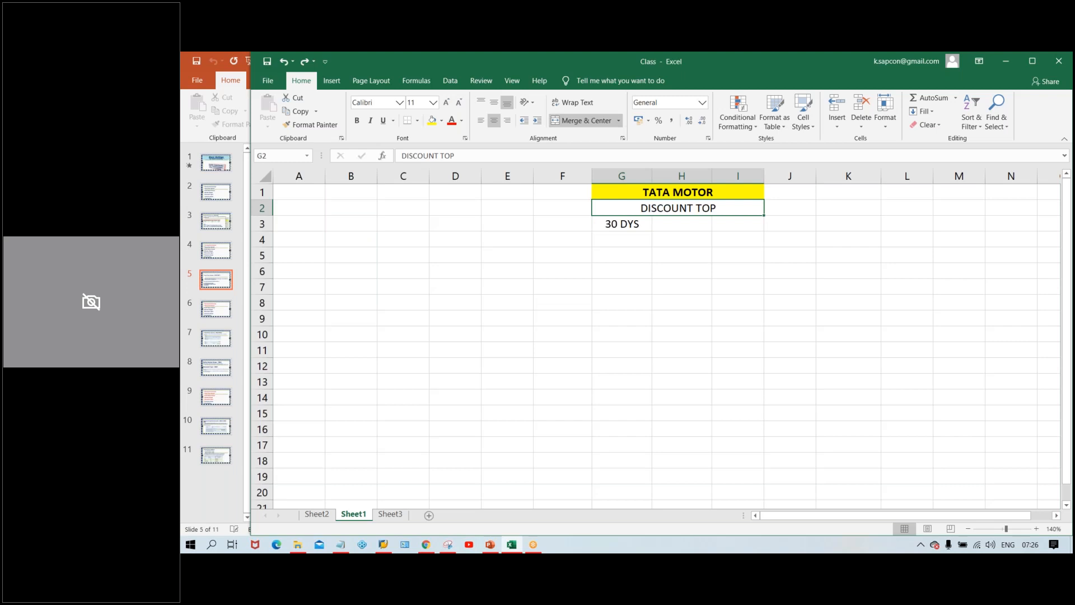
key(ctrl+z)
key(Down)
text(30 DYS)
key(Tab)
text(0)
key(Return)
text(15 DYS)
key(Tab)
text(10%)
key(ctrl+y)
key(ctrl+y)
key(ctrl+y)
key(ctrl+y)
key(ctrl+y)
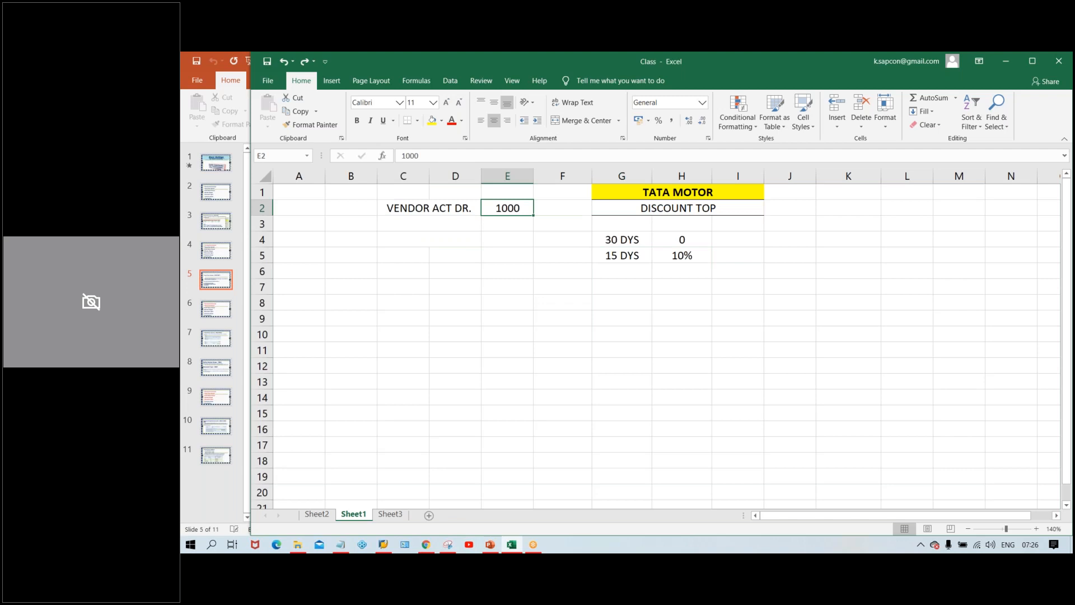
Undo the earlier entries back to the point where the DISCOUNT TOP heading is removed from row 2
key(ctrl+z)
key(ctrl+z)
key(ctrl+z)
key(ctrl+z)
key(ctrl+z)
key(ctrl+z)
key(ctrl+z)
key(ctrl+z)
key(ctrl+z)
key(ctrl+z)
key(ctrl+a)
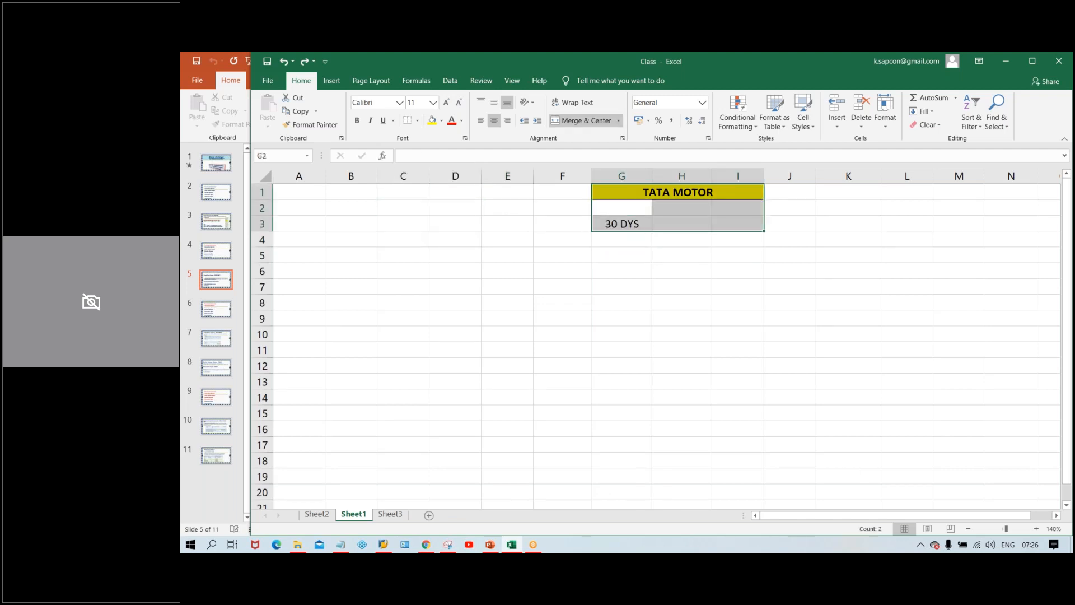
key(ctrl+a)
click(741, 274)
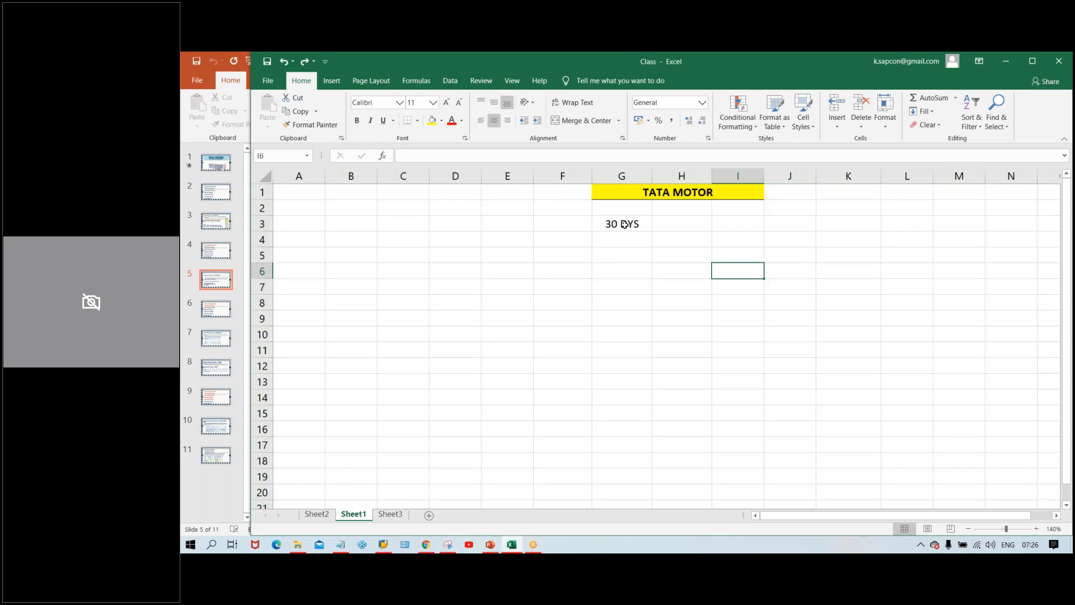
Clear the leftover 30 DYS entry from cell G3 under the TATA MOTOR title
click(625, 223)
key(Delete)
click(689, 236)
click(605, 236)
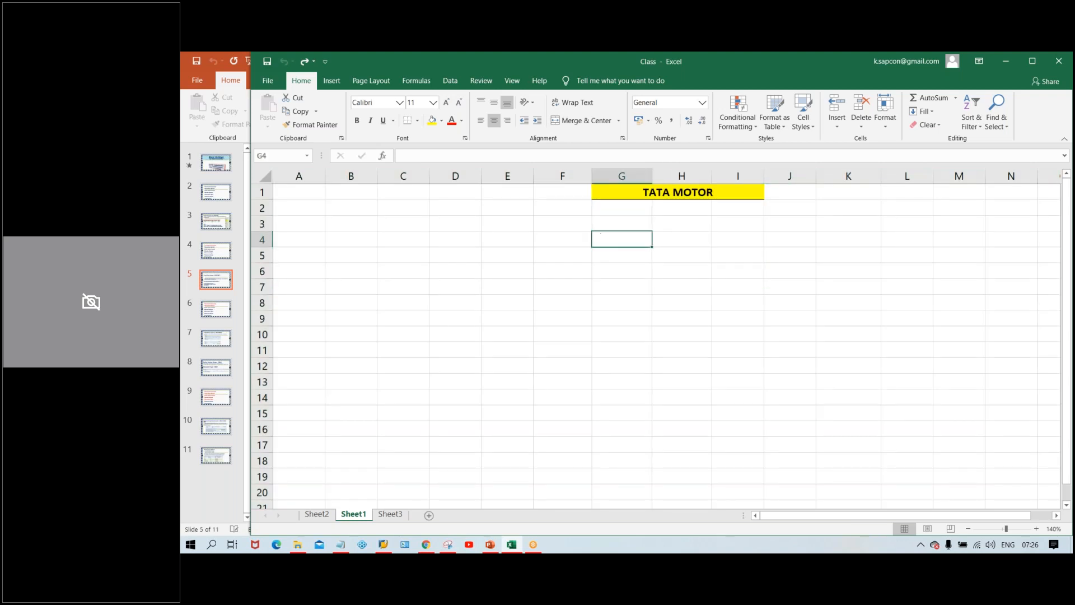
Start a header row below the TATA MOTOR title with PPV2 in G3 and FROM PR. in H3
click(617, 220)
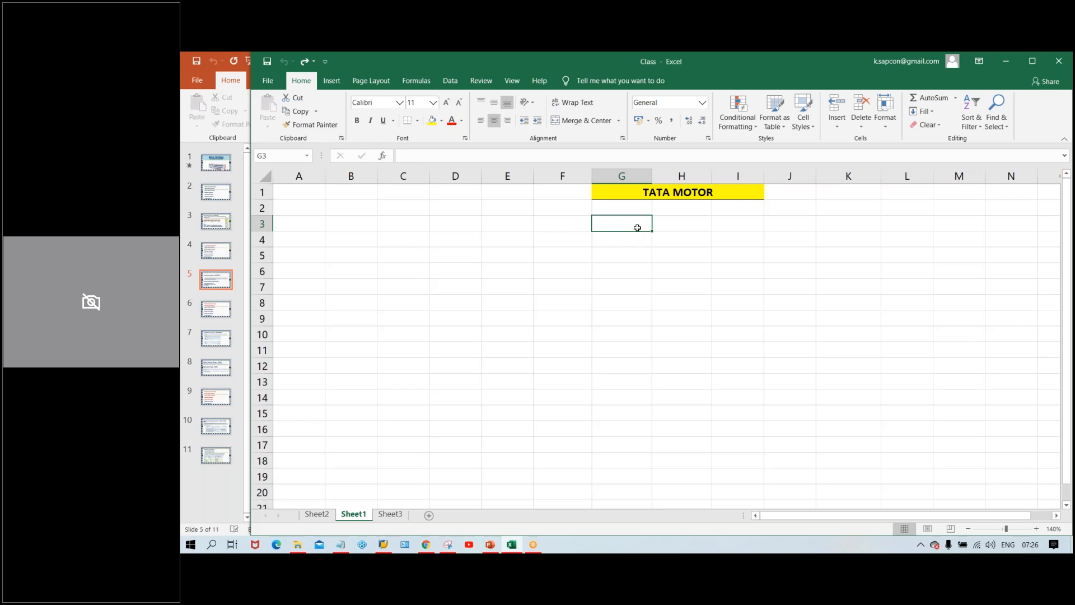
text(PPV2)
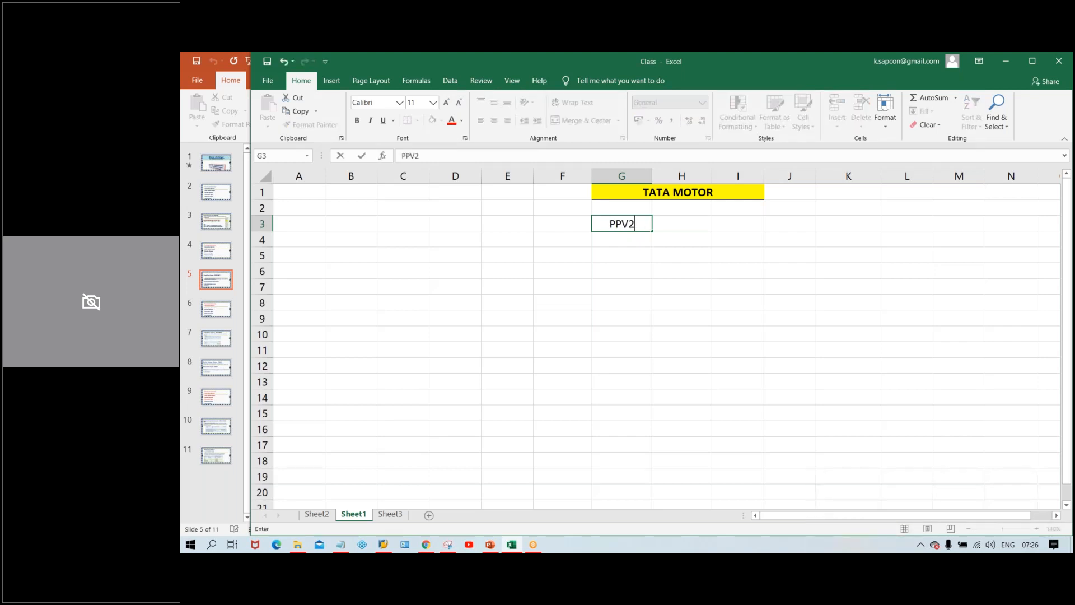
key(Return)
click(674, 219)
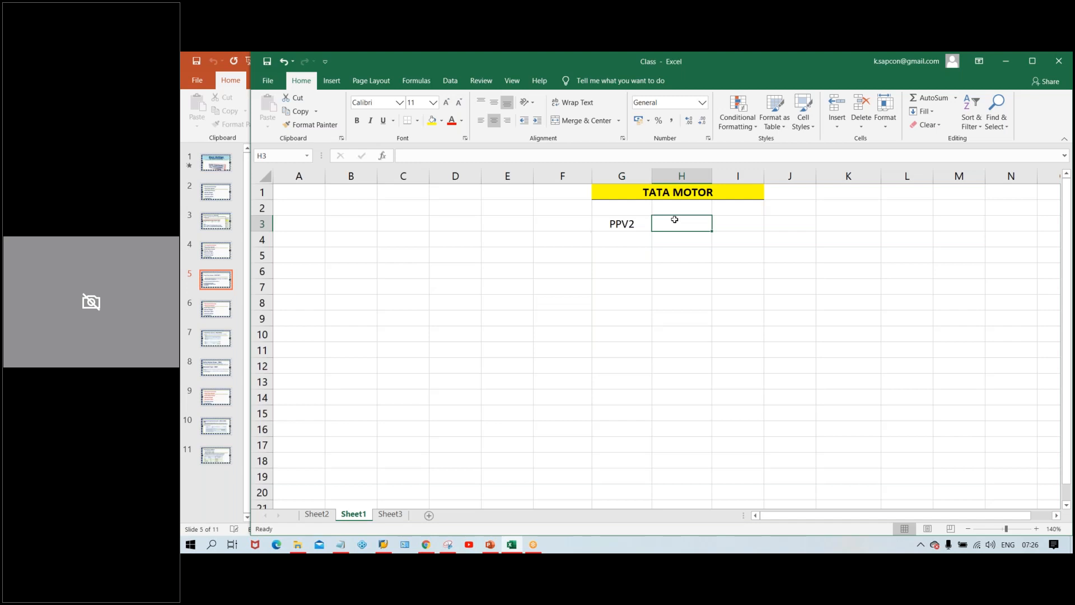
text(FR)
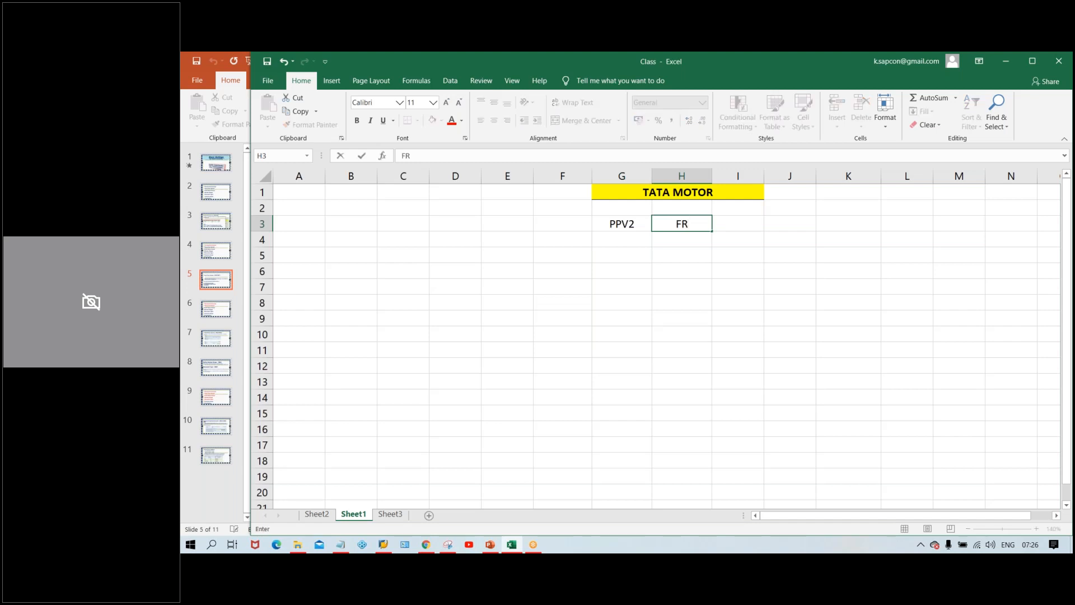
text(OM PR.)
key(Tab)
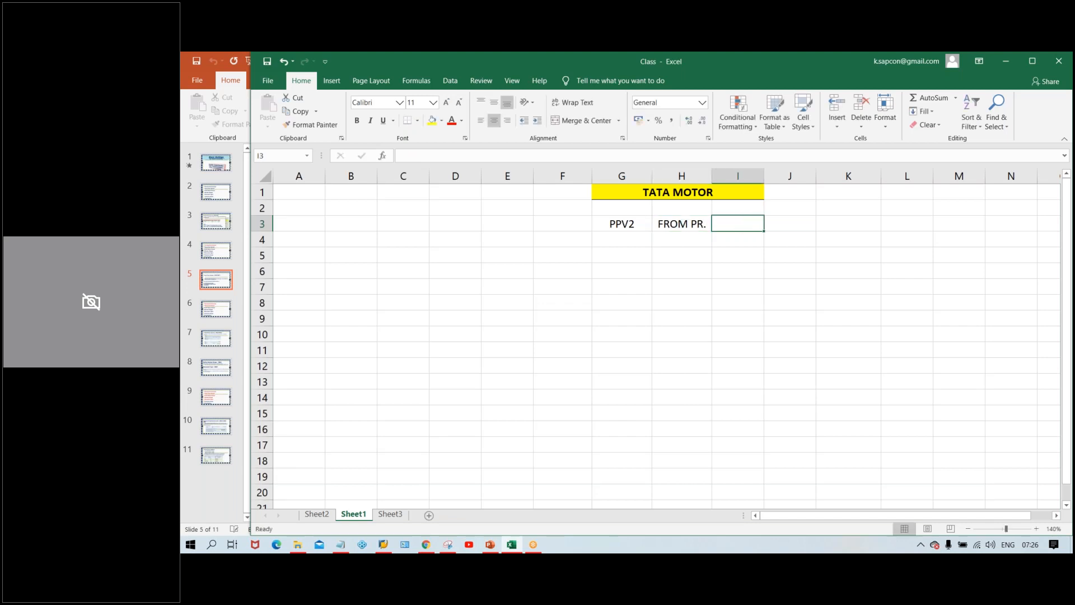
Complete the header row with YEAR in I3, TO PR. in J3 and YEAR in K3
text(YEAR)
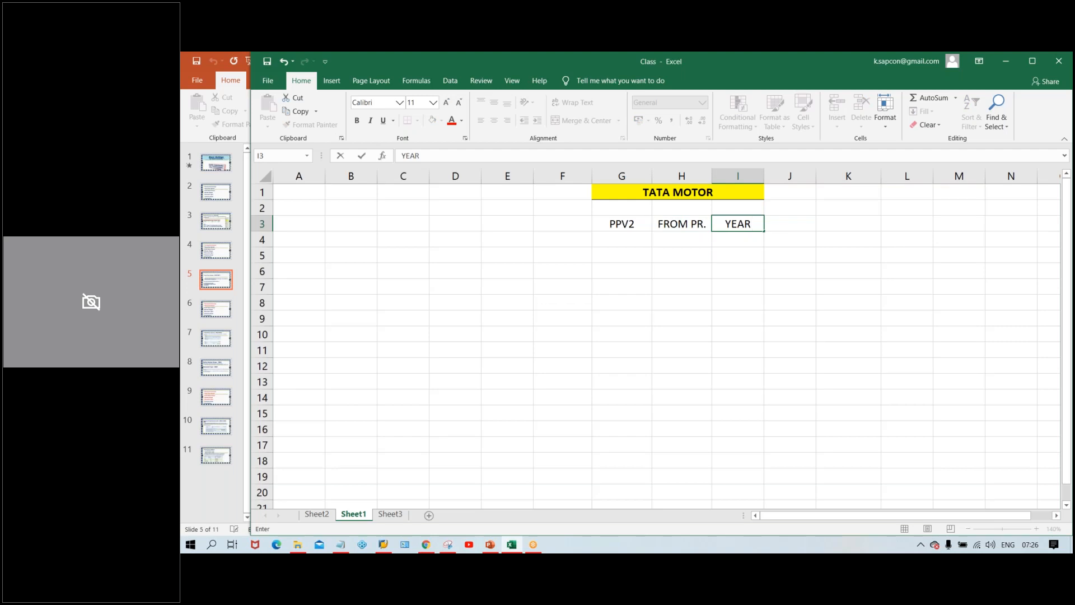
key(Tab)
text(TO PR)
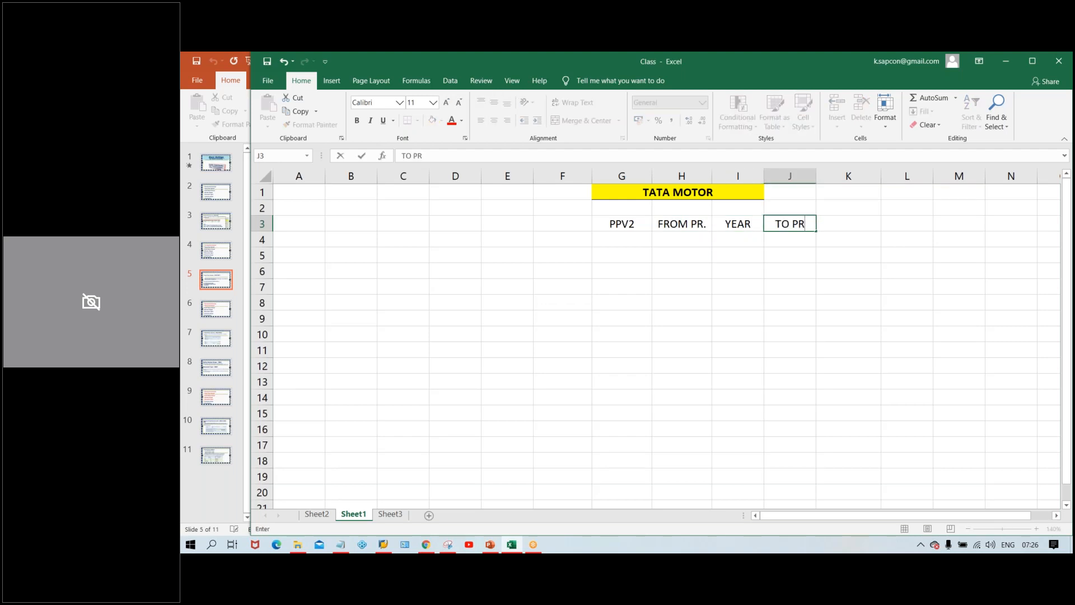
text(.)
key(Tab)
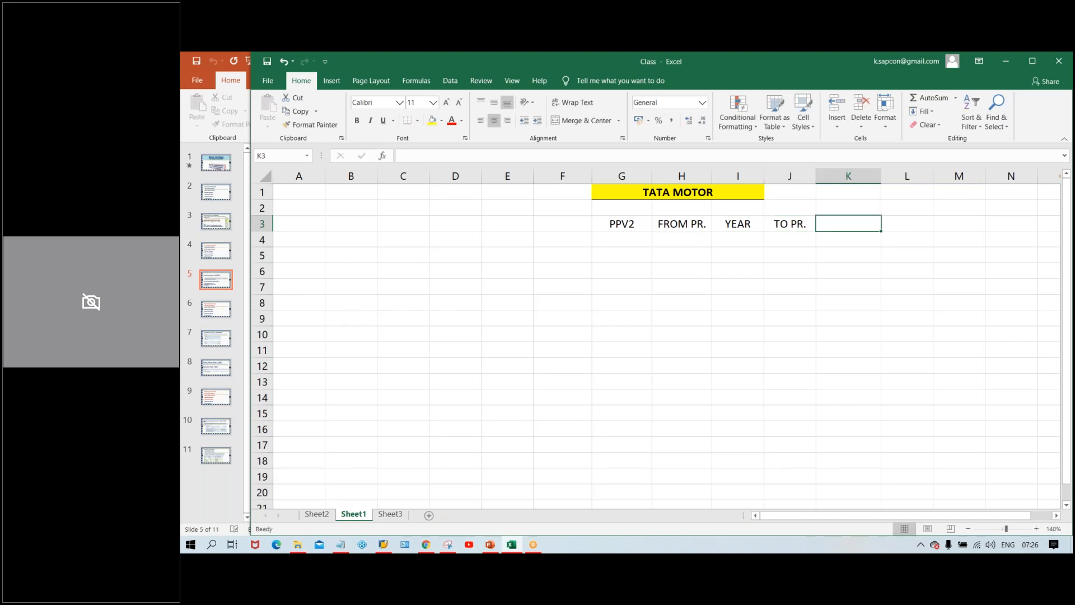
text(YEAR)
key(Return)
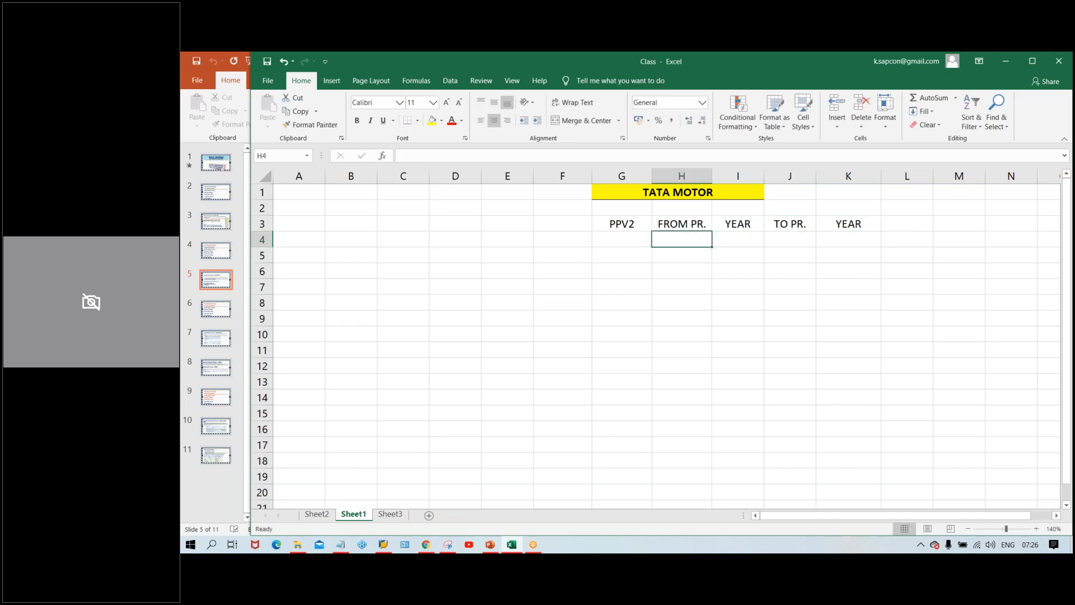
Make the headers in G3:K3 bold and give them a bottom border
drag(647, 223, 821, 225)
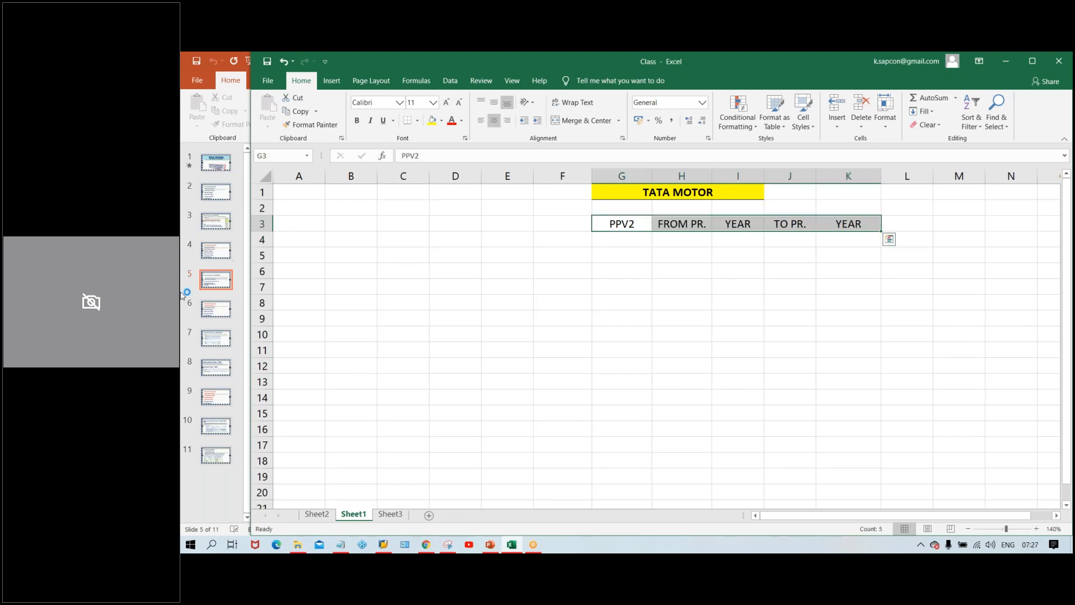
key(ctrl+b)
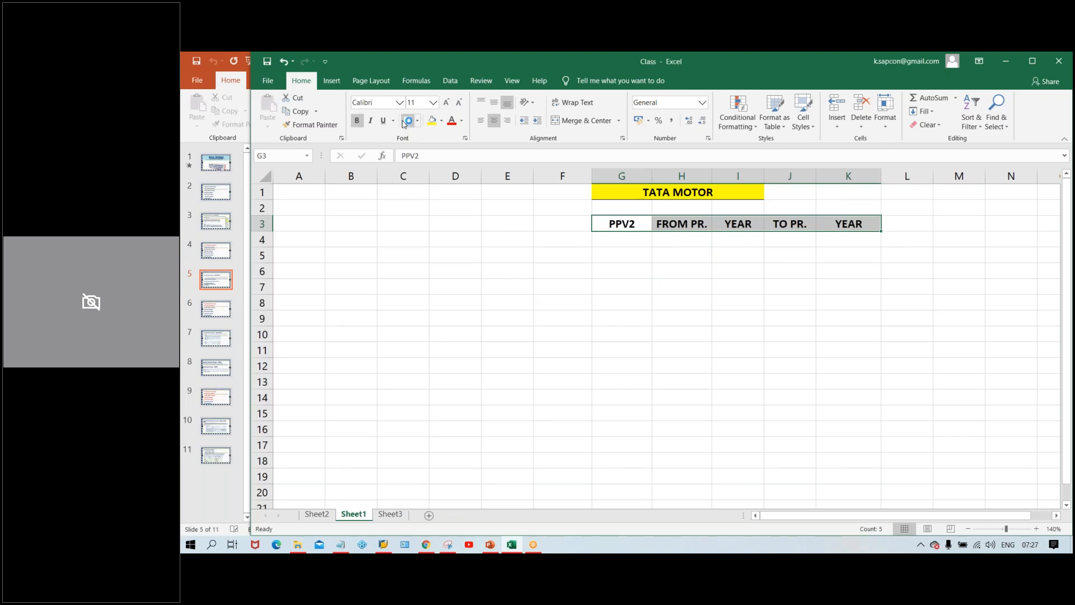
click(407, 120)
click(664, 274)
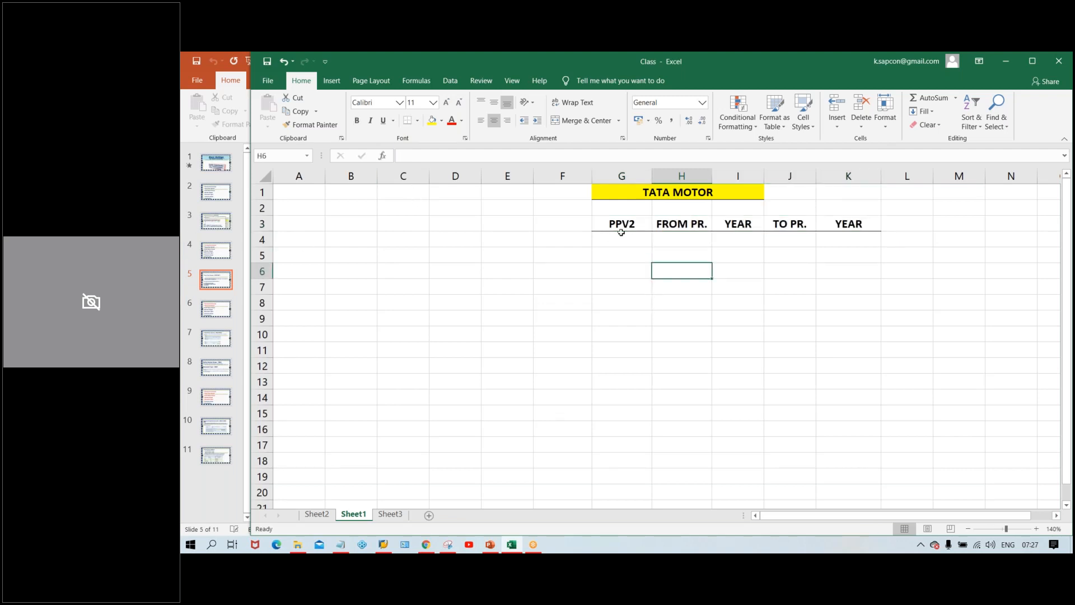
Change the header in G3 to PPV
click(626, 225)
click(631, 239)
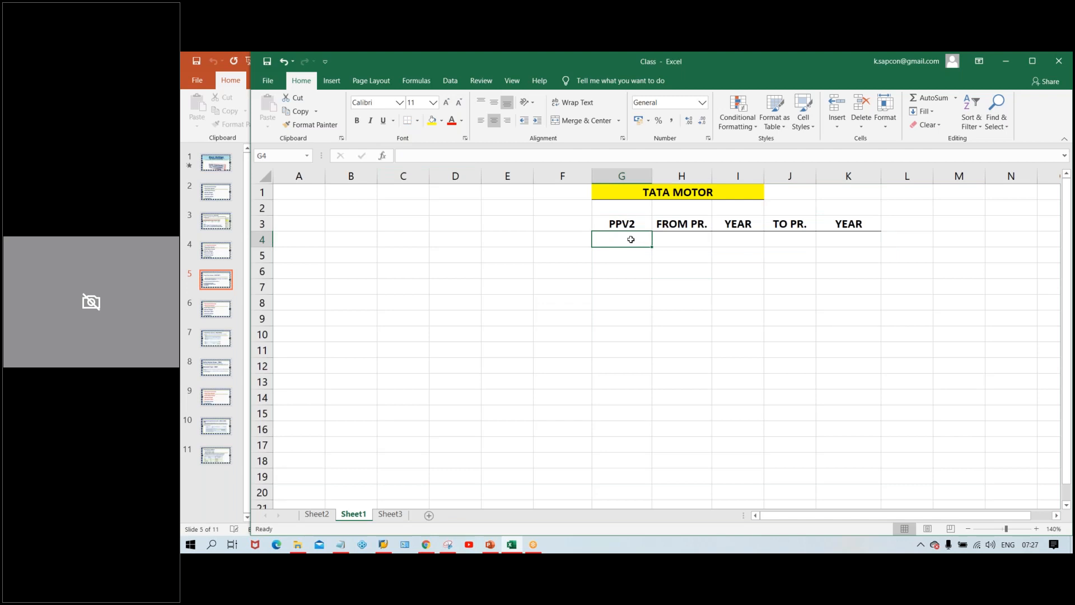
double_click(630, 224)
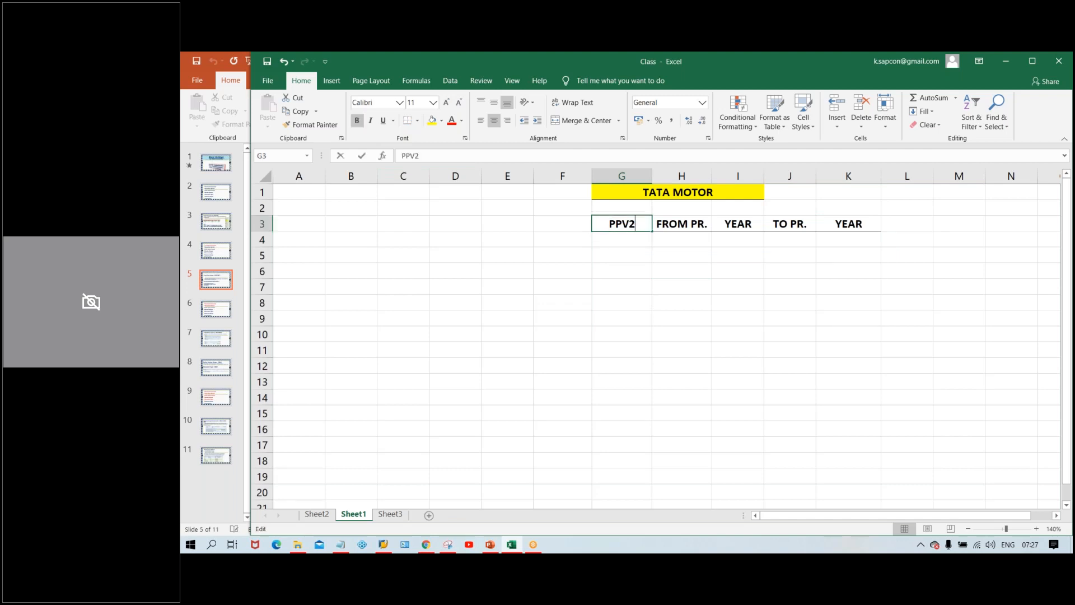
key(BackSpace)
click(629, 238)
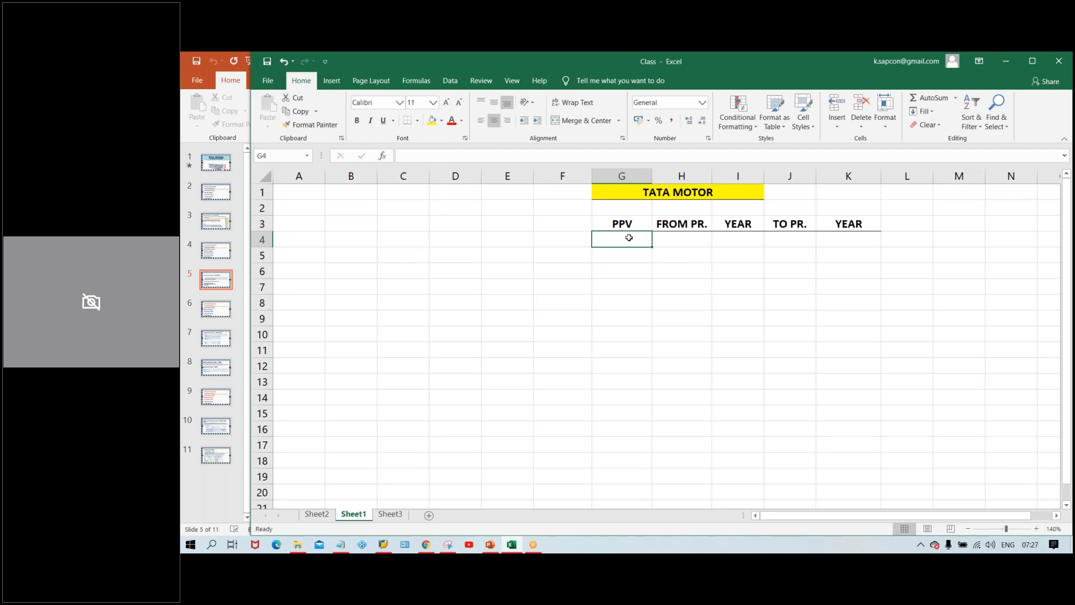
Fill G4:K4 with PPV2, 03, 2020, 03 and 2020, entering both 03 periods as text
text(P)
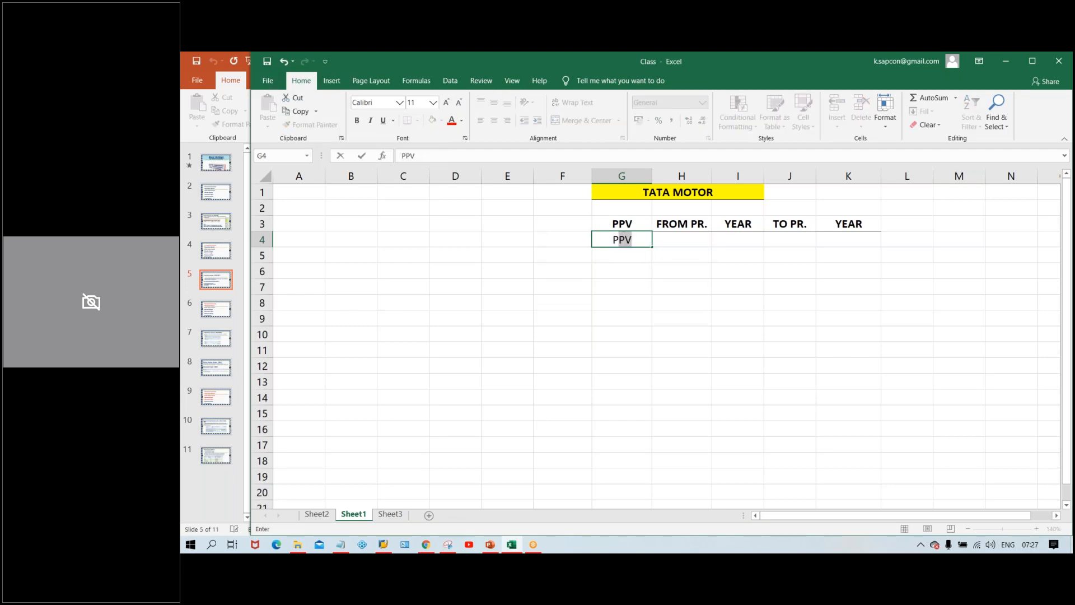
text(PV2)
key(Tab)
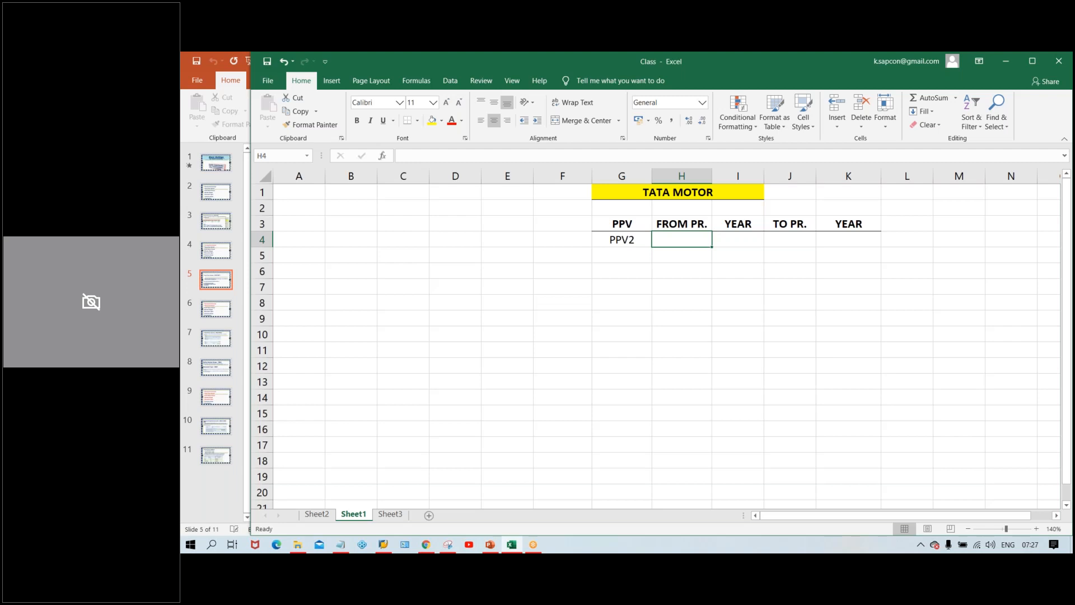
text('03)
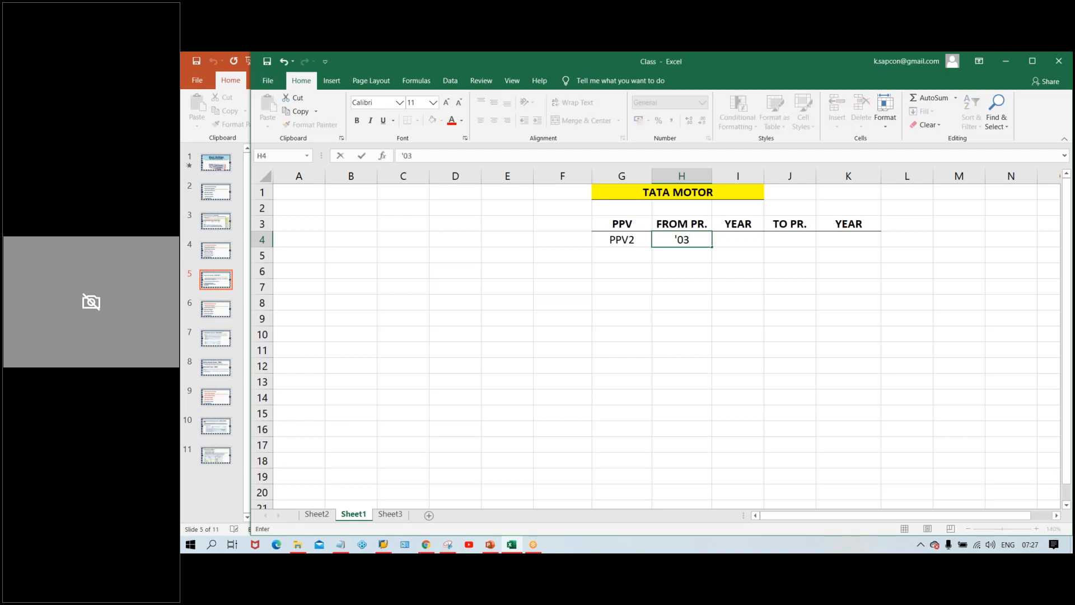
key(Tab)
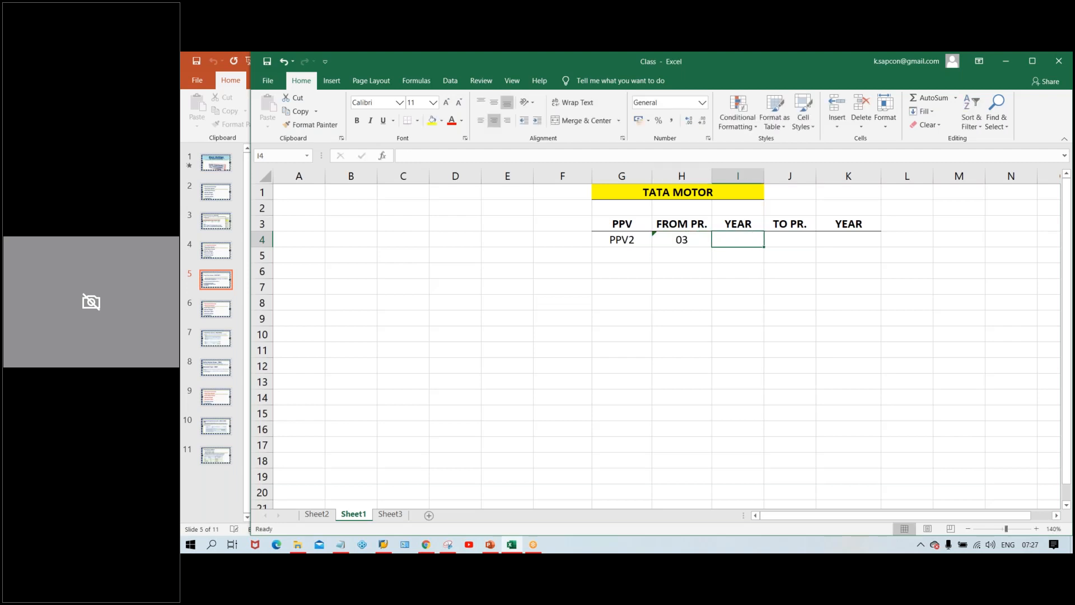
text(2020)
key(Tab)
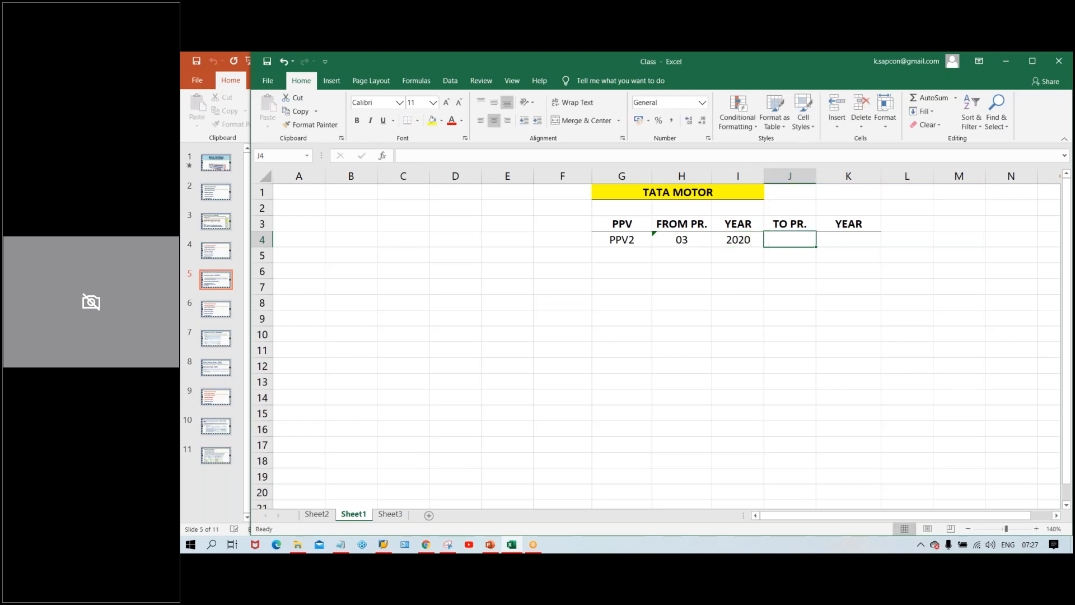
text('03)
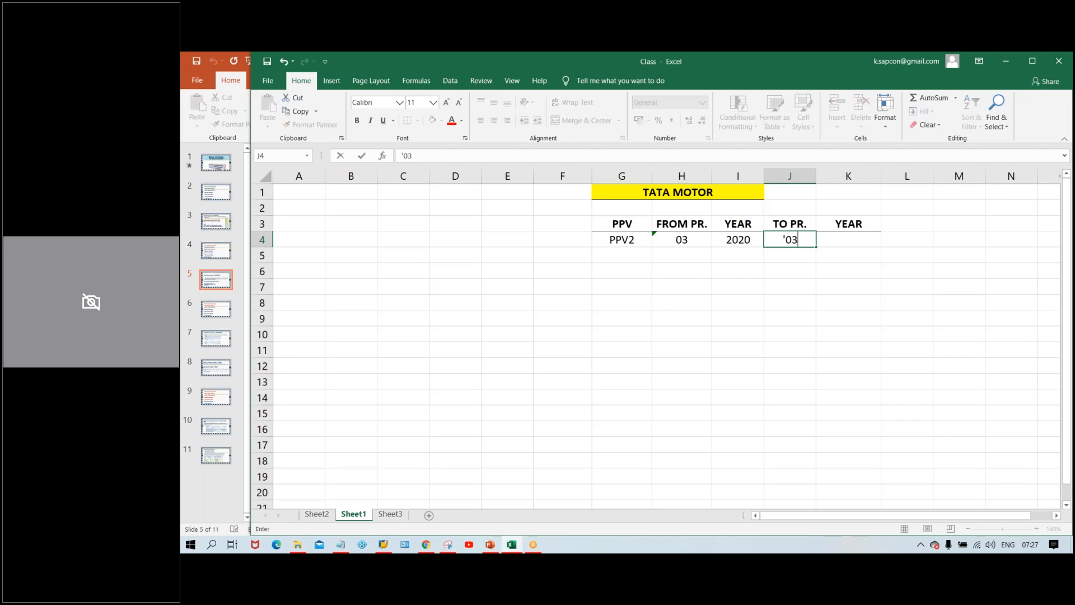
key(Tab)
text(2020)
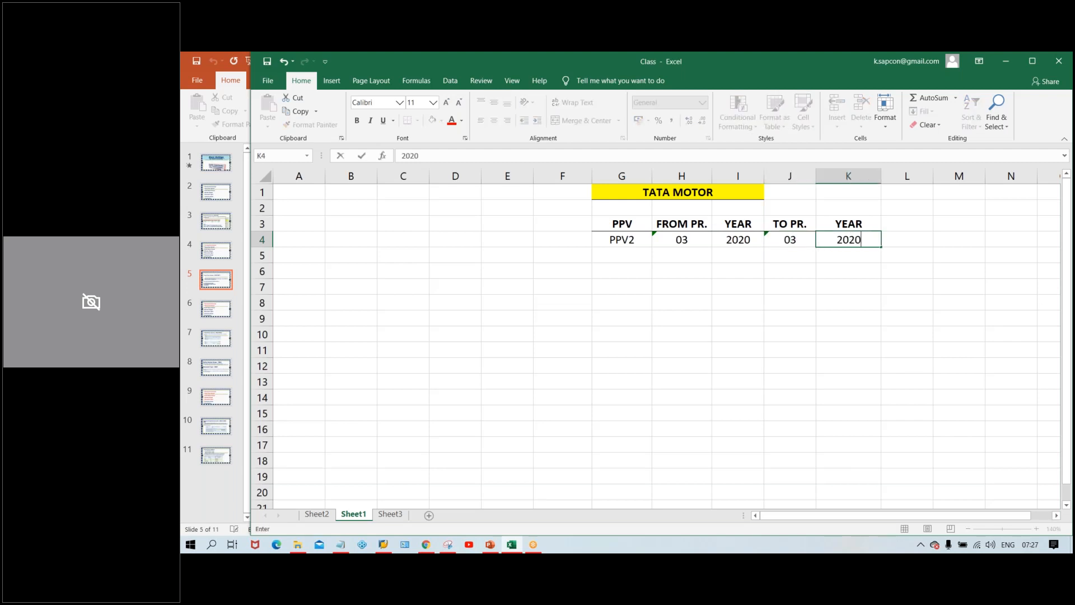
key(Return)
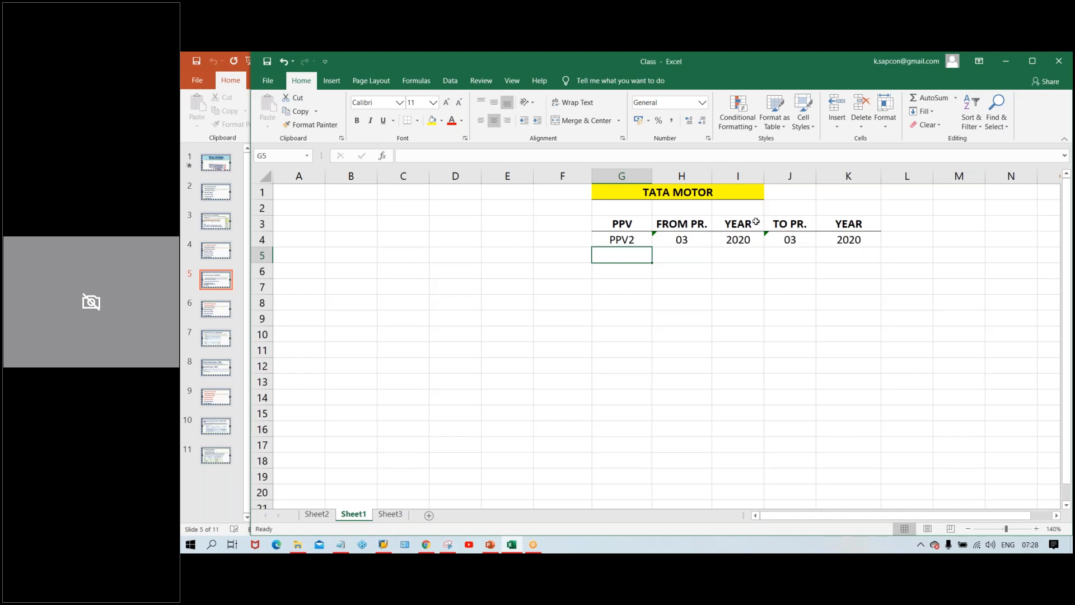
click(706, 240)
click(788, 241)
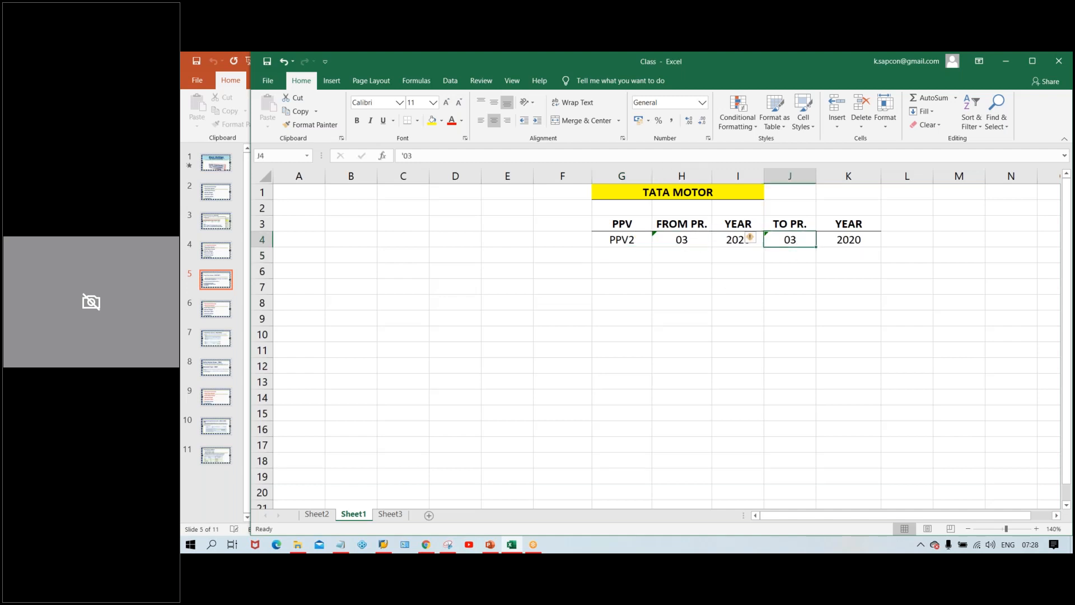
click(667, 244)
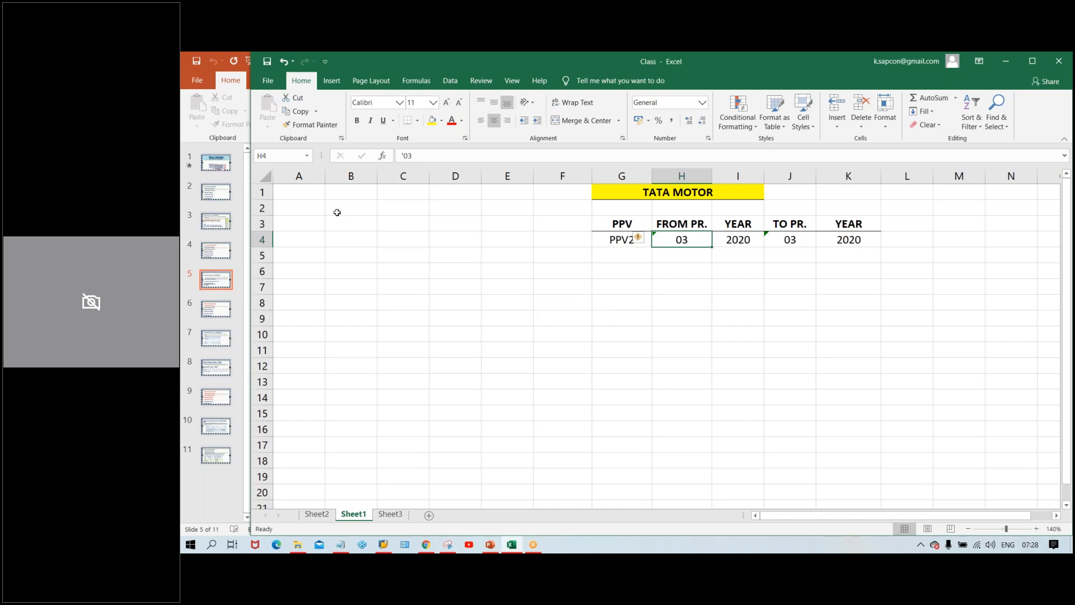
click(337, 211)
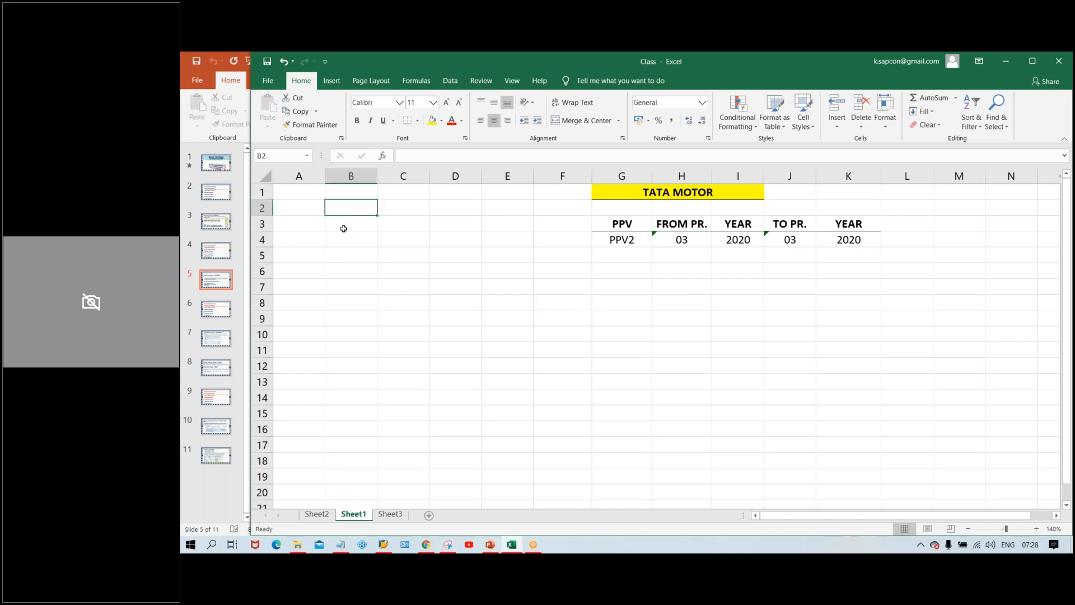
click(342, 227)
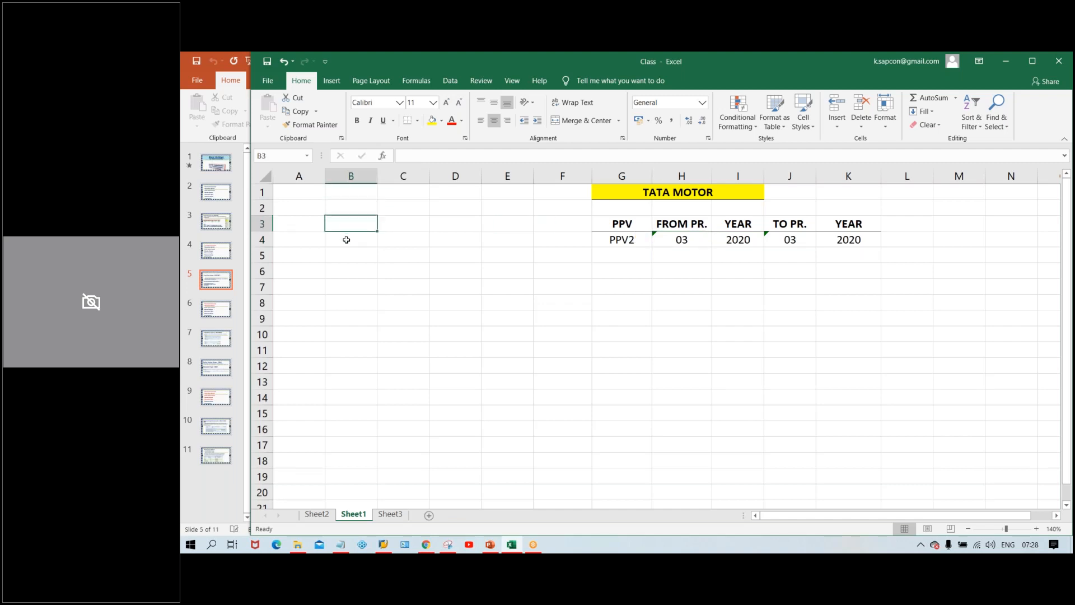
List the months JAN, FEB, MAR, APR, MAY and JUN down cells B4:B9
click(346, 241)
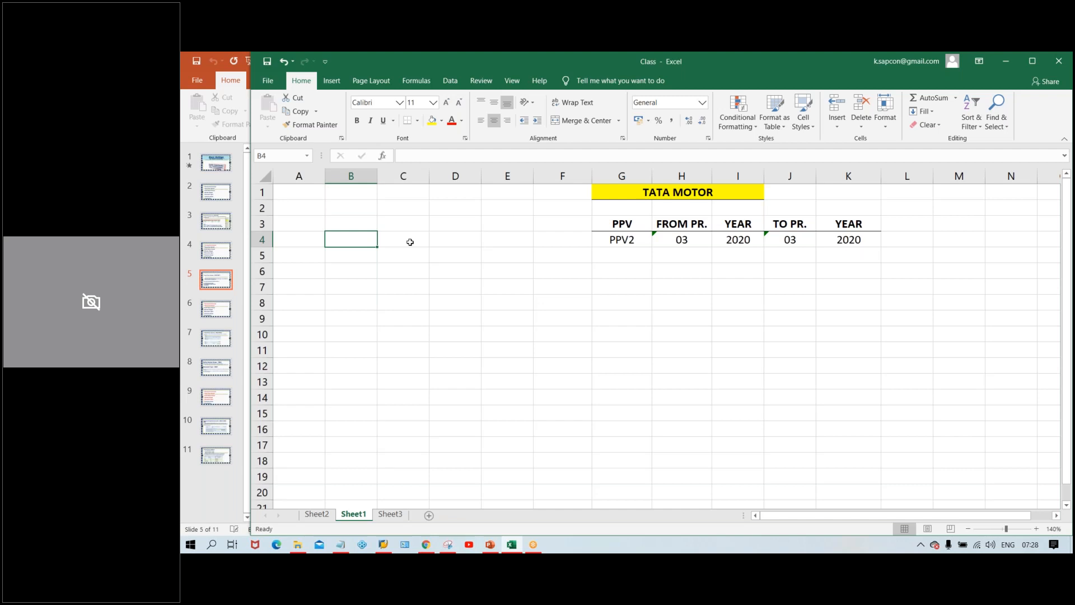
text(JAN)
key(Return)
text(FEB)
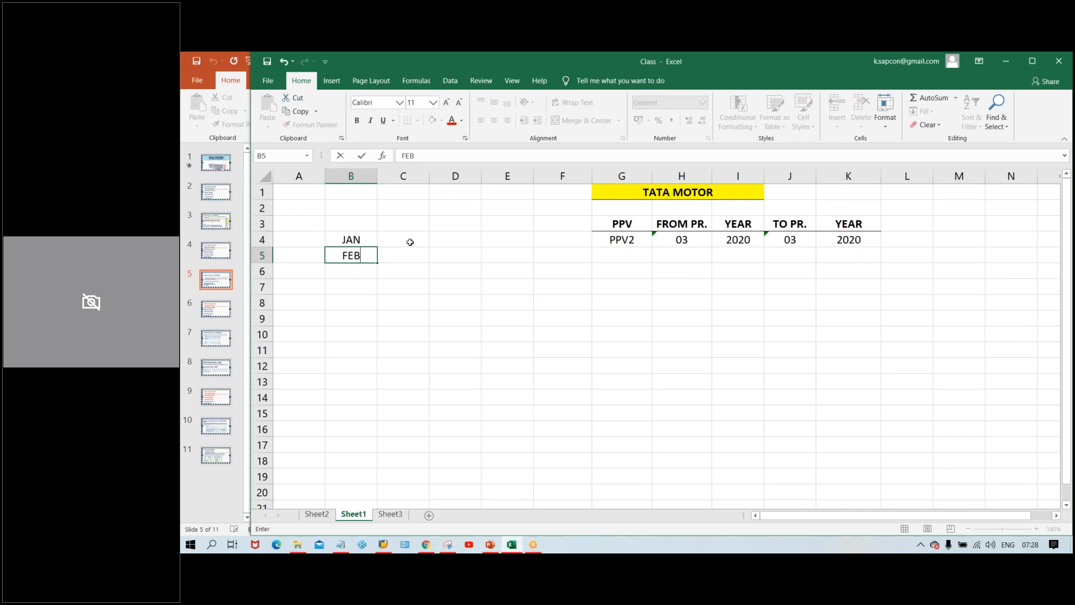
key(Return)
text(MAR)
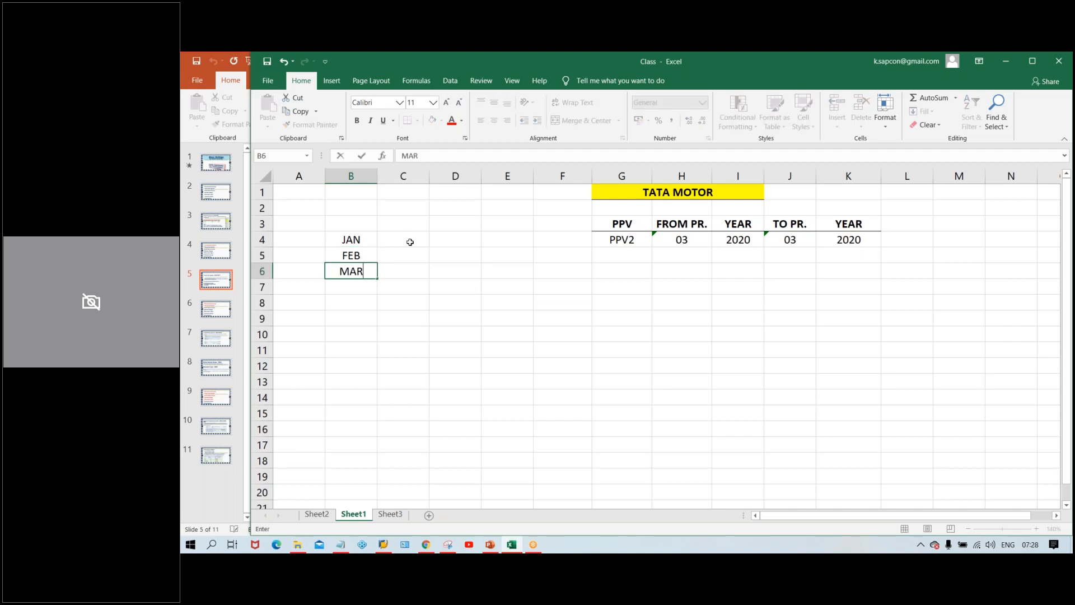
key(Return)
text(APR)
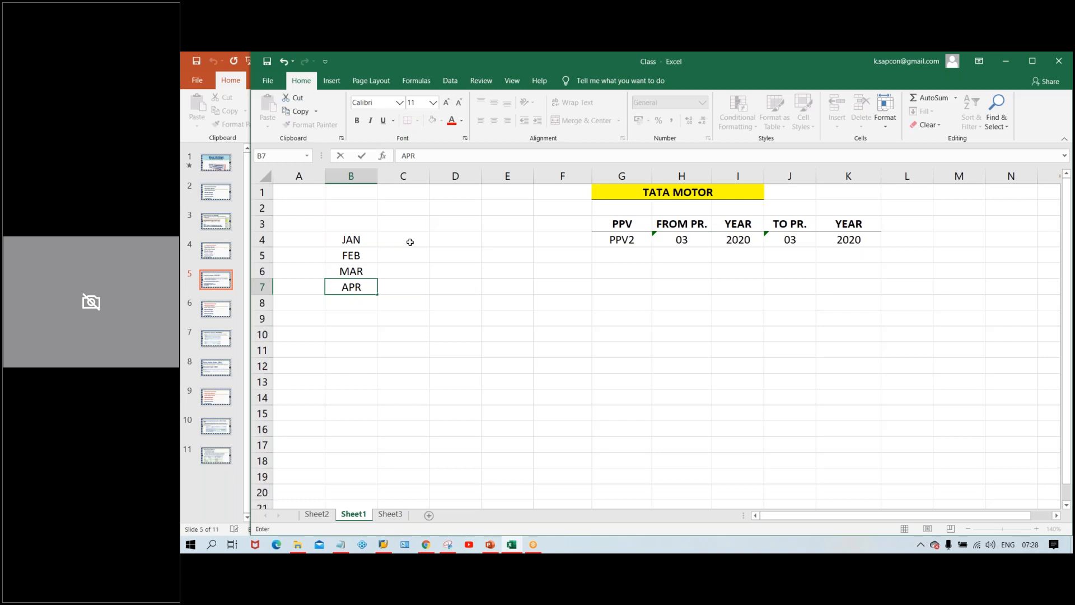
key(Return)
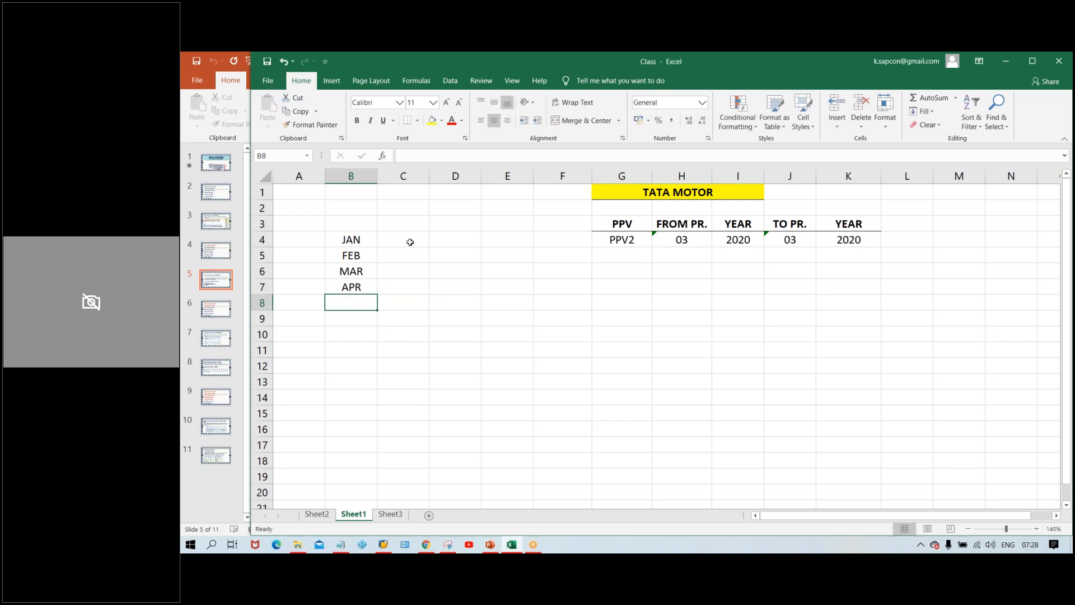
text(MAY)
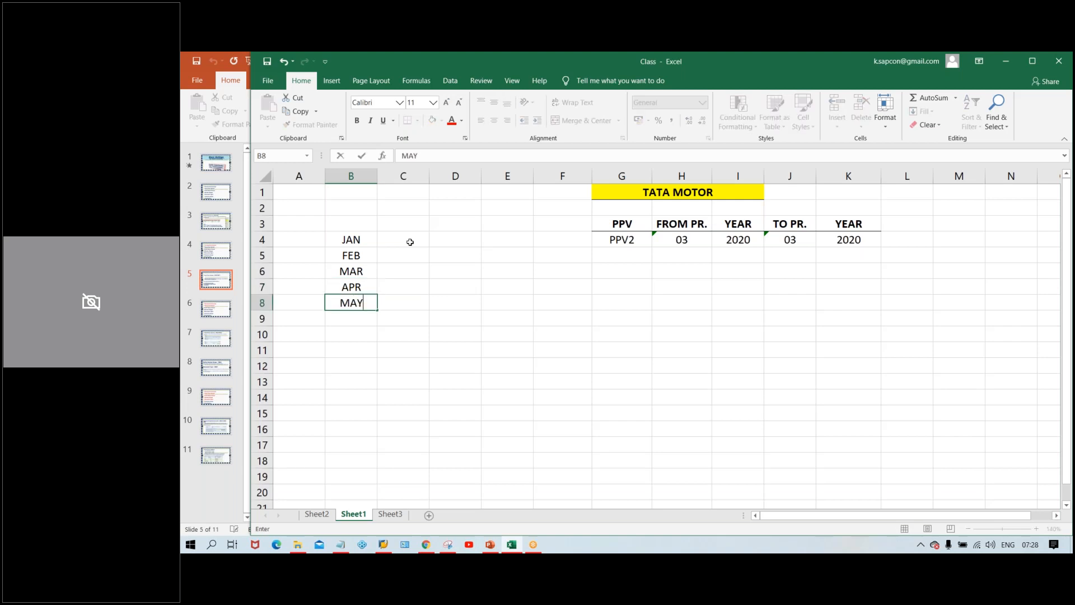
key(Return)
text(JUN)
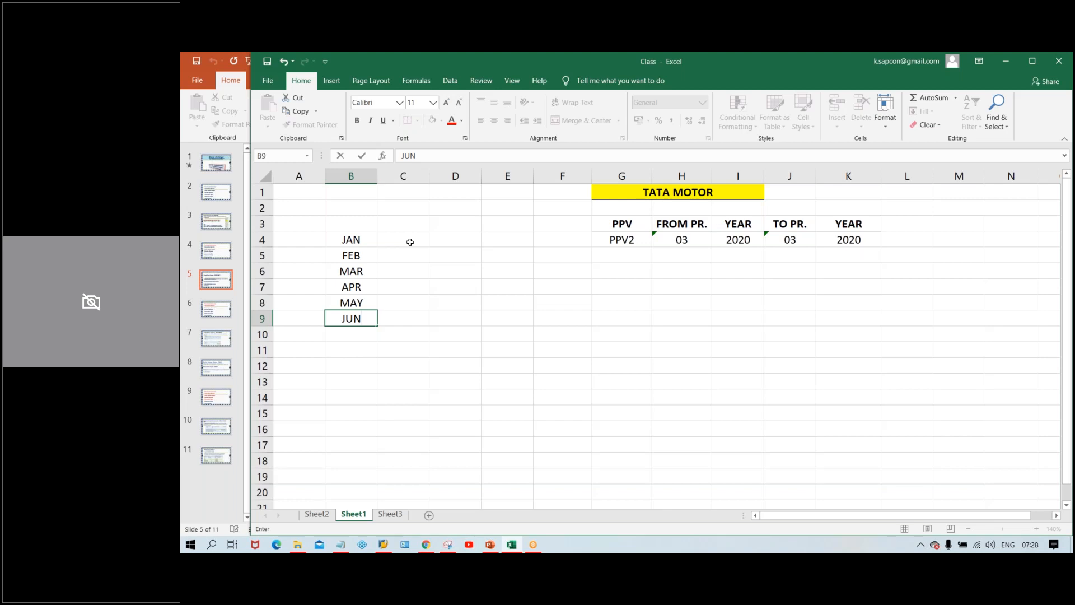
key(Return)
Continue the month list in B10:B15 with NUL, AUG, SEP, OCT, NOV and DEC
text(NUL)
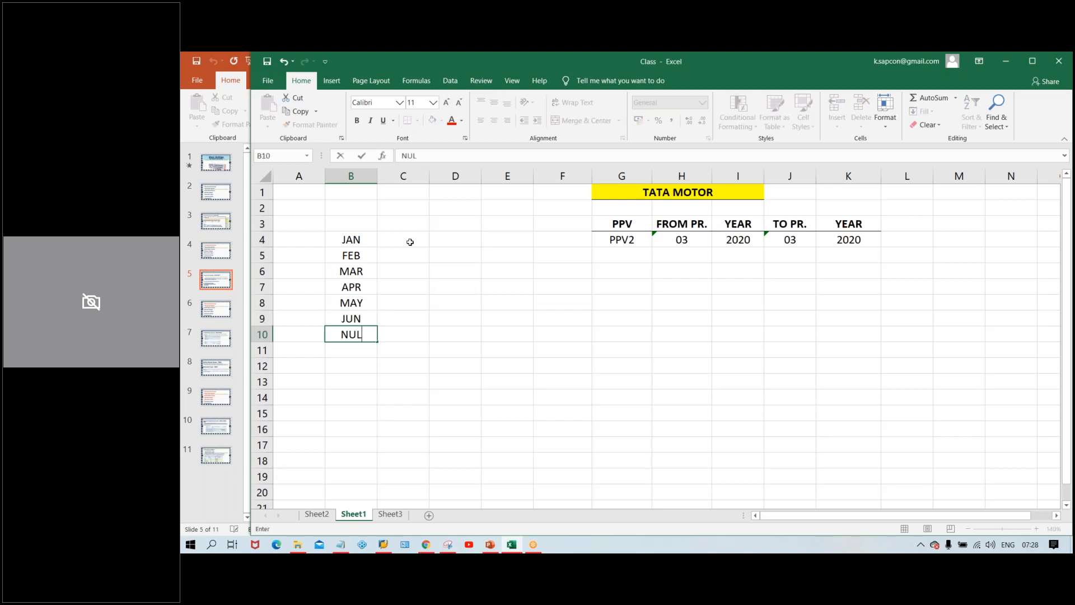
key(ctrl+Return)
key(Return)
text(AUG)
key(Return)
text(SEP)
key(Return)
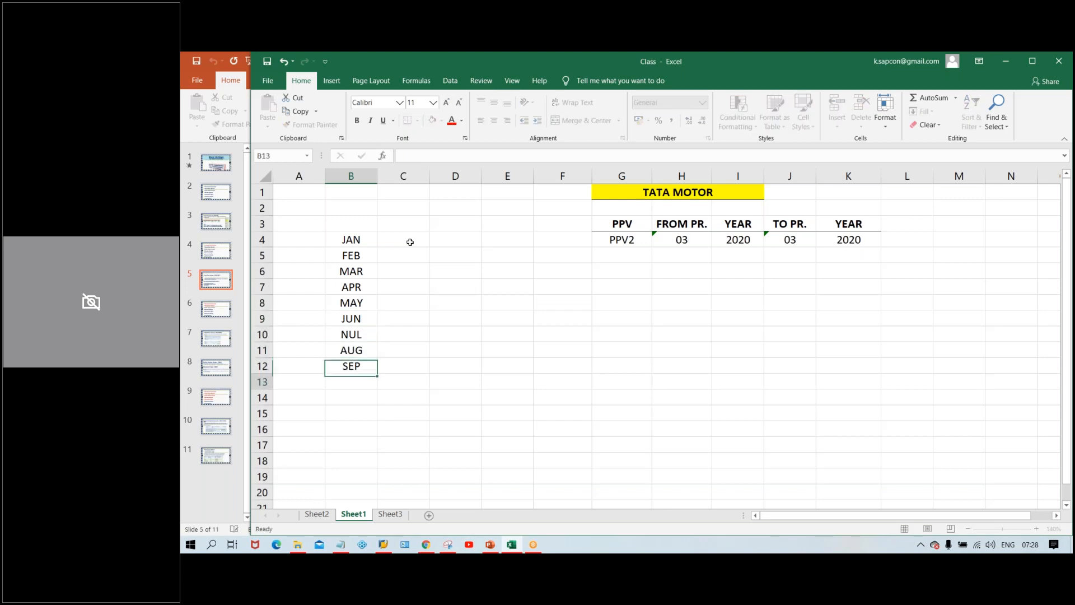
text(OCT)
key(Return)
text(NOV)
key(Return)
text(DEC)
key(Return)
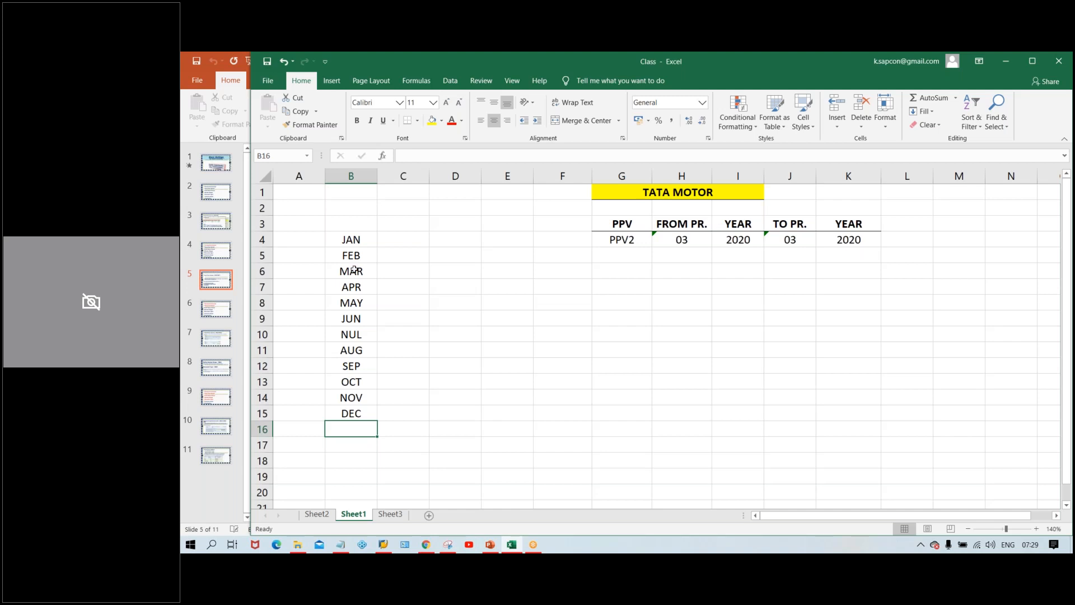
drag(338, 241, 359, 413)
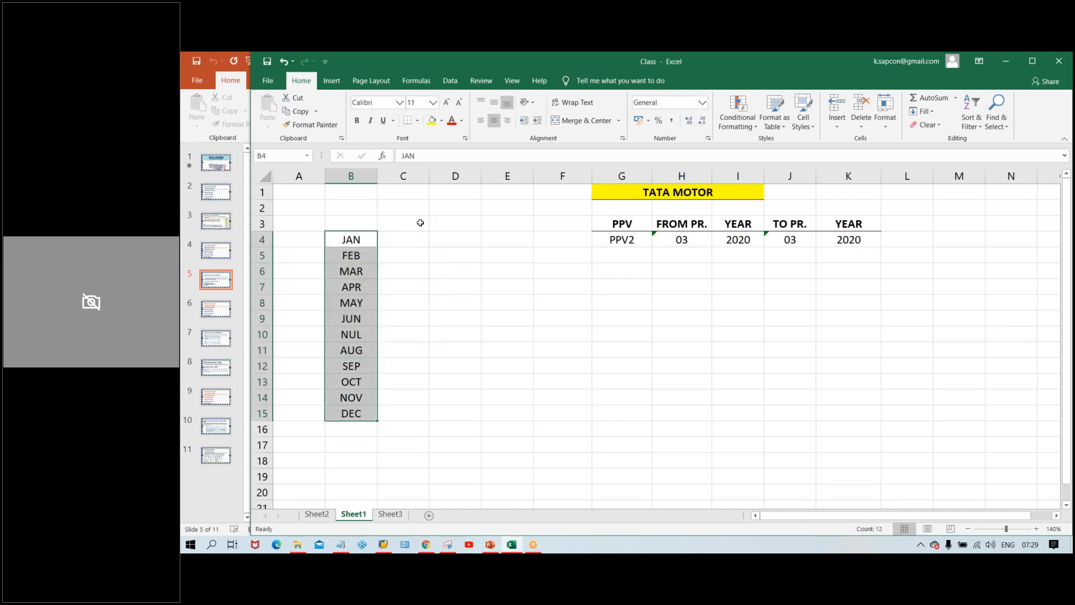
click(418, 227)
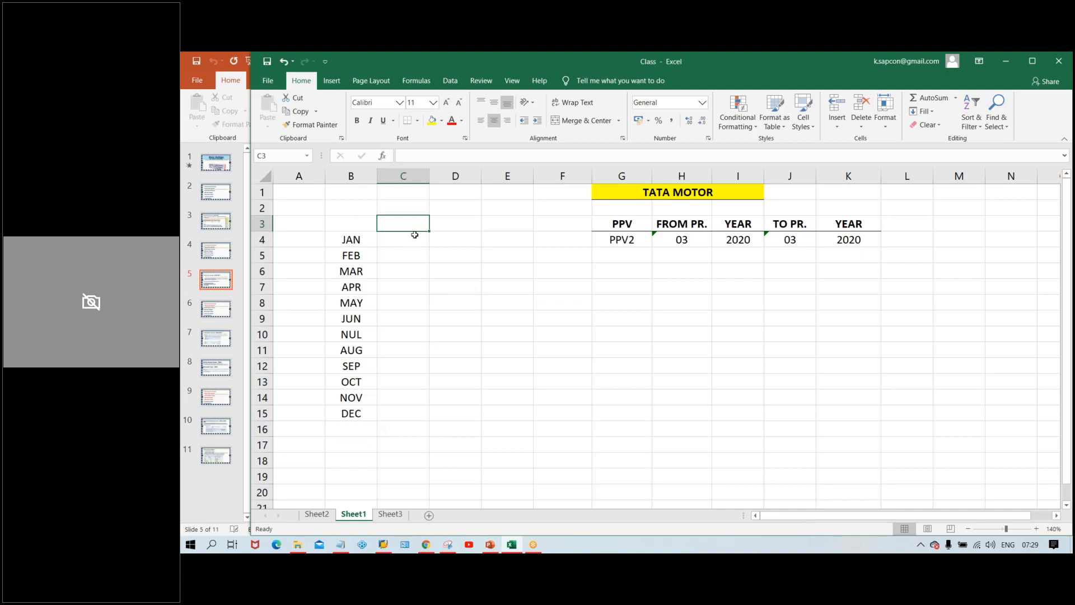
click(403, 240)
click(397, 223)
click(401, 240)
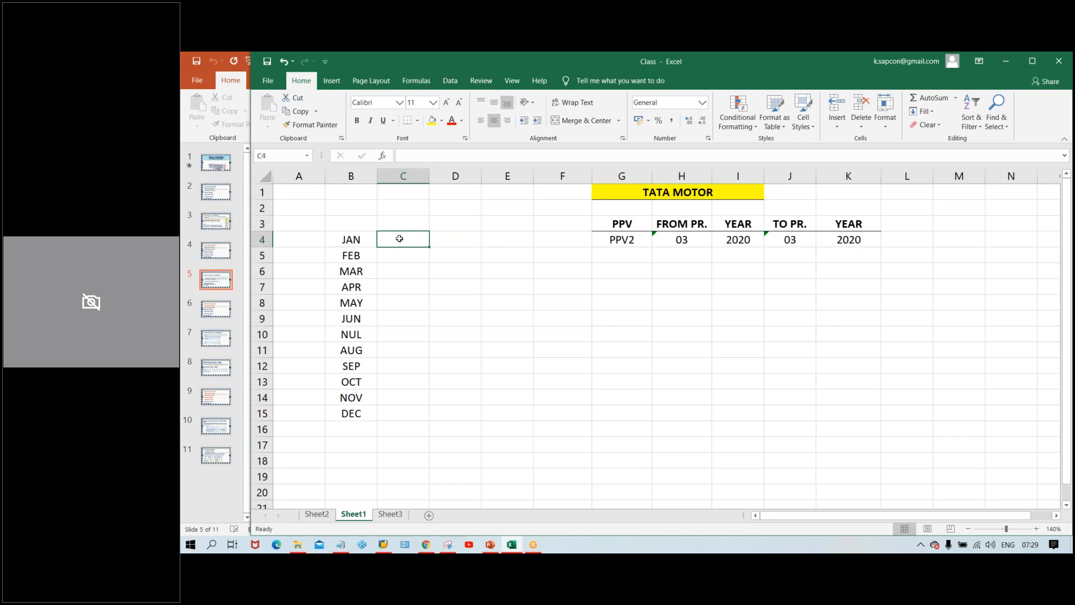
Enter the column header PRD. in C3, above the cells beside the month list
click(399, 229)
text(PRD.)
key(Return)
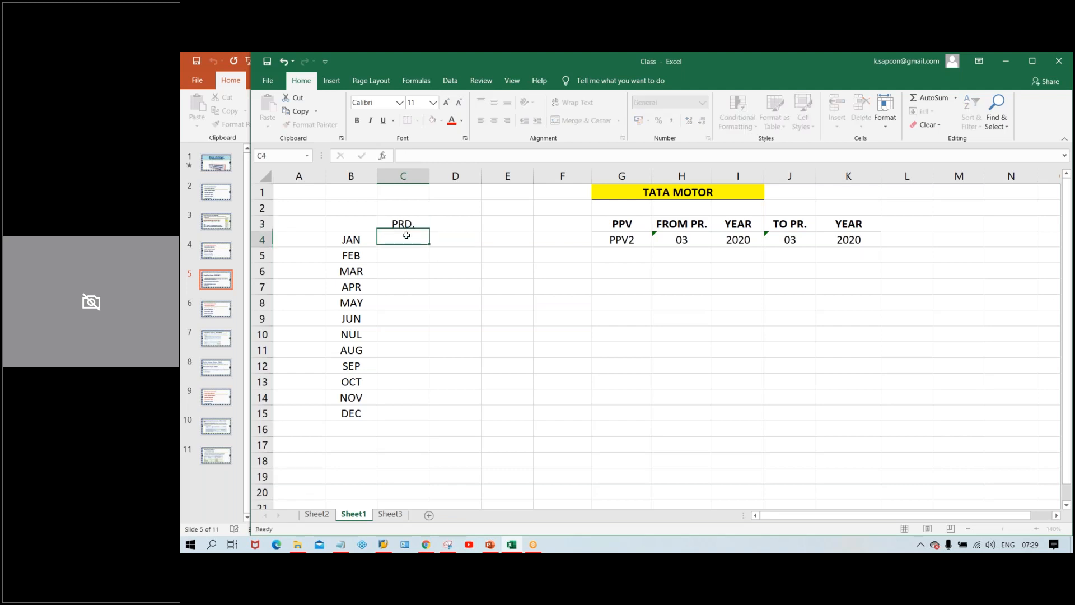
Number the periods for JAN to JUN by entering 1 to 6 in C4:C9
text(1)
key(Return)
text(2)
key(Return)
text(3)
key(Return)
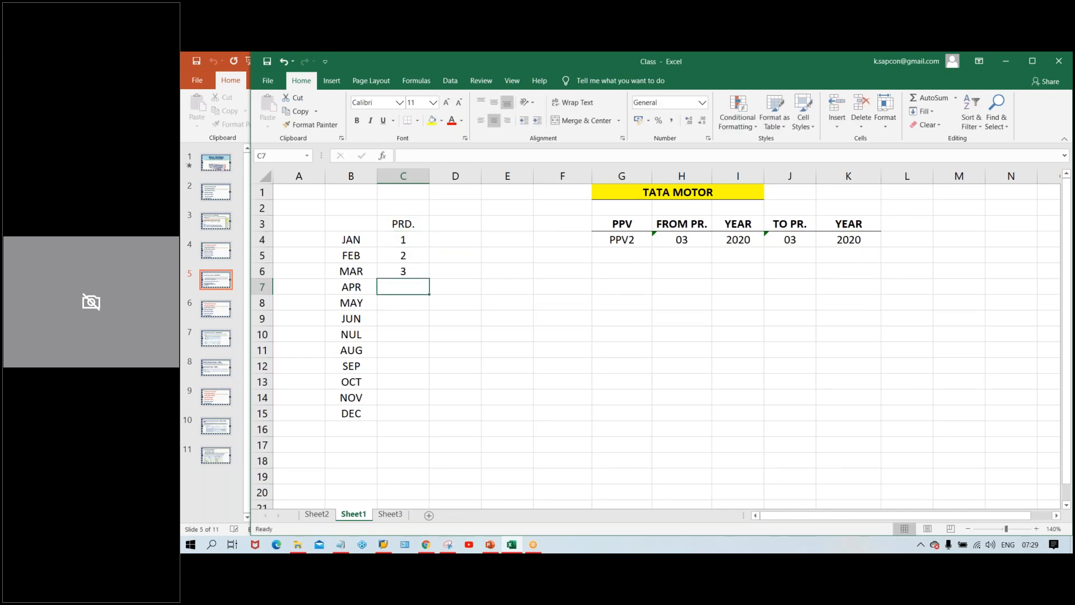
text(4)
key(Return)
text(5)
key(Return)
text(6)
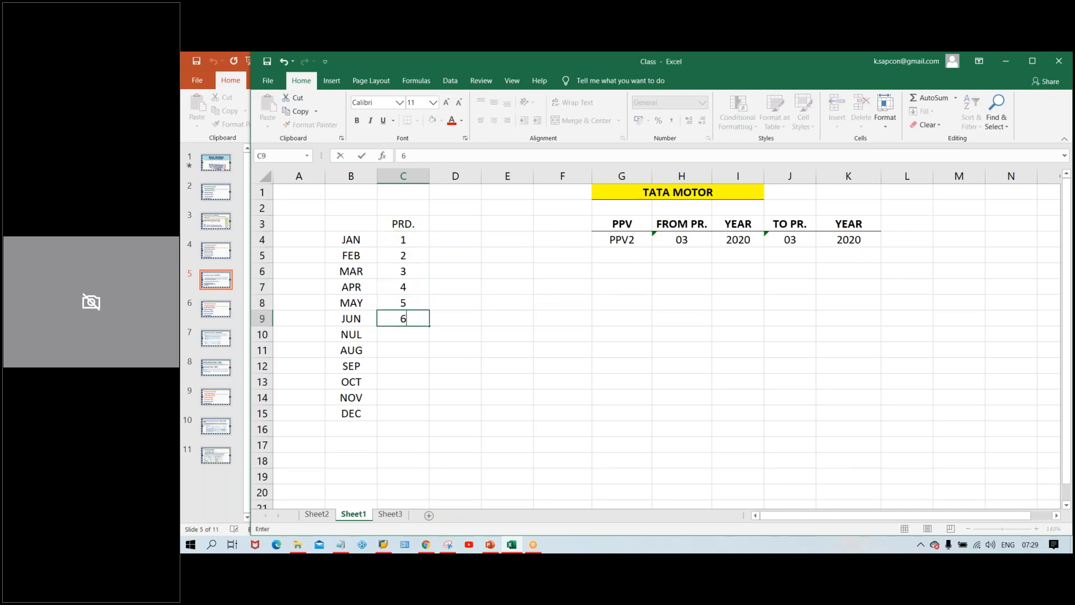
key(Return)
Continue the period numbers in C10:C15 with 7 to 12, ending at DEC
text(7)
key(Return)
text(8)
key(Return)
text(9)
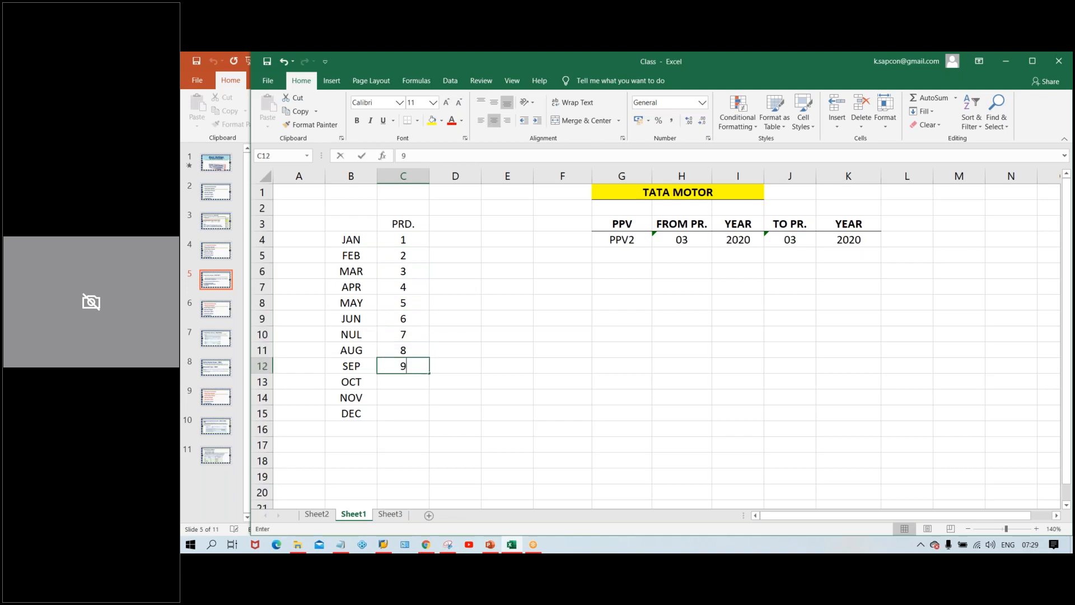
key(Return)
text(10)
key(Return)
text(11)
key(Return)
text(12)
key(Return)
click(355, 240)
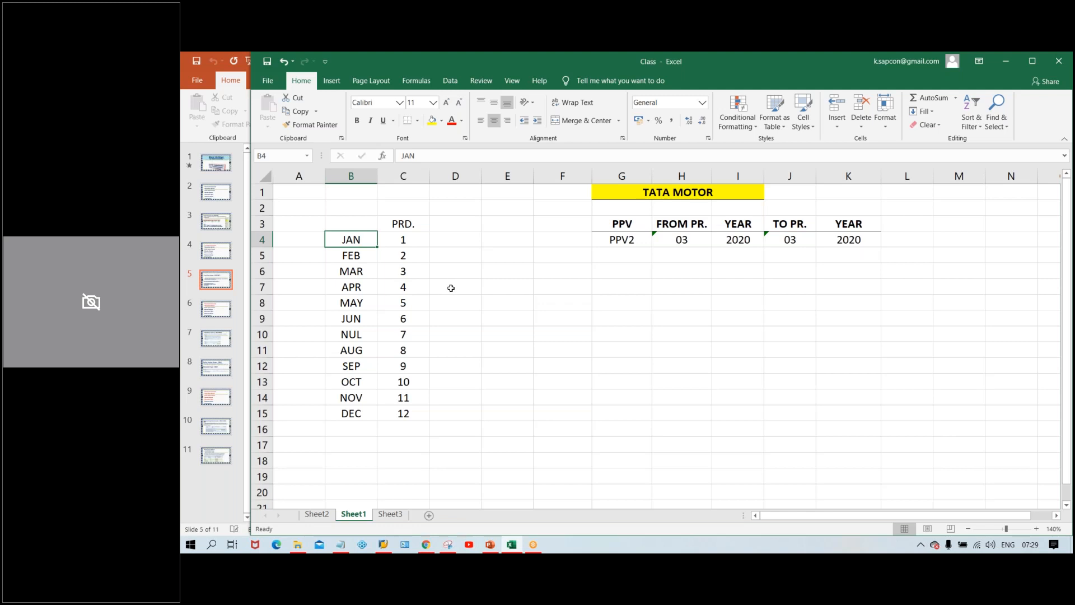
drag(404, 242, 404, 417)
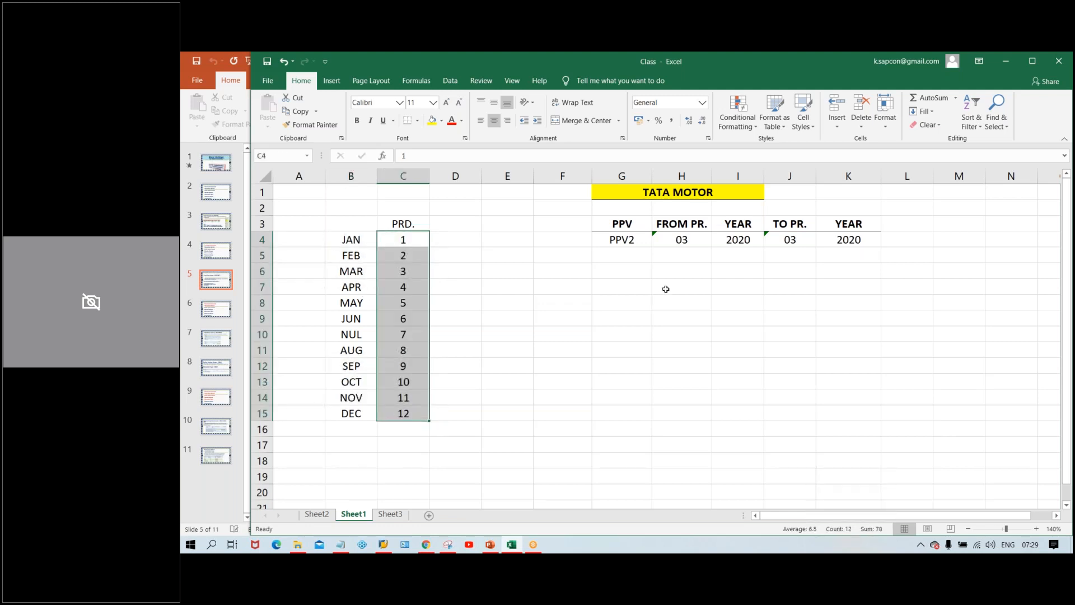
click(683, 243)
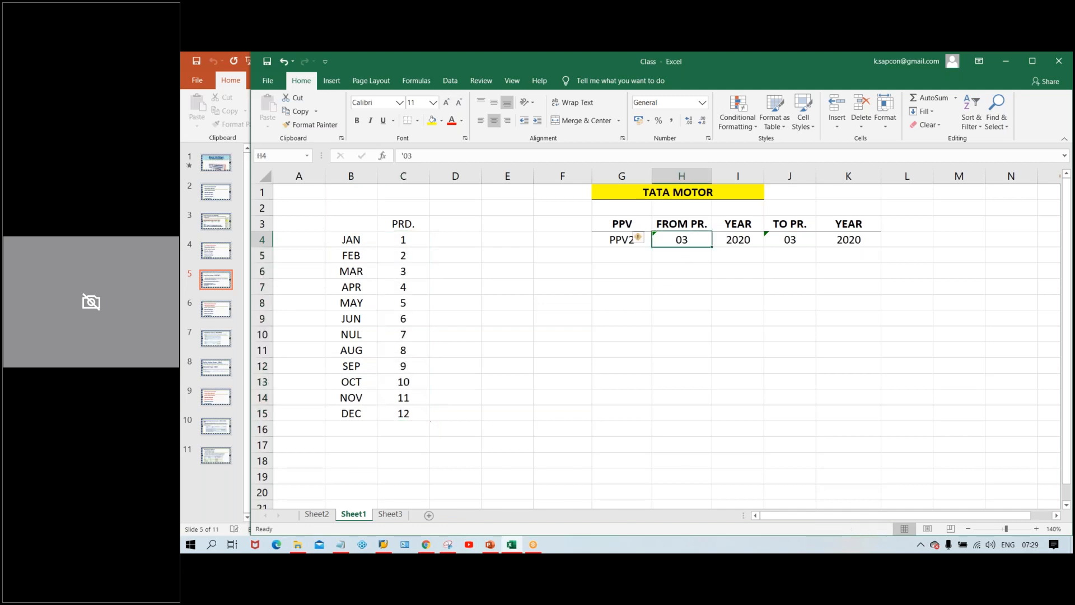
key(Right)
key(Right)
click(688, 240)
click(456, 225)
click(913, 71)
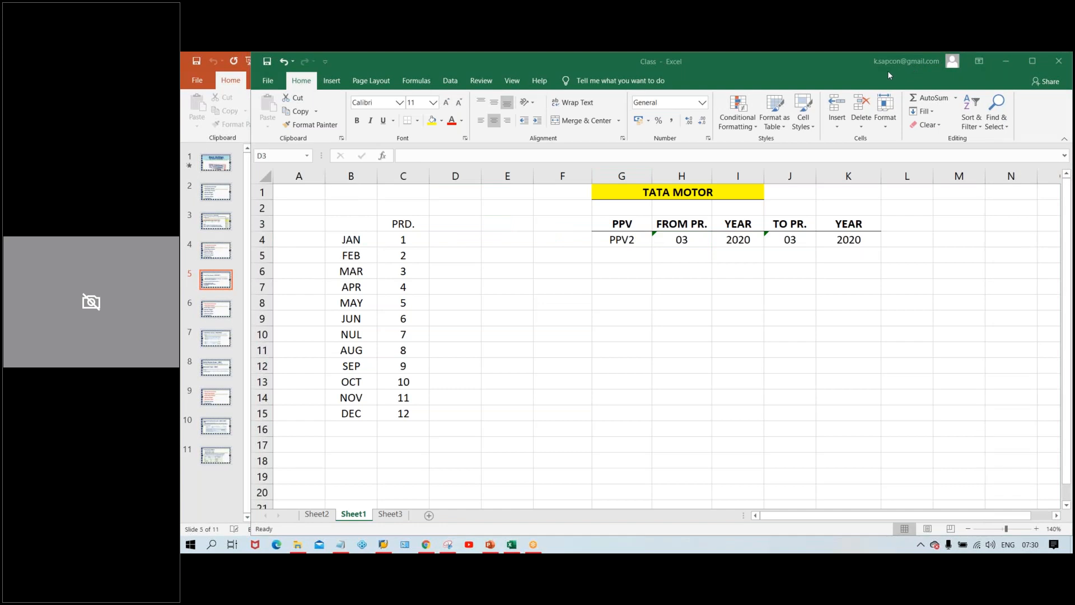
click(451, 228)
Enter the header CAL. YR. in C2, above PRD
click(407, 210)
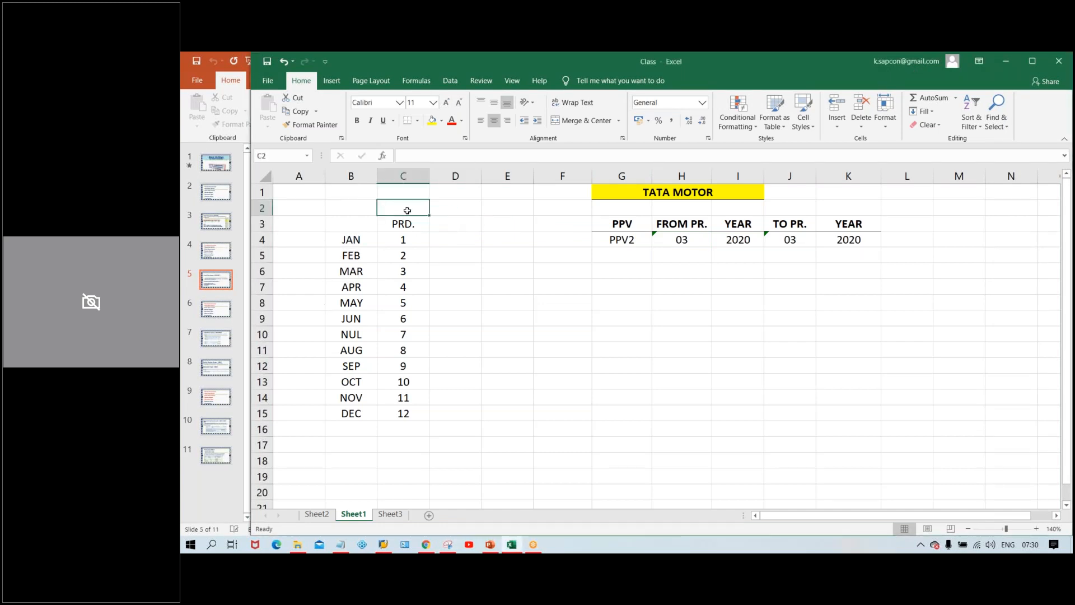
text(CA)
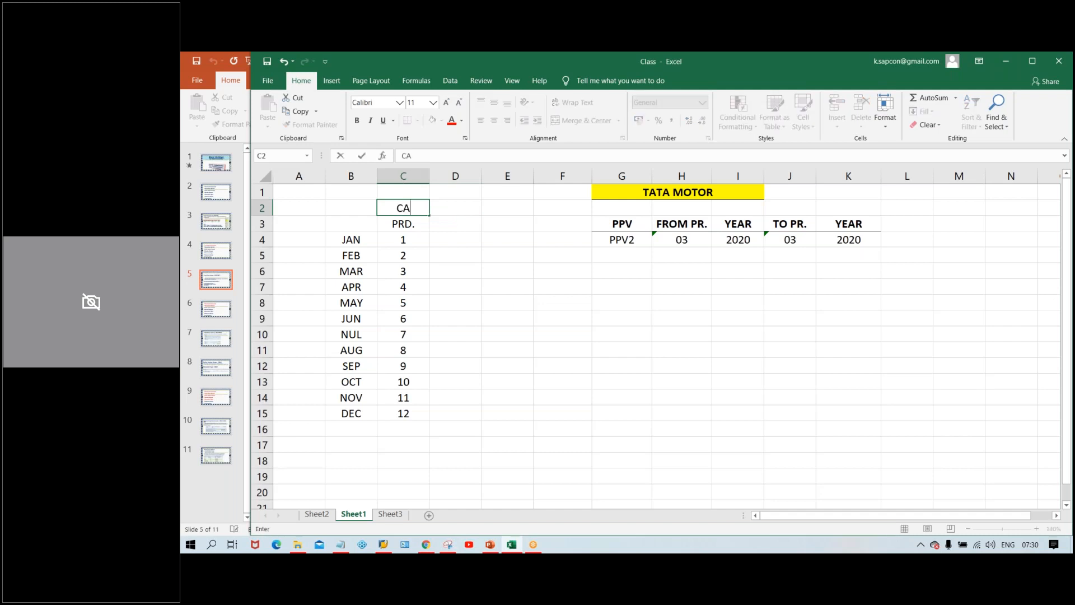
text(L. YR.)
key(Return)
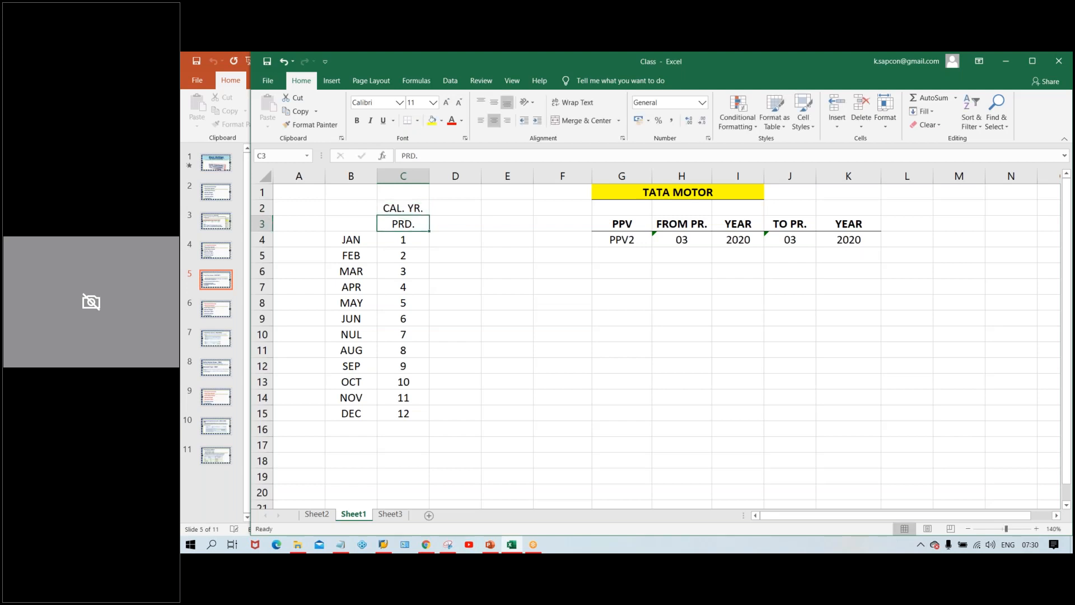
Make the headers in C2 and C3 bold and give each a bottom border
click(406, 211)
key(ctrl+b)
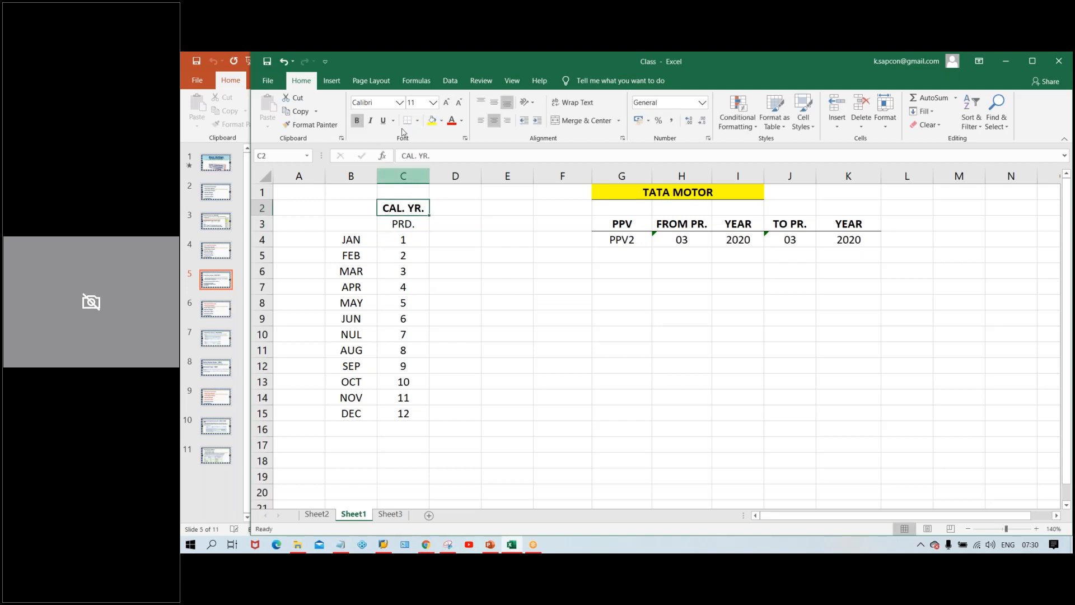
click(397, 225)
key(ctrl+b)
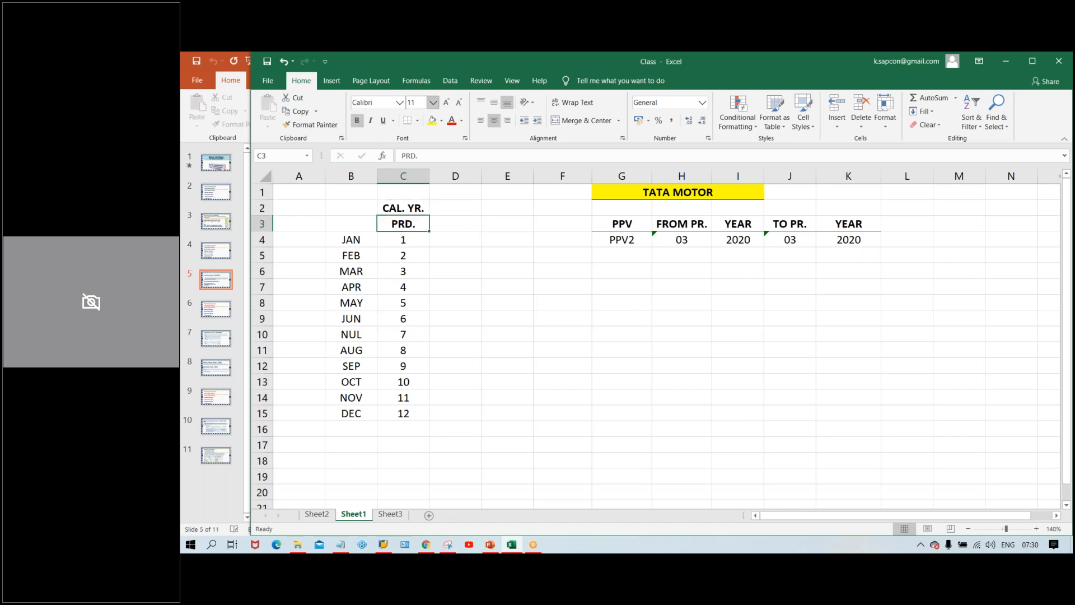
click(414, 288)
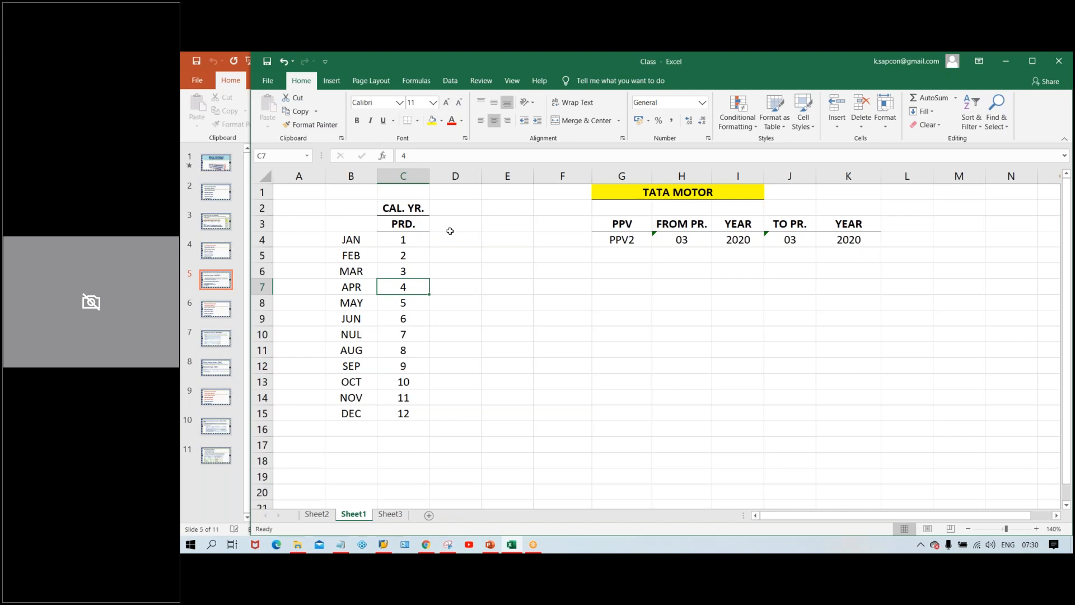
Merge and center D2:E2 with a bottom border and enter the header NON CAL. YEAR in it
click(446, 208)
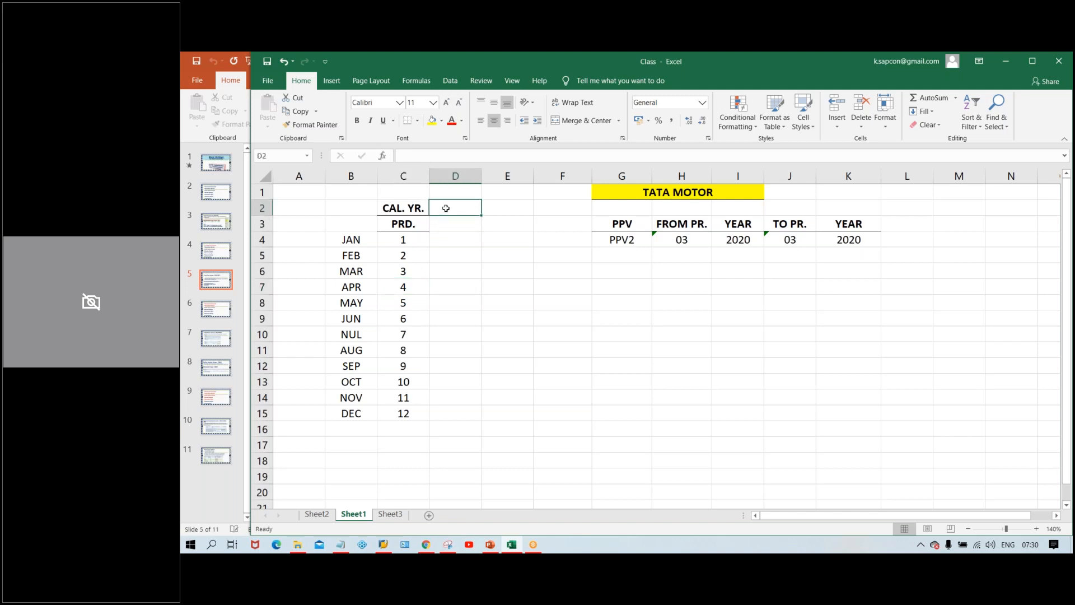
drag(445, 208, 504, 208)
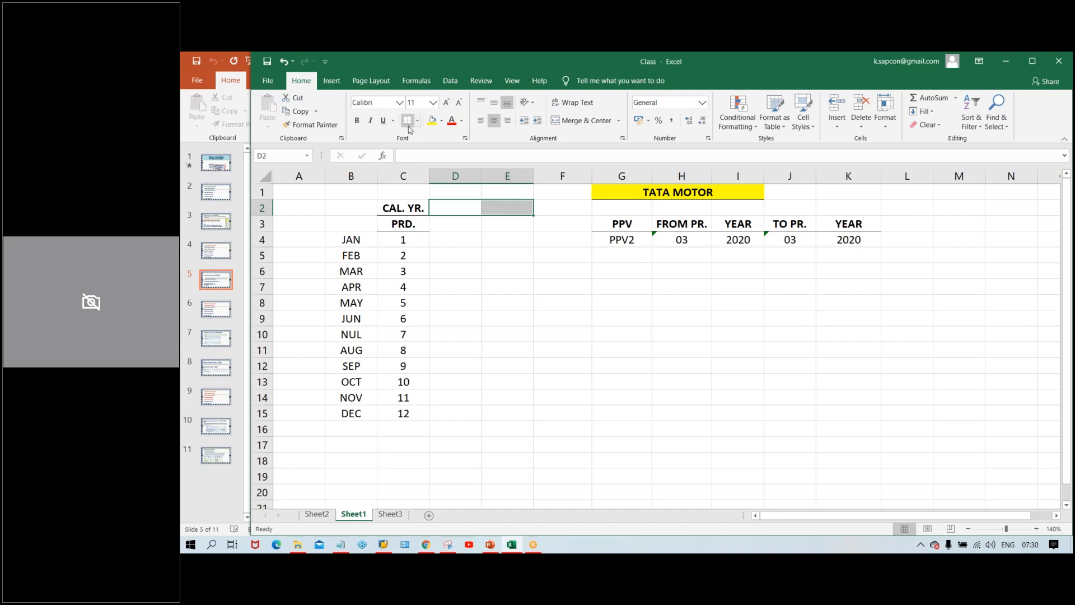
click(583, 120)
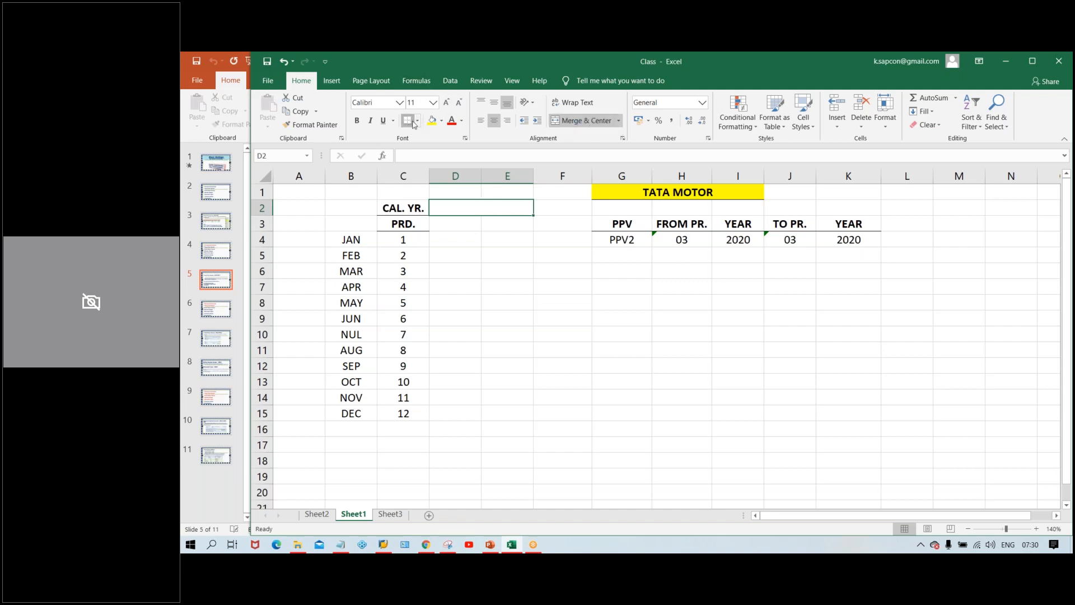
text(NON )
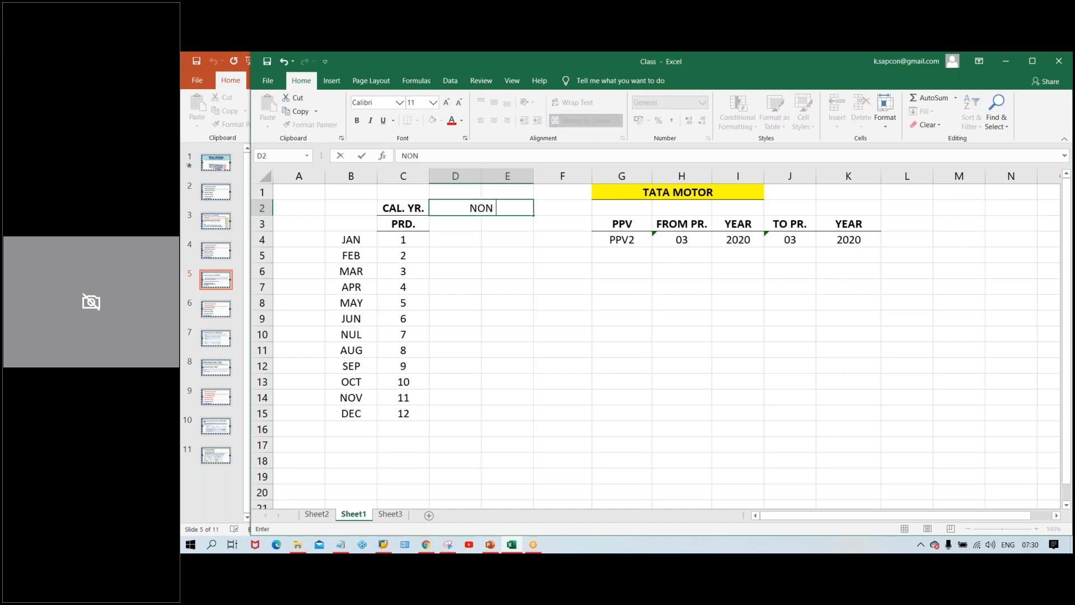
text(CAL. YEAR)
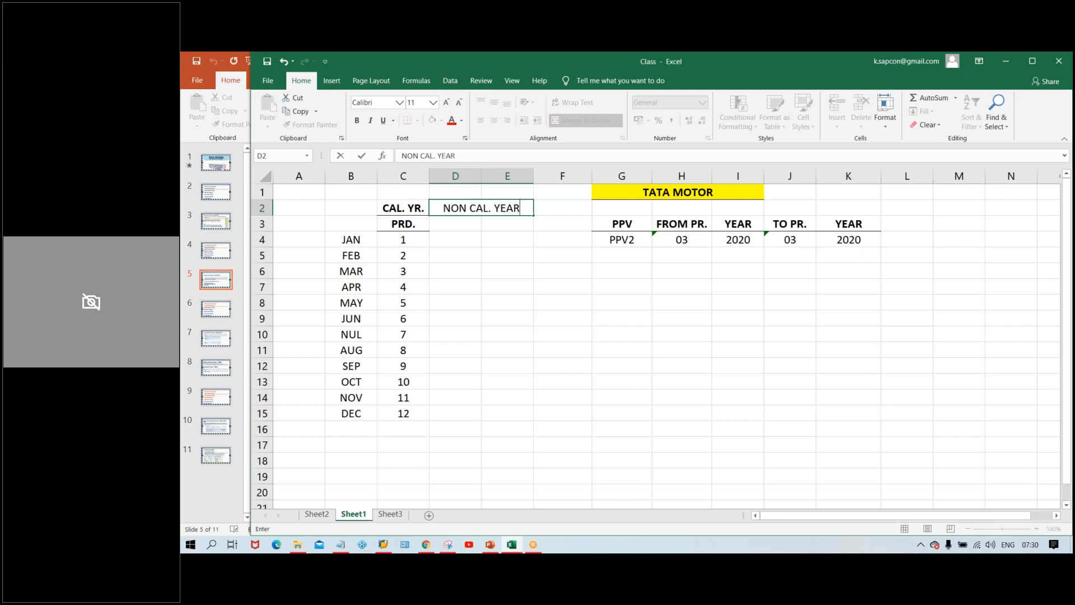
key(Return)
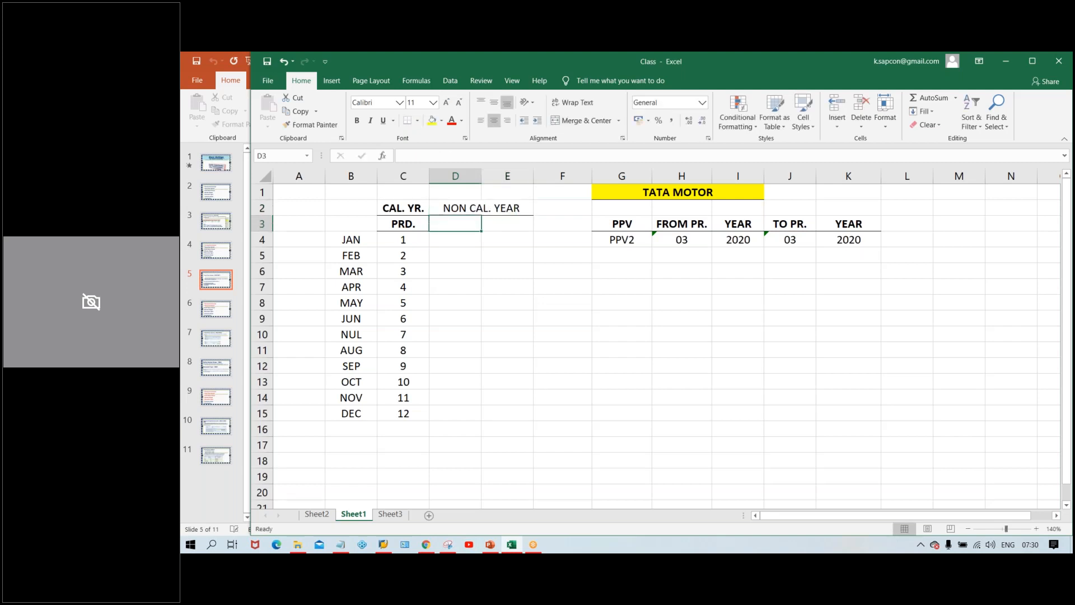
Make the NON CAL. YEAR header in D2:E2 bold
key(Up)
key(ctrl+b)
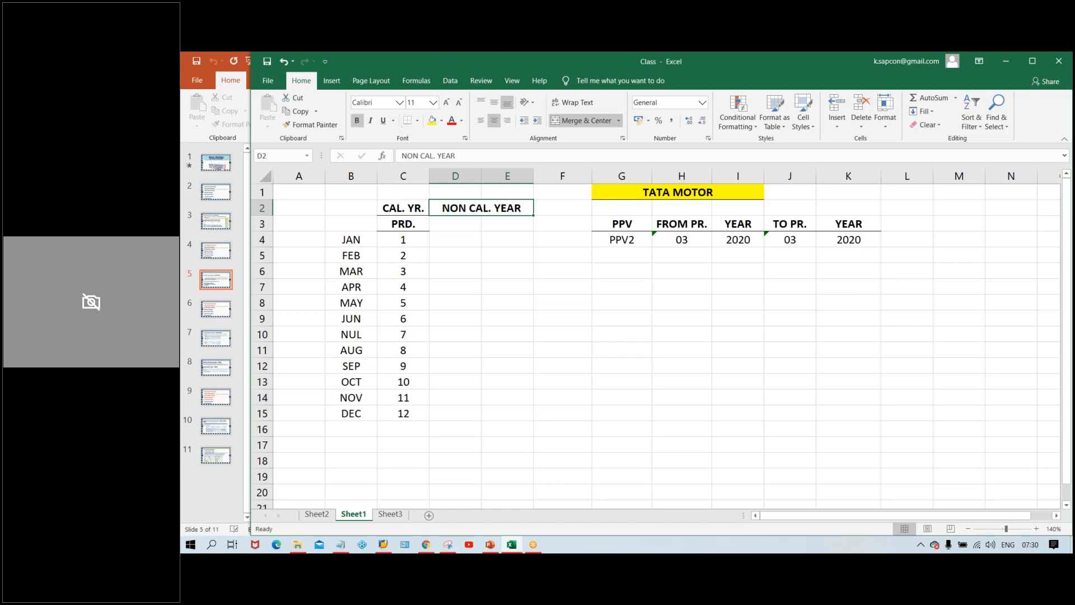
key(Down)
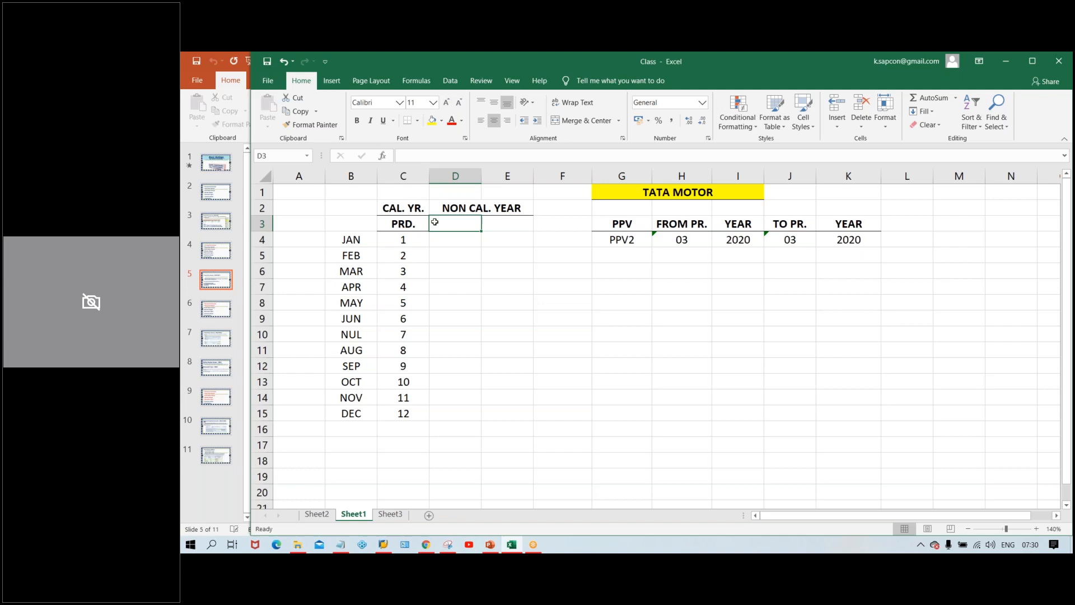
Copy the PRD. header from C3 into D3, under NON CAL. YEAR
click(407, 222)
key(ctrl+c)
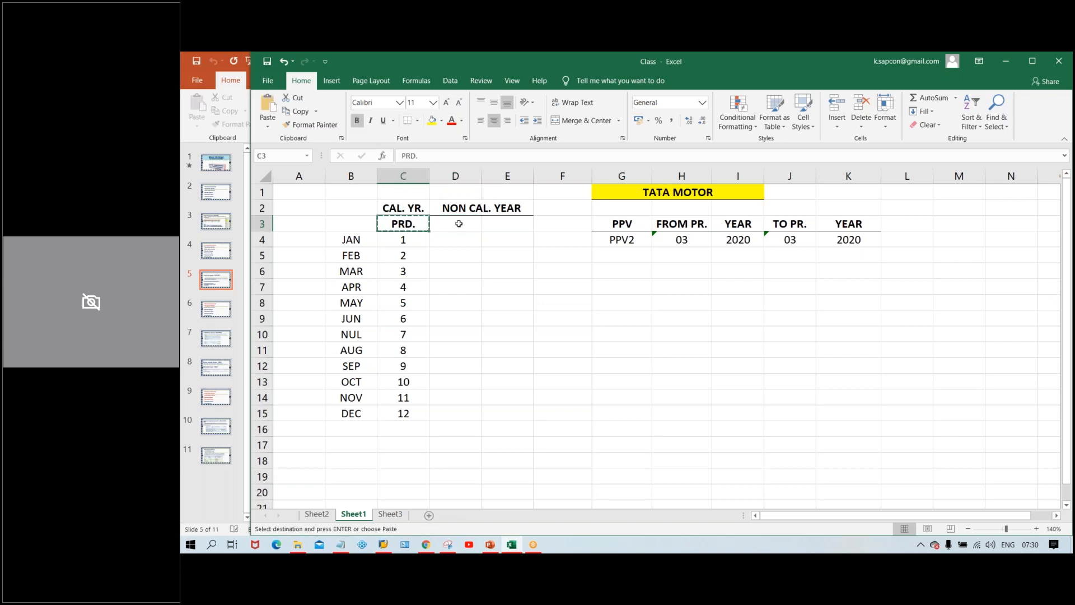
click(456, 224)
key(ctrl+v)
click(460, 283)
click(455, 244)
click(449, 259)
key(Escape)
Enter period 1 for APR in D7 and fill it down to DEC in D15 as an incrementing series
click(447, 303)
click(458, 258)
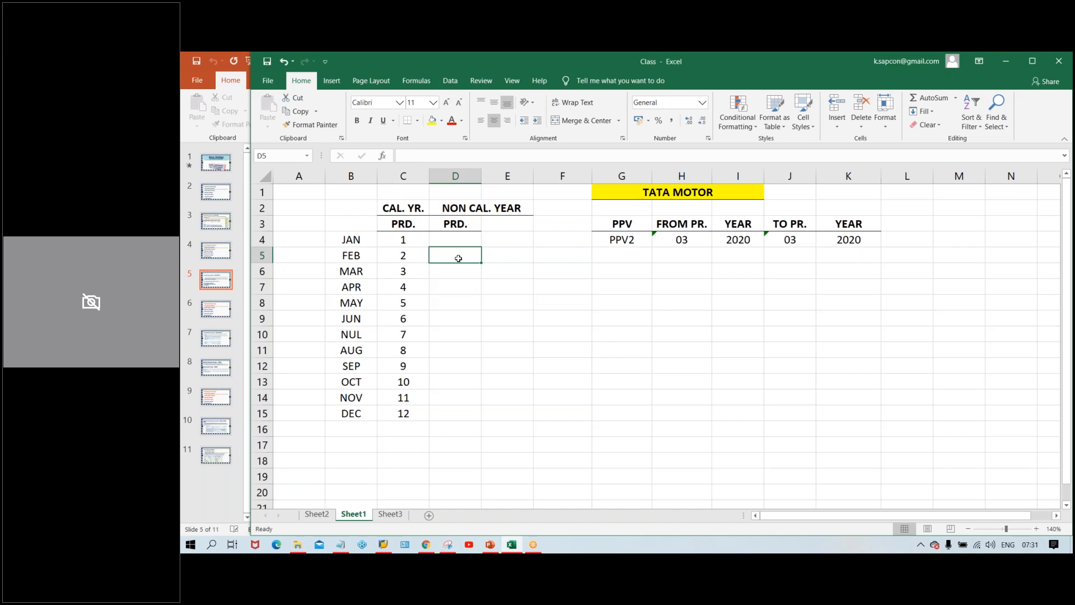
click(348, 288)
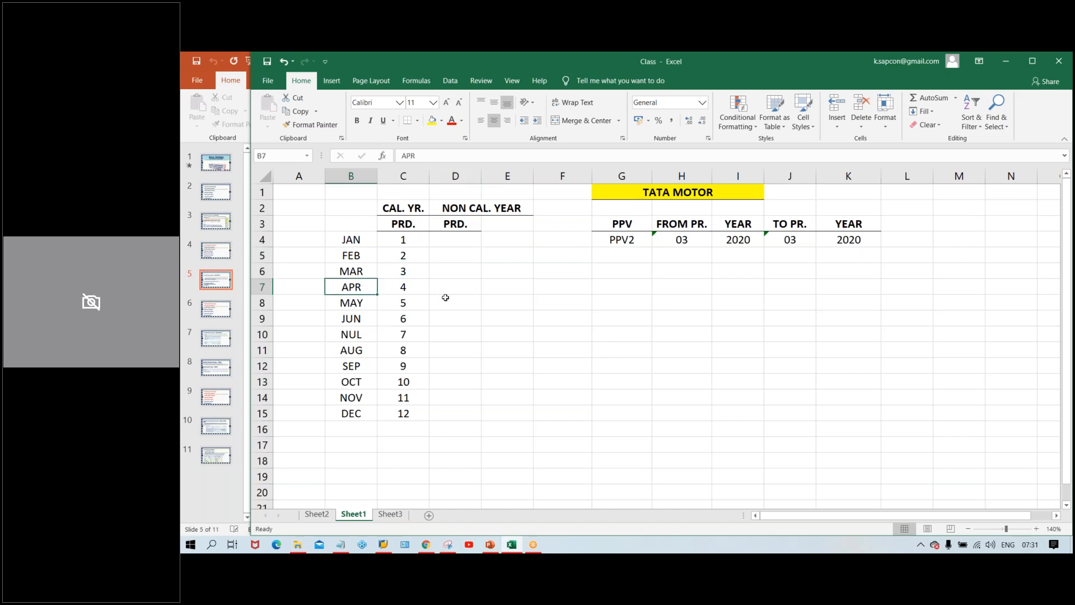
click(458, 282)
text(1)
key(Return)
click(473, 285)
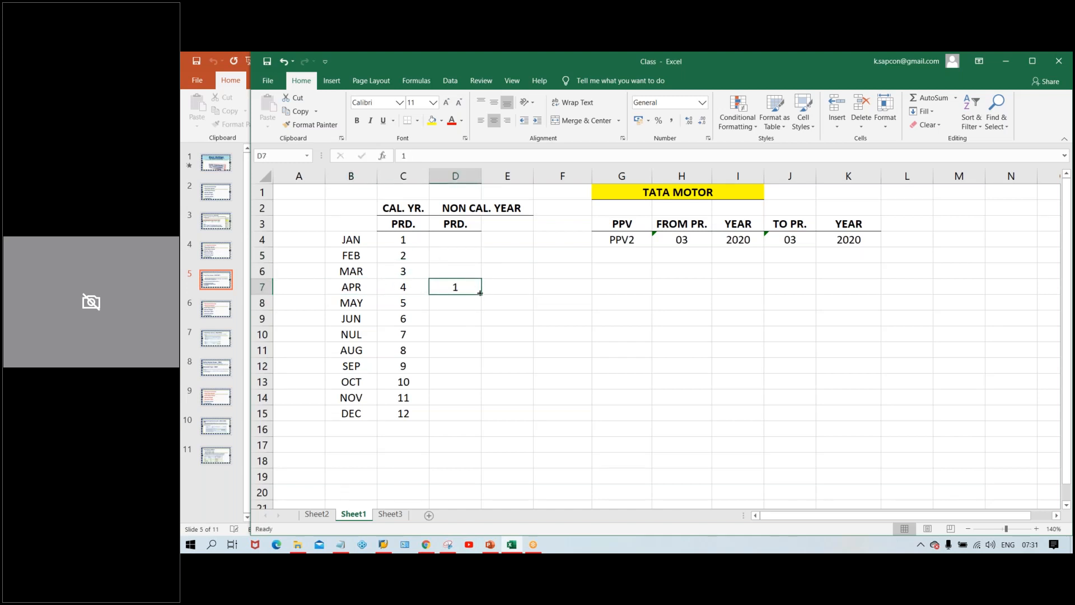
drag(479, 292, 489, 426)
click(488, 428)
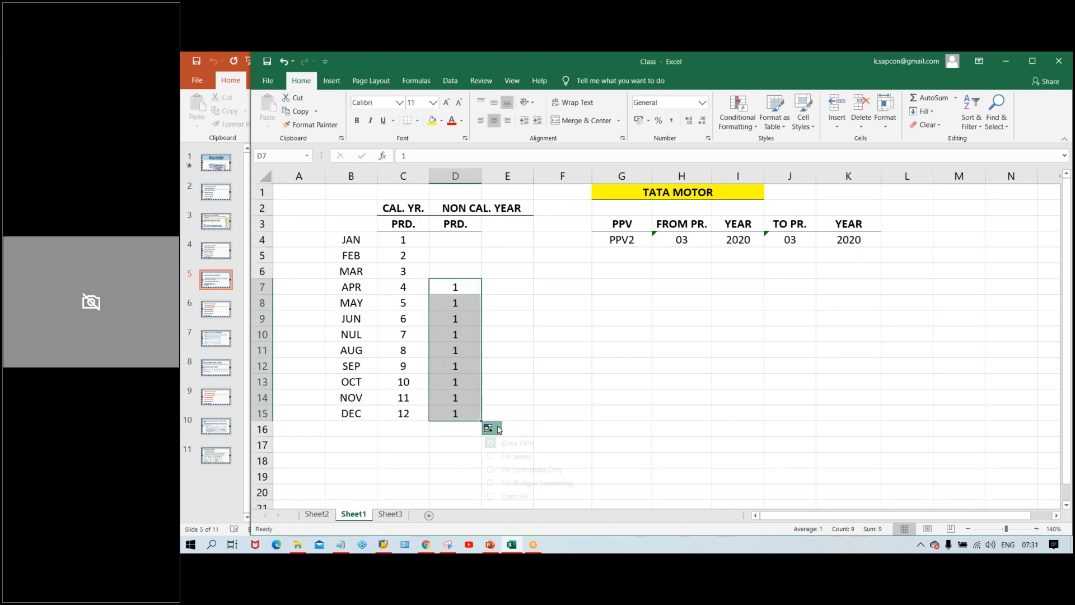
click(513, 459)
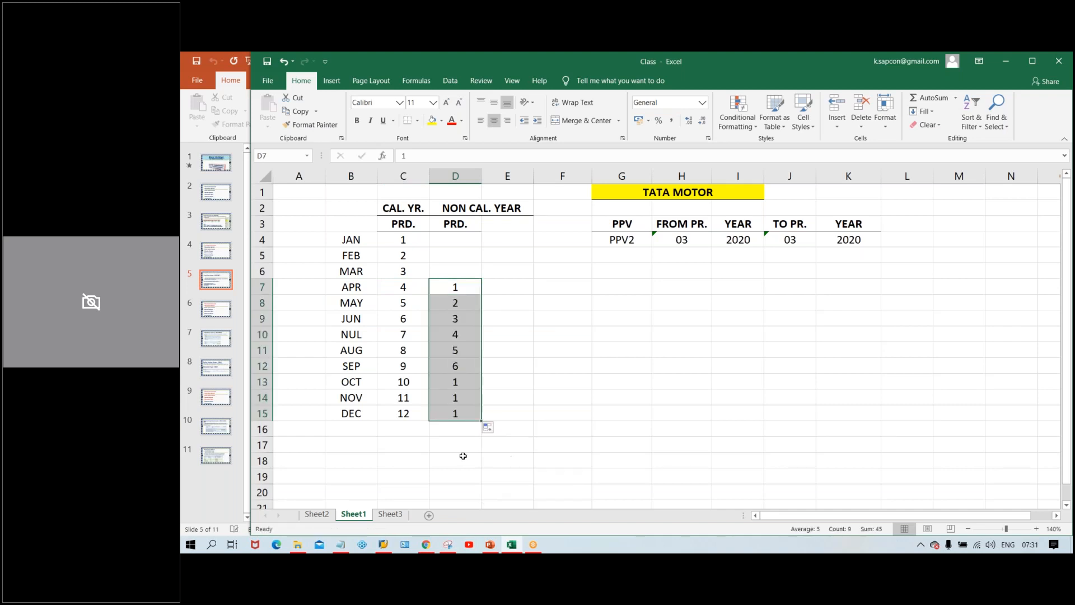
Enter the non-calendar periods 10, 11 and 12 for JAN, FEB and MAR in D4:D6
click(345, 415)
click(449, 414)
click(443, 234)
text(10)
key(Return)
text(11)
key(Return)
text(12)
key(Return)
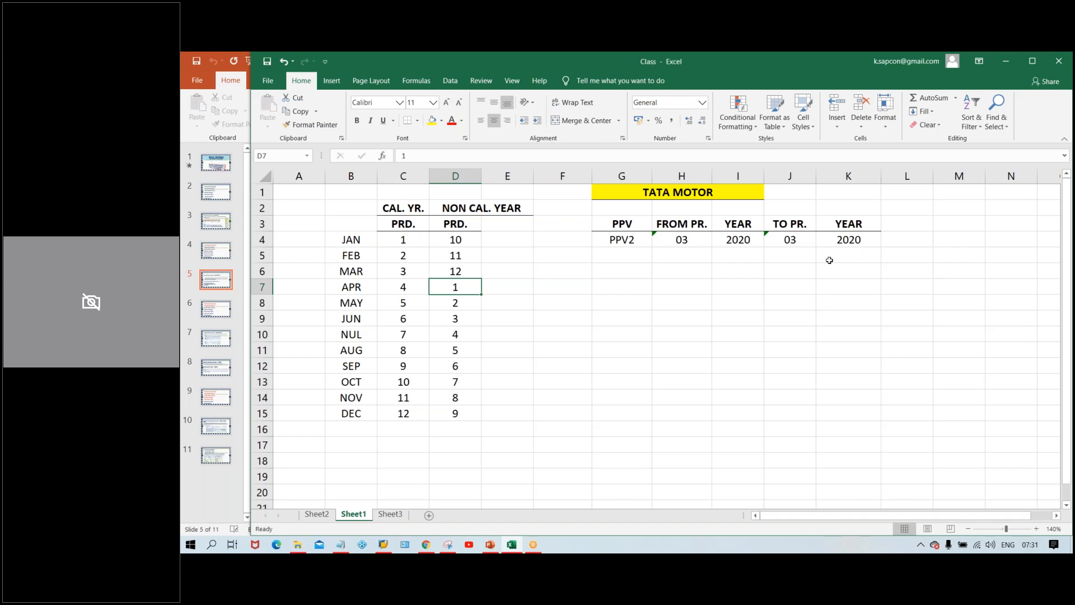
Set both FROM PR. and TO PR. in the PPV2 row to 12
click(674, 241)
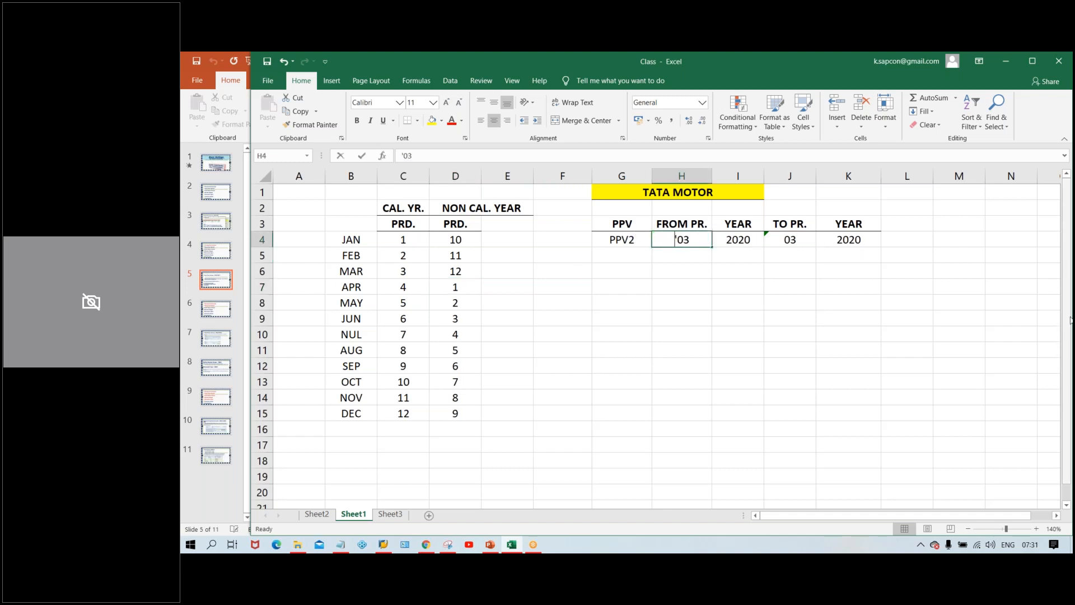
text(12)
key(Tab)
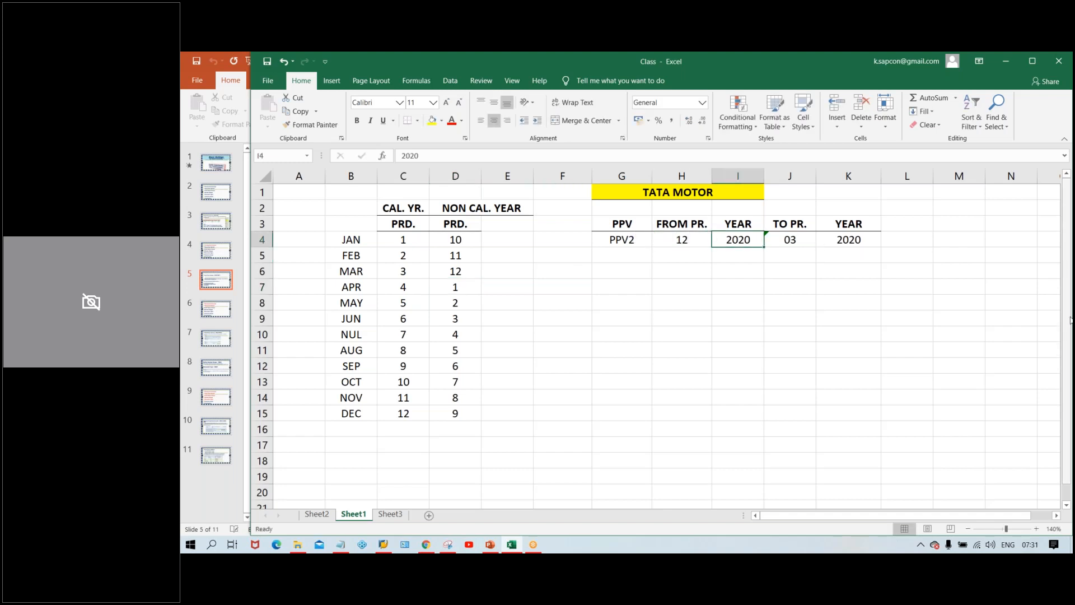
key(Tab)
text(12)
key(Return)
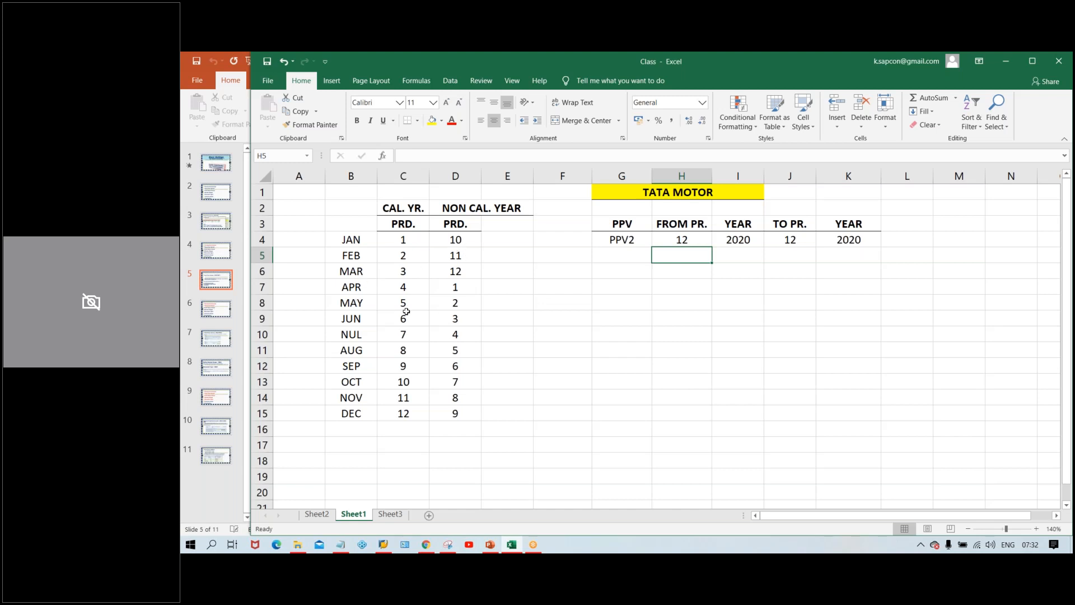
Examine how the months correspond to the non-calendar year periods in column D, particularly around the April start
click(354, 287)
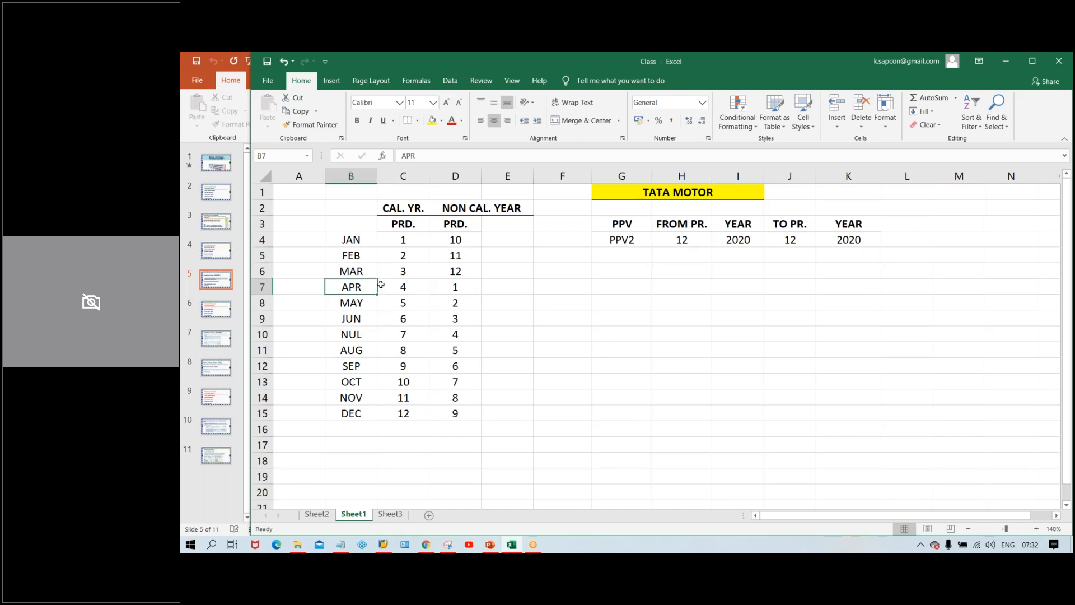
click(448, 285)
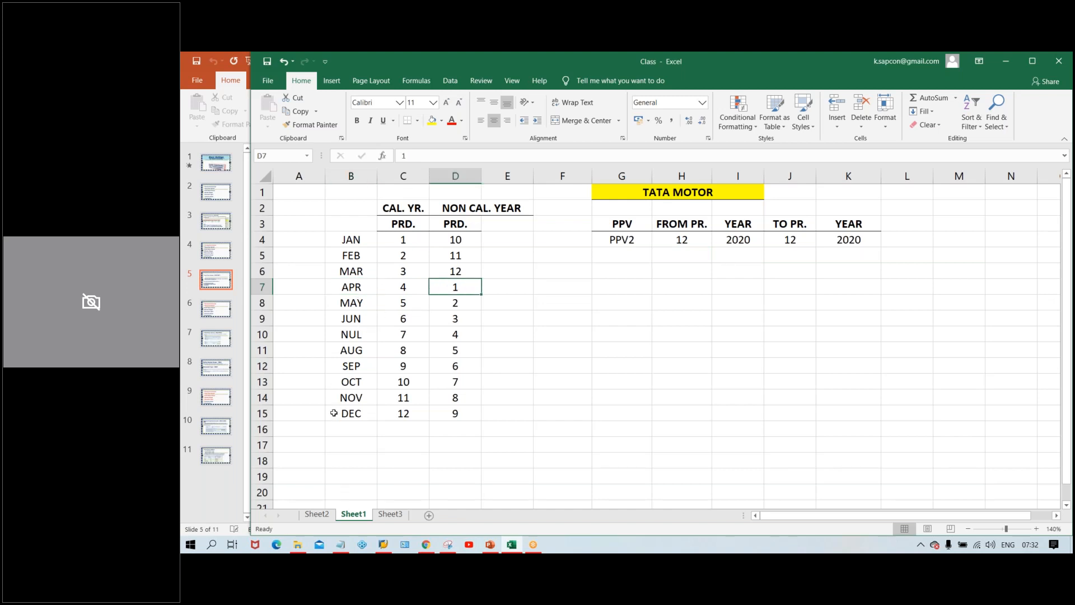
click(449, 416)
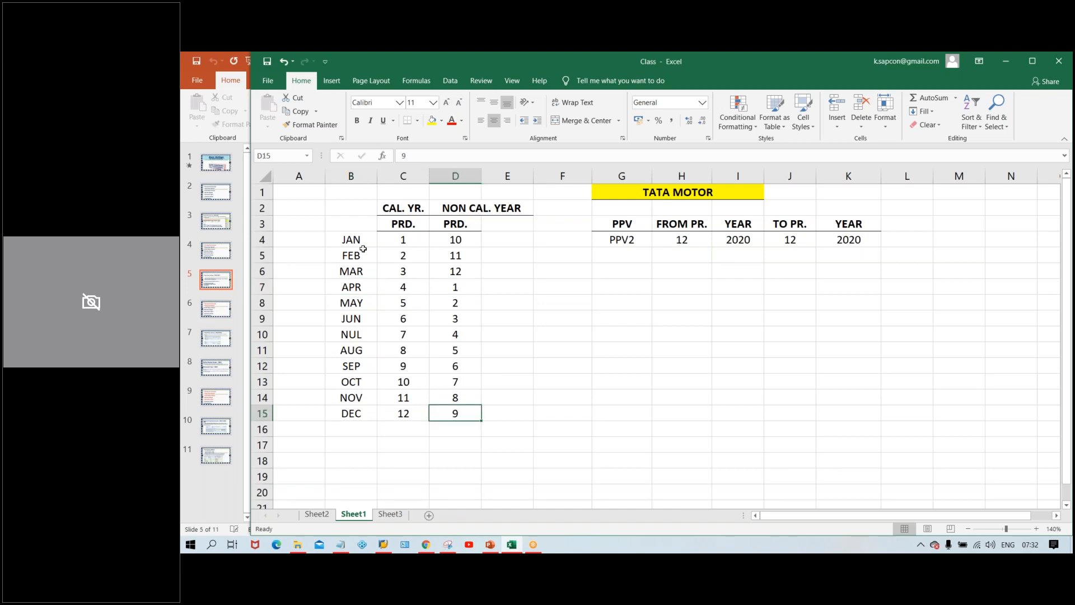
click(451, 241)
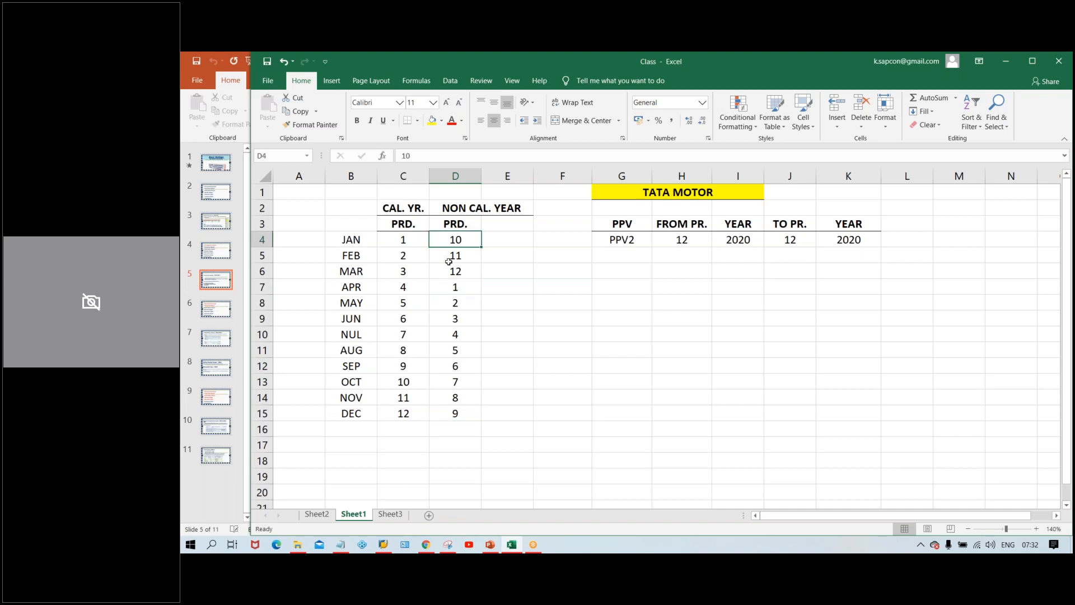
click(456, 271)
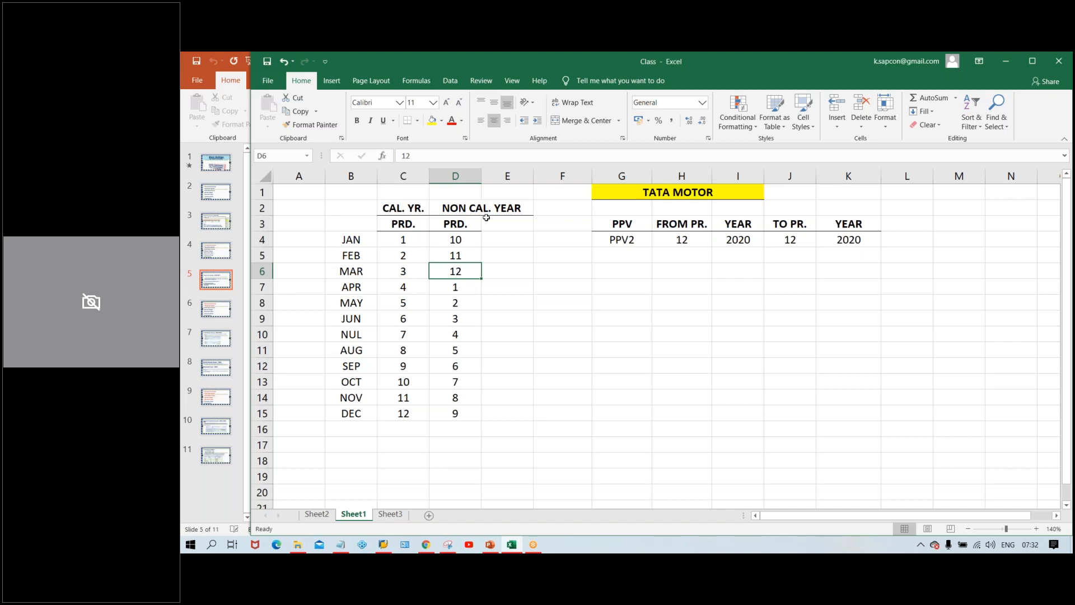
click(883, 73)
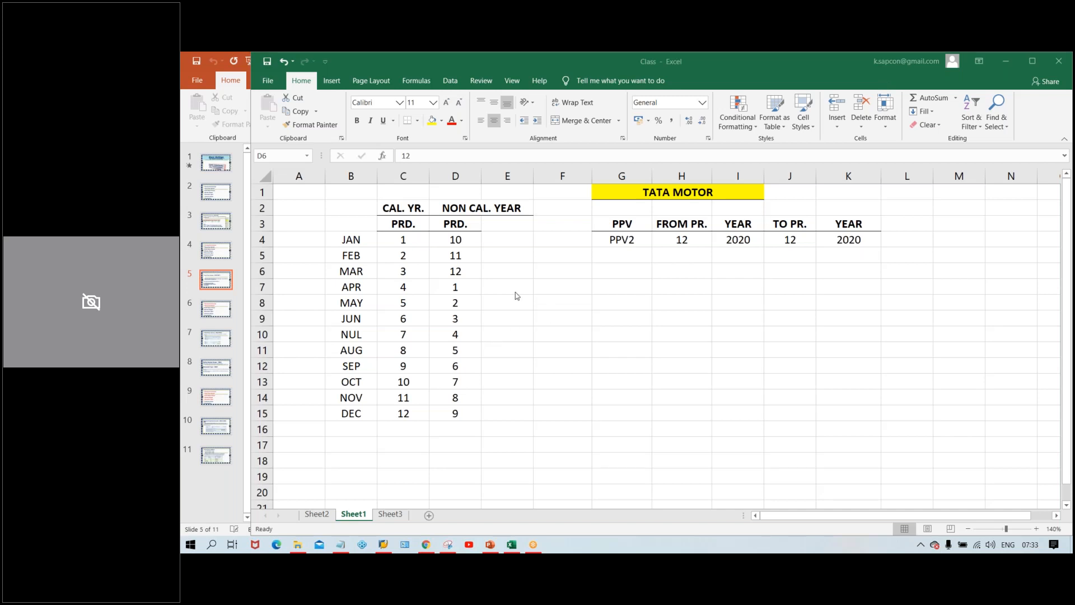
click(450, 290)
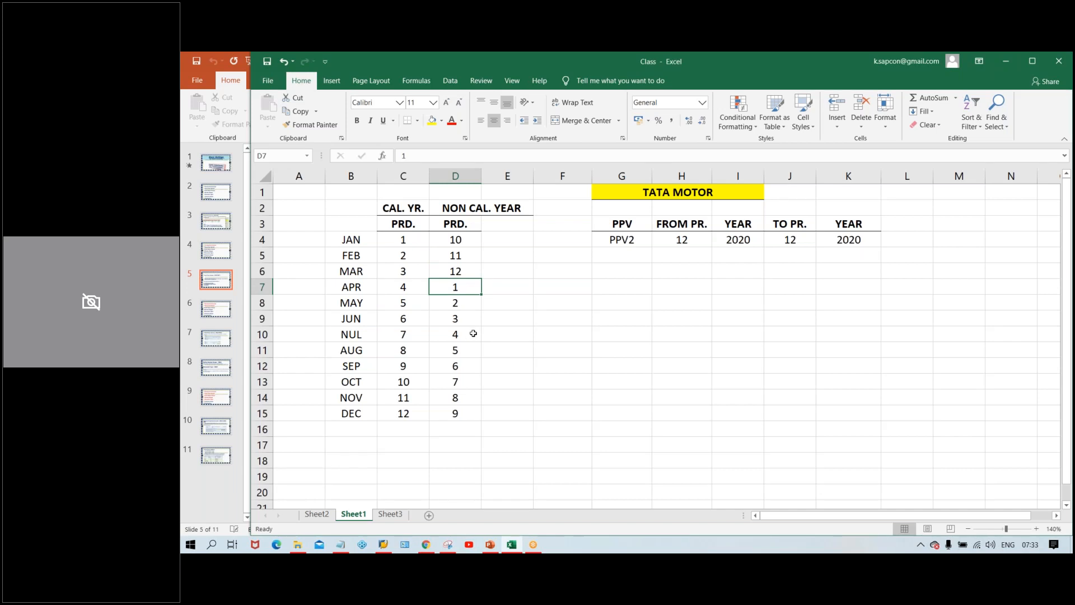
click(463, 307)
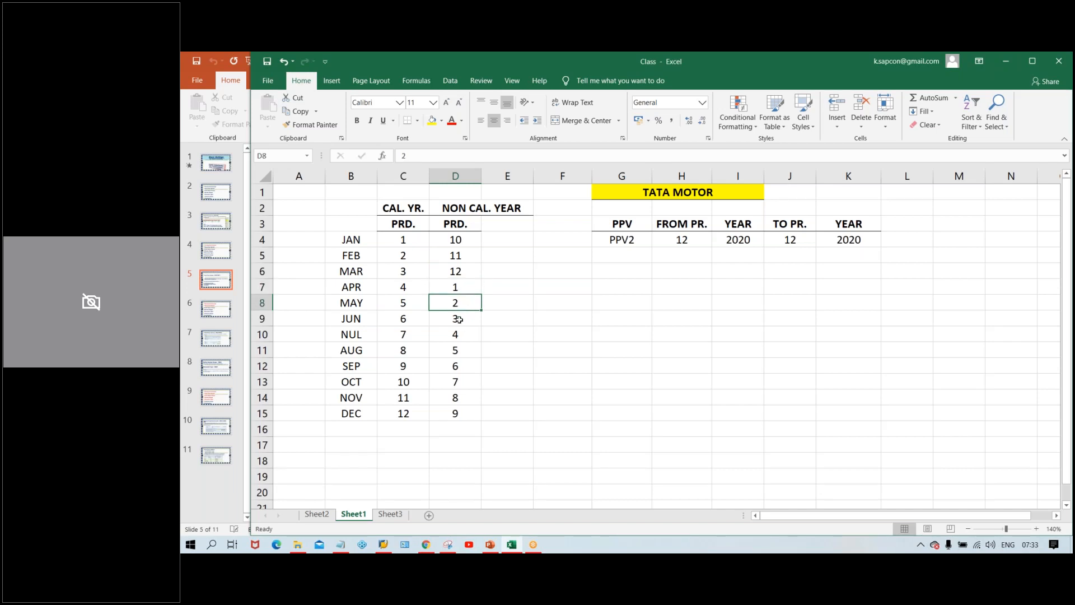
click(458, 319)
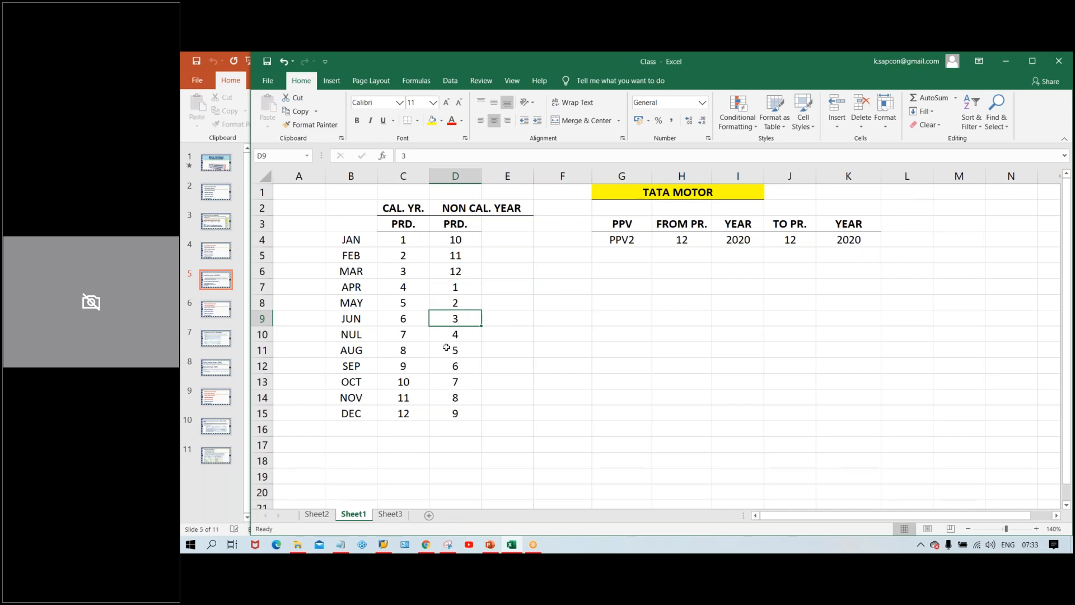
click(471, 329)
click(461, 318)
click(466, 303)
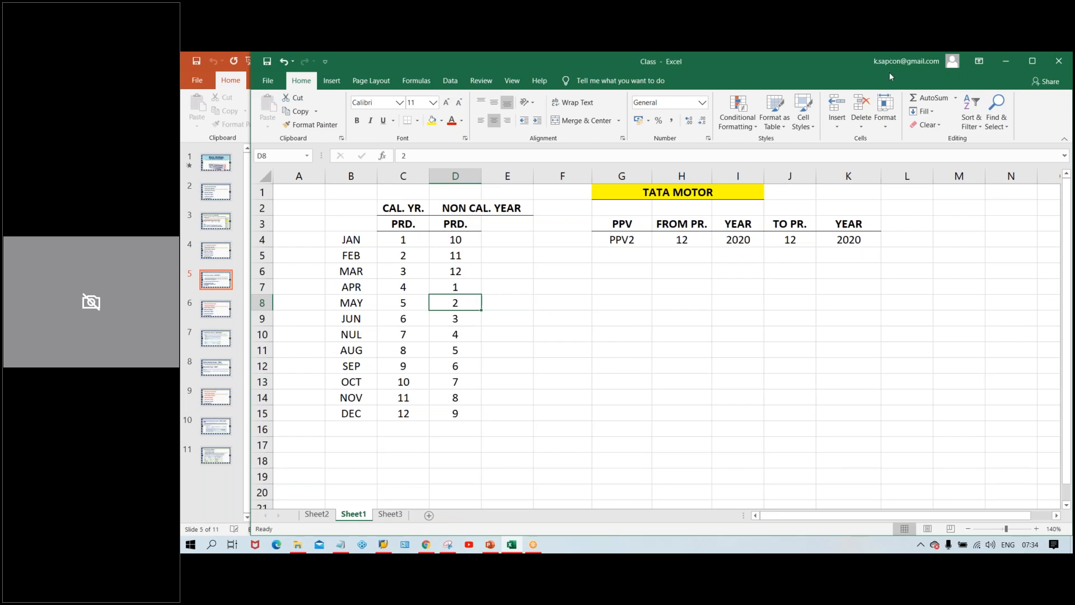
click(645, 332)
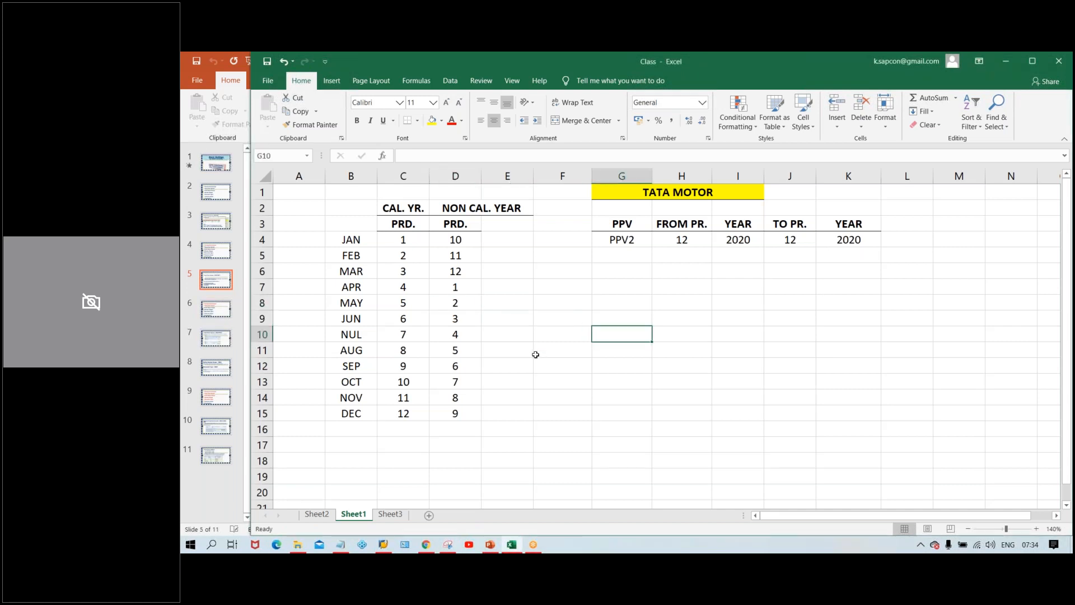
click(457, 226)
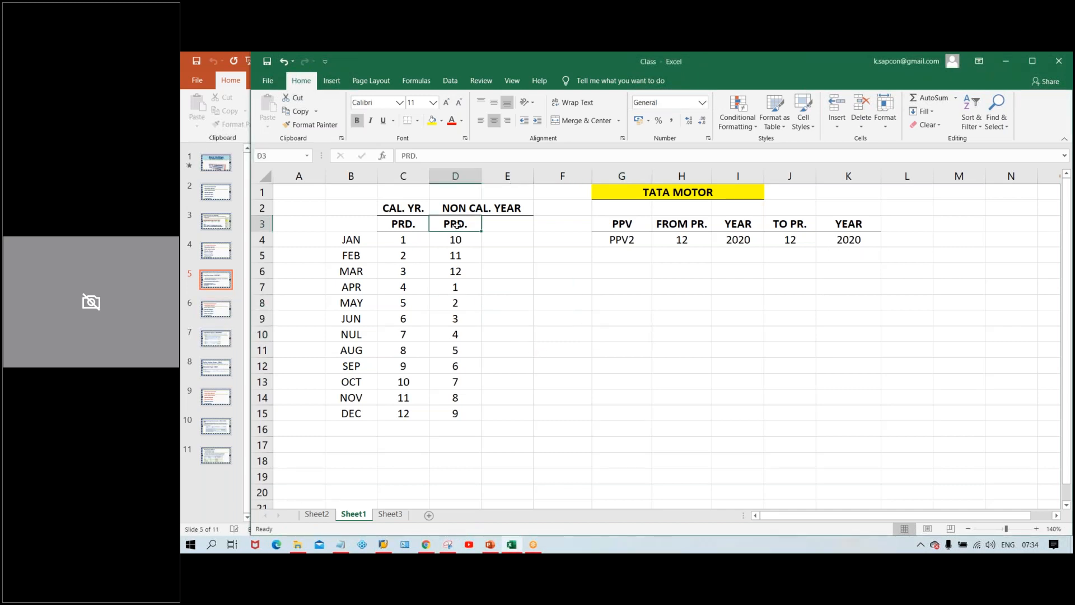
click(458, 288)
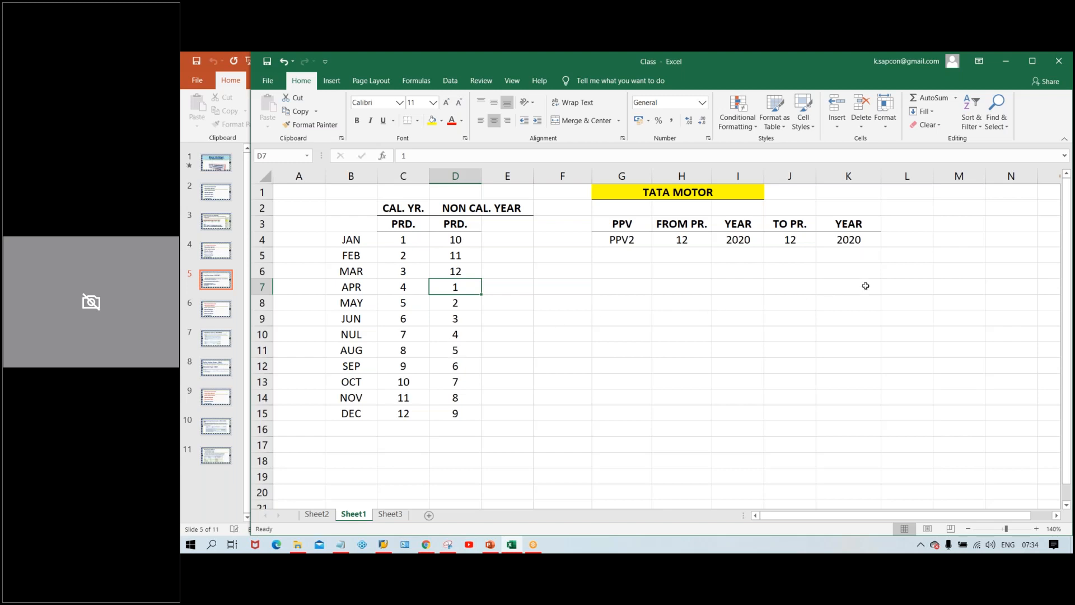
Enter the fiscal year label 2019-20 in D1, above the NON CAL. YEAR header
click(456, 192)
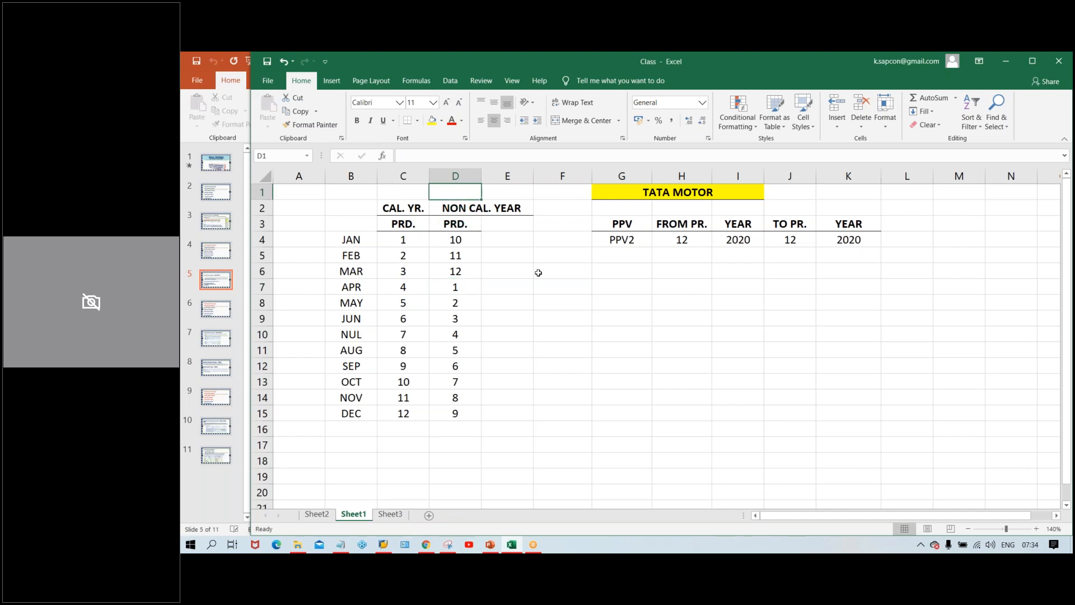
text(2019-20)
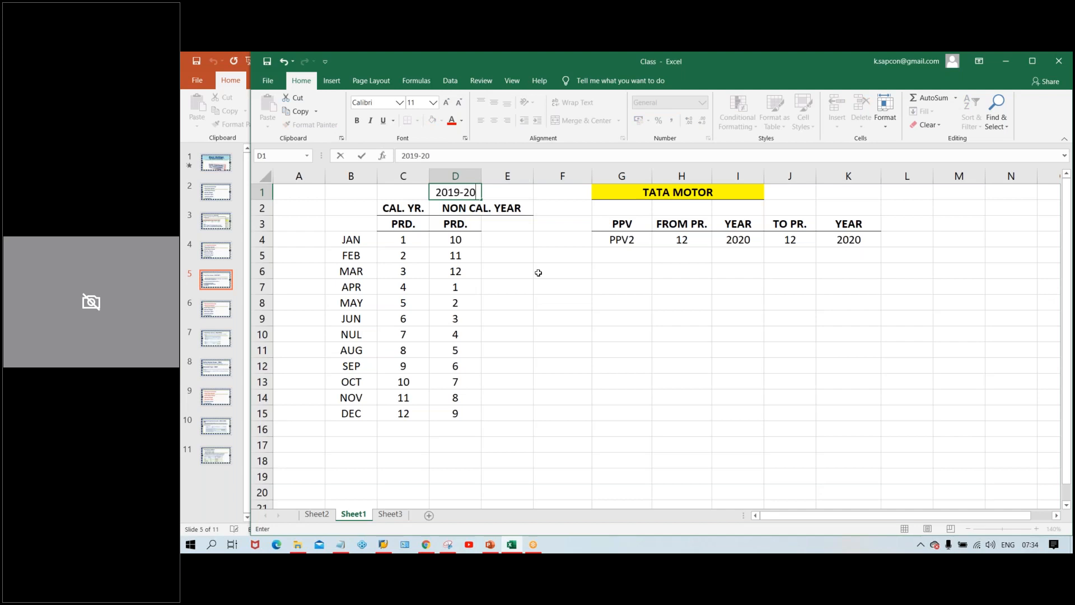
key(Return)
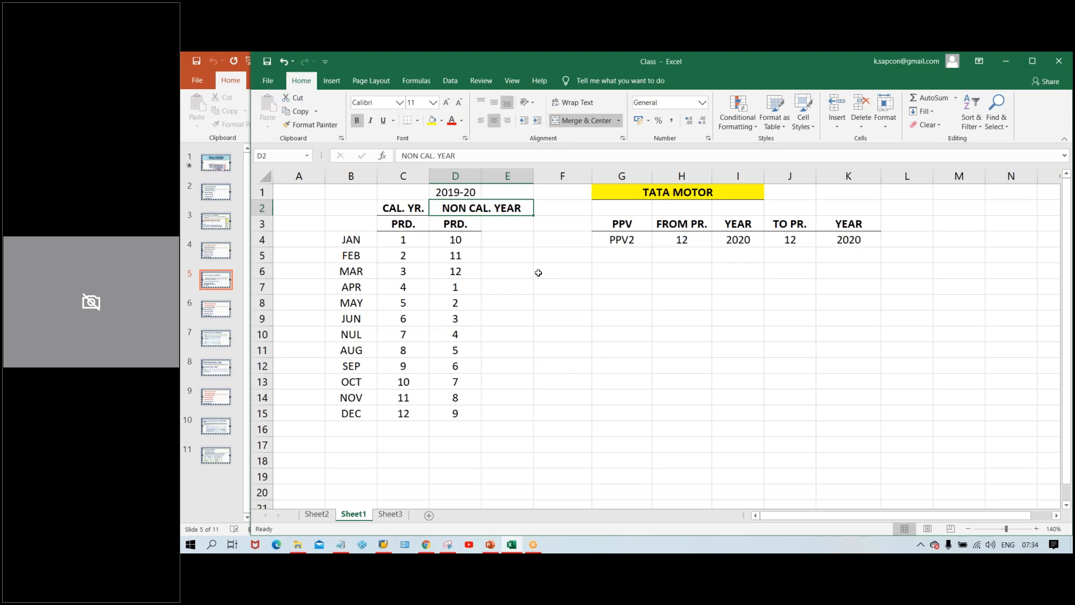
click(725, 241)
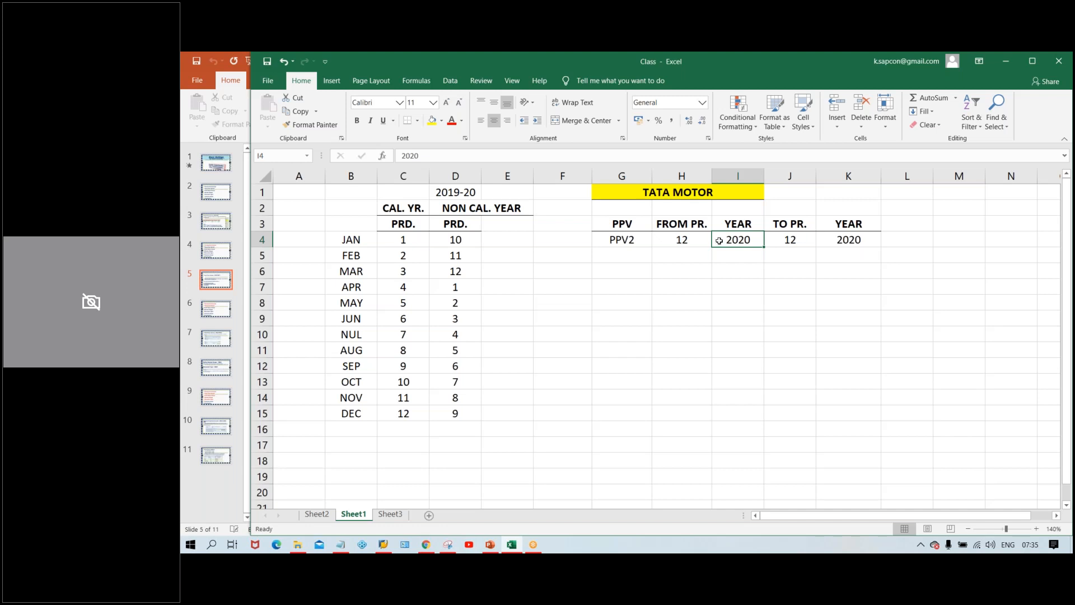
click(466, 191)
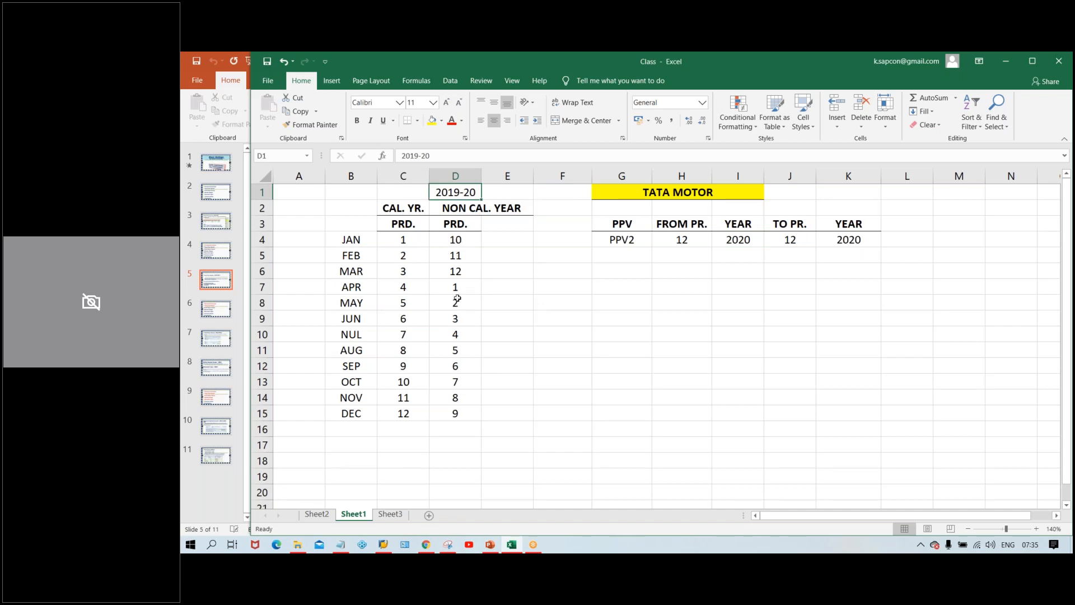
Enter the year 2019 in A7, beside APR
drag(467, 287, 469, 415)
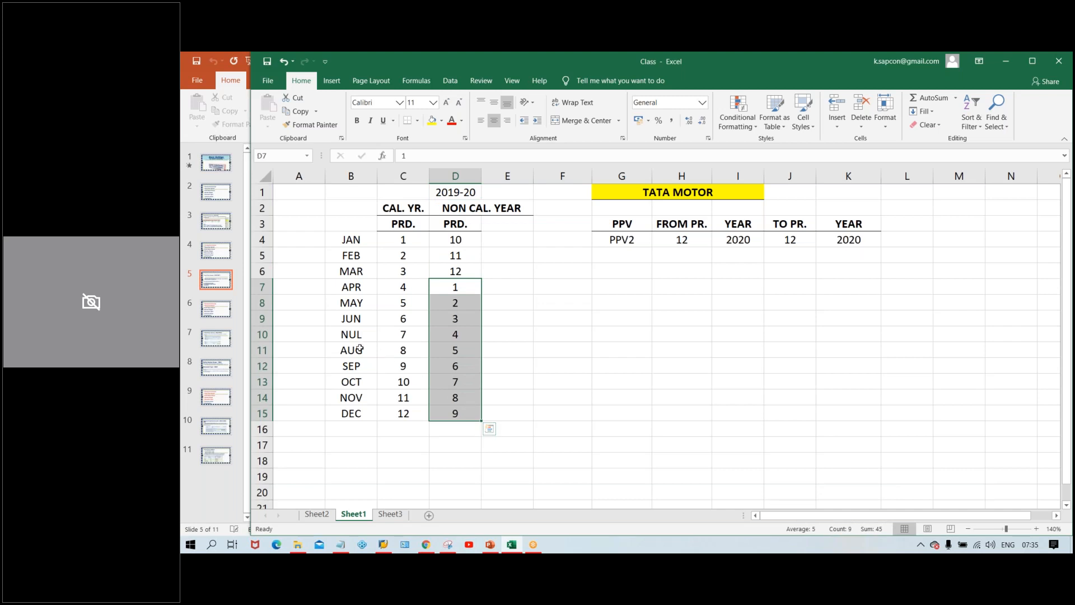
click(309, 293)
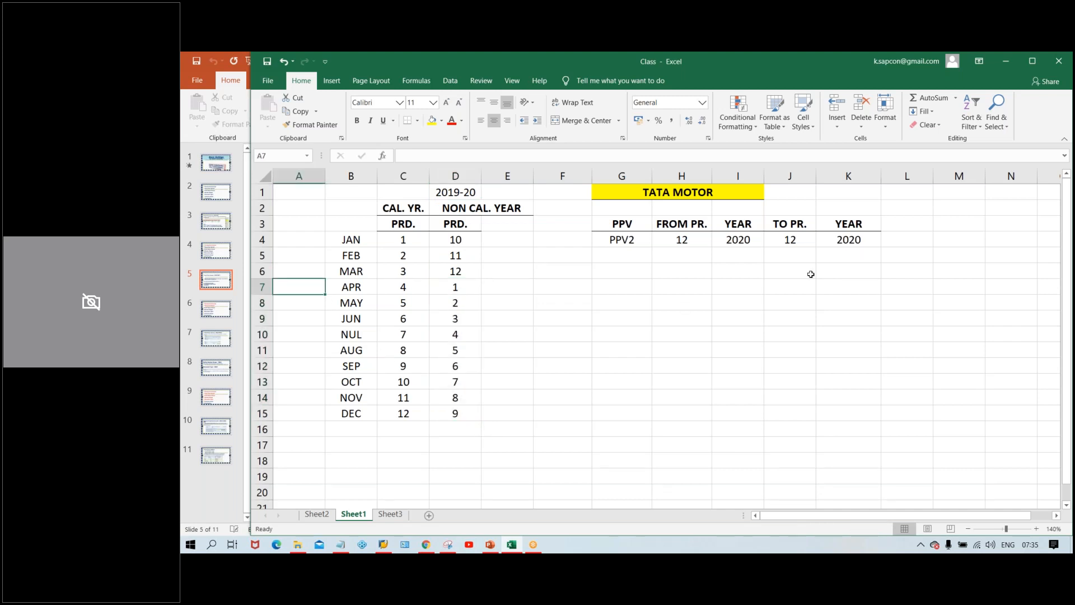
text(2019)
key(Return)
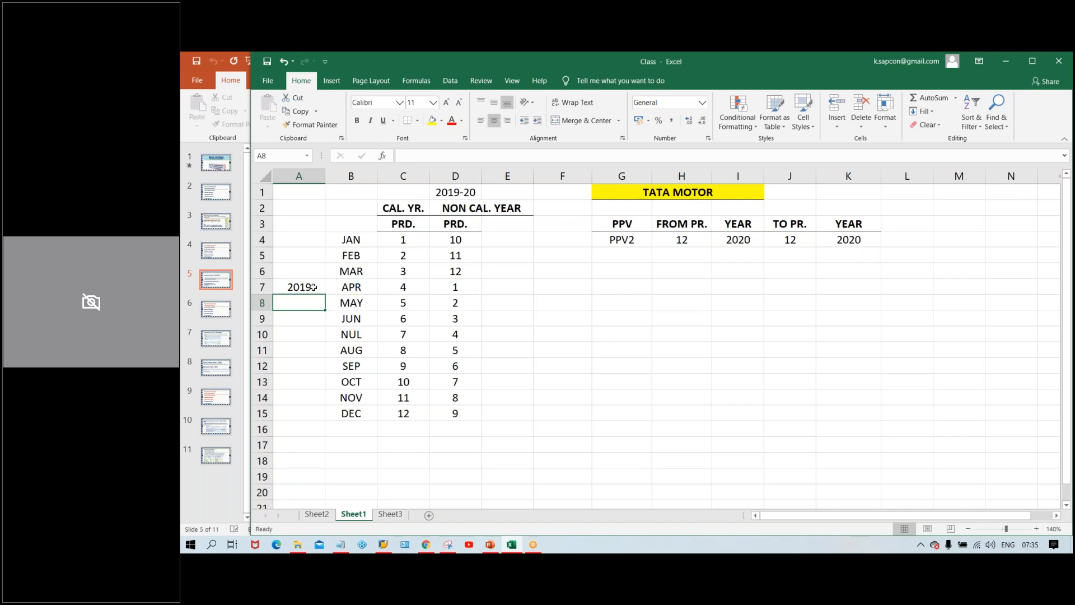
Merge and center A7:A15 around the 2019 label, middle-align it vertically and fill it yellow
drag(313, 286, 306, 407)
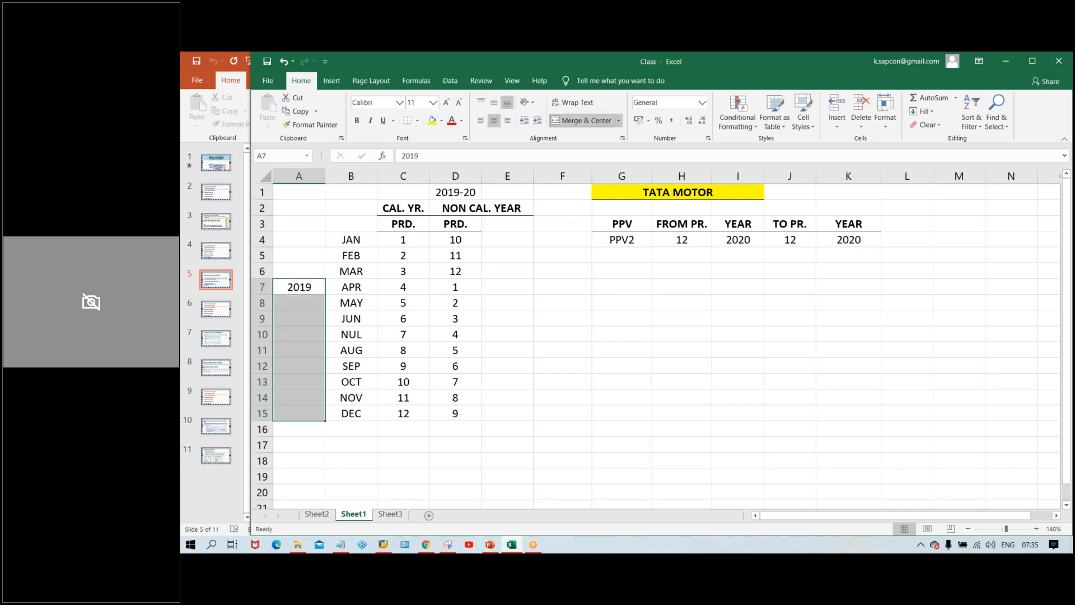
click(583, 121)
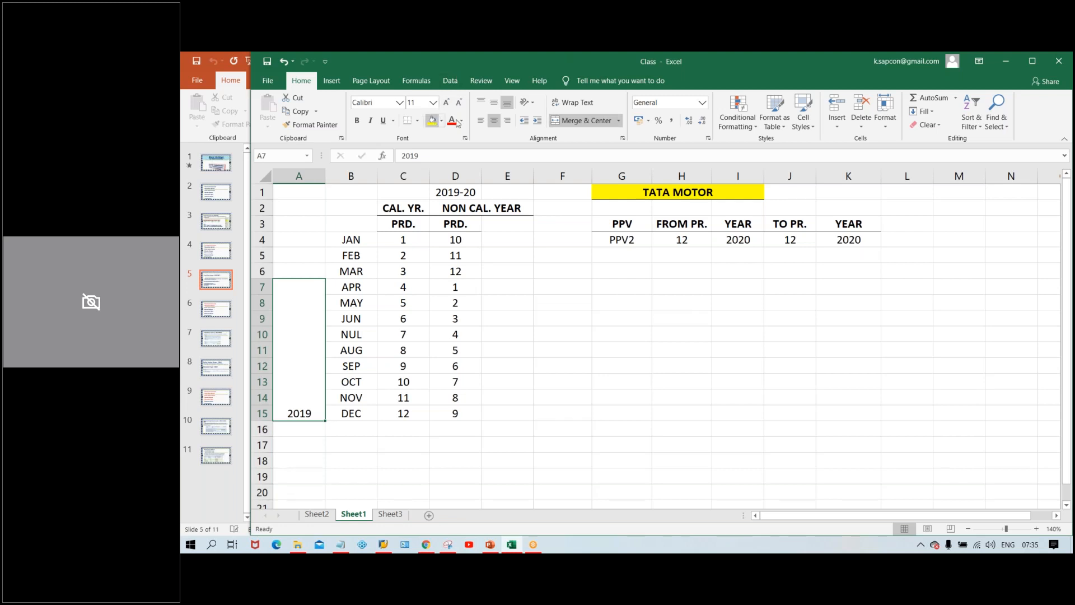
click(491, 105)
click(432, 120)
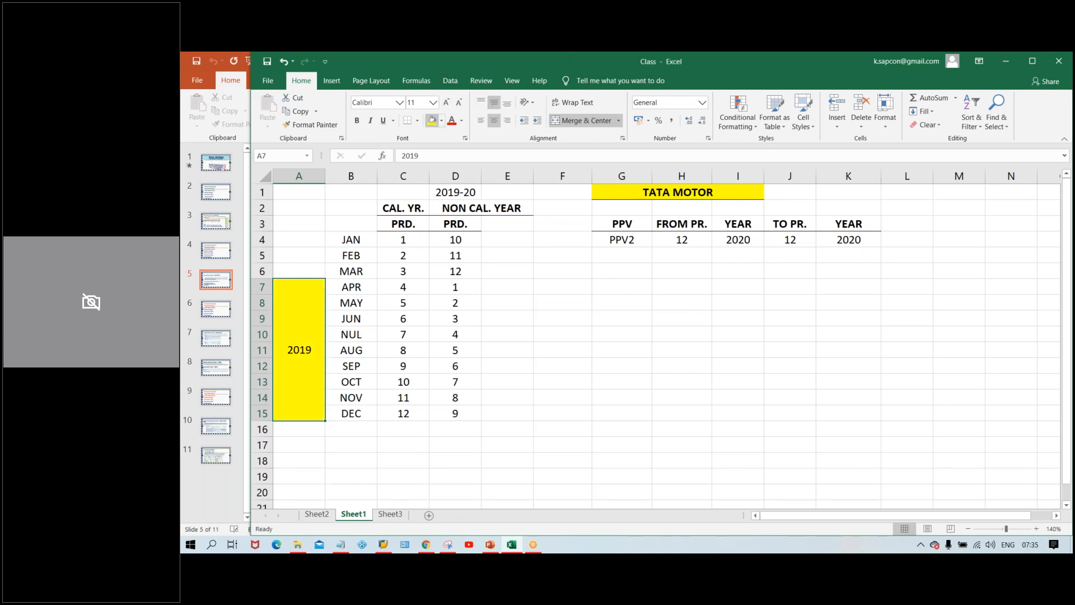
Fill A4:A6 beside JAN to MAR with yellow and merge and center the cells
drag(294, 235, 297, 272)
click(433, 120)
click(582, 120)
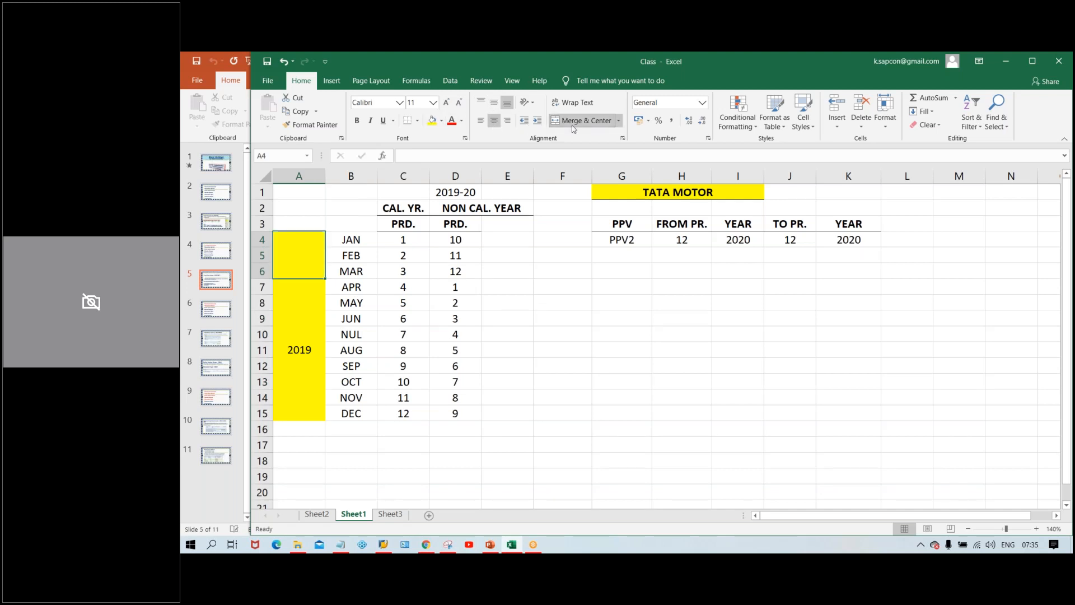
Middle-align the merged A4:A6 cell and enter the year 2020 in it
click(494, 103)
double_click(299, 258)
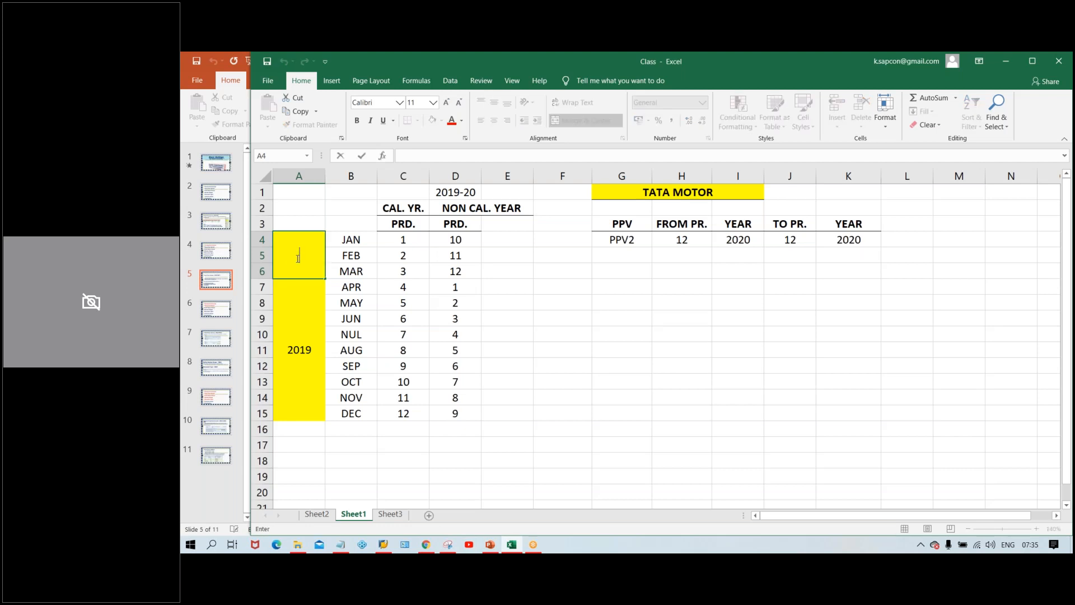
text(2020)
key(Return)
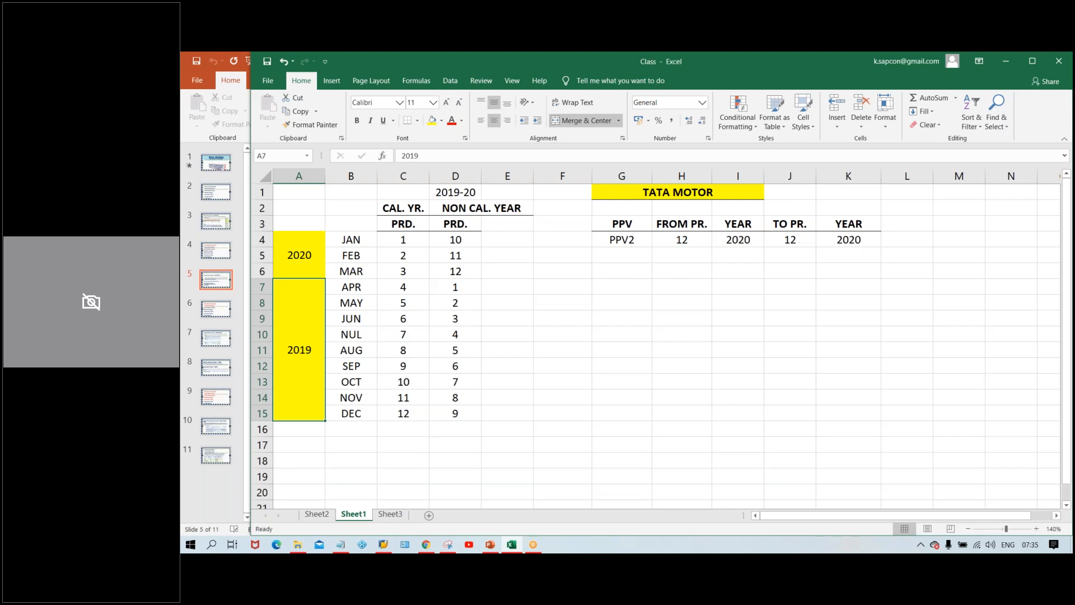
Apply all borders to the yellow 2020 and 2019 year blocks in column A
click(331, 220)
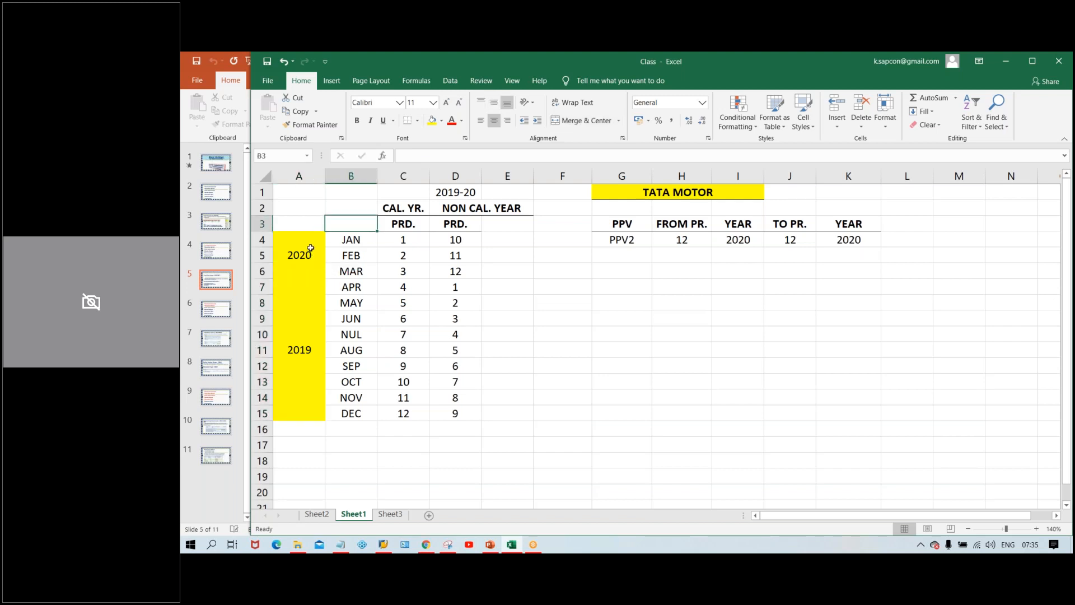
click(308, 242)
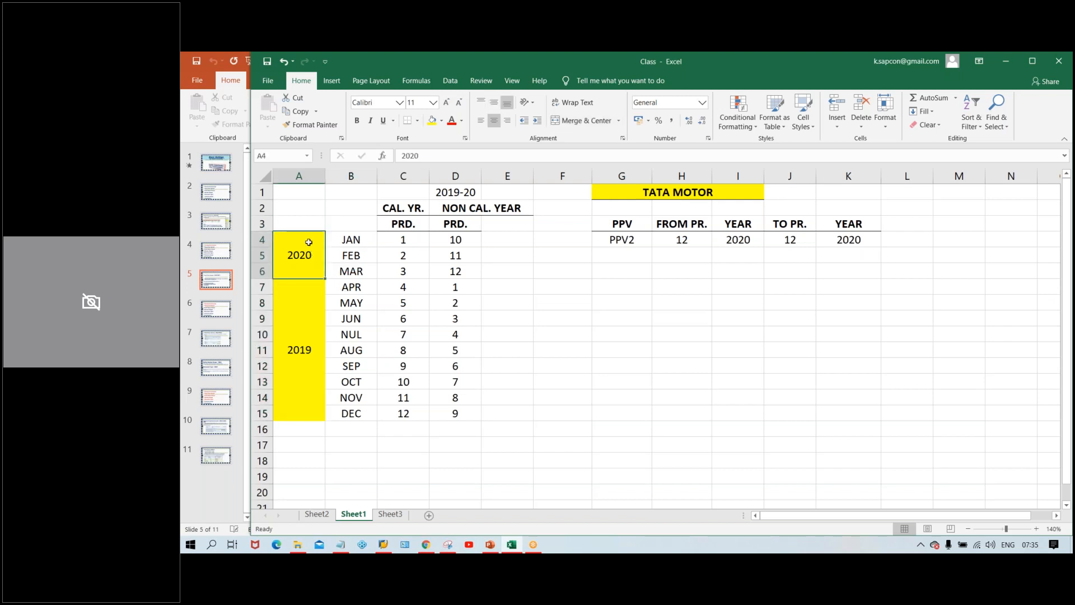
click(417, 121)
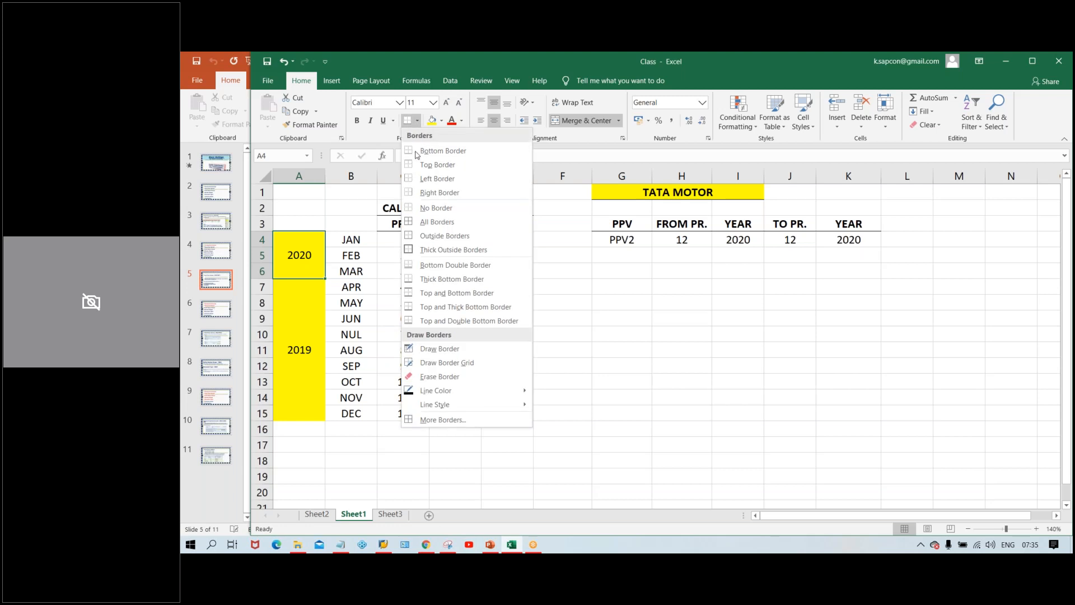
click(417, 221)
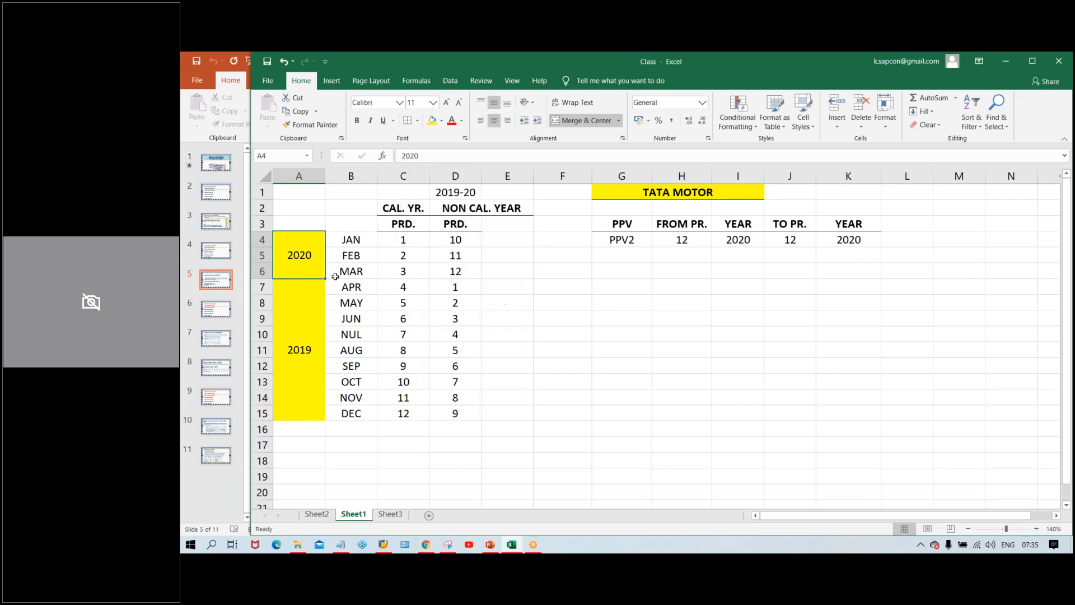
click(305, 301)
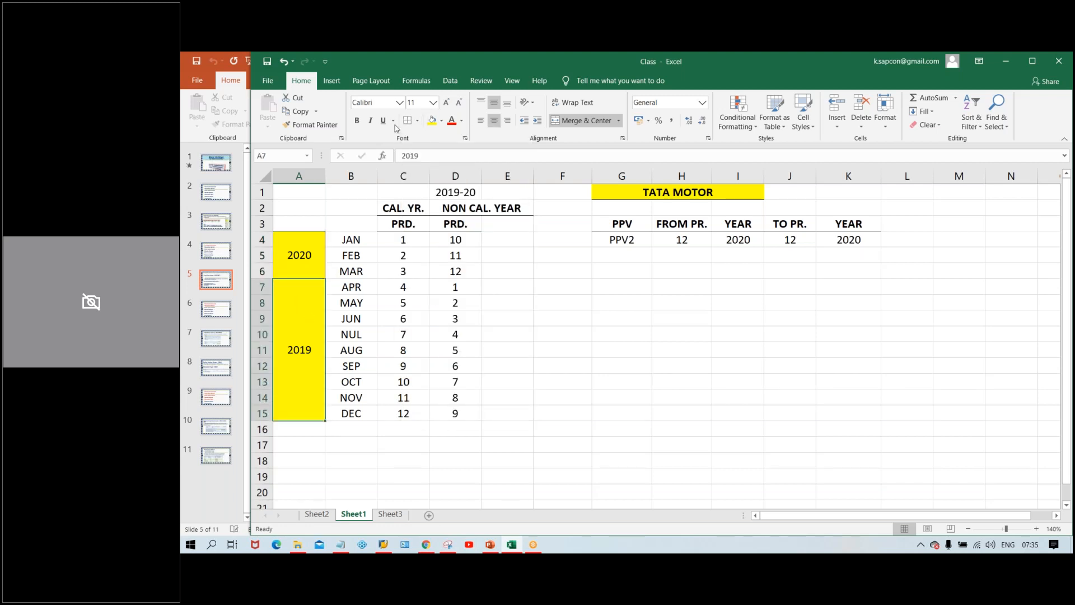
click(538, 316)
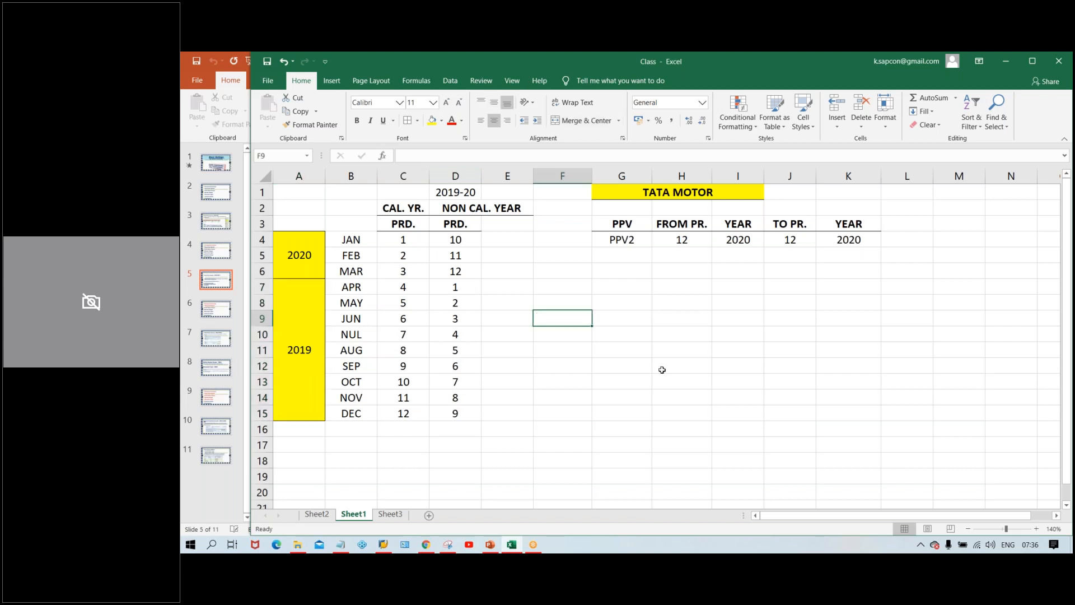
Examine the months JAN to MAR under 2020 against the two year values in the PPV2 row
drag(361, 239, 370, 267)
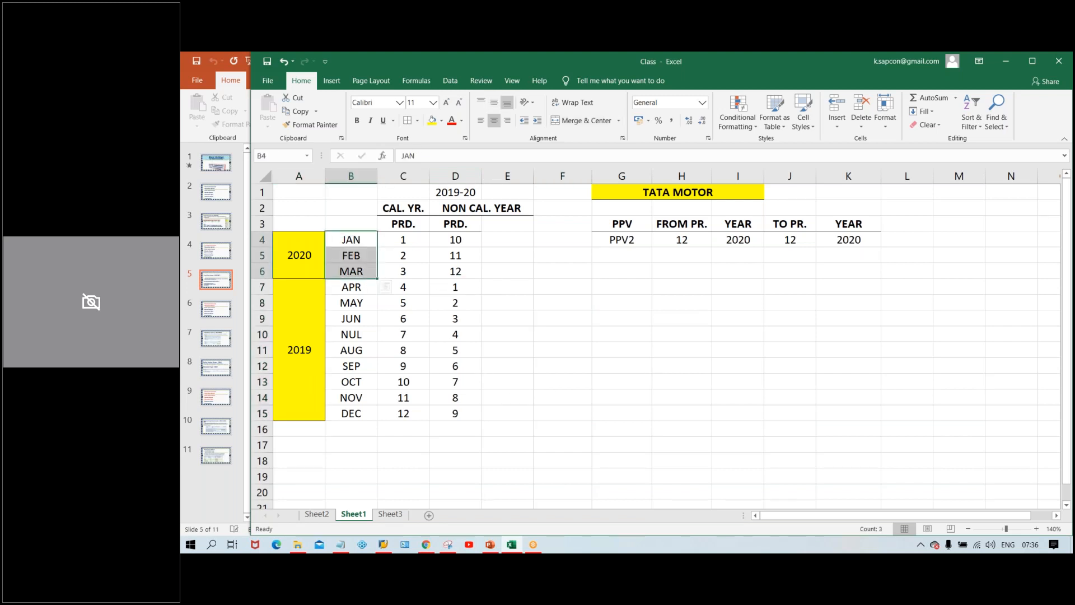
click(575, 313)
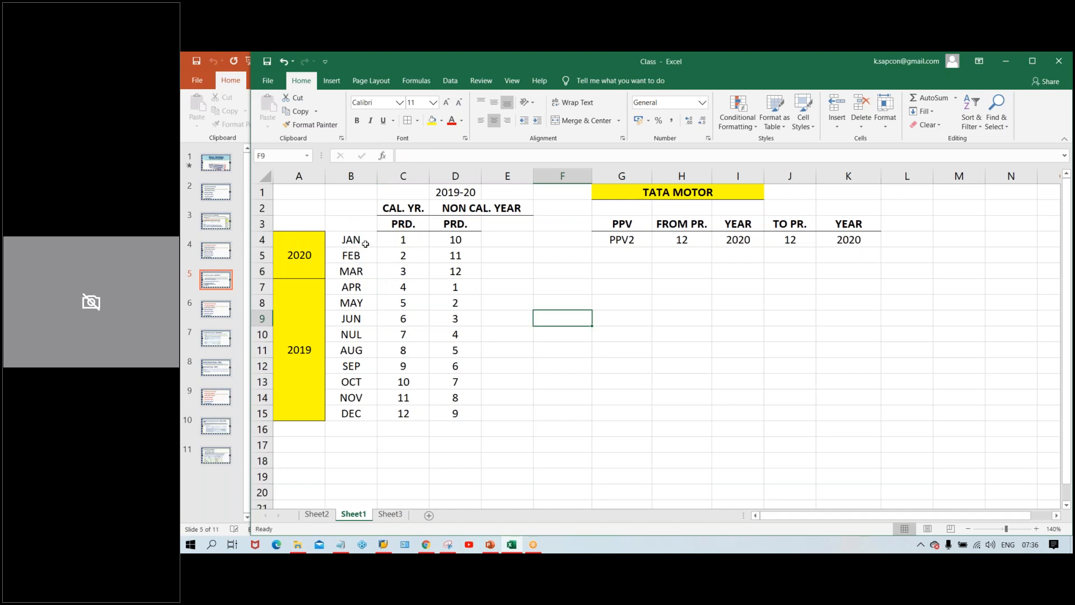
drag(351, 238, 351, 274)
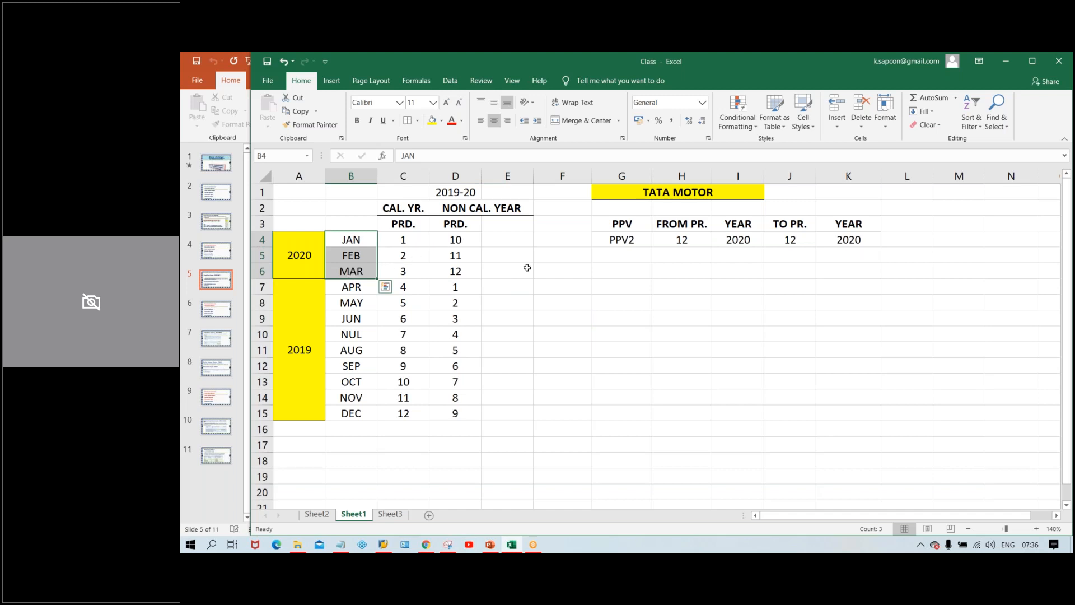
click(612, 245)
click(725, 244)
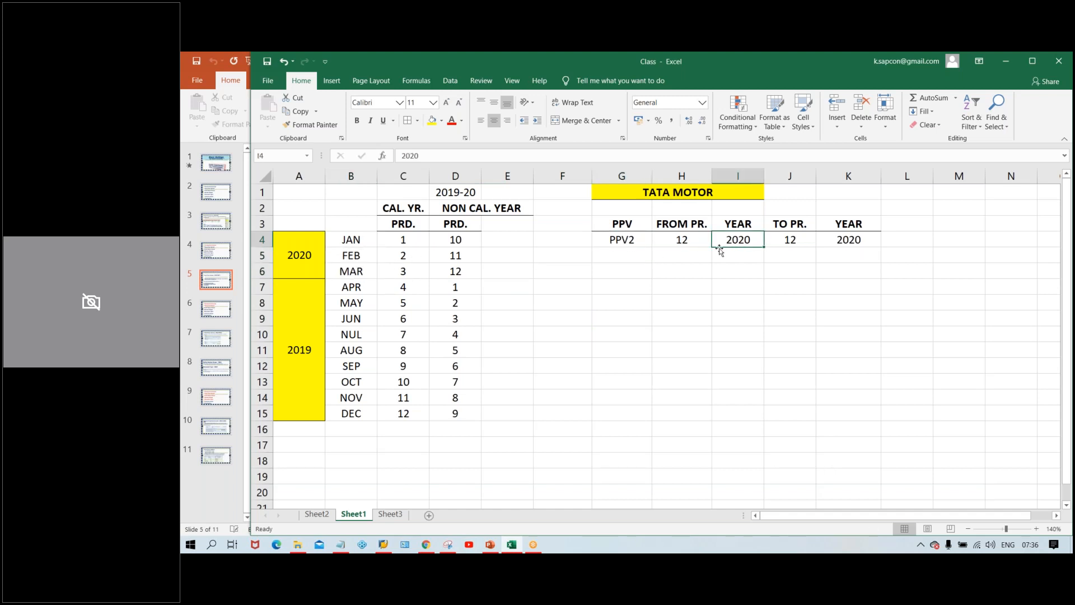
click(839, 242)
click(723, 238)
key(Right)
key(Right)
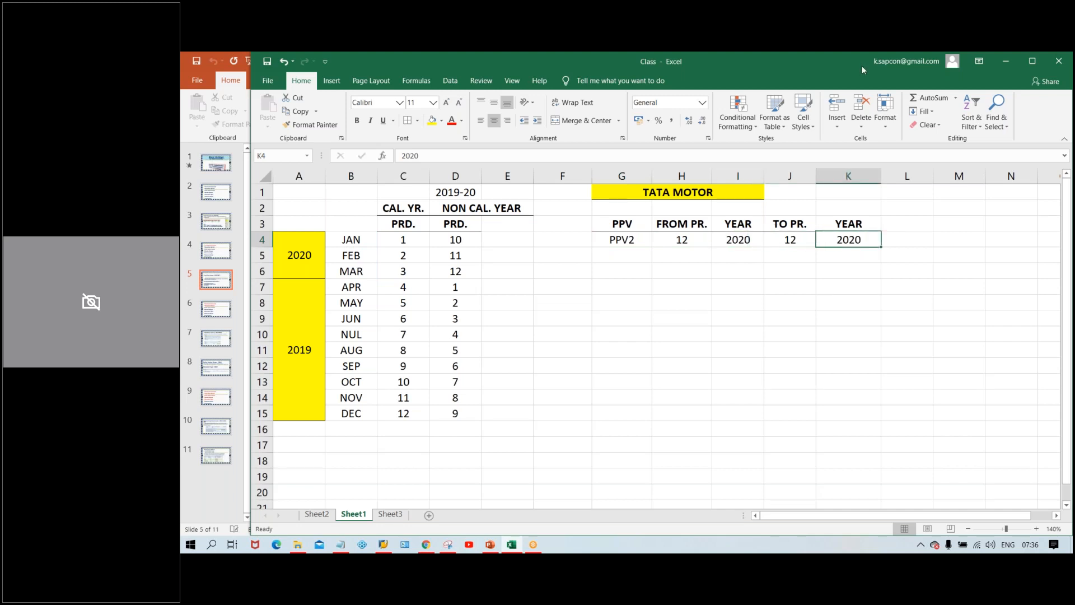
Examine the months APR to DEC under 2019 and compare their calendar and non-calendar period numbers
click(862, 66)
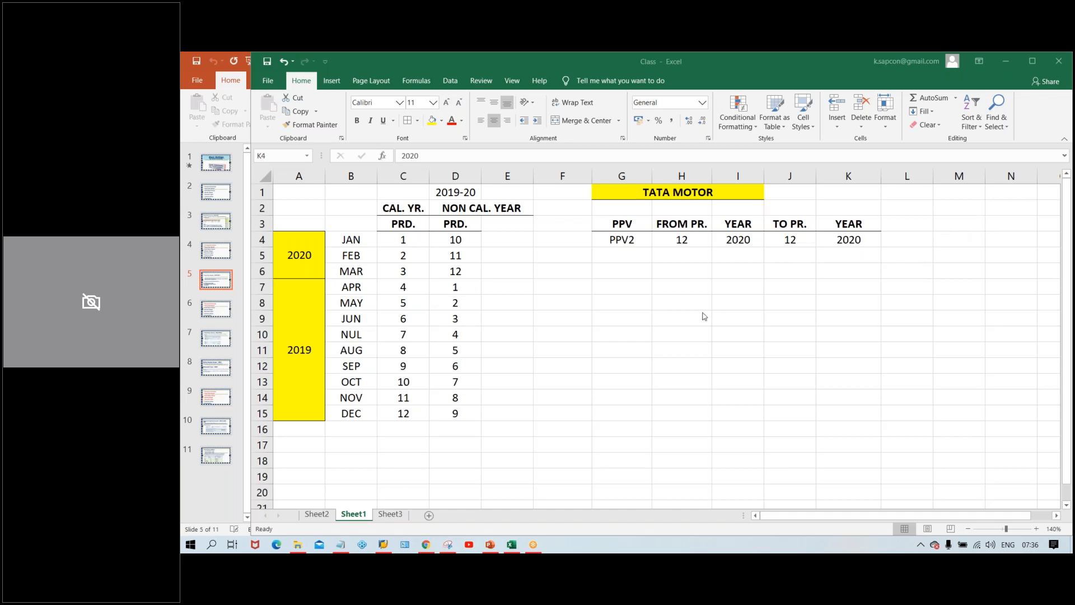
click(681, 290)
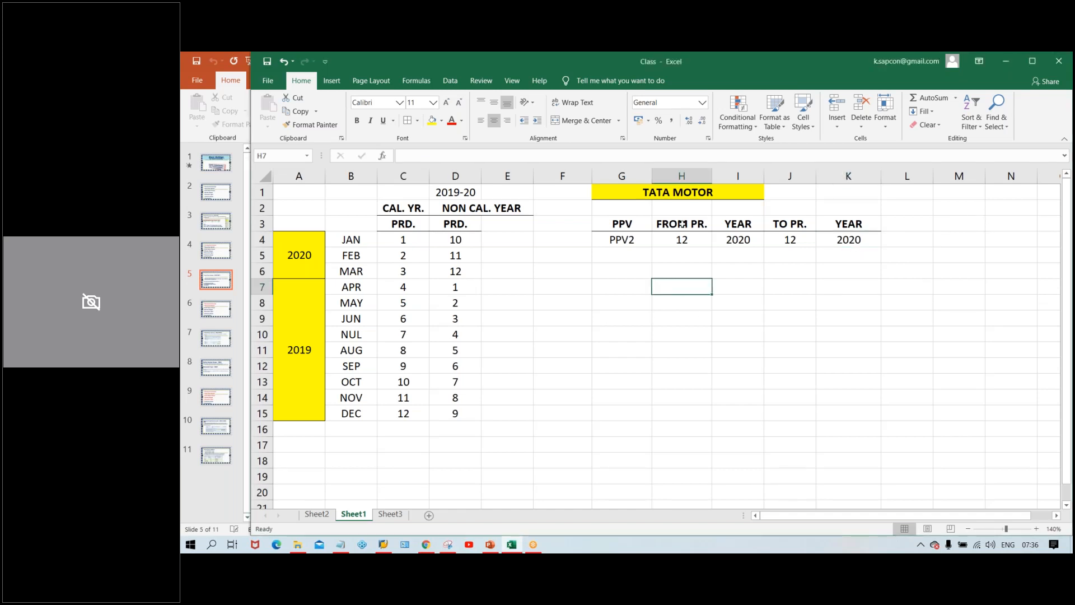
click(870, 99)
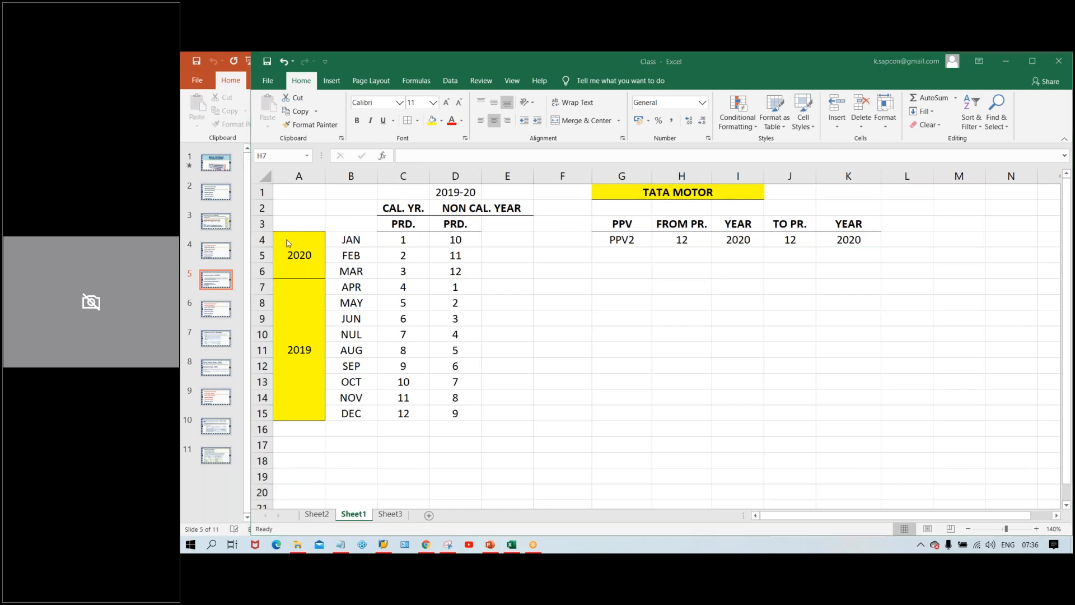
click(289, 315)
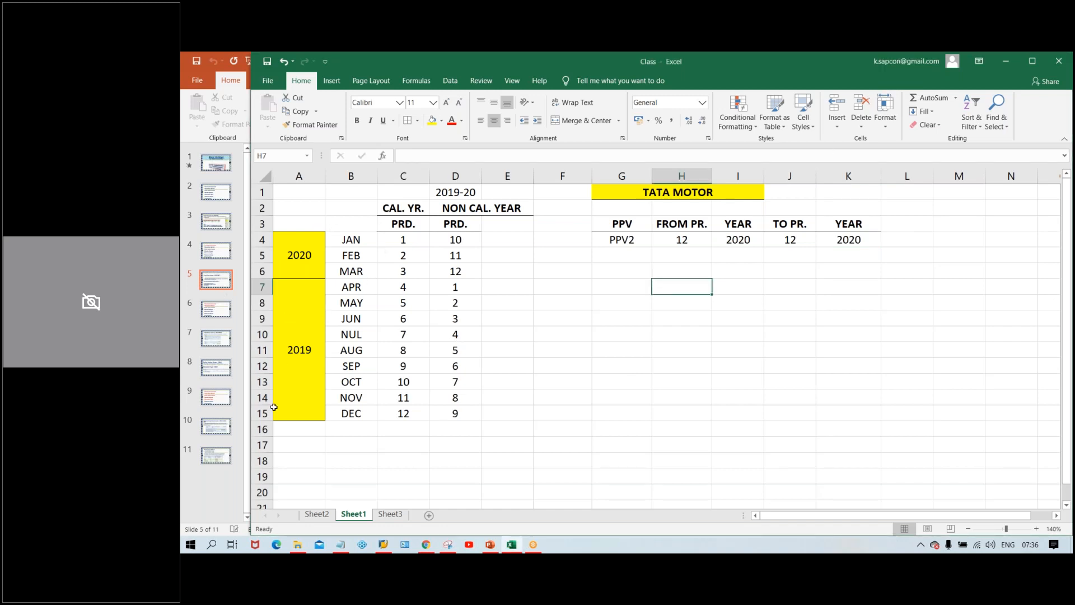
drag(355, 290, 357, 416)
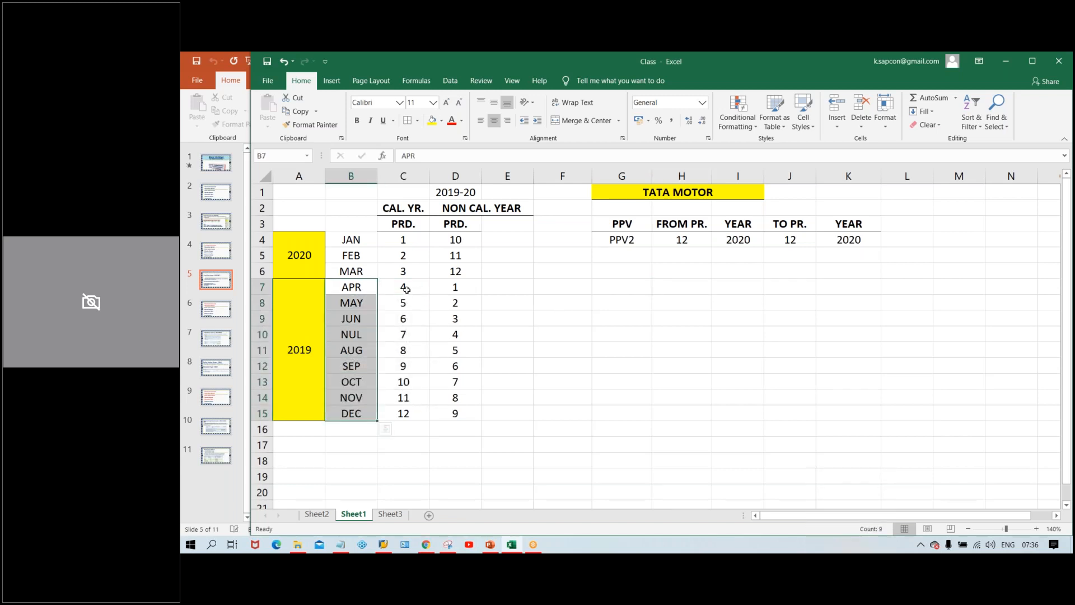
click(461, 283)
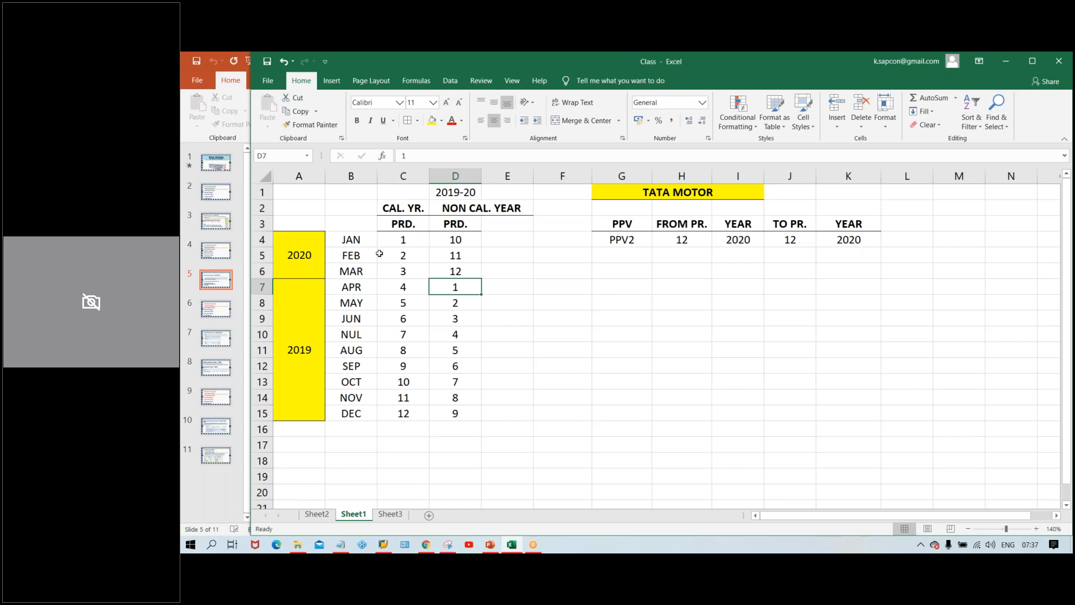
click(412, 289)
click(454, 288)
click(468, 274)
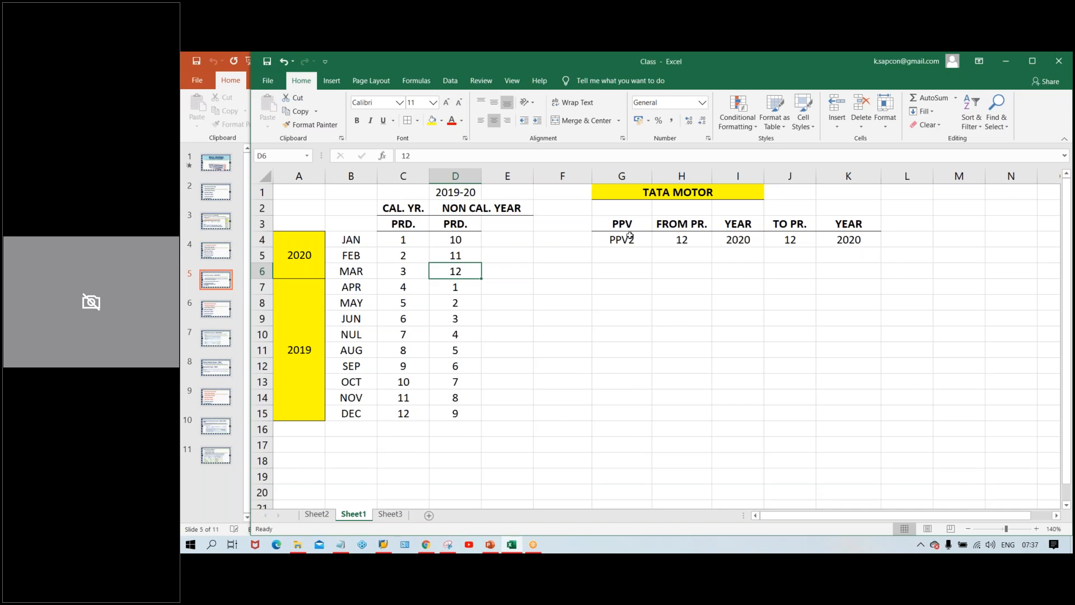
Set both the from-period year and the to-period year of the PPV2 row to 2019
click(689, 241)
double_click(730, 239)
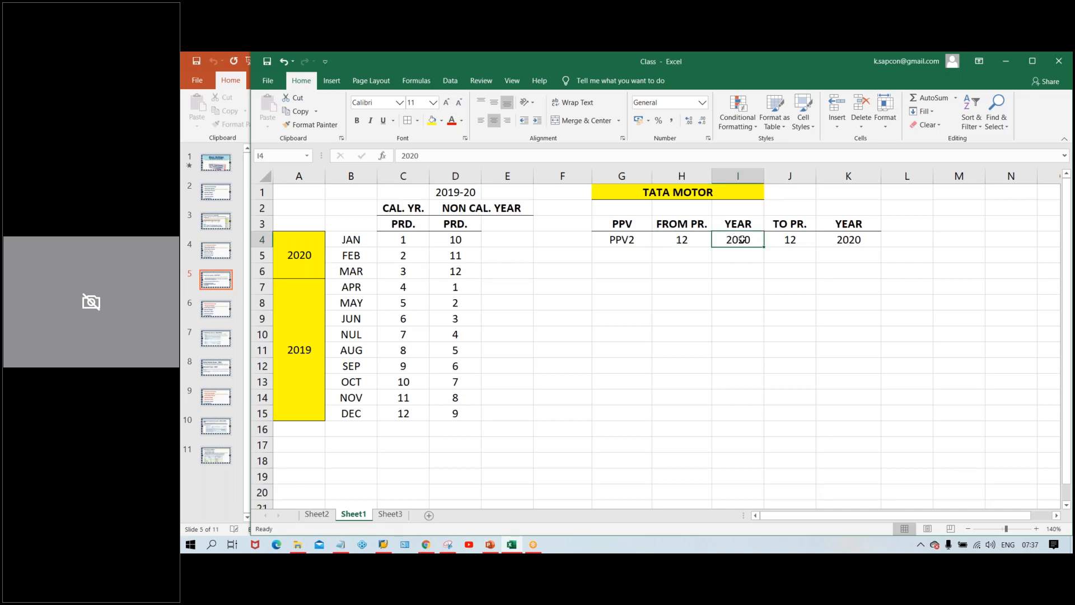
text(2019)
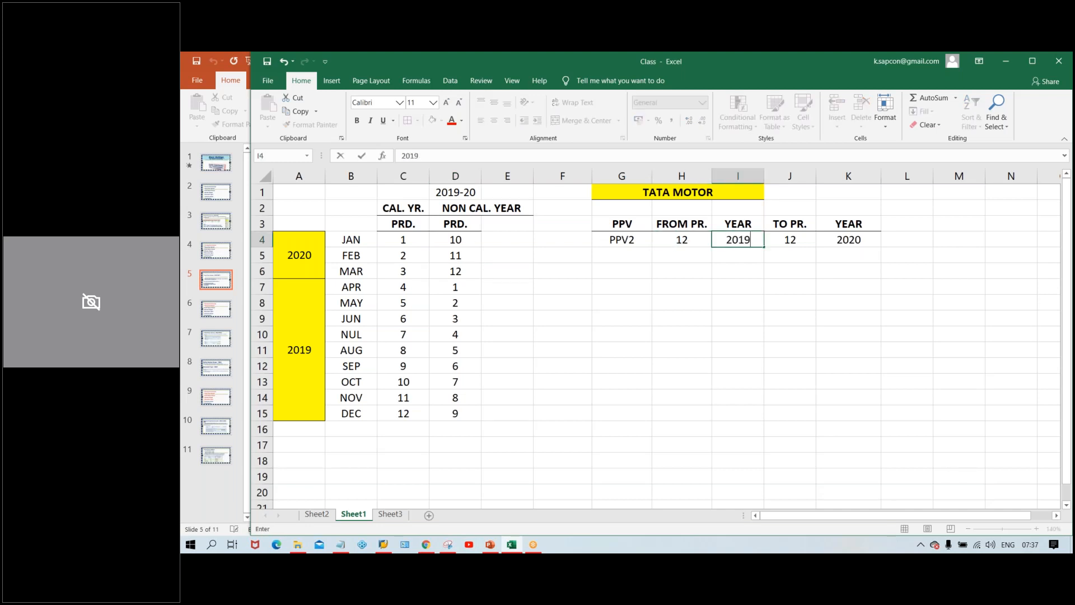
key(Tab)
key(Tab)
text(20)
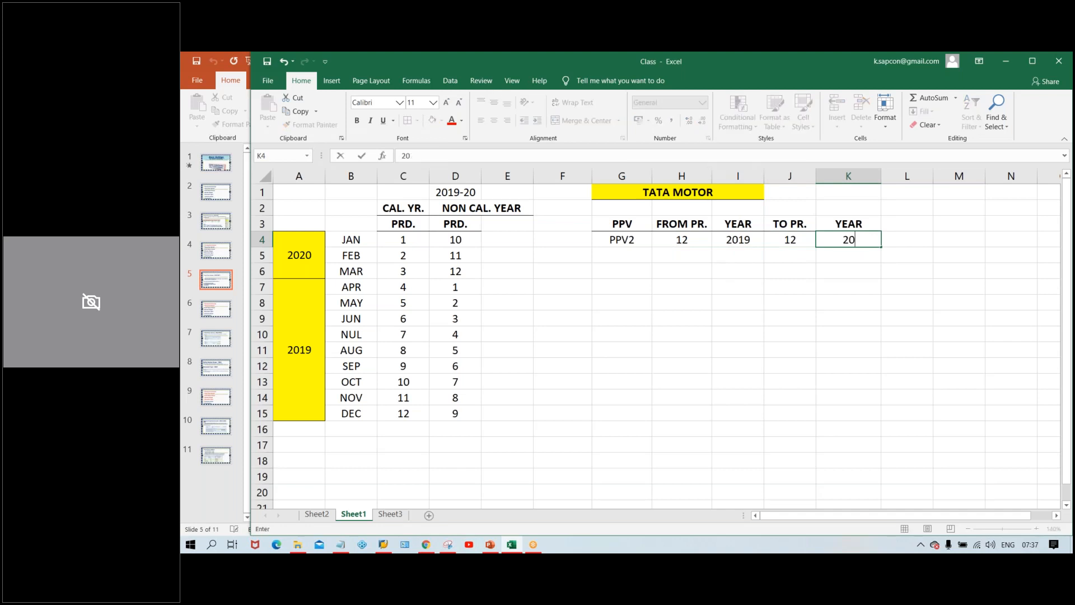
text(19)
key(Return)
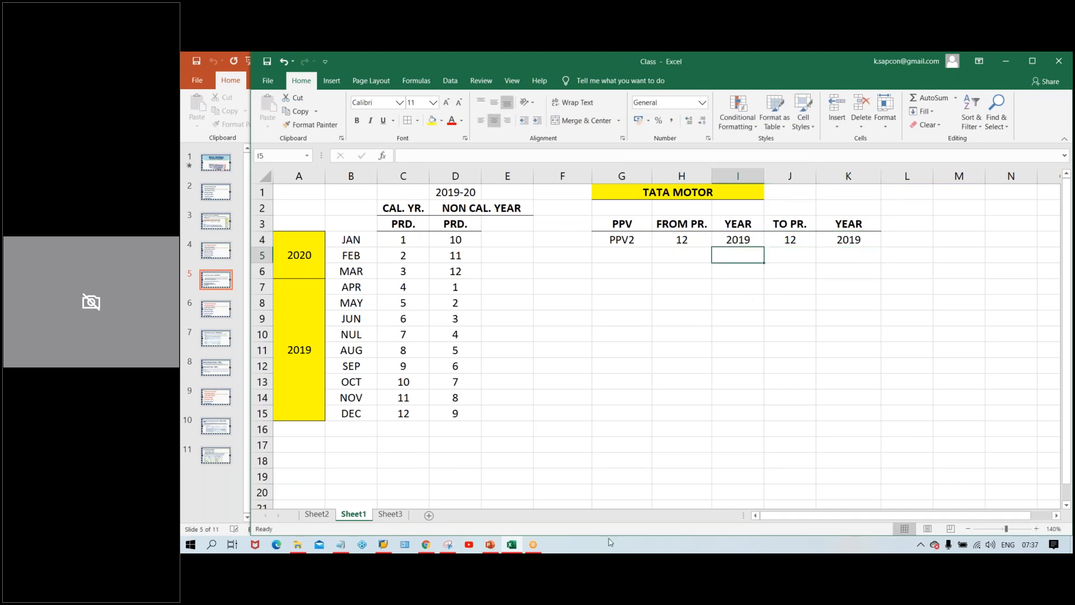
click(693, 286)
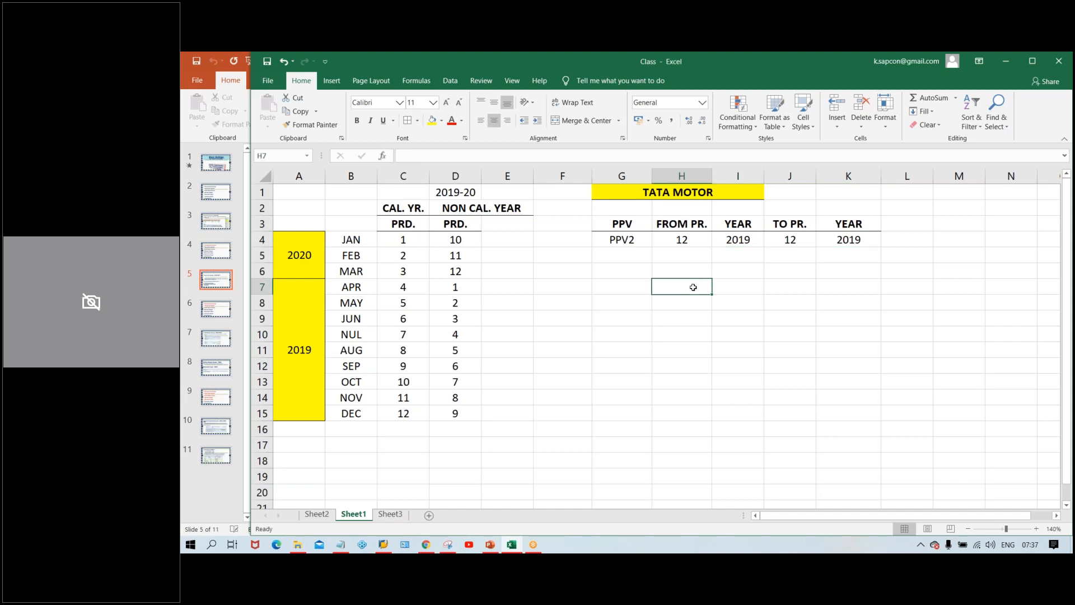
click(622, 268)
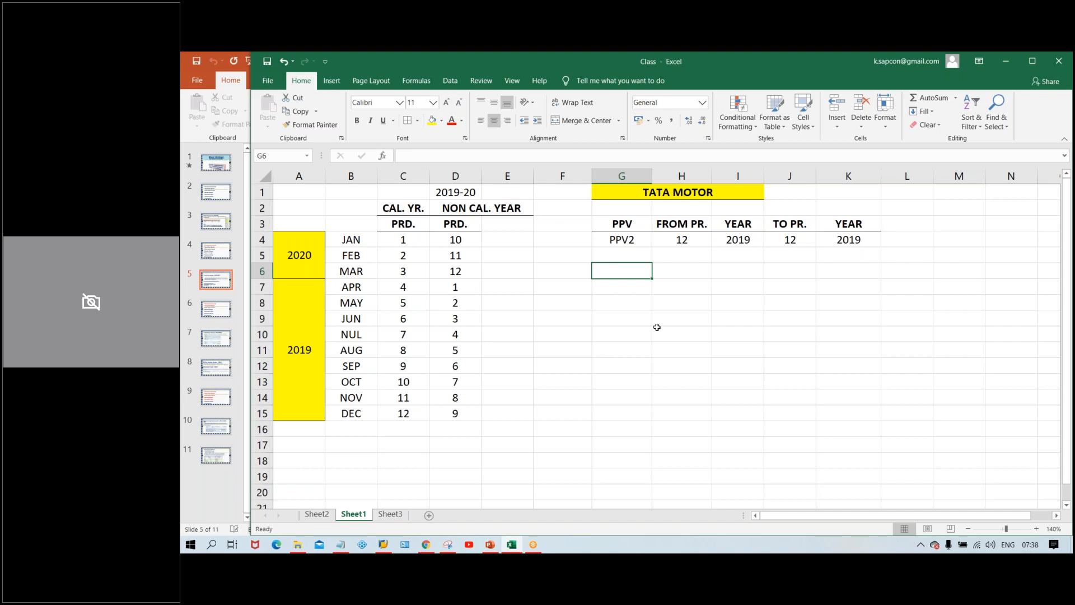
text(PD)
key(Return)
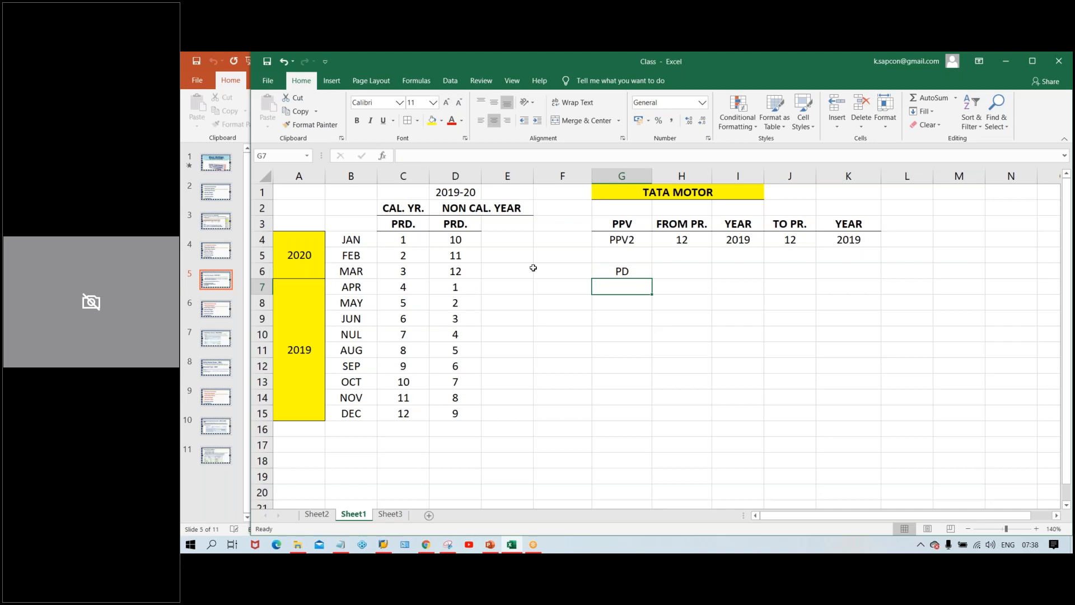
Enter the header POST. DT. in G6, below the PPV2 row
click(618, 269)
text(POST.)
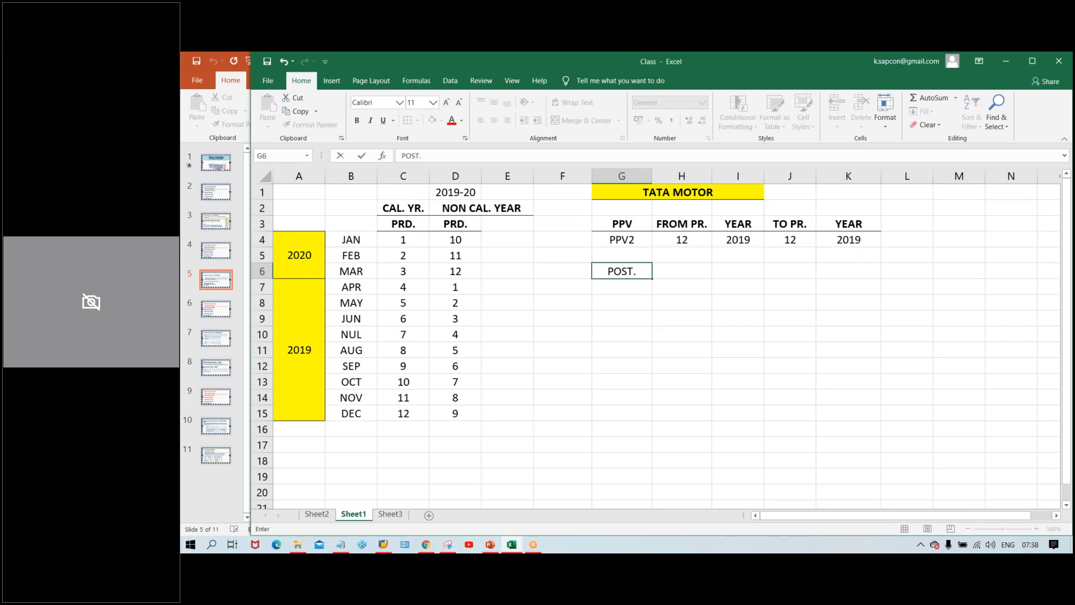
text( DT.)
key(Return)
Give the POST. DT. header in G6 a bottom border and make it bold
click(618, 270)
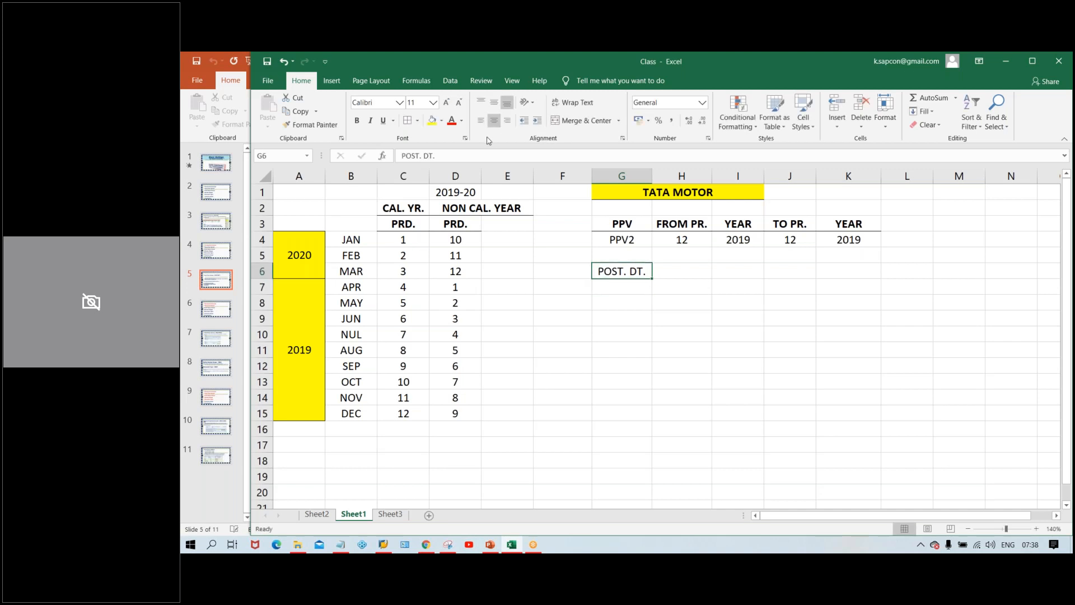
click(417, 121)
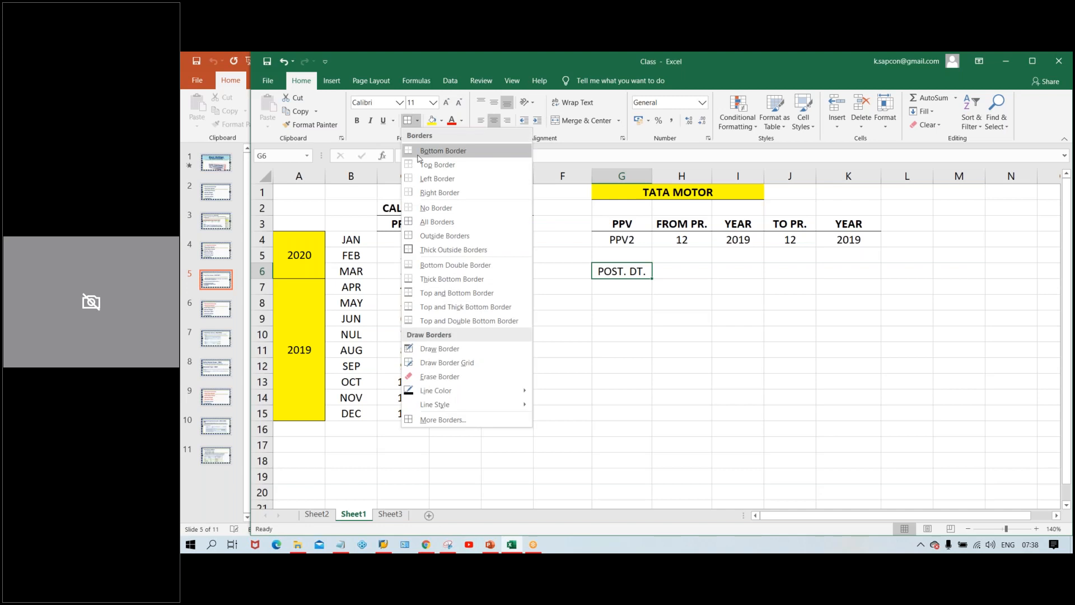
click(417, 151)
click(622, 303)
click(630, 270)
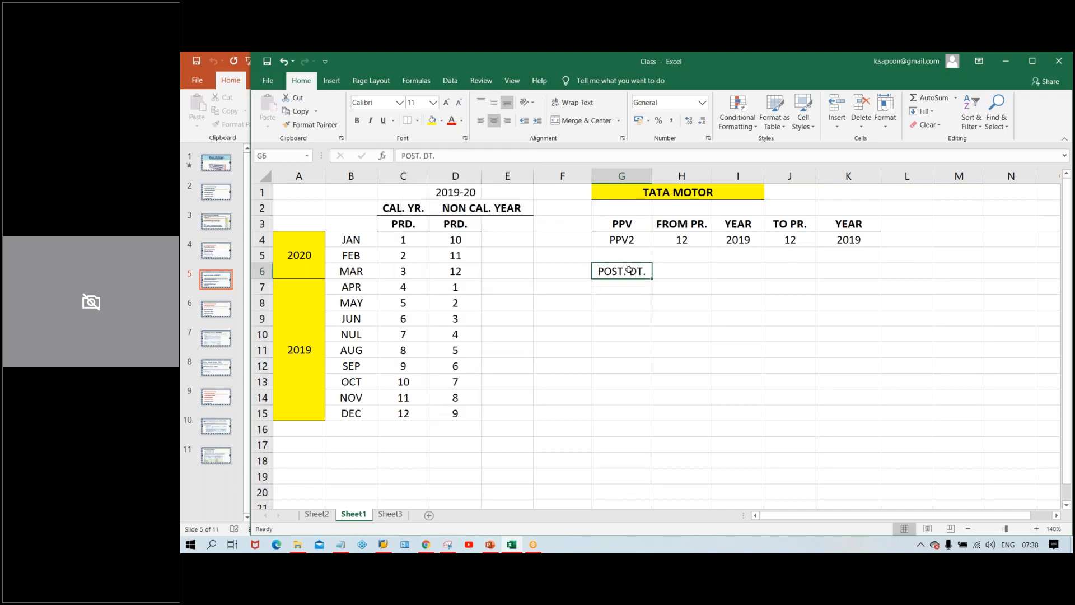
key(ctrl+b)
Enter the posting date 04.06.2019 in G7 under the POST. DT. header
click(630, 287)
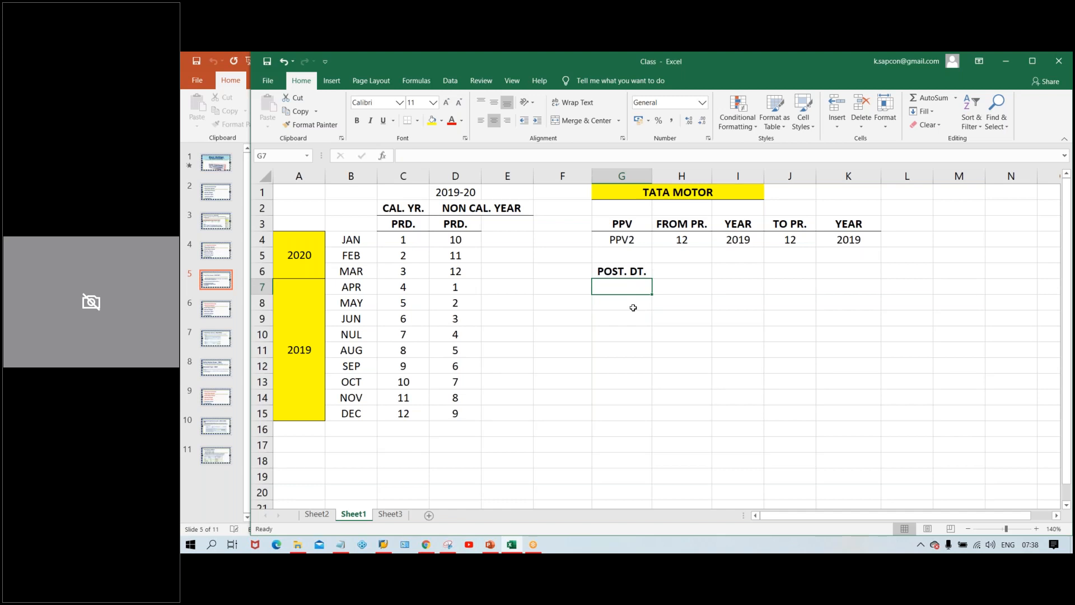
text(04)
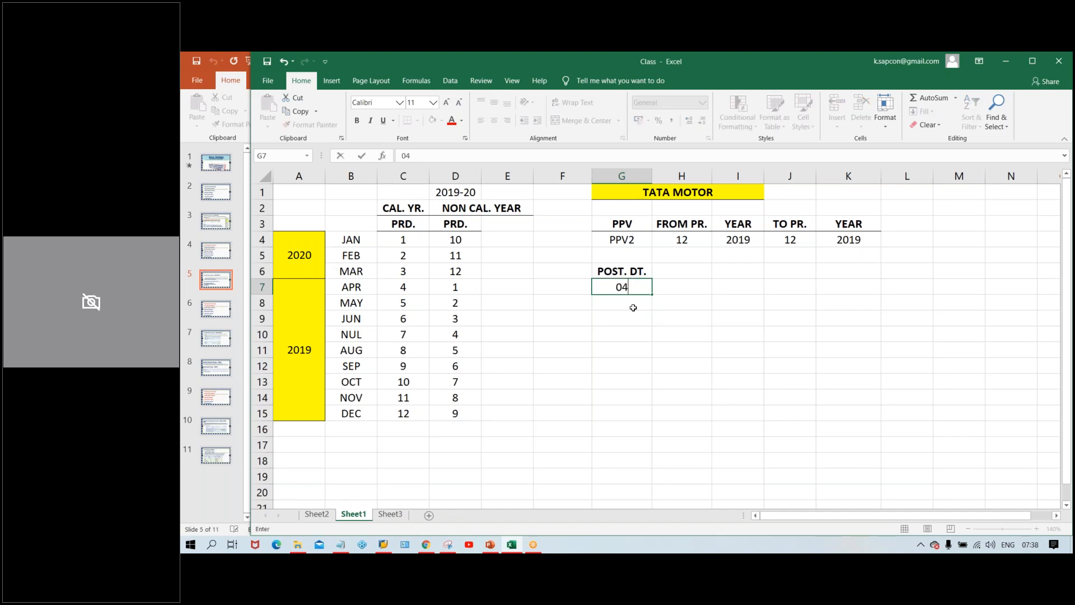
text(.06.2019)
key(Return)
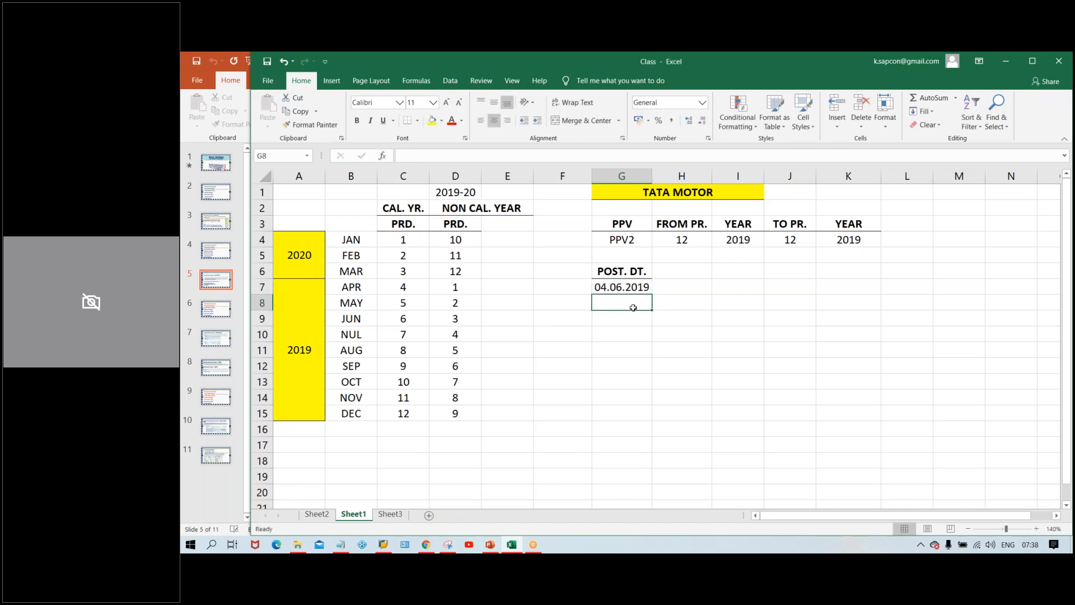
click(680, 288)
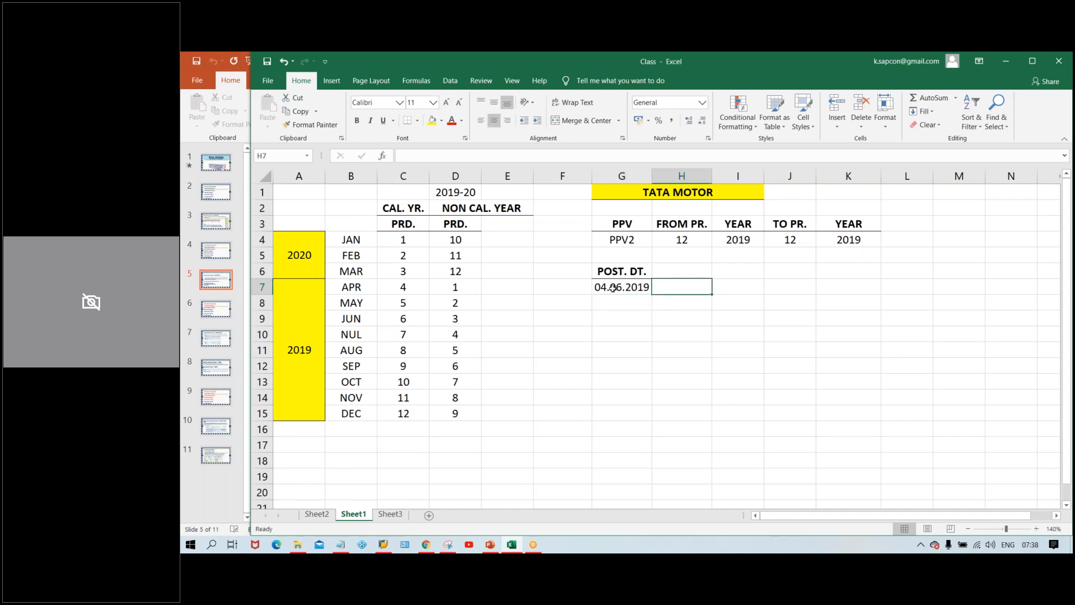
Enter the label NCY in J1 beside the TATA MOTOR title and make it bold
click(613, 288)
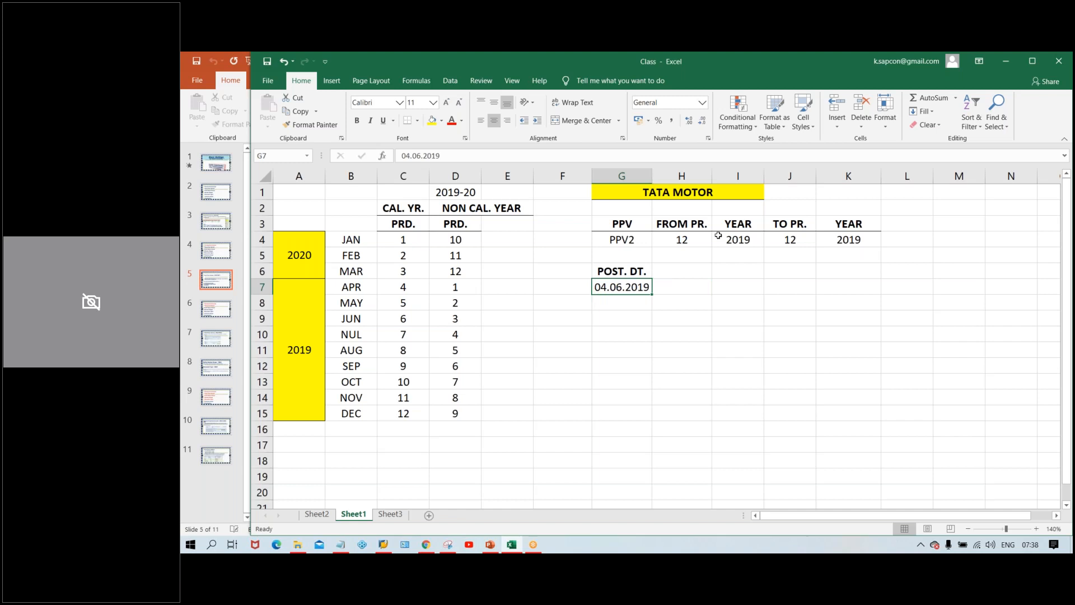
click(790, 191)
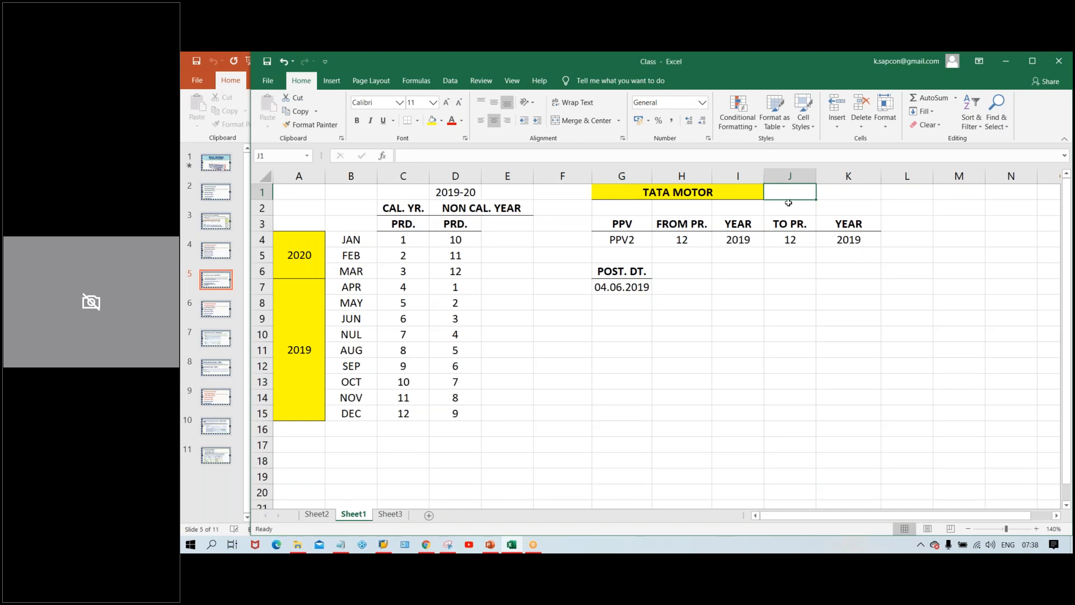
text(NCY)
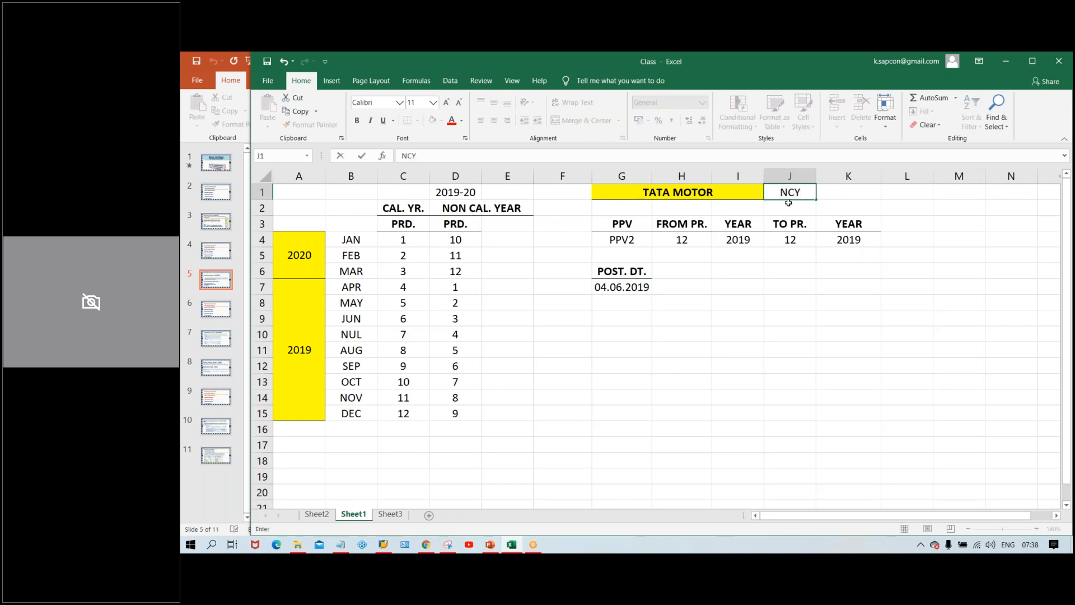
key(Return)
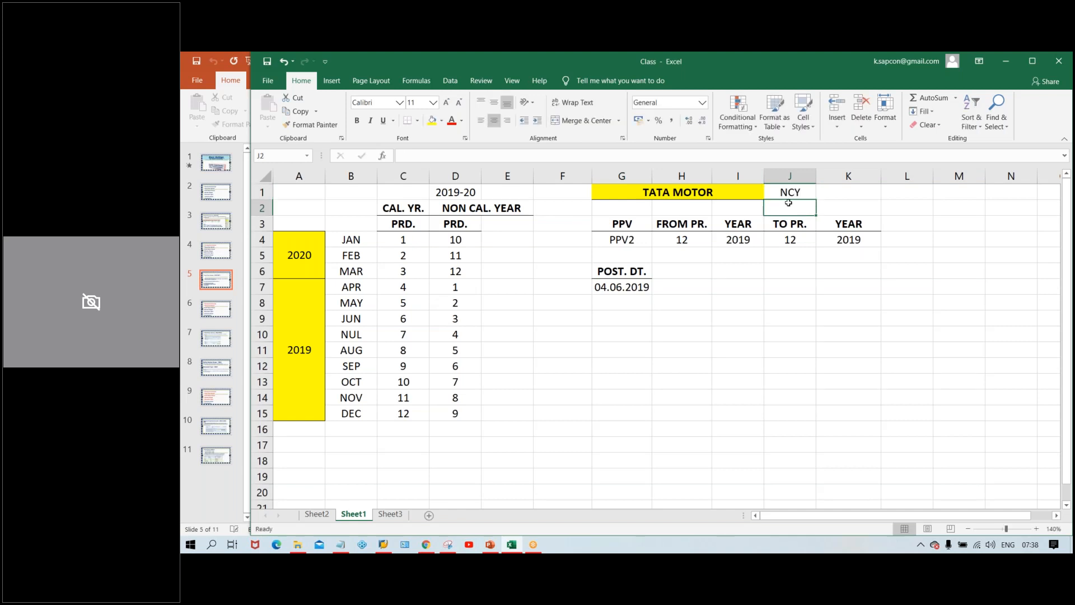
click(791, 192)
key(ctrl+b)
click(619, 362)
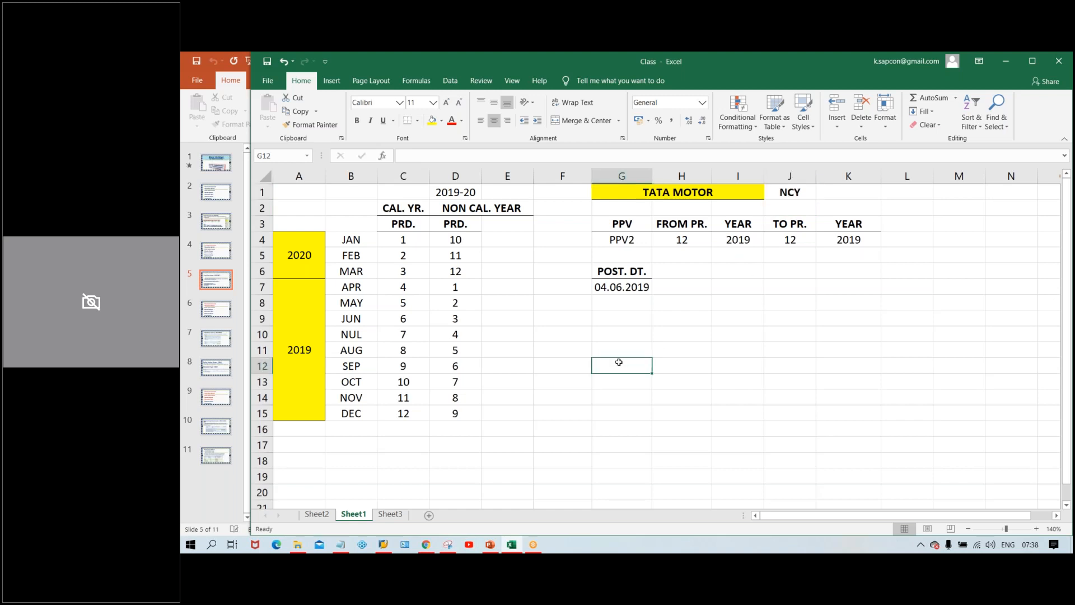
Enter the header PRD. in H6 beside POST. DT. and give it a bottom border
click(623, 273)
click(616, 289)
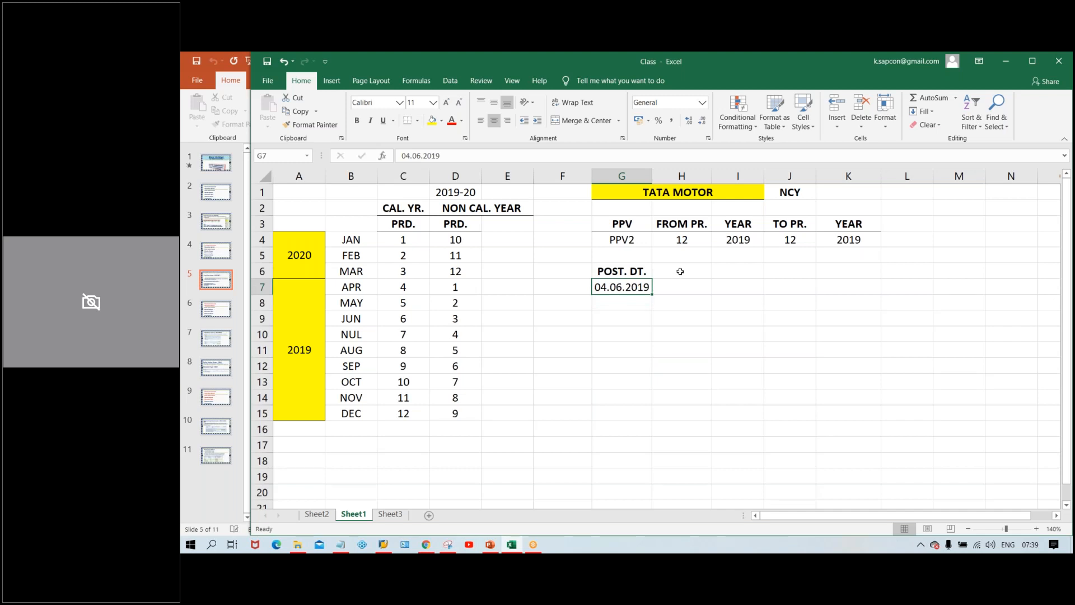
click(680, 270)
text(PRD)
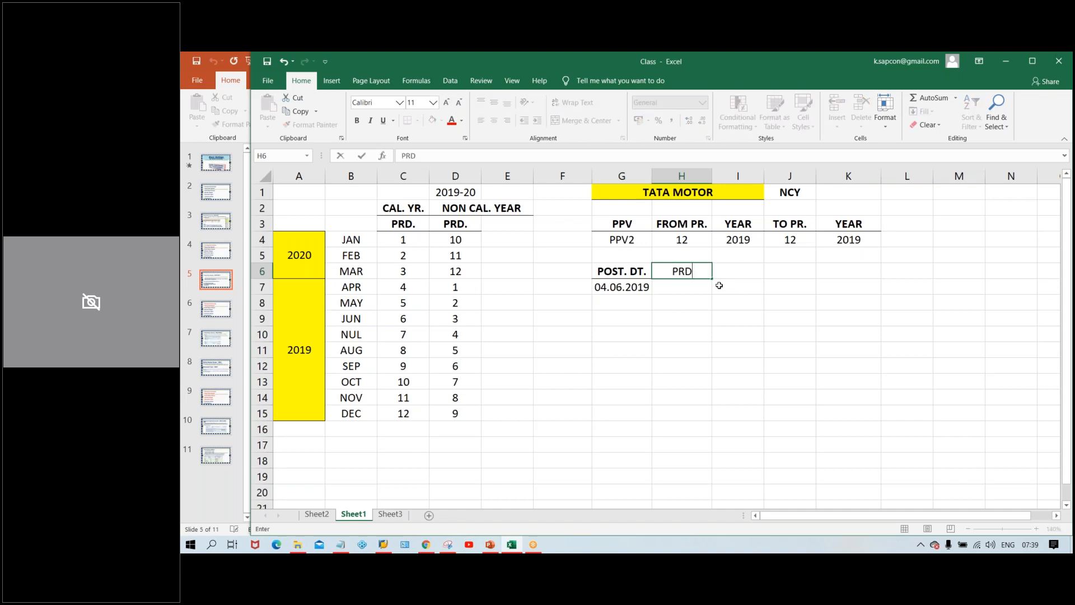
text(.)
key(Return)
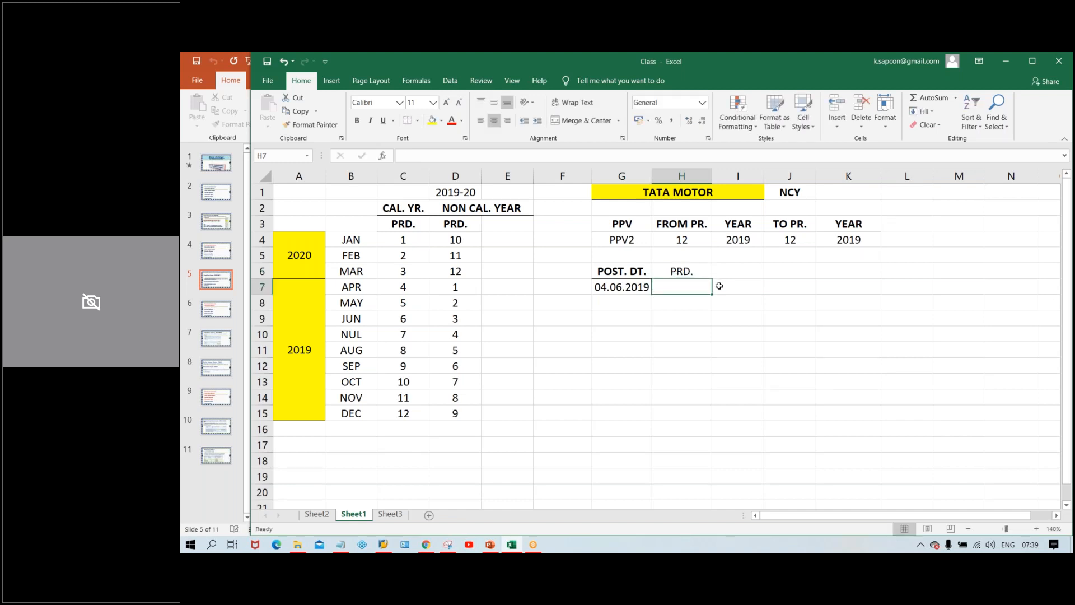
click(696, 261)
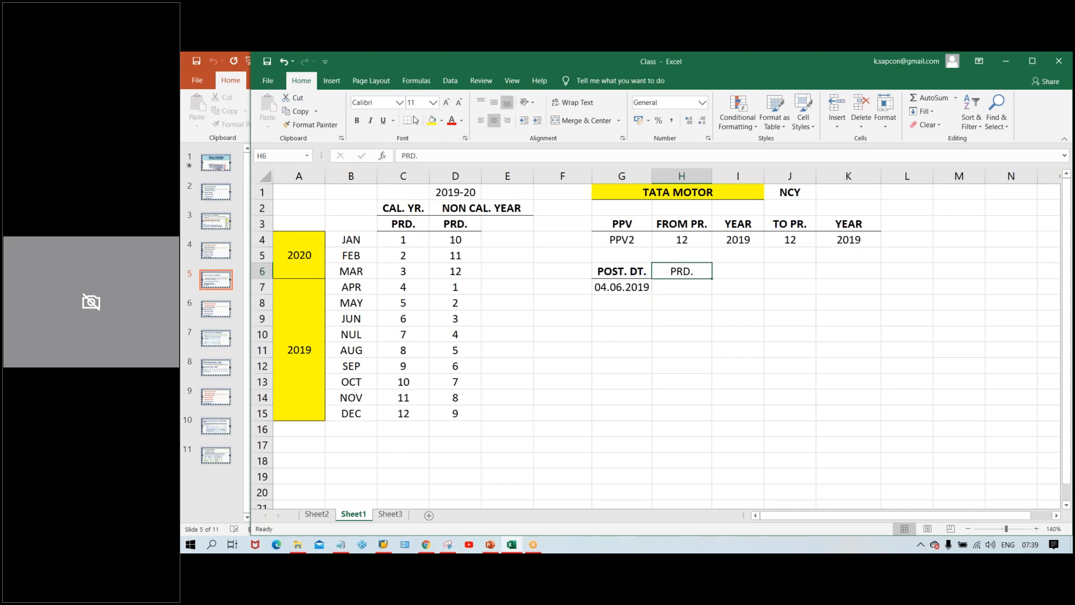
Enter the header YEAR in I6 beside the PRD. header
click(747, 271)
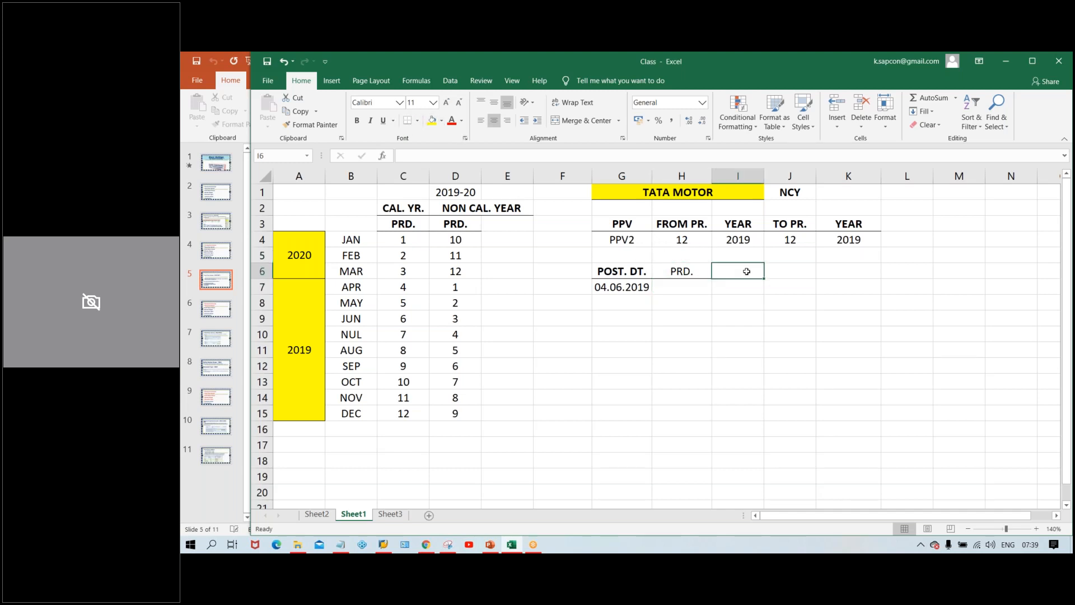
text(YEAR)
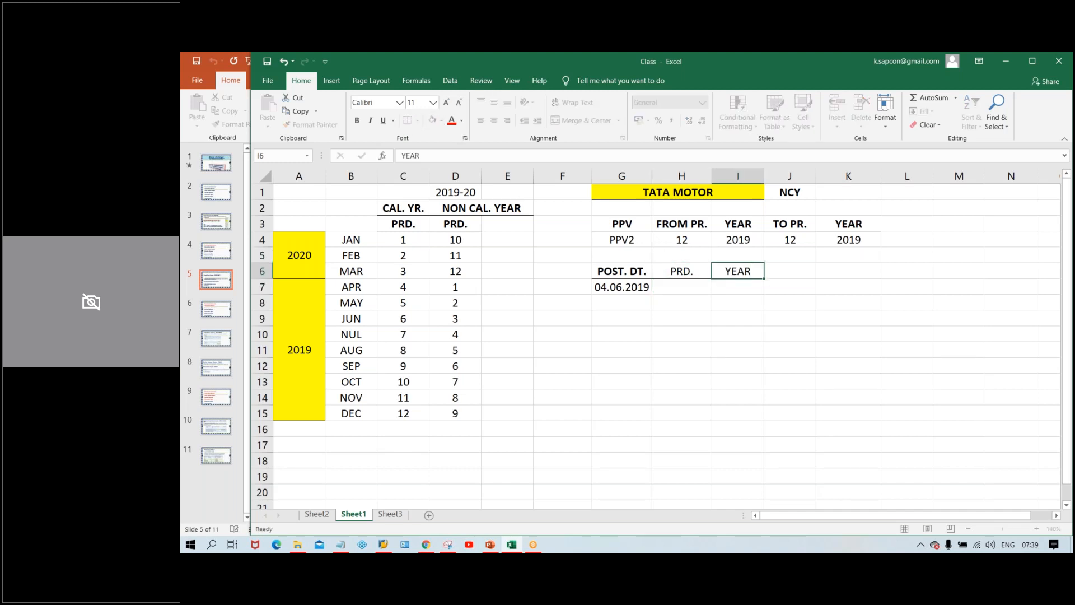
key(Return)
click(746, 271)
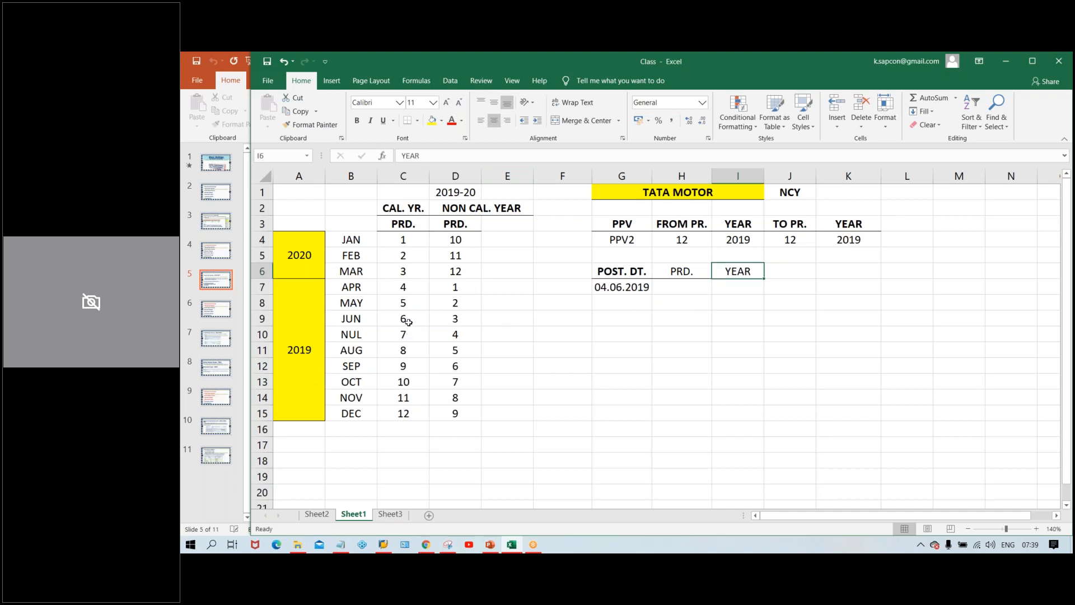
Examine the calendar and non-calendar periods for June, counting from April, to find the period for the posting date
drag(404, 318, 445, 318)
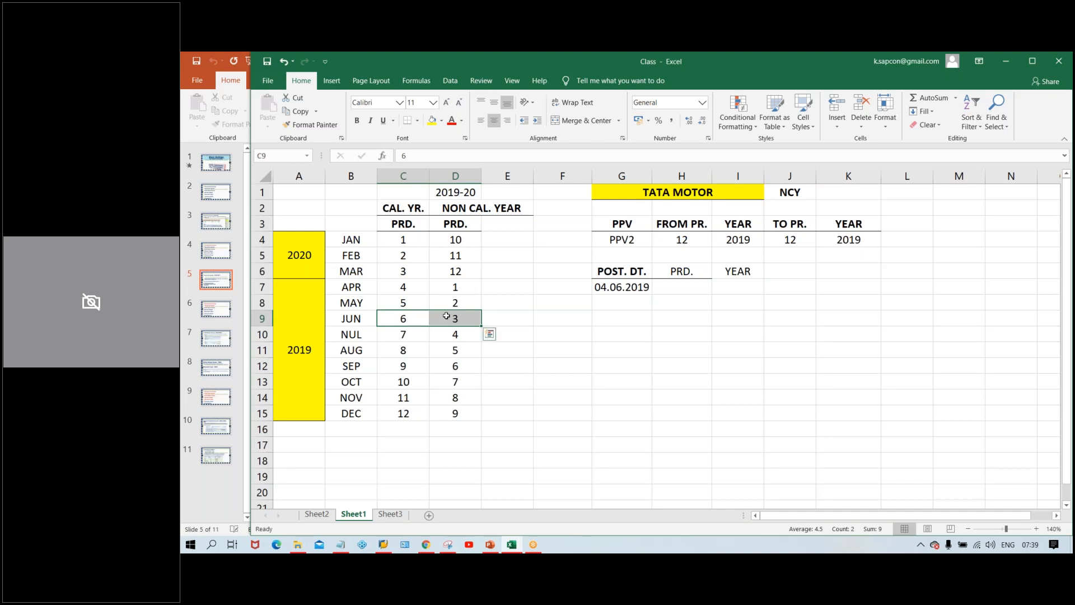
click(455, 317)
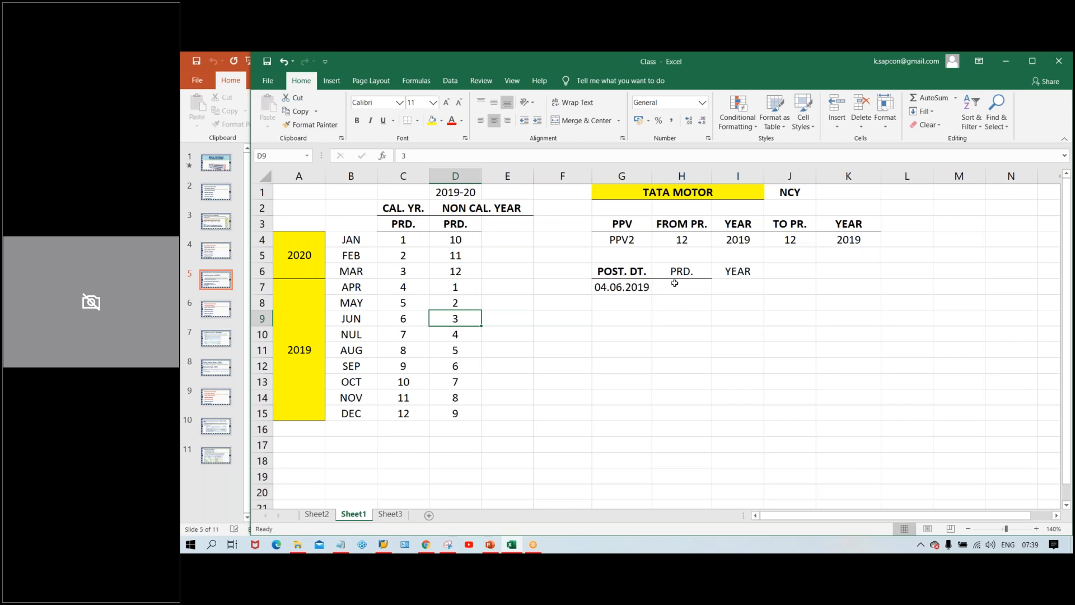
click(702, 282)
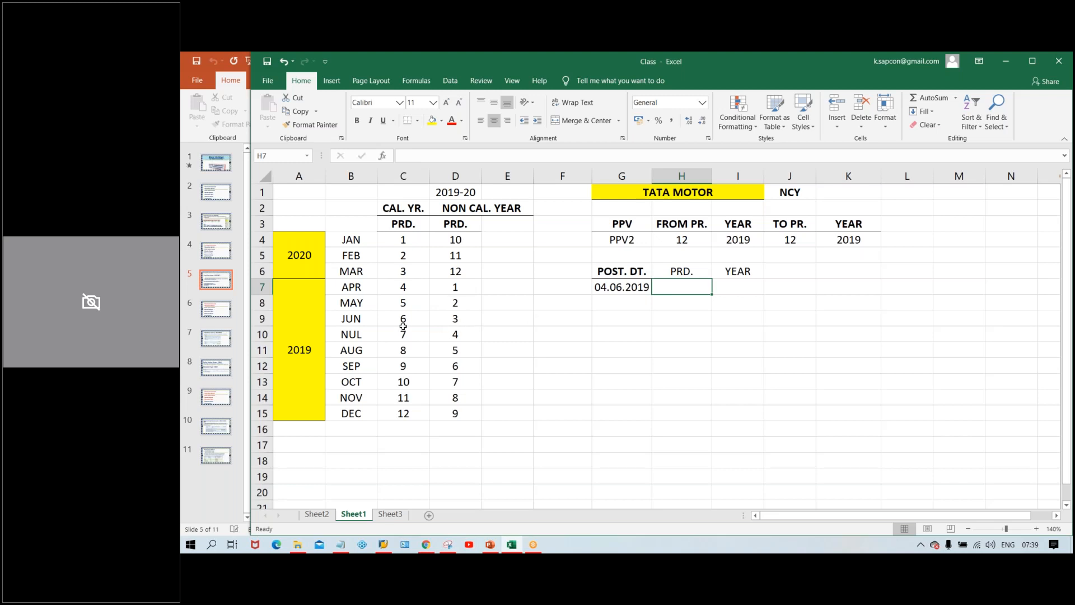
drag(405, 319, 466, 327)
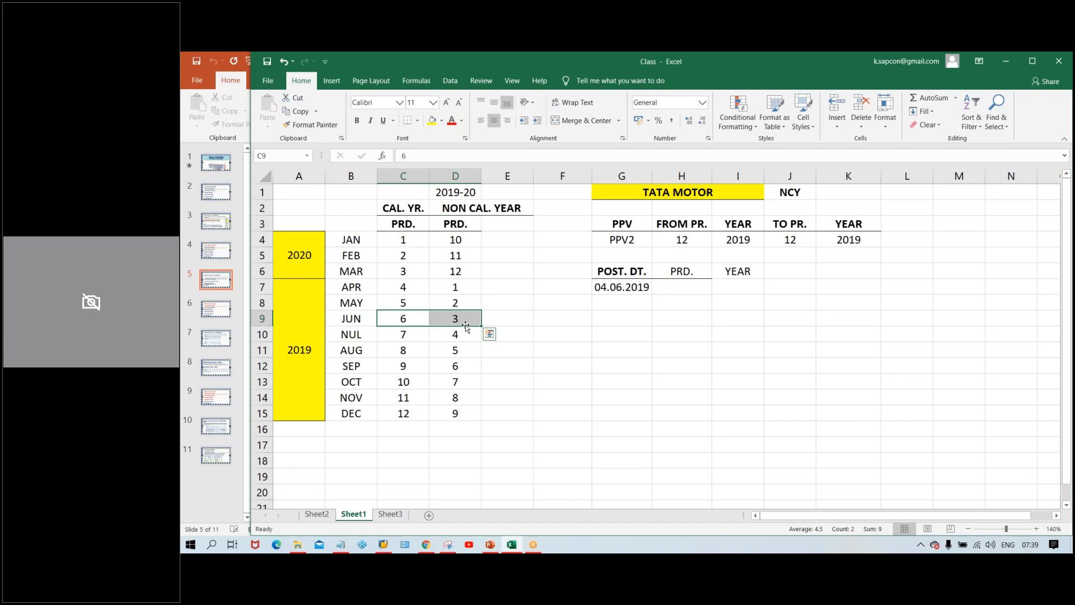
click(881, 71)
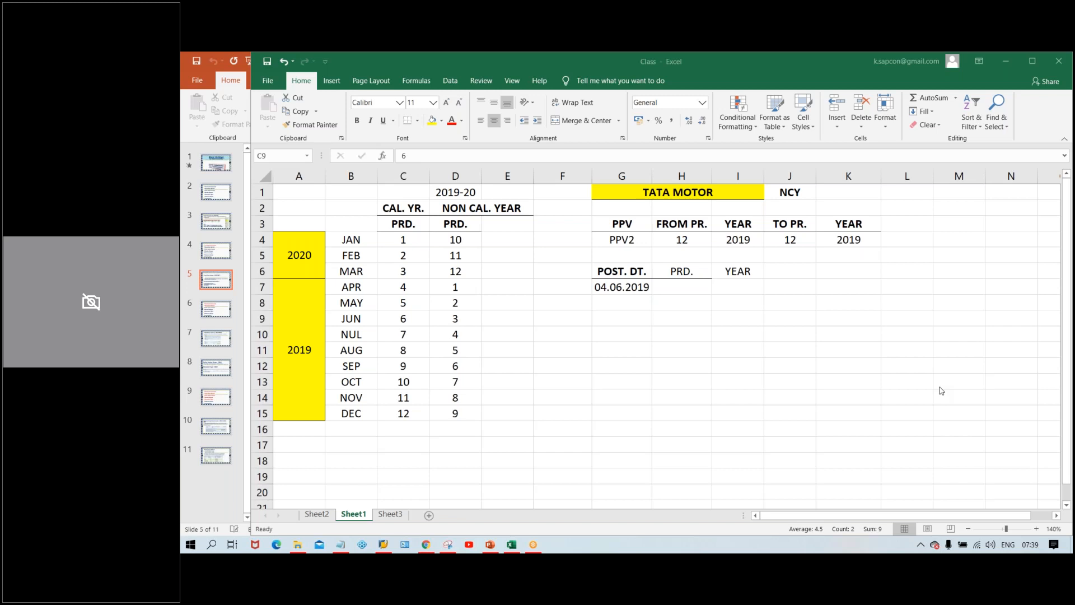
click(641, 335)
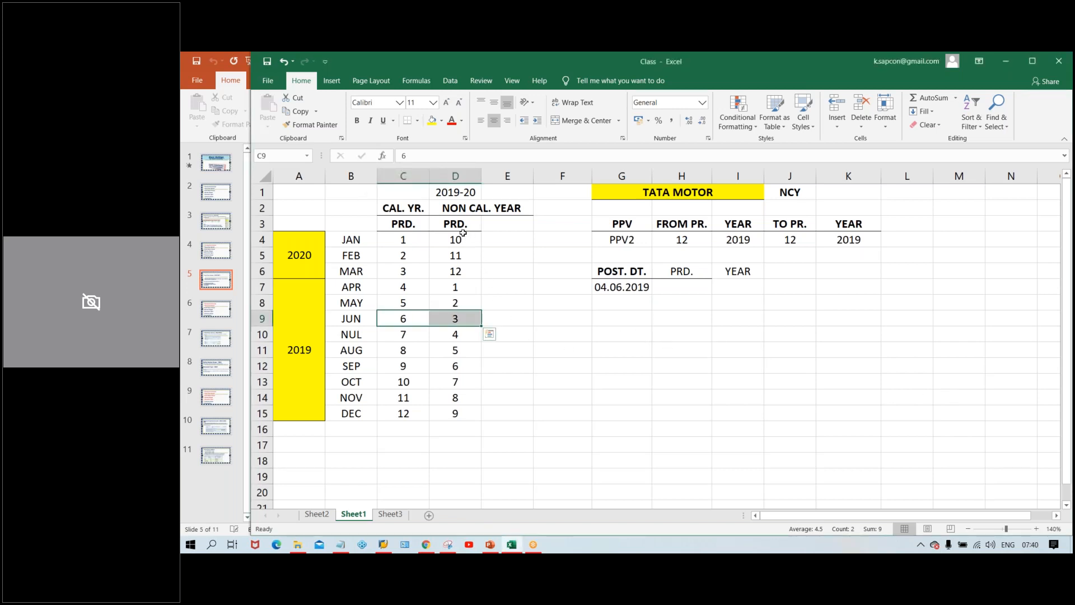
click(347, 289)
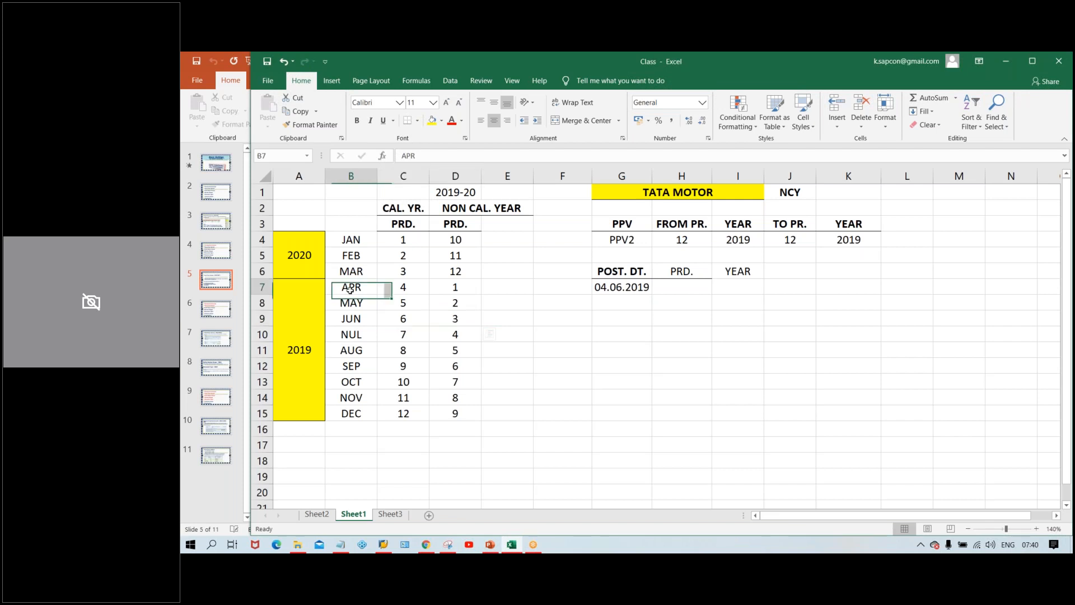
click(462, 287)
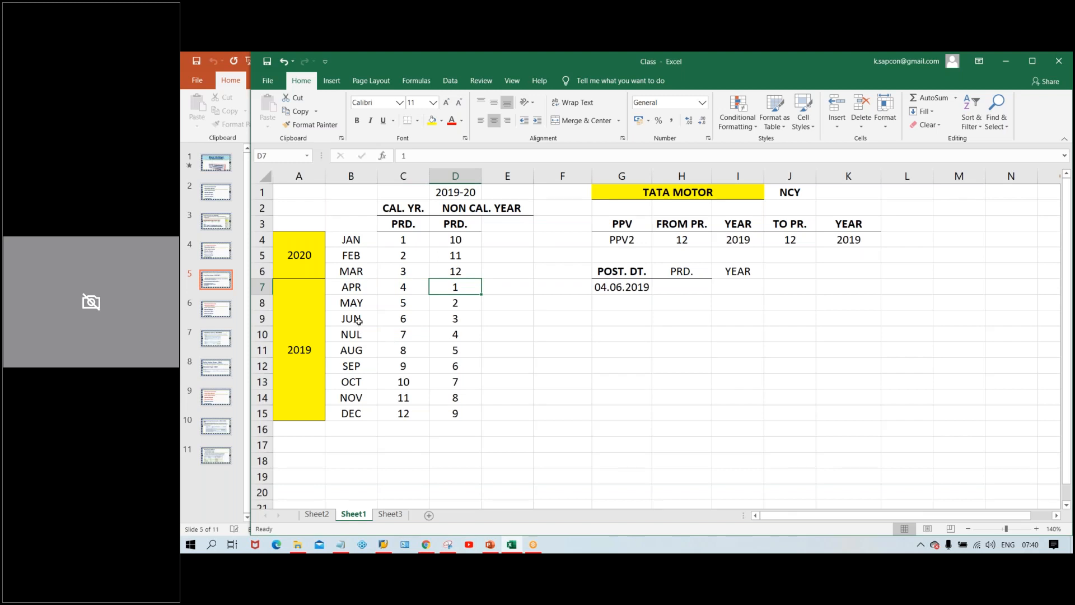
click(448, 324)
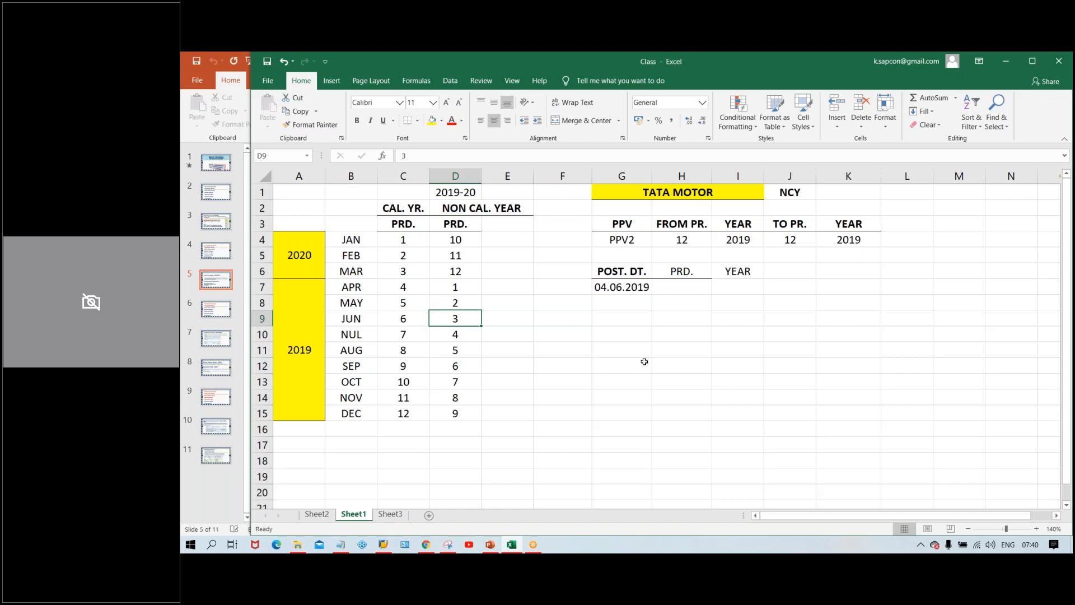
click(678, 289)
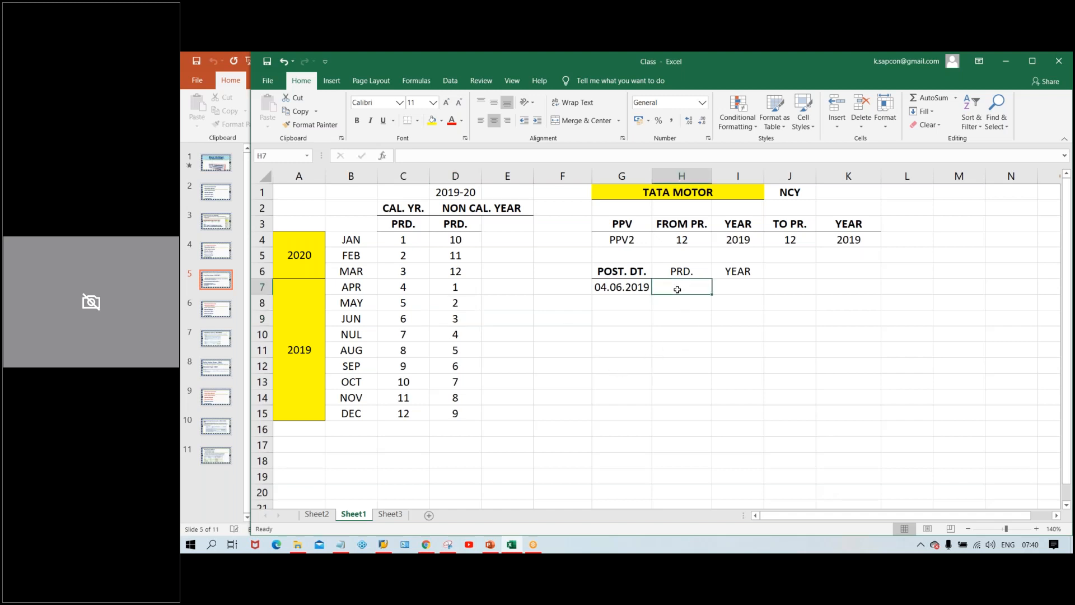
click(992, 222)
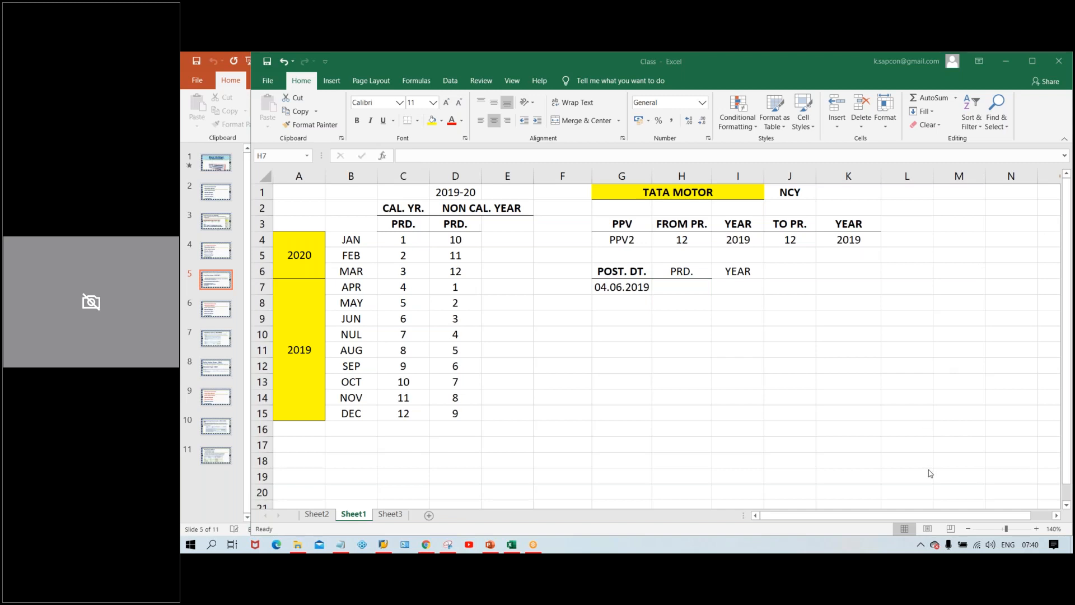
Enter period 6 in H7 for the posting date 04.06.2019
click(696, 407)
click(647, 345)
click(689, 282)
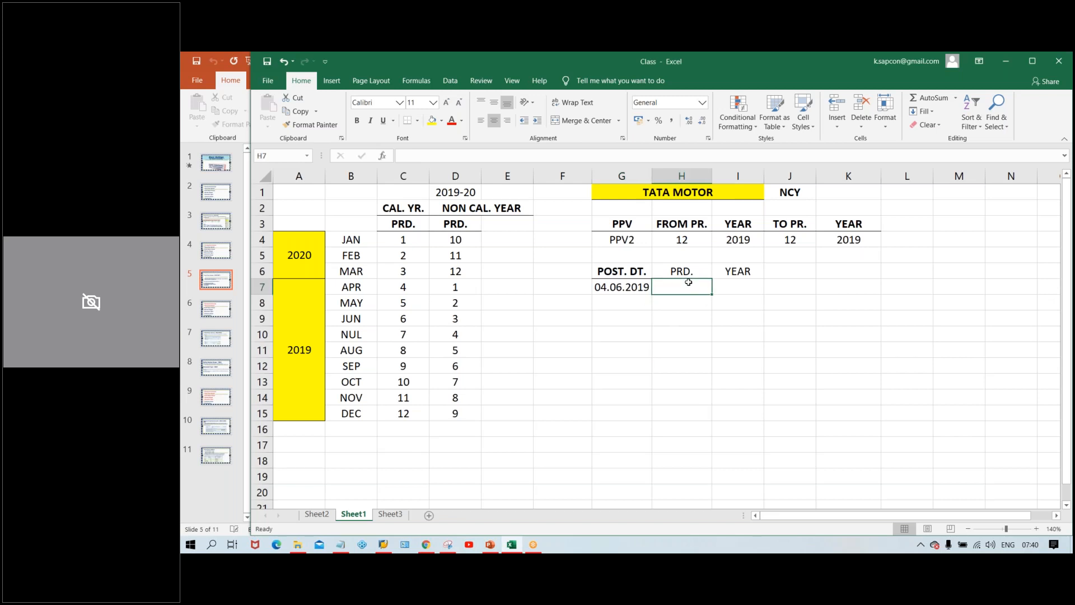
text(6)
key(Return)
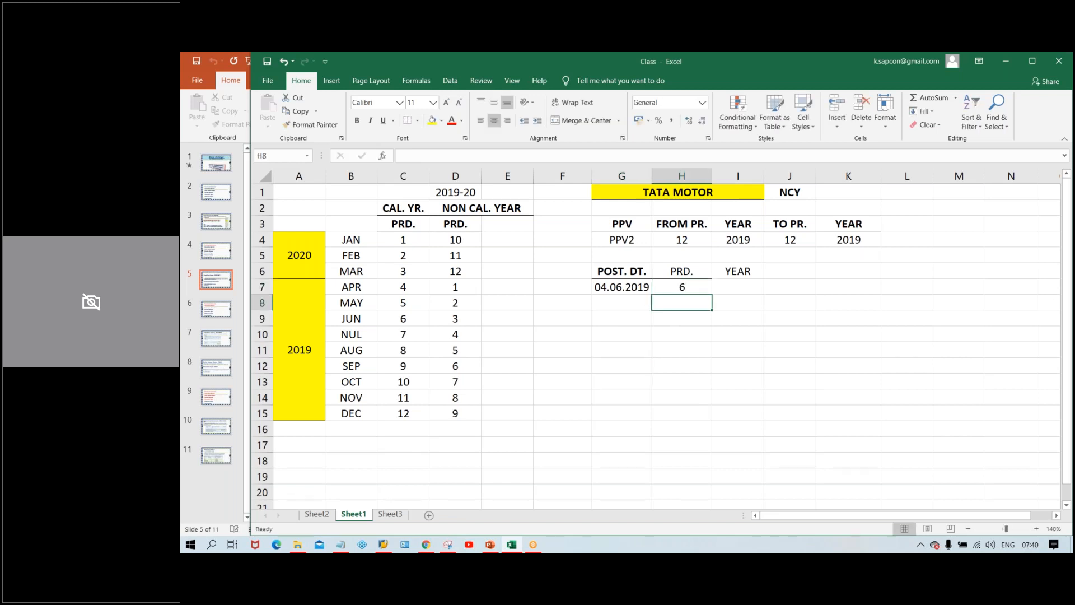
Make the PRD. header in H6 bold
click(678, 270)
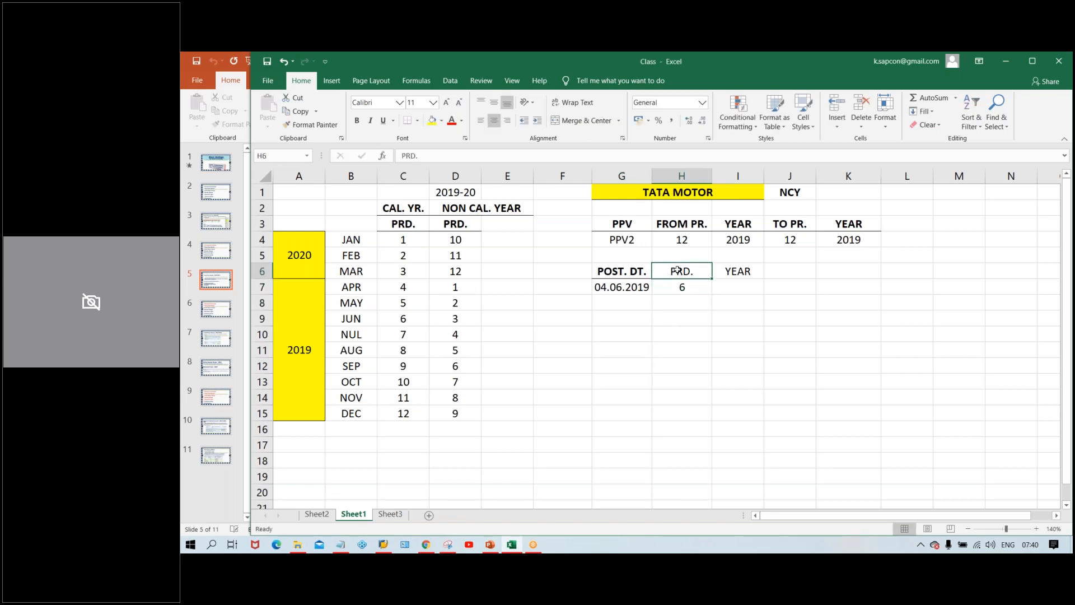
click(706, 351)
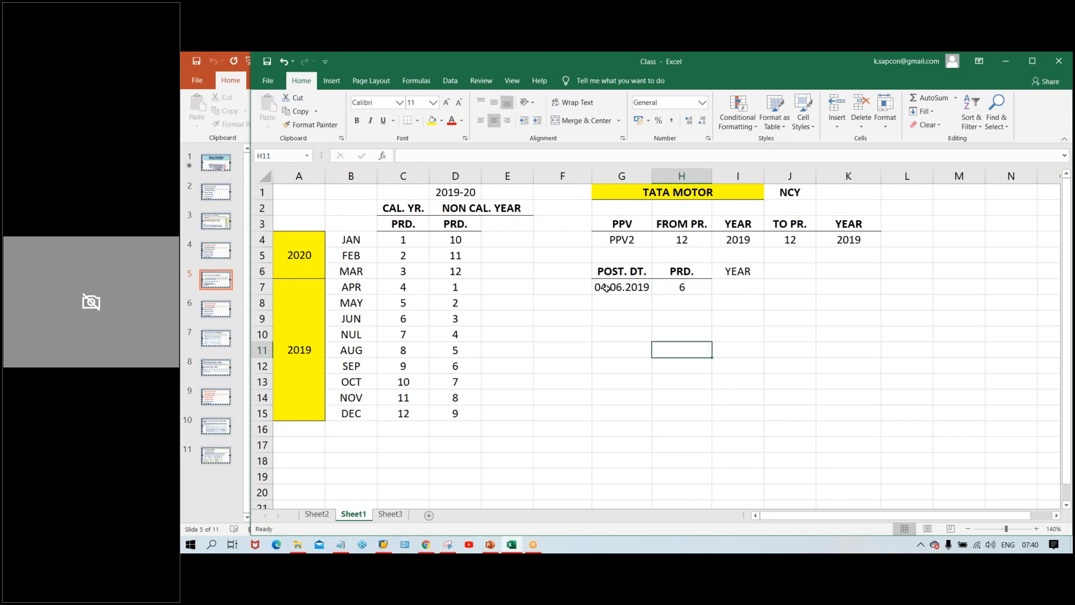
click(607, 288)
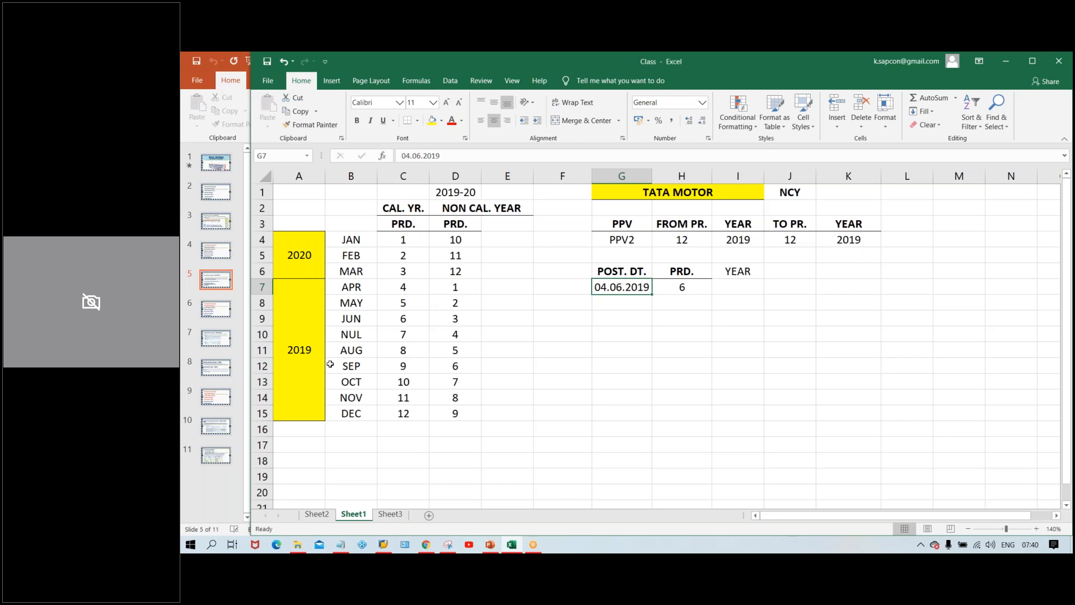
drag(357, 318, 462, 316)
click(460, 318)
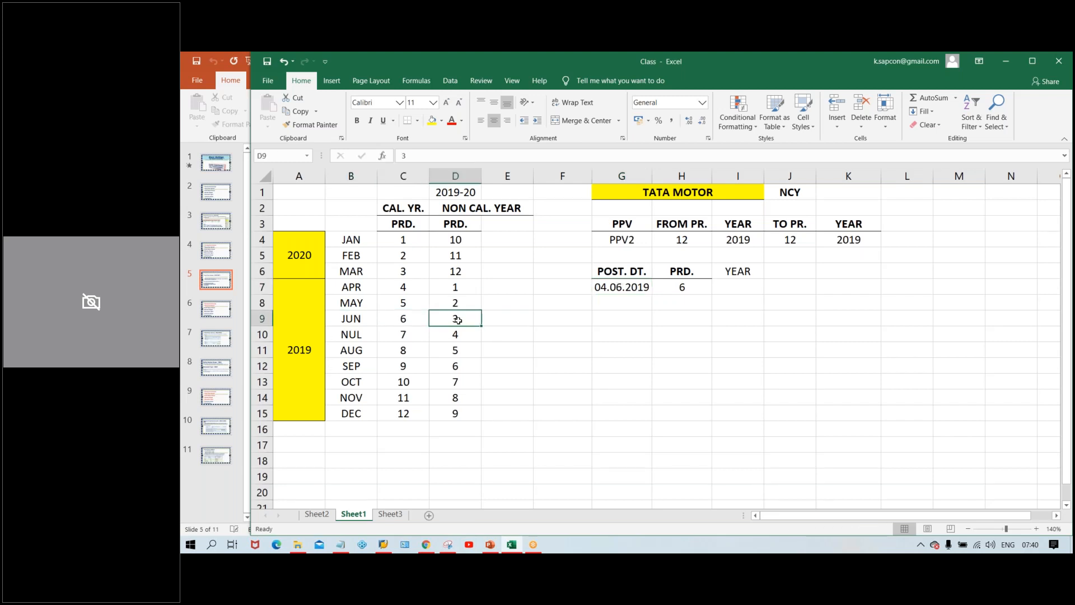
drag(409, 237, 396, 426)
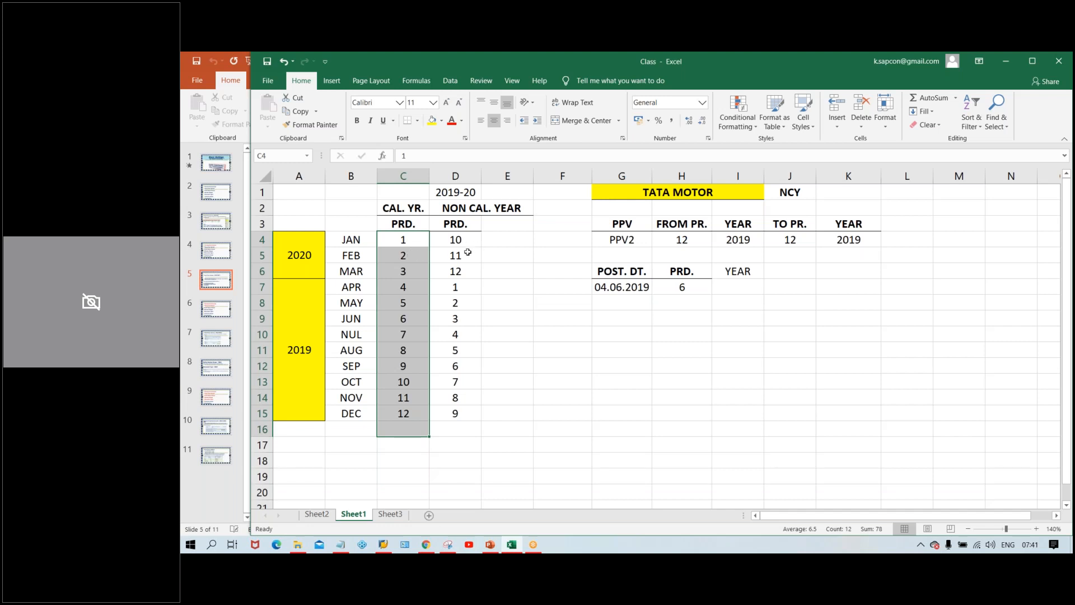
click(398, 313)
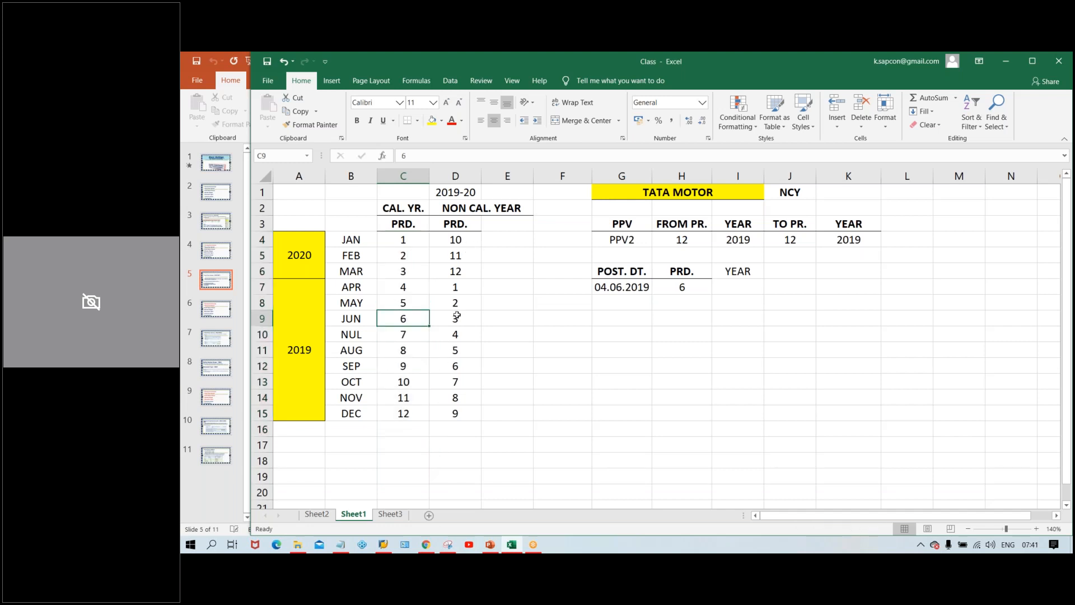
click(453, 317)
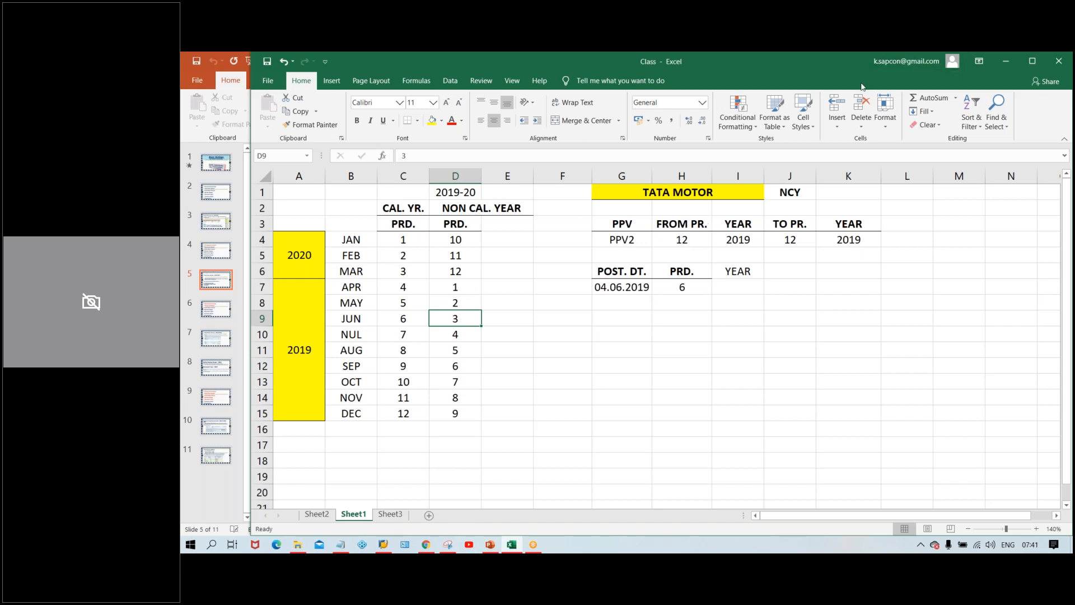
click(684, 285)
text(3)
key(Return)
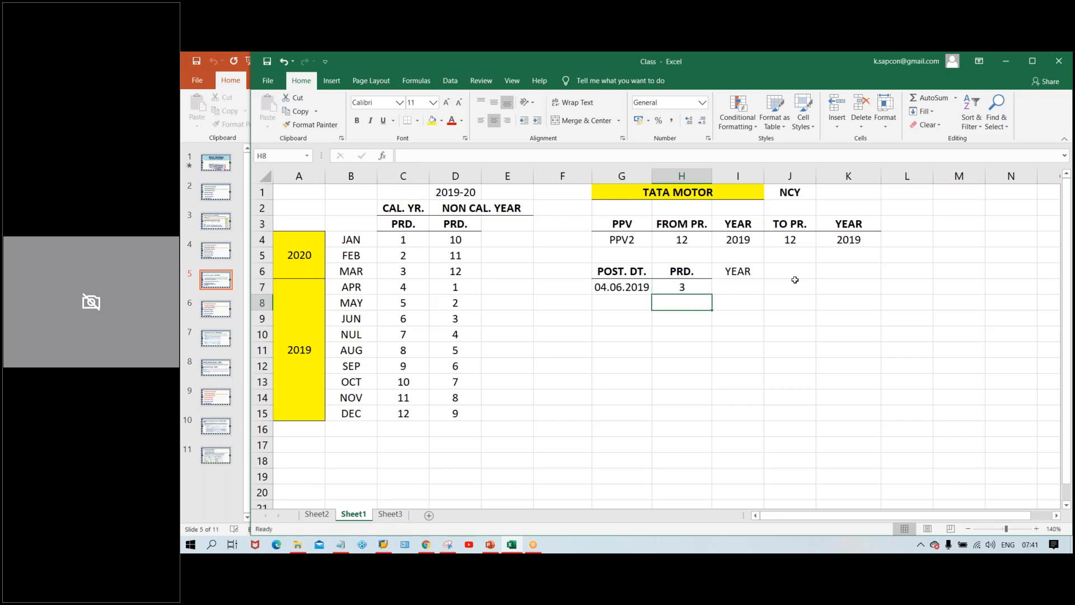
Make the YEAR header in I6 bold
click(751, 271)
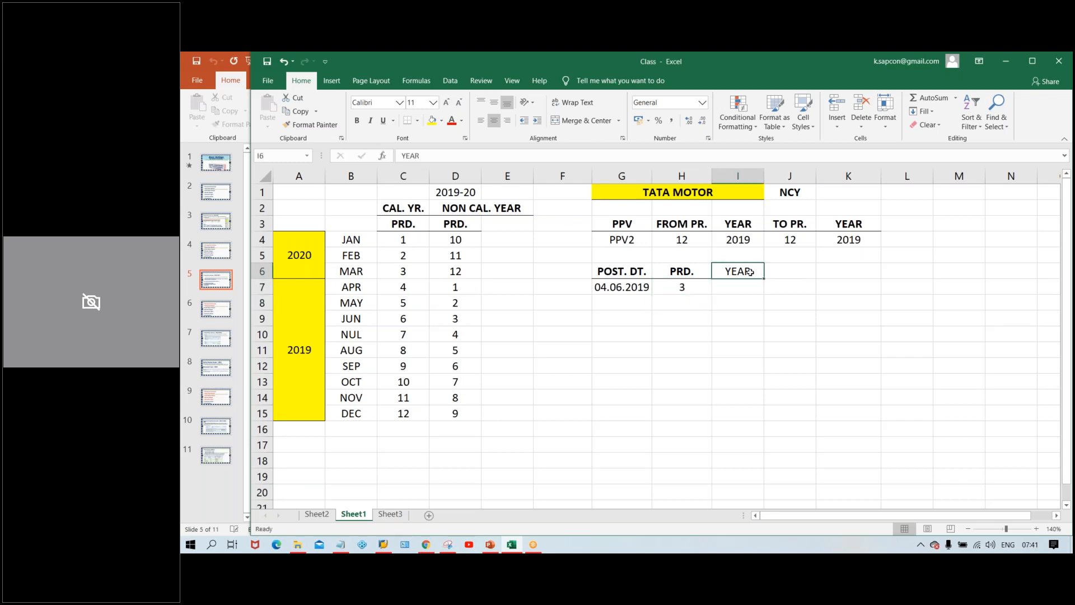
key(ctrl+b)
click(913, 64)
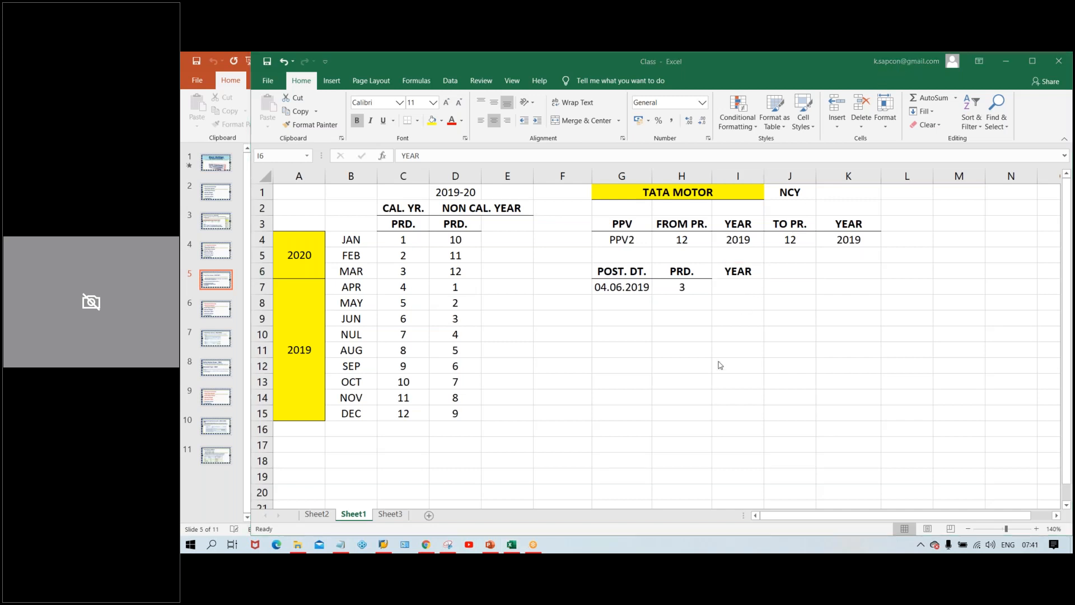
Enter the year 2019 in I7 for the posting date 04.06.2019
click(734, 276)
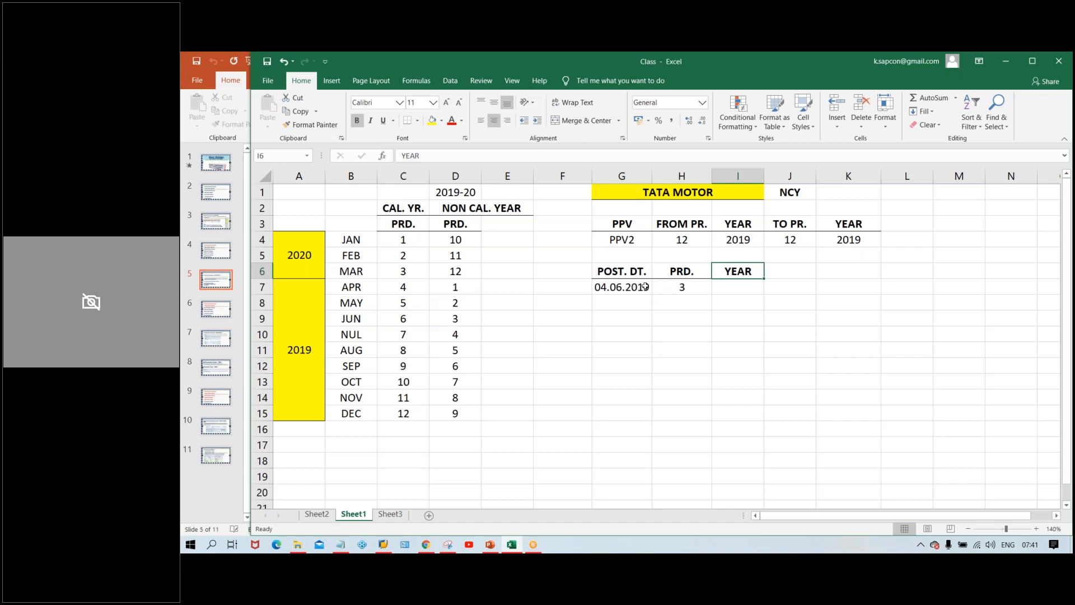
click(748, 284)
text(20198)
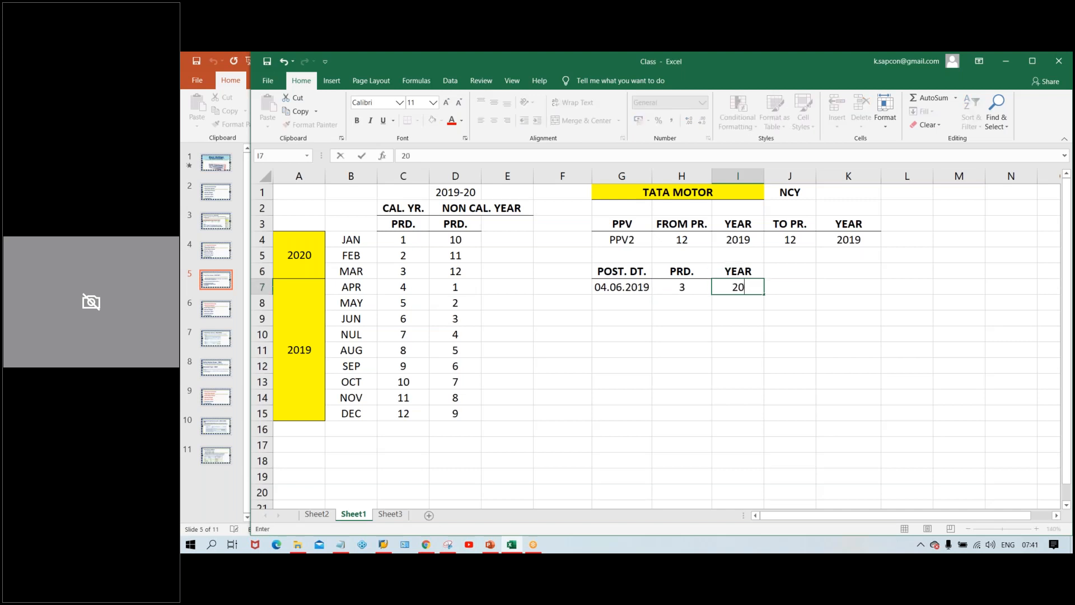
key(Return)
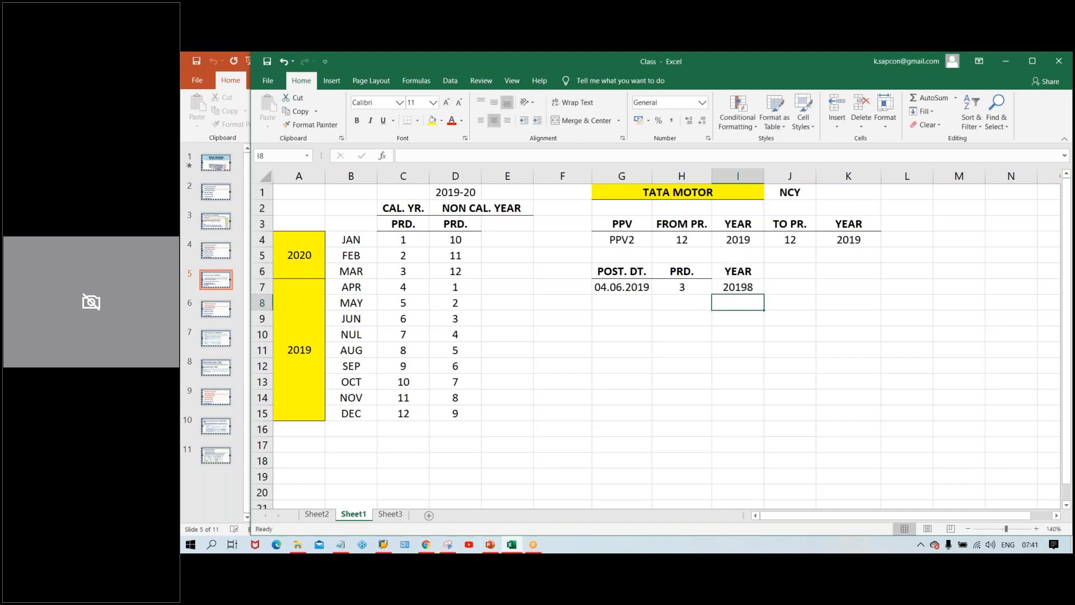
double_click(753, 287)
key(BackSpace)
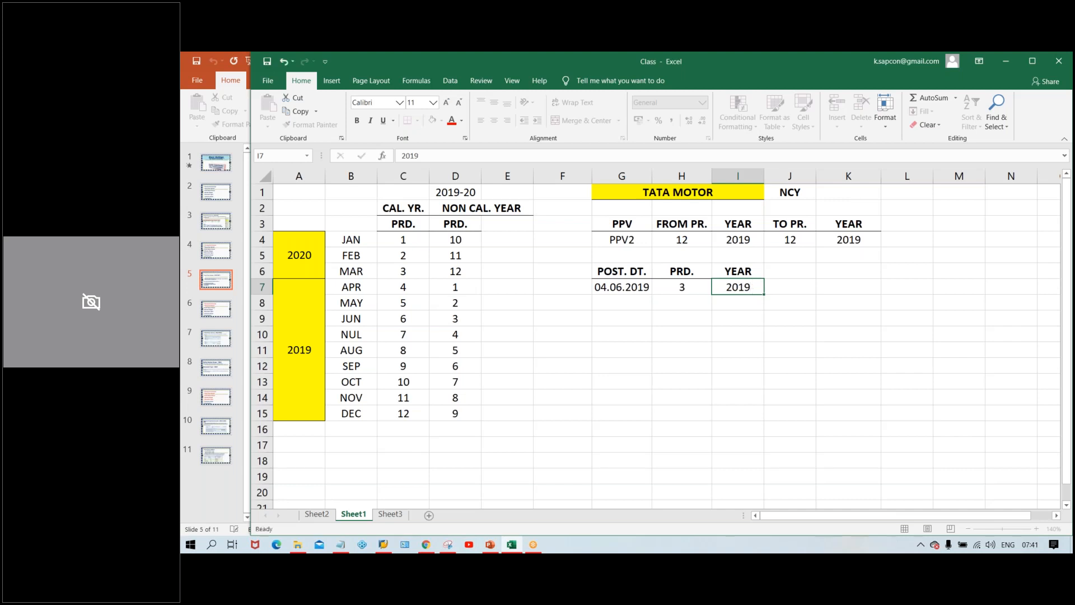
key(Return)
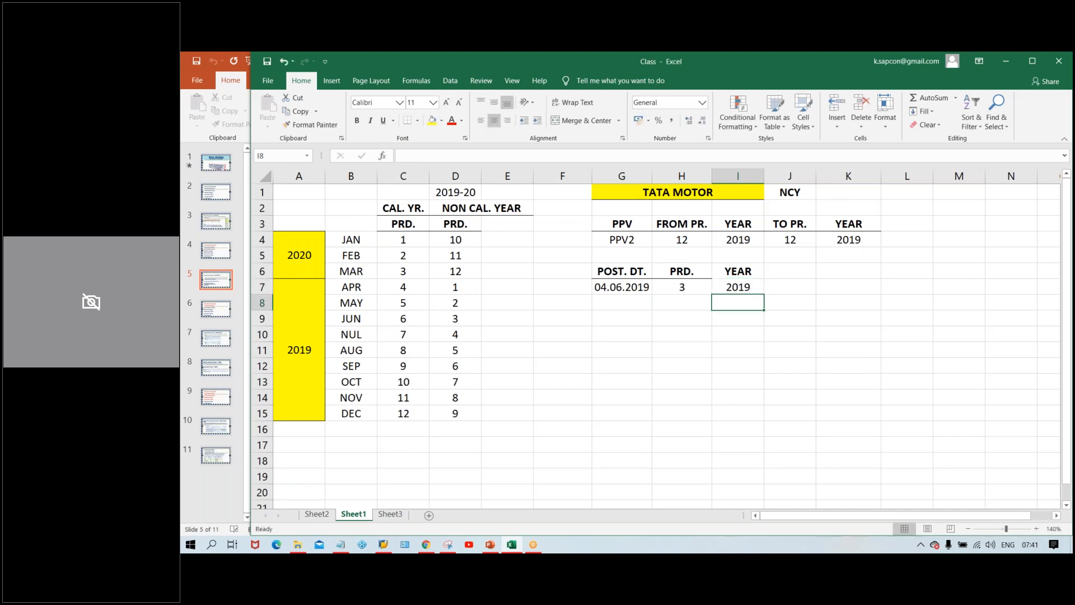
click(736, 272)
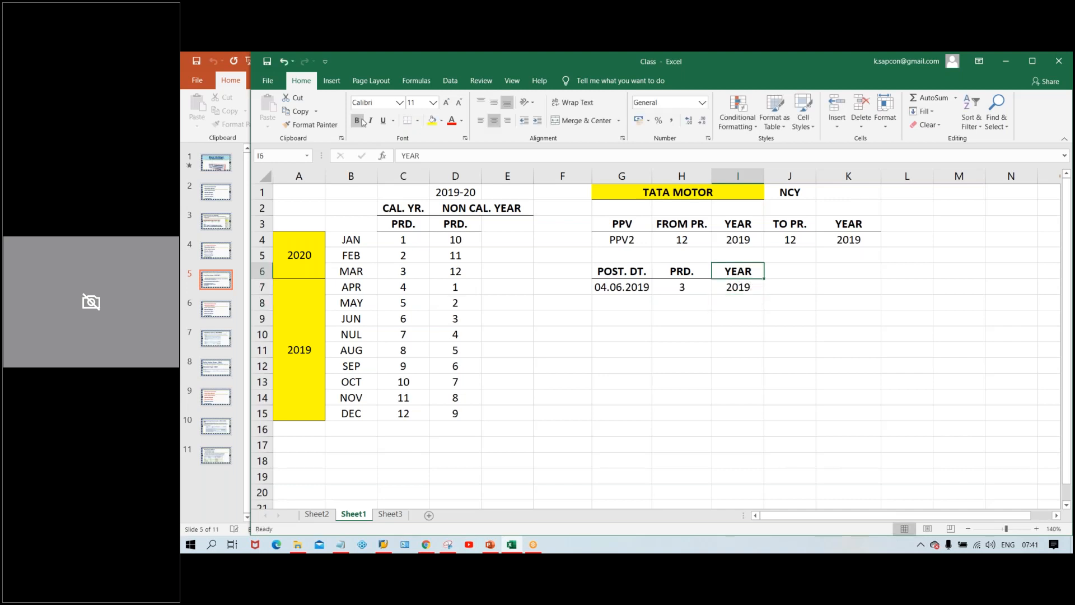
click(811, 379)
Set the PPV2 range's FROM PR. in H4 and TO PR. in J4 to period 3
click(738, 241)
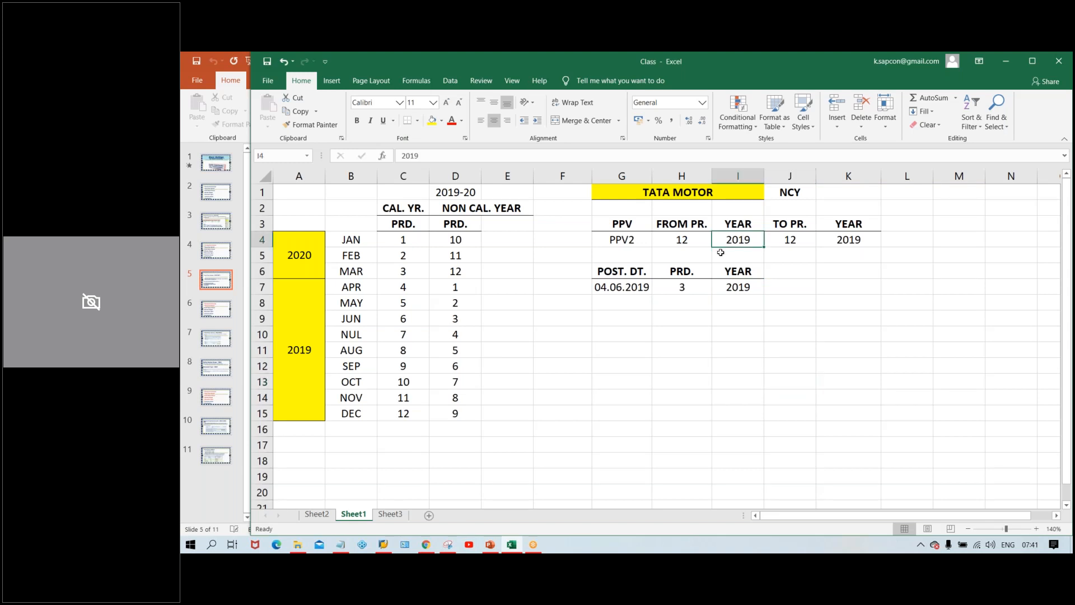
click(690, 244)
text(3)
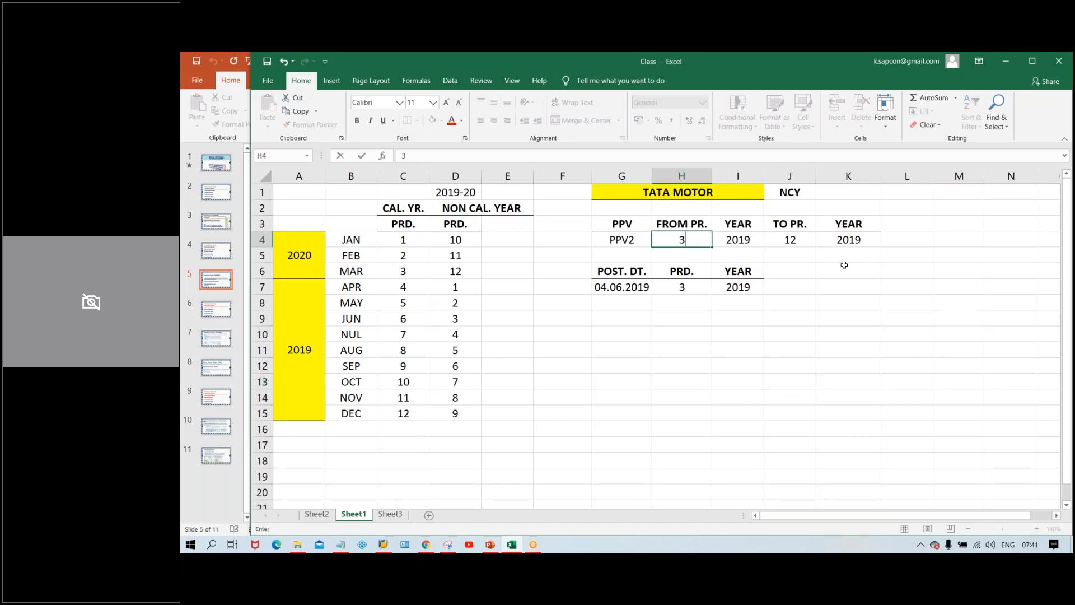
key(Tab)
key(Tab)
text(3)
key(Return)
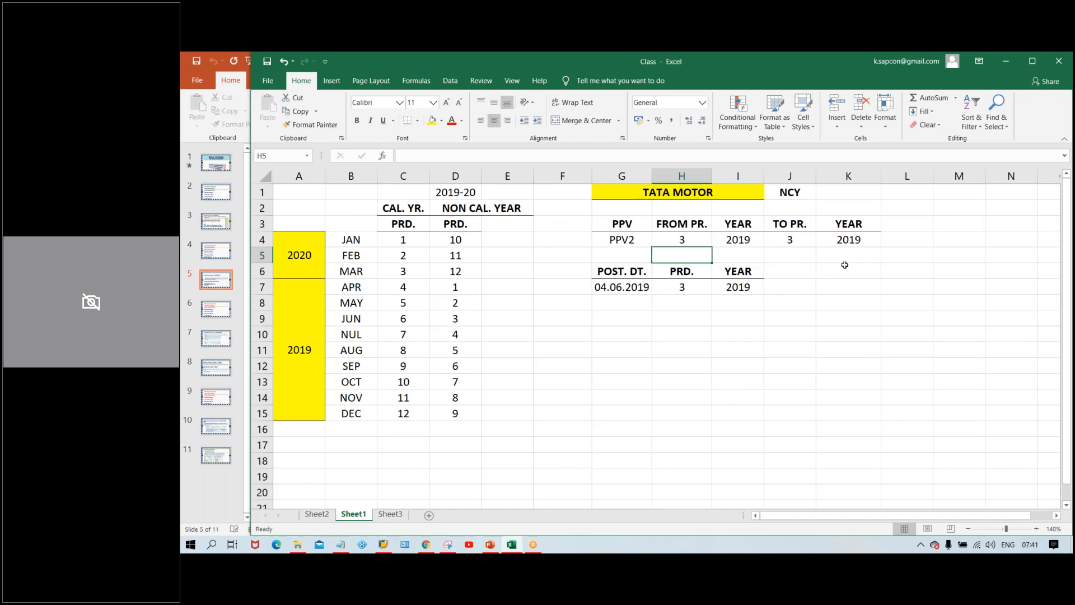
Enter the posting date 06.12.2019 in G8
click(622, 304)
text(06.12.2019)
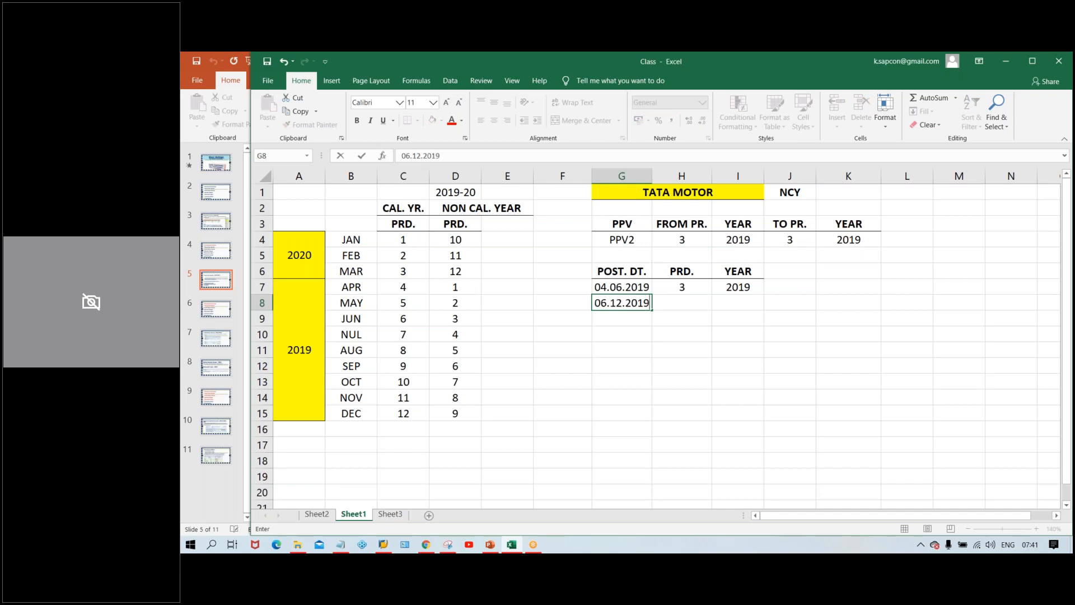
key(Return)
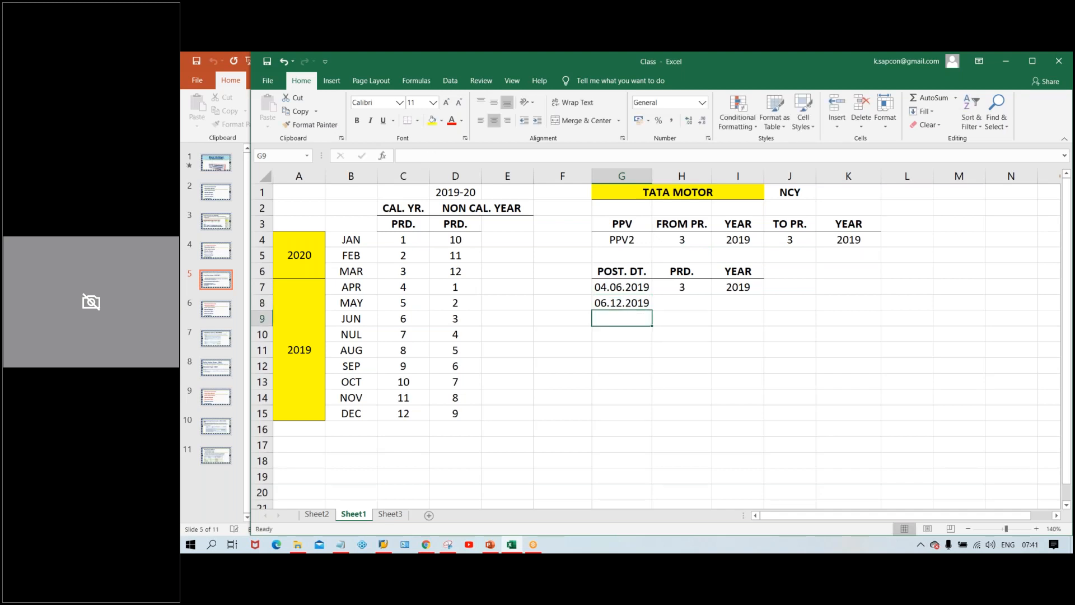
click(635, 303)
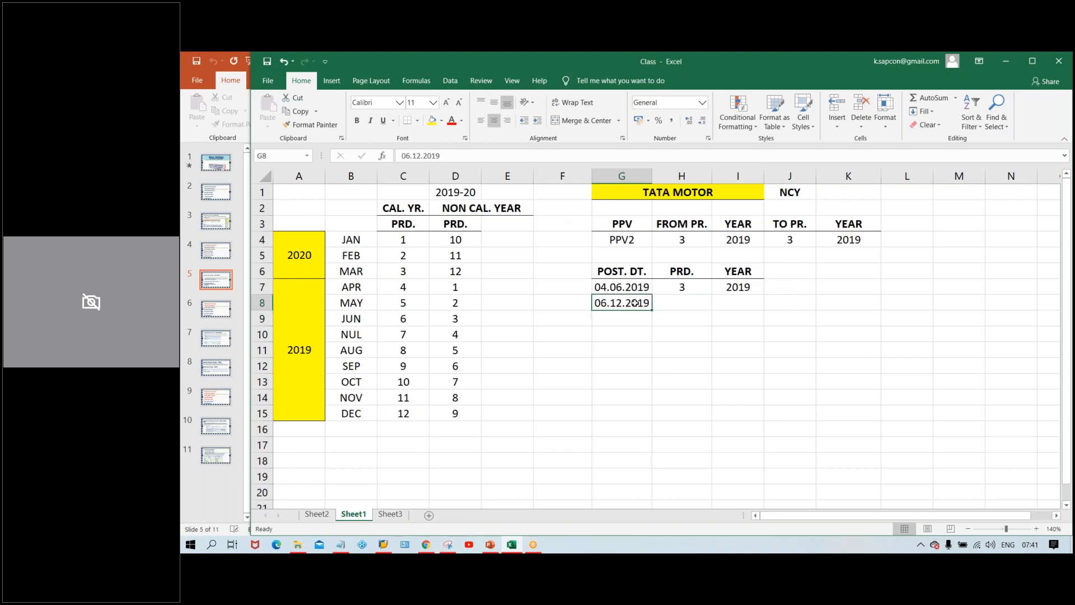
Look up December's non-calendar period and enter period 9 and year 2019 in H8 and I8 for the posting date 06.12.2019
click(679, 273)
click(745, 273)
click(675, 275)
click(747, 272)
click(692, 273)
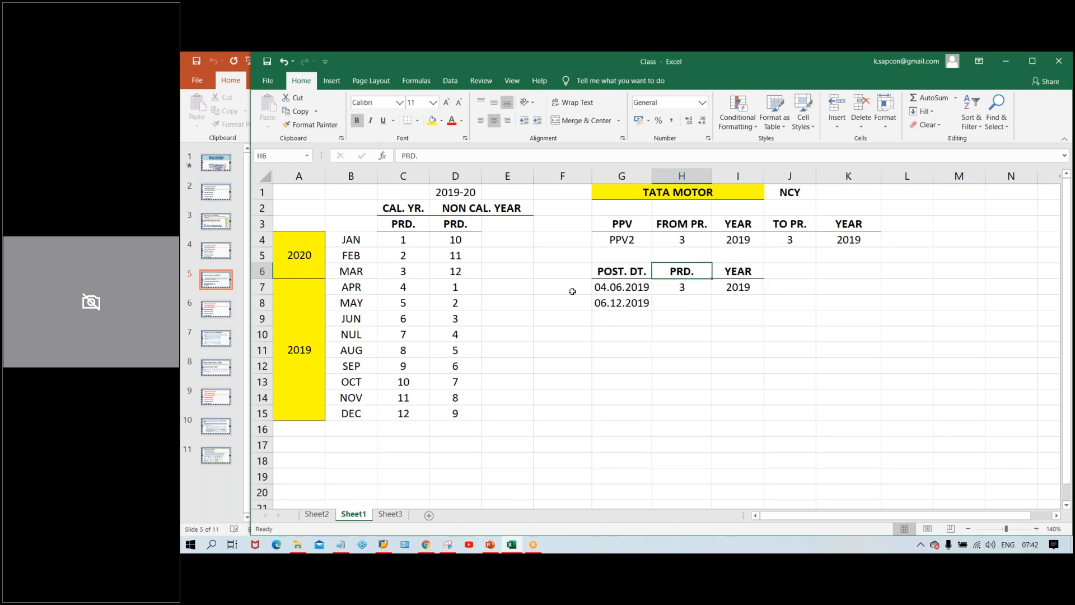
click(620, 307)
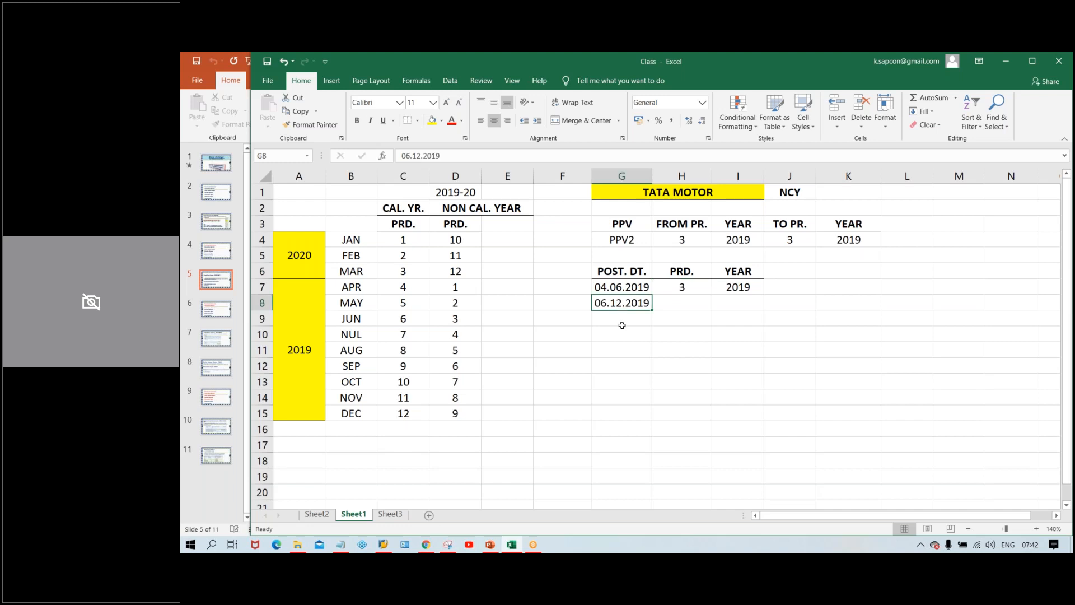
click(405, 413)
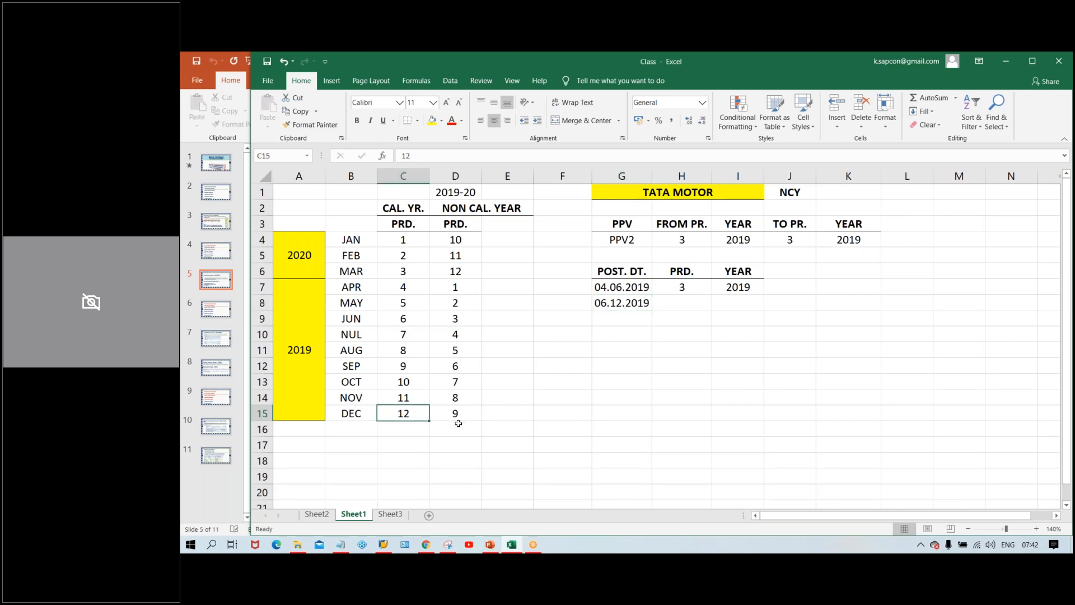
click(457, 414)
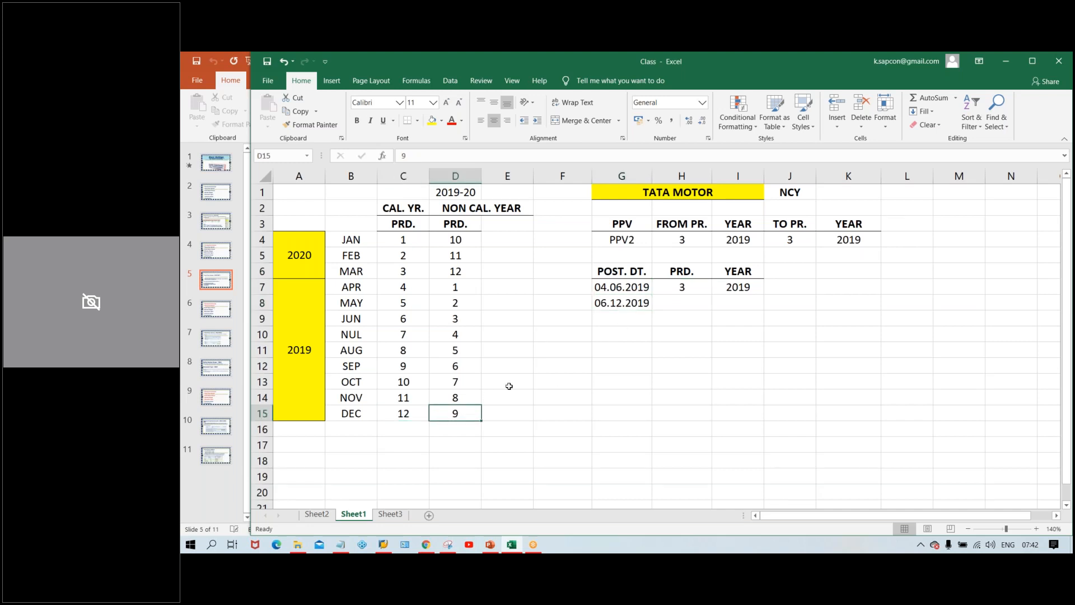
click(678, 302)
text(9)
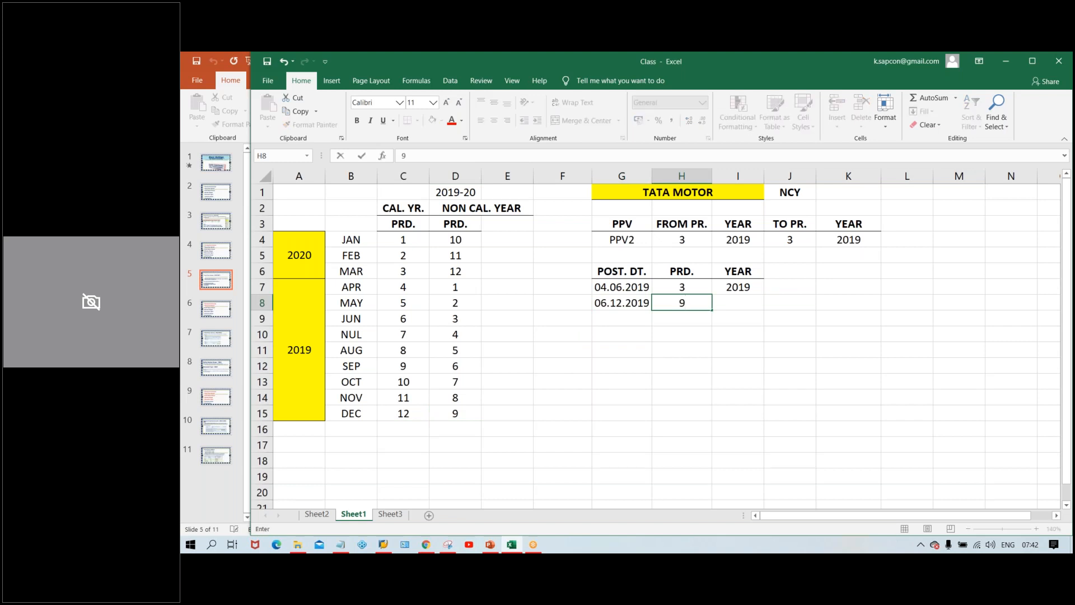
key(Tab)
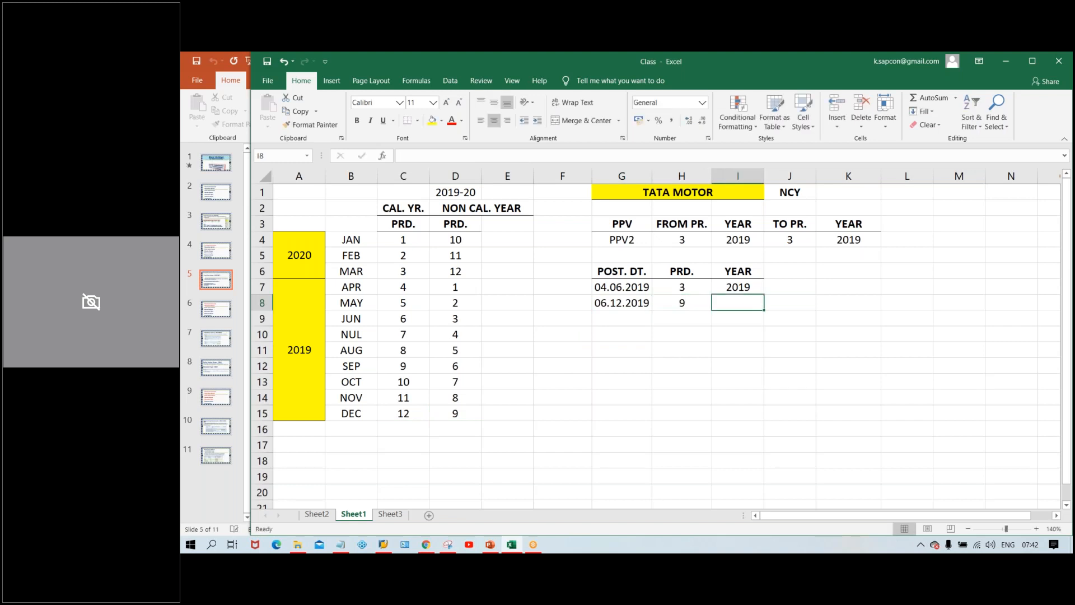
text(2019)
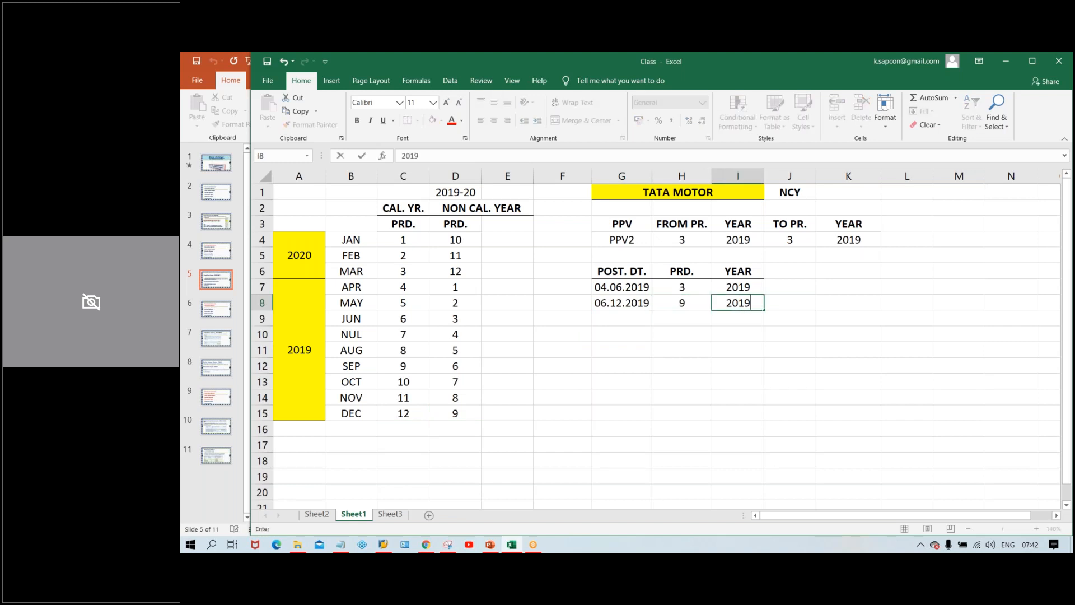
key(Return)
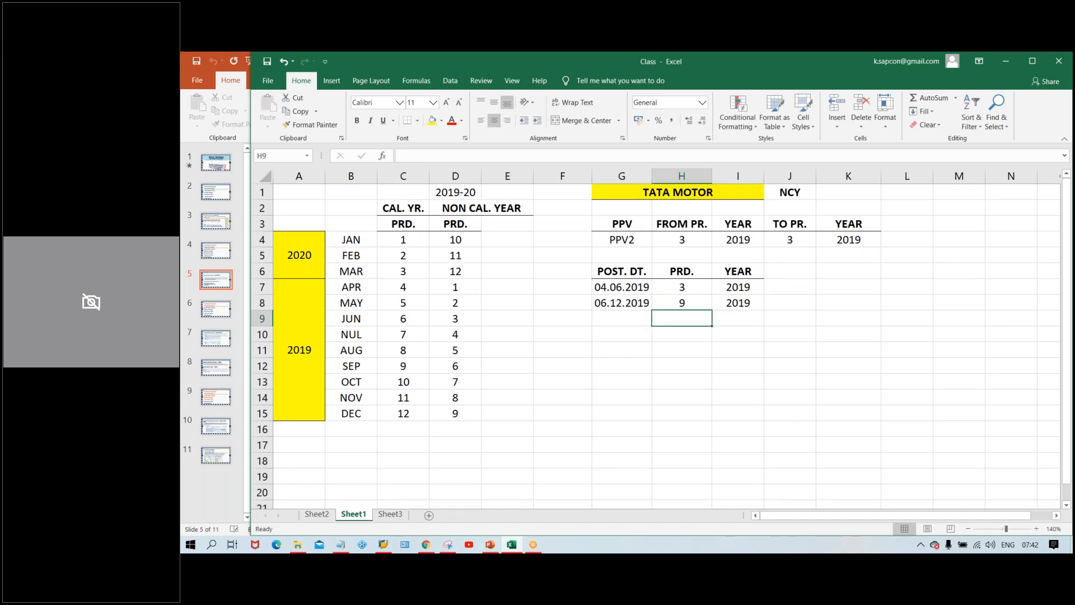
Set the PPV2 range's FROM PR. in H4 and TO PR. in J4 to period 9
click(706, 306)
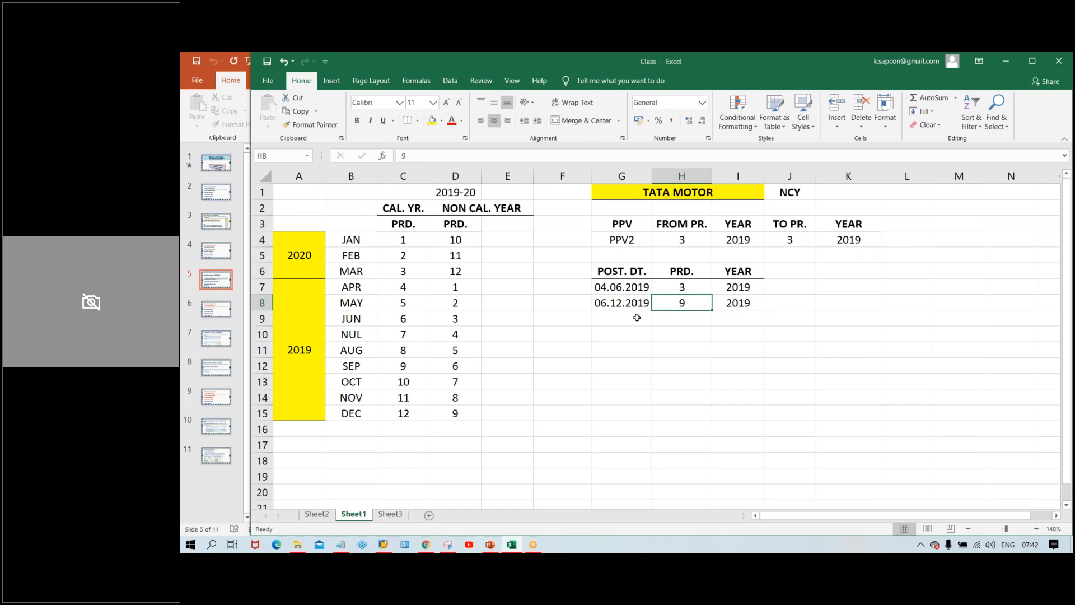
click(627, 241)
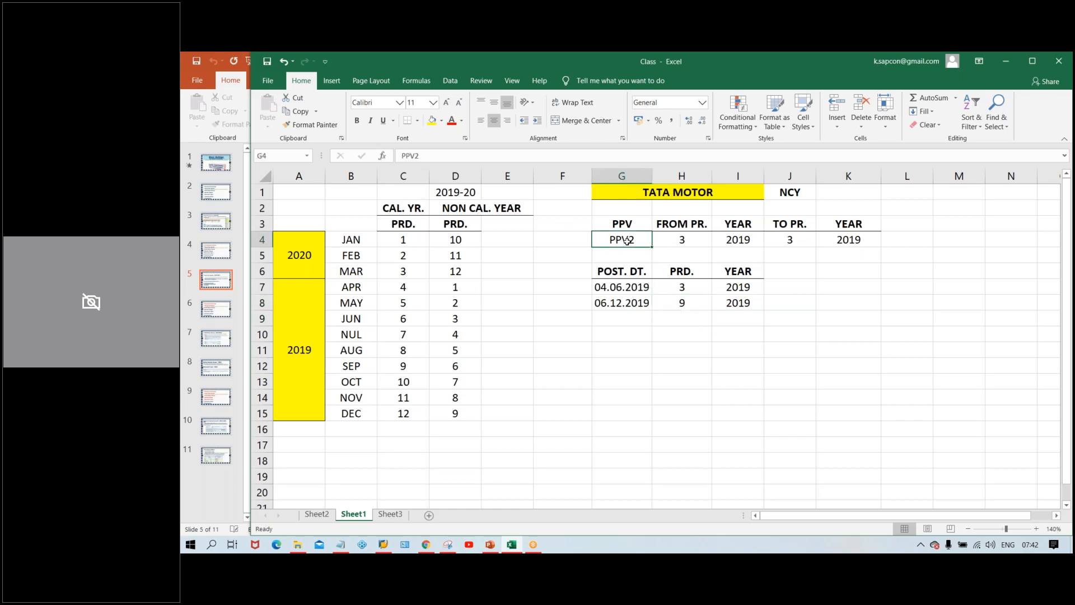
click(677, 243)
text(9)
key(Tab)
key(Tab)
text(9)
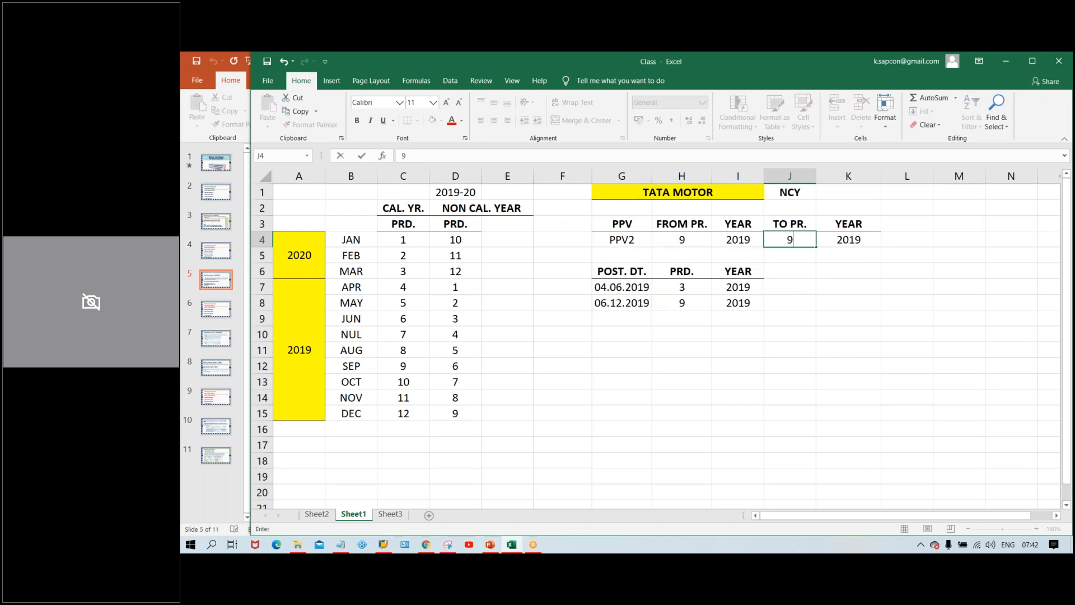
key(Return)
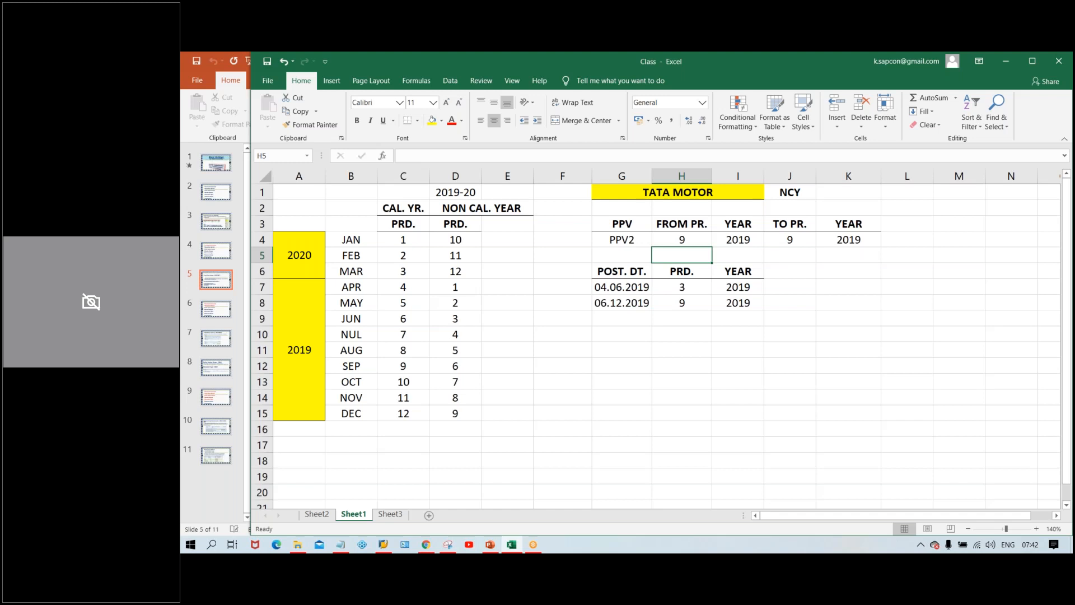
click(677, 303)
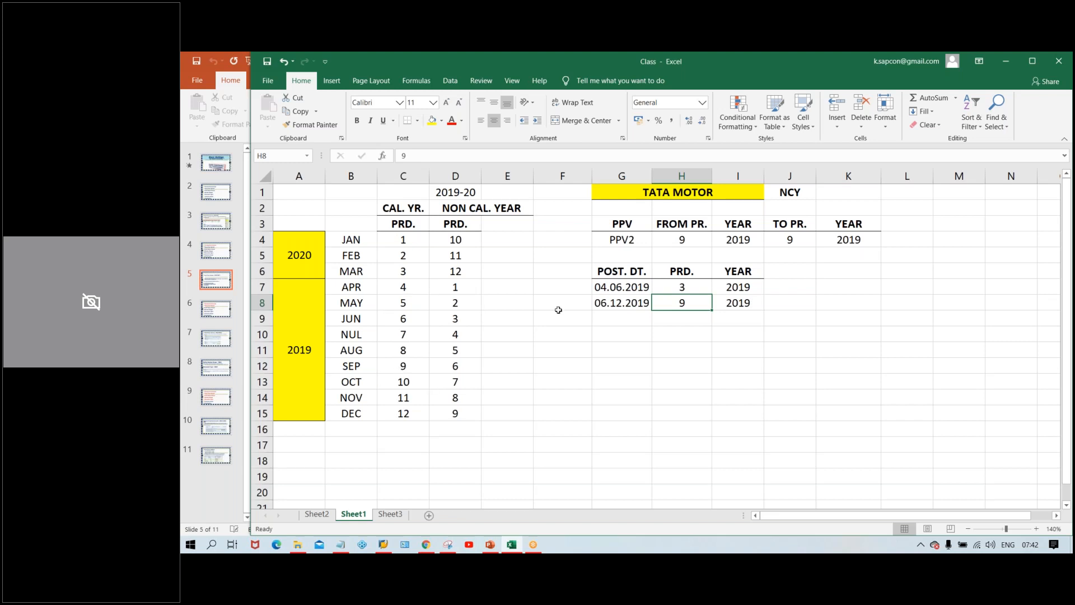
Enter the posting date 05.01.2020 in G9
click(645, 316)
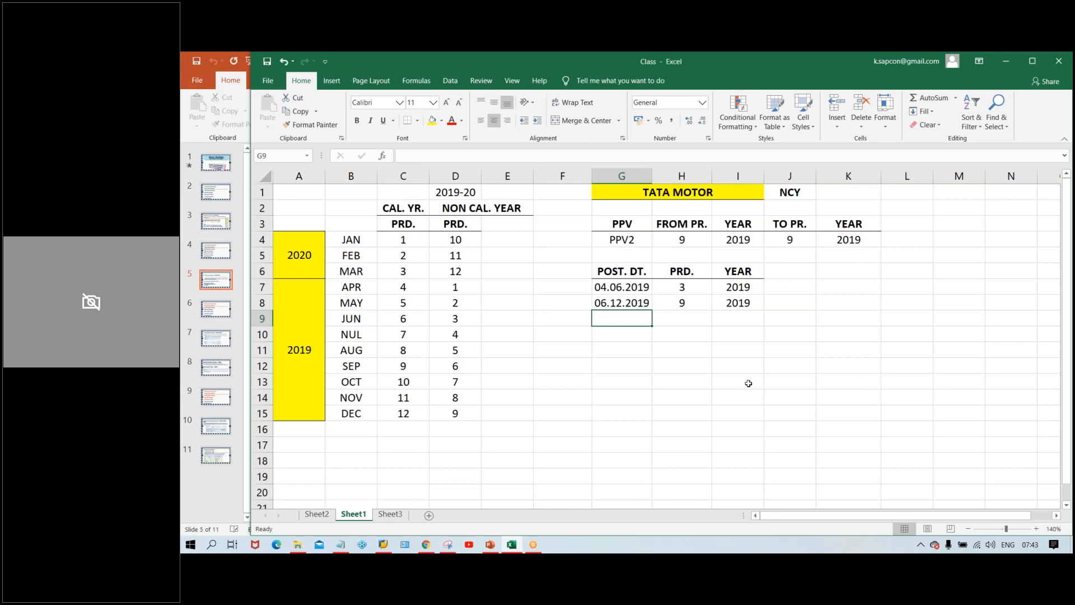
text(05.01.20)
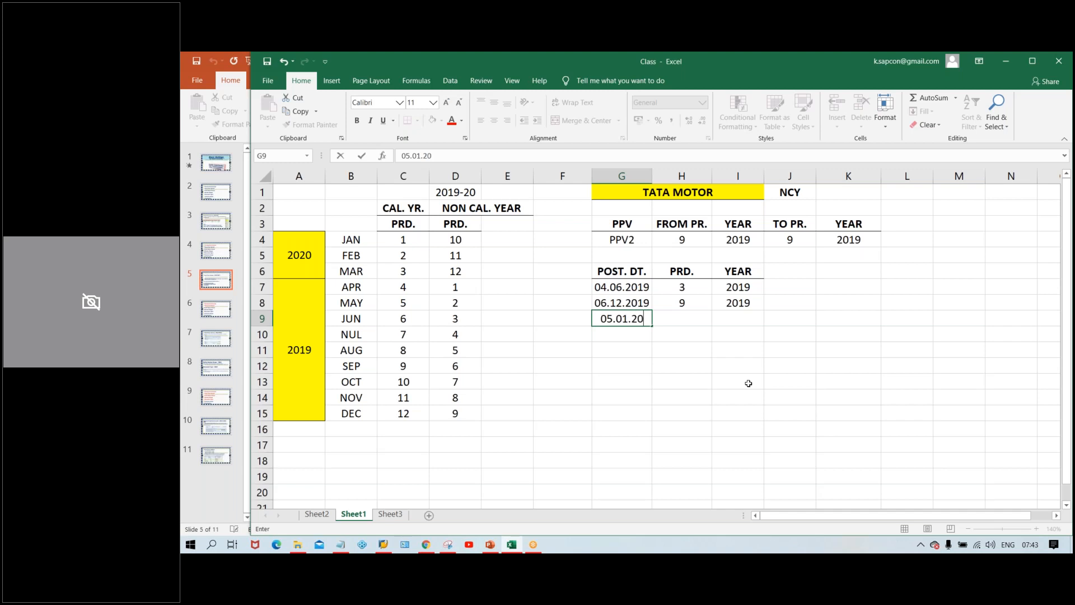
text(20)
key(Return)
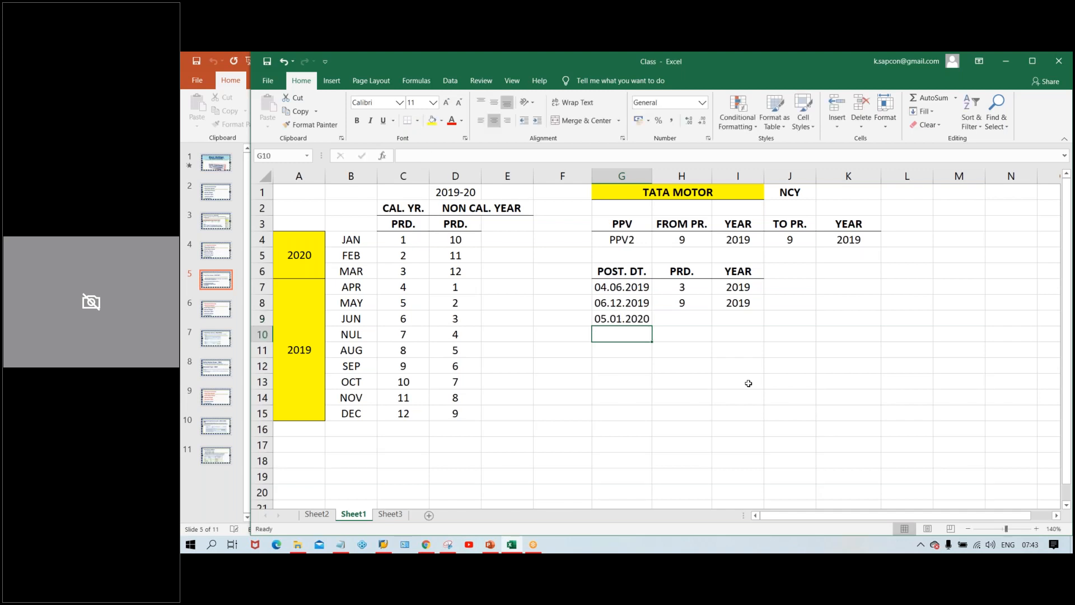
click(697, 308)
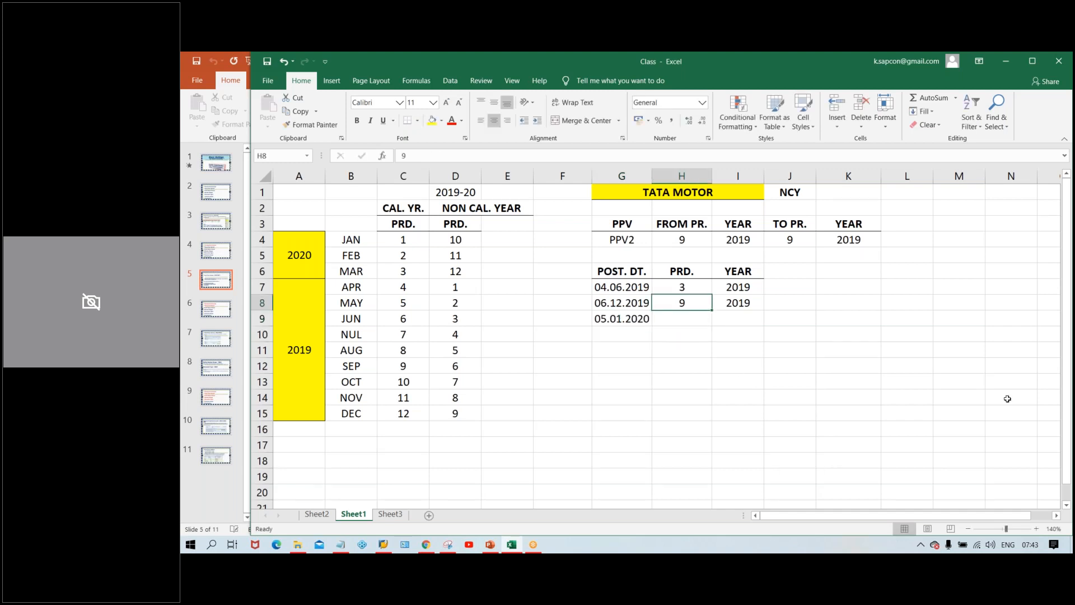
Enter period 10 in H9 and year 2020 in I9 for the posting date 05.01.2020
click(686, 322)
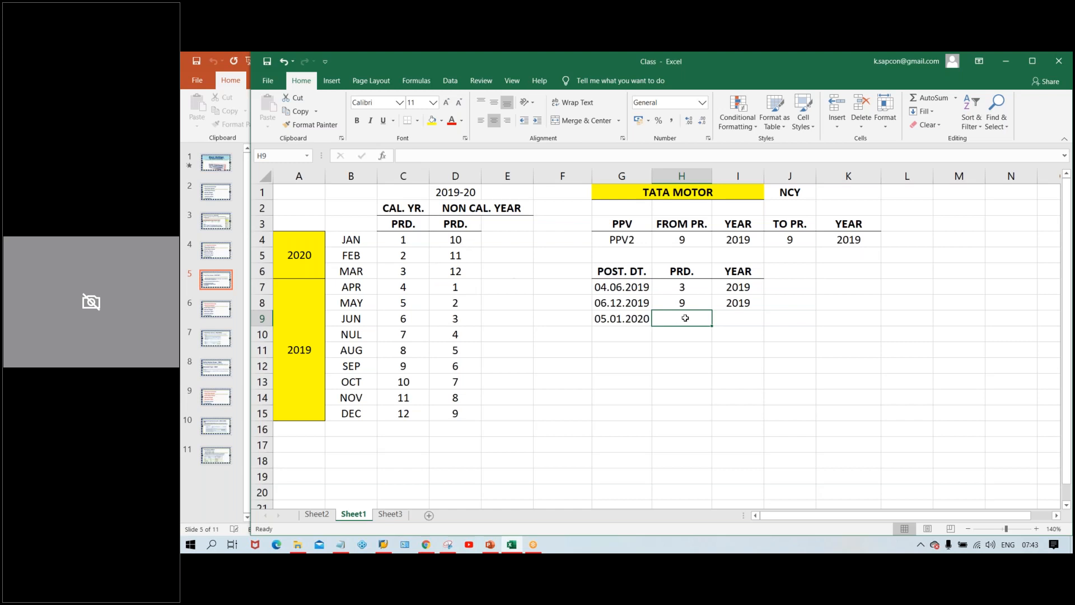
text(10)
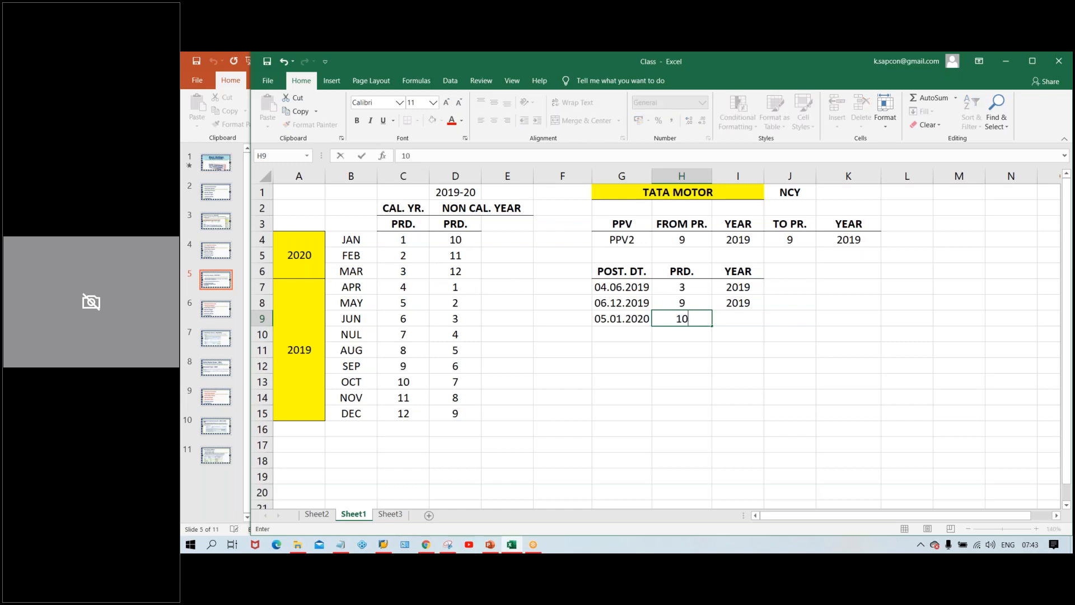
key(Return)
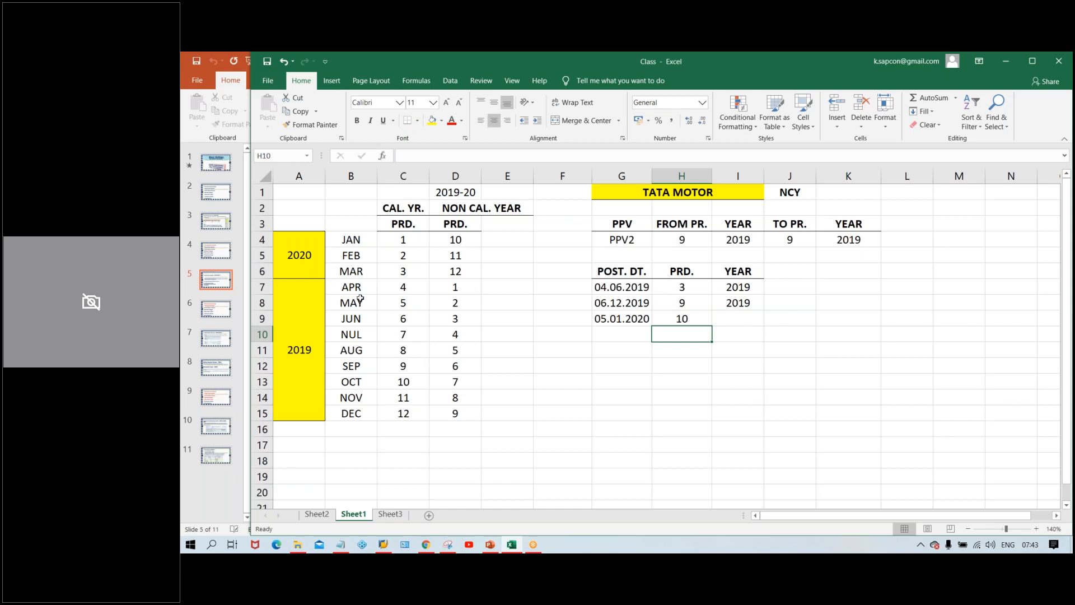
click(736, 322)
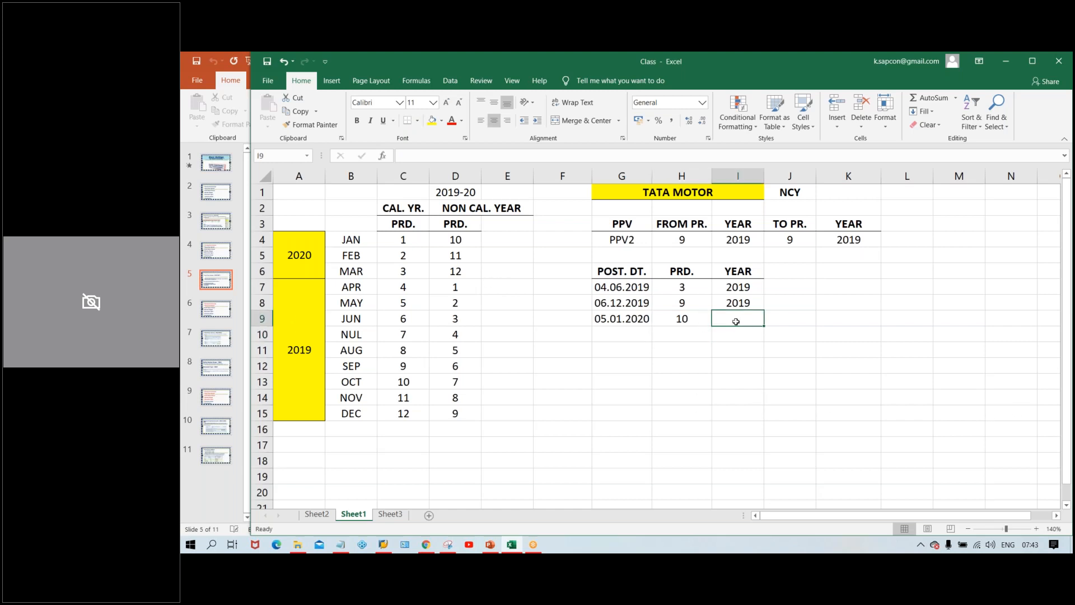
text(201)
key(BackSpace)
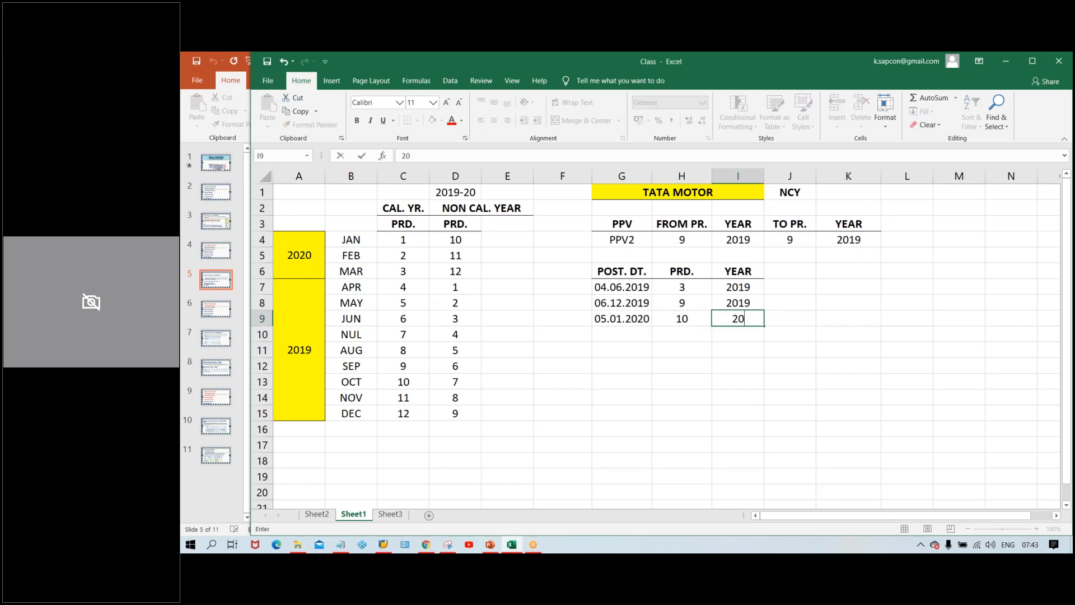
text(20)
key(Return)
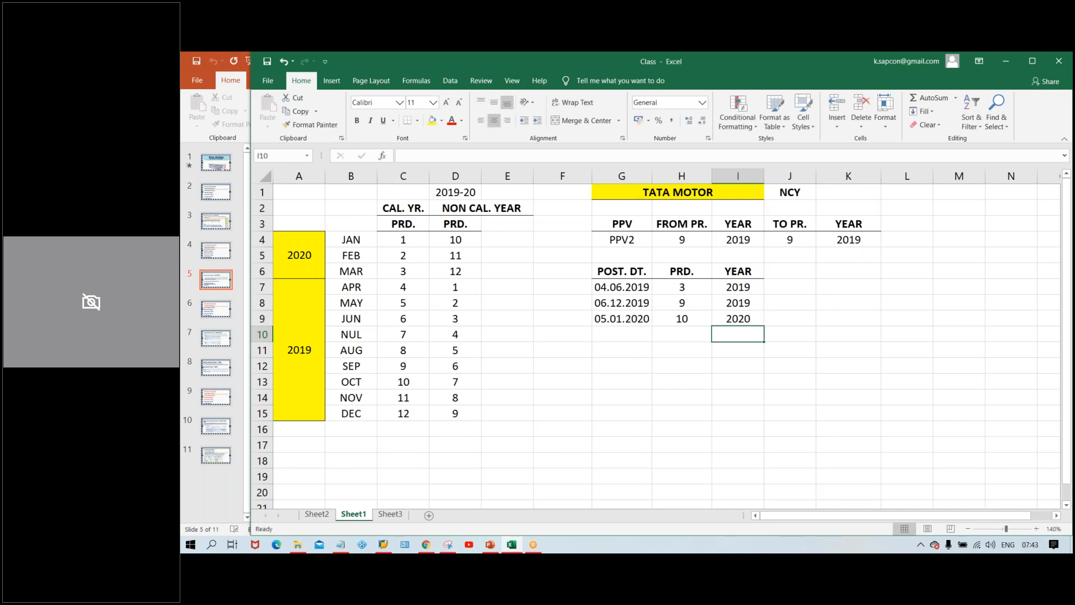
Set the PPV2 range's FROM PR. in H4 and TO PR. in J4 to period 10
click(677, 243)
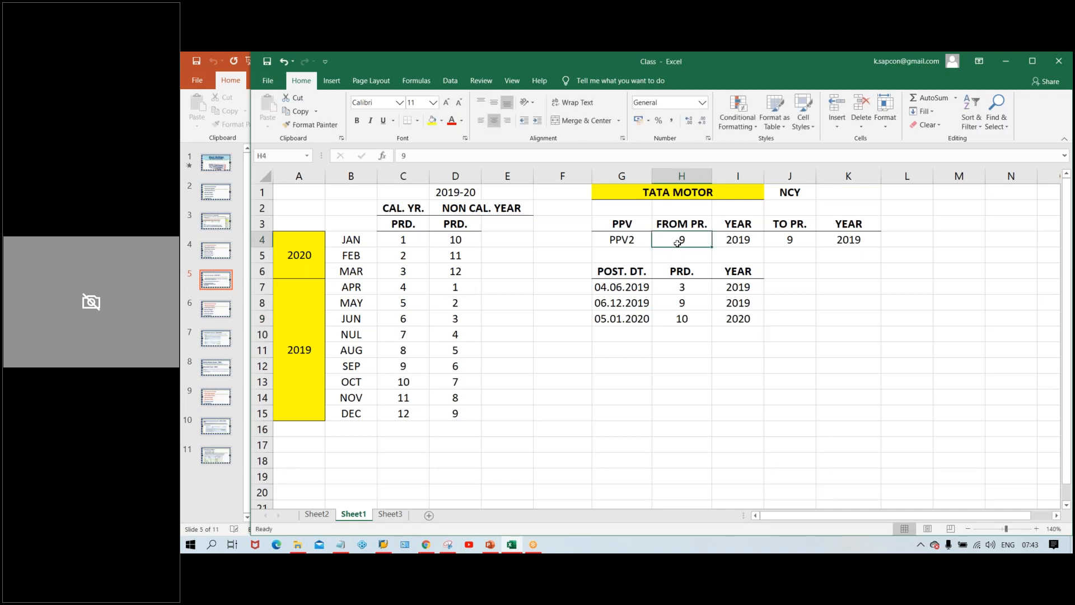
text(10)
key(Tab)
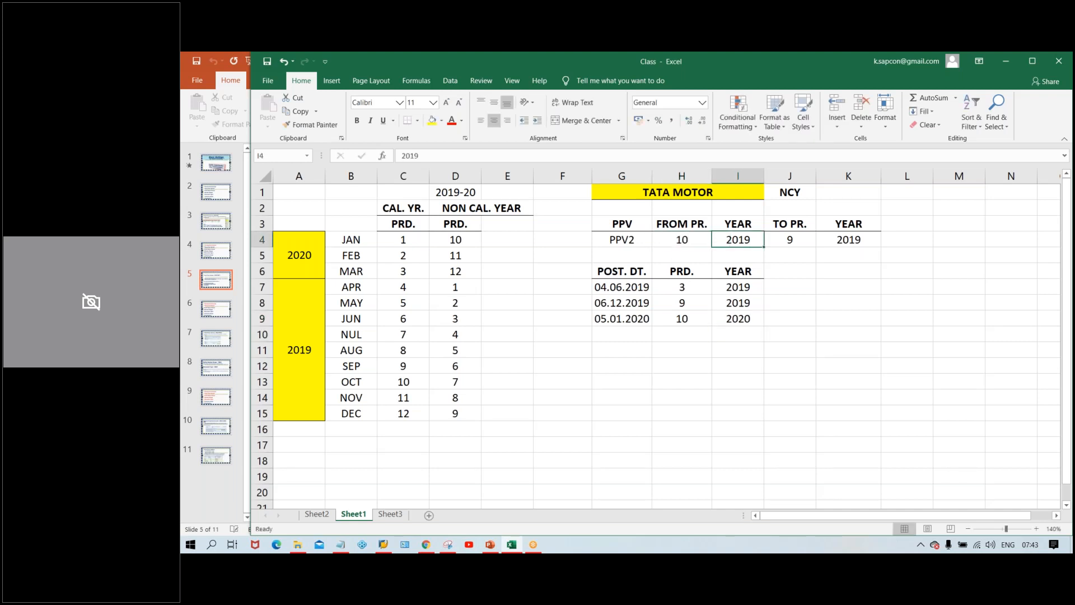
key(Right)
text(10)
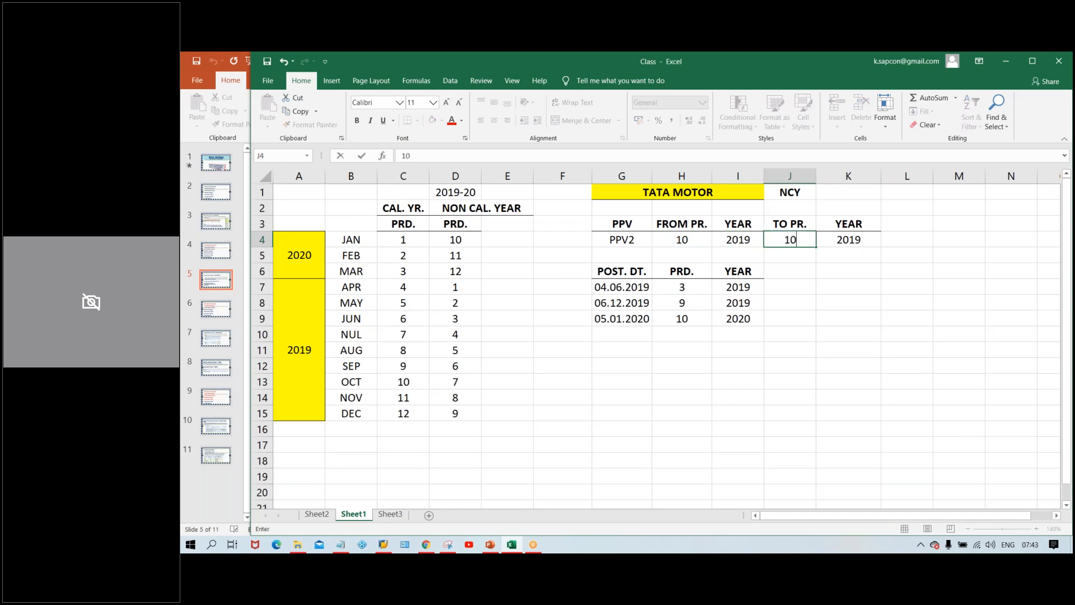
key(Return)
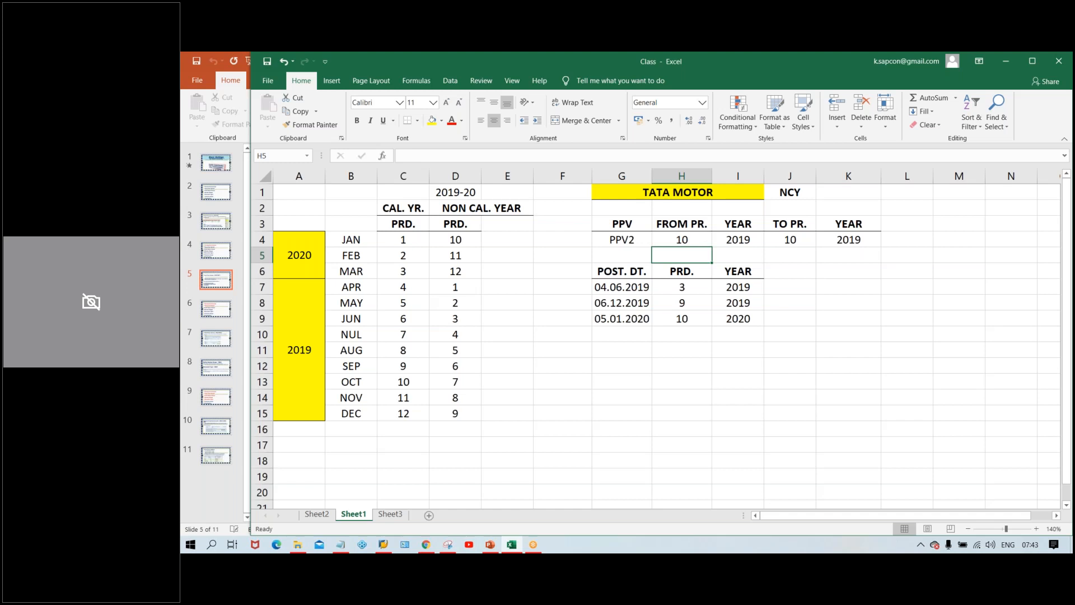
Compare the 05.01.2020 posting row's period and year with January's non-calendar period in D4
click(623, 319)
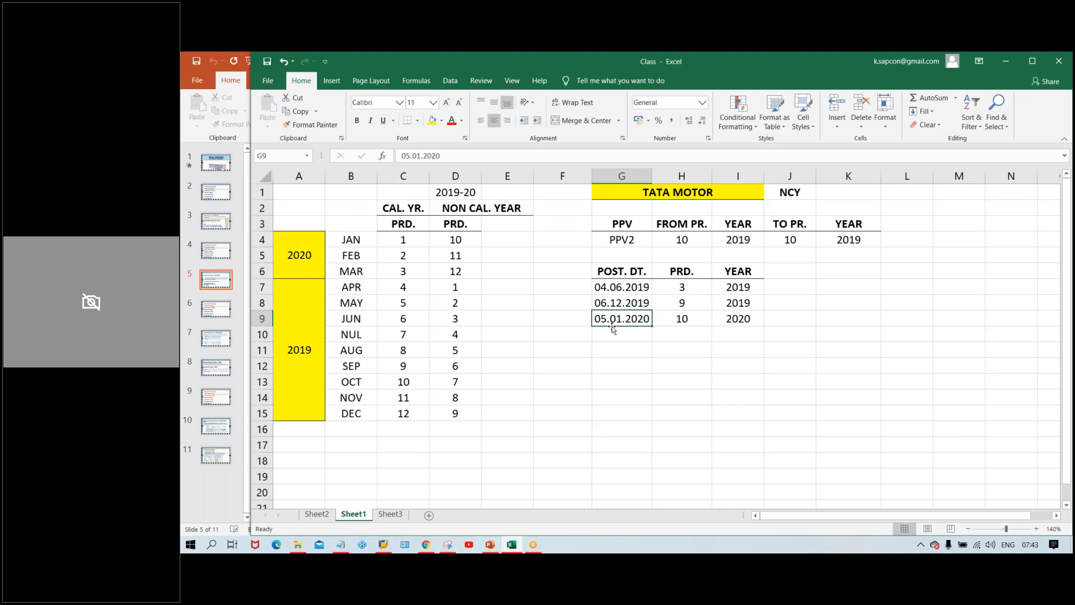
click(463, 241)
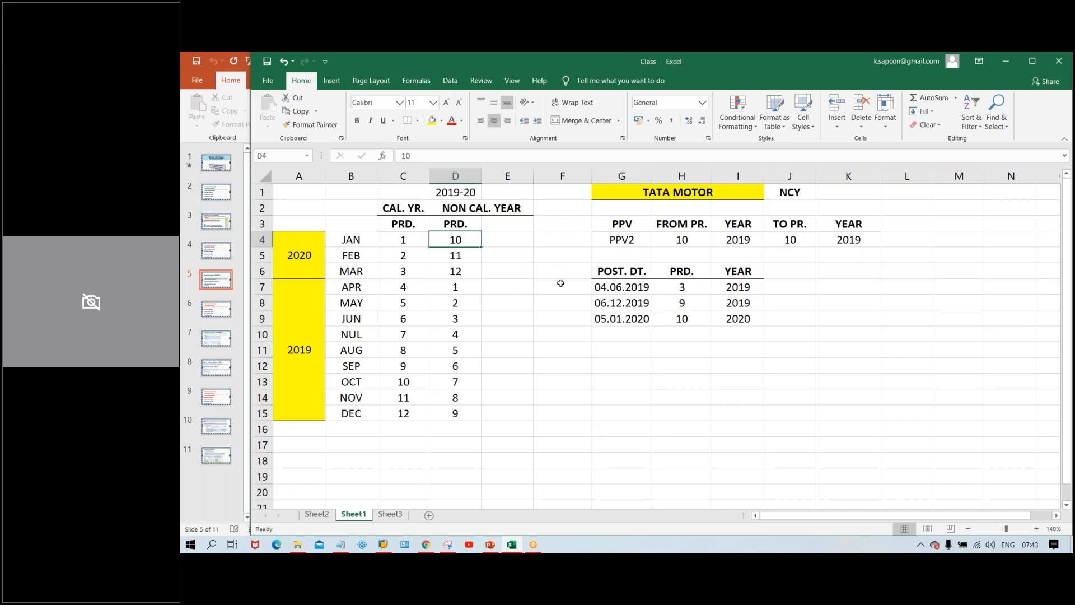
click(680, 320)
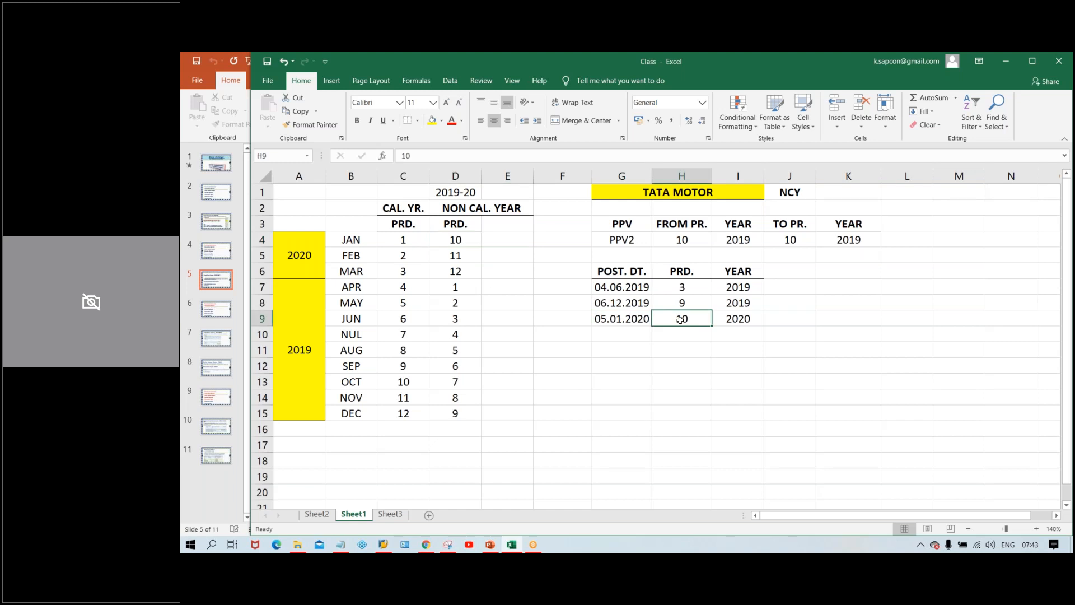
click(737, 324)
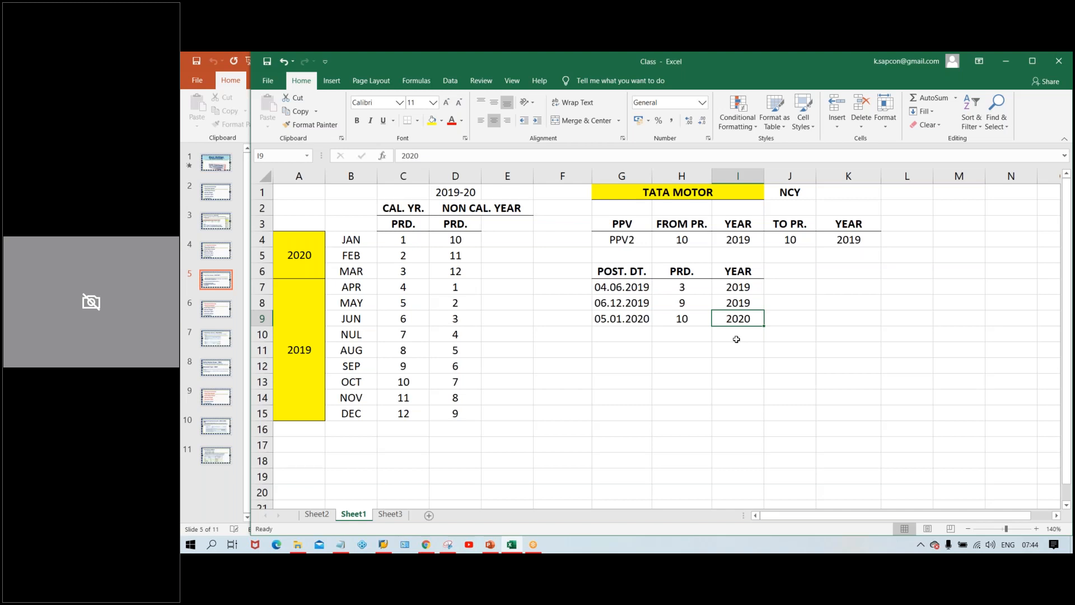
click(863, 73)
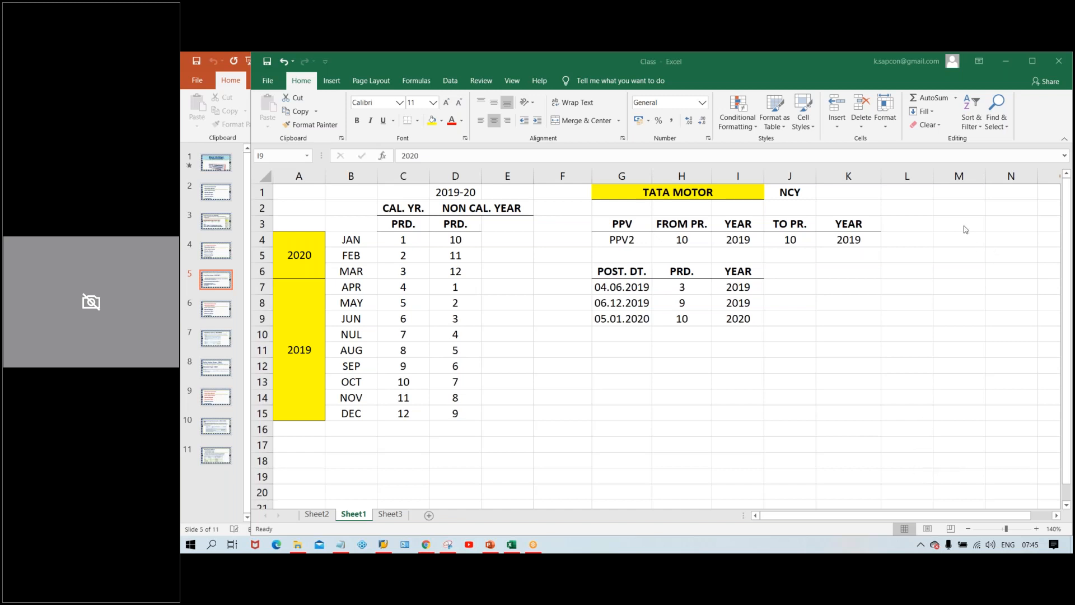
click(599, 420)
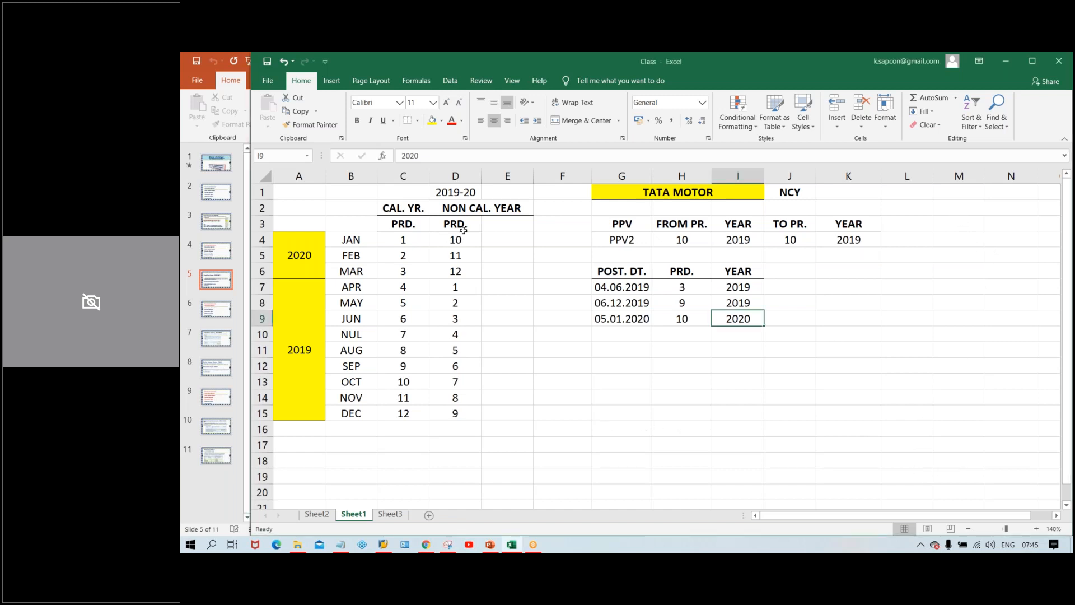
Add the heading YR. SHIFT. in F3, formatted bold with a bottom border
click(563, 222)
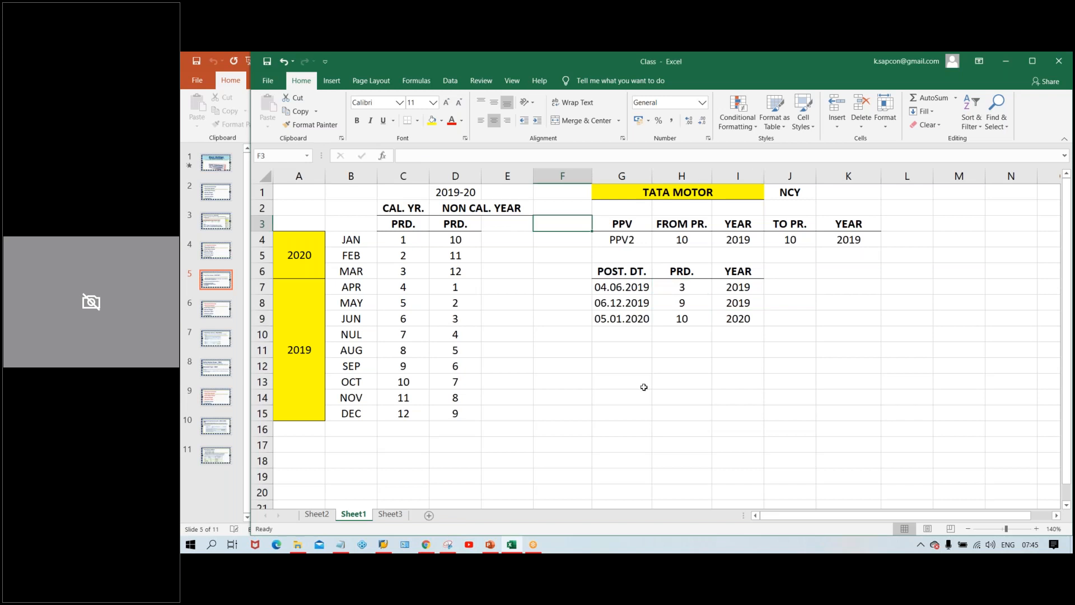
text(YR. S)
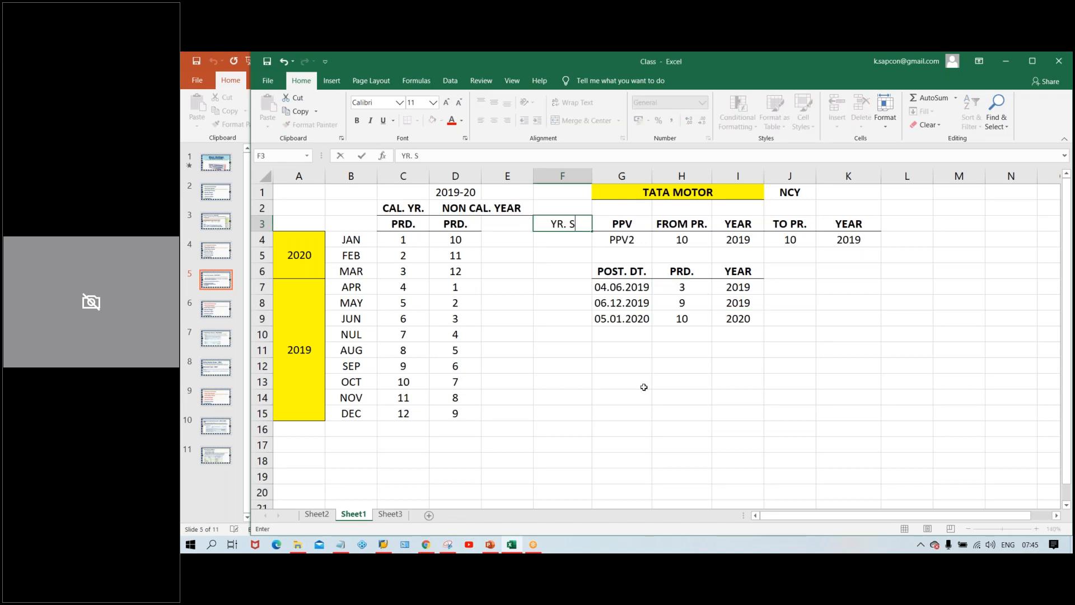
text(HIFT.)
key(Return)
click(577, 225)
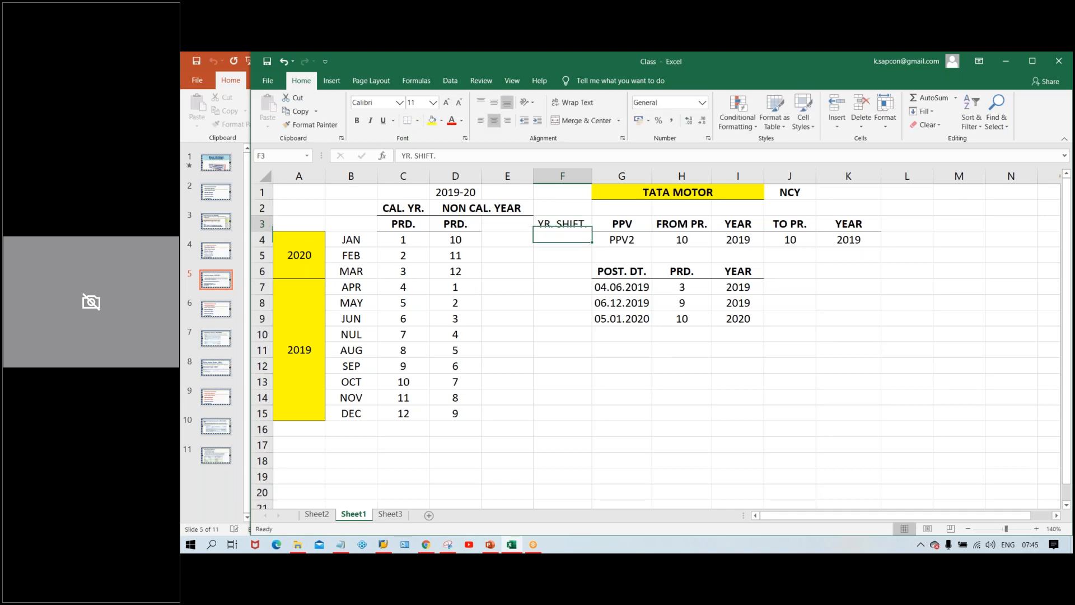
key(ctrl+b)
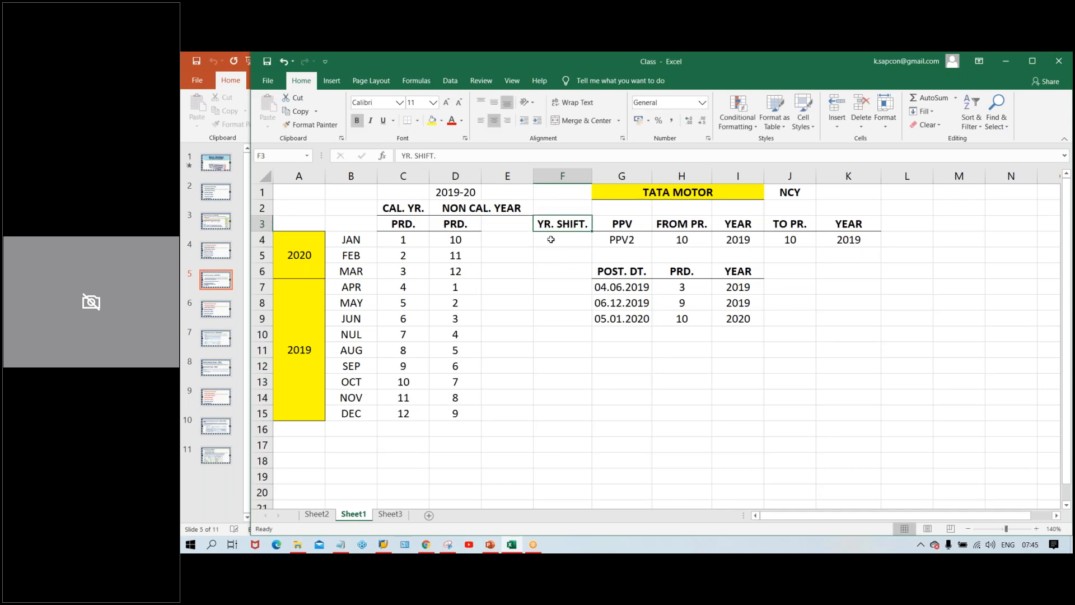
click(410, 122)
click(535, 284)
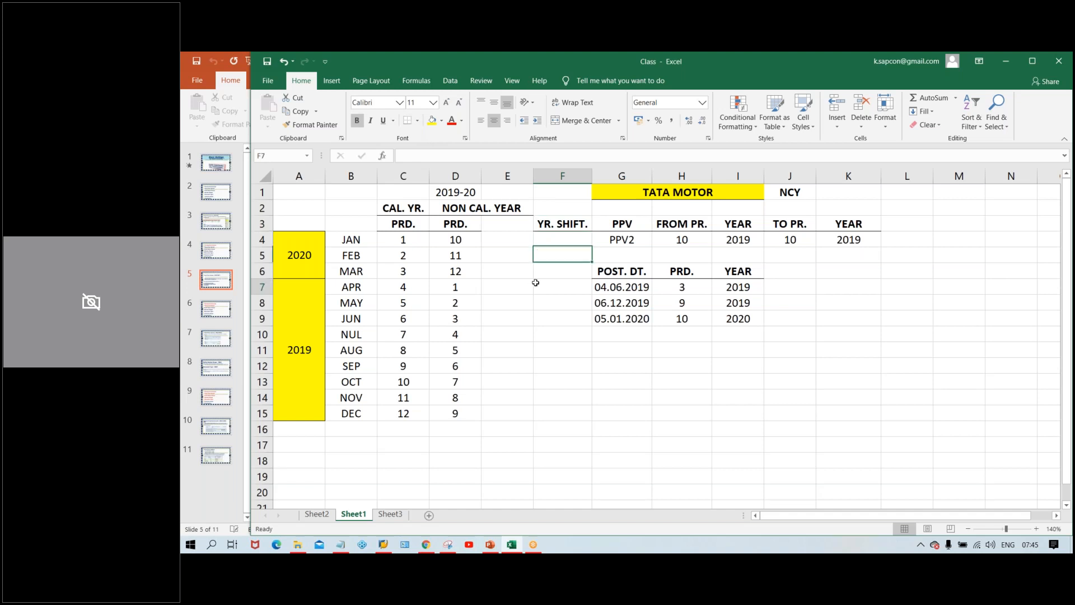
Review the year of the 05.01.2020 posting and compare the months APR to DEC with the 2019 posting dates in G7 and G8
click(559, 243)
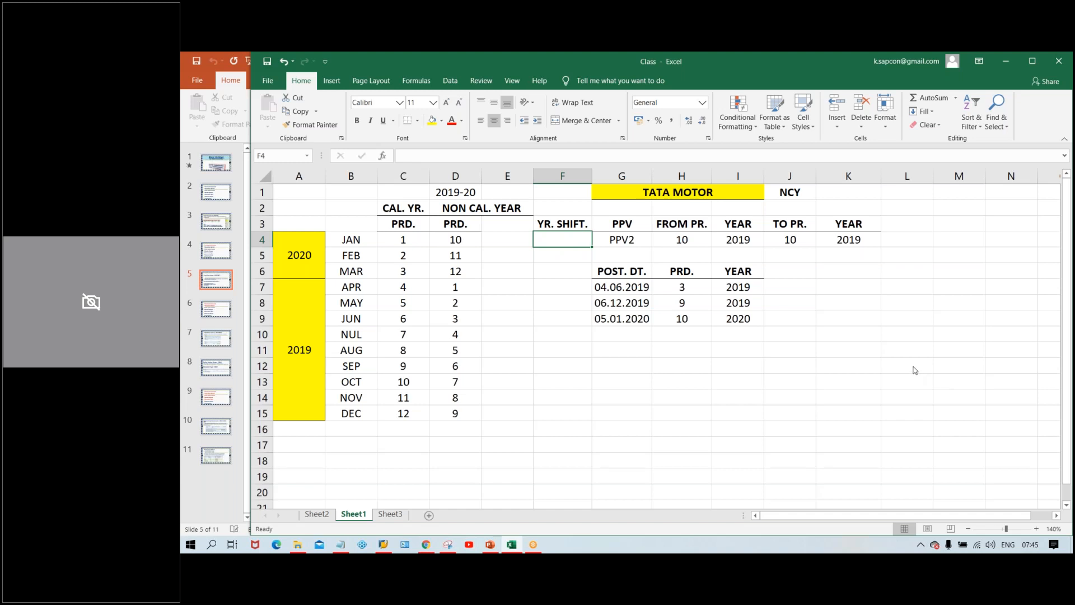
click(728, 369)
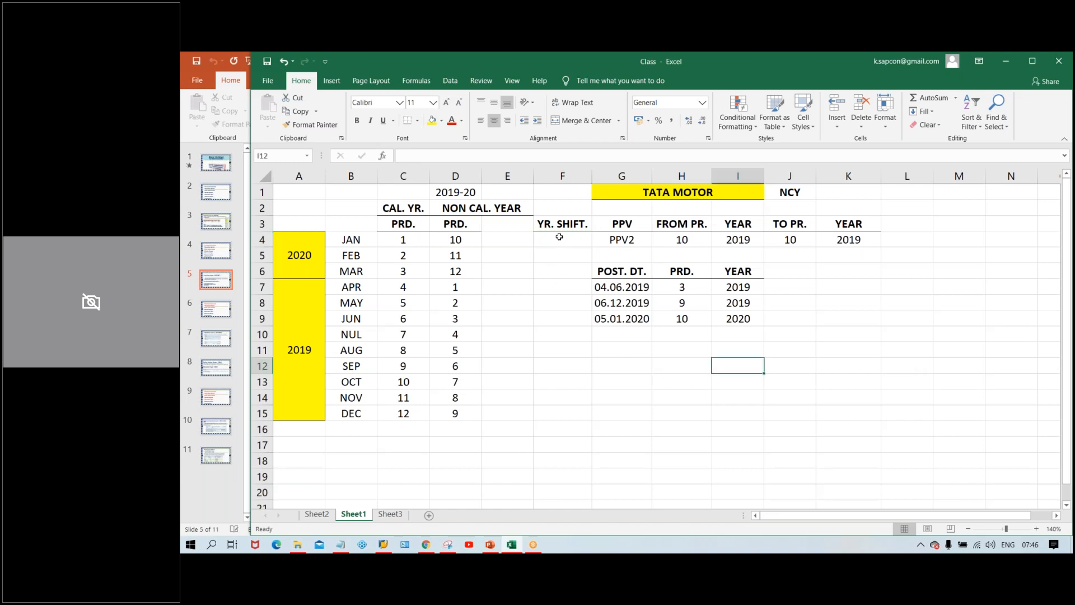
click(559, 237)
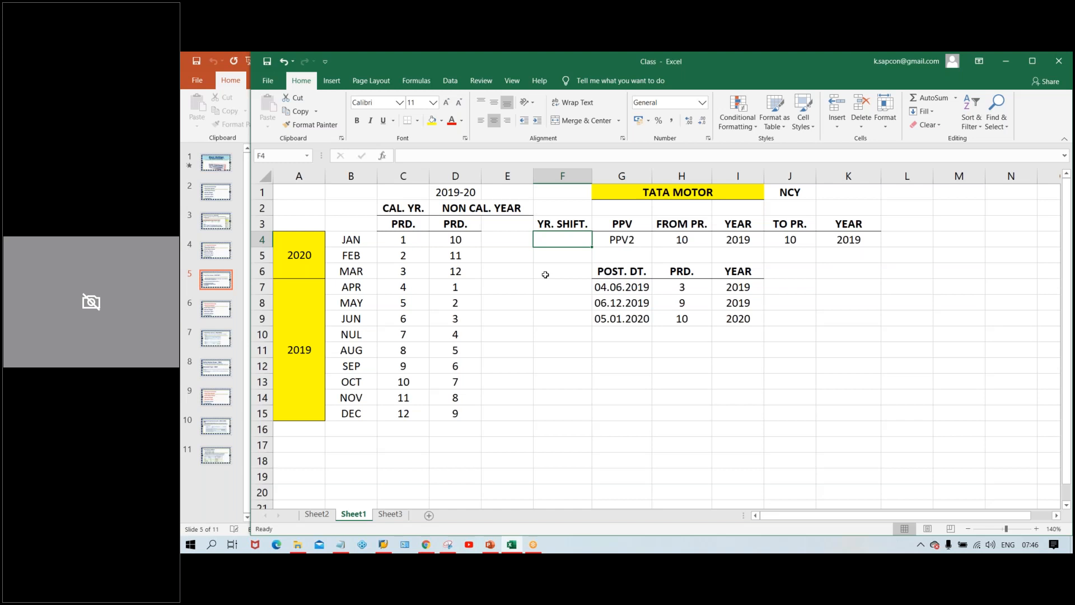
click(633, 322)
click(739, 319)
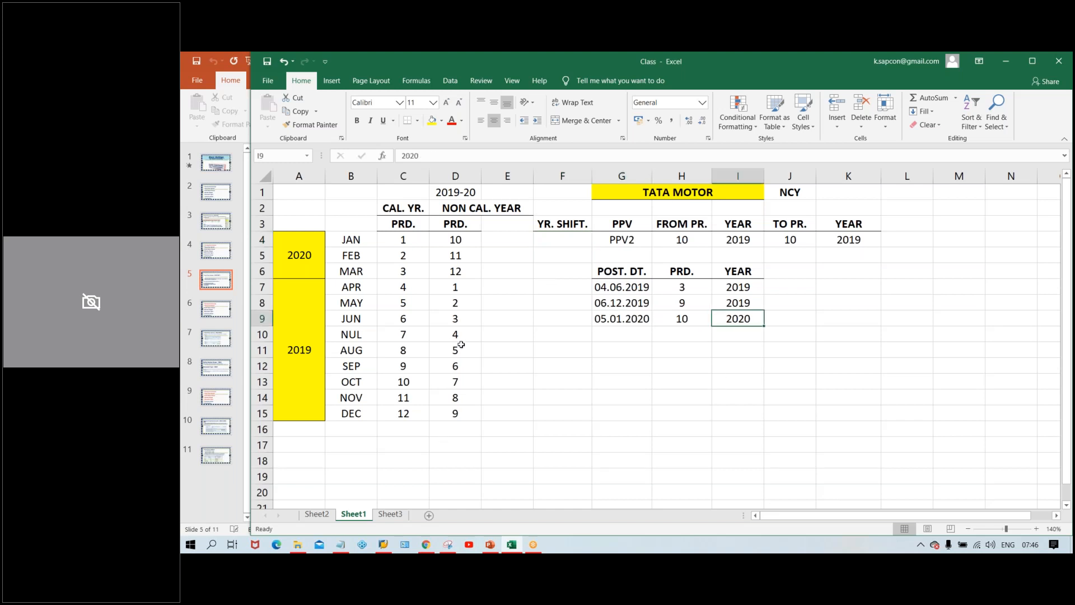
click(339, 286)
drag(340, 286, 343, 414)
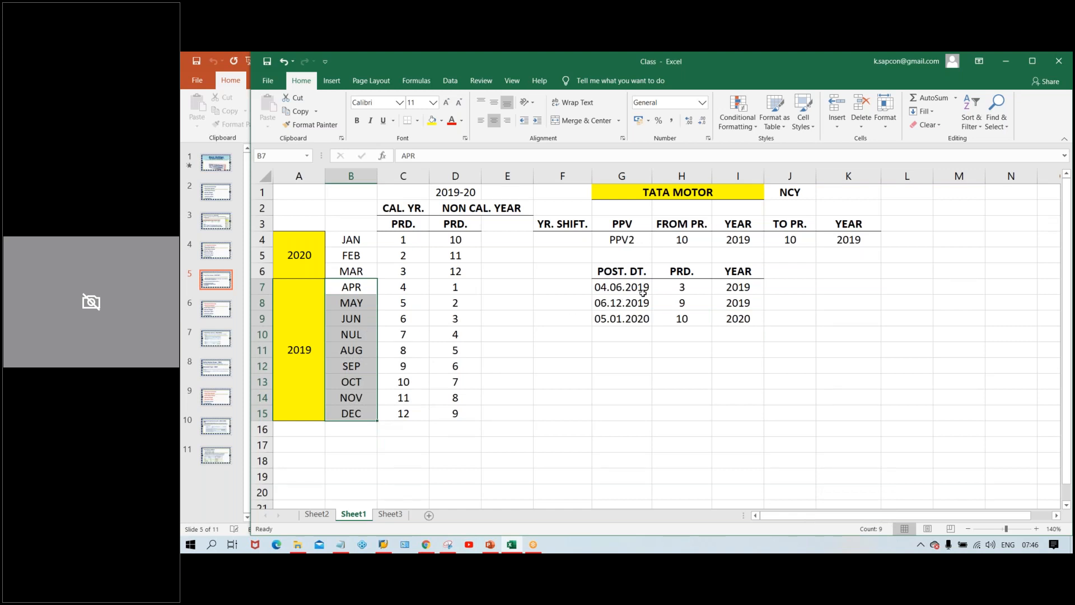
click(610, 287)
click(613, 301)
click(637, 289)
click(642, 302)
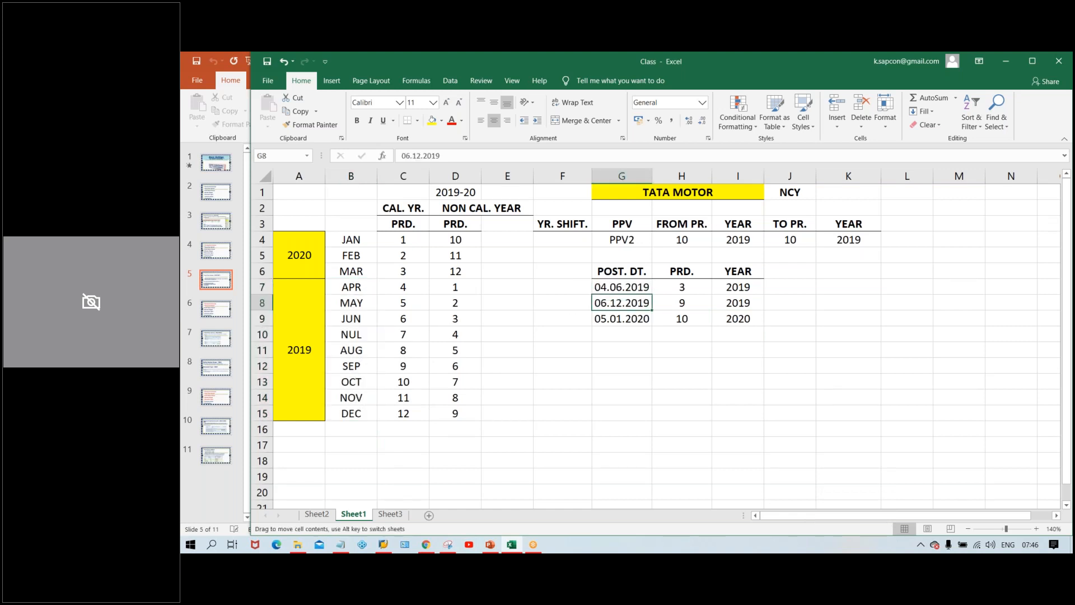
click(640, 288)
click(639, 302)
click(637, 289)
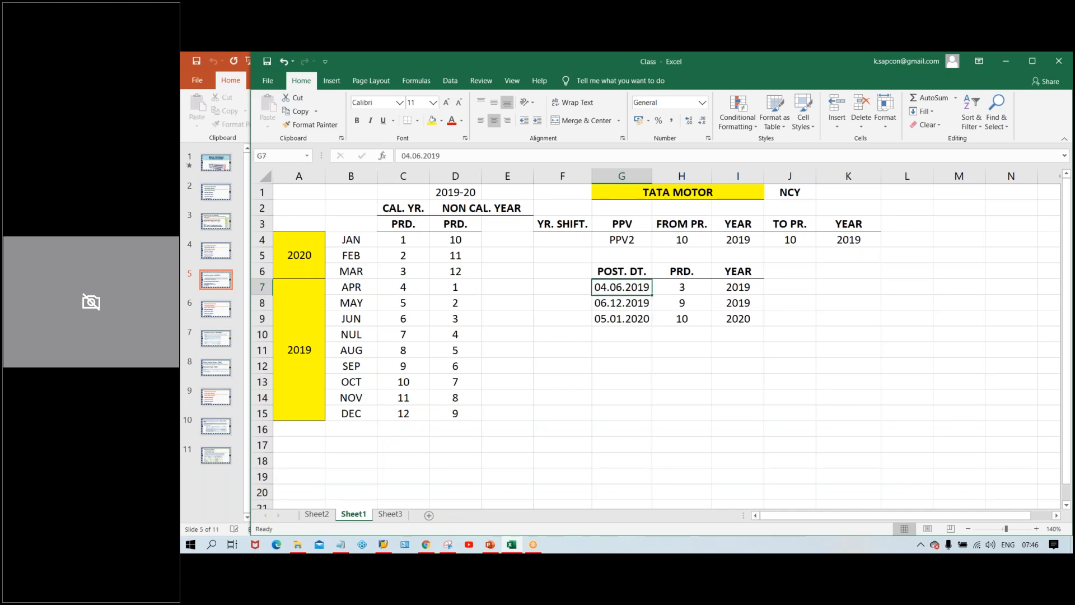
Enter a year shift of 0 for each month from APR to DEC in F7:F15
click(558, 283)
text(0)
key(Return)
text(0)
key(Return)
text(0)
key(Return)
text(0)
key(Return)
text(0)
key(Return)
text(0)
key(Return)
text(0)
key(Return)
text(0)
key(Return)
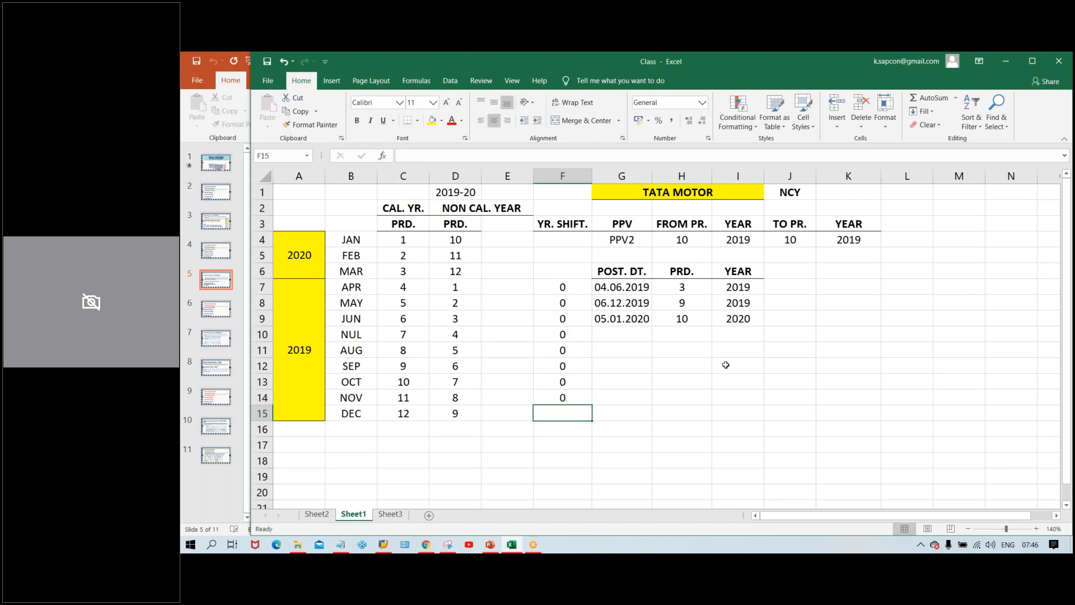
text(0)
key(Return)
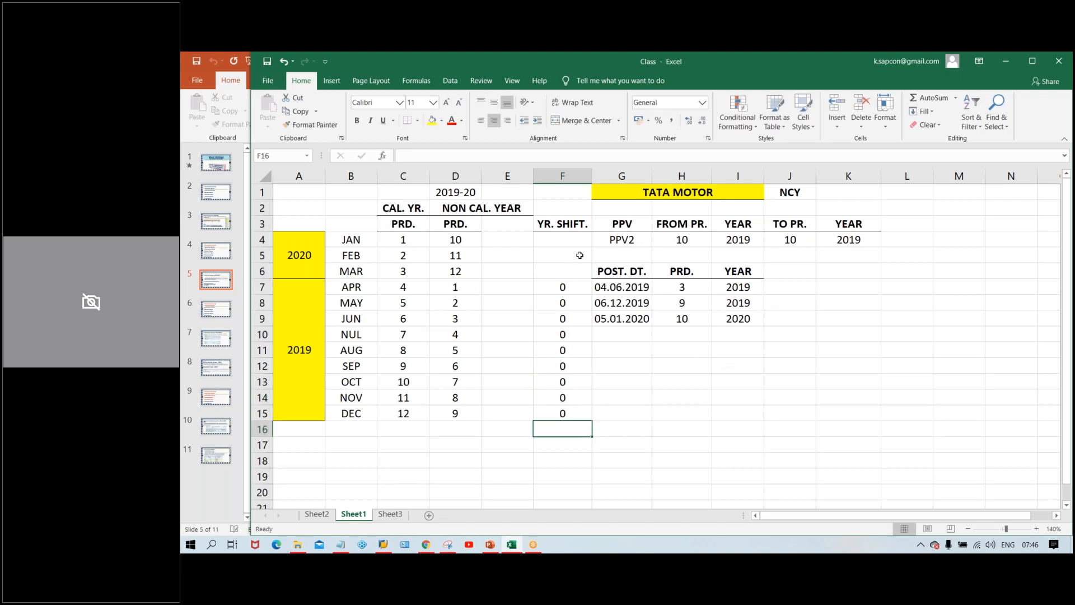
Enter a year shift of -1 for JAN, FEB and MAR in F4:F6
click(561, 240)
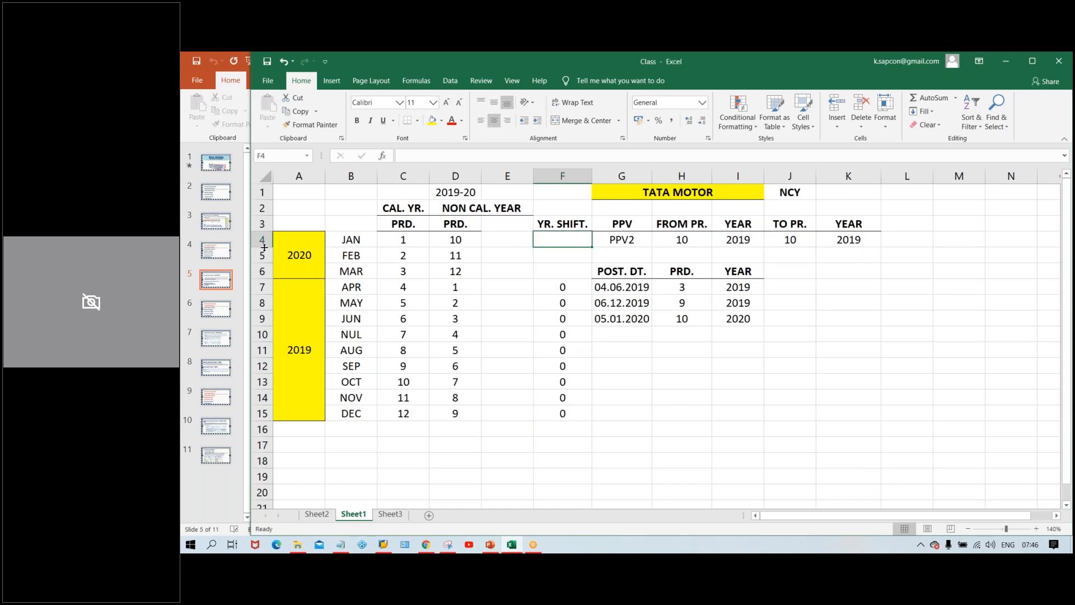
text(-1)
key(Return)
text(-1)
key(Return)
text(-1)
key(Return)
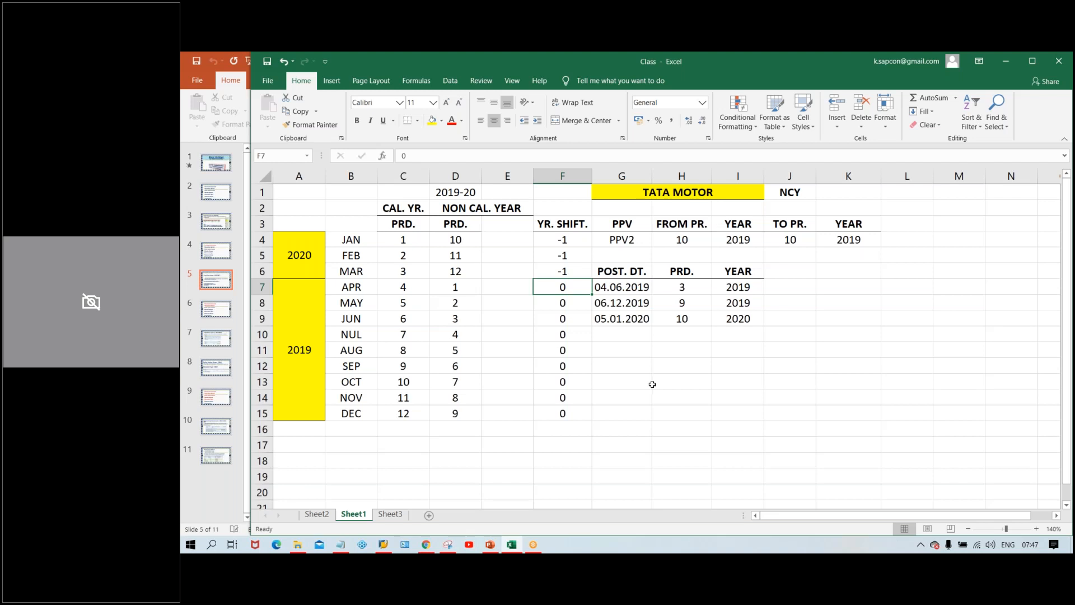
click(697, 318)
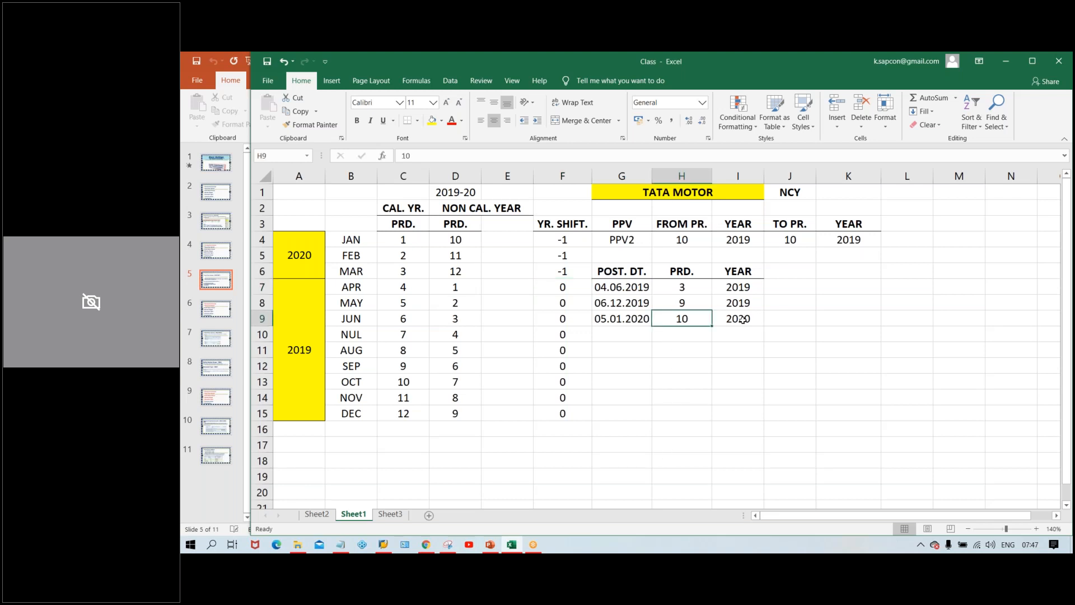
click(679, 241)
click(698, 319)
click(404, 237)
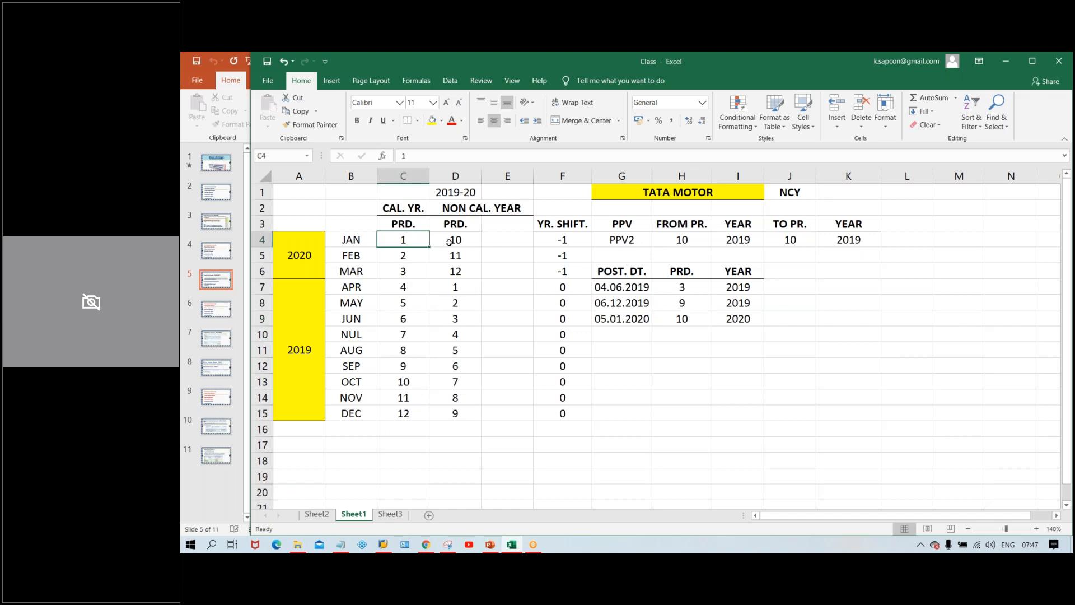
click(449, 242)
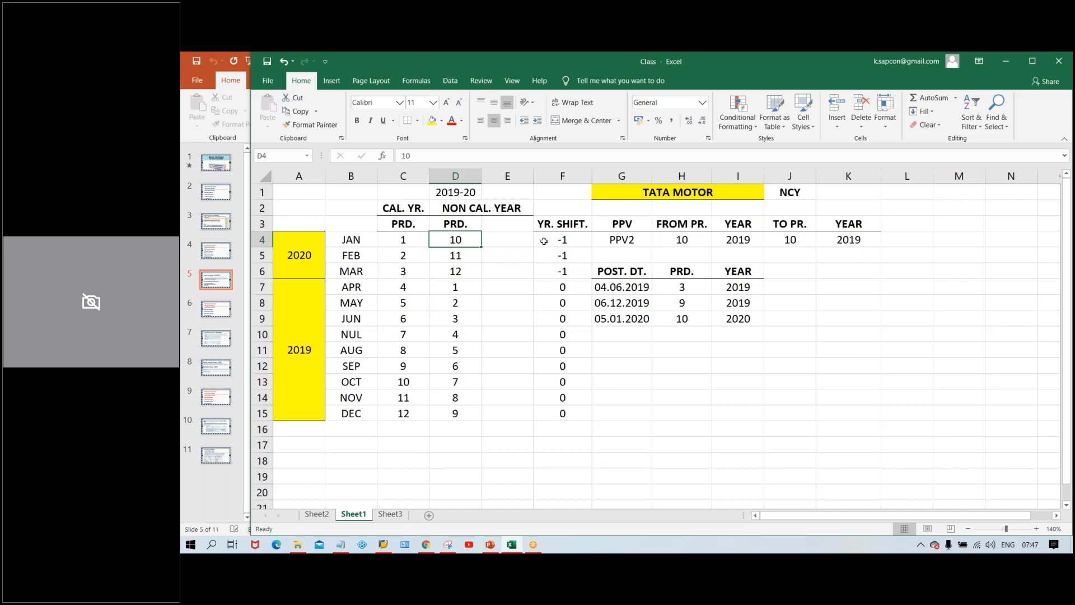
click(641, 320)
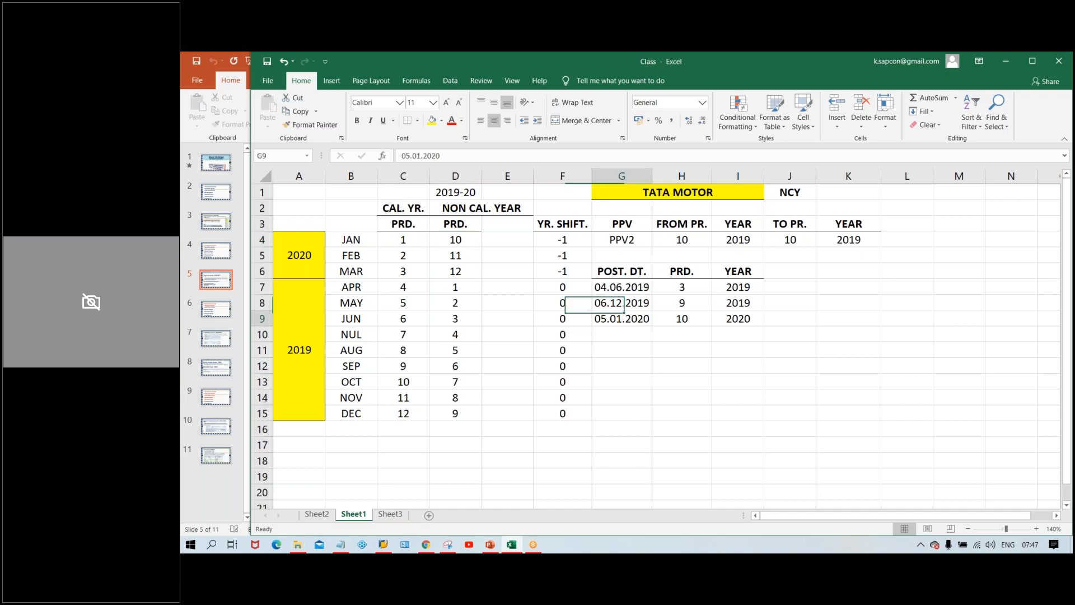
click(743, 323)
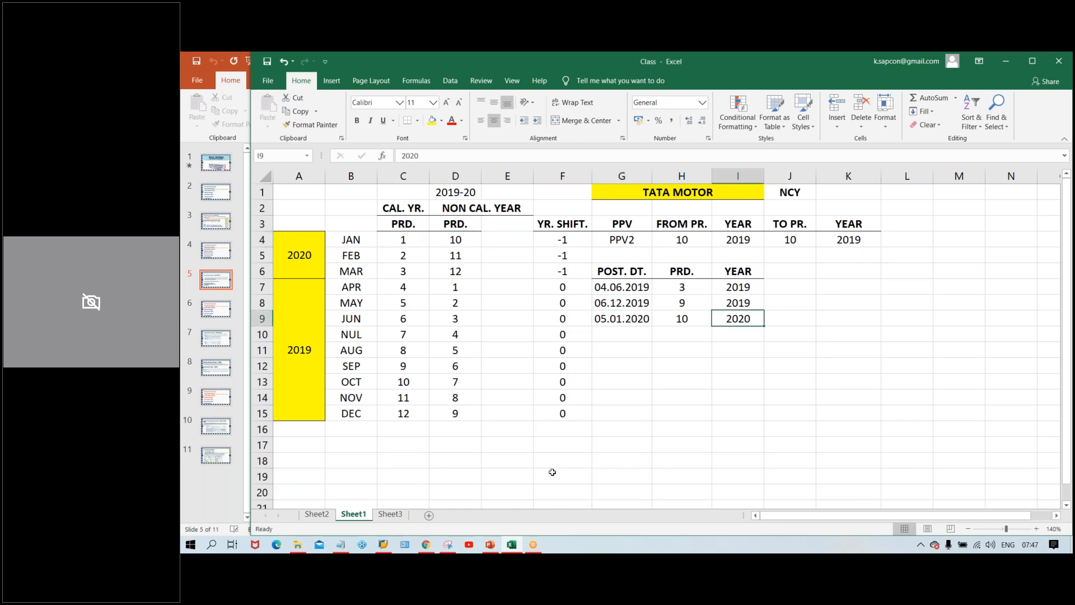
click(571, 223)
click(575, 242)
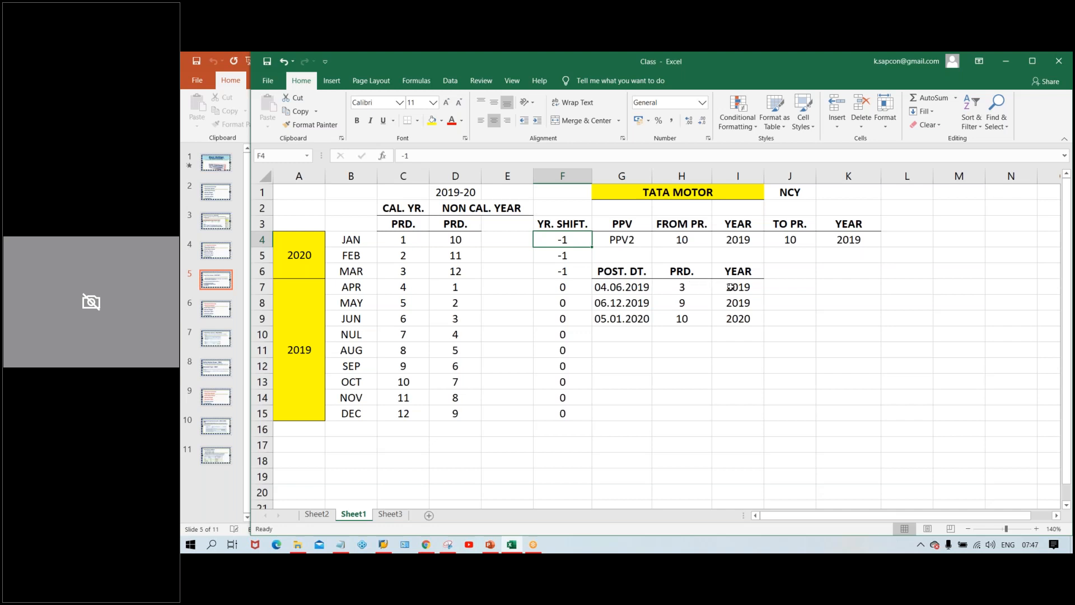
Apply the year shift to the 05.01.2020 posting by changing I9 to 2020-1 and entering 2019 in J9
click(747, 319)
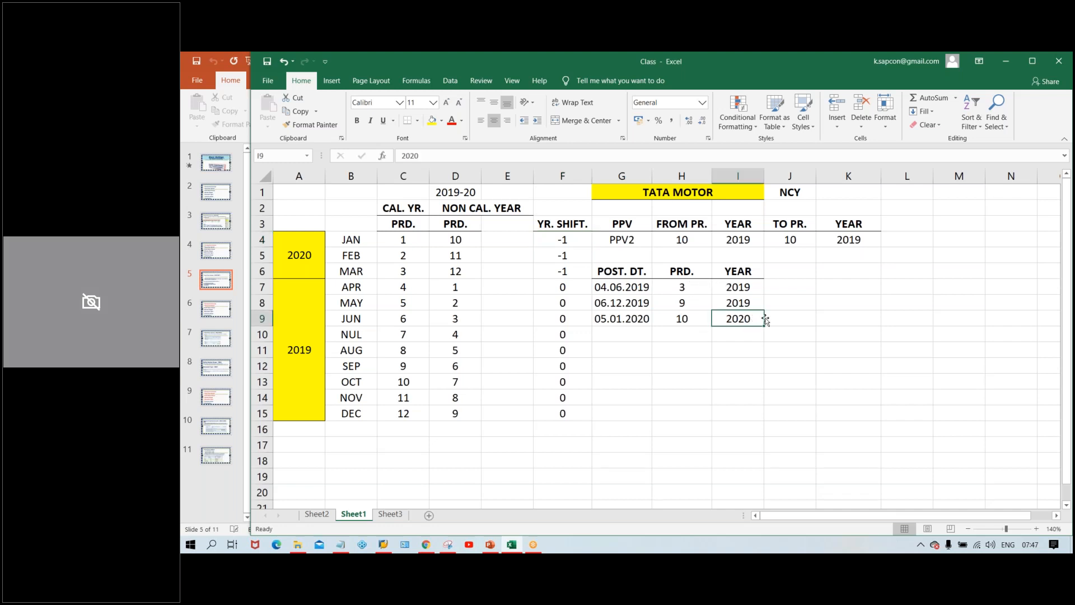
double_click(757, 319)
text(-1)
key(Return)
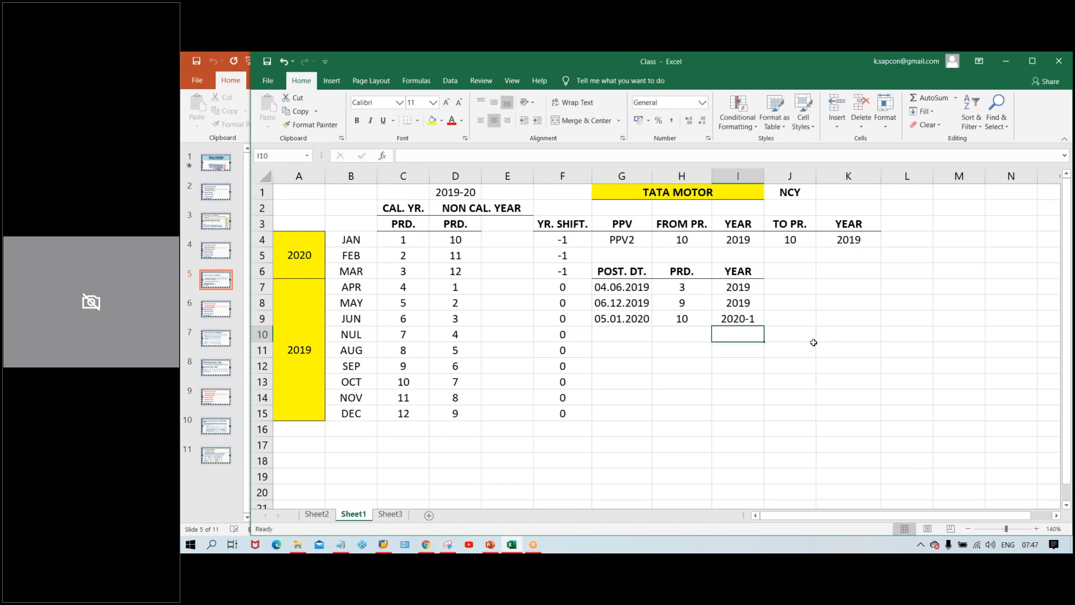
click(791, 320)
text(2019)
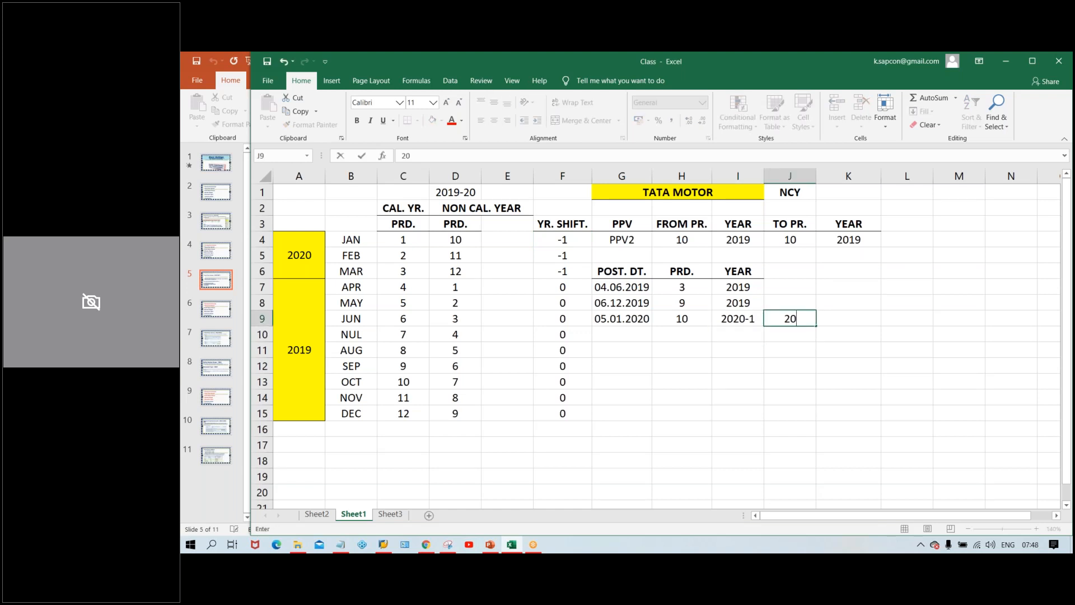
key(Return)
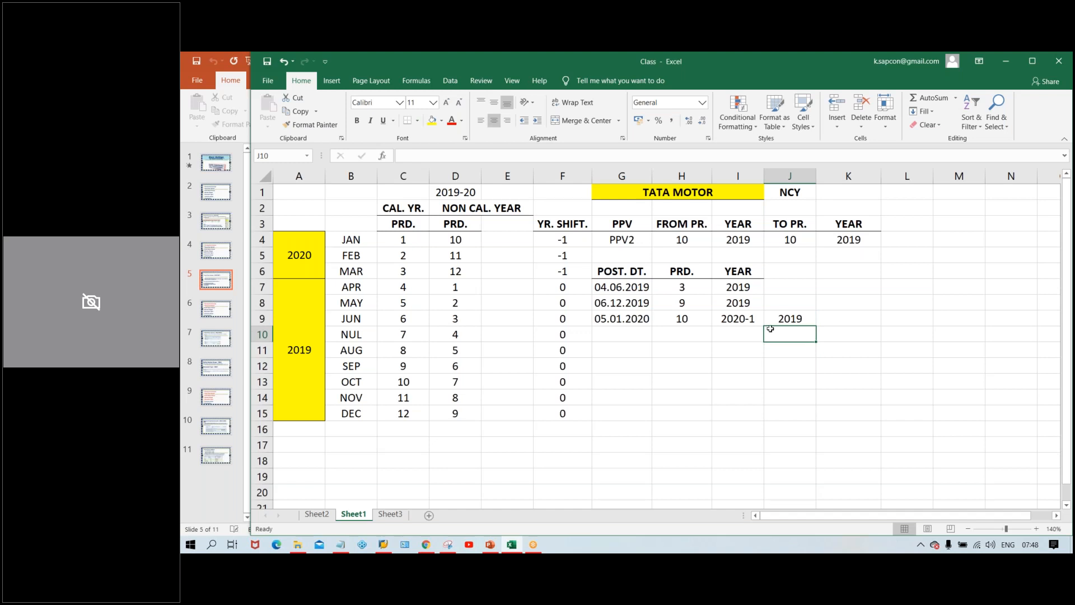
Compare the 05.01.2020 posting's shifted year with January's year shift and the PPV2 year, and review the non-calendar period and year shift columns
click(737, 323)
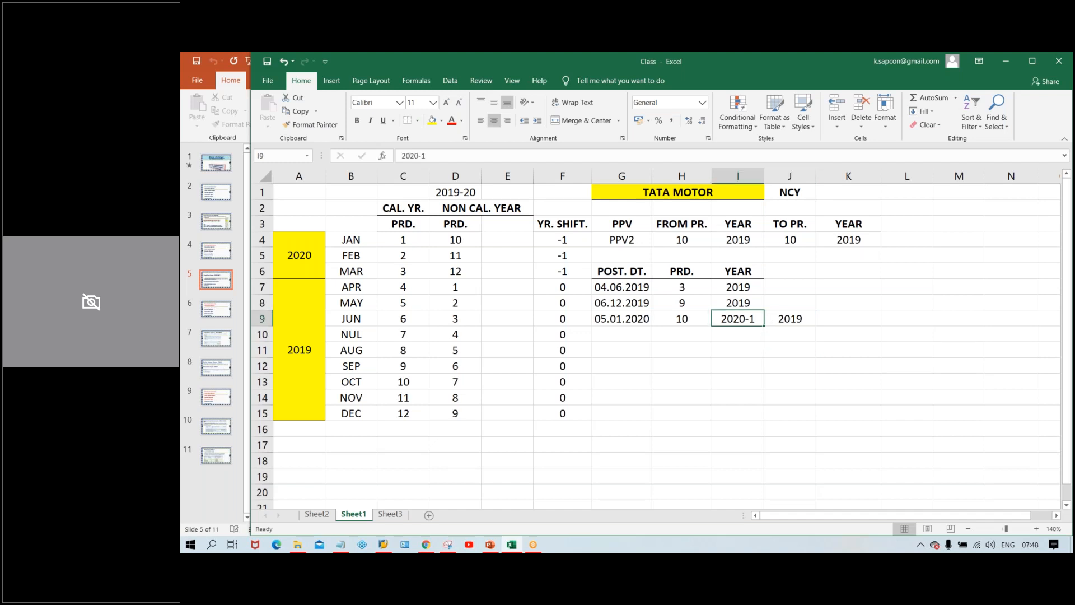
click(555, 239)
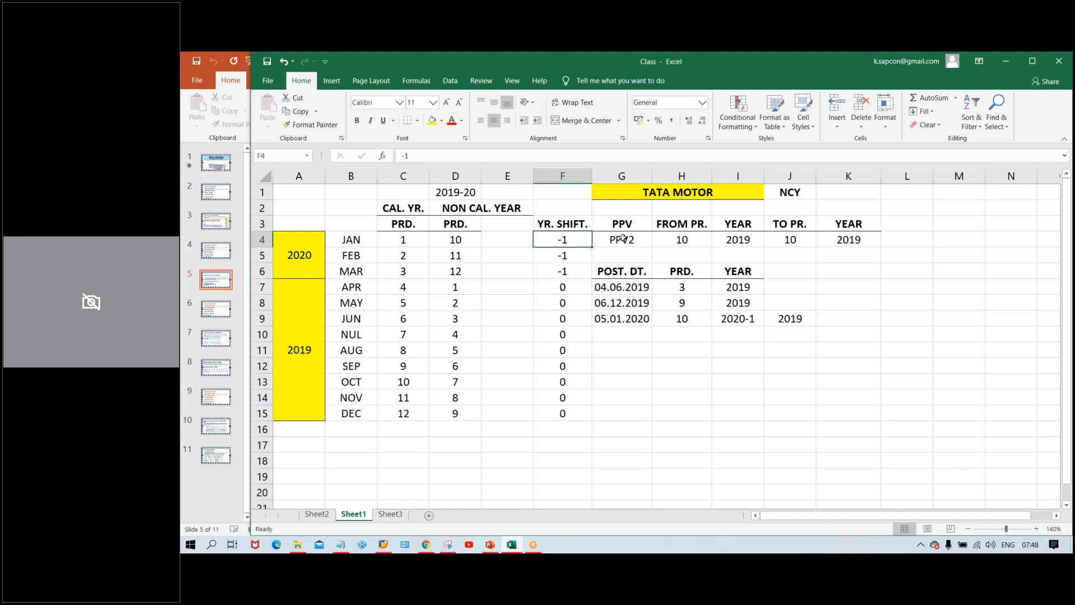
click(792, 320)
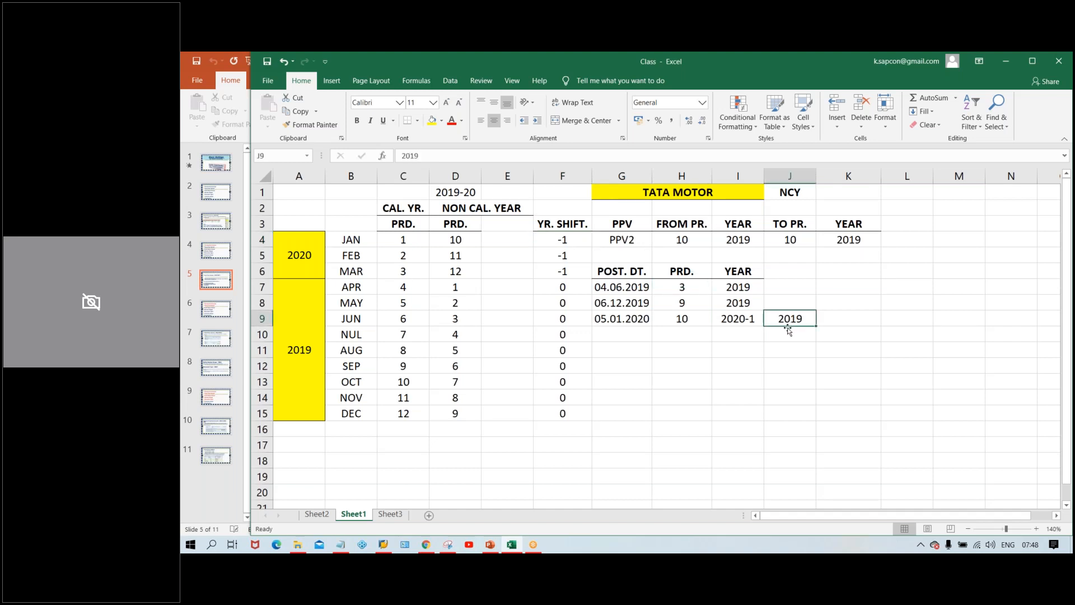
click(744, 234)
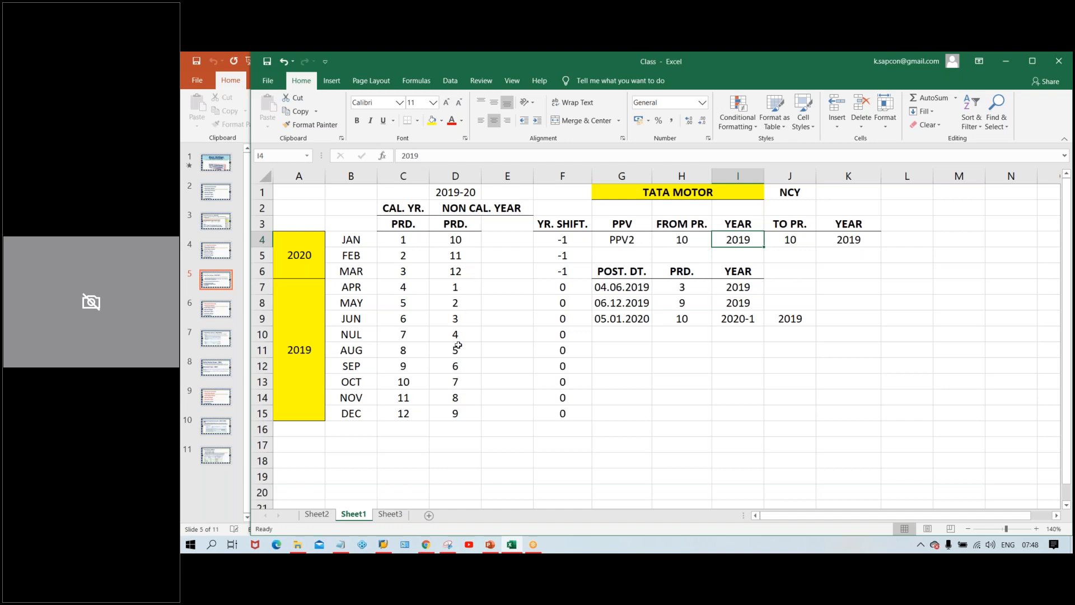
click(467, 242)
drag(468, 242, 442, 421)
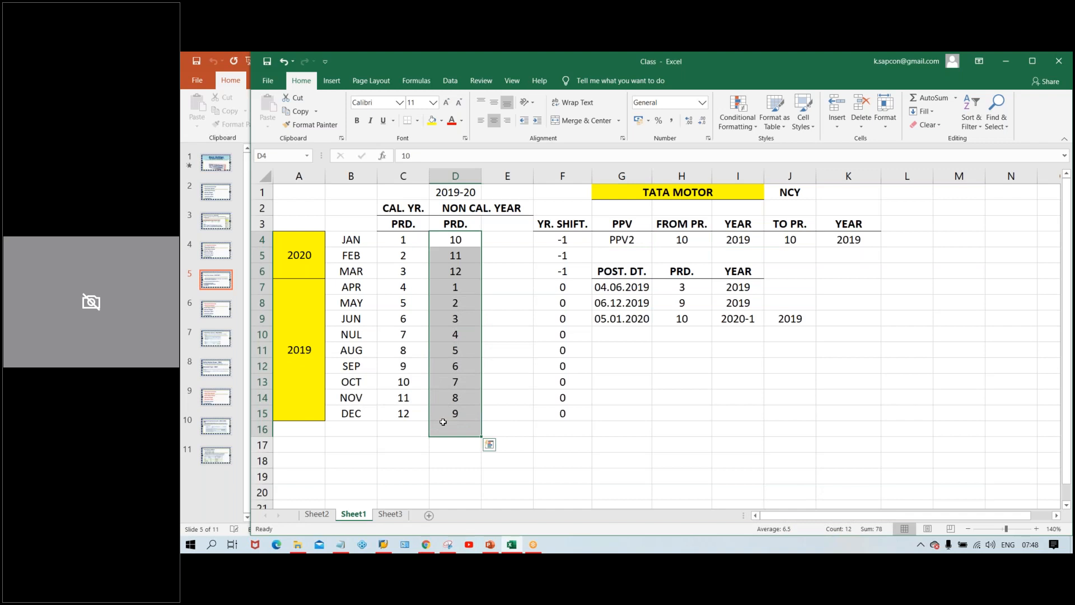
click(756, 444)
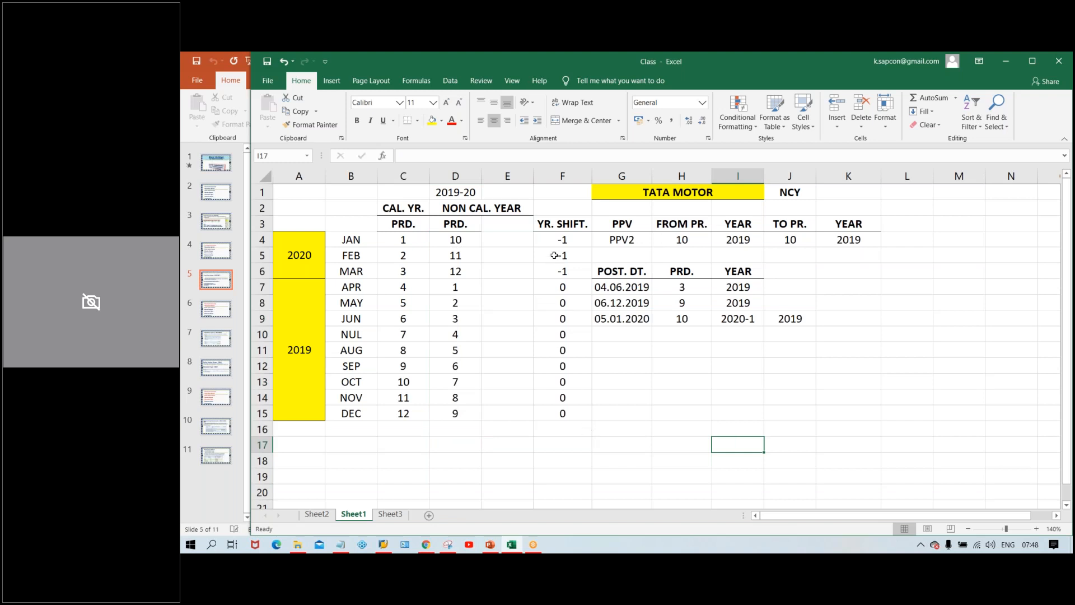
click(571, 237)
drag(574, 256, 567, 415)
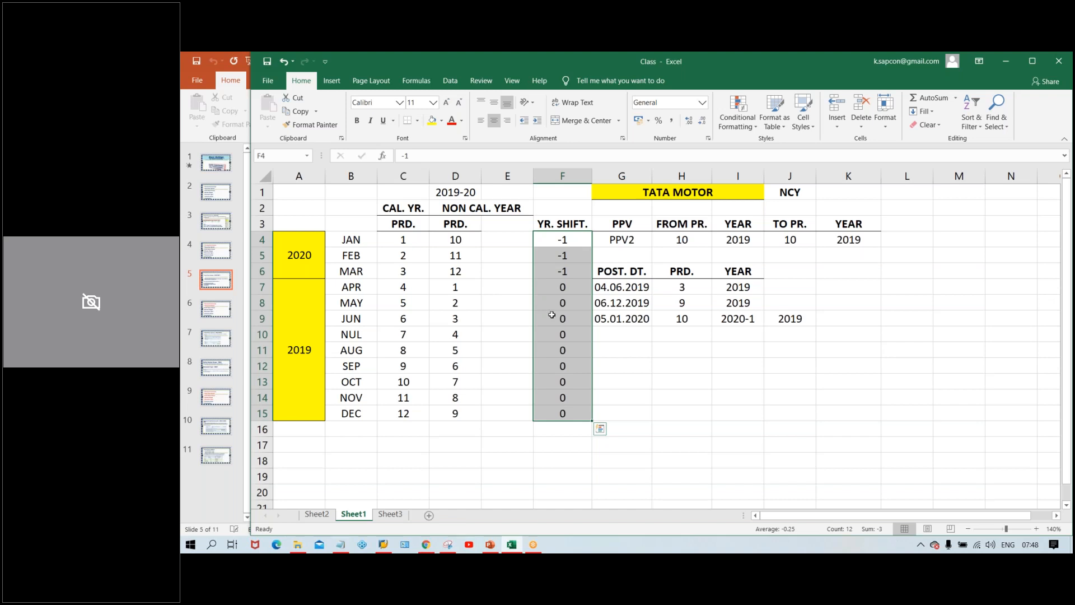
drag(562, 239, 564, 424)
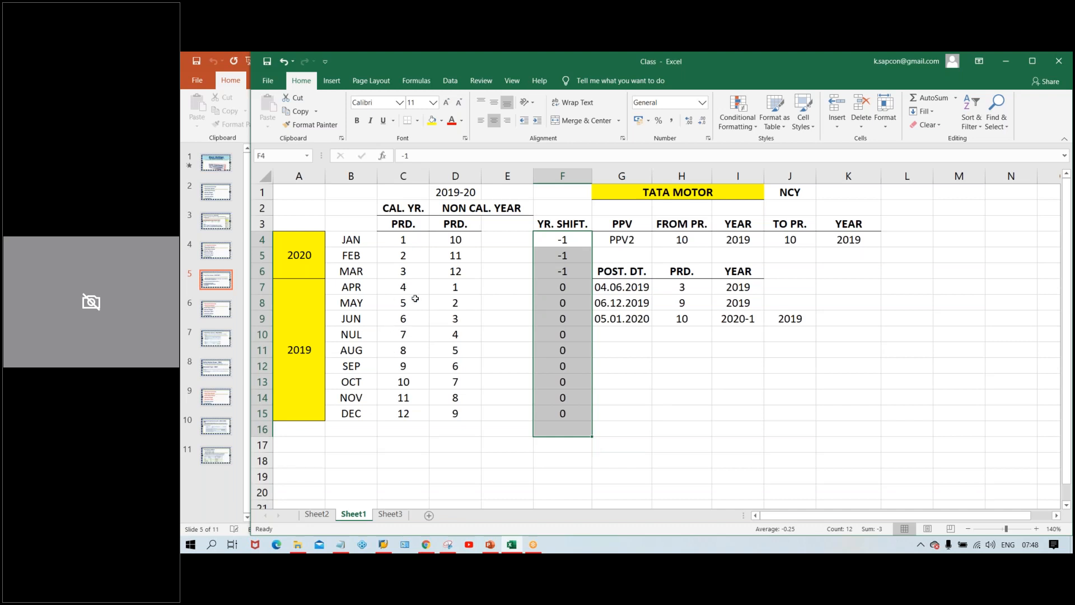
click(616, 285)
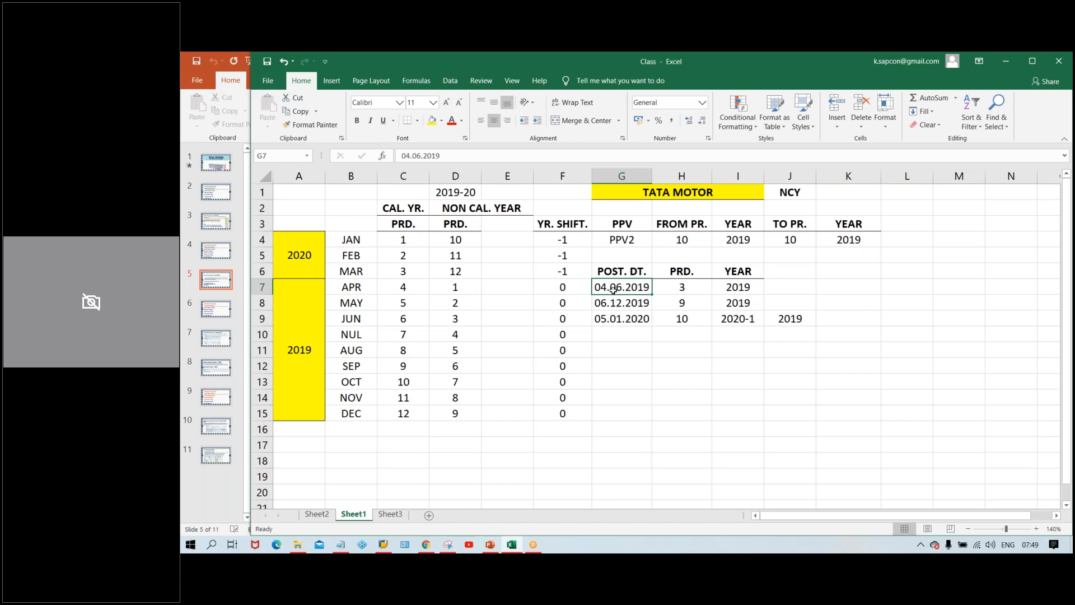
click(413, 317)
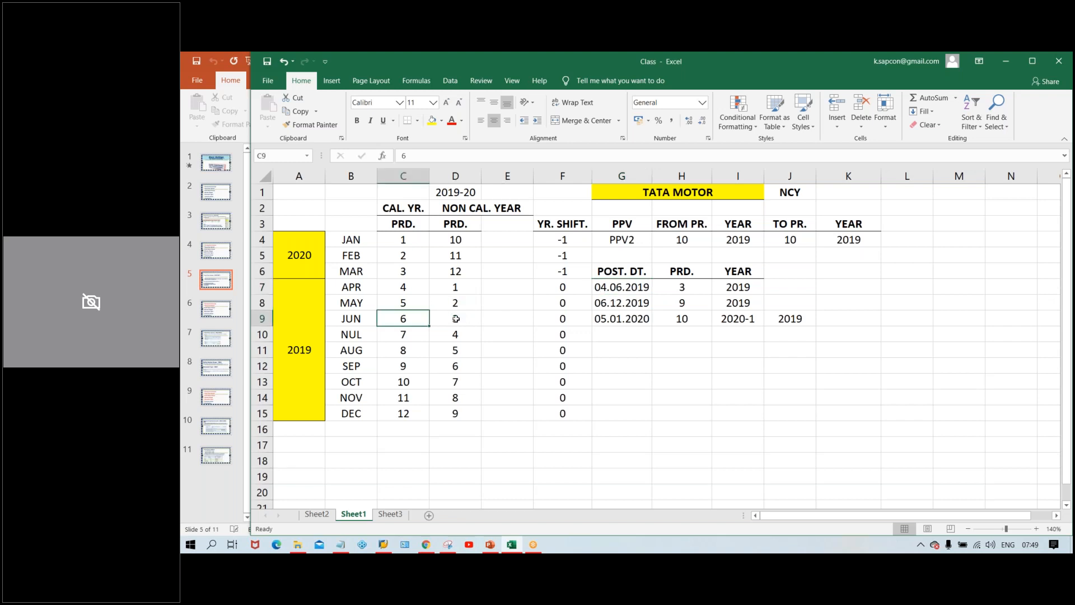
click(456, 319)
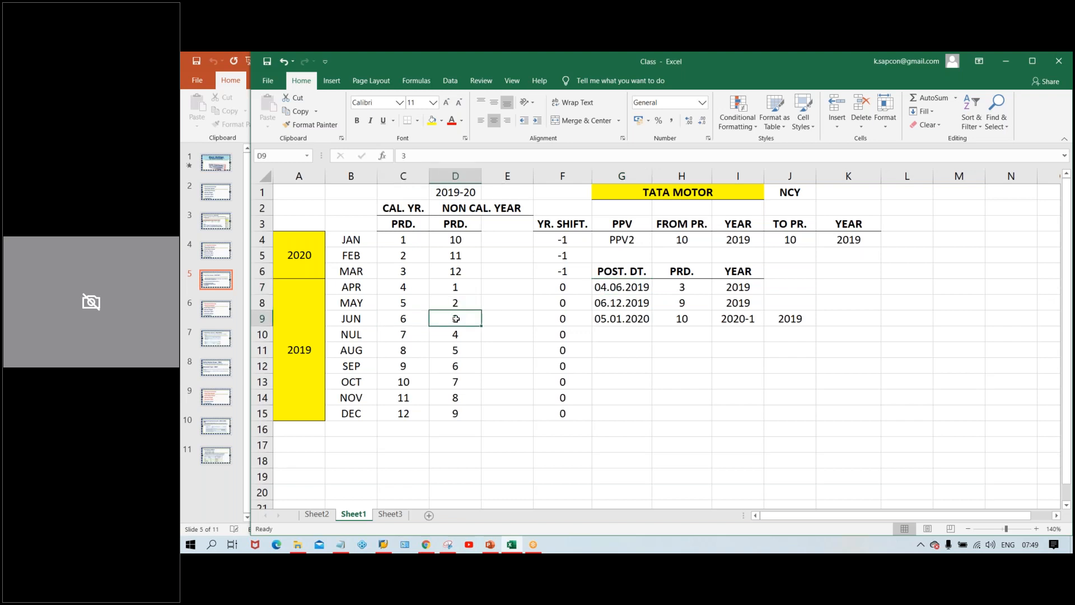
click(685, 283)
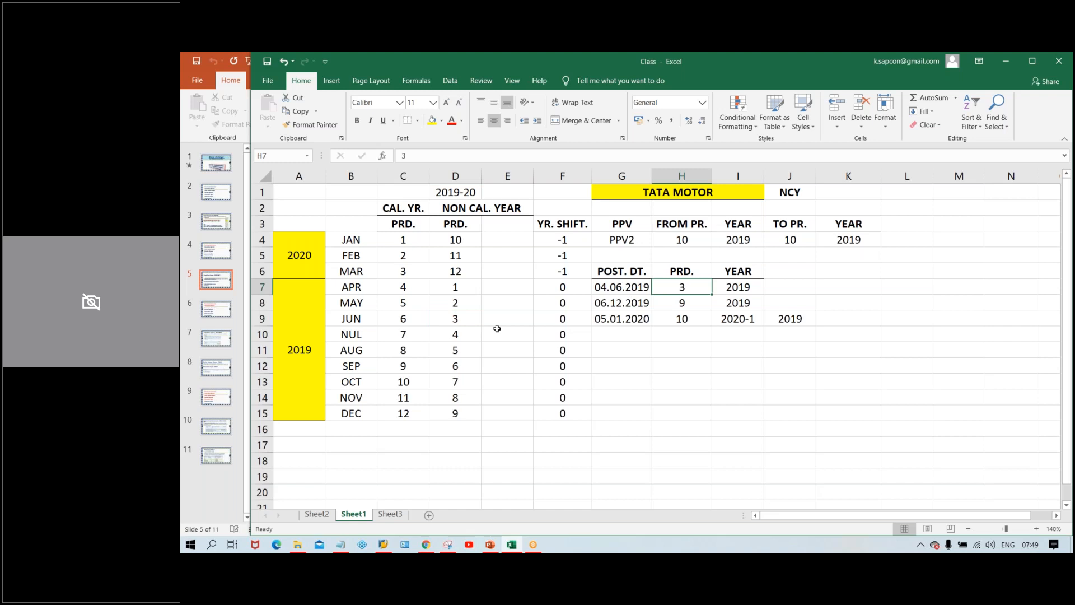
click(645, 287)
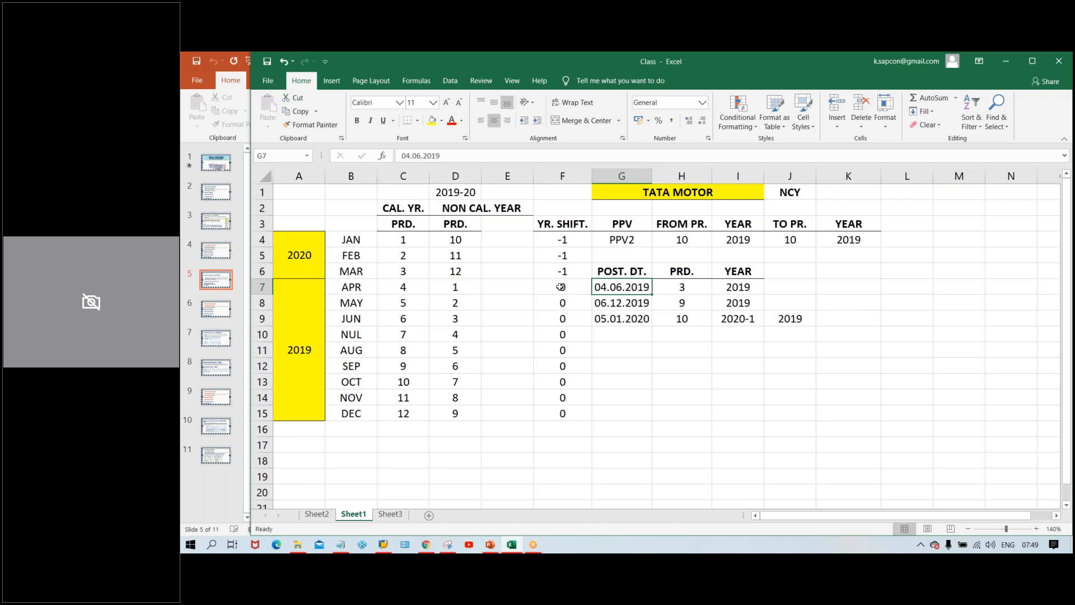
drag(560, 286, 552, 413)
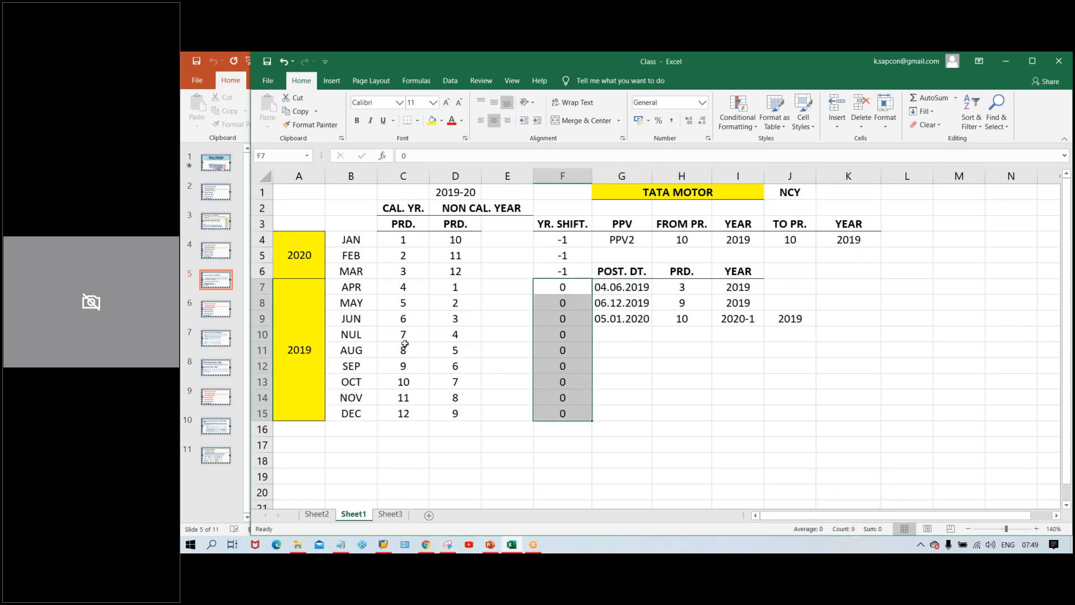
drag(409, 318, 576, 320)
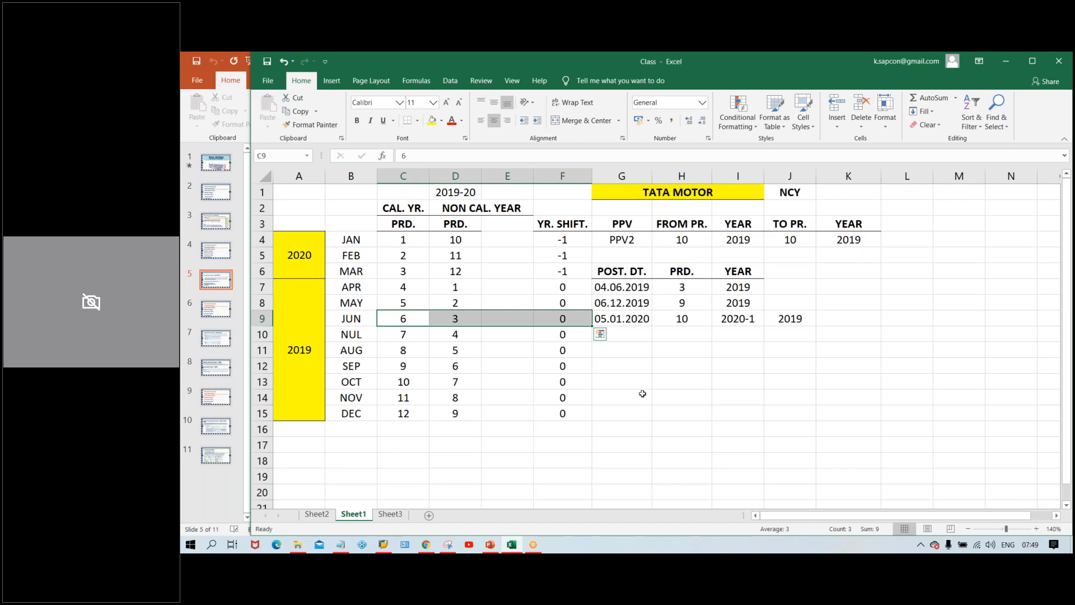
Apply the year shift to the 06.12.2019 posting by changing I8 to 2019+0 and entering 2019 in J8
double_click(759, 309)
text(+0)
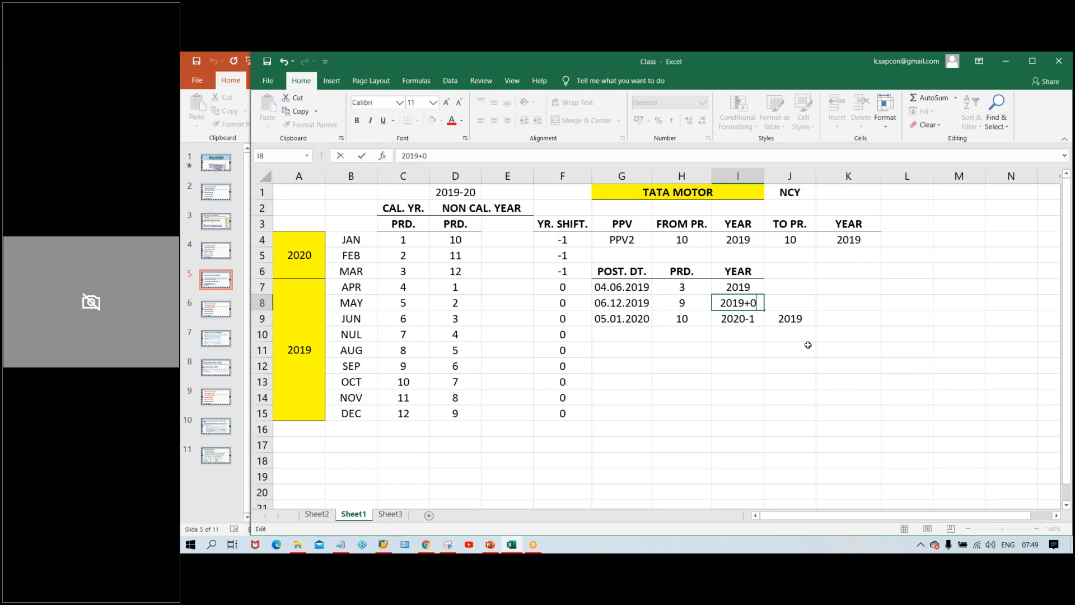
key(Return)
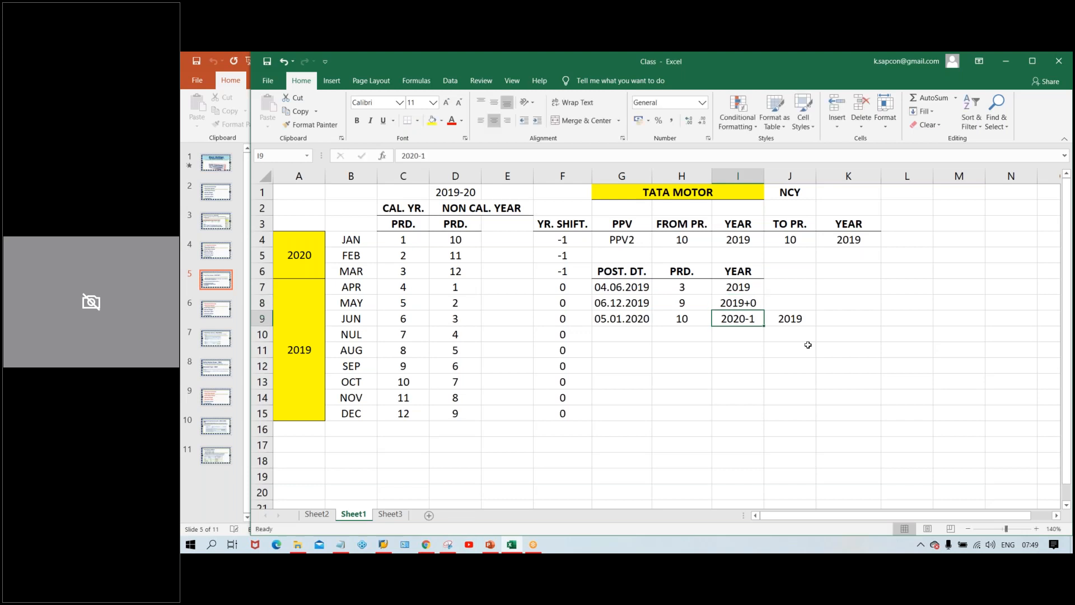
click(784, 305)
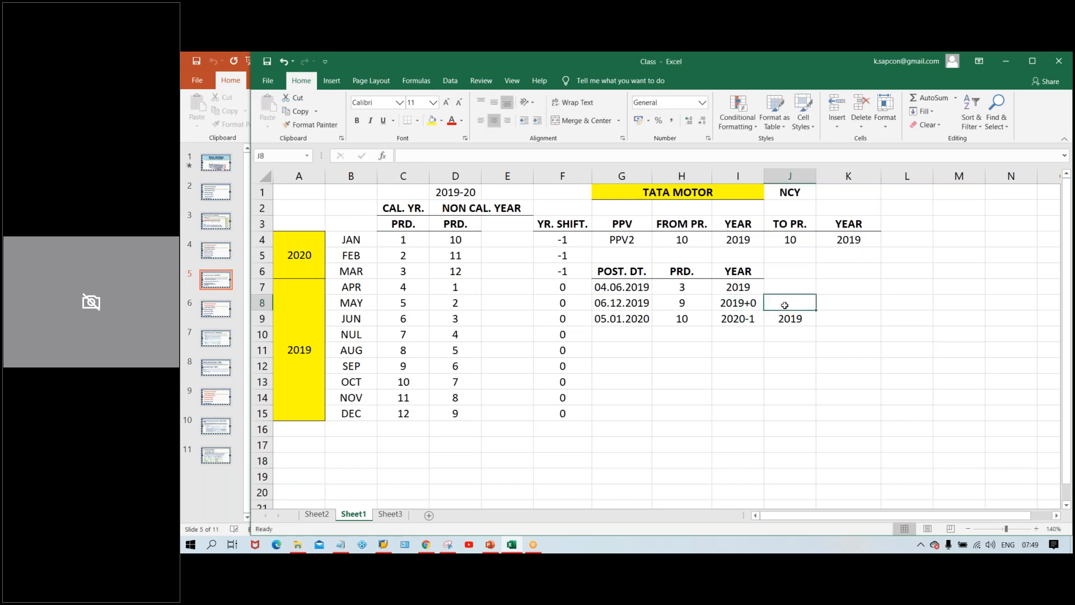
text(201+9)
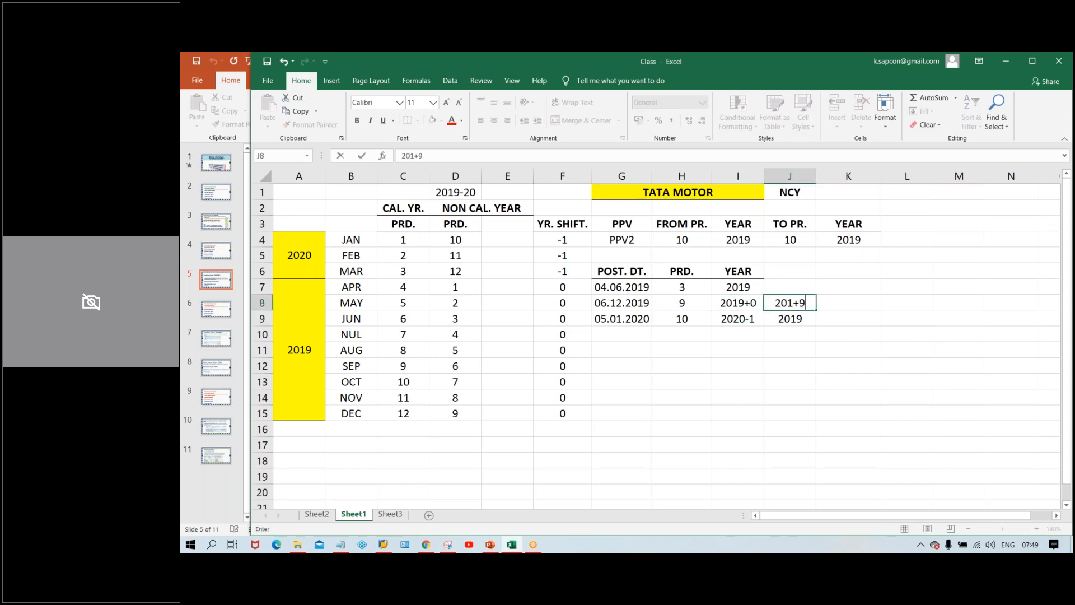
key(BackSpace)
key(BackSpace)
text(9)
key(Return)
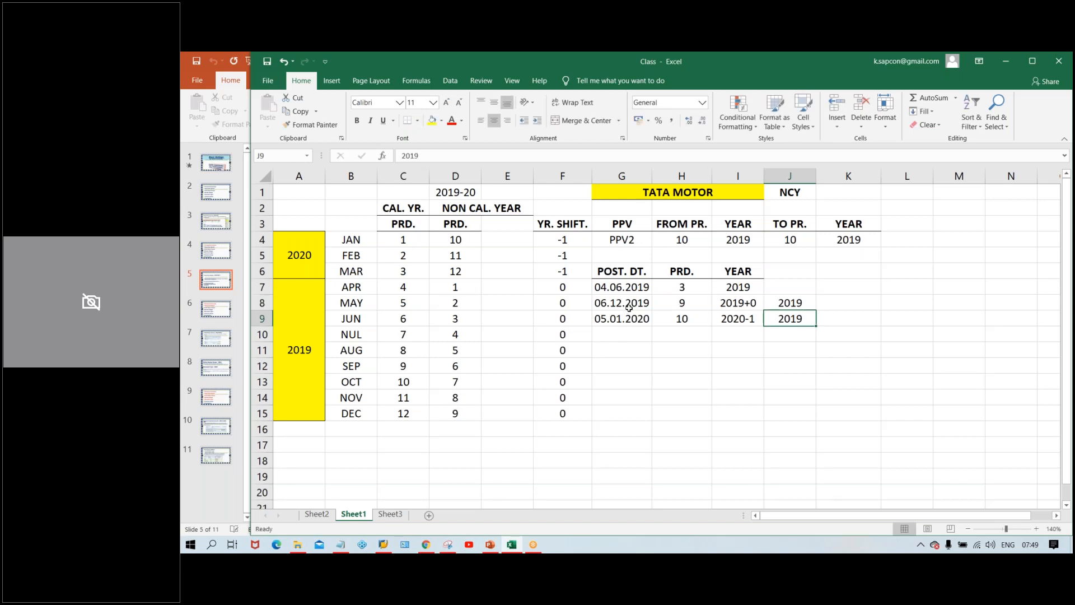
Copy the 2019+0 entry from I8 to I7 for the 04.06.2019 posting and enter 2019 in J7
click(756, 299)
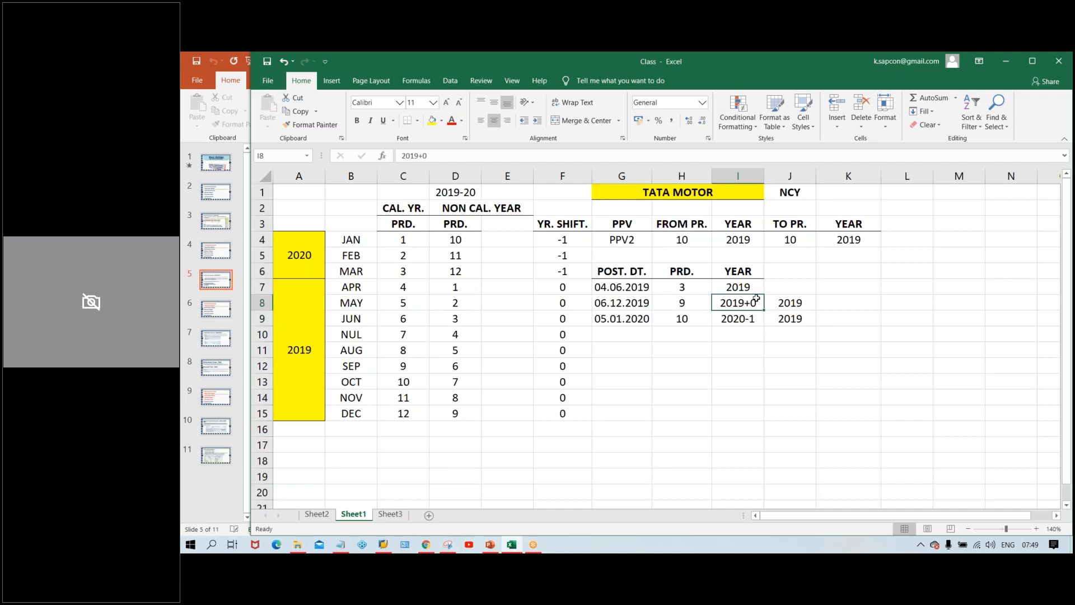
key(ctrl+c)
click(753, 287)
key(ctrl+v)
click(800, 282)
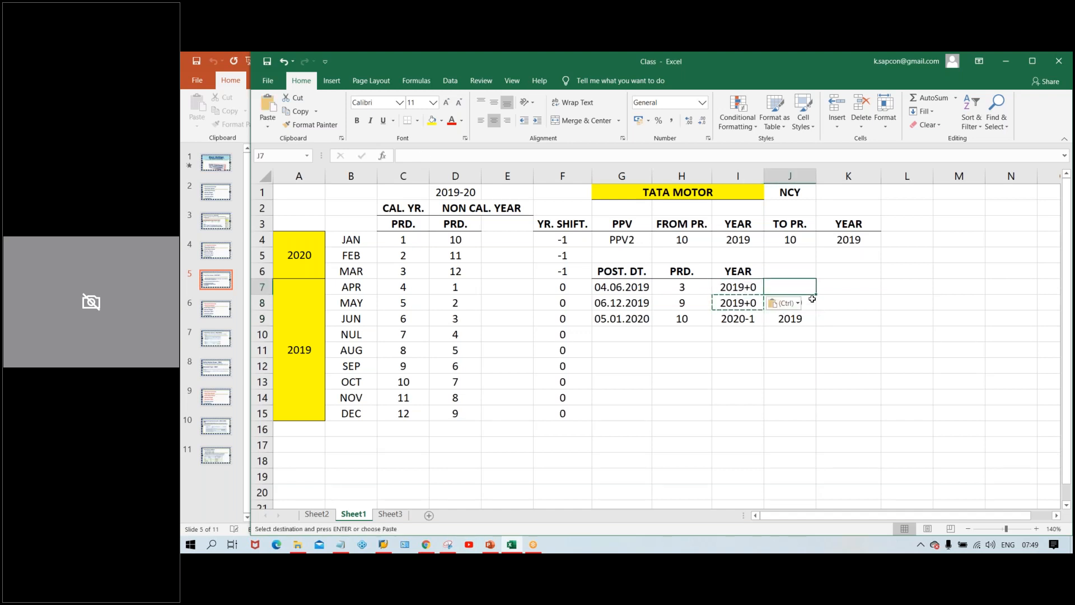
text(2019)
key(Return)
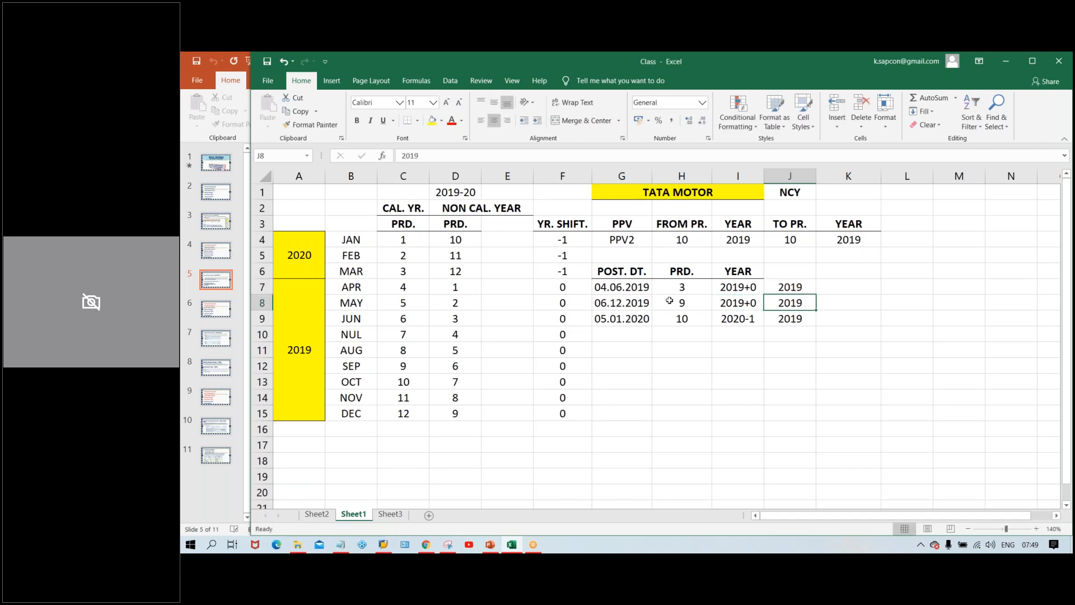
click(418, 413)
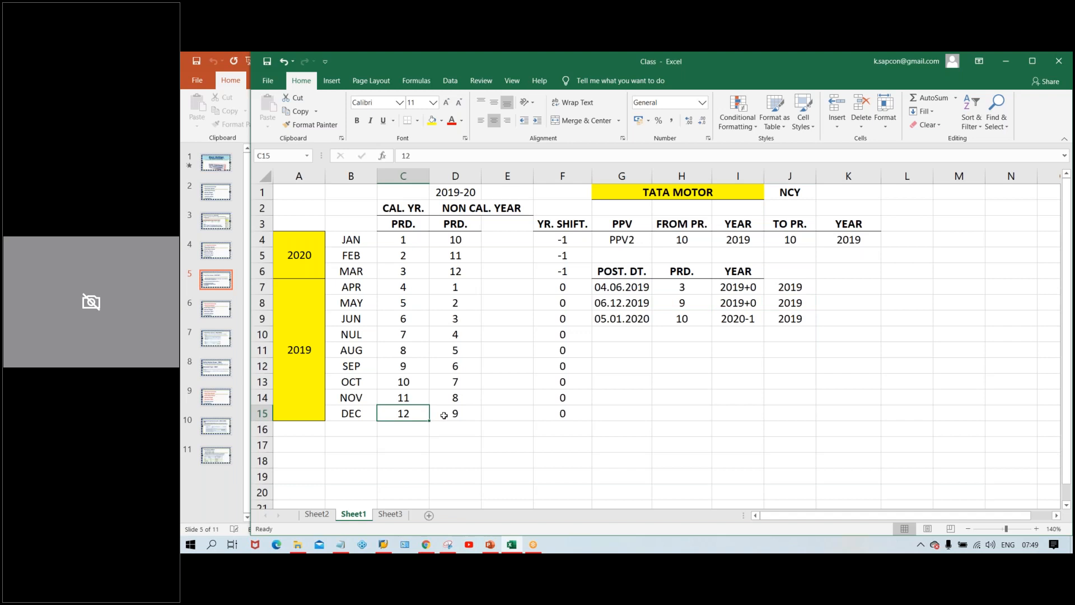
click(447, 415)
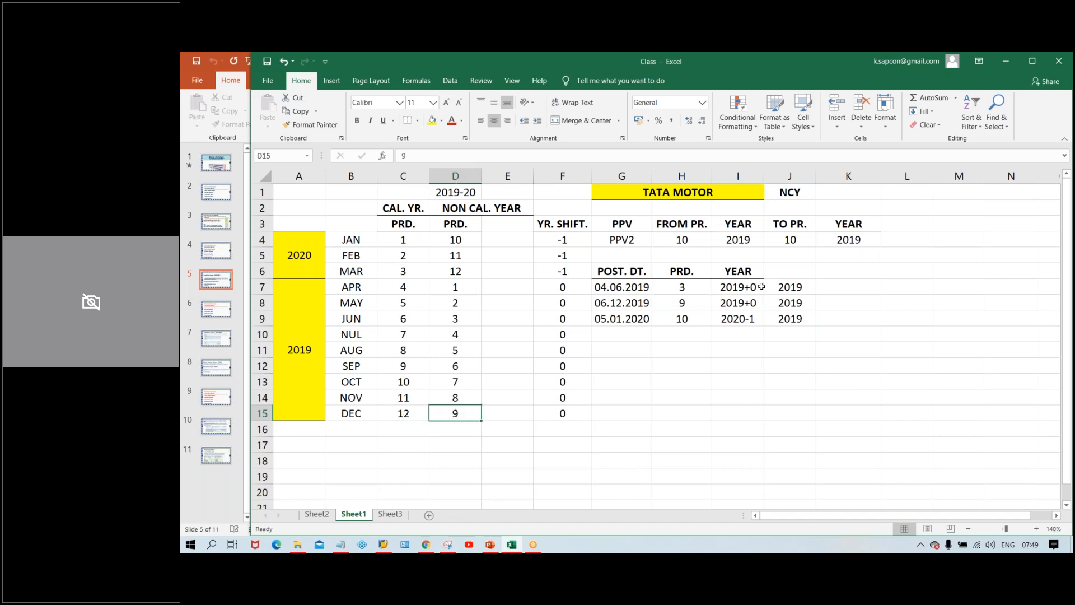
click(573, 409)
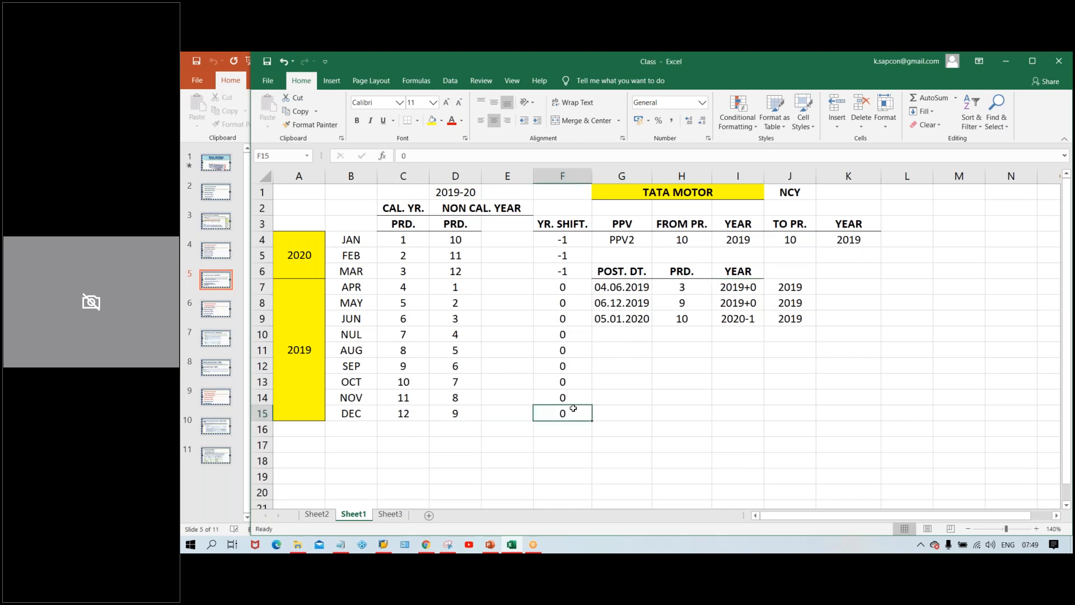
click(730, 287)
click(775, 288)
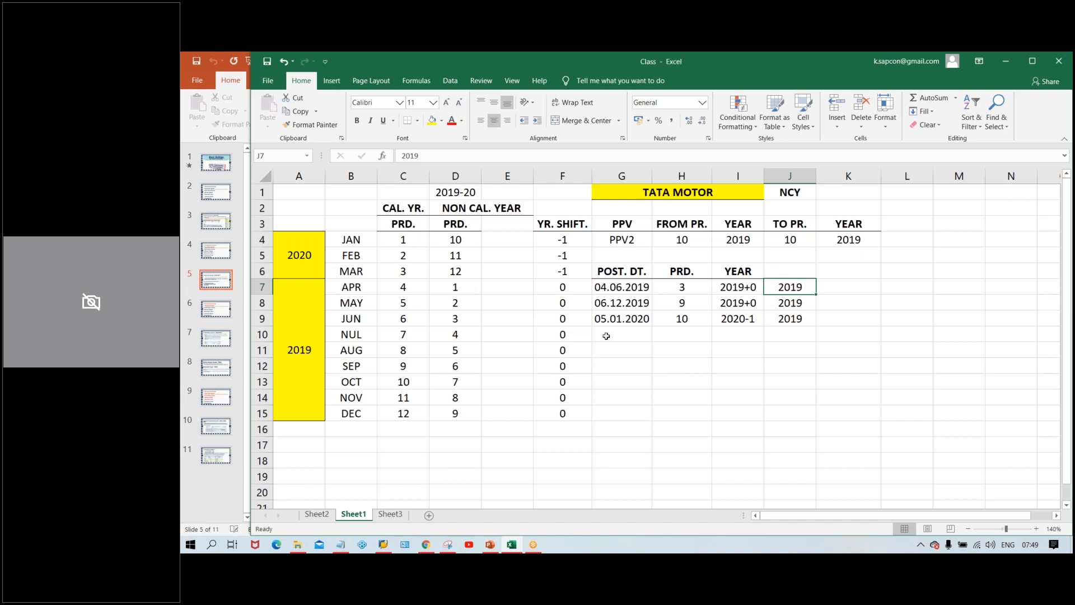
click(636, 320)
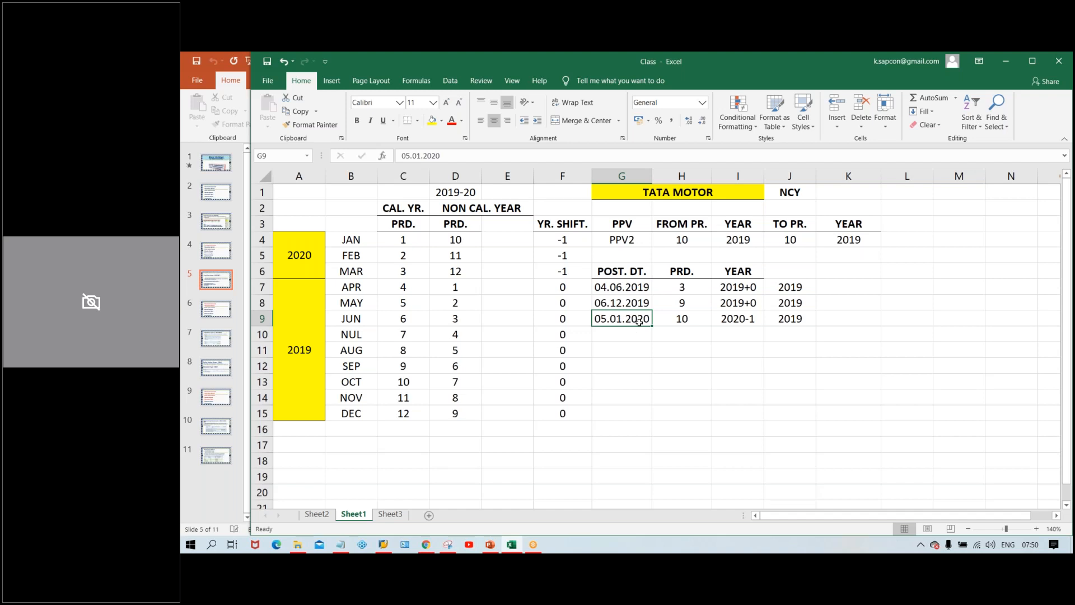
click(419, 245)
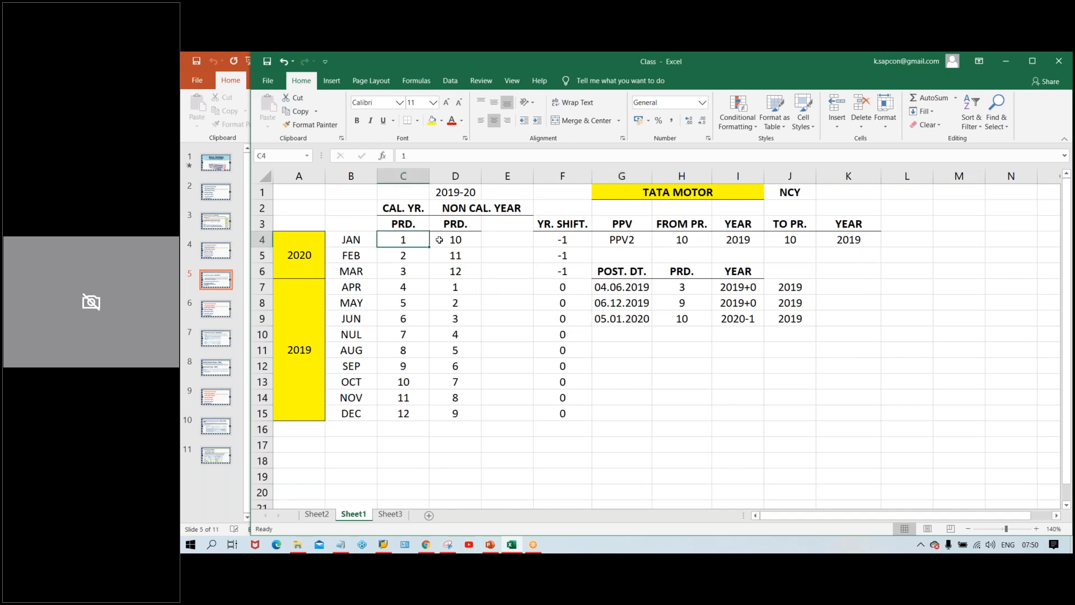
Rewrite the year calculation for the 05.01.2020 posting date in cell I9 as 2020+(-1)
click(445, 239)
click(693, 317)
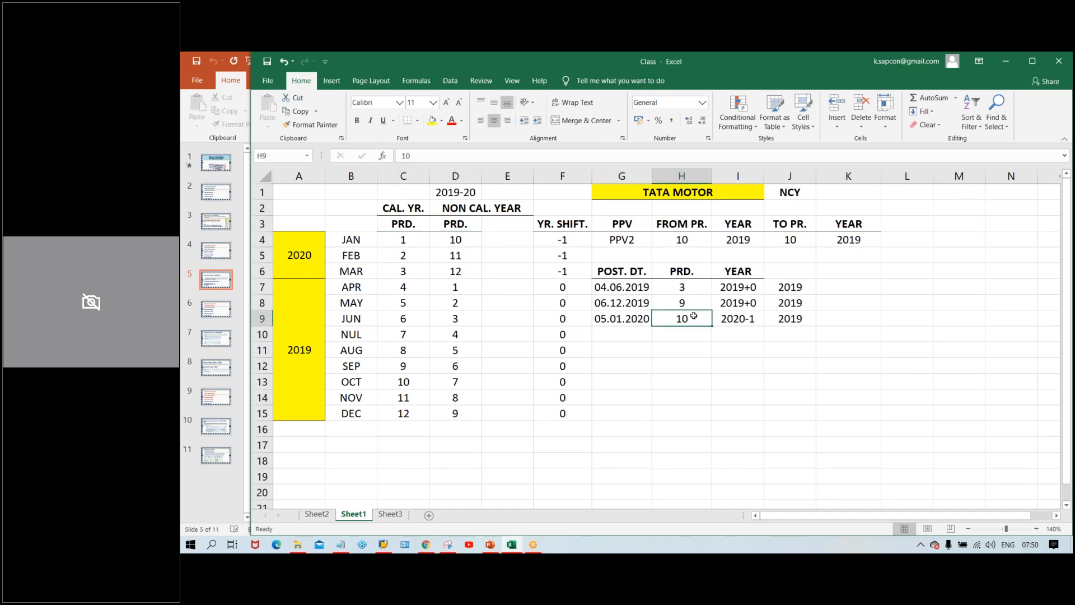
click(468, 242)
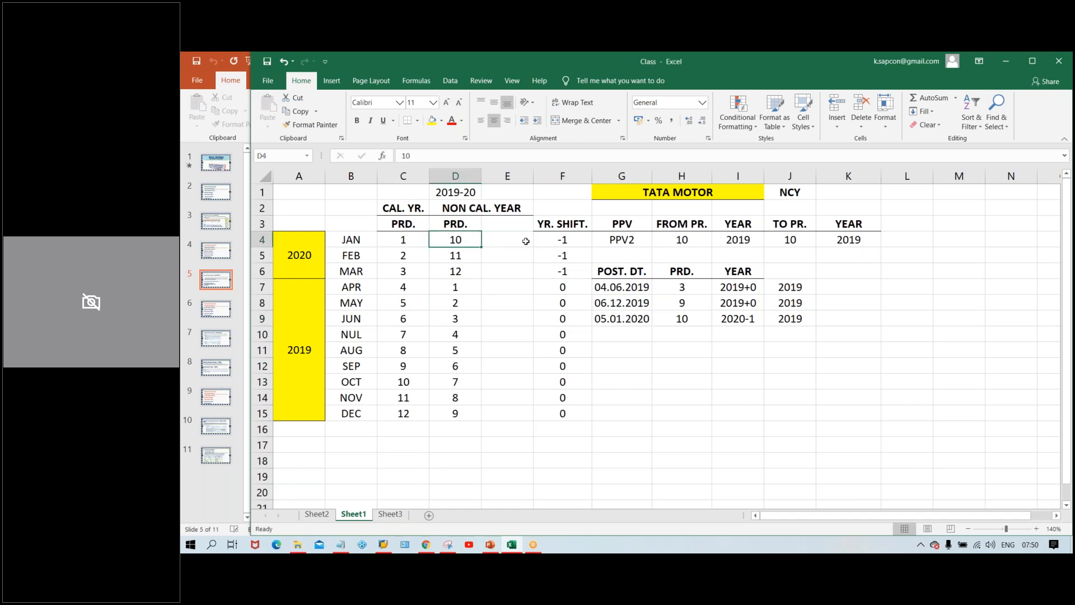
click(567, 240)
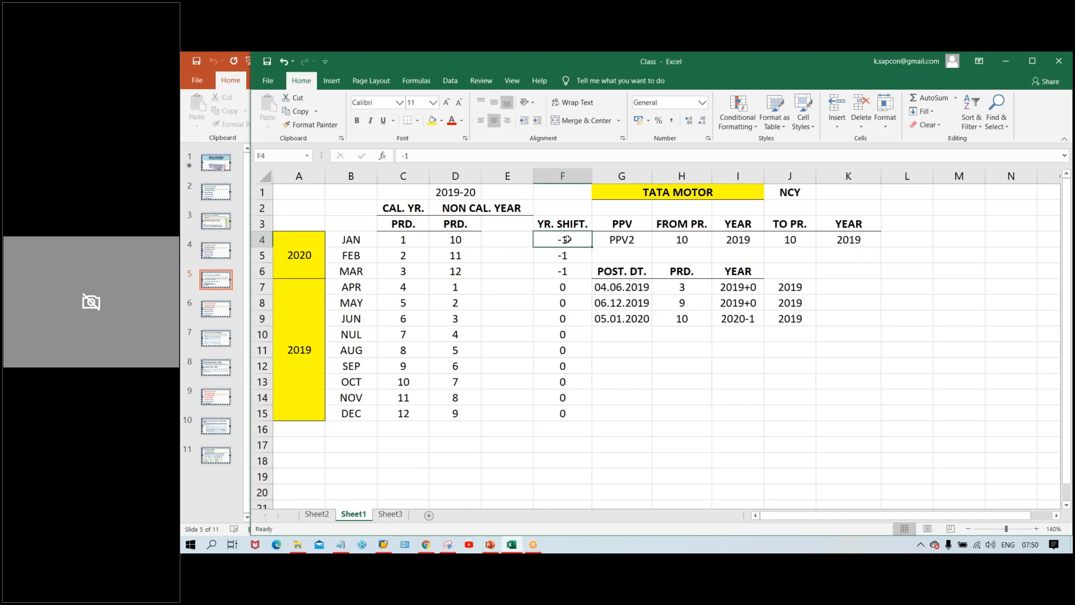
double_click(745, 318)
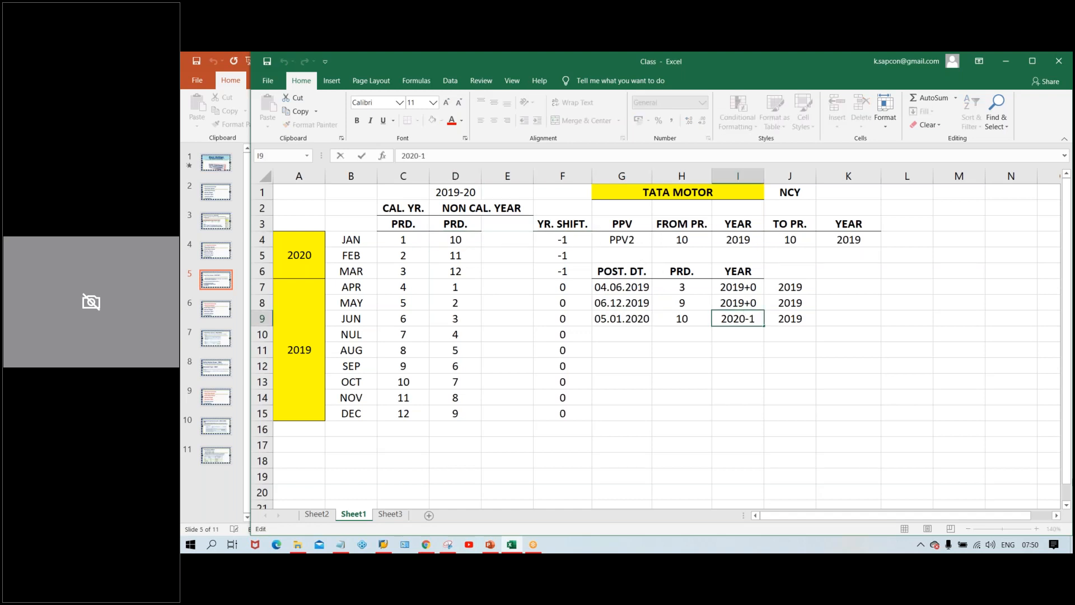
text(+))
key(BackSpace)
text(()
text())
key(Return)
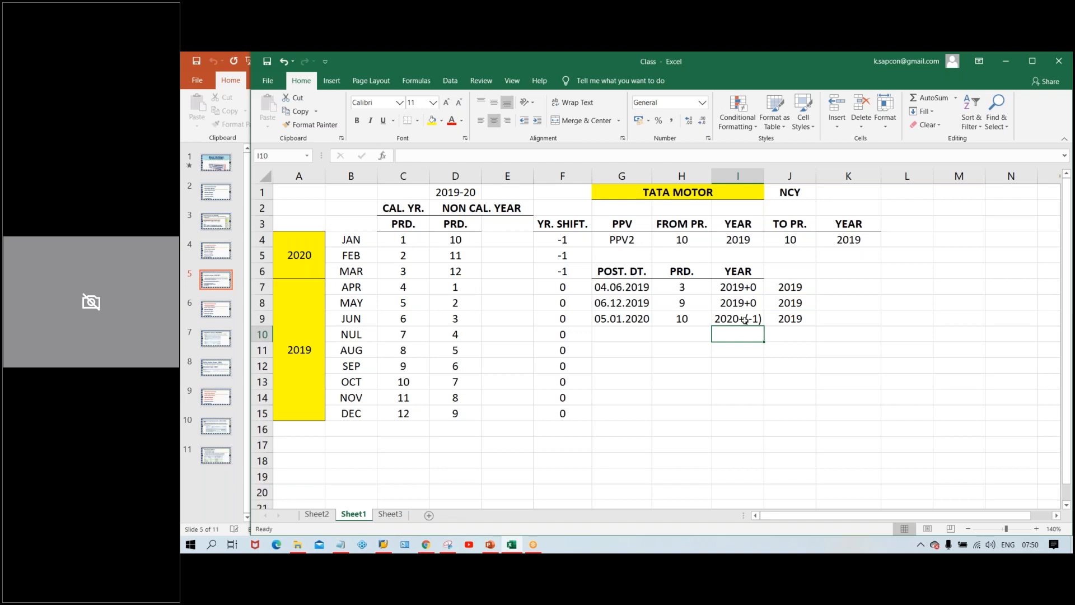
click(674, 354)
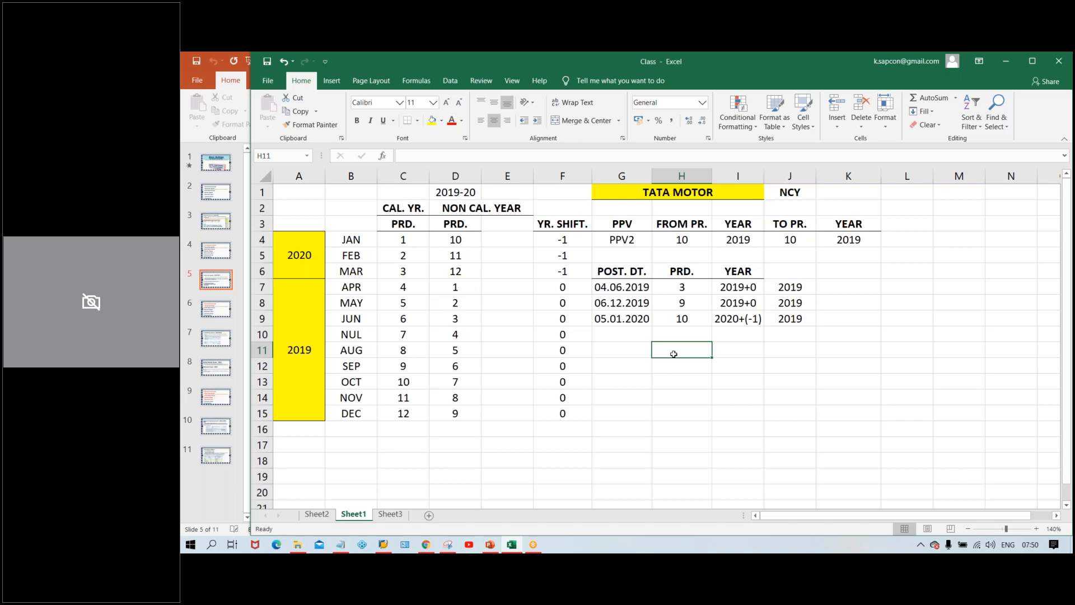
text(+)
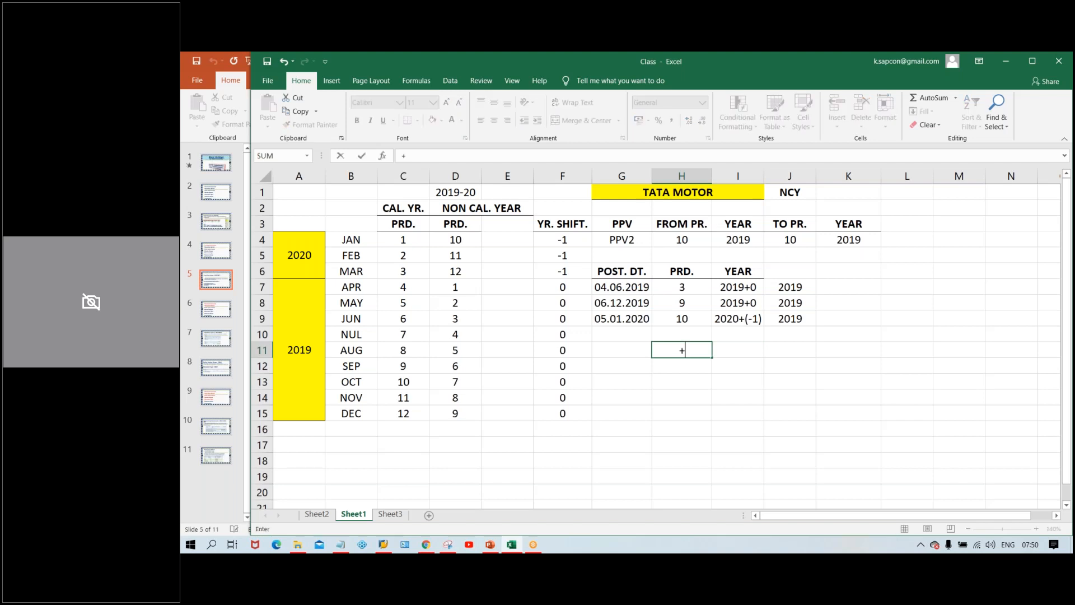
text(*-)
key(Return)
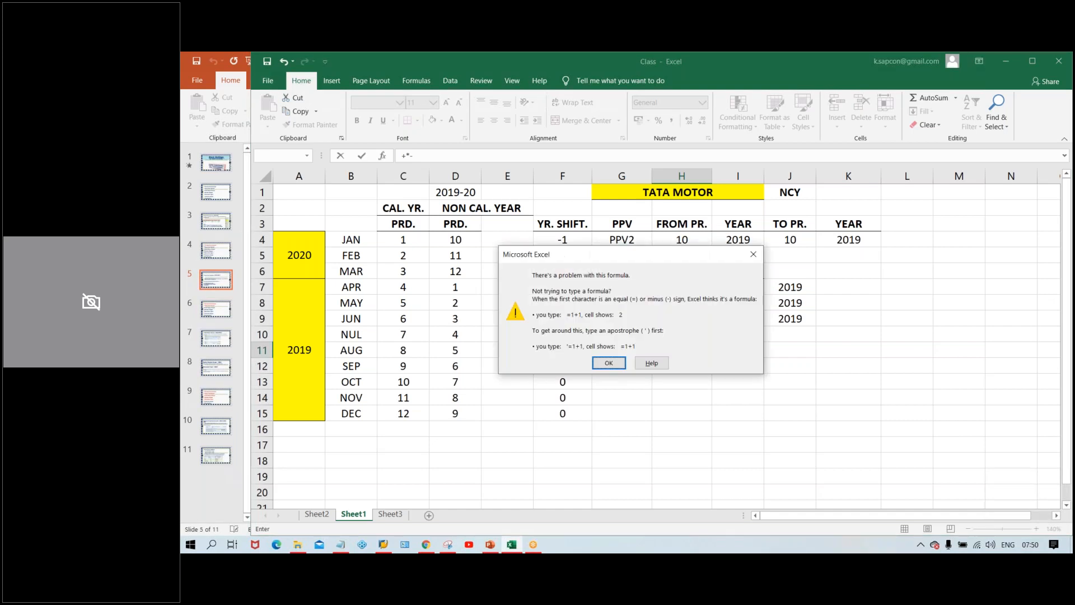
click(753, 255)
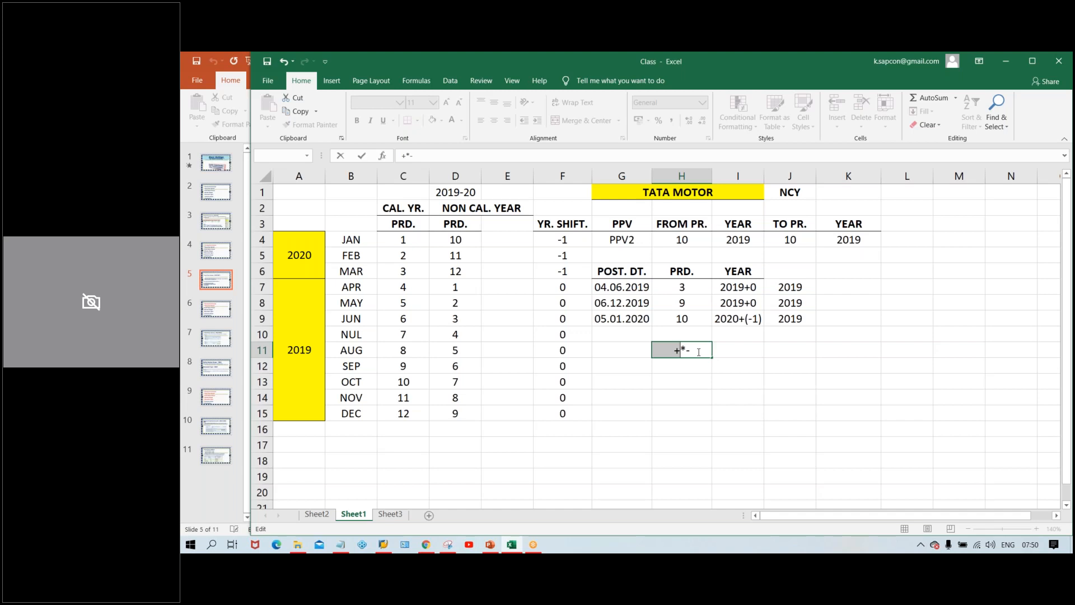
key(Escape)
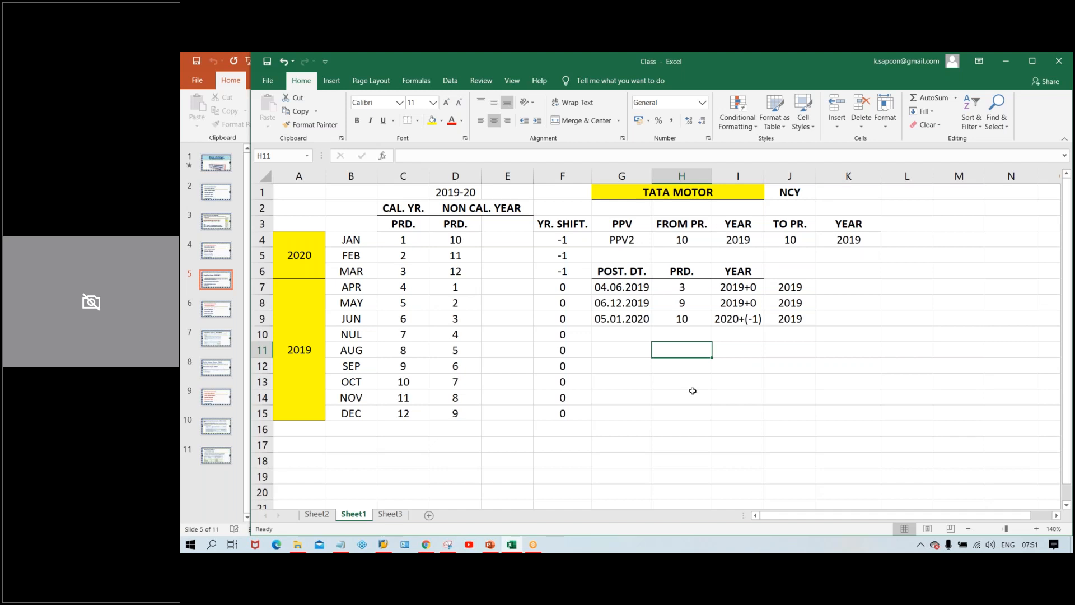
Review the year calculation for the 05.01.2020 posting against the PPV2 from-period, year and to-period values and the January period
click(794, 377)
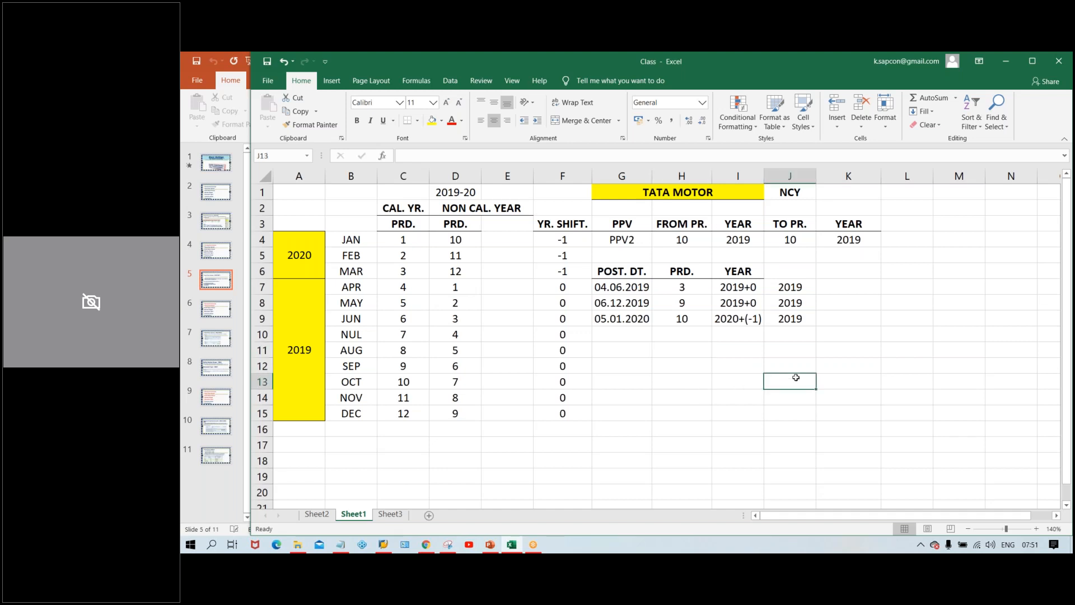
click(727, 324)
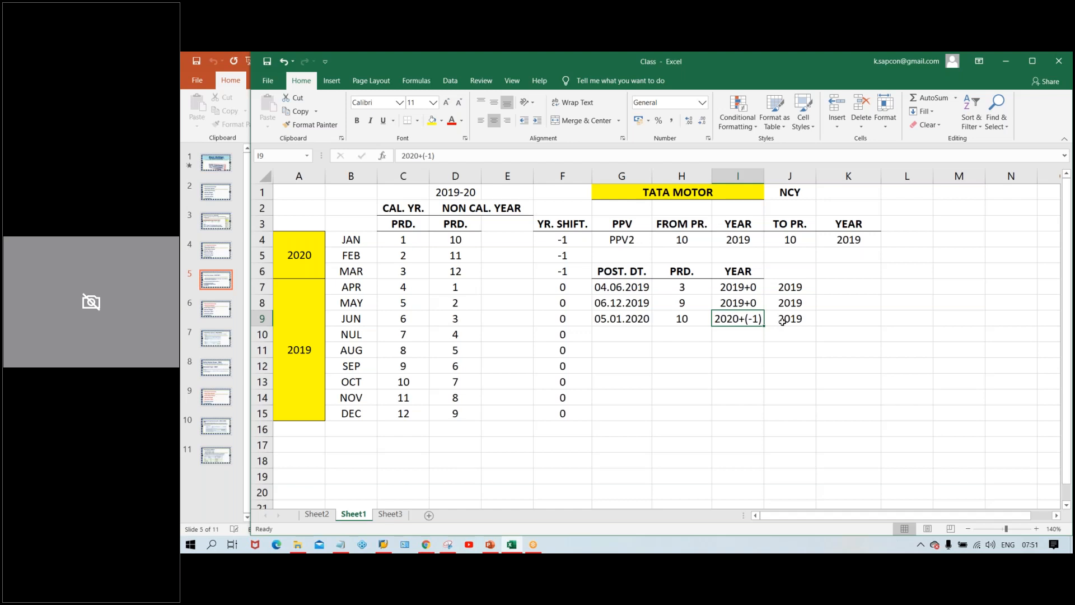
click(782, 321)
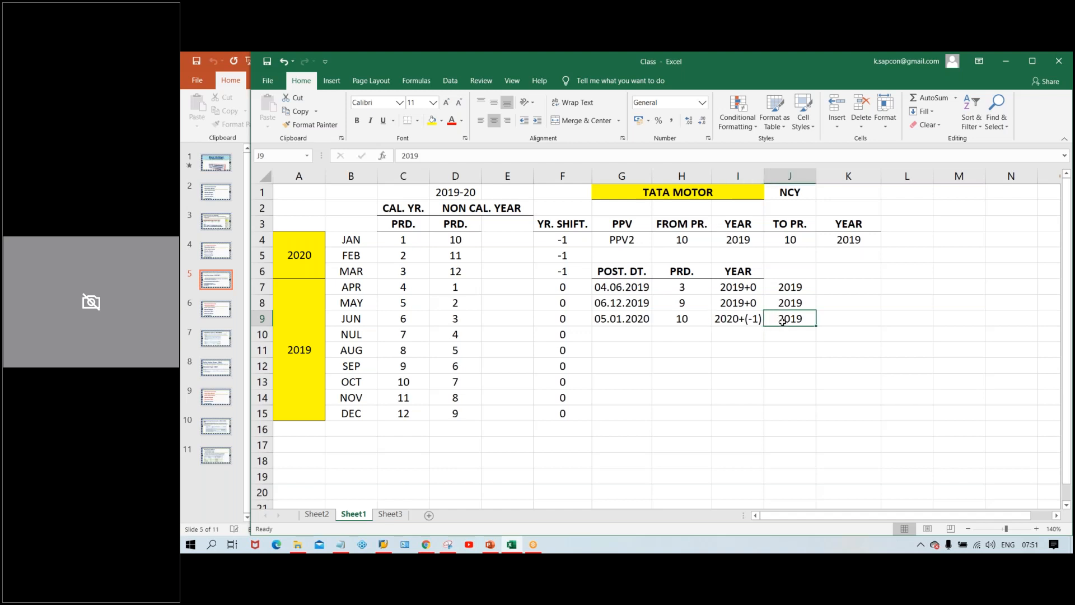
click(751, 239)
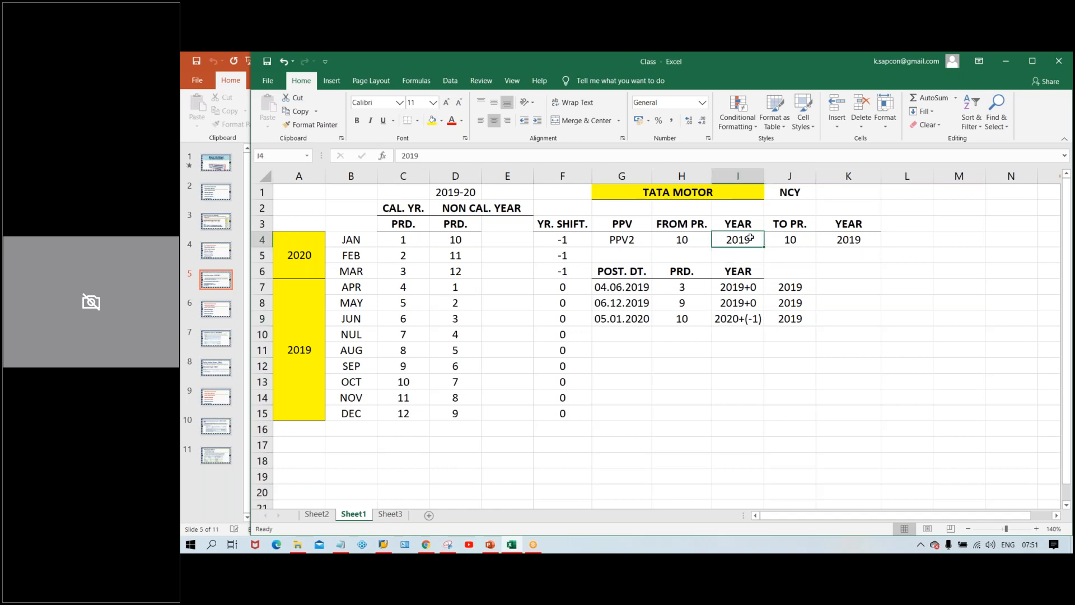
click(682, 241)
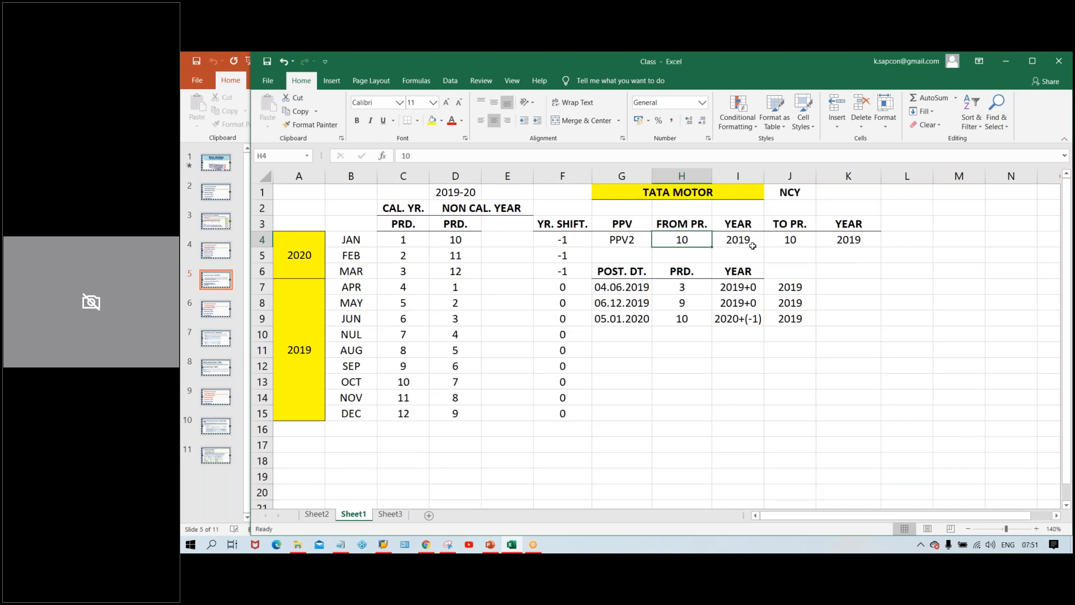
click(792, 240)
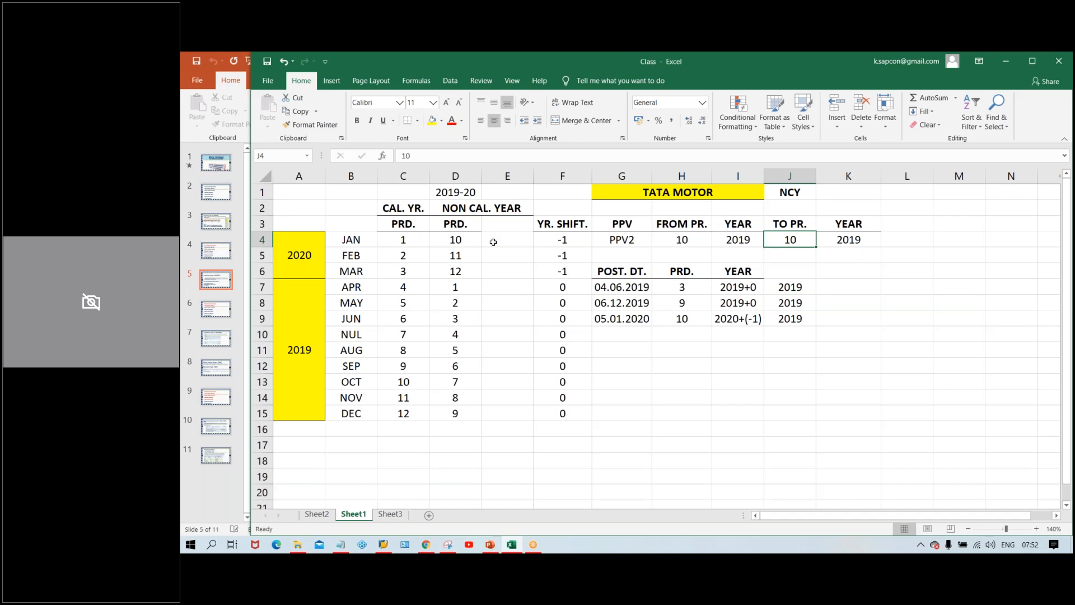
click(506, 303)
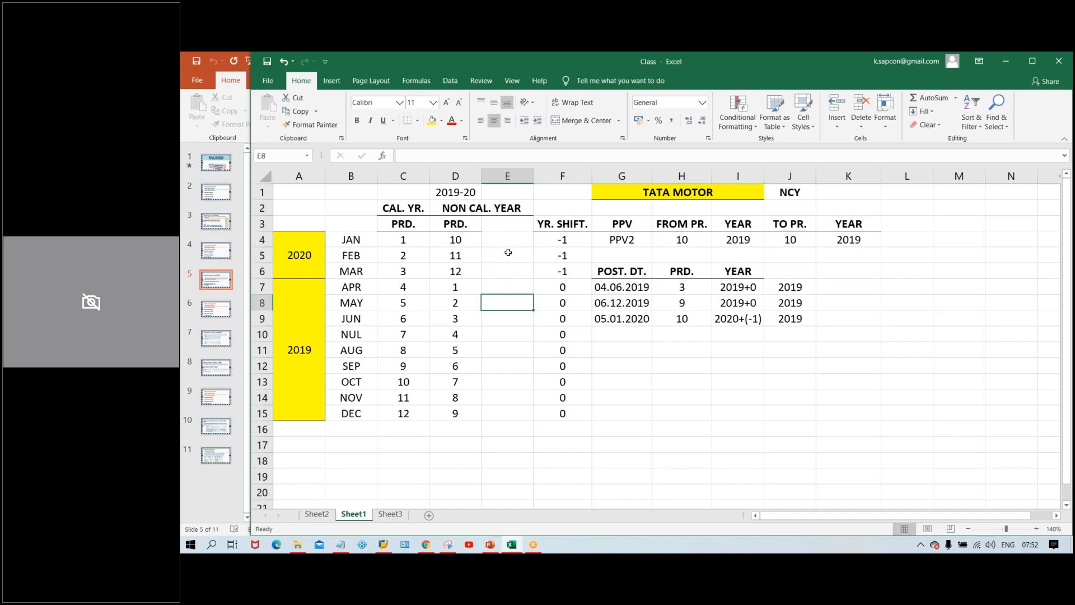
click(499, 228)
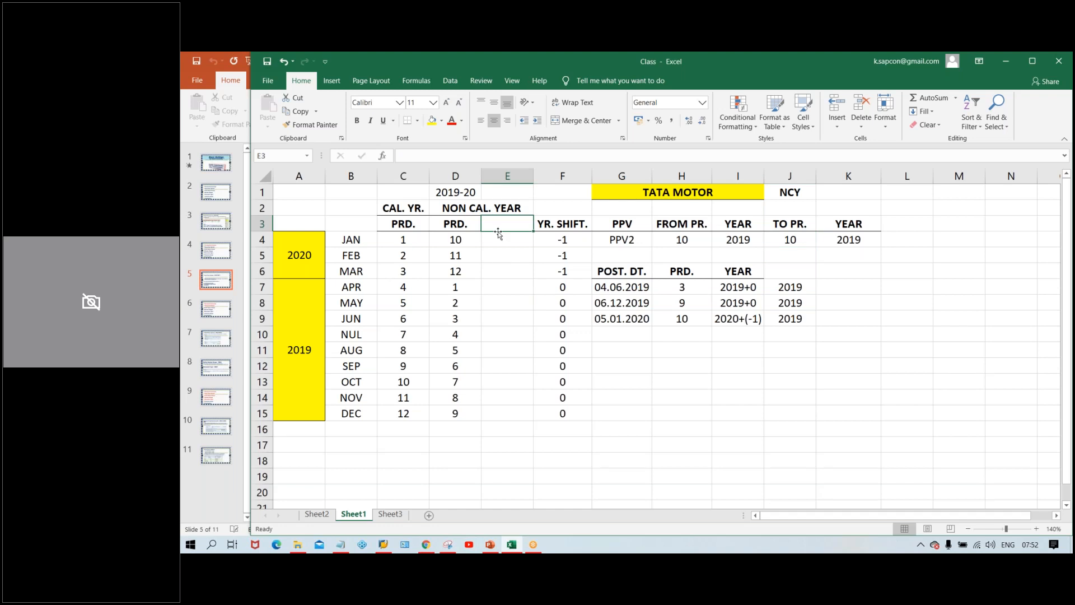
click(459, 239)
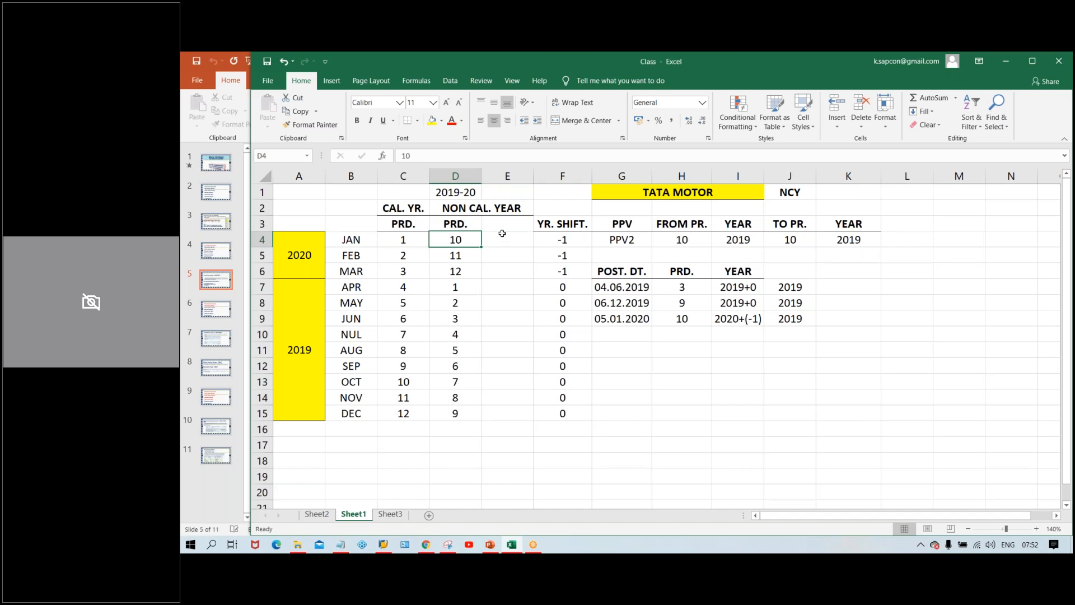
Add a bold PRD heading in cell E3 for a second non-calendar-year period column
click(504, 219)
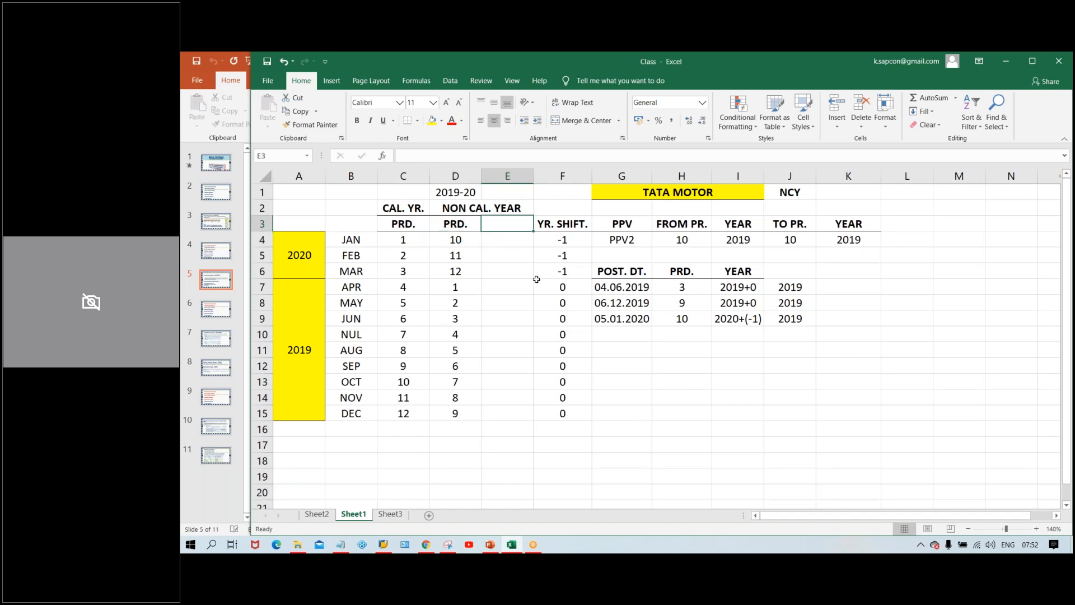
text(PRD)
key(Return)
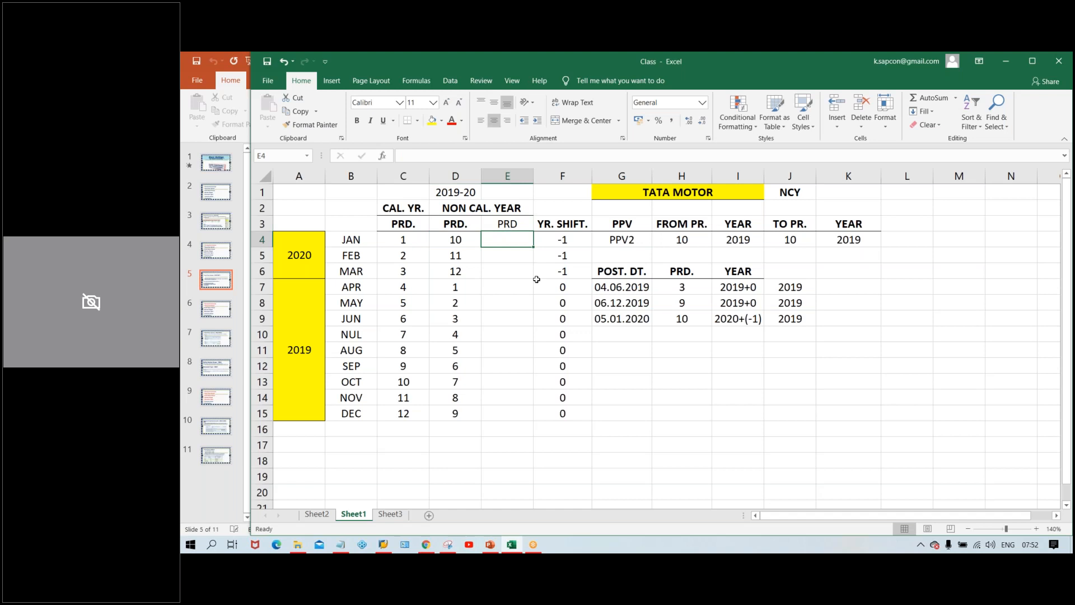
click(522, 223)
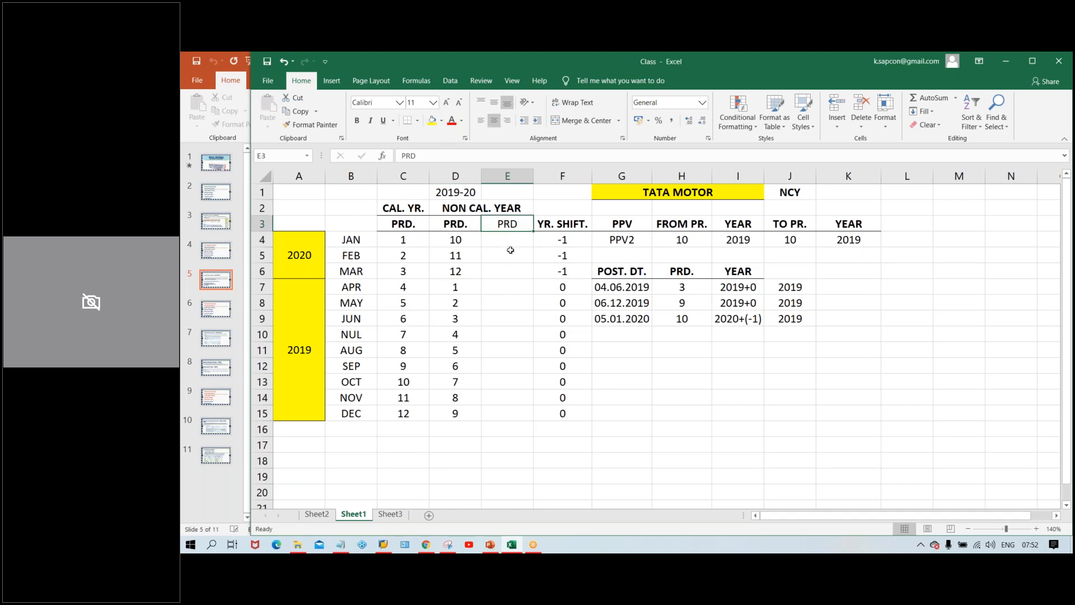
key(ctrl+b)
Enter periods 1, 2 and 3 for OCT, NOV and DEC in column E
click(503, 236)
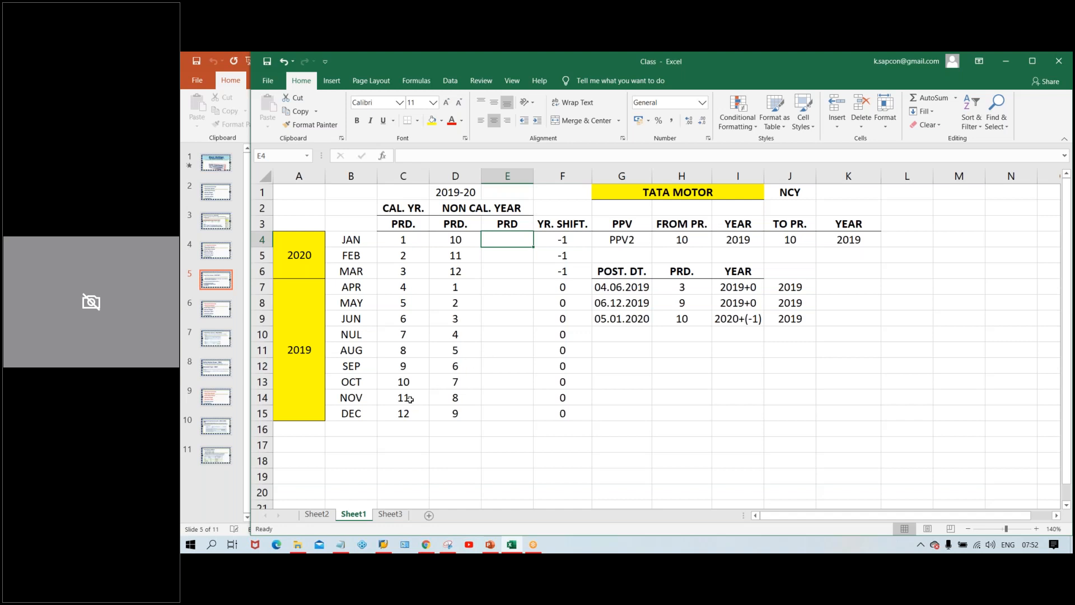
click(299, 255)
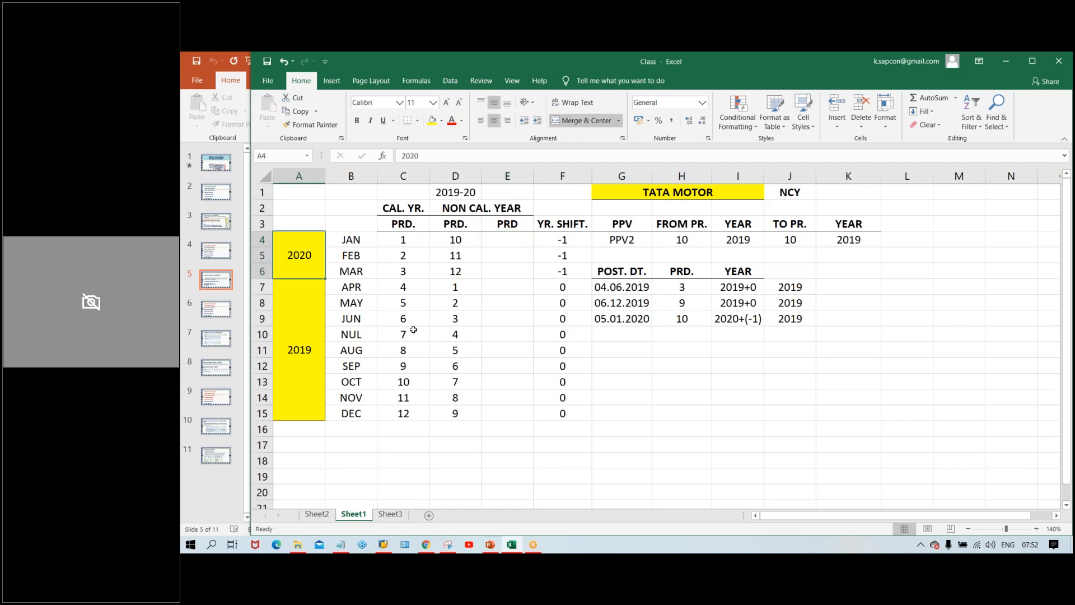
click(491, 385)
text(1)
key(Return)
text(2)
key(Return)
text(3)
key(Return)
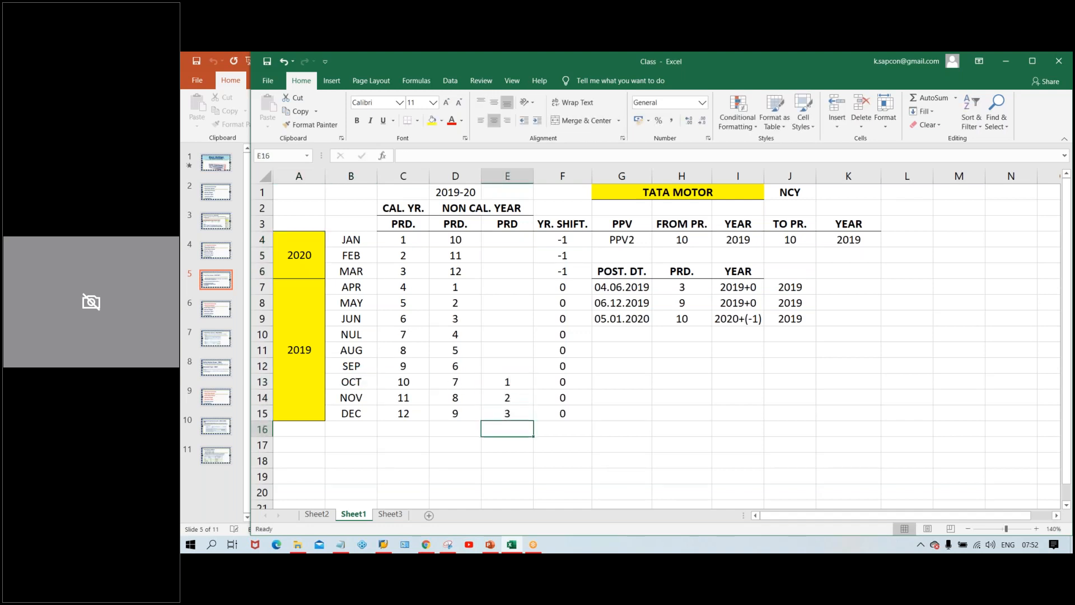
Enter period 4 for JAN in column E and fill it down to SEP as a series
click(522, 239)
text(4)
key(Return)
click(516, 240)
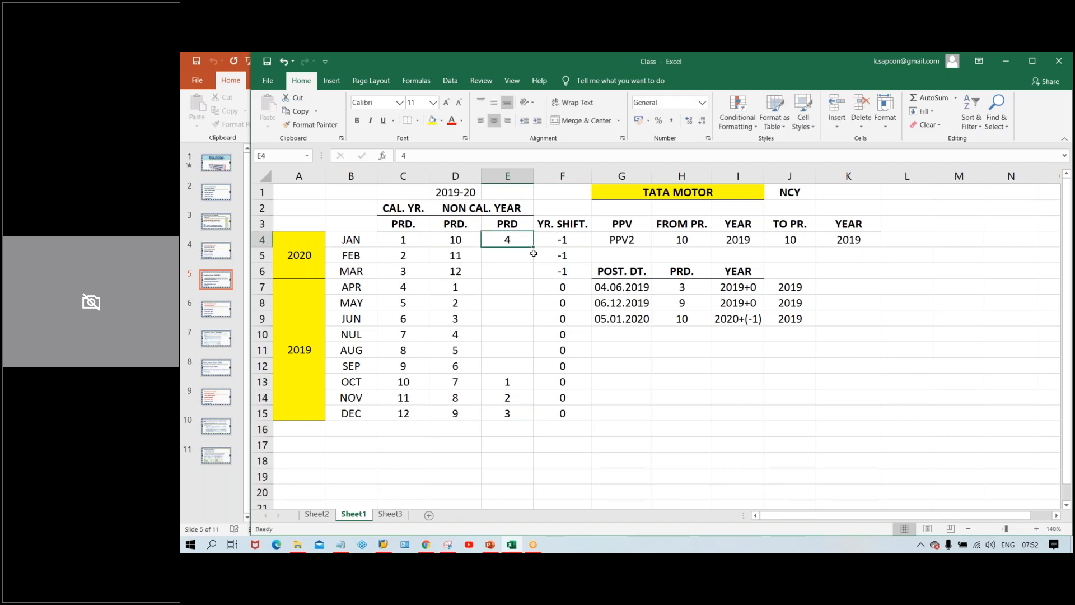
drag(533, 247, 514, 369)
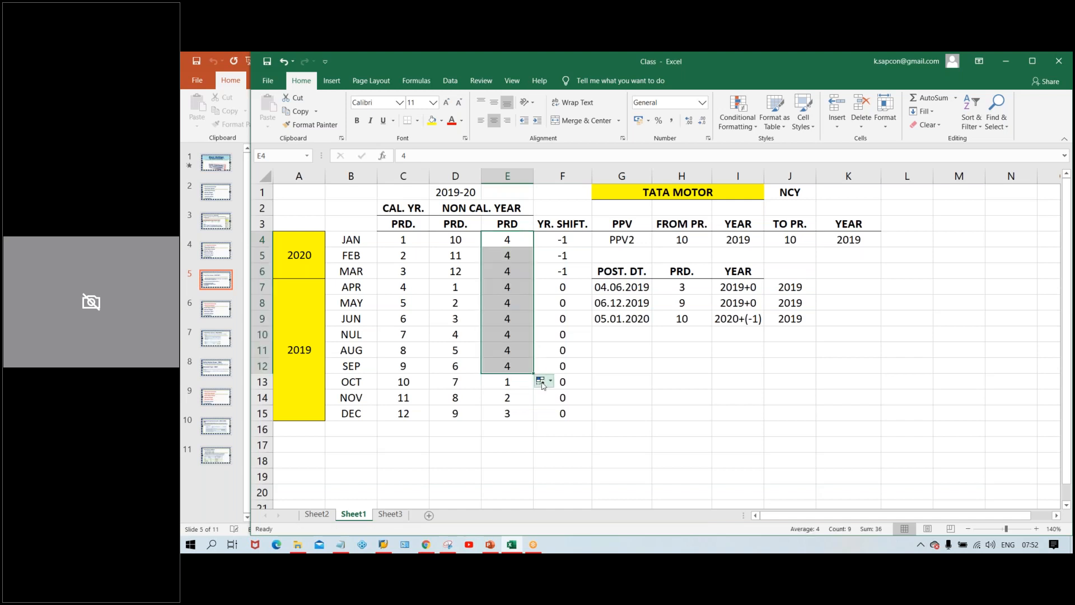
click(550, 383)
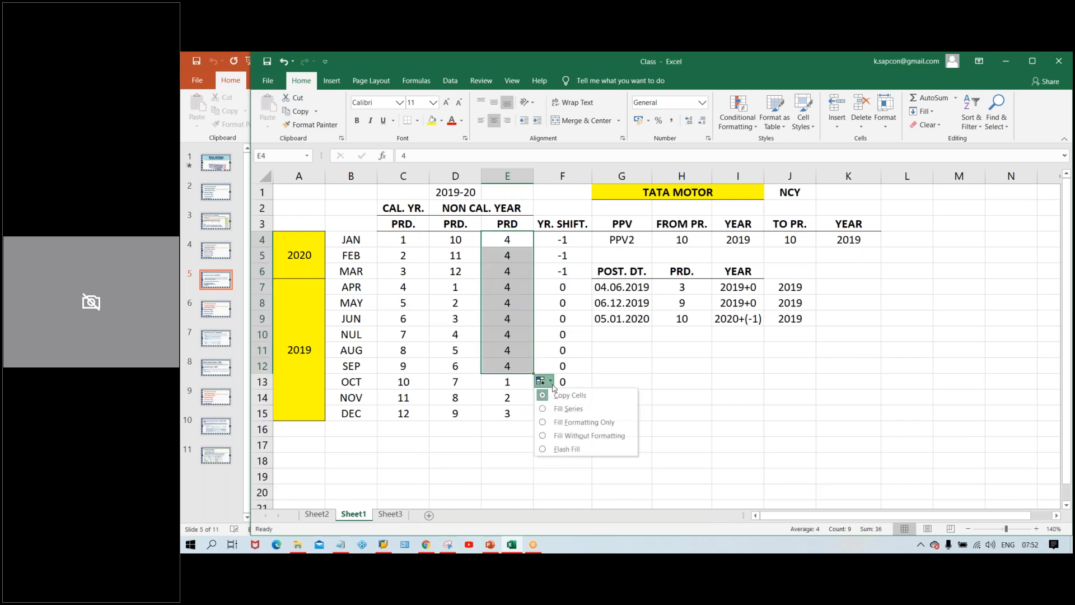
click(566, 413)
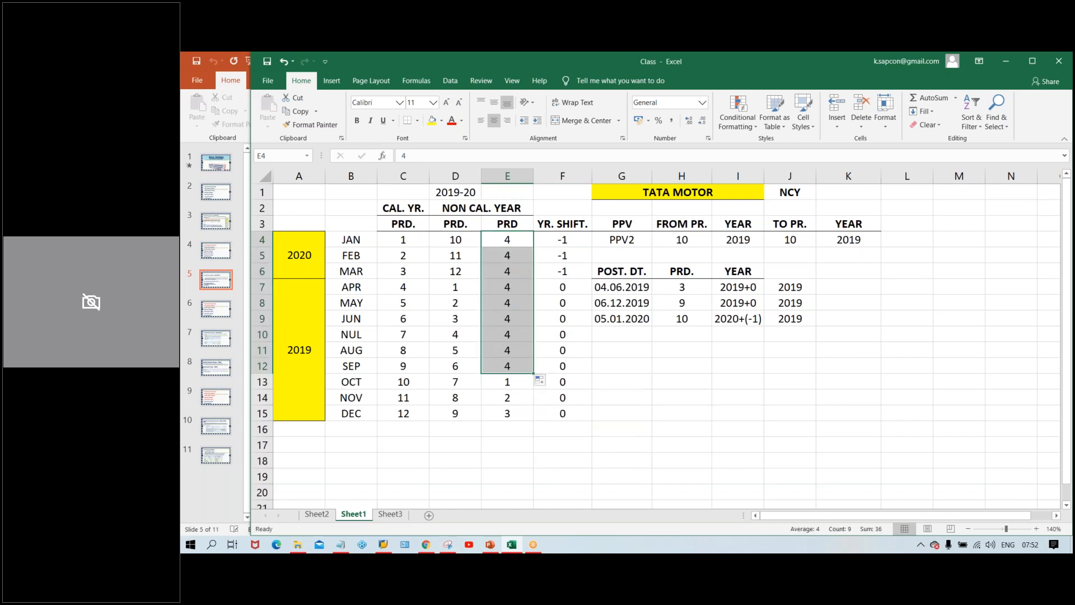
click(516, 365)
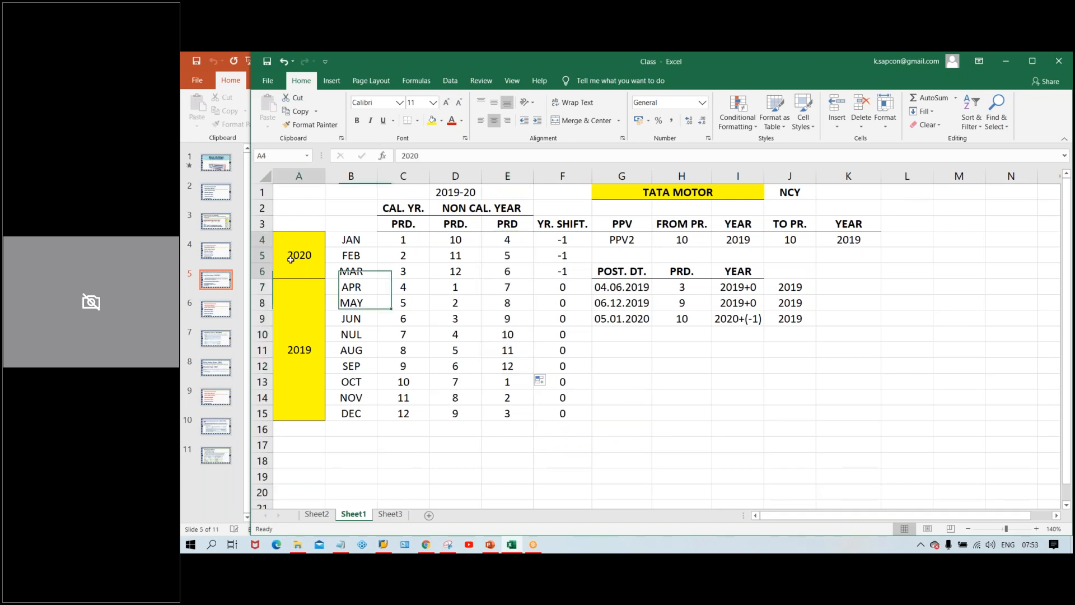
Clear the year labels 2020 and 2019 from column A and unmerge the yellow block beside APR to DEC
drag(291, 251, 289, 351)
key(Delete)
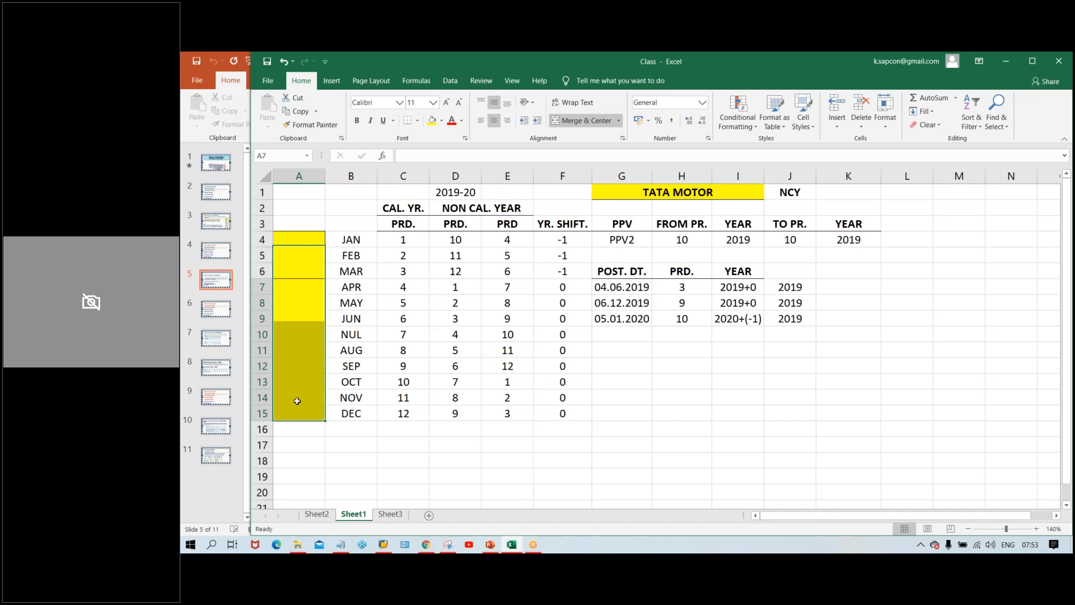
click(314, 358)
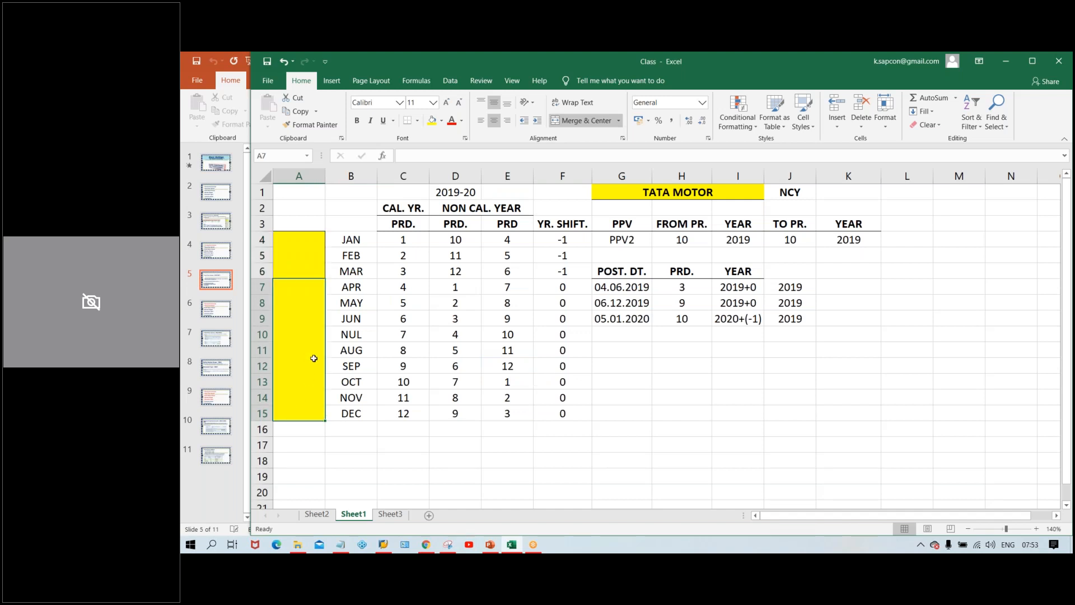
click(589, 125)
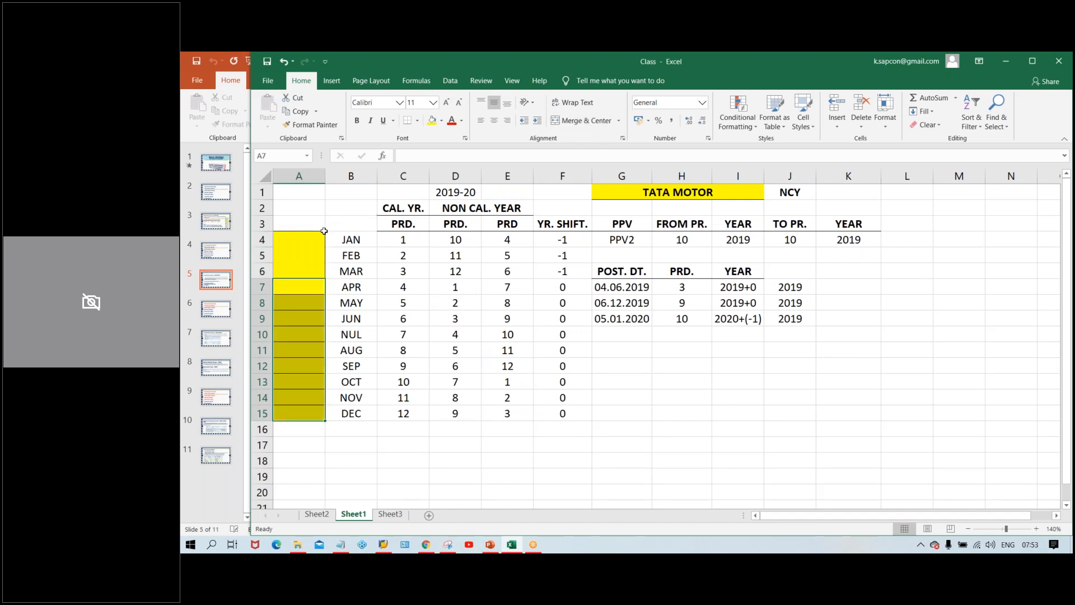
click(300, 241)
click(573, 103)
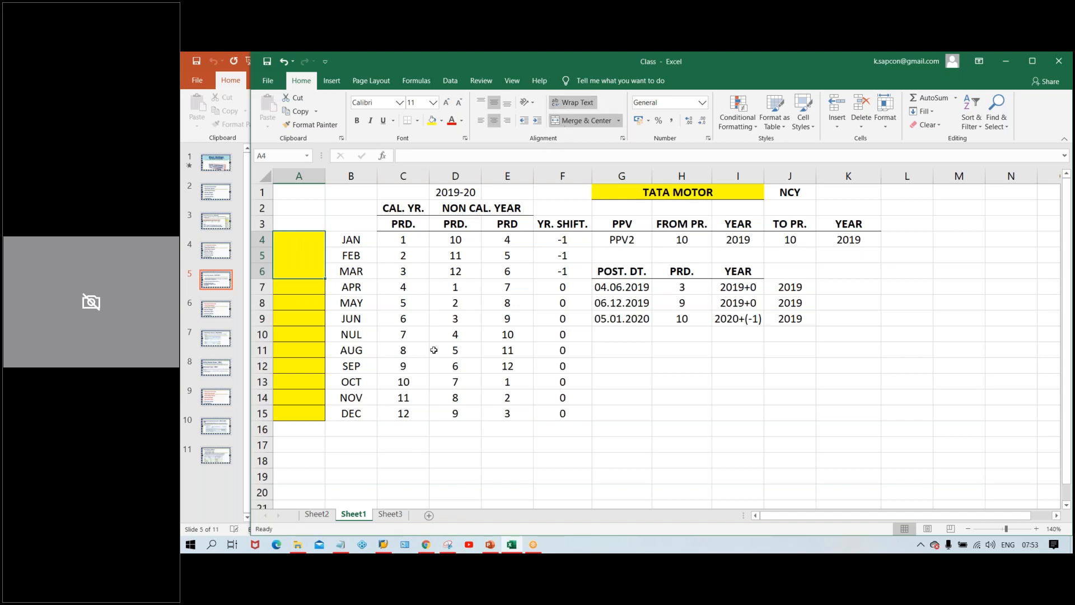
click(573, 103)
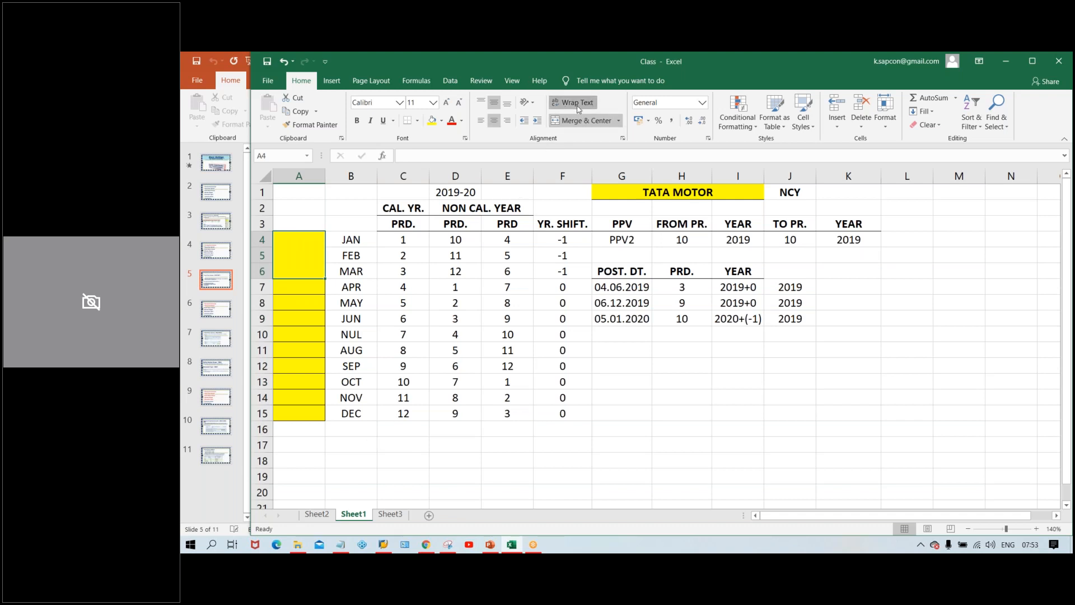
Unmerge the yellow JAN to MAR block in column A and merge the cells into OCT to DEC and JAN to SEP blocks
click(579, 119)
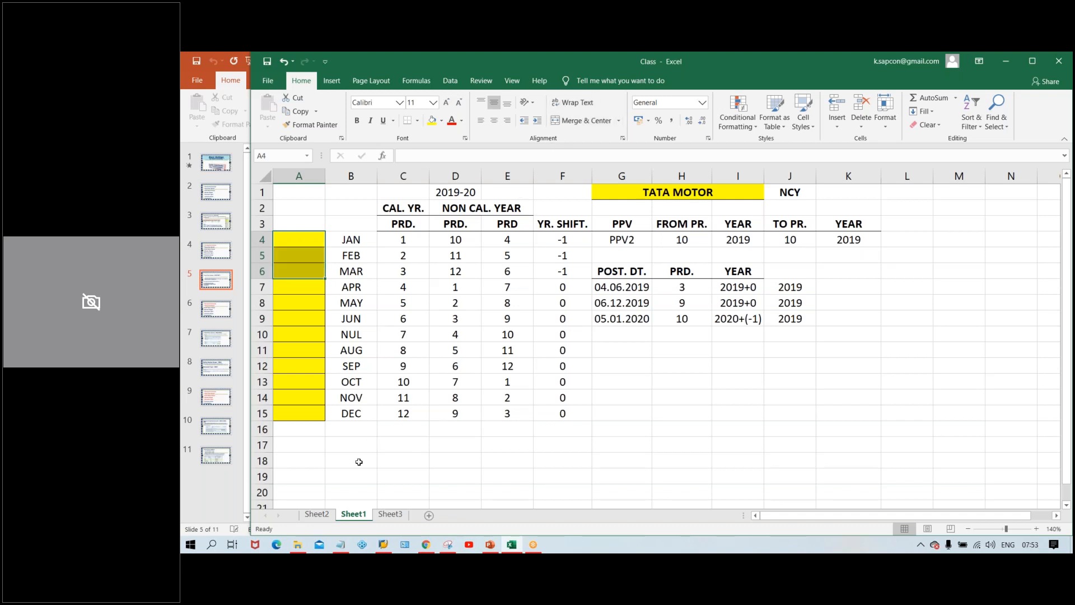
click(605, 458)
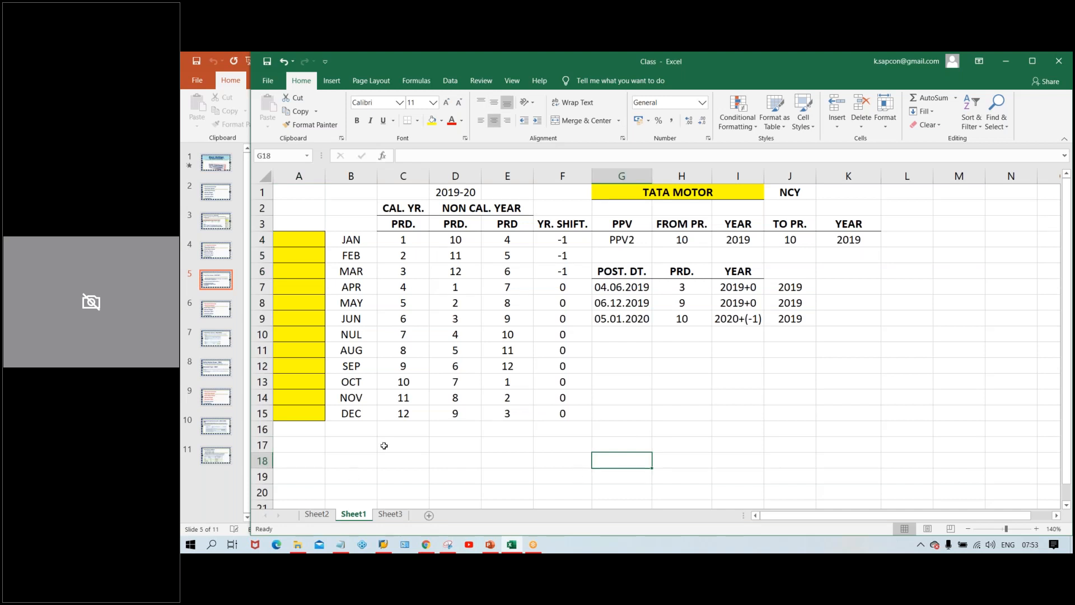
drag(507, 382, 501, 414)
drag(293, 384, 292, 413)
click(582, 121)
drag(300, 242, 306, 366)
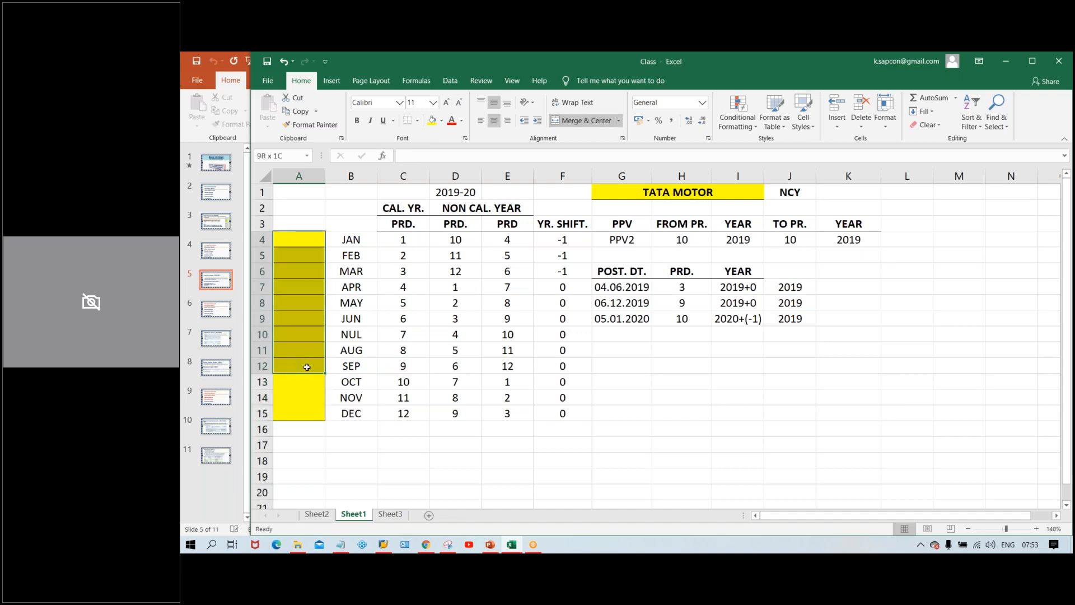
click(578, 121)
click(682, 429)
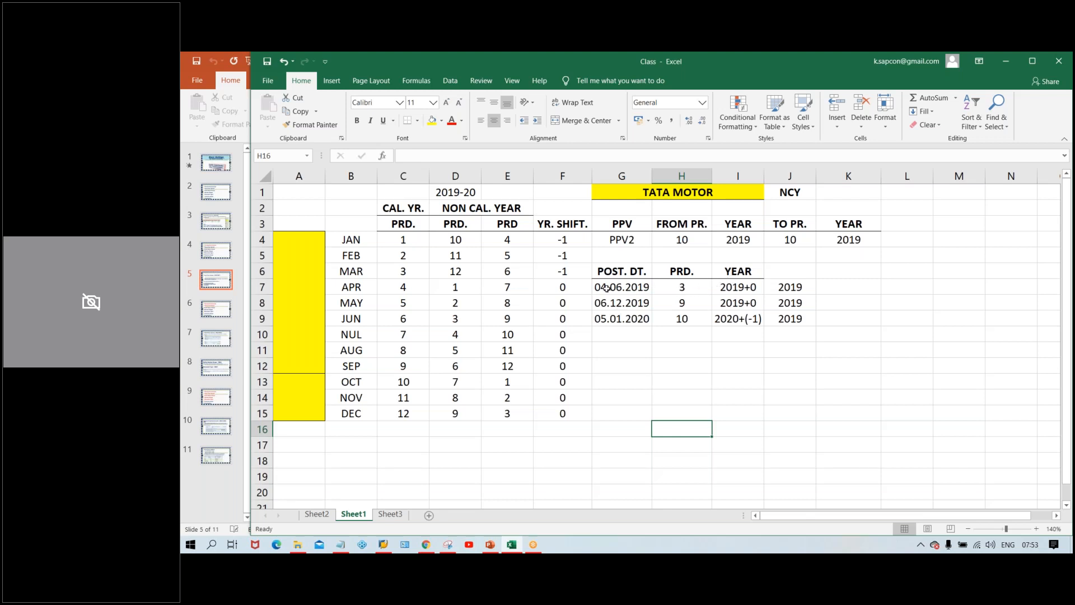
Copy the posting date, period and year table from G6:J9 to the range starting at G11
drag(606, 273, 783, 318)
key(ctrl+c)
click(619, 350)
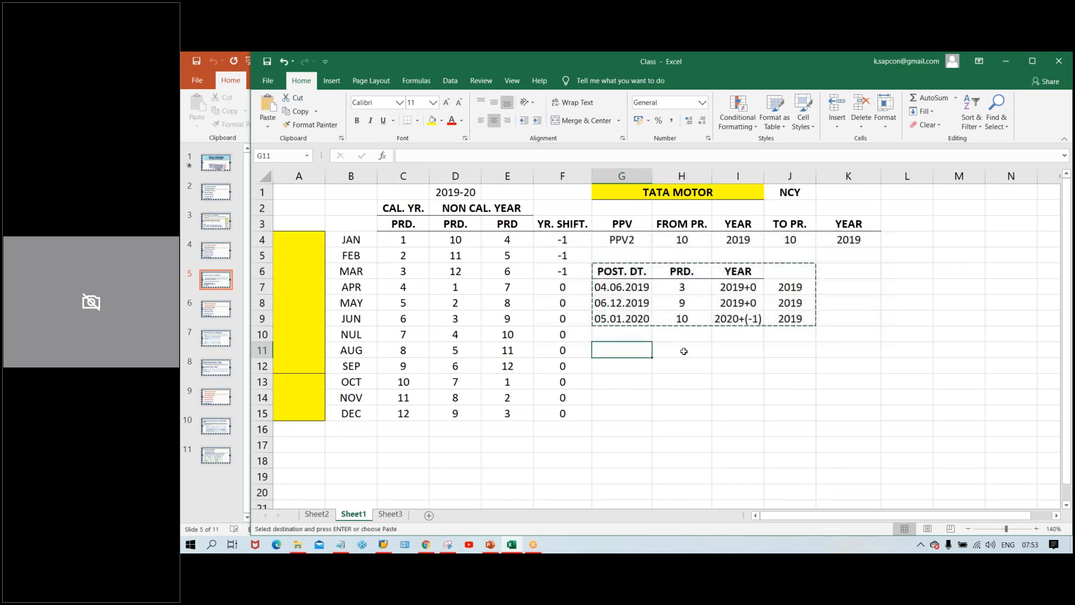
key(ctrl+v)
click(792, 415)
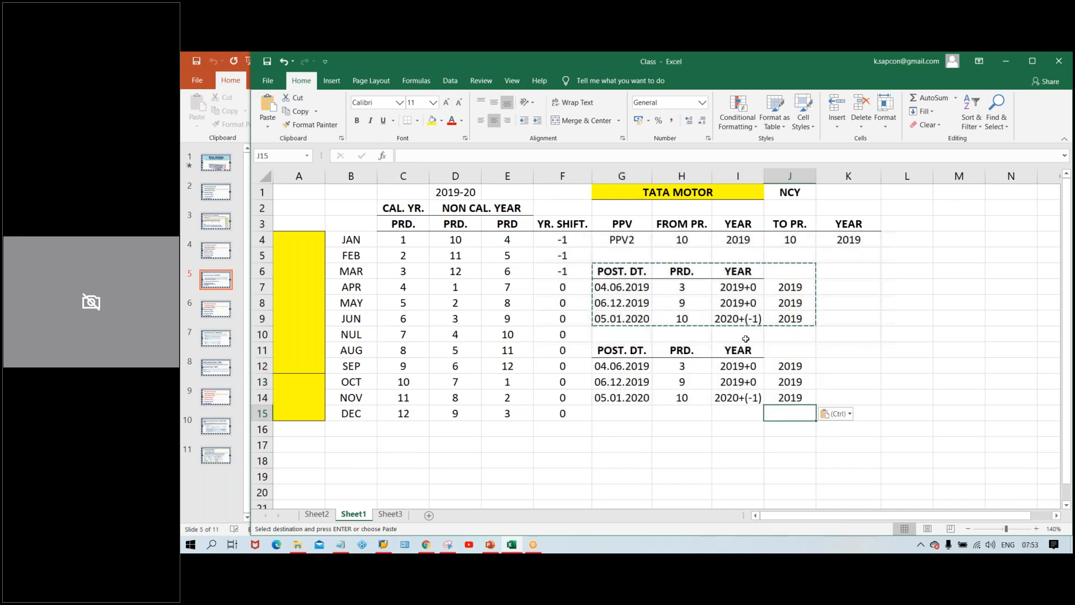
click(746, 339)
click(722, 445)
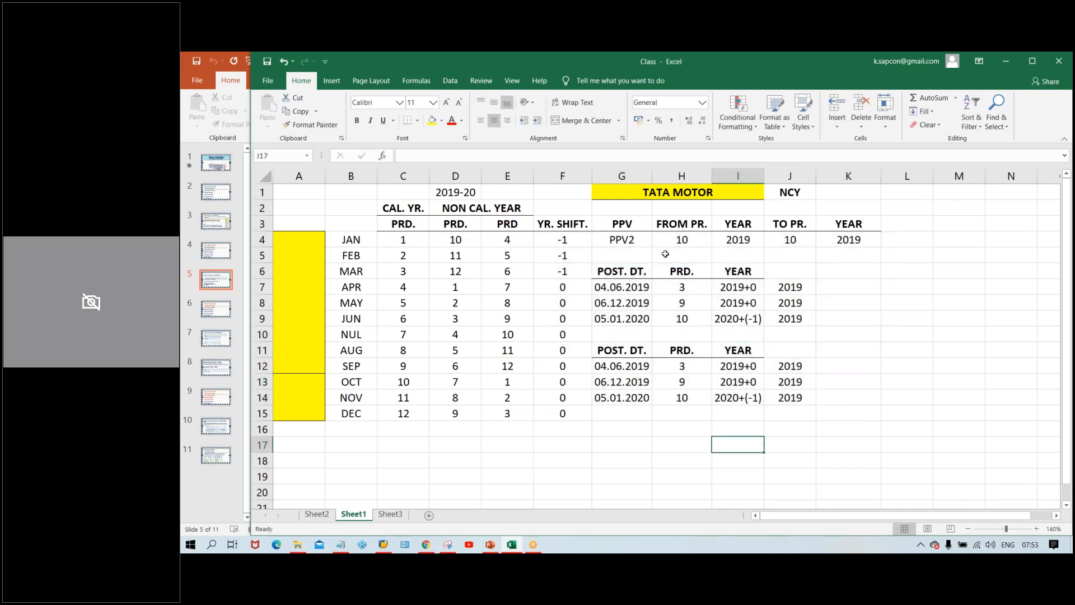
Merge and center G5:J5 above the first posting table, apply all borders and enter the title APRIL-MARCH
drag(628, 259, 790, 257)
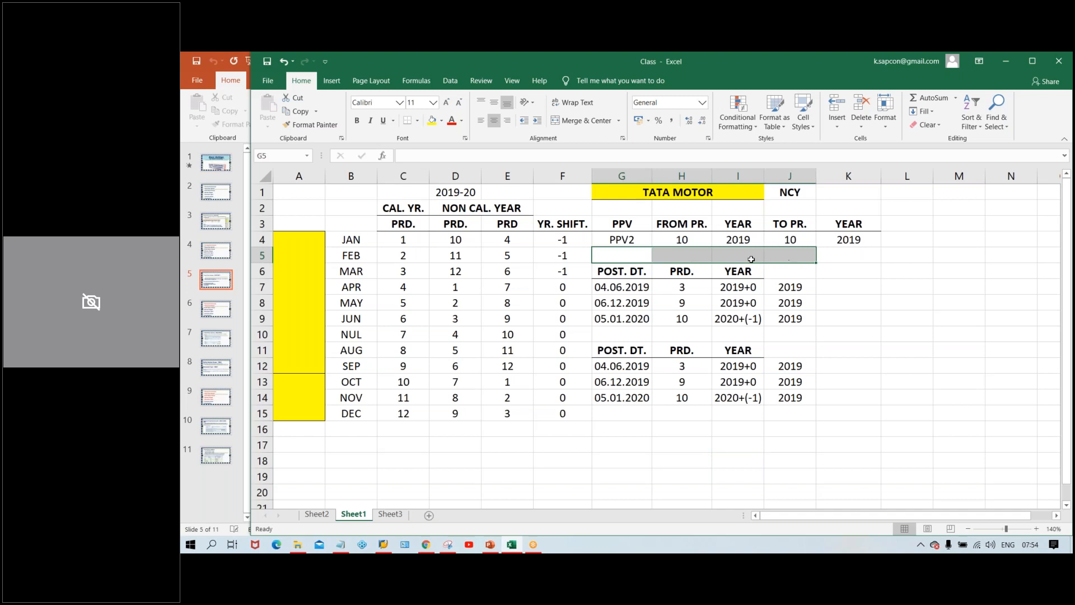
click(599, 128)
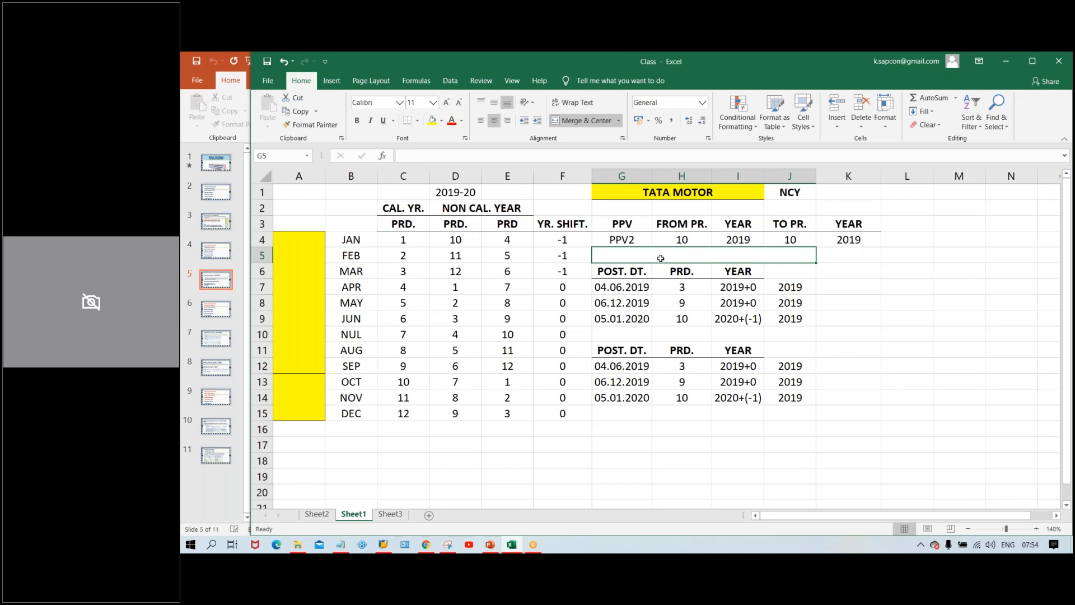
click(418, 121)
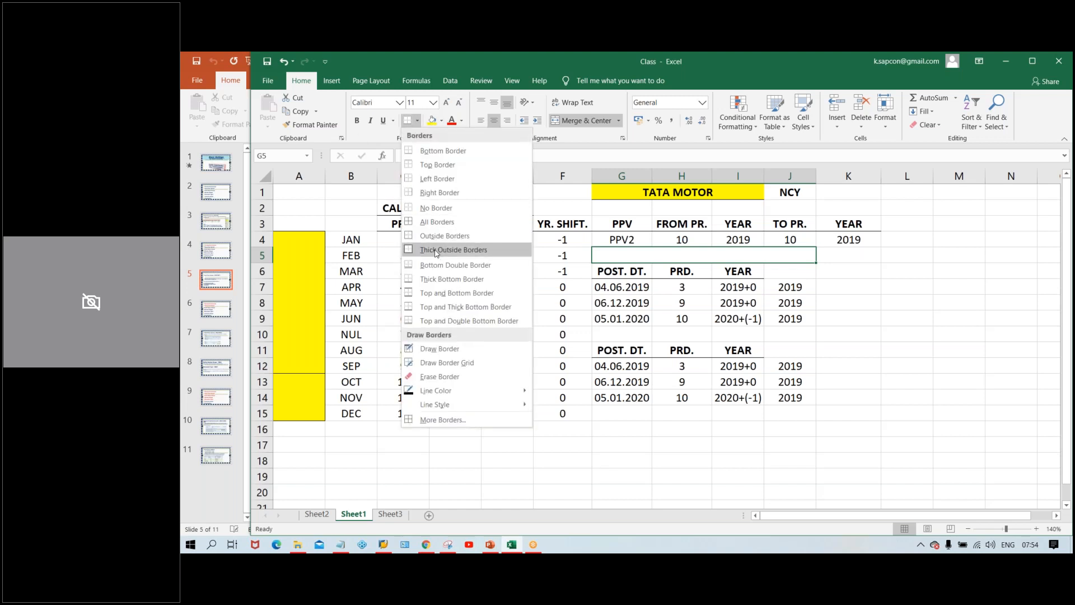
click(430, 223)
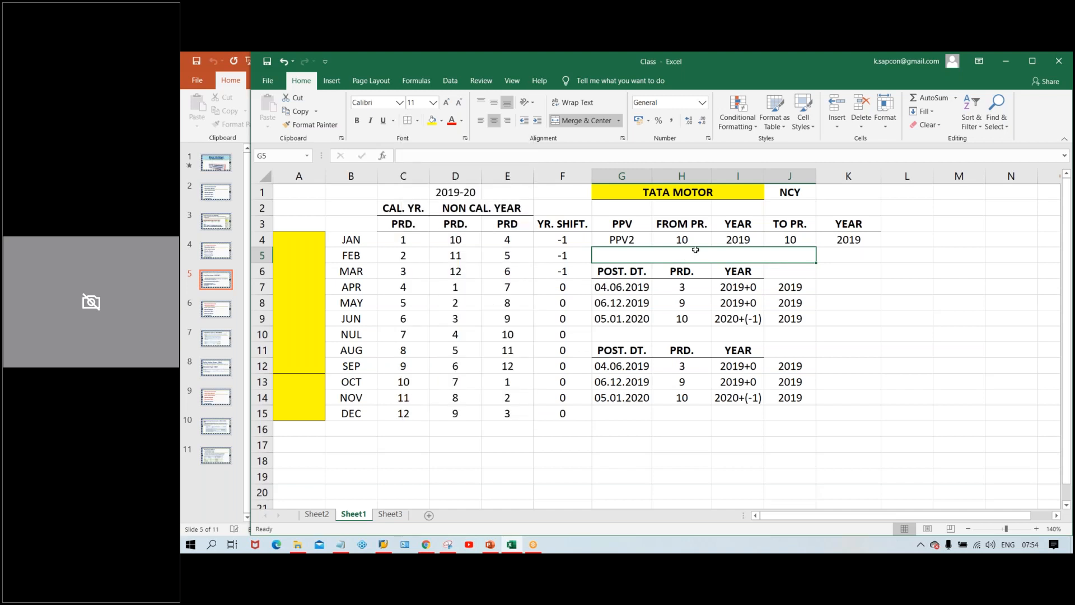
text(APRIL-MAR)
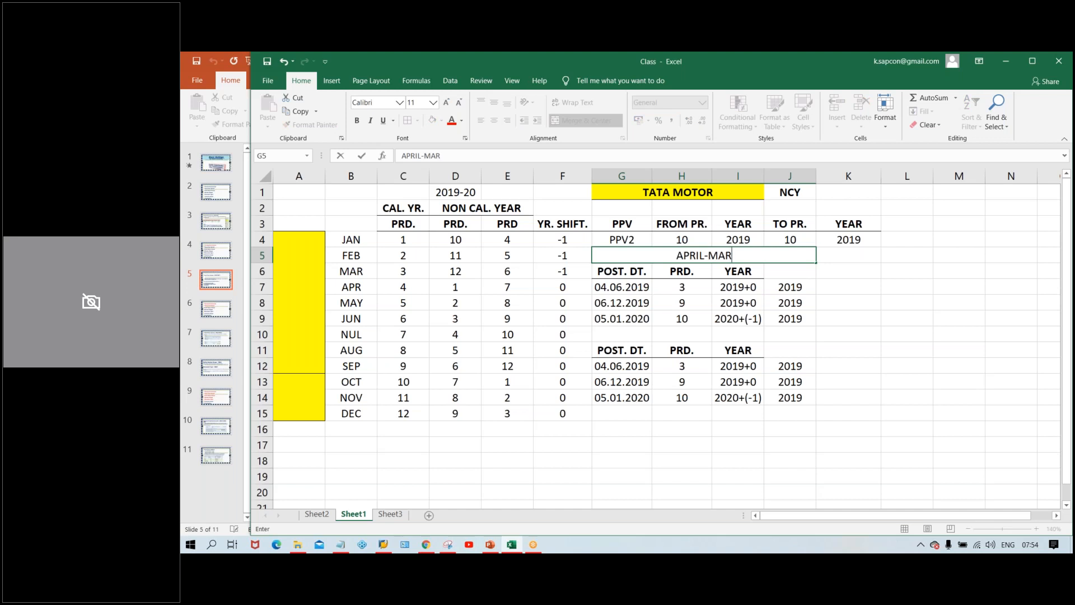
text(CH)
key(Return)
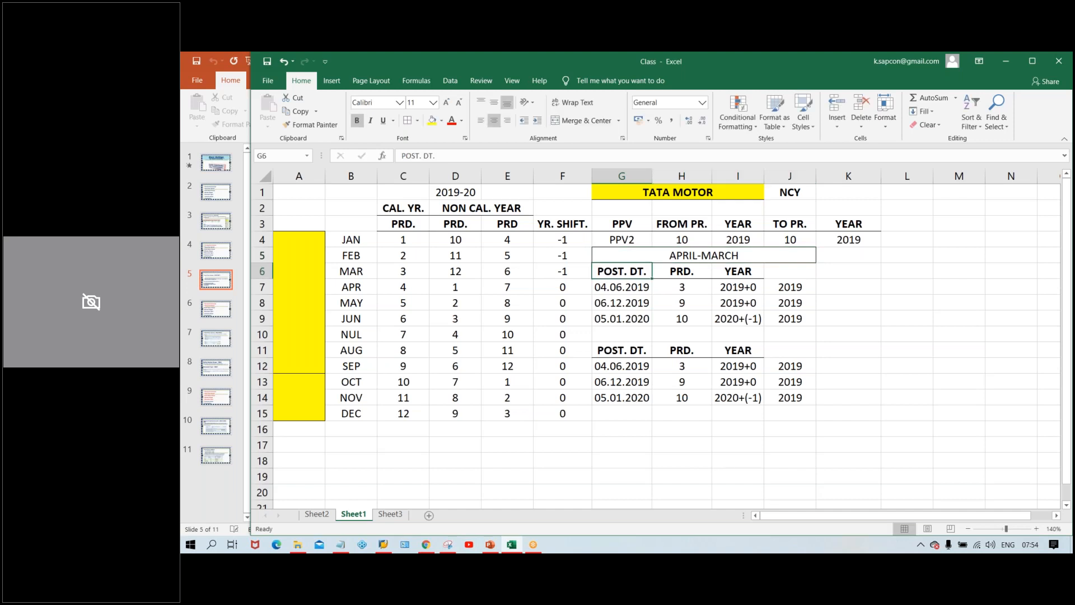
Make the APRIL-MARCH title bold and fill it yellow
click(704, 255)
key(ctrl+b)
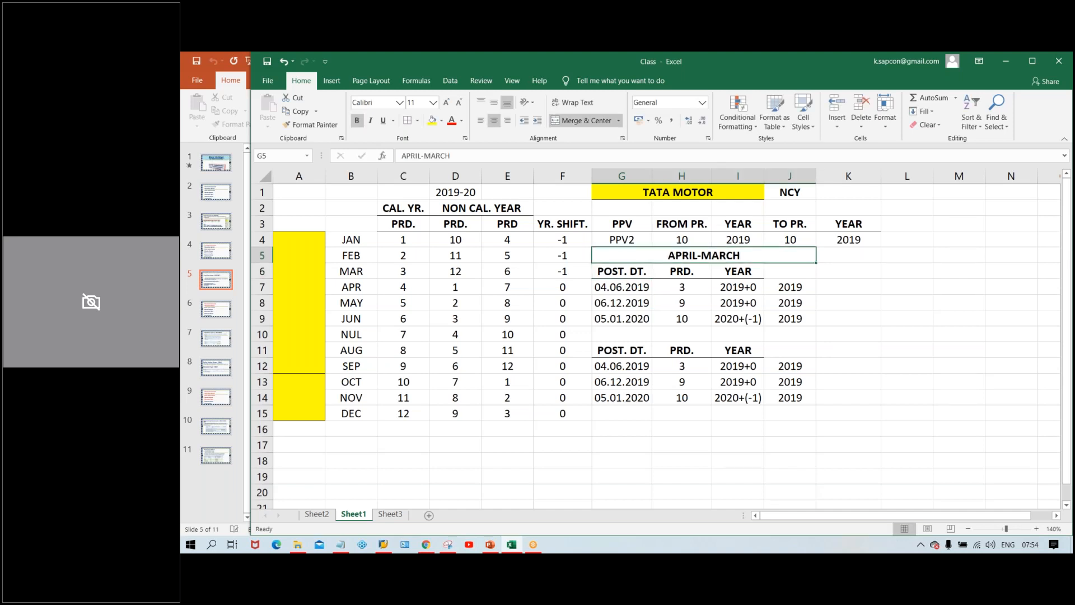
click(436, 120)
click(627, 428)
Fill G10:J10 yellow, merge and center it, and enter the title OCT. - SEP
click(621, 336)
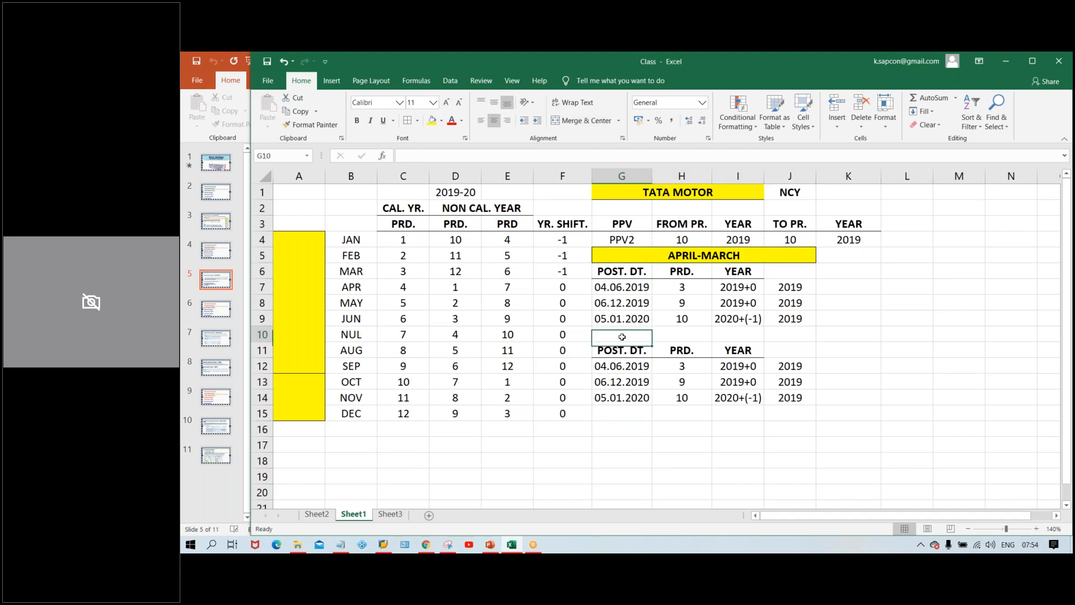
drag(621, 337, 778, 334)
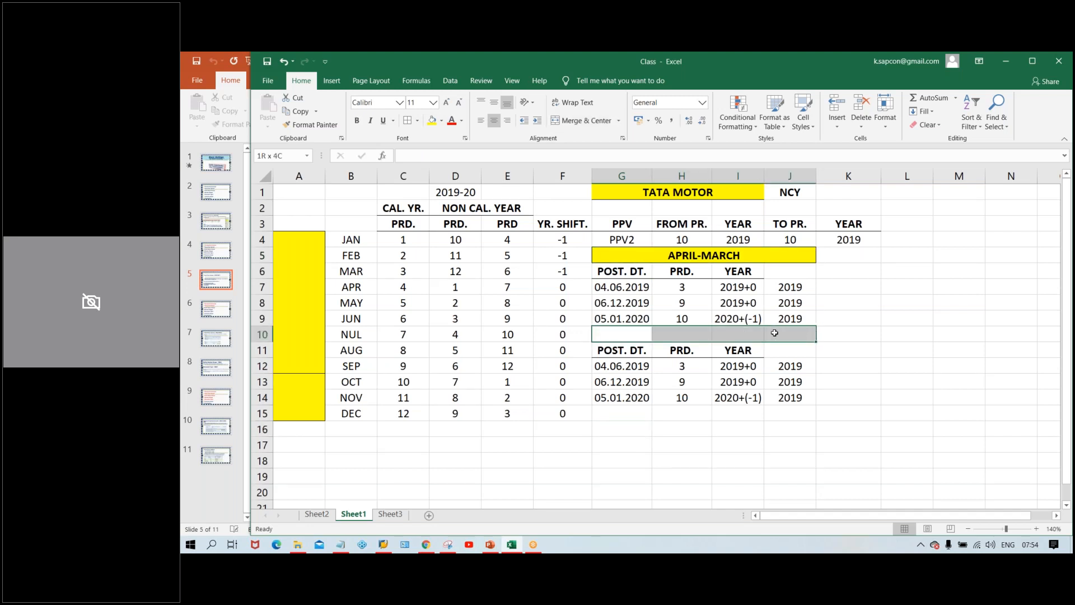
click(435, 121)
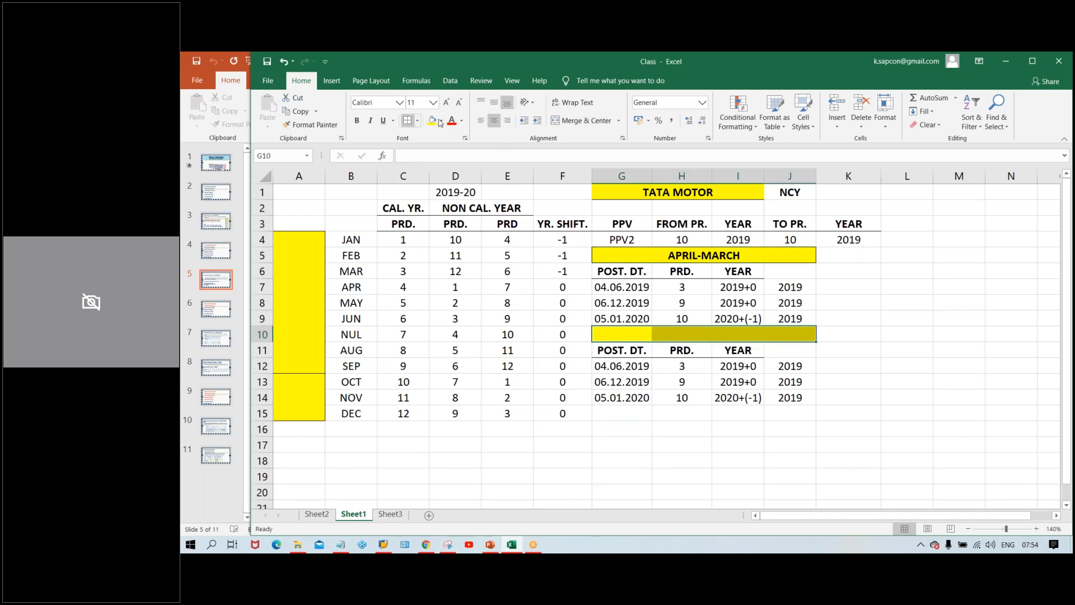
click(583, 121)
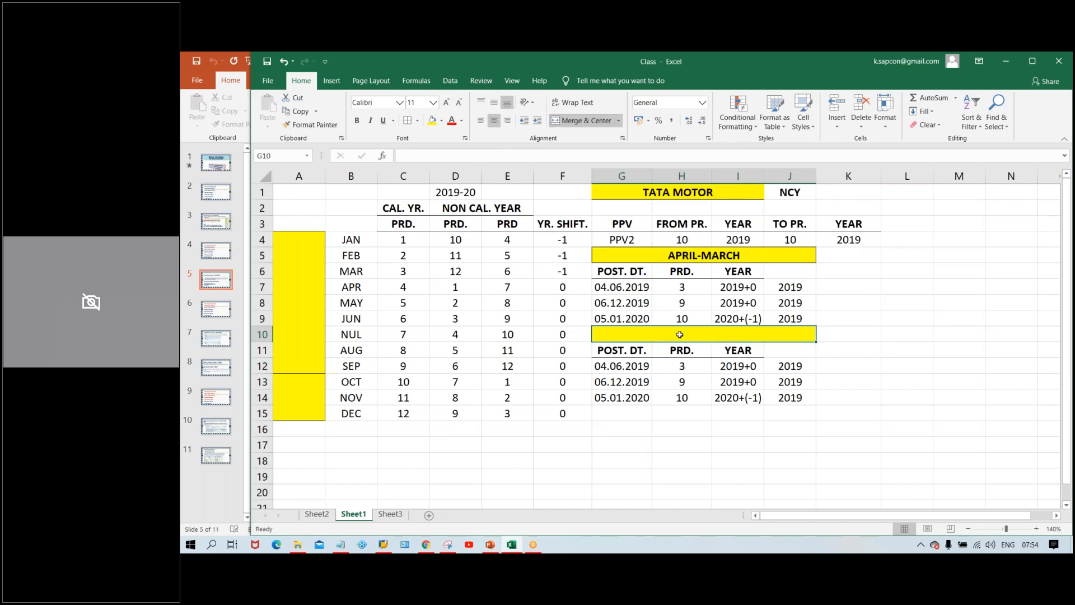
text(OCT. - SEP.)
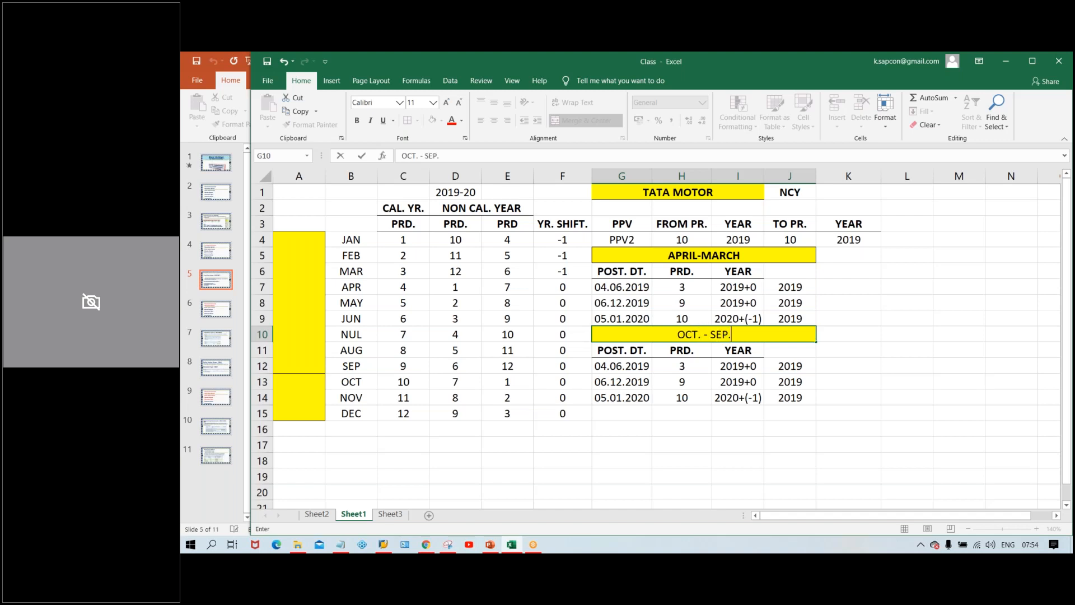
key(Return)
Make the OCT. - SEP. title bold and add borders around it
key(Up)
key(ctrl+b)
click(681, 364)
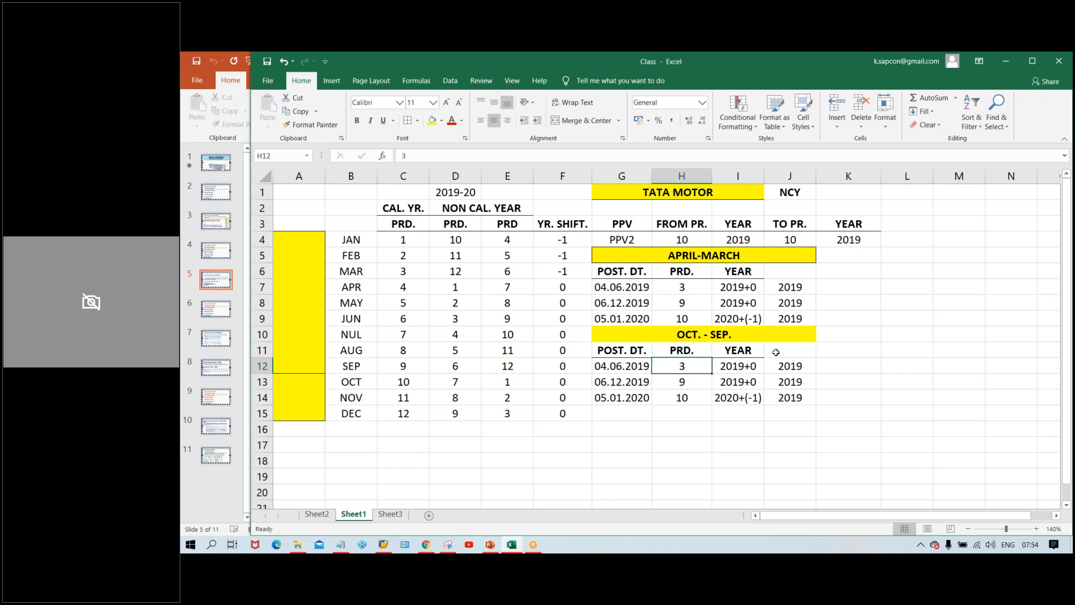
click(734, 336)
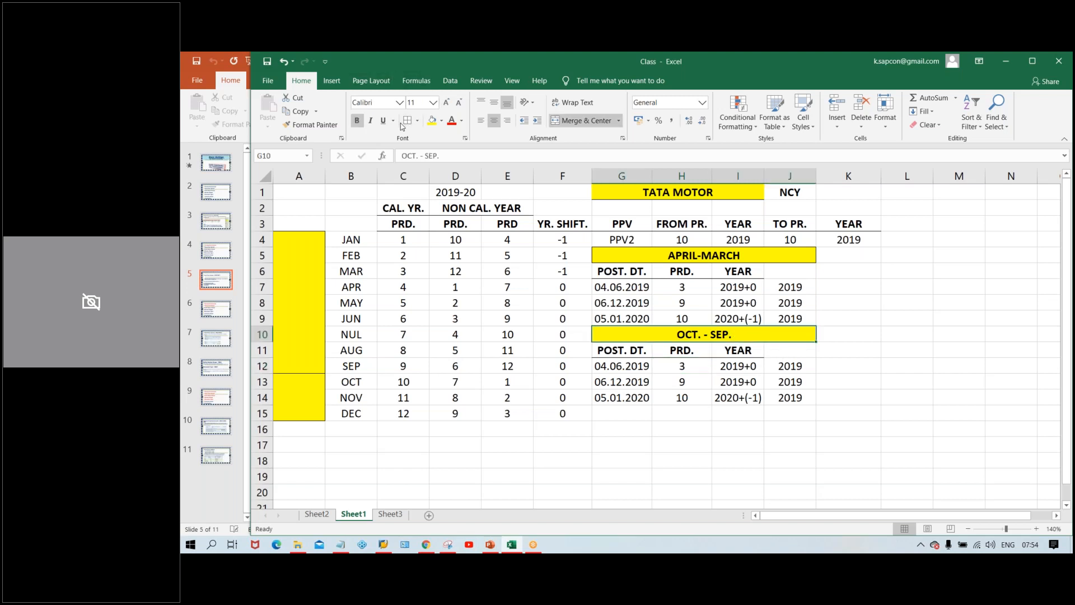
click(643, 458)
Clear the copied period values from H12 down in the OCT. - SEP. table
click(608, 367)
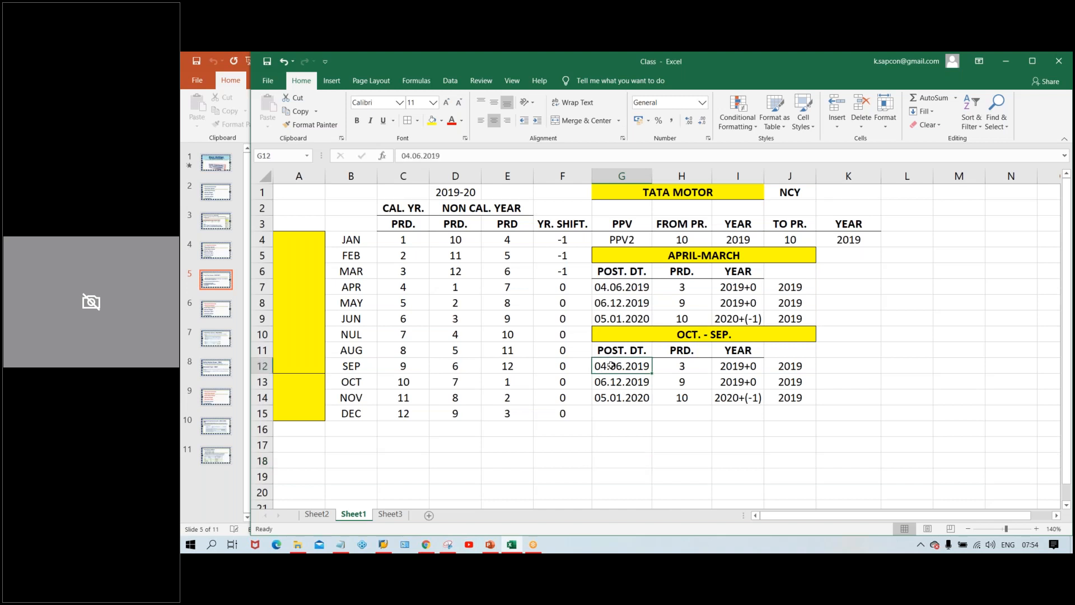
drag(695, 374, 695, 406)
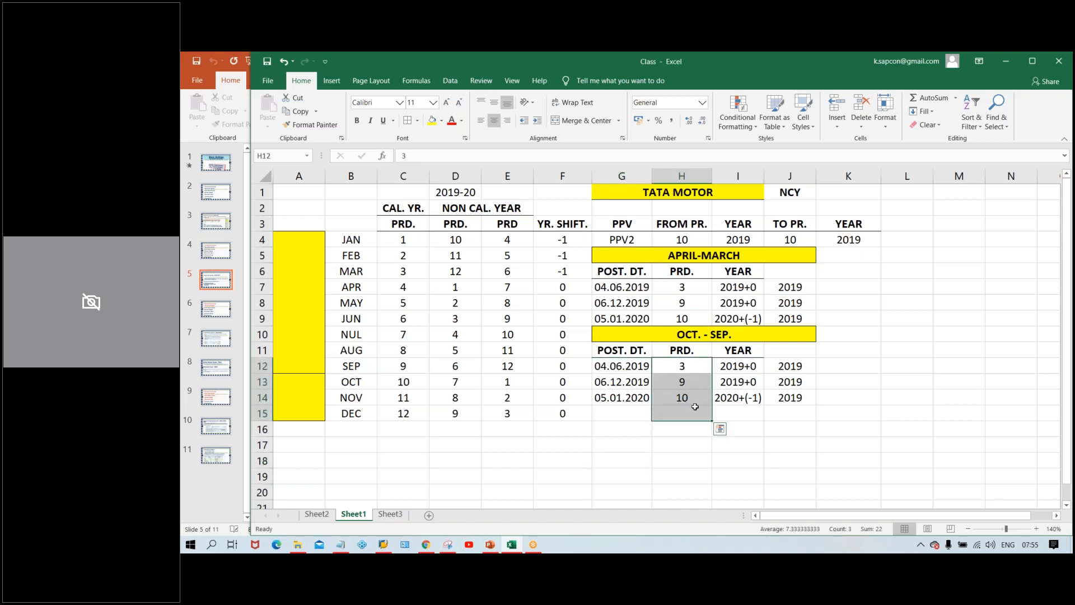
key(Delete)
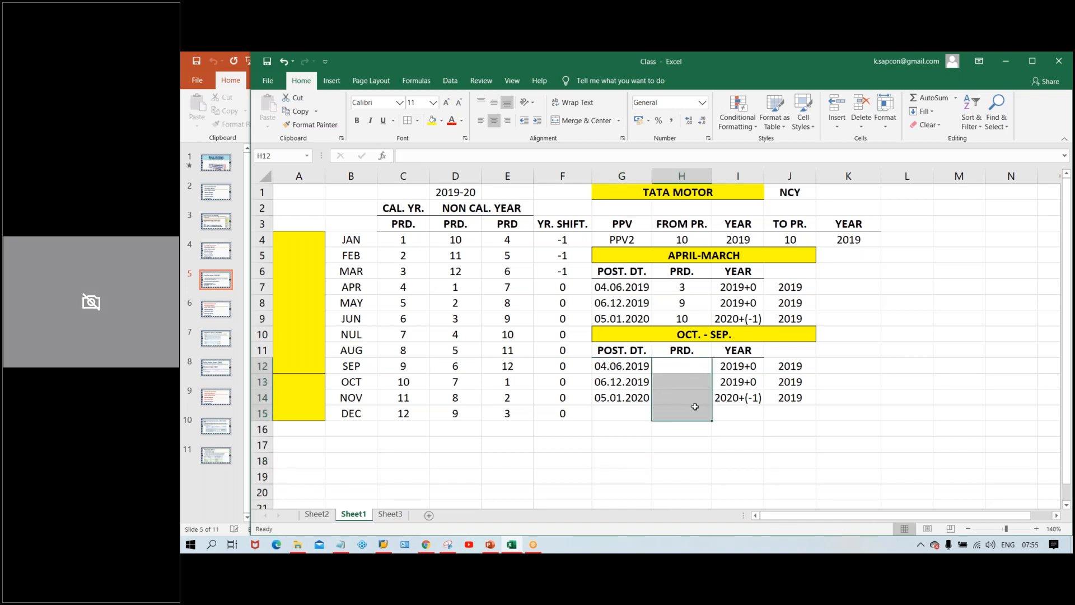
Enter period 9 for posting date 04.06.2019 in the OCT. - SEP. table
click(625, 365)
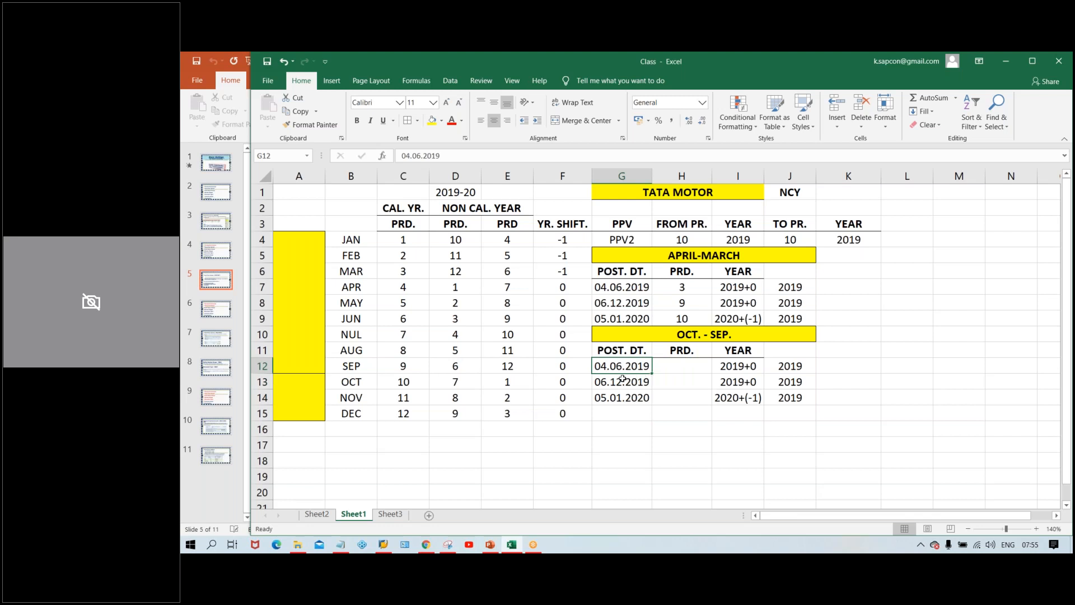
click(679, 372)
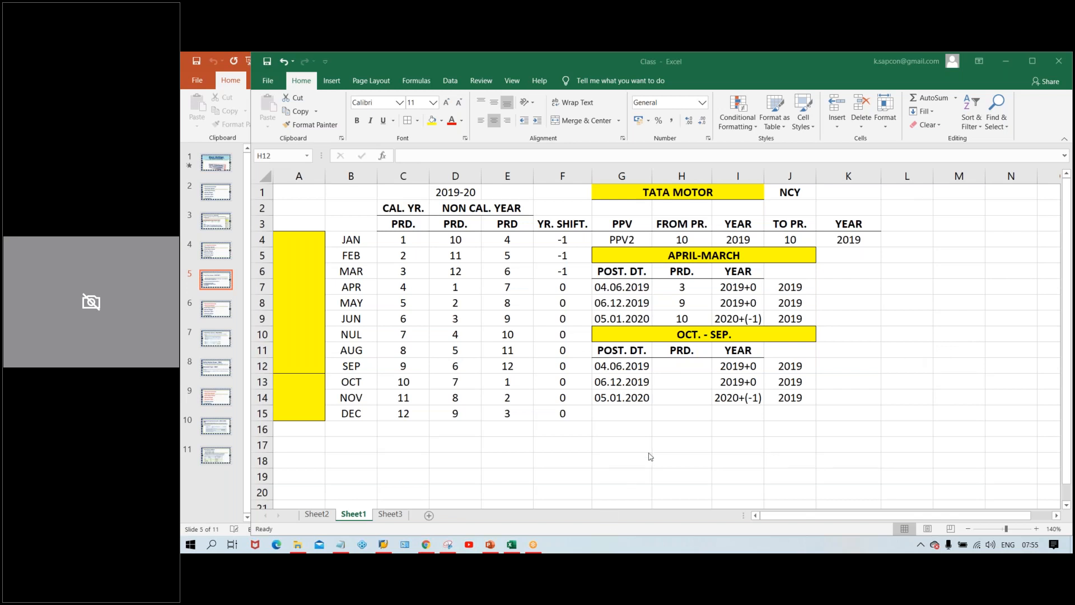
click(536, 424)
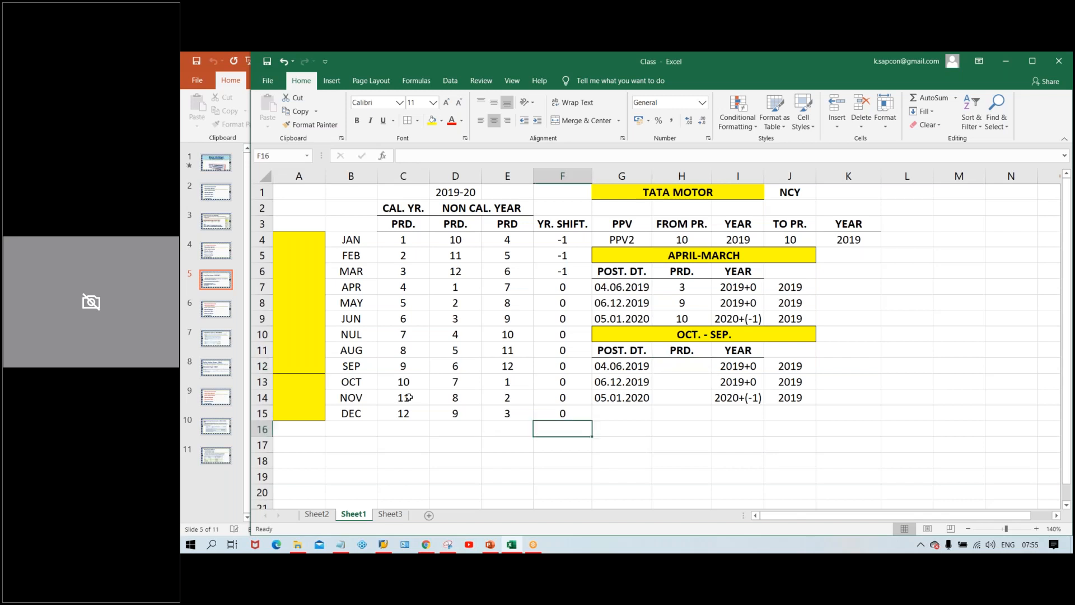
click(675, 369)
text(9)
key(Return)
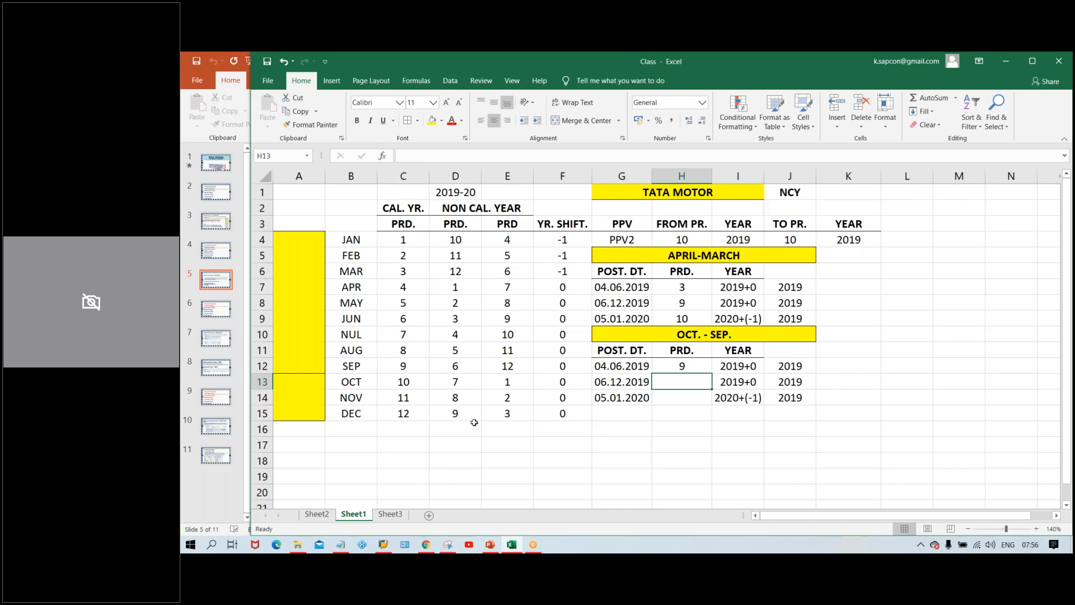
click(414, 349)
click(419, 243)
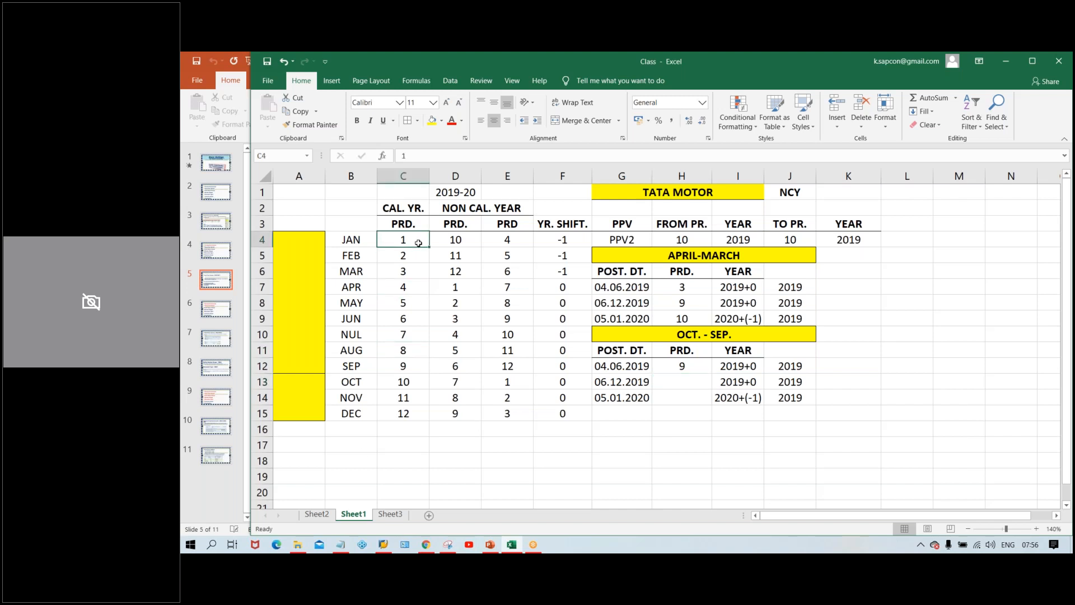
click(406, 385)
click(412, 429)
click(405, 384)
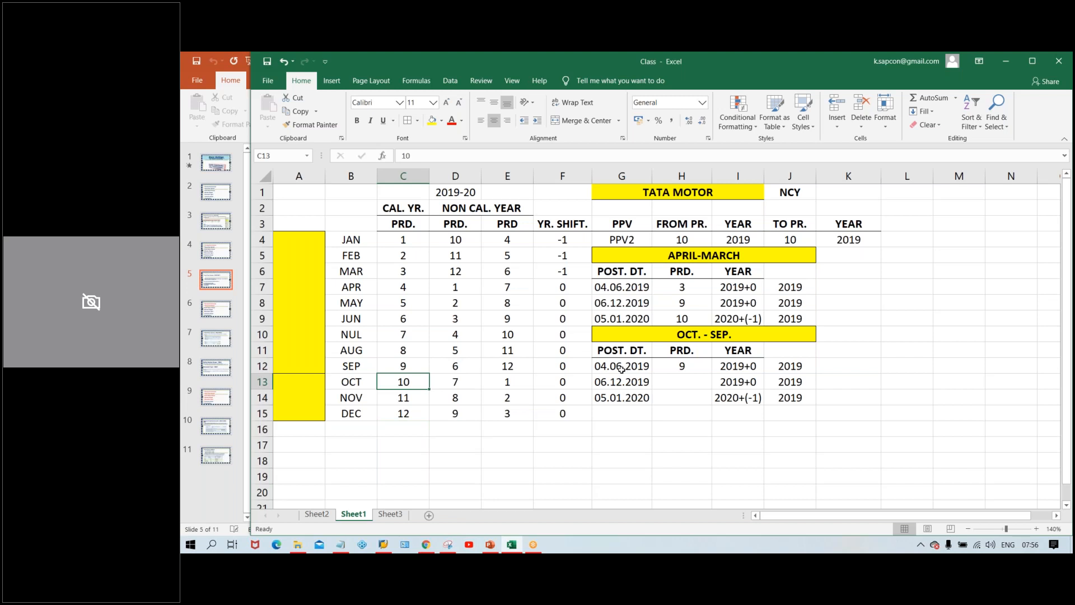
drag(622, 369, 627, 444)
key(Delete)
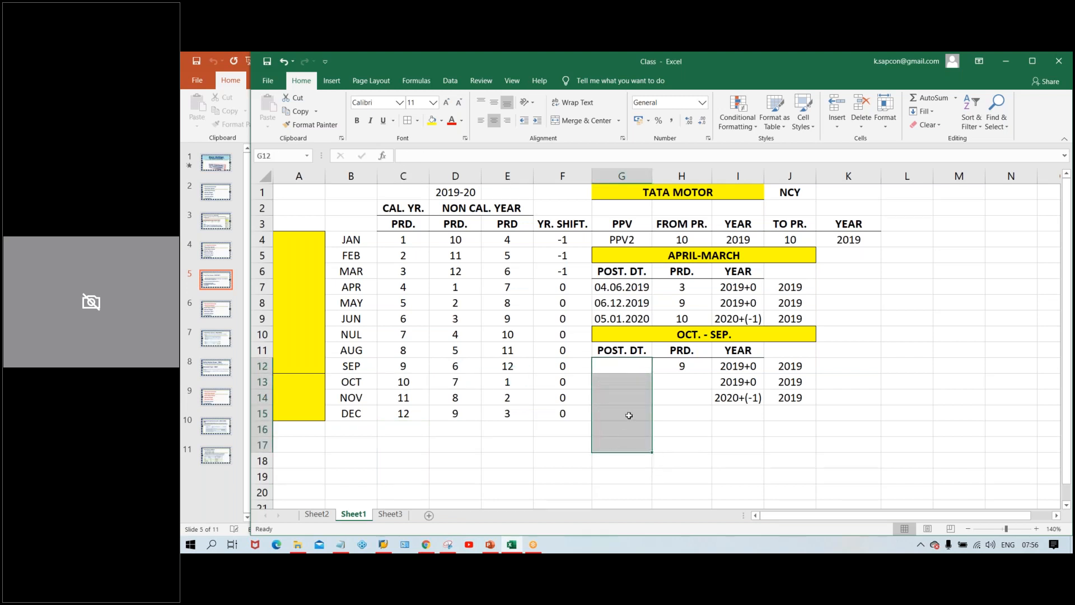
click(624, 365)
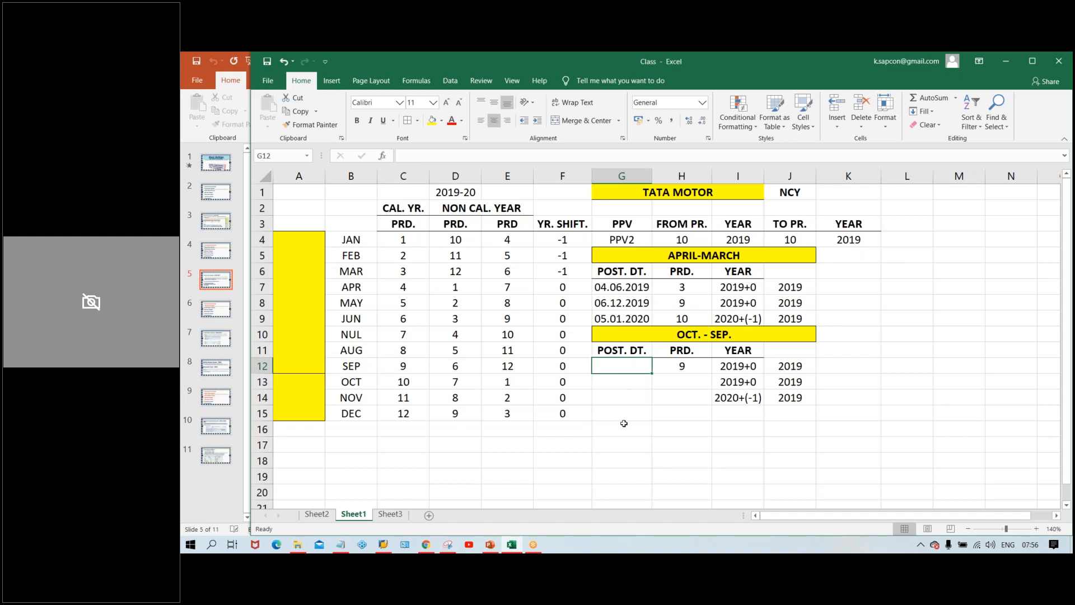
key(ctrl+z)
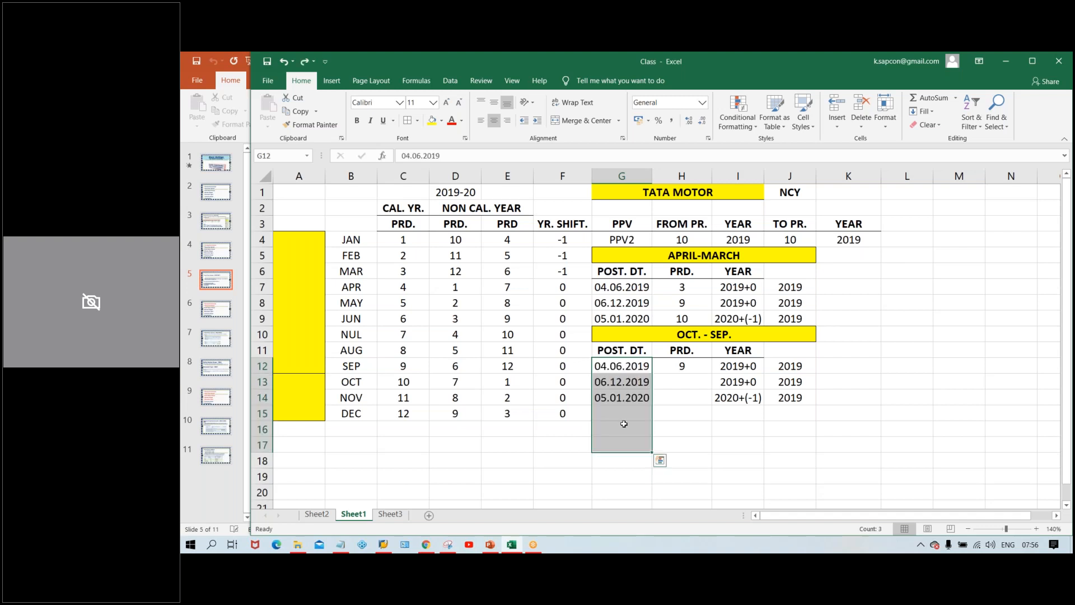
click(692, 429)
Clear the copied year formulas and results from I12:J14 in the OCT. - SEP. table
click(624, 366)
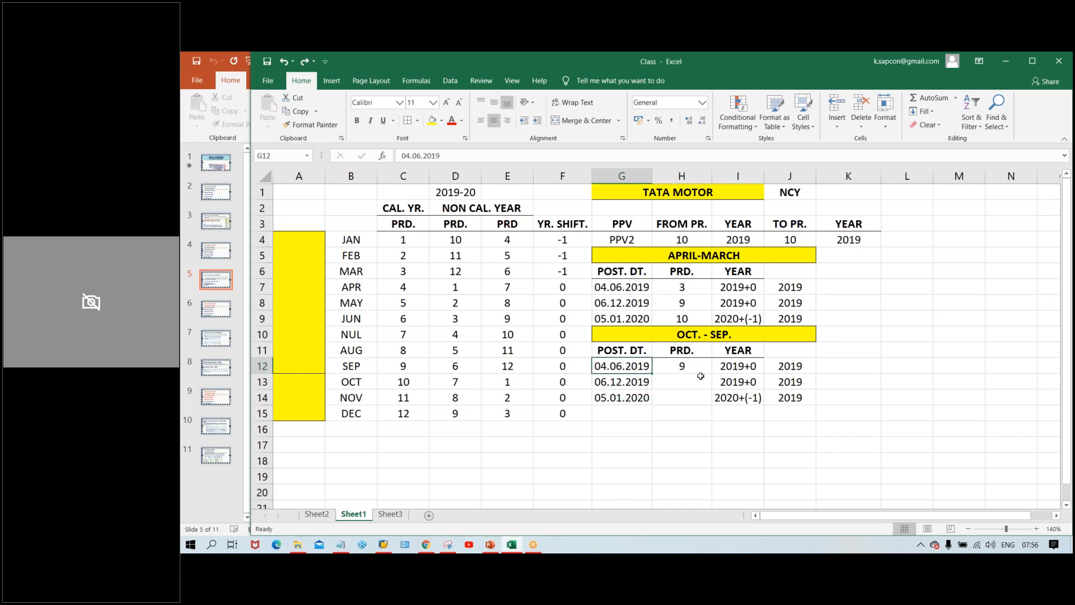
drag(737, 366, 790, 398)
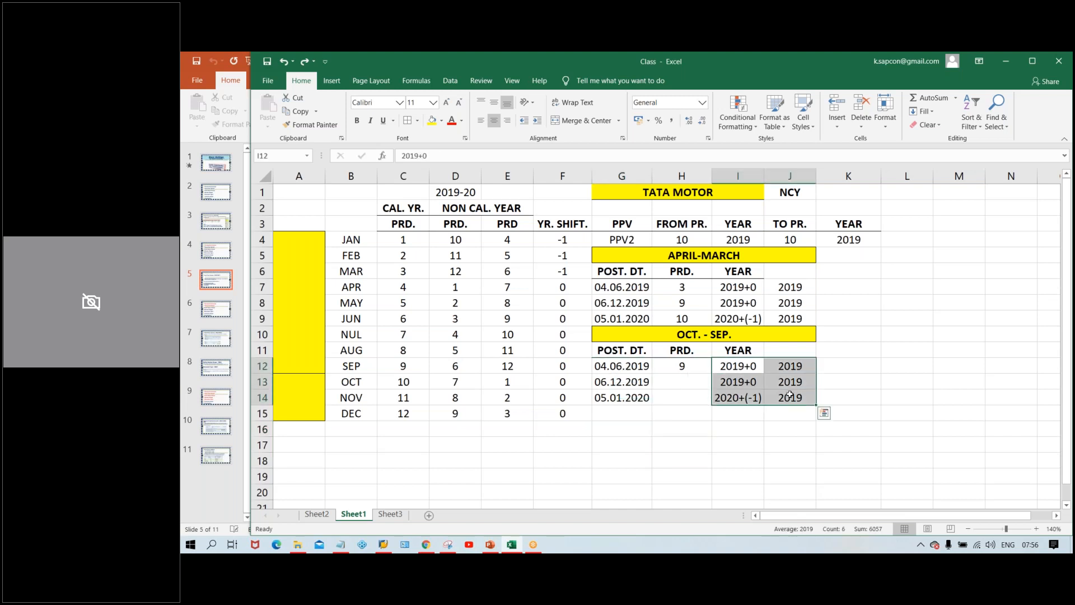
key(Delete)
click(707, 419)
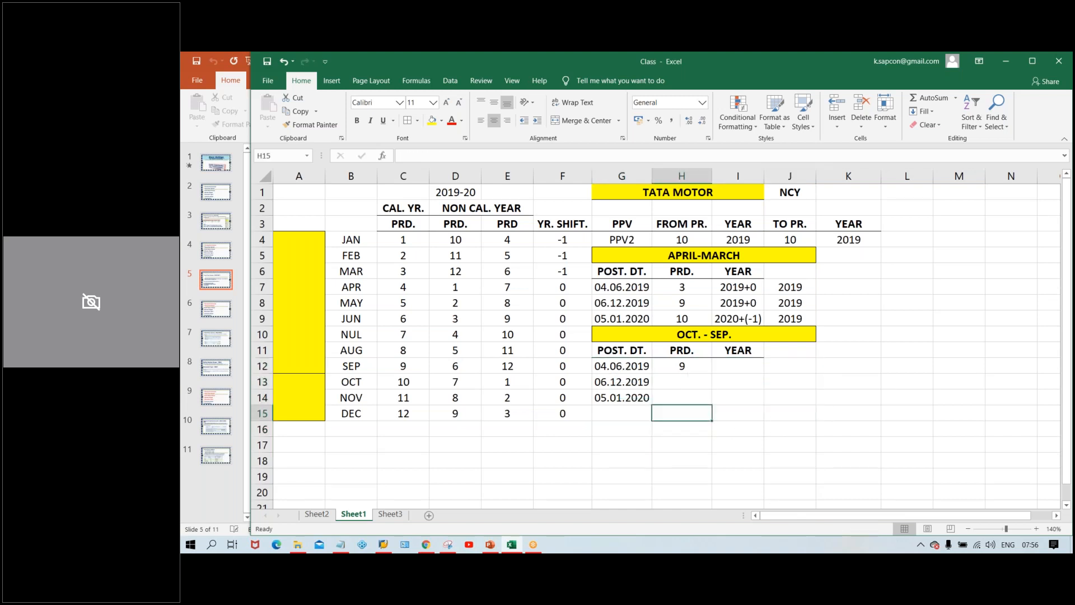
click(747, 375)
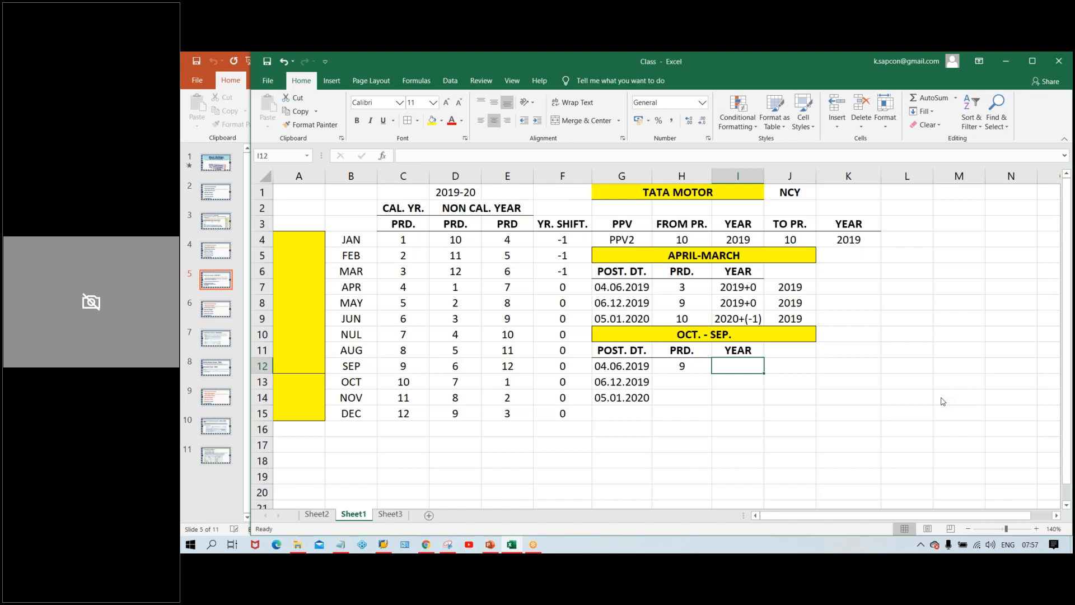
click(960, 223)
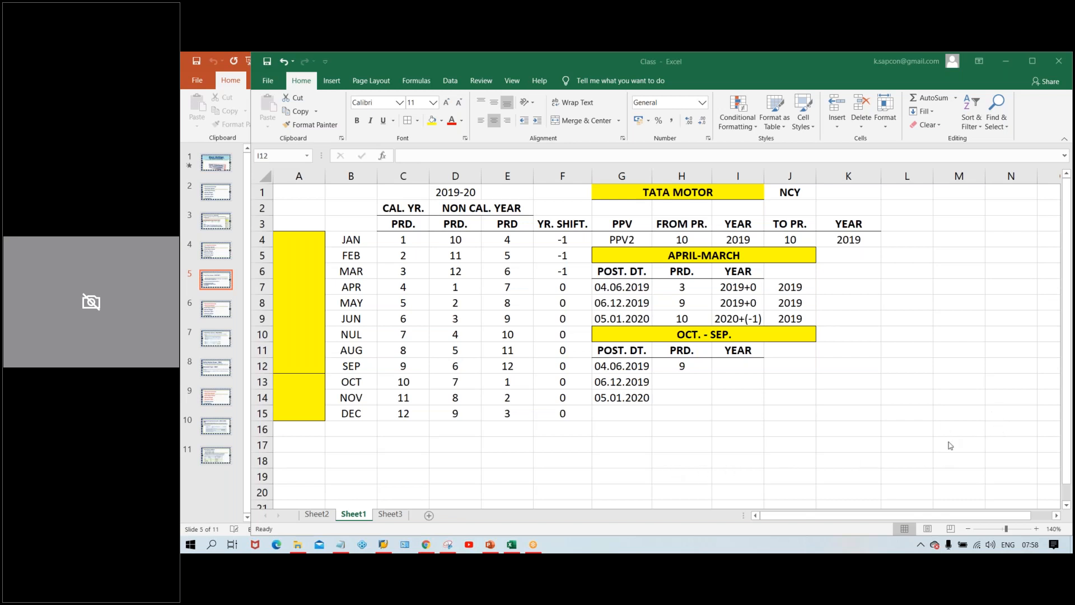
click(668, 459)
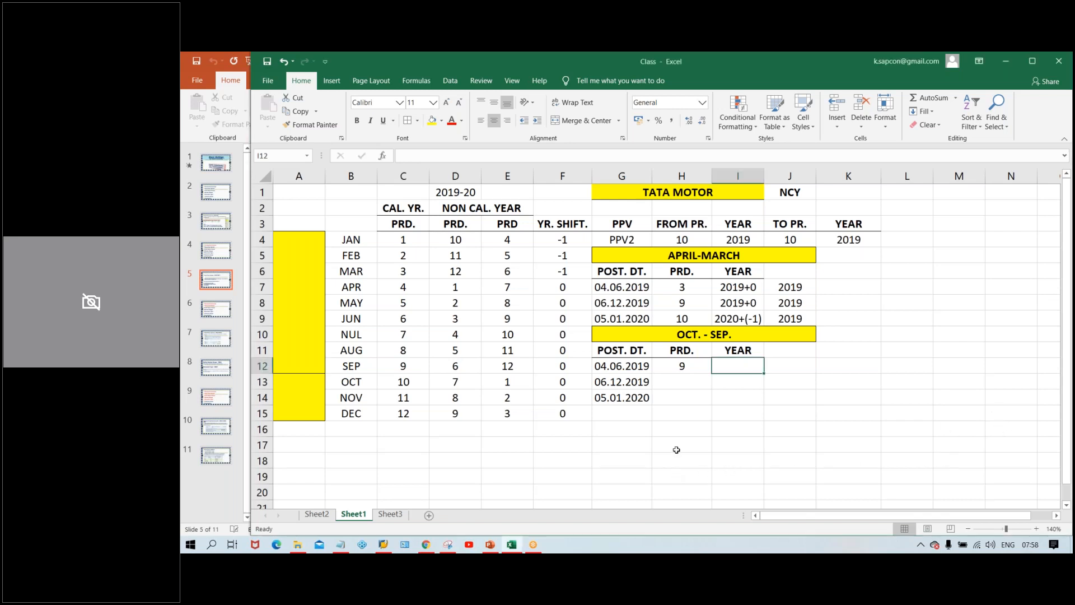
click(654, 440)
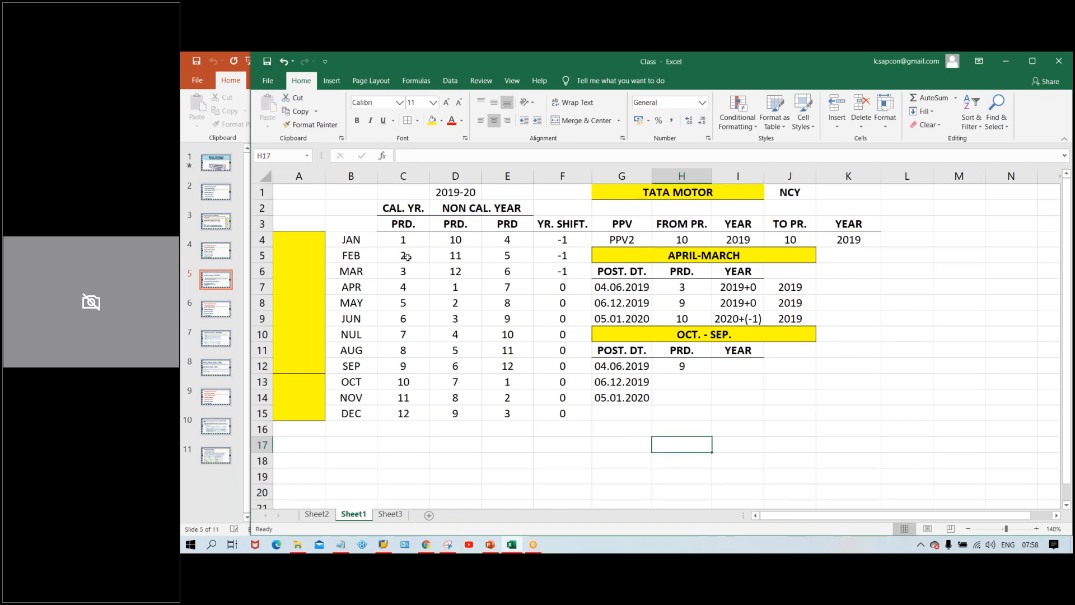
Review the calendar-year periods from JAN to SEP and compare them with the OCT row
click(359, 238)
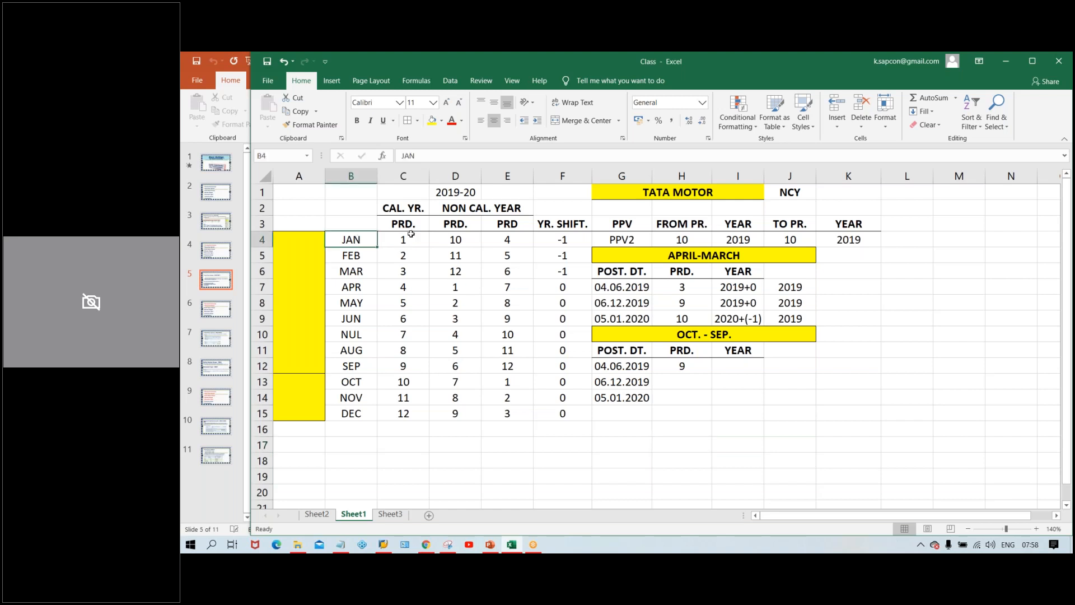
click(407, 239)
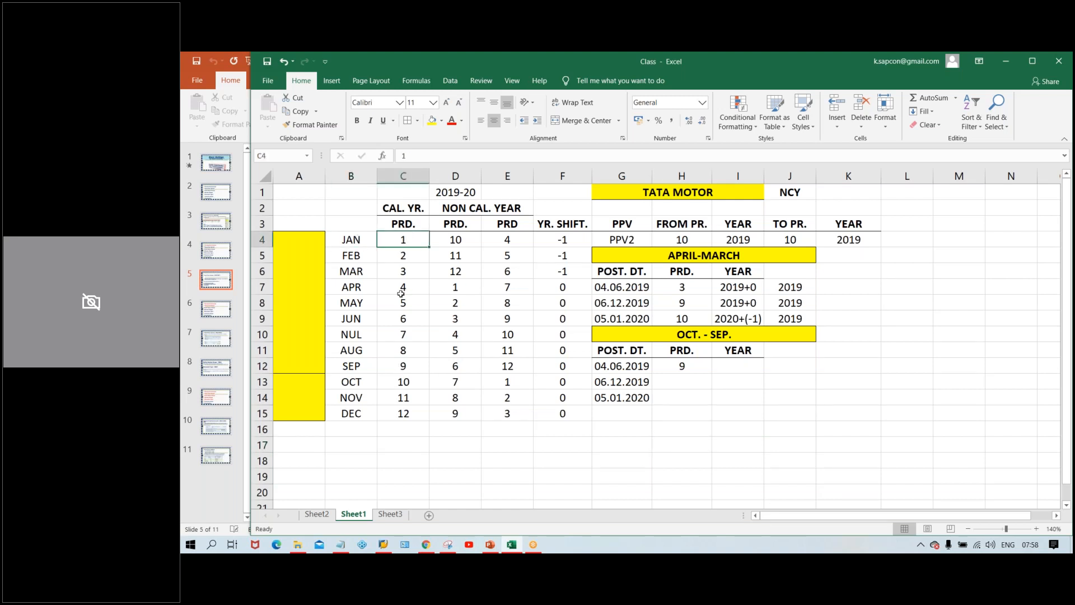
drag(412, 240, 412, 369)
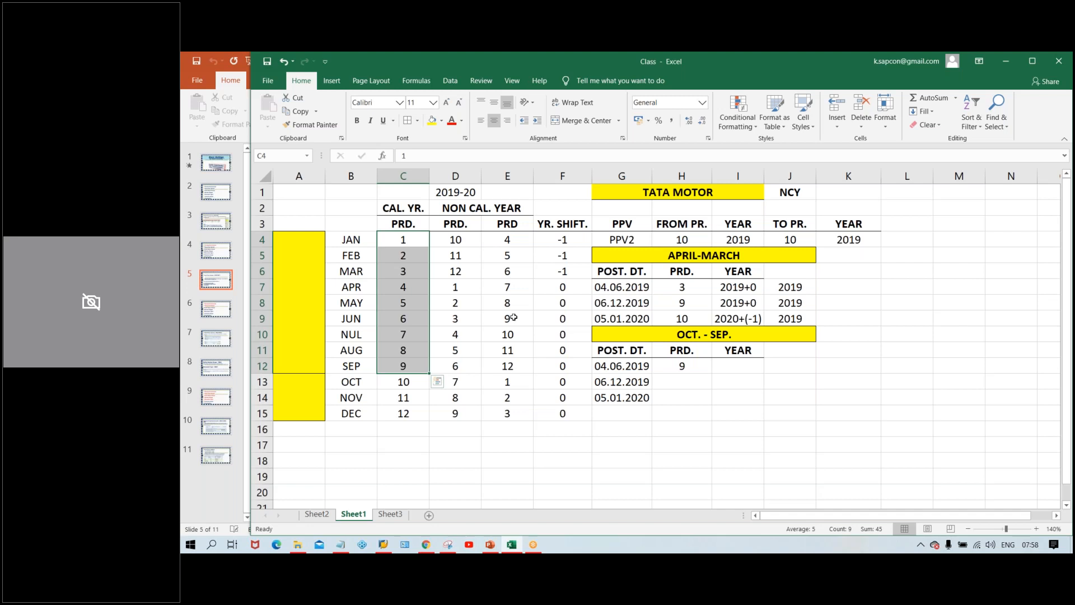
drag(352, 383, 410, 382)
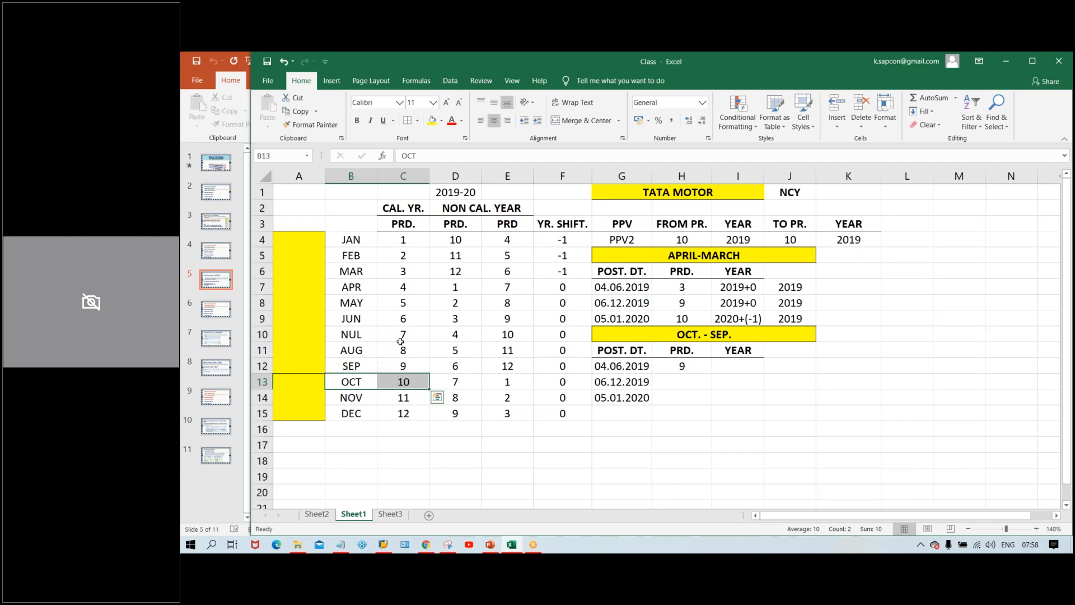
drag(373, 364, 400, 363)
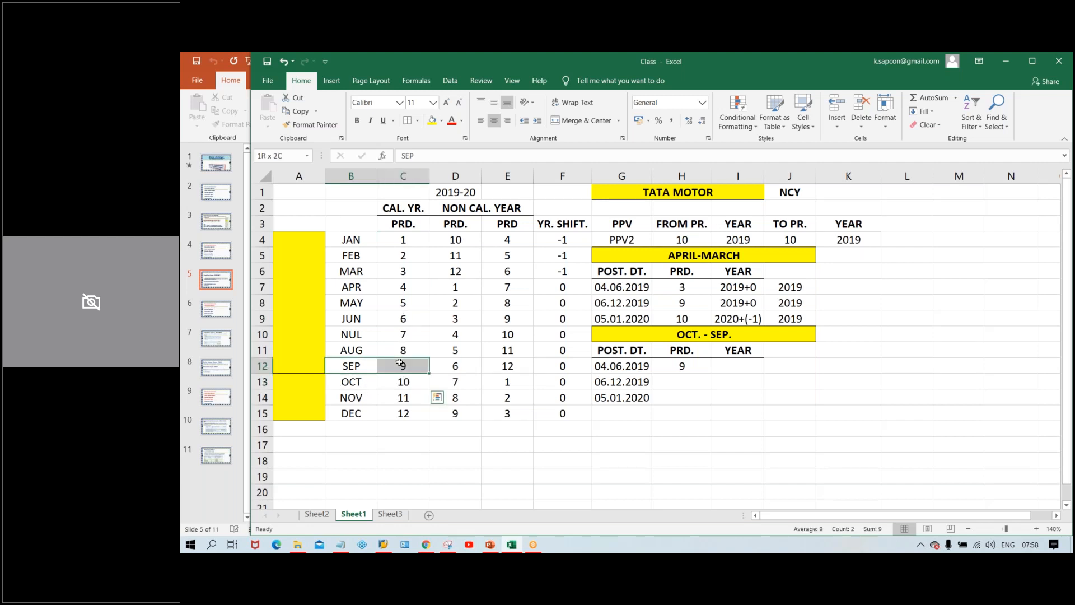
click(343, 381)
click(403, 382)
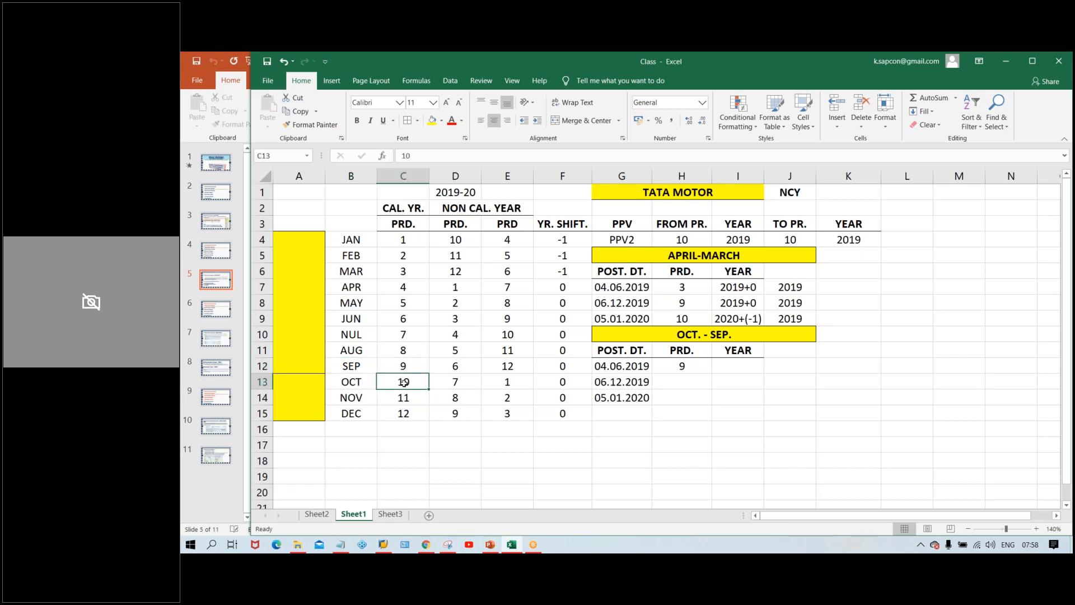
click(368, 384)
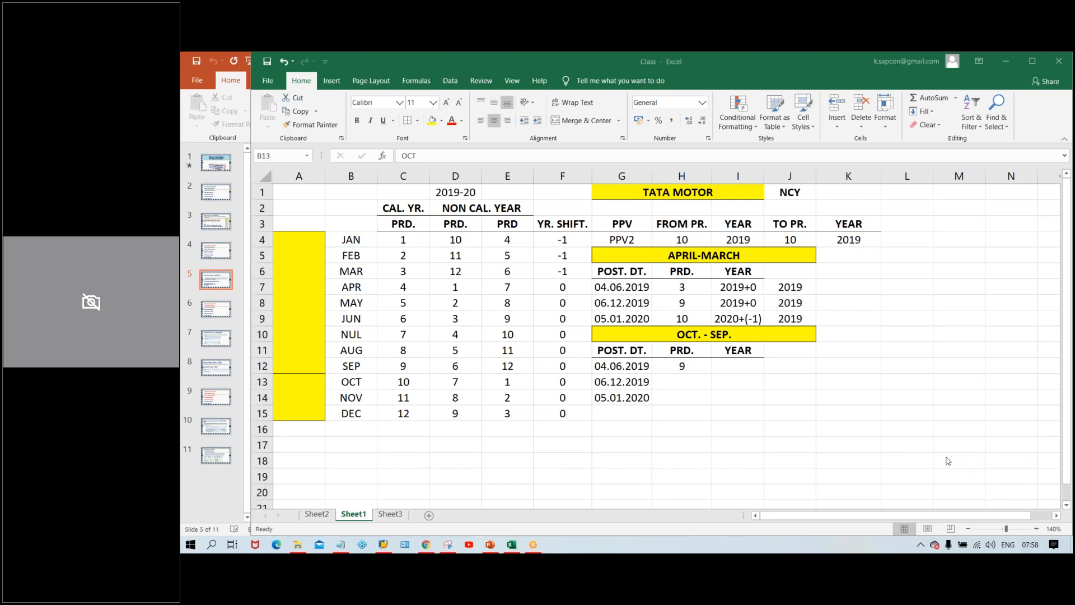
Examine the OCT to DEC rows across the calendar and both non-calendar year period columns
click(352, 382)
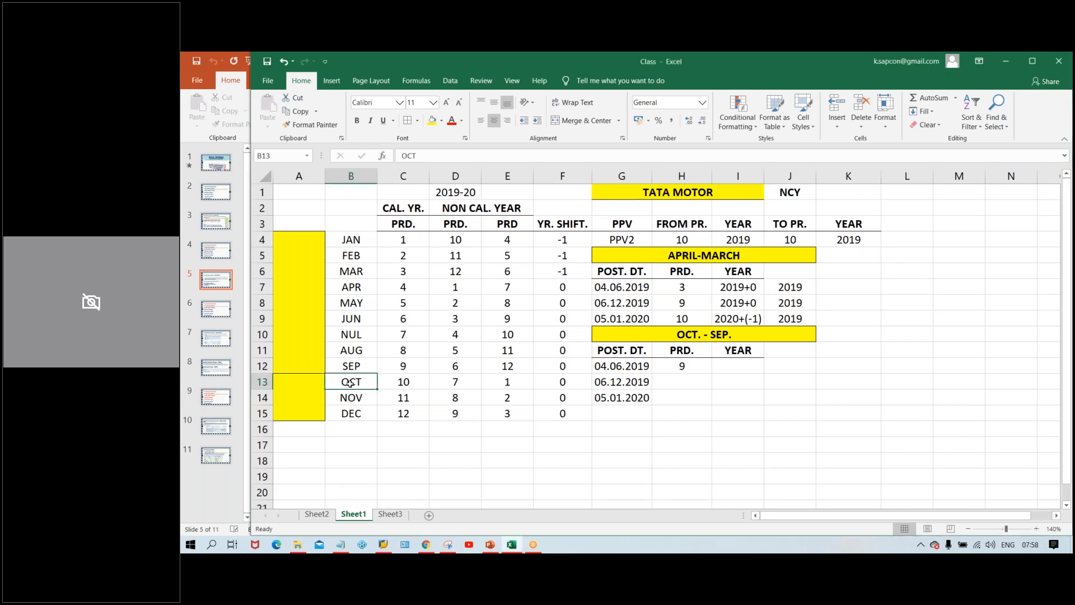
mouse_move(351, 383)
mouse_down()
mouse_move(485, 386)
mouse_move(507, 424)
mouse_move(507, 415)
mouse_up()
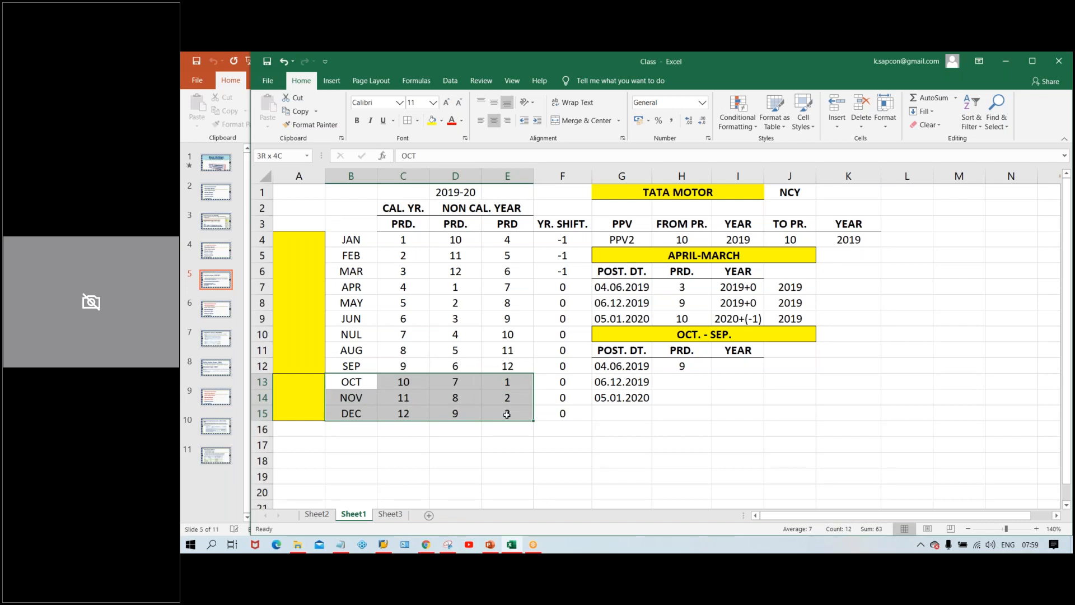
drag(507, 415, 506, 415)
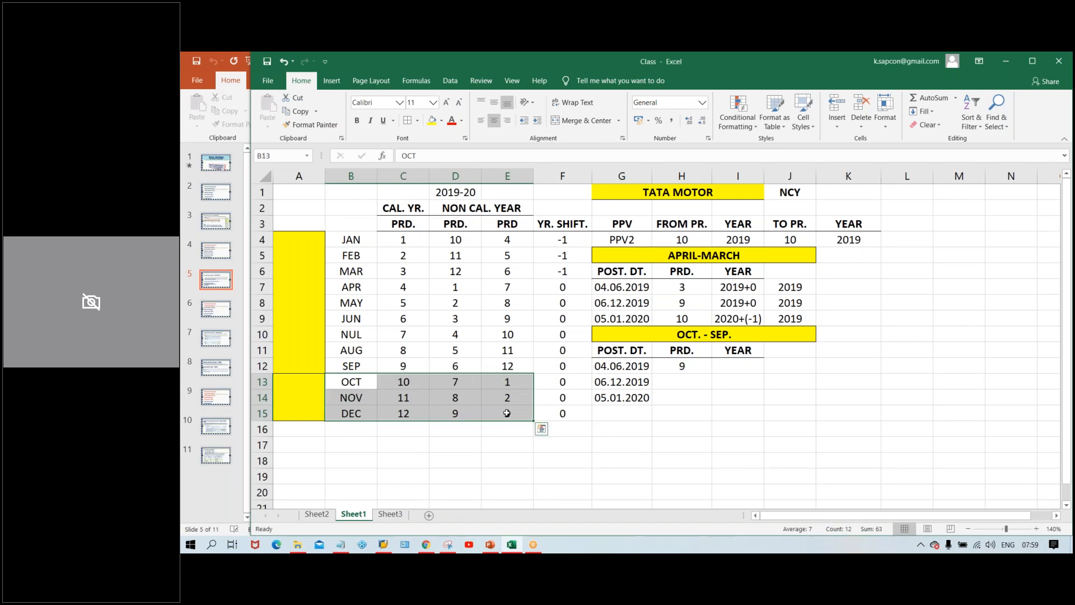
click(956, 223)
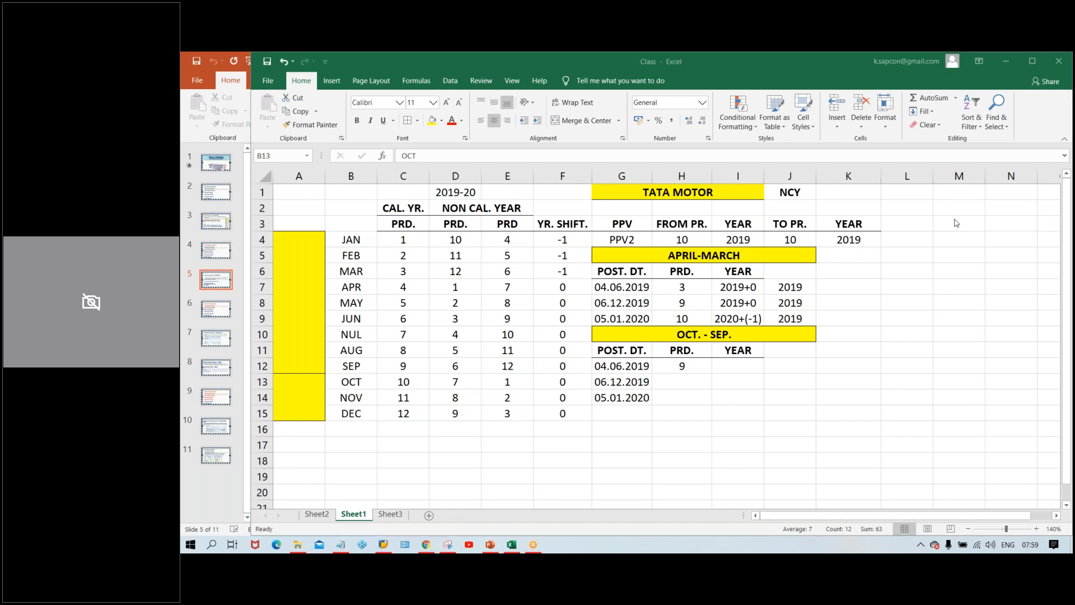
click(433, 439)
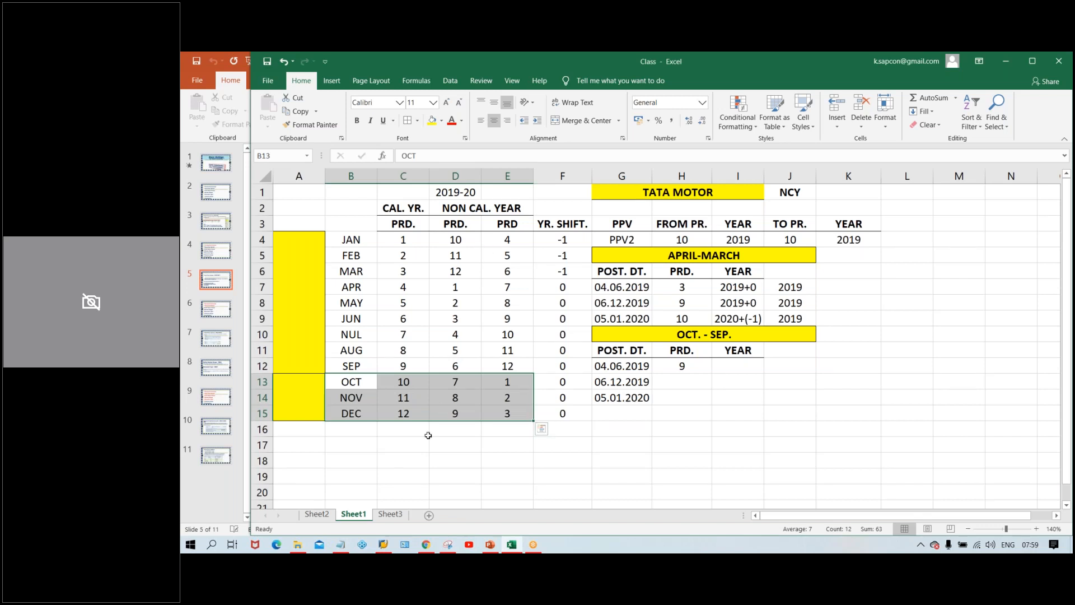
click(408, 435)
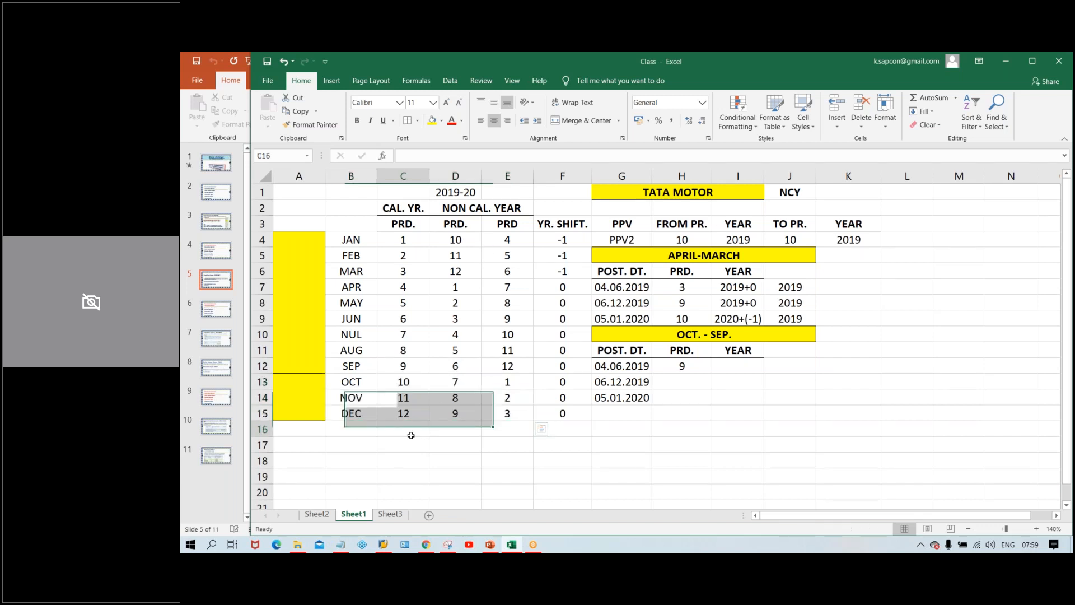
click(364, 384)
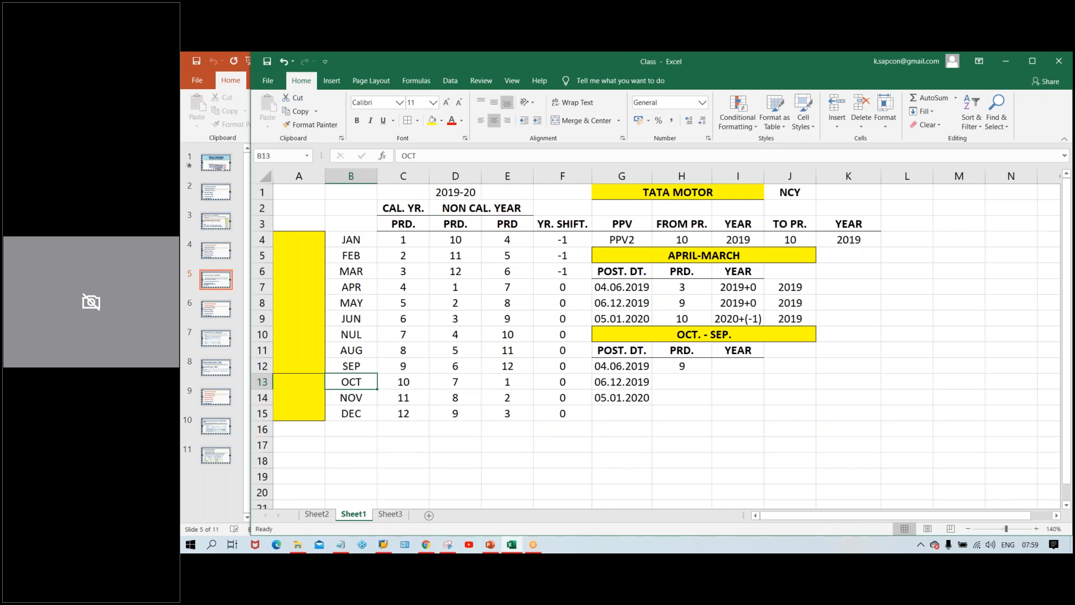
Go through the month names from JAN and correct the misspelled label in B10 to JUL
click(352, 241)
key(Return)
key(Return)
key(Return)
key(Return)
key(Return)
key(Return)
key(Return)
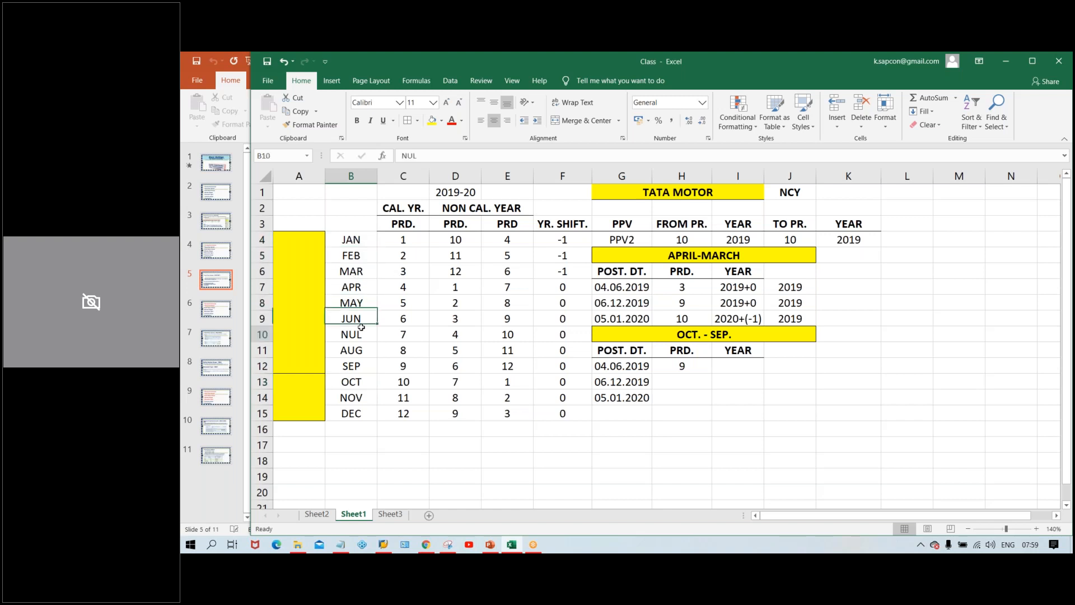
double_click(346, 334)
key(BackSpace)
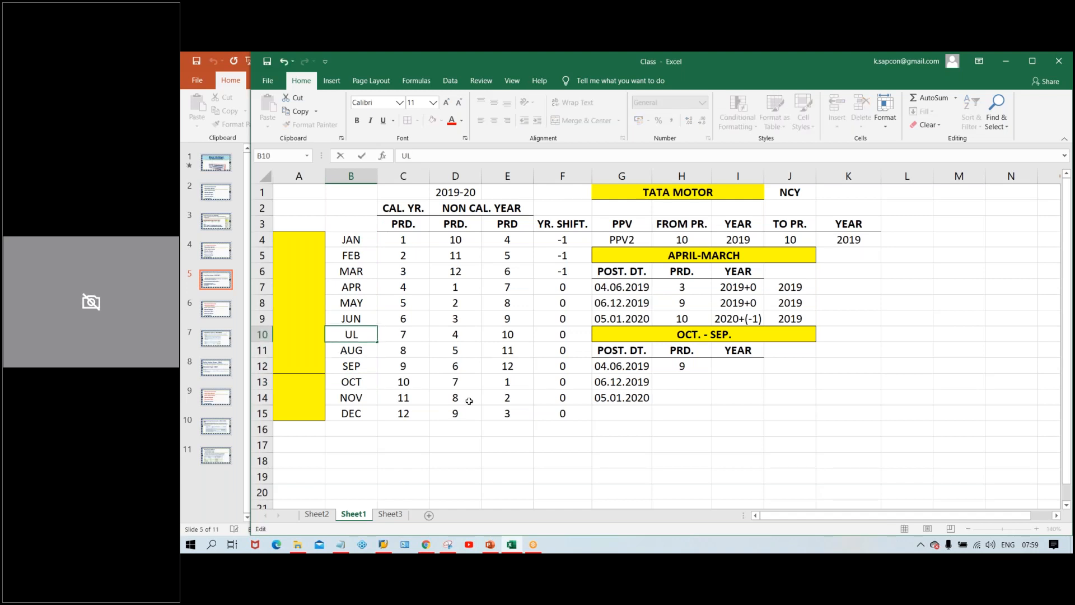
text(J)
key(Return)
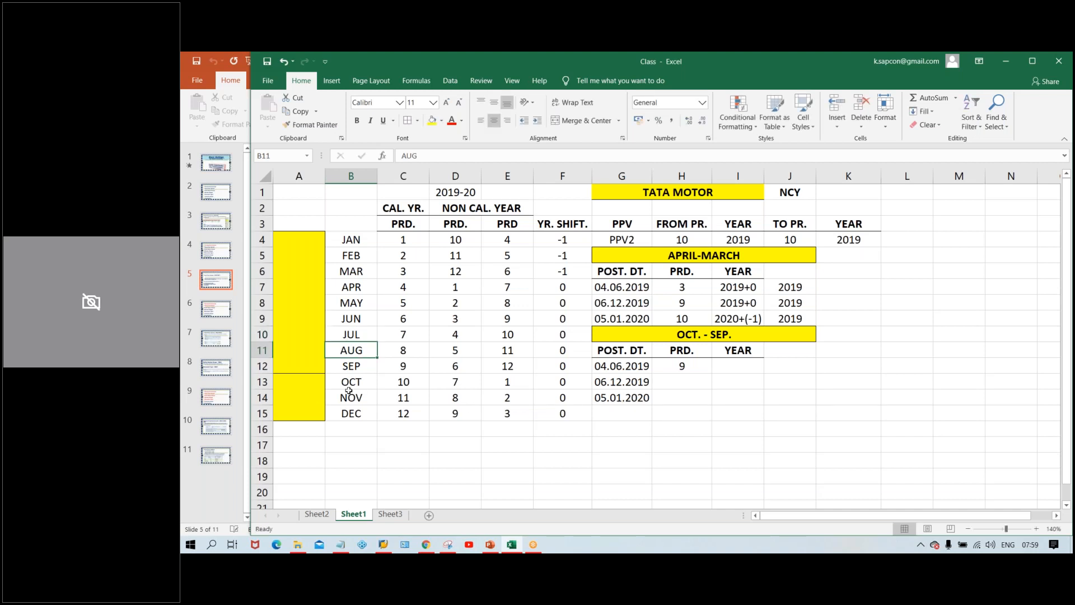
Review the month list for where each fiscal year starts, comparing APR to DEC with JAN to SEP and OCT
click(359, 361)
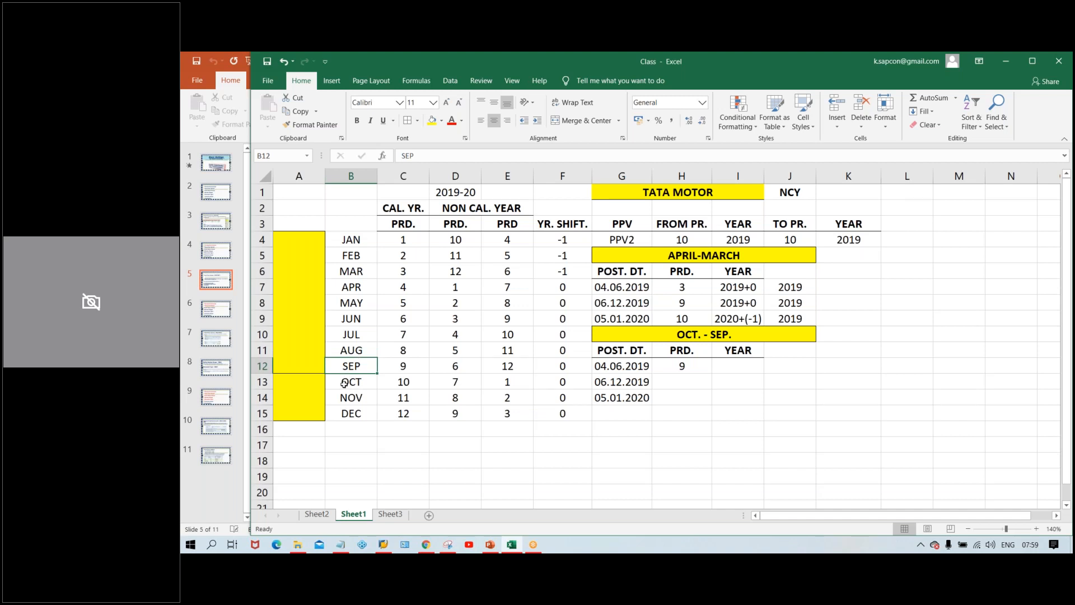
click(353, 381)
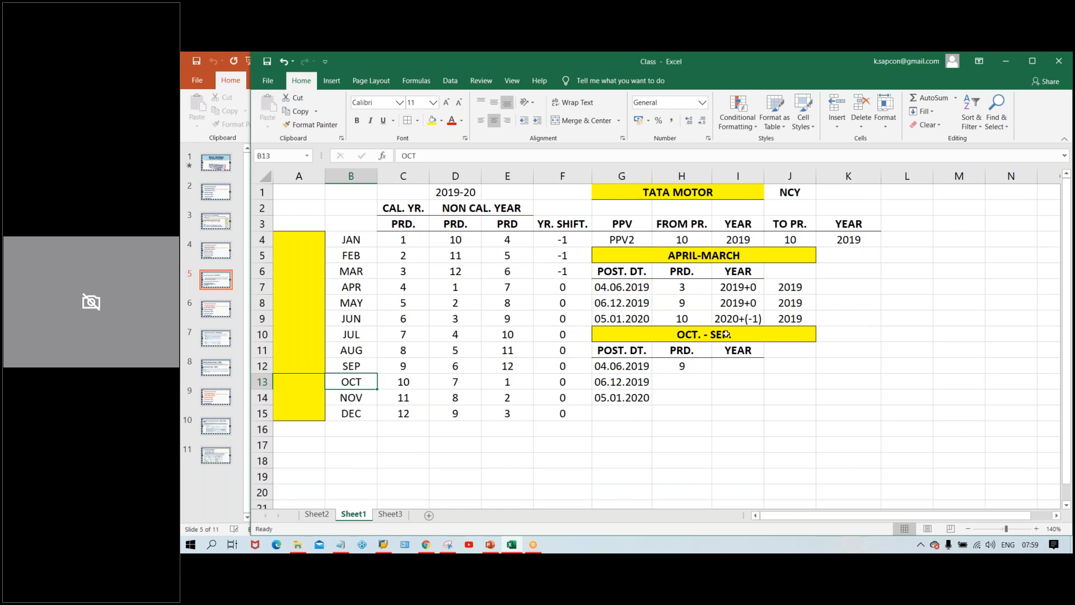
click(995, 223)
click(365, 399)
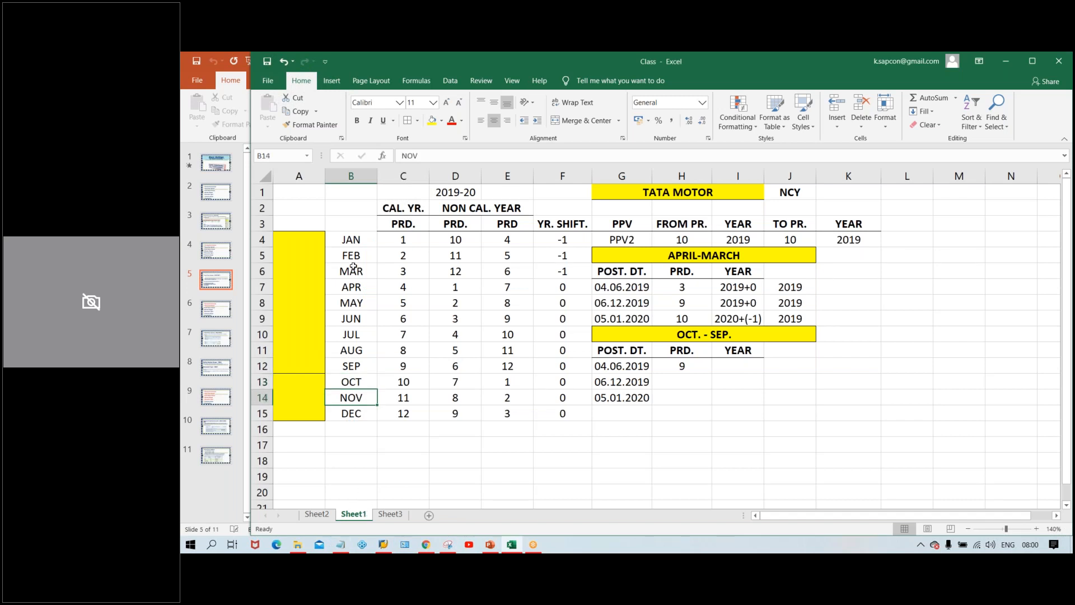
drag(356, 287, 359, 412)
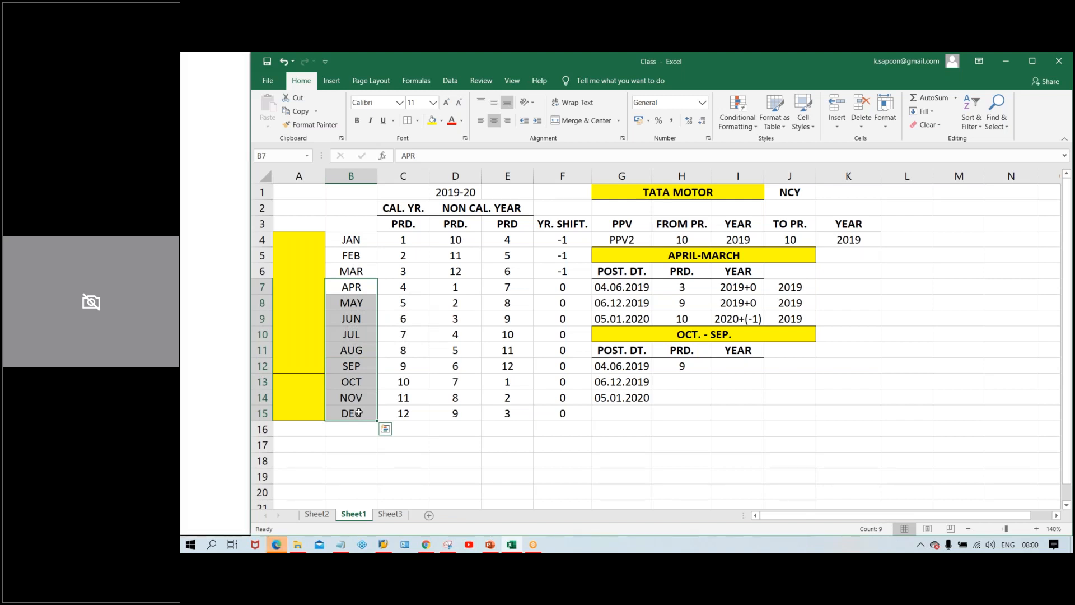
click(358, 238)
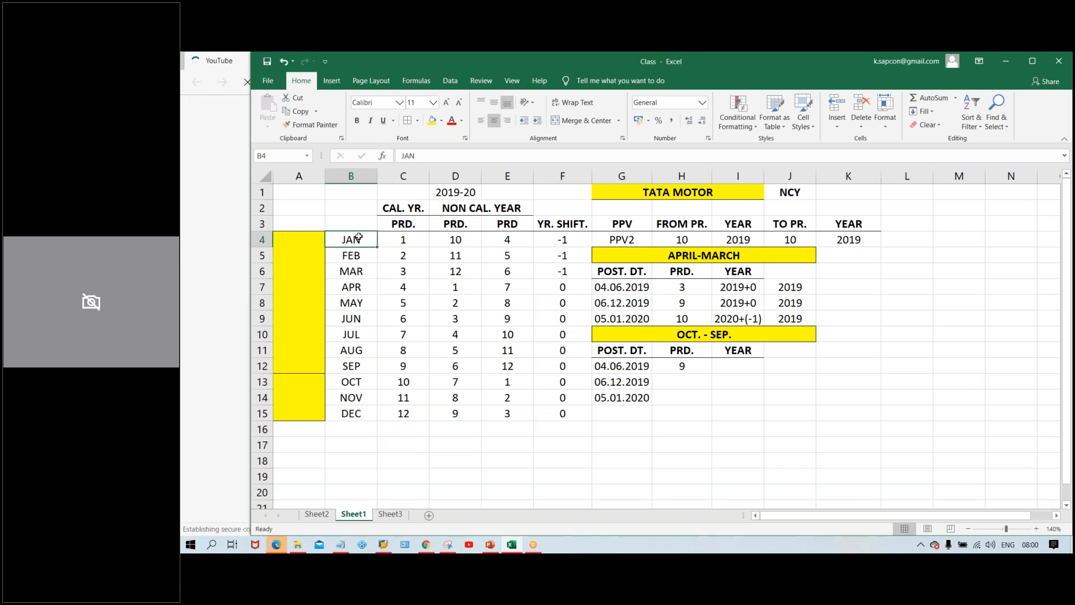
click(352, 287)
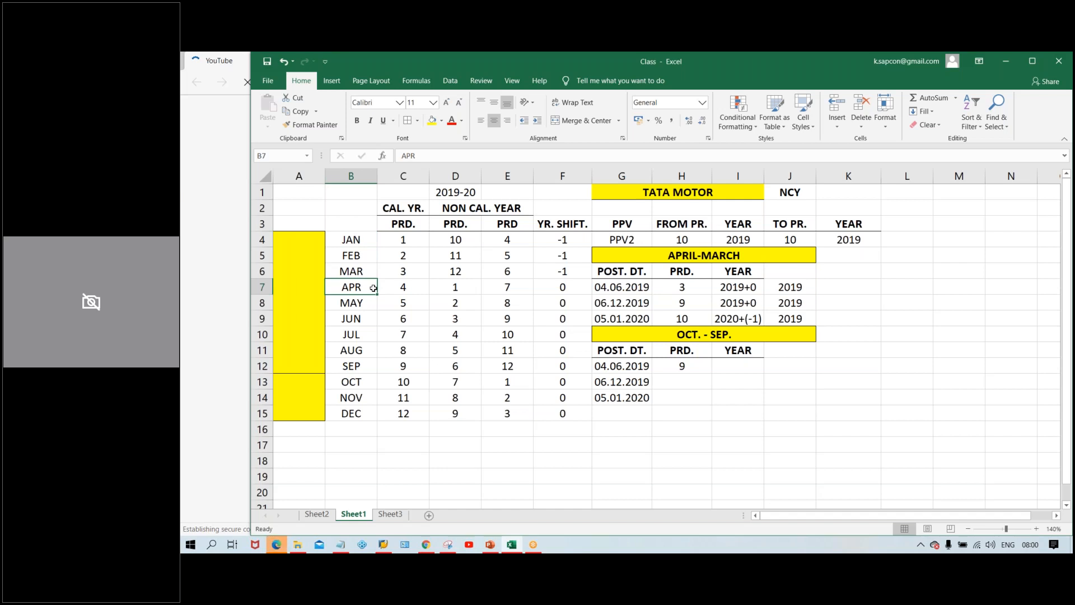
click(352, 382)
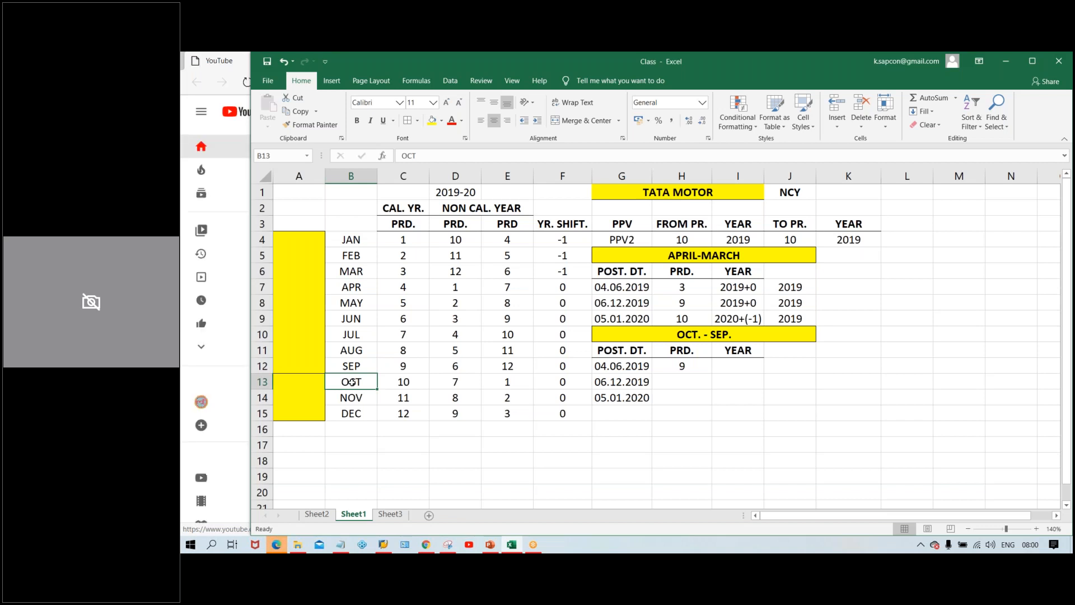
drag(357, 245, 360, 364)
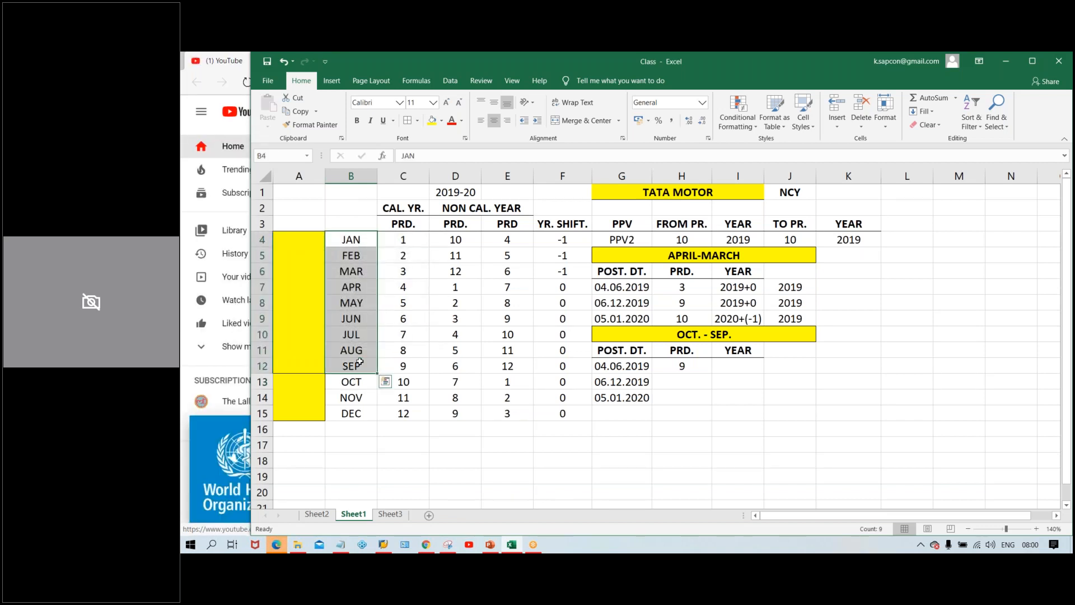
click(339, 385)
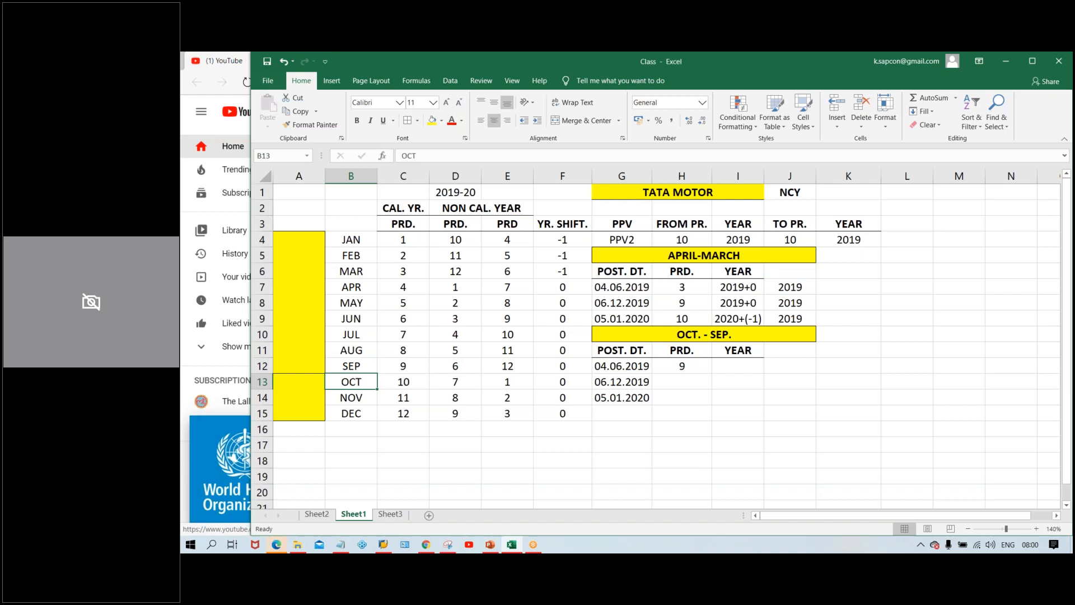
click(656, 431)
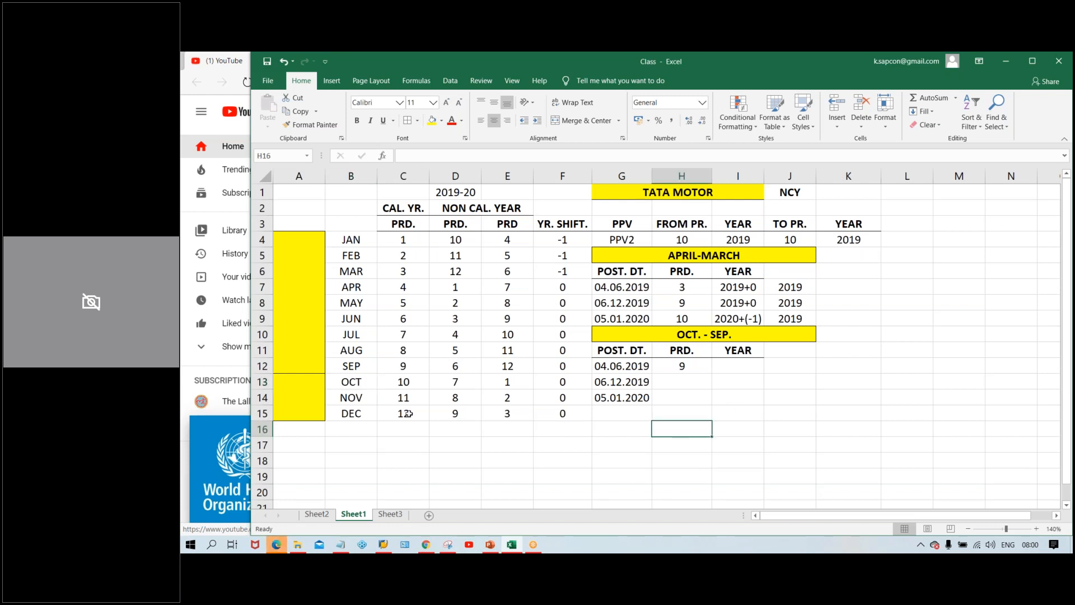
click(348, 384)
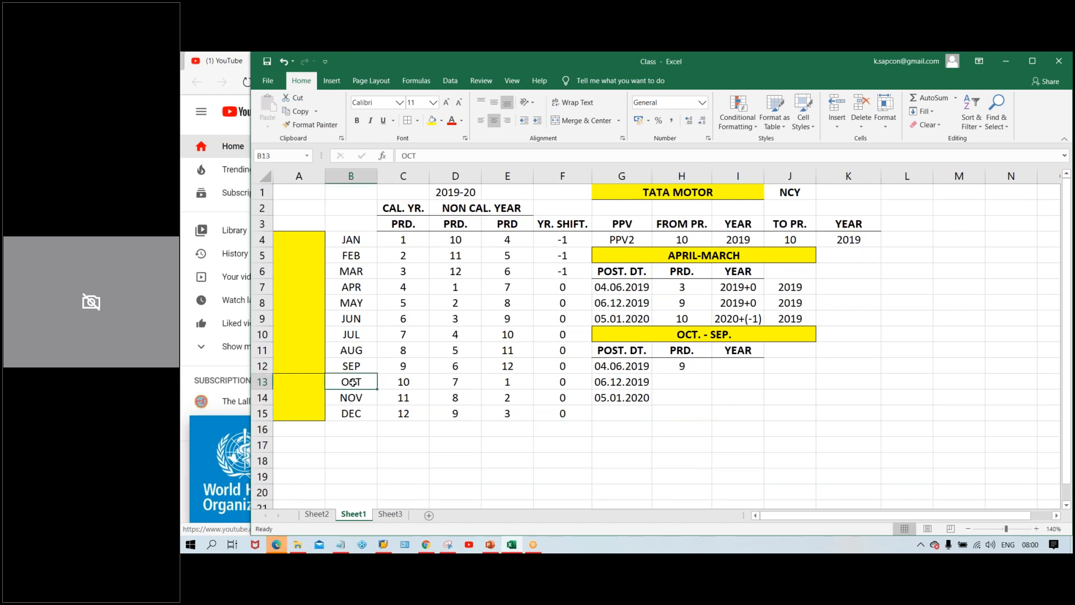
Replace the last posting date in the OCT. - SEP. table, cell G14, with 05.10.2019
click(622, 414)
click(594, 399)
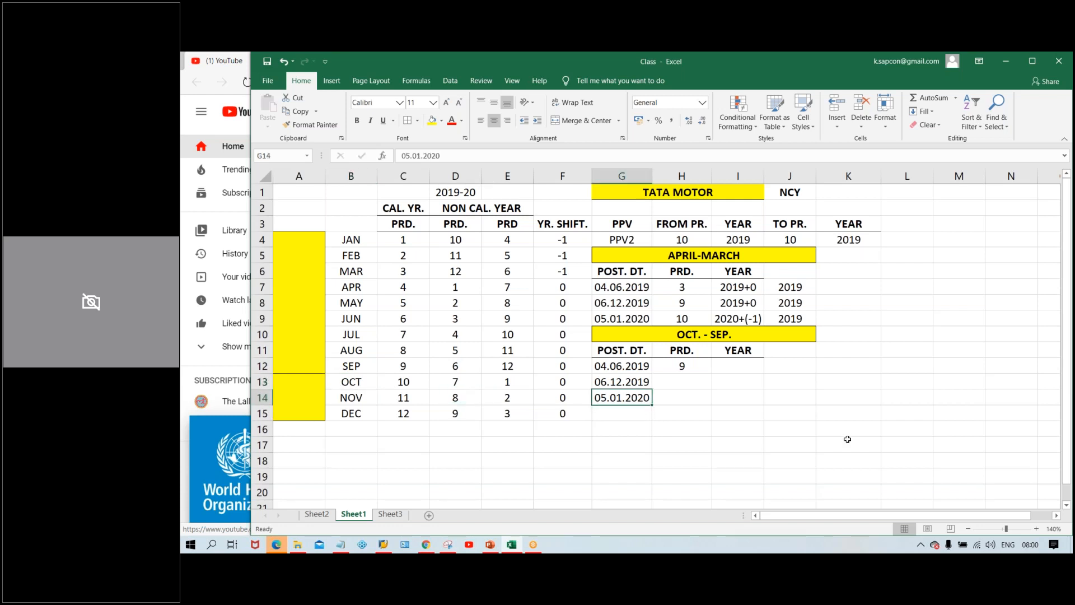
key(Delete)
click(344, 387)
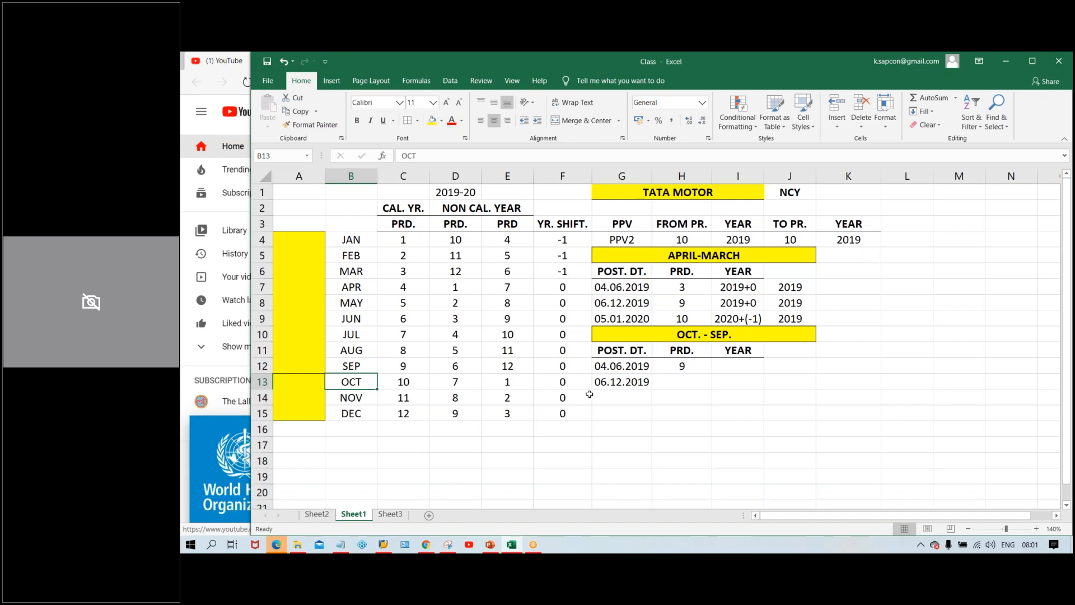
click(610, 398)
click(358, 381)
click(610, 395)
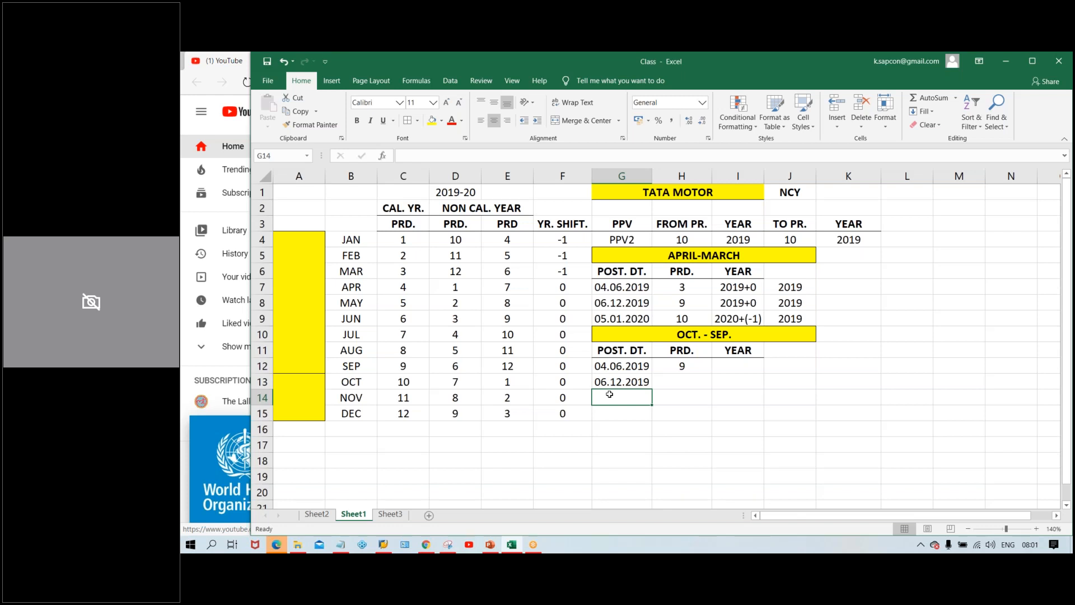
text(05)
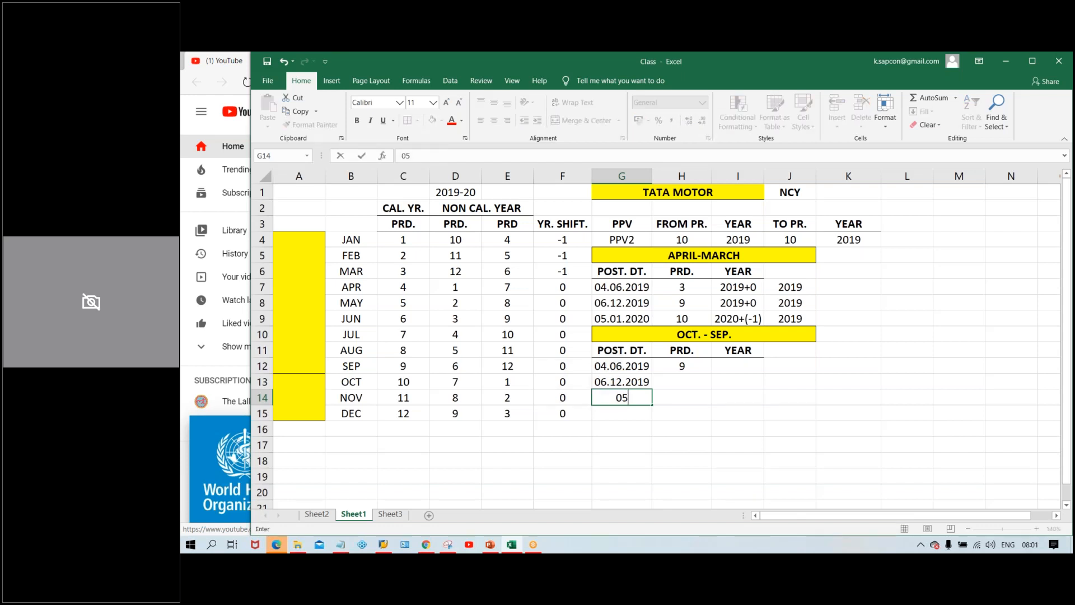
text(.10.2019)
key(BackSpace)
key(BackSpace)
text(19)
key(Return)
click(614, 397)
Enter period 1 in H14 for the 05.10.2019 posting date
click(680, 401)
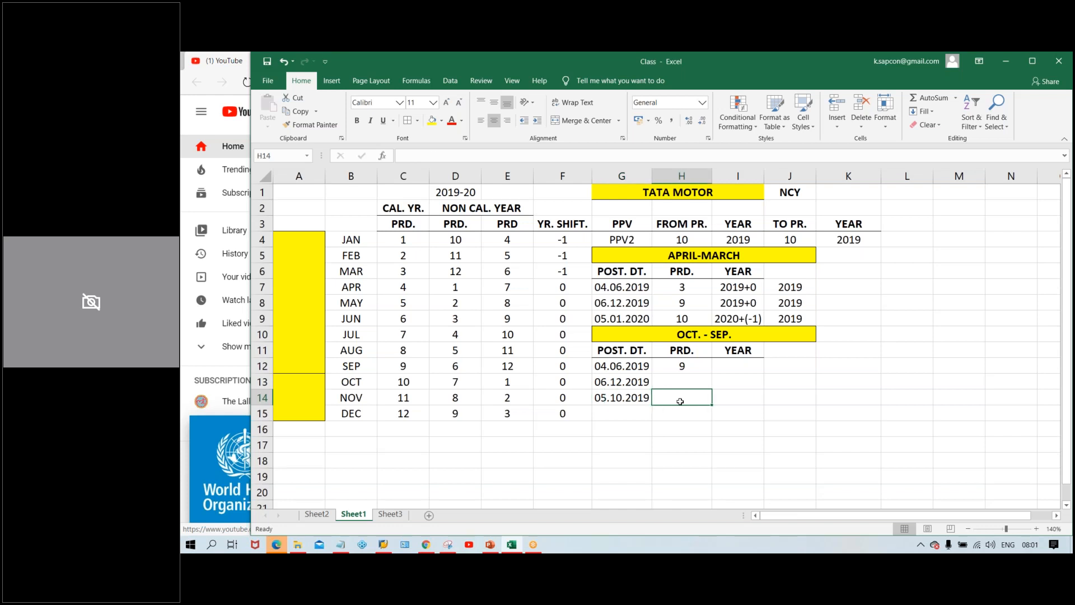
click(996, 223)
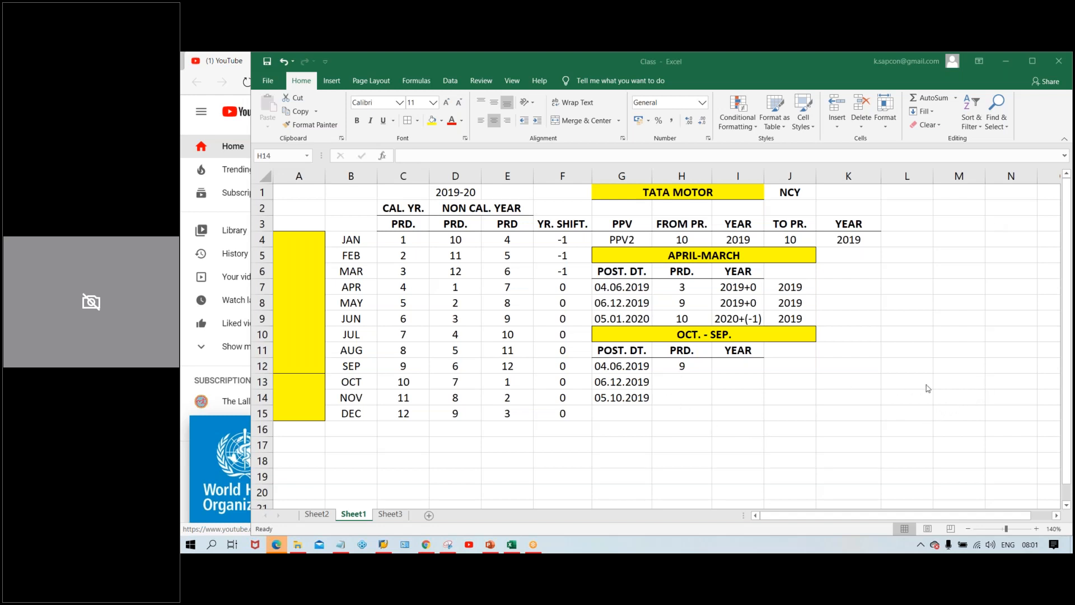
click(684, 398)
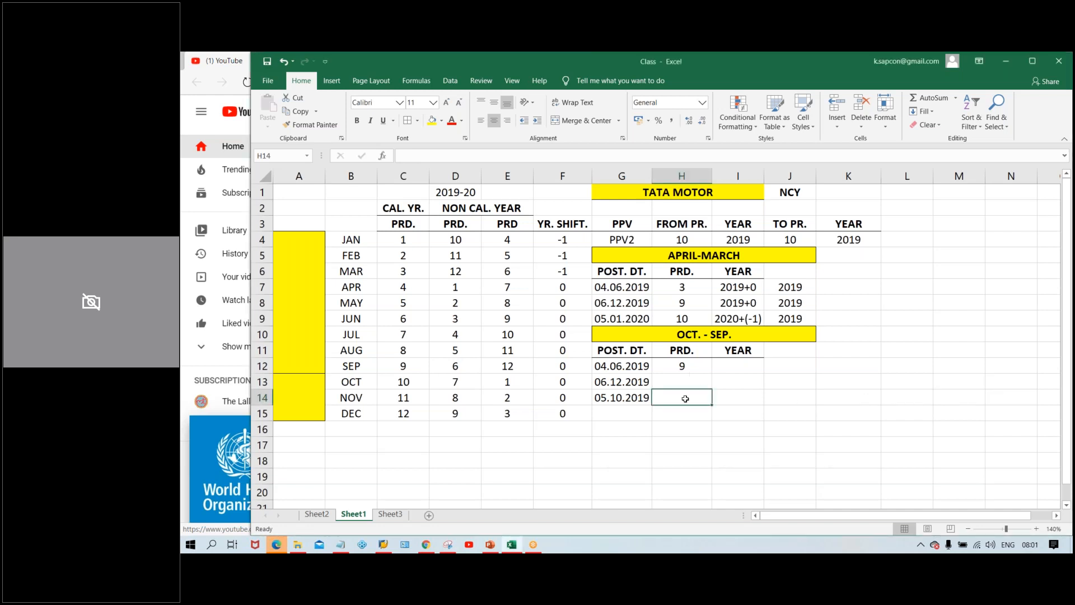
text(1)
key(Tab)
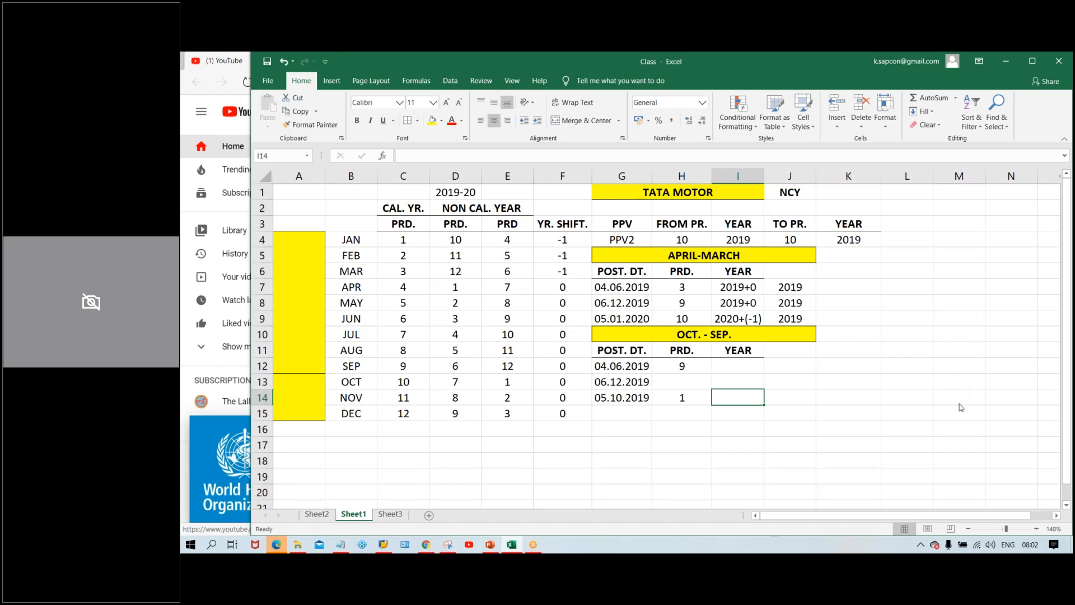
Compare the two non-calendar year period columns with the YR. SHIFT column from JAN to DEC
click(951, 224)
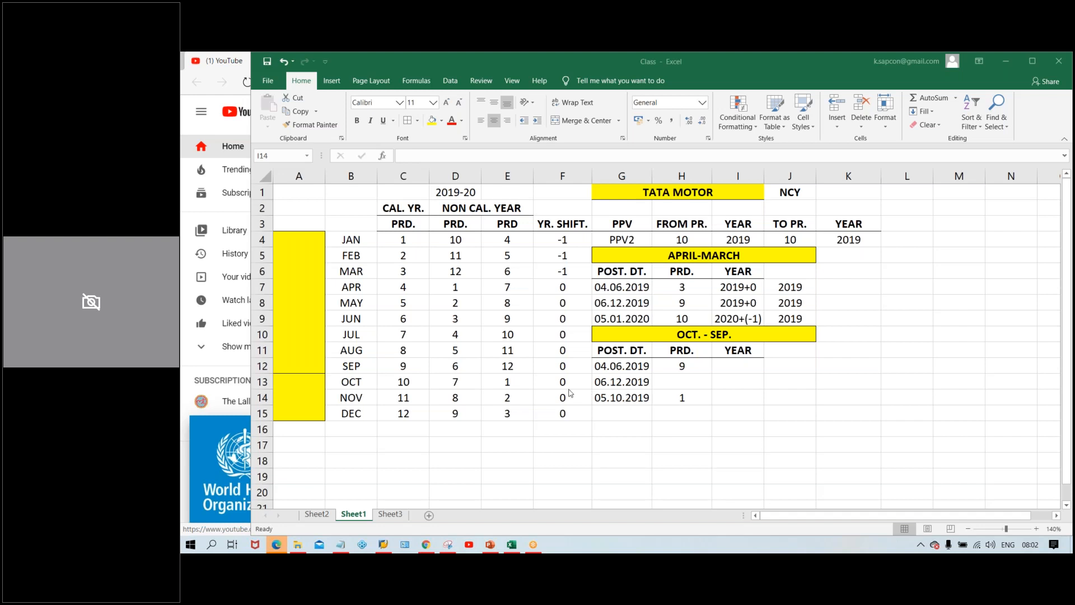
click(502, 243)
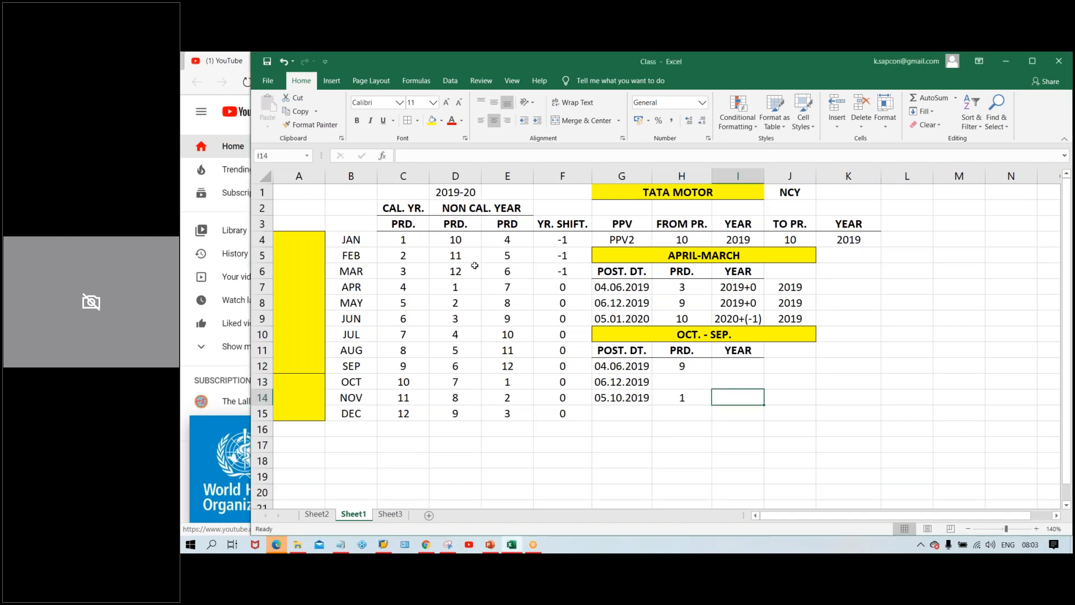
drag(458, 240, 456, 419)
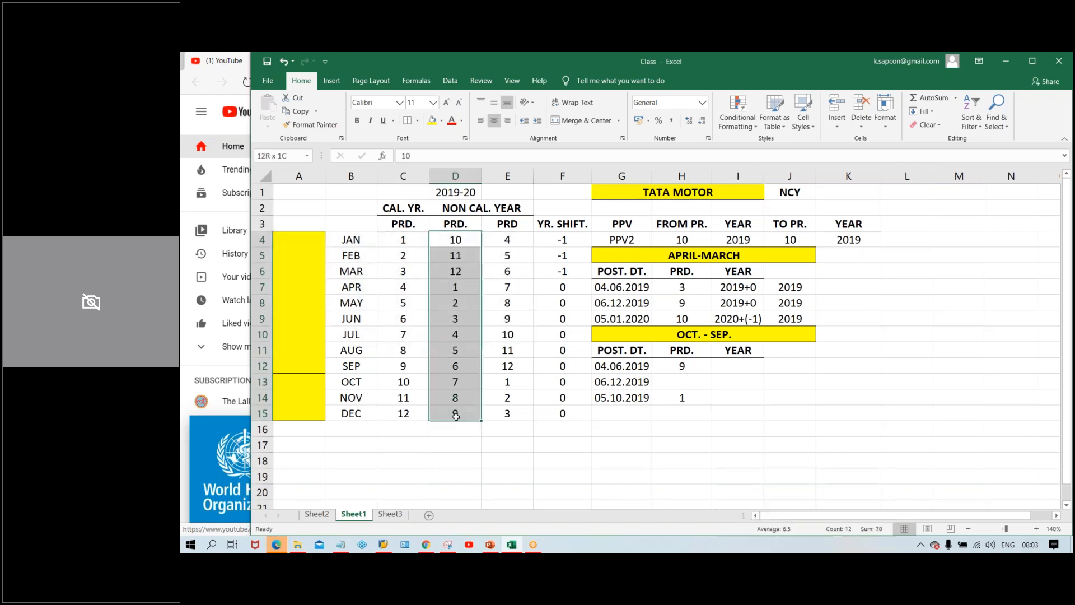
drag(563, 240, 559, 411)
drag(500, 240, 521, 426)
drag(452, 243, 459, 413)
drag(511, 244, 510, 421)
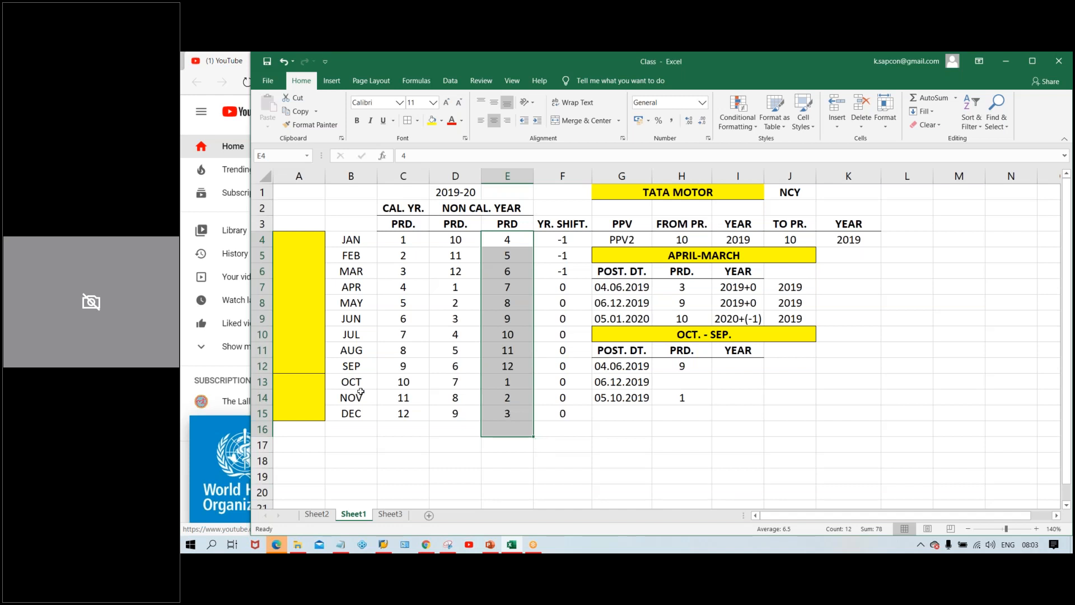
Label the merged year cell beside OCT to DEC as 2019 and the one beside JAN to SEP as 2020
click(308, 382)
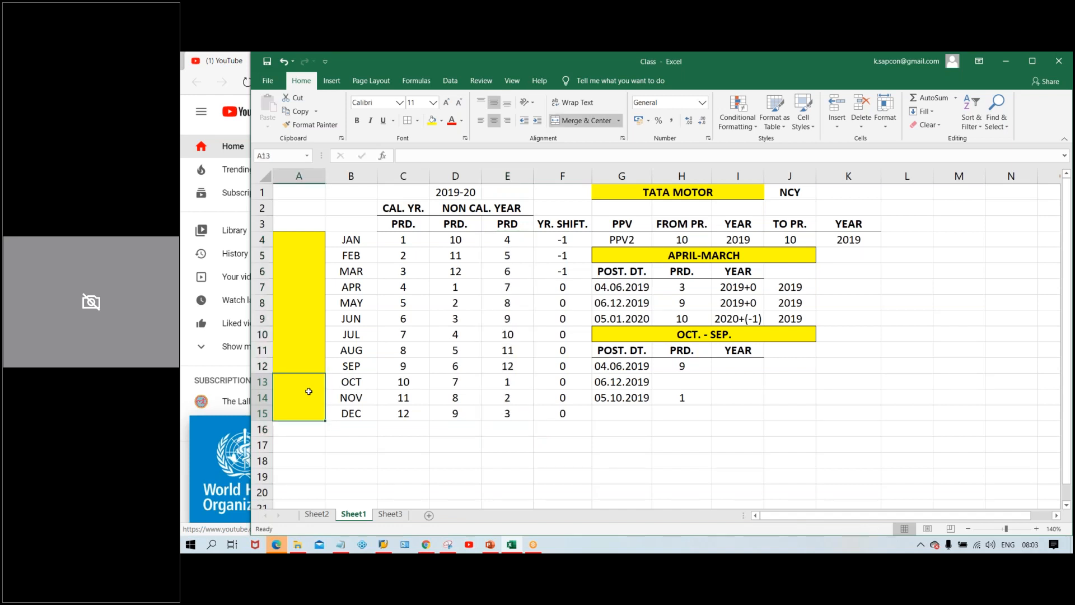
click(348, 383)
click(346, 395)
click(345, 420)
click(359, 382)
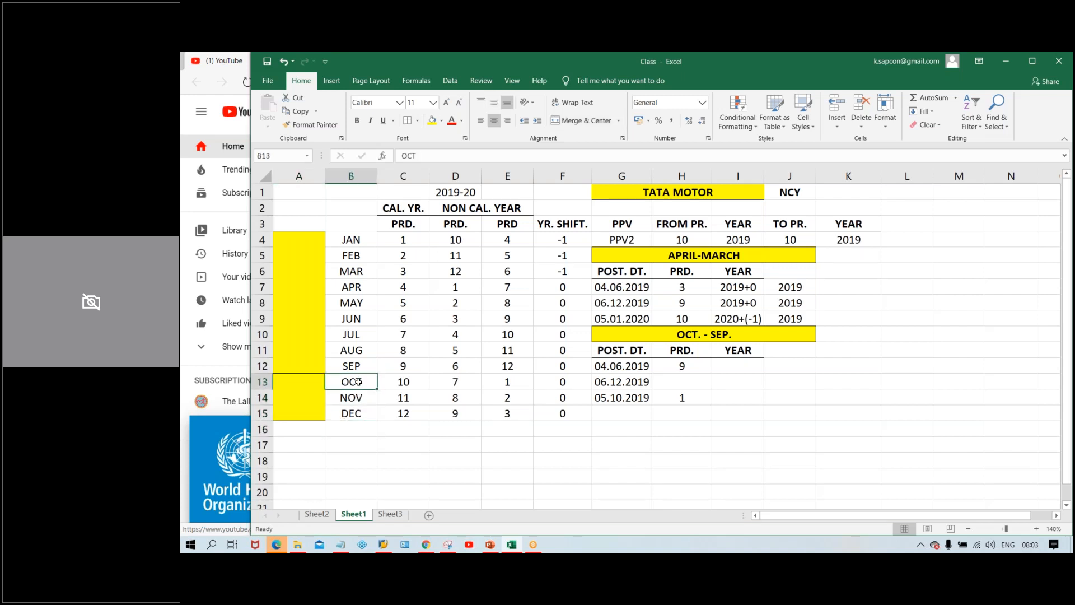
click(314, 399)
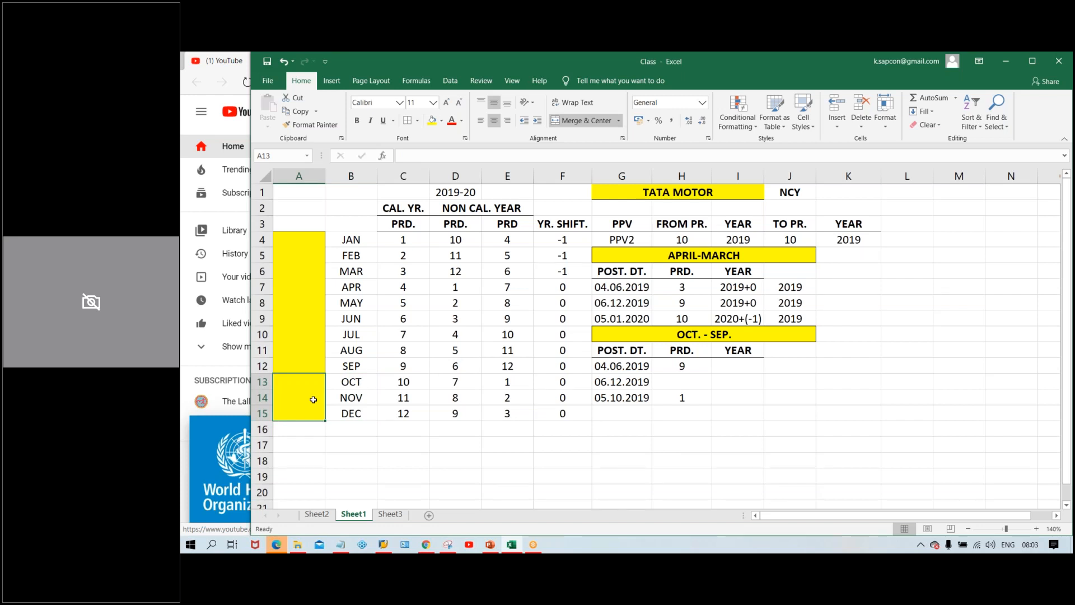
text(2019)
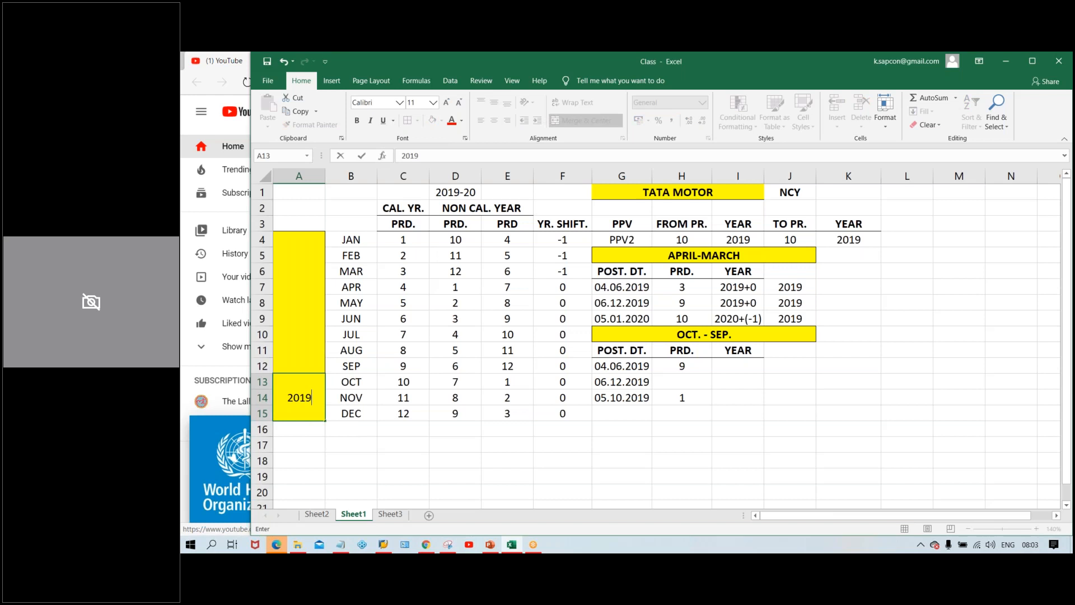
key(Return)
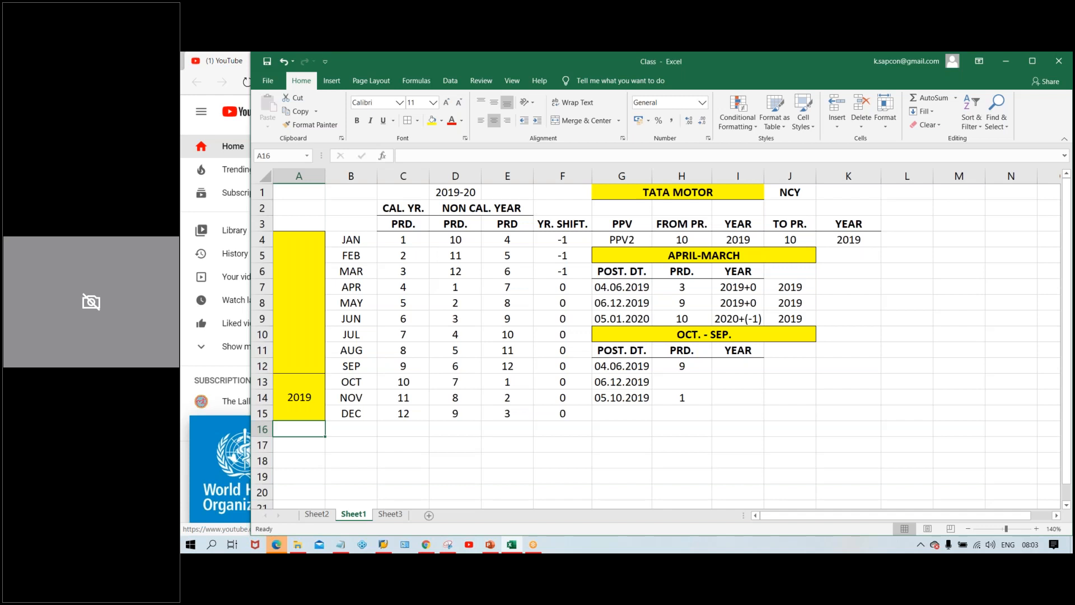
click(305, 342)
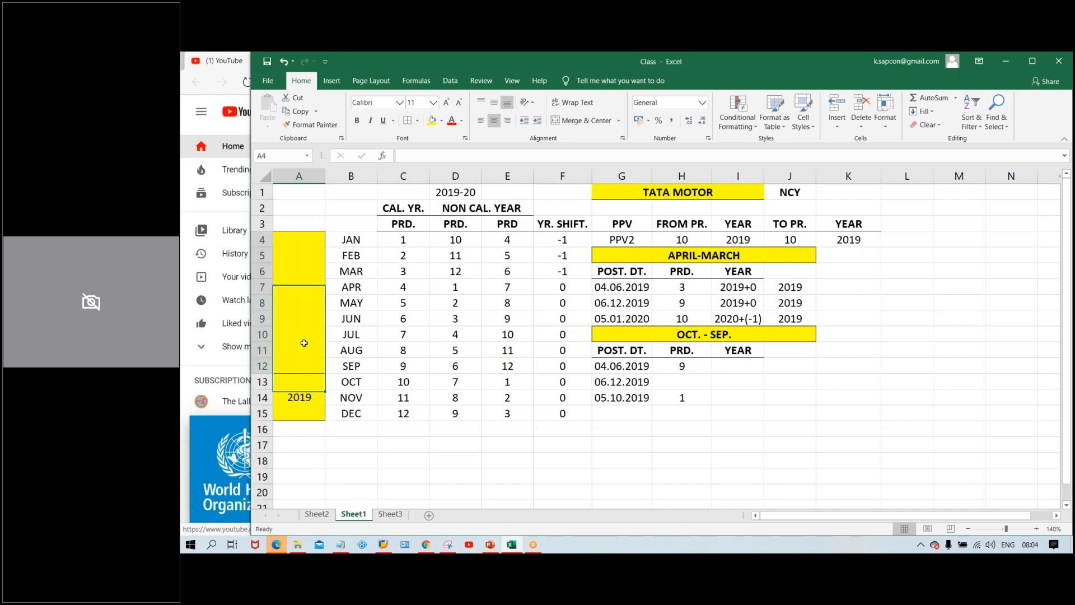
text(2020)
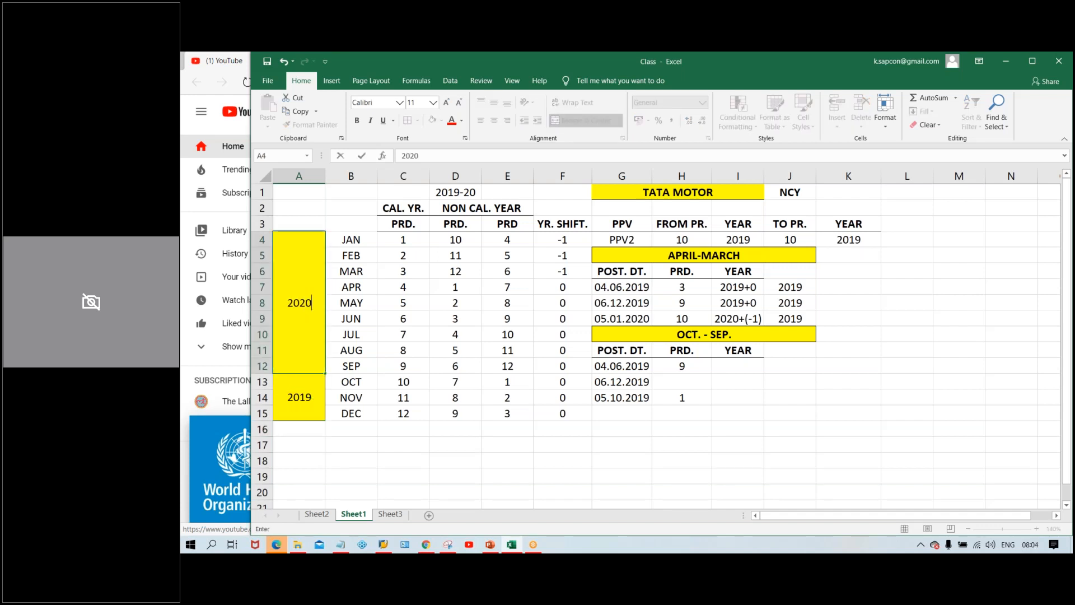
key(Return)
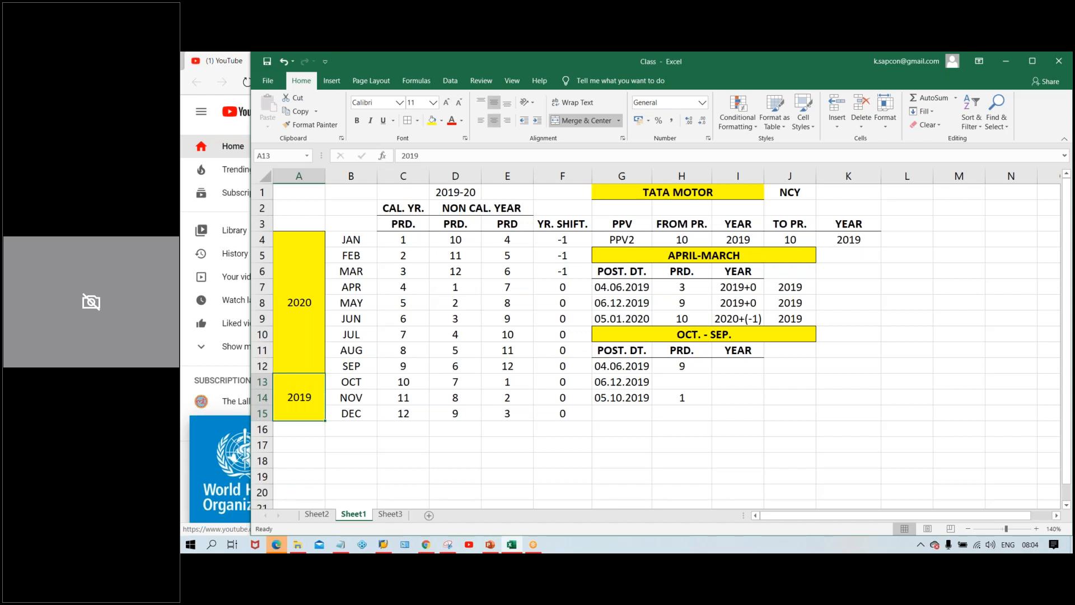
Clear all posting dates and periods from the OCT. - SEP. table in rows 12 to 14
click(356, 385)
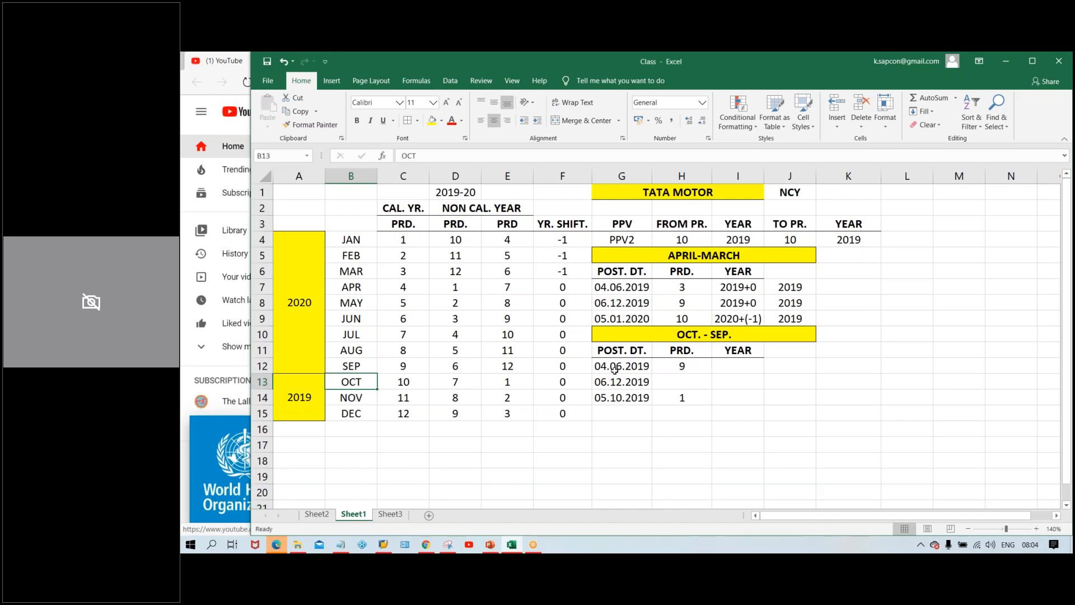
click(615, 397)
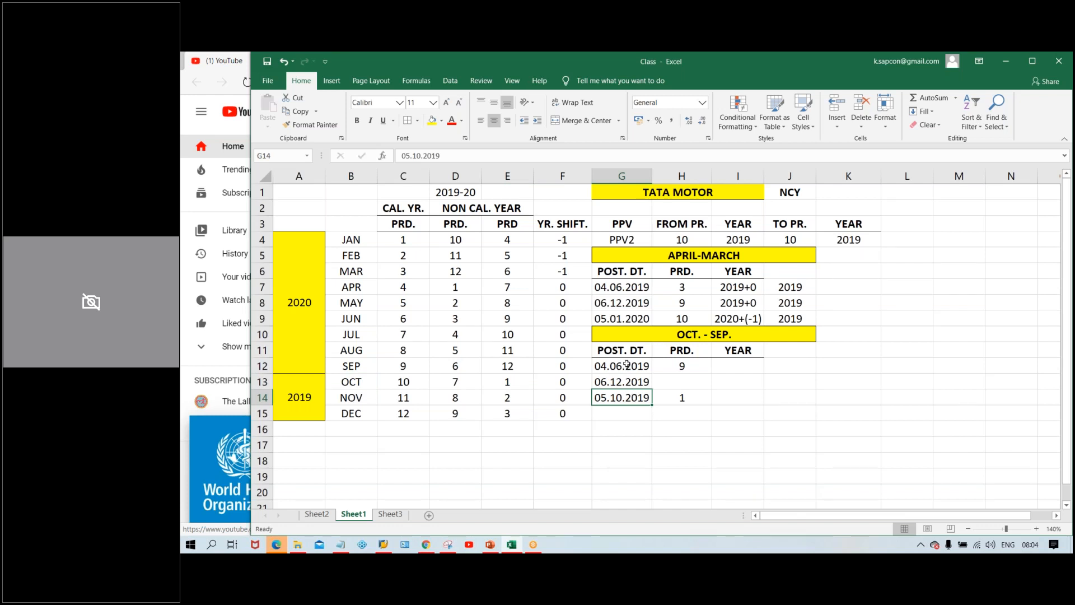
drag(626, 365, 626, 395)
key(Delete)
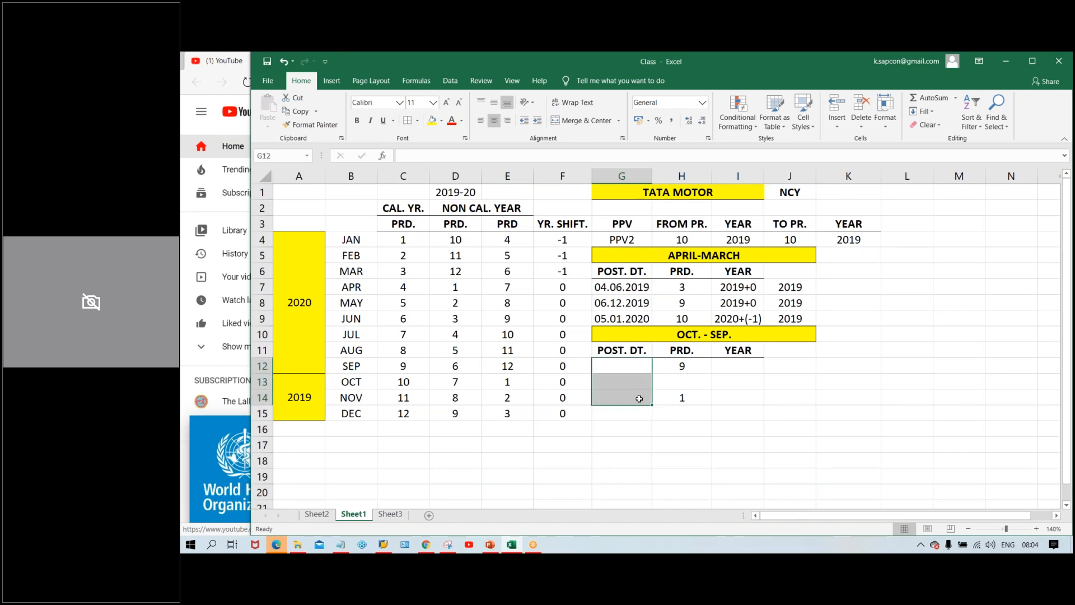
click(680, 411)
click(682, 397)
key(Delete)
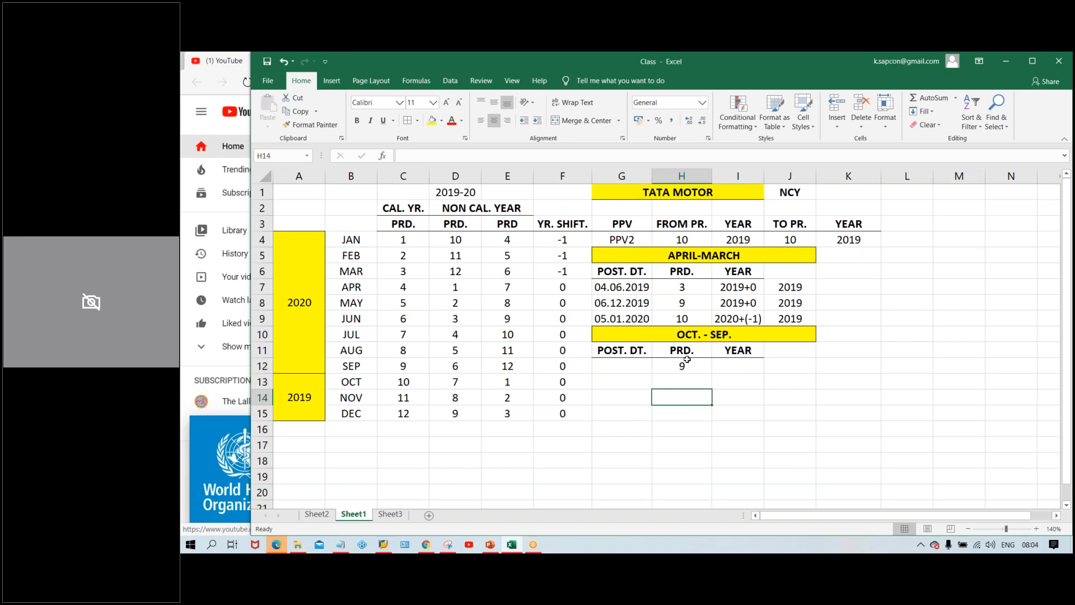
click(679, 366)
click(622, 371)
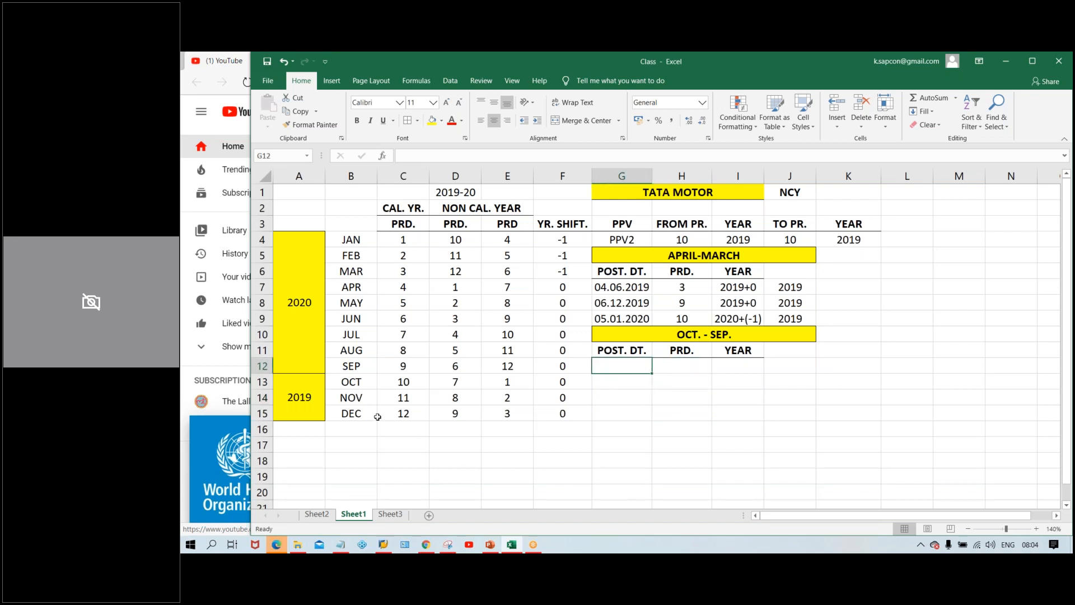
Clear the YR. SHIFT values for JAN to DEC in F4:F15
drag(570, 239, 552, 407)
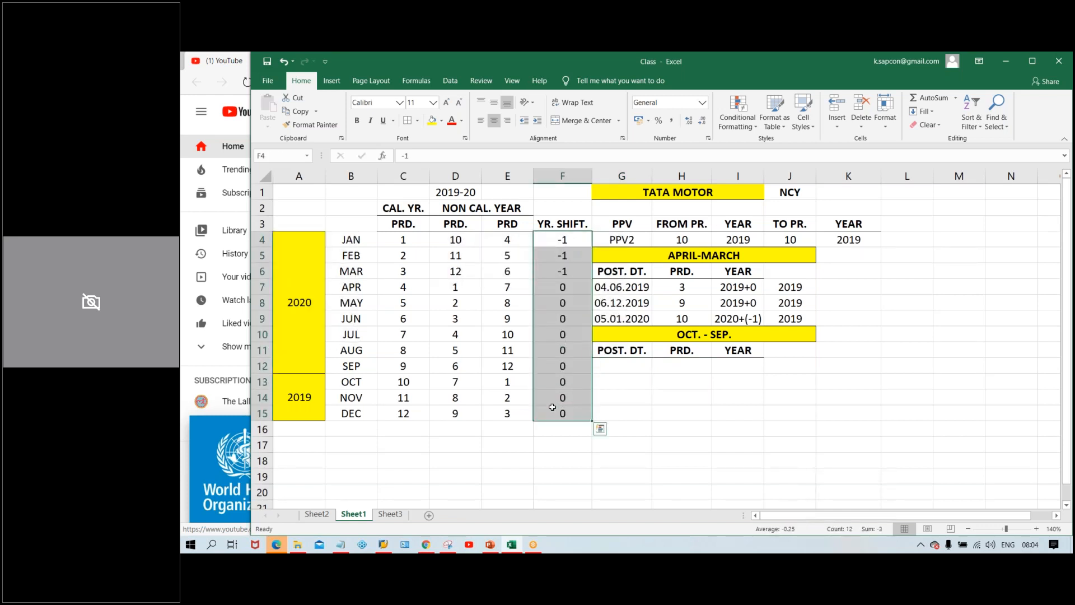
key(Delete)
click(577, 449)
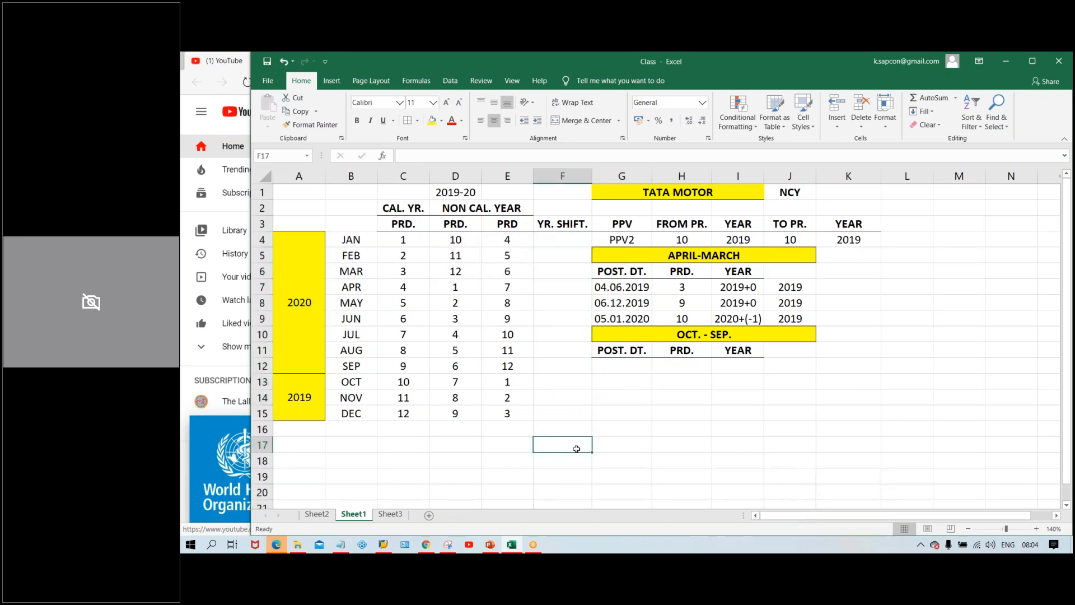
click(995, 219)
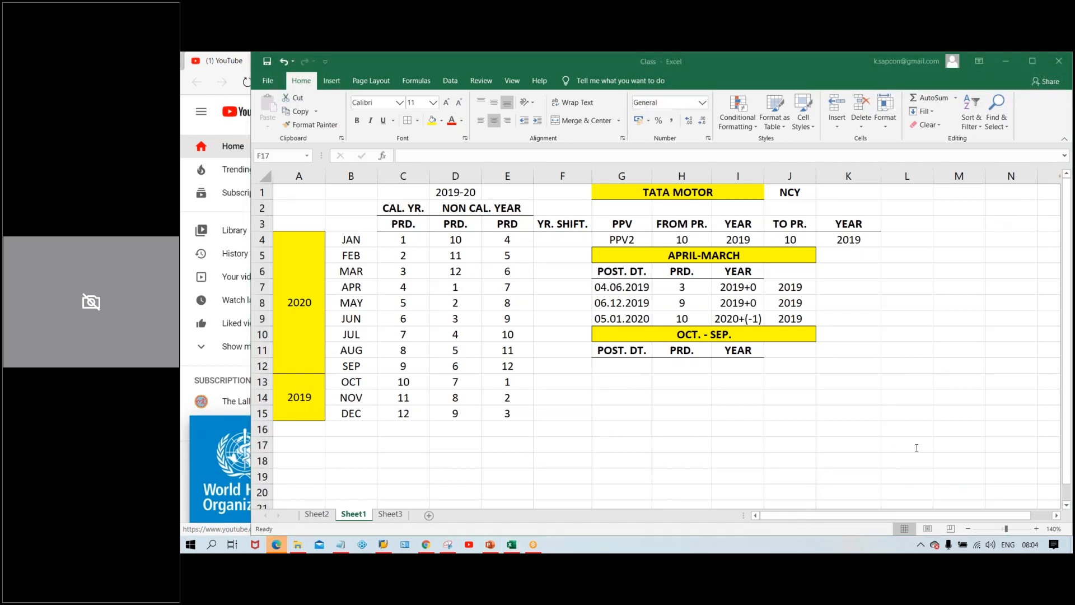
click(617, 449)
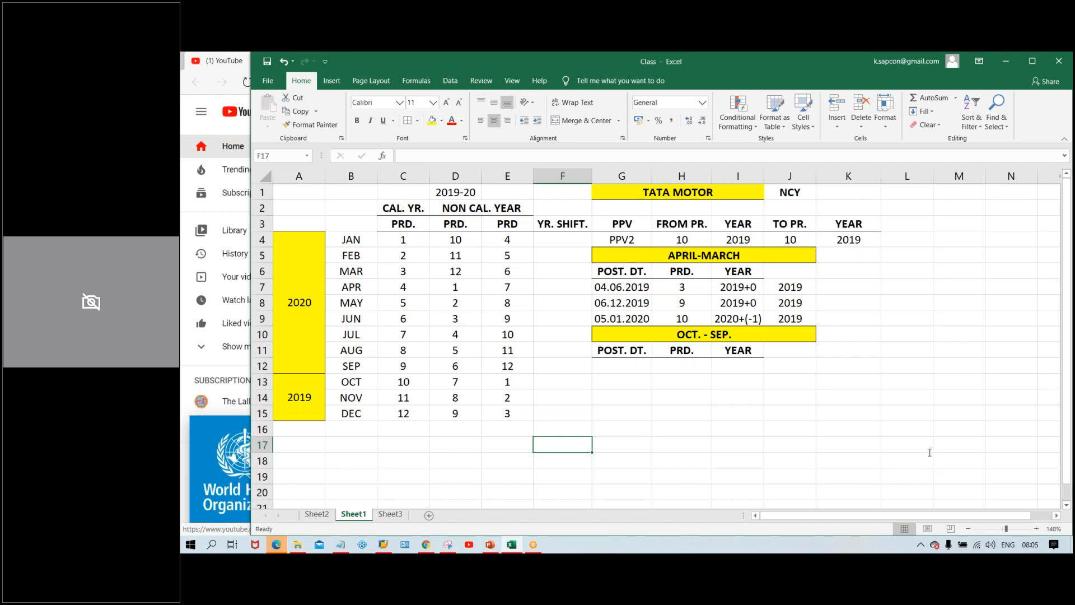
click(725, 440)
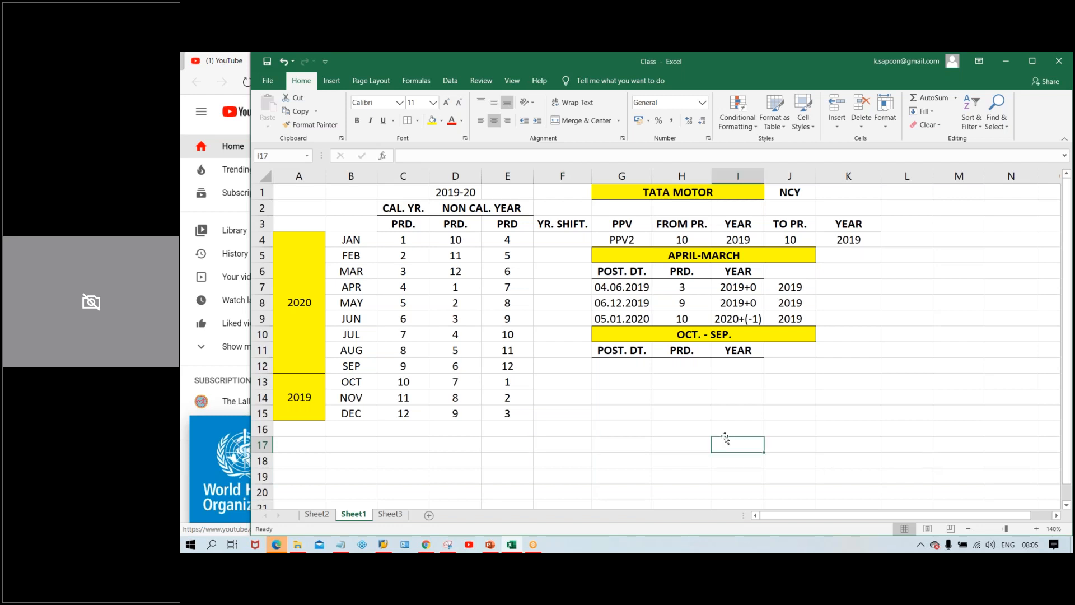
click(616, 448)
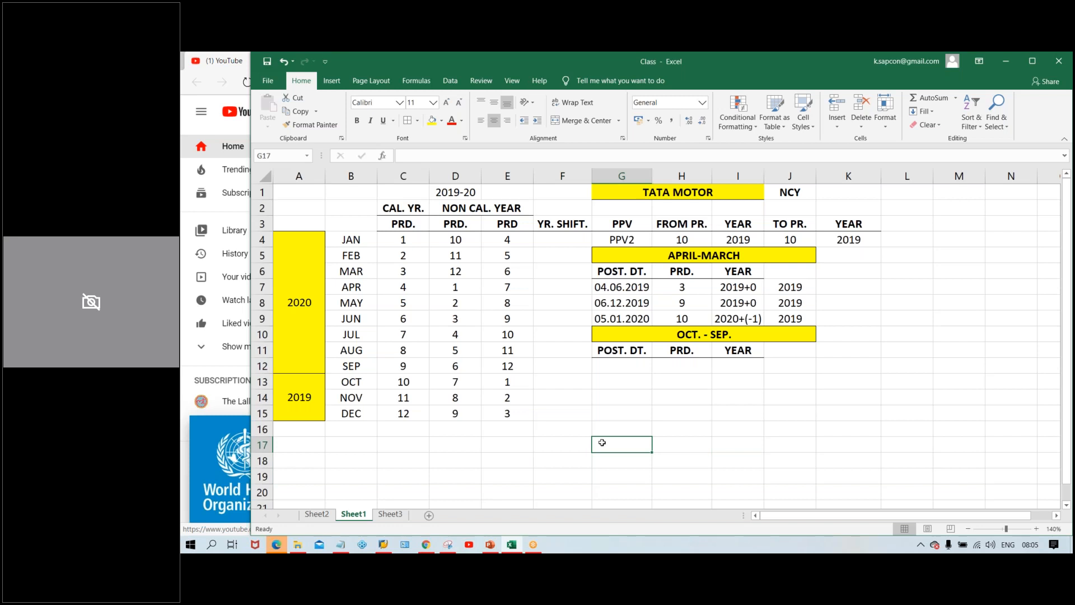
Go over the empty YR. SHIFT cells from JAN to DEC and single out the OCT to DEC rows
click(560, 384)
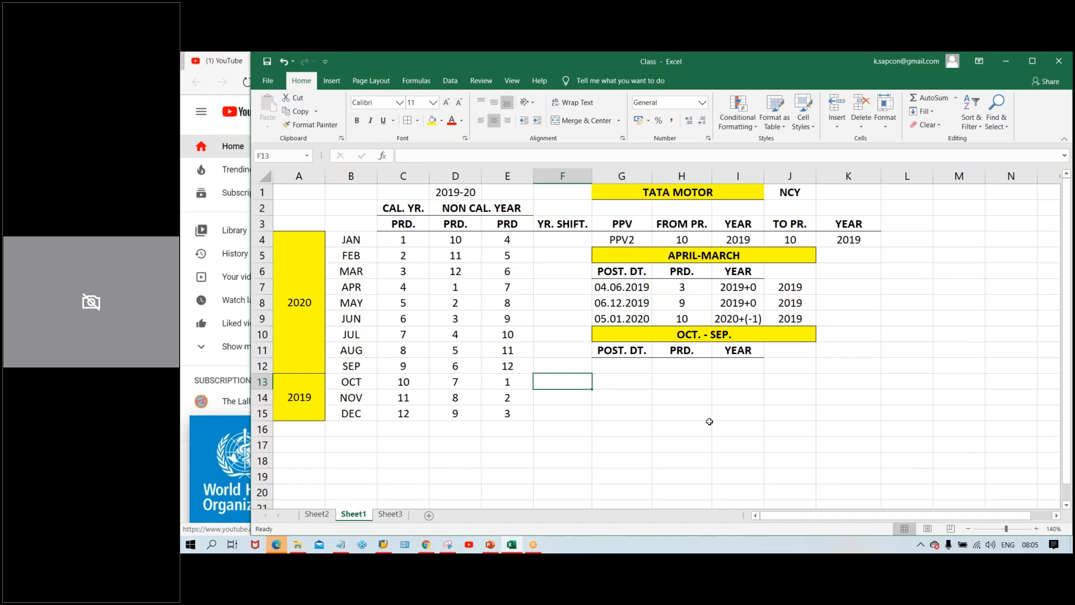
drag(564, 240, 559, 409)
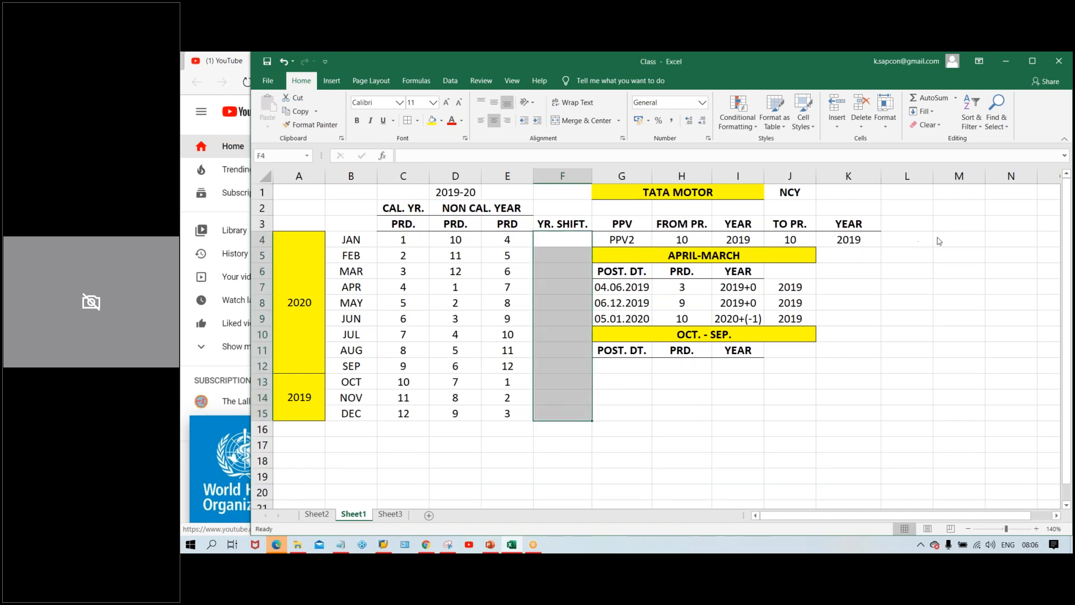
click(953, 216)
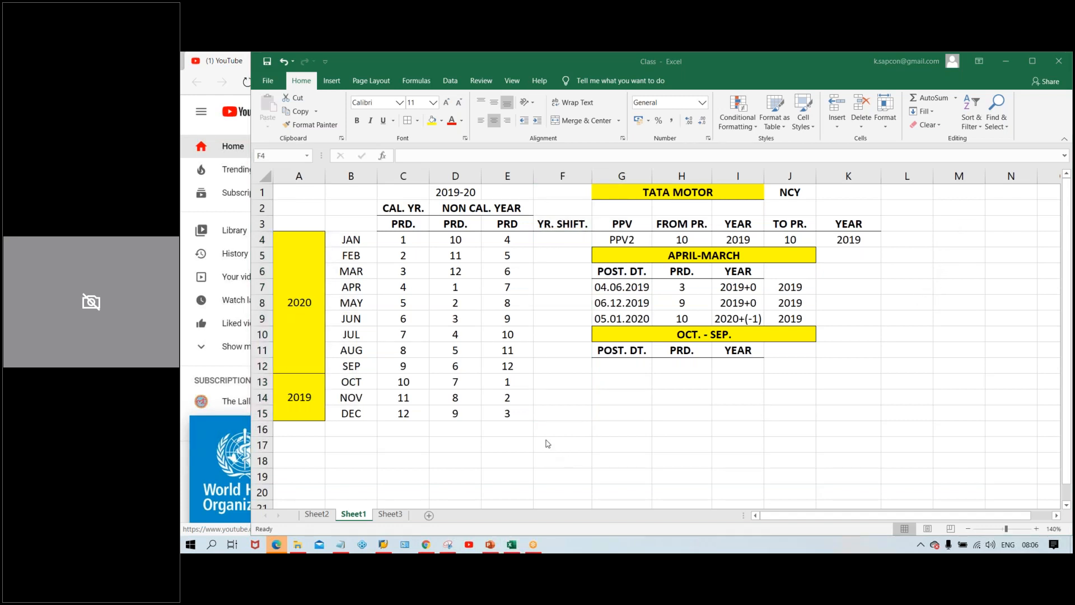
click(577, 413)
click(639, 415)
drag(562, 381, 558, 412)
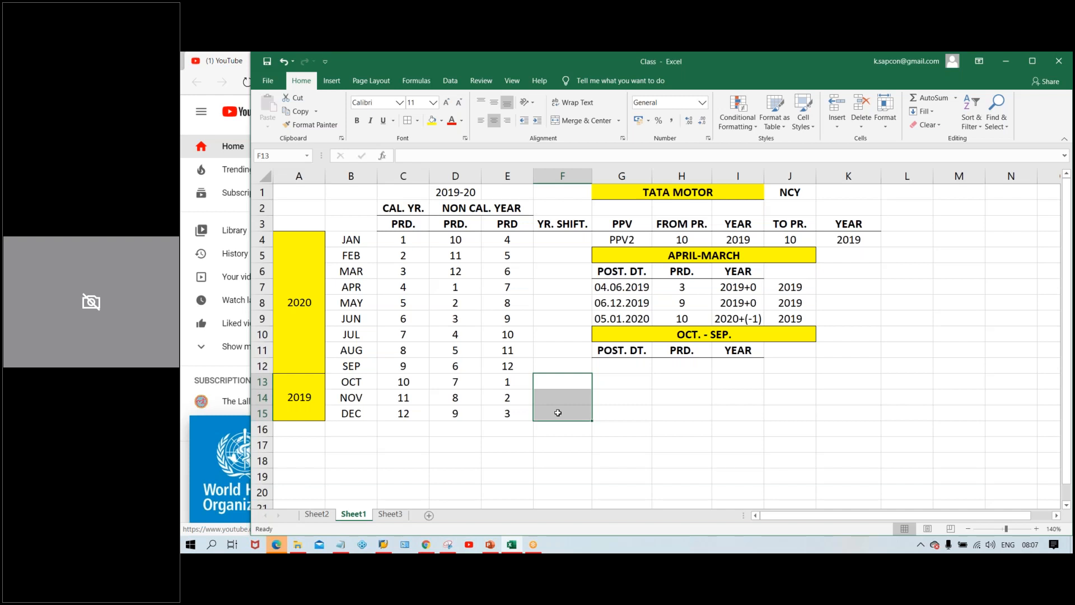
Try to enter +1 as the YR. SHIFT value for OCT and NOV
click(598, 395)
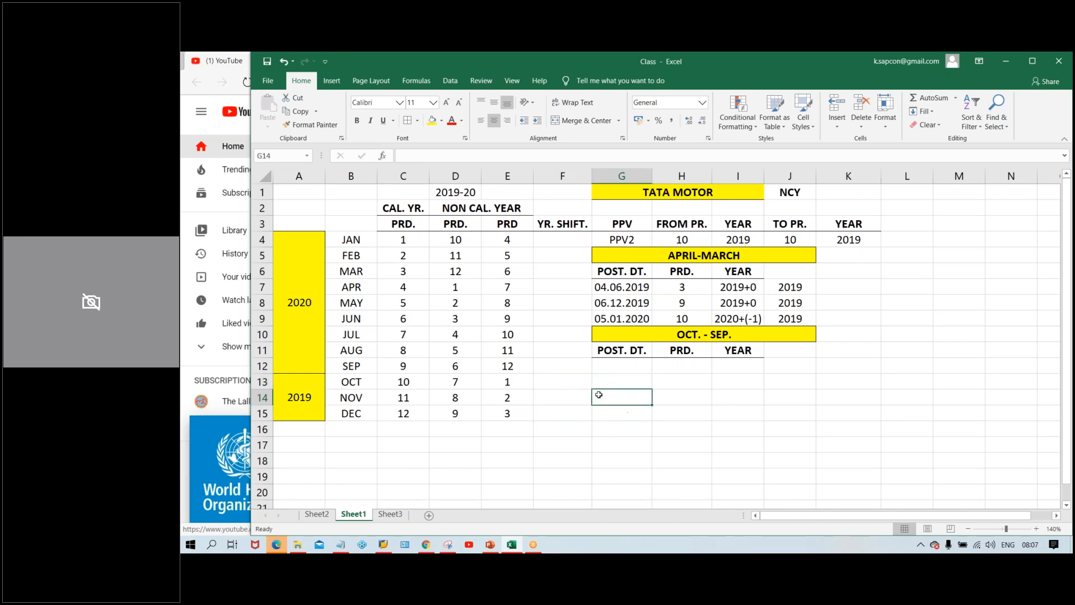
click(574, 383)
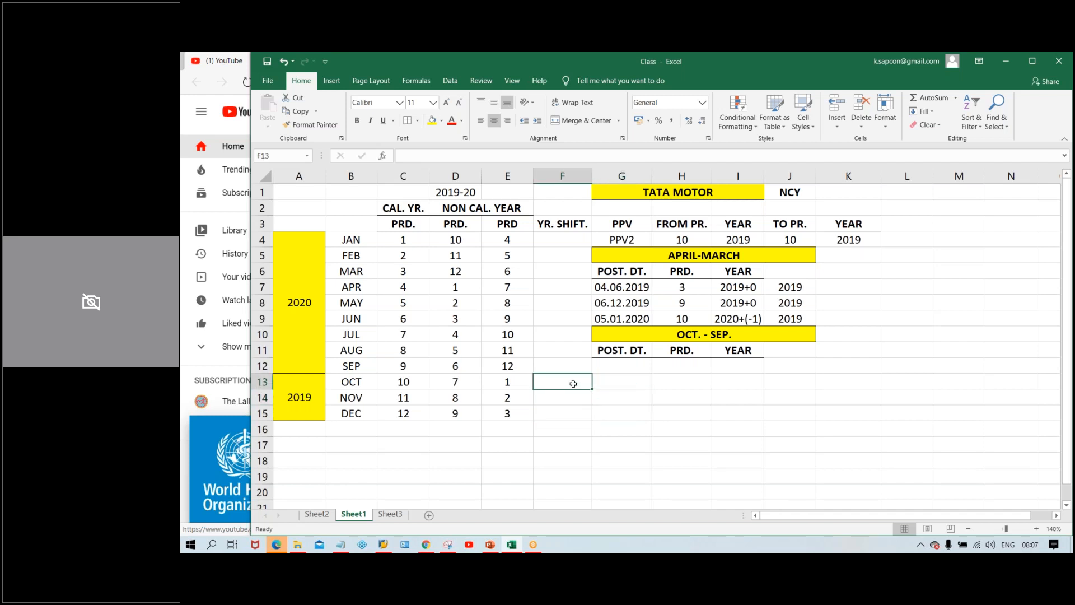
text(+1)
key(Return)
text(+1)
key(Return)
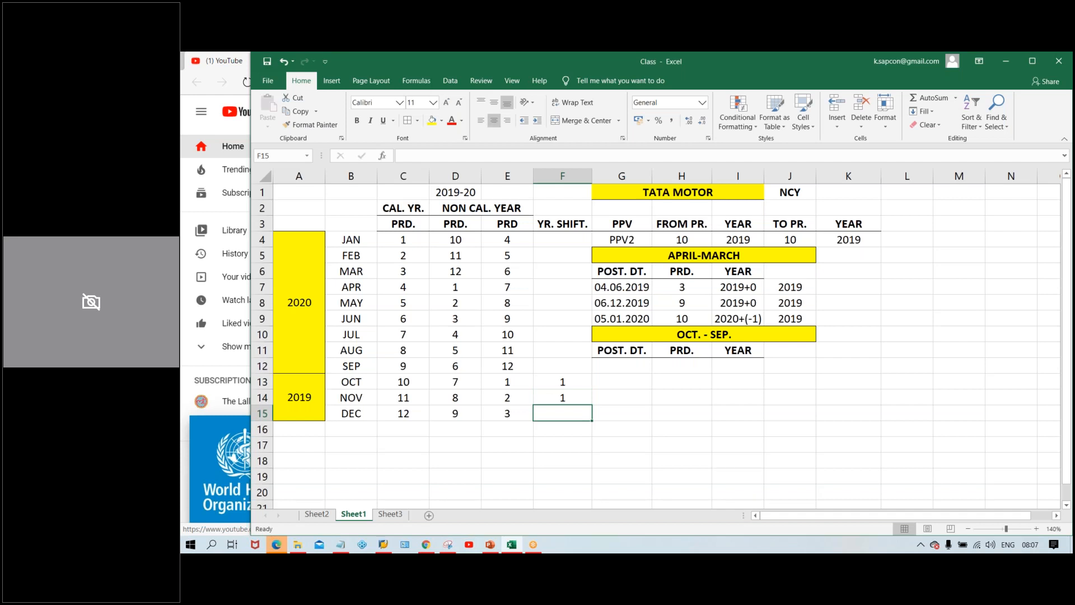
Enter +1 as text in the YR. SHIFT cells for OCT, NOV and DEC (F13:F15)
key(Up)
key(Up)
text(')
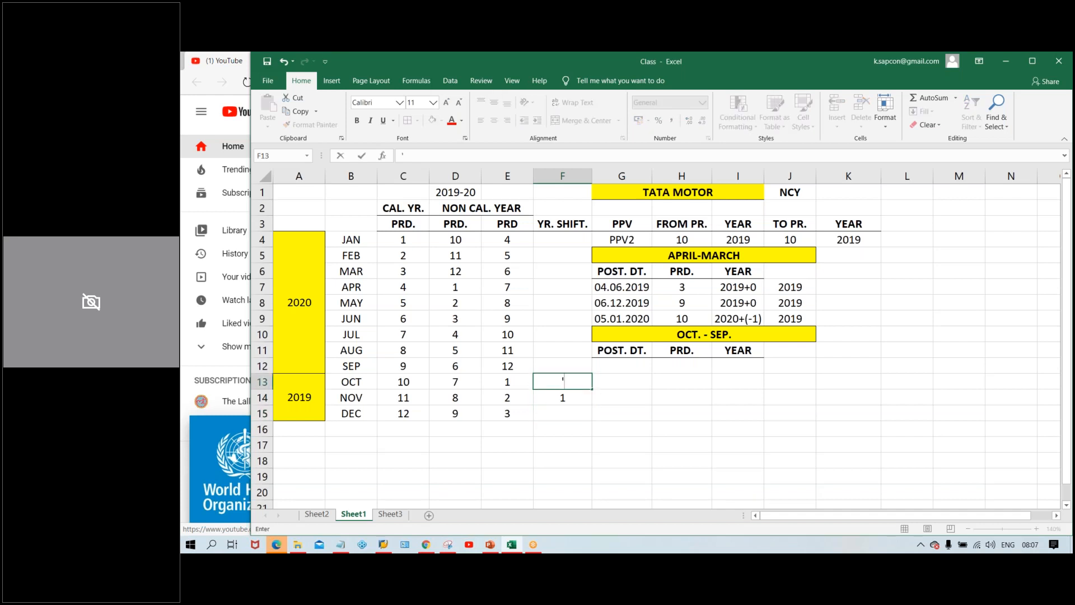
text(+1)
key(Return)
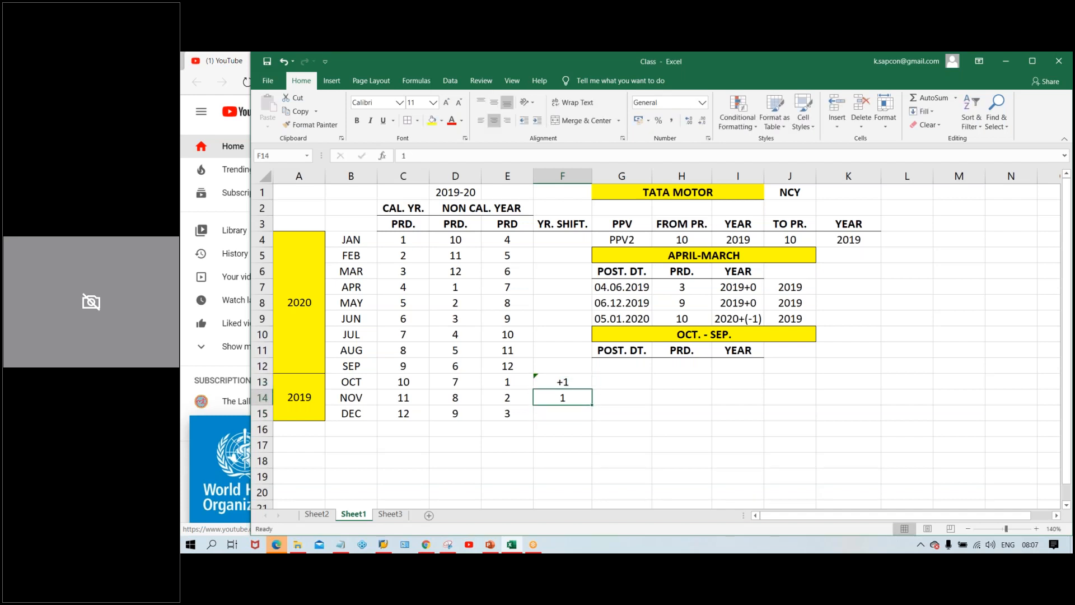
text('+1)
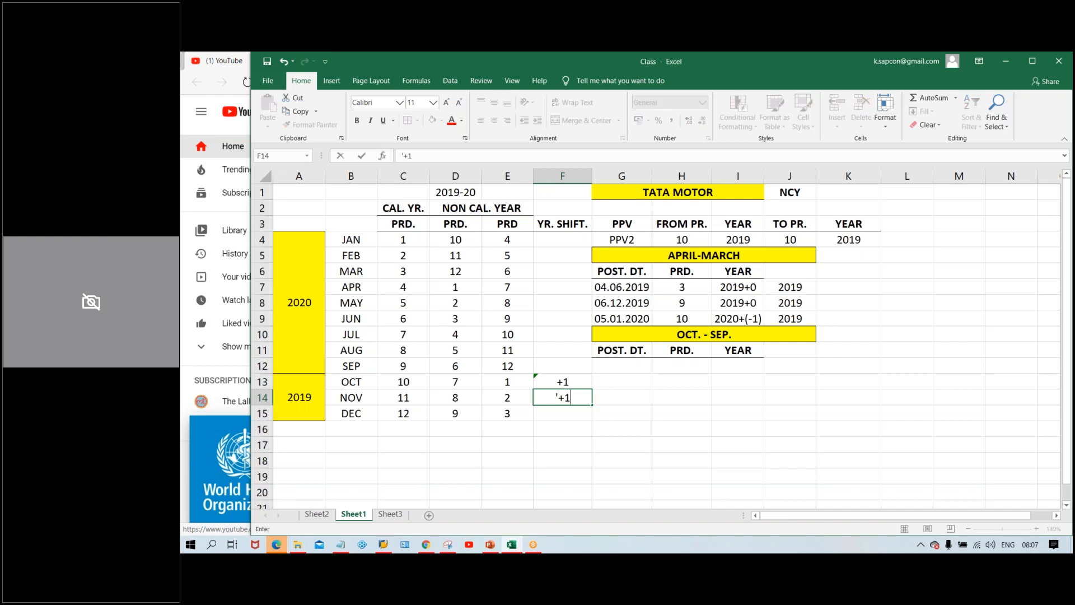
key(Return)
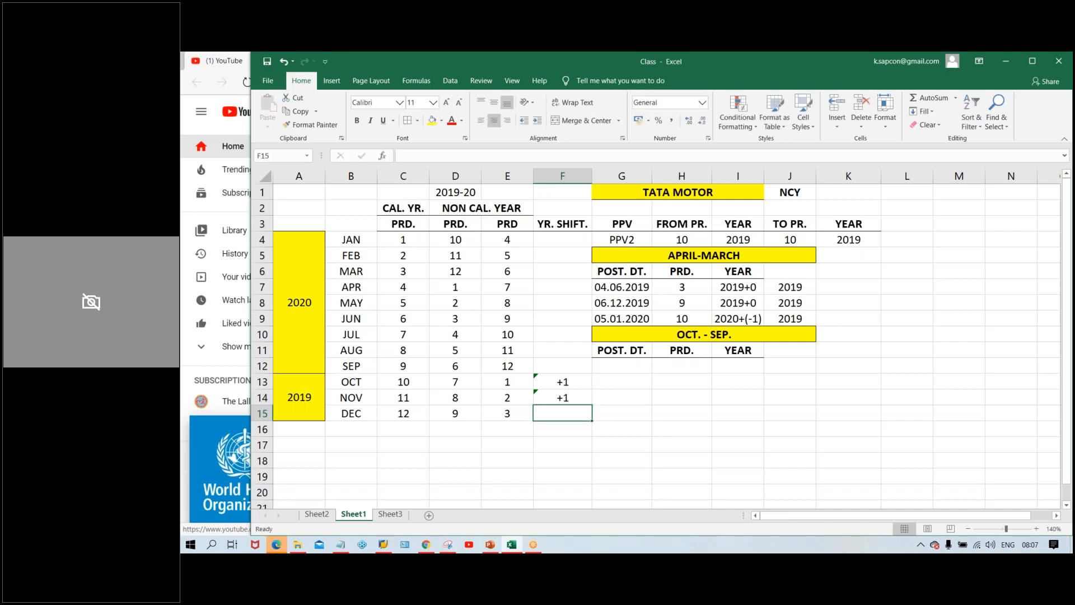
text('+1)
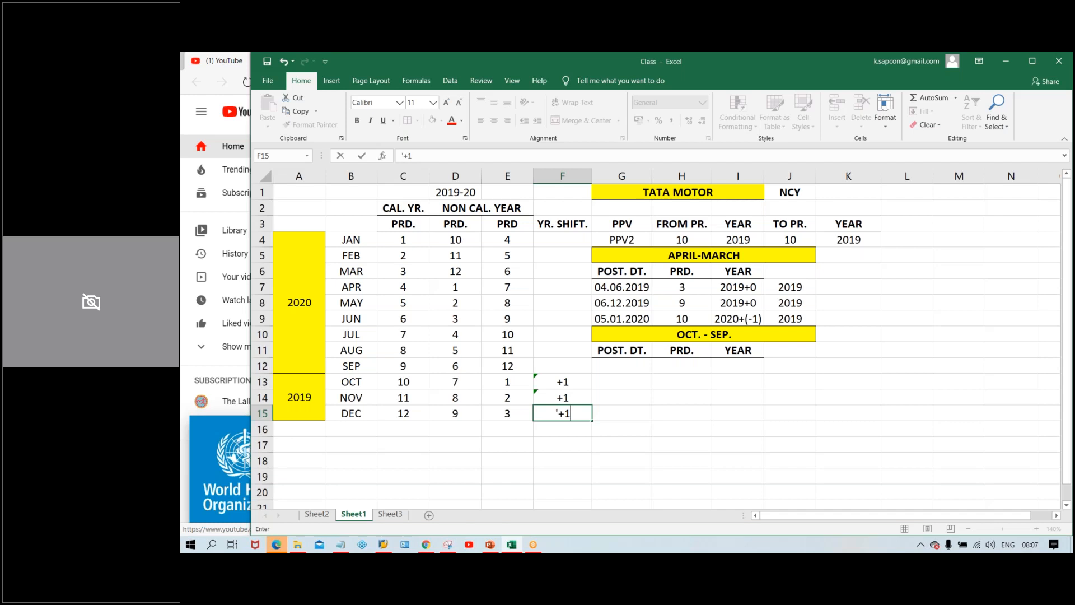
key(Return)
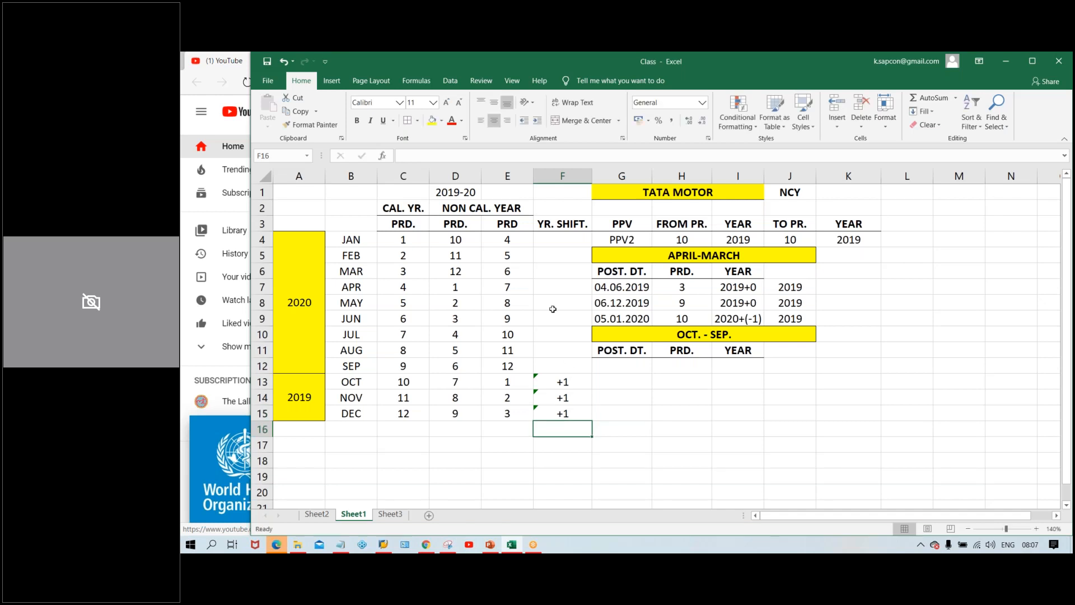
Set the YR. SHIFT to 0 for JAN and fill it down through SEP (F4:F12)
click(564, 240)
text(0)
key(Return)
drag(563, 239, 577, 365)
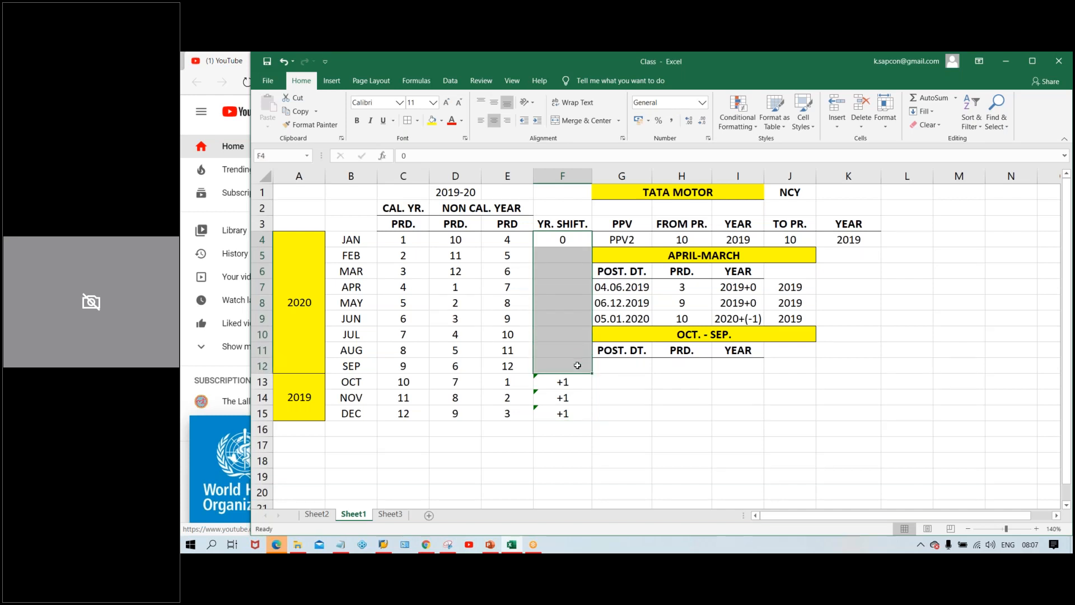
key(ctrl+d)
click(659, 410)
click(562, 485)
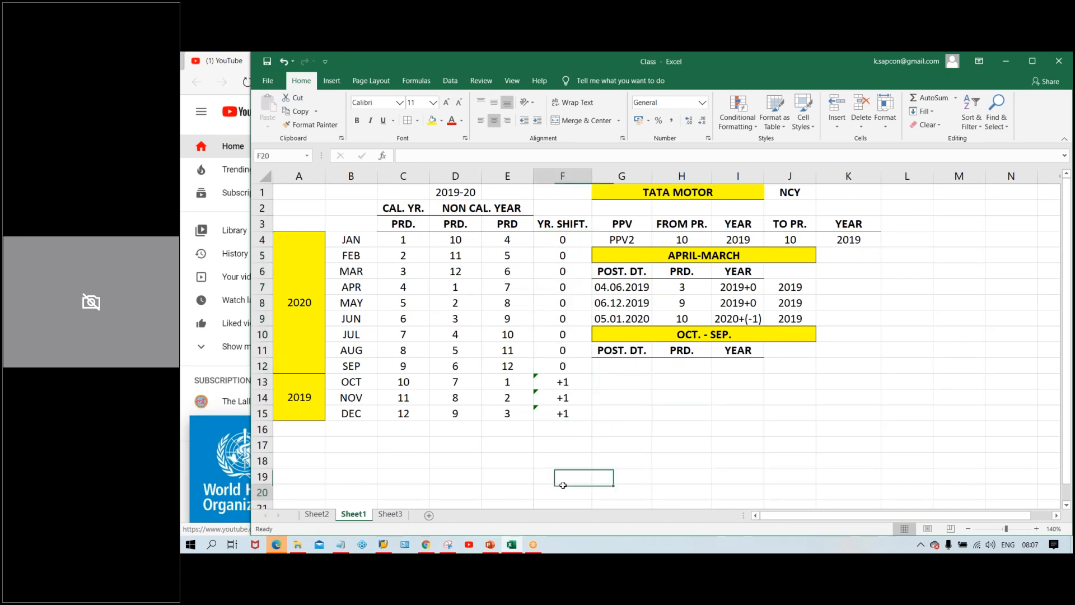
Enter the posting date 05.10.2019 in G12, the first row of the OCT. - SEP. table
click(297, 400)
click(359, 374)
click(357, 400)
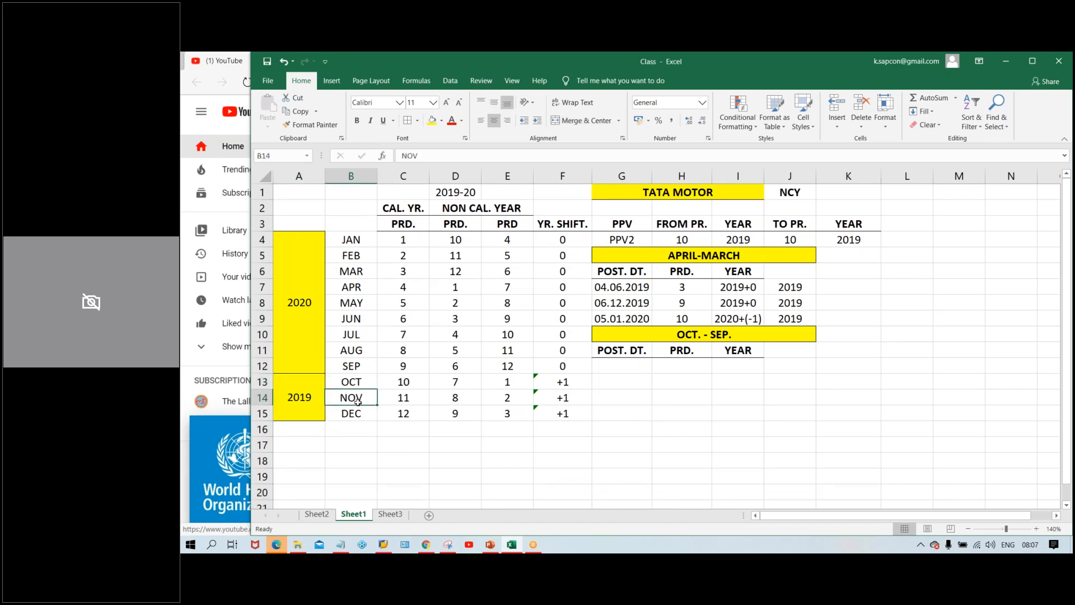
click(356, 420)
click(632, 368)
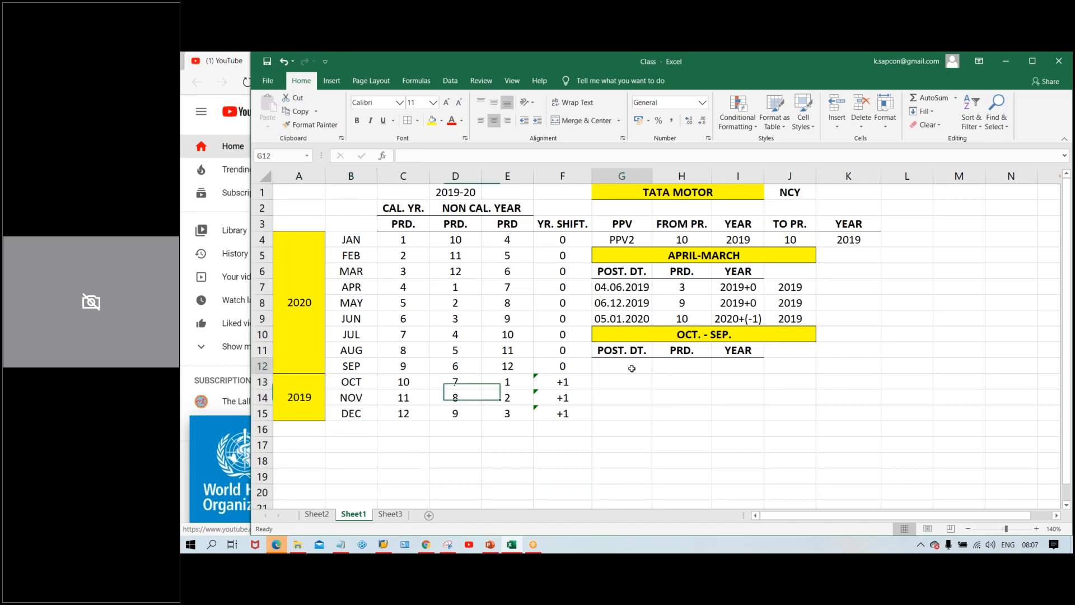
text(05.0)
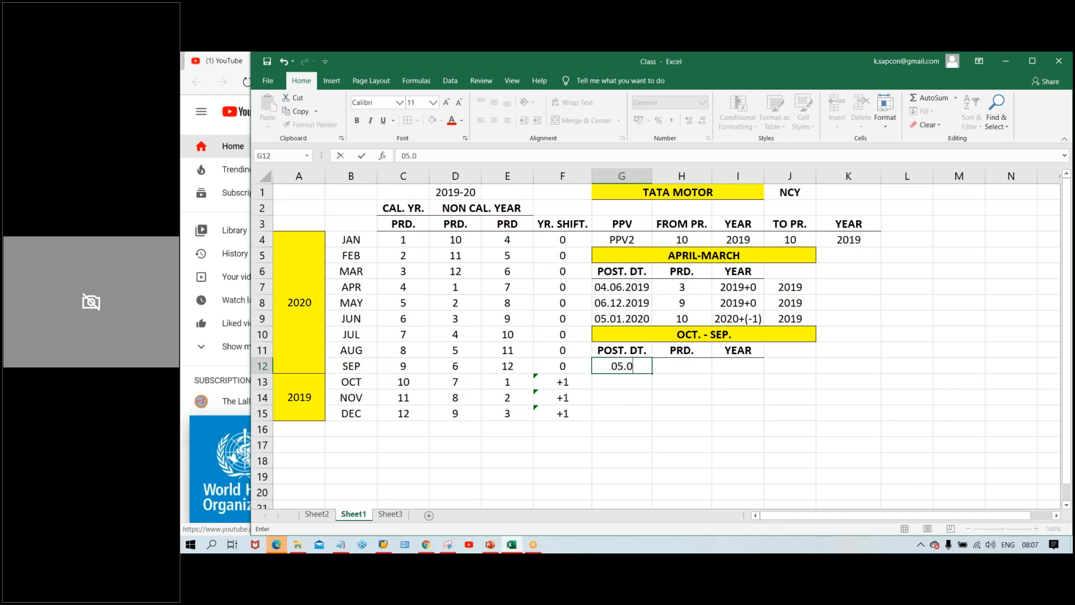
key(BackSpace)
text(10.2019)
key(Return)
Look up OCT in the October-September period column and enter period 1 for the 05.10.2019 posting in H12
click(346, 387)
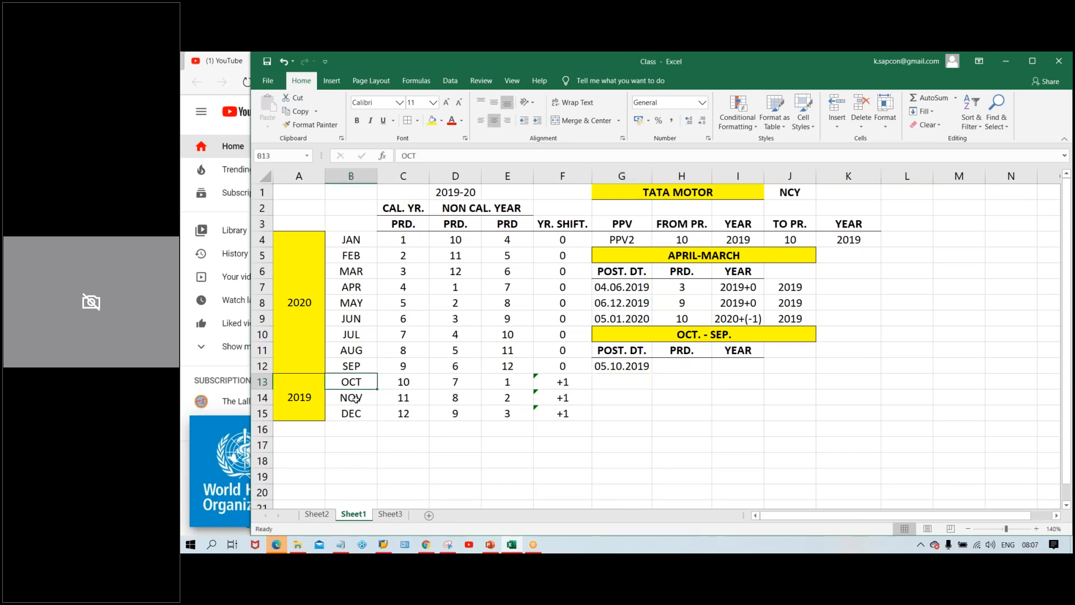
click(621, 364)
click(682, 369)
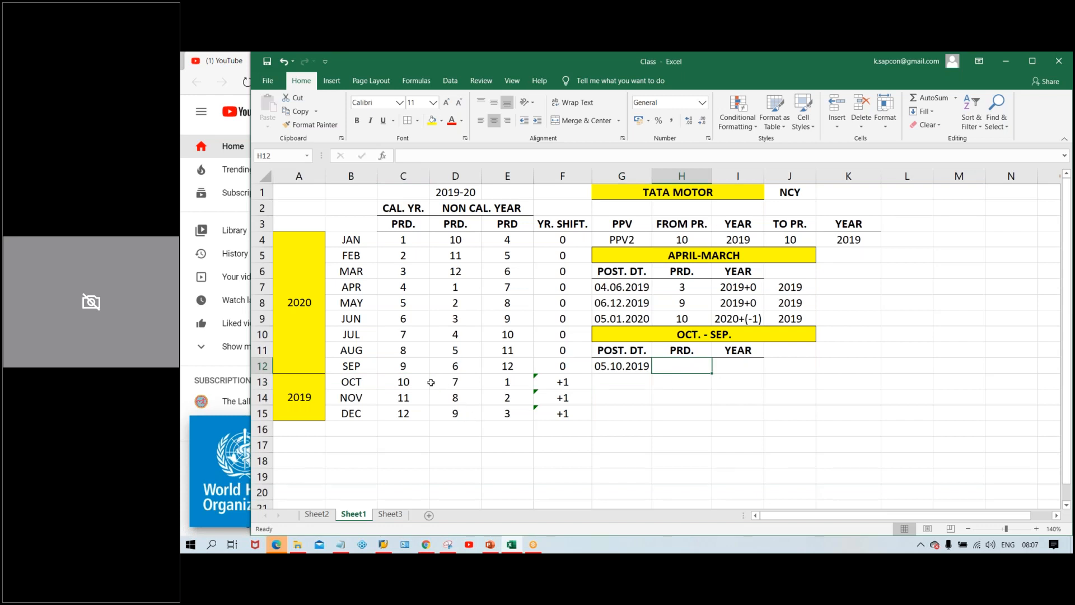
click(412, 381)
click(509, 381)
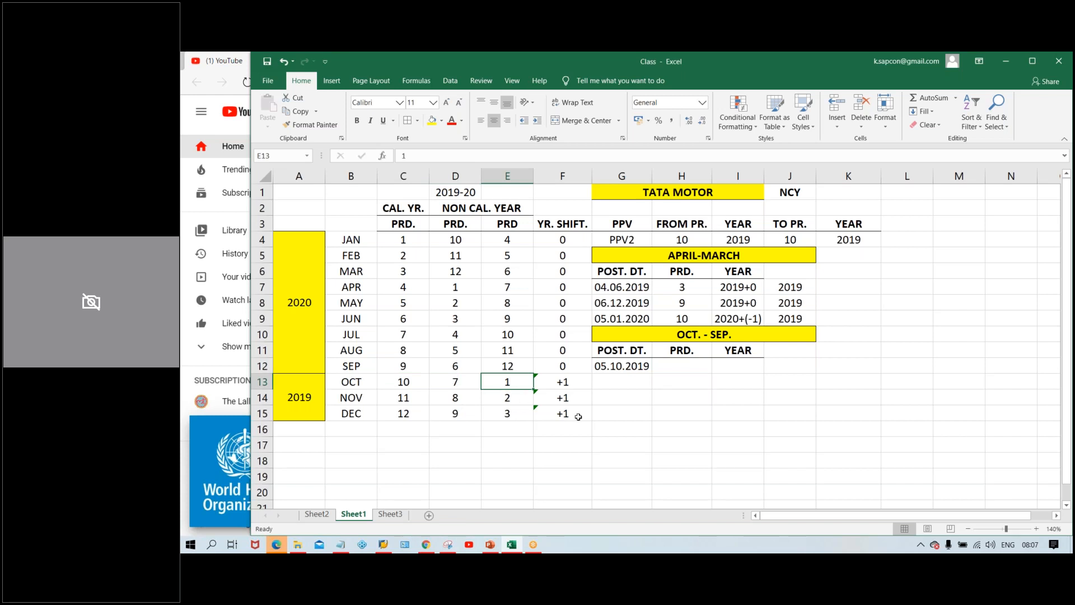
click(663, 369)
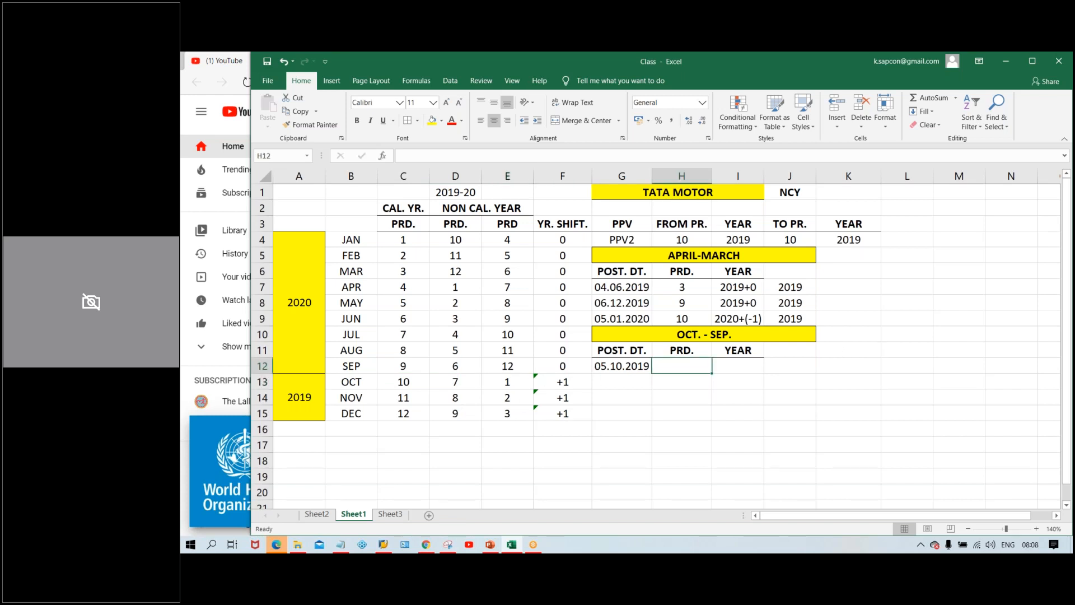
text(1)
key(Tab)
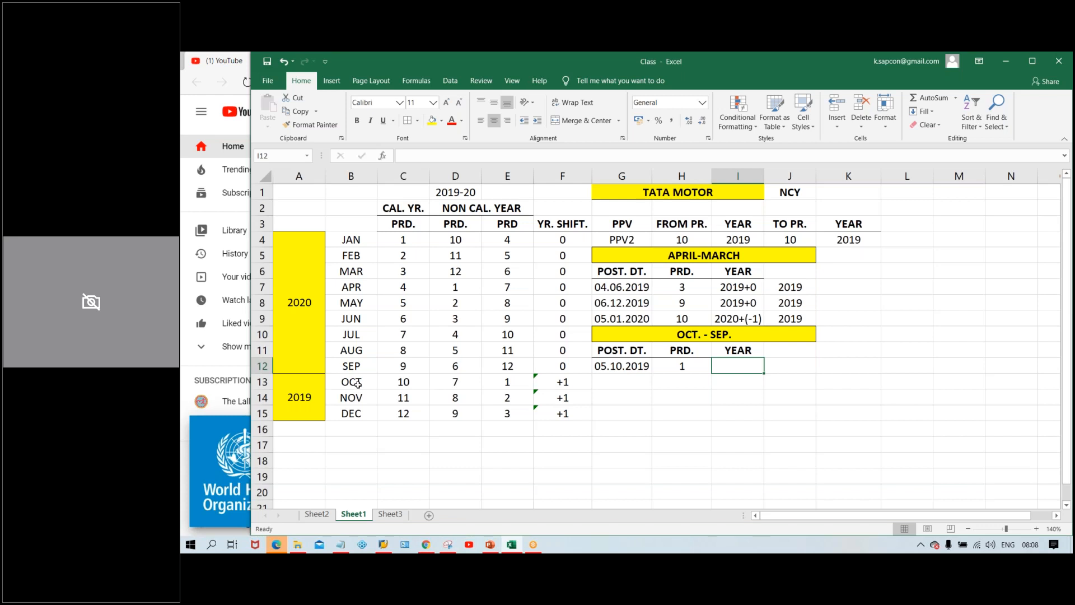
Check the year and shift for OCT to DEC and enter 2020 as the 05.10.2019 posting's year in I12
drag(358, 383, 351, 414)
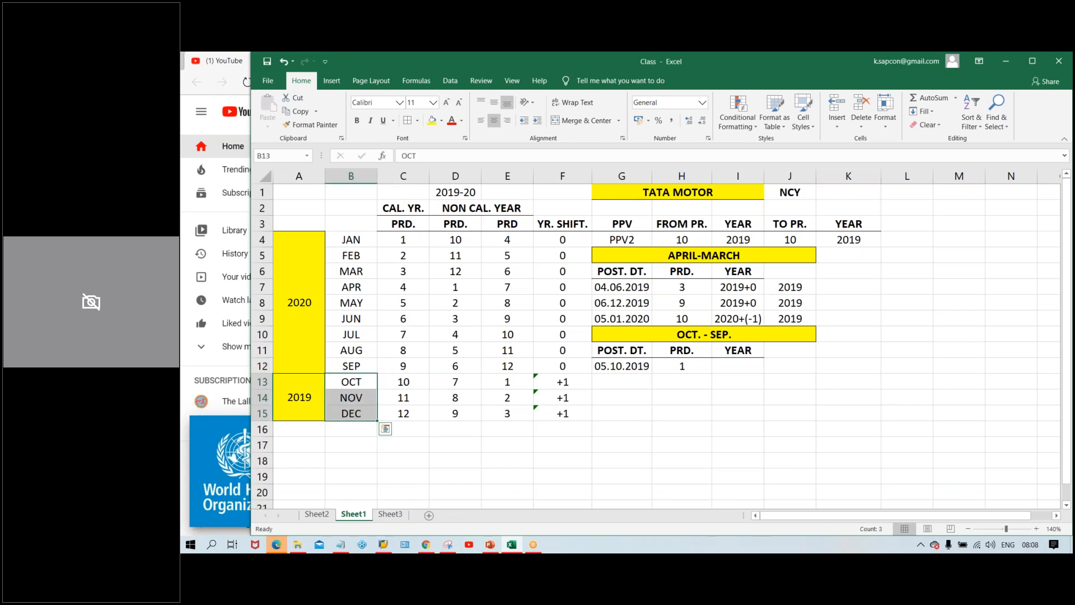
click(293, 392)
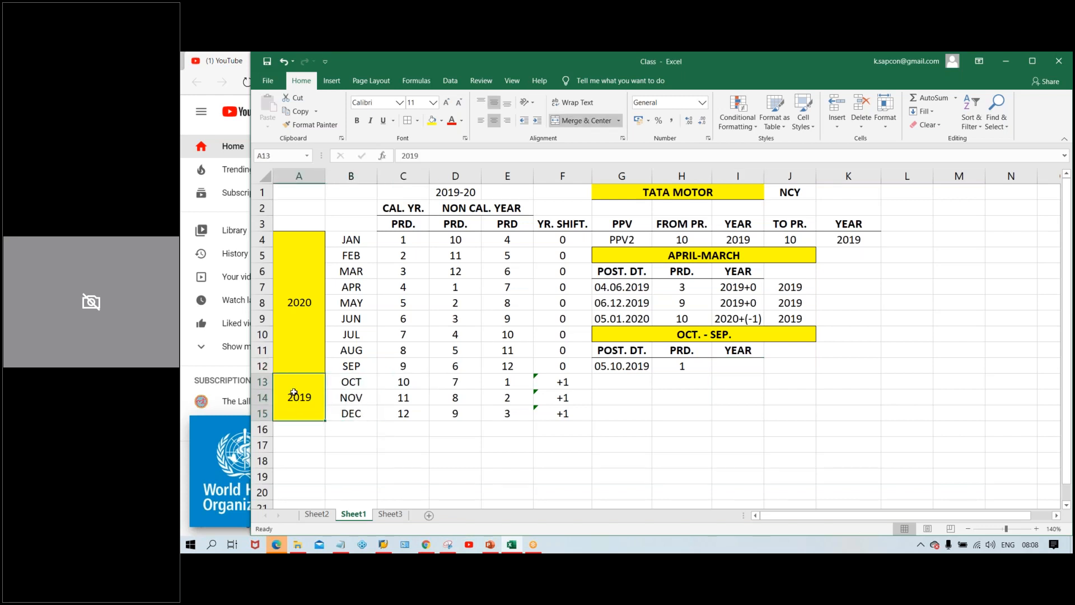
drag(350, 385, 350, 413)
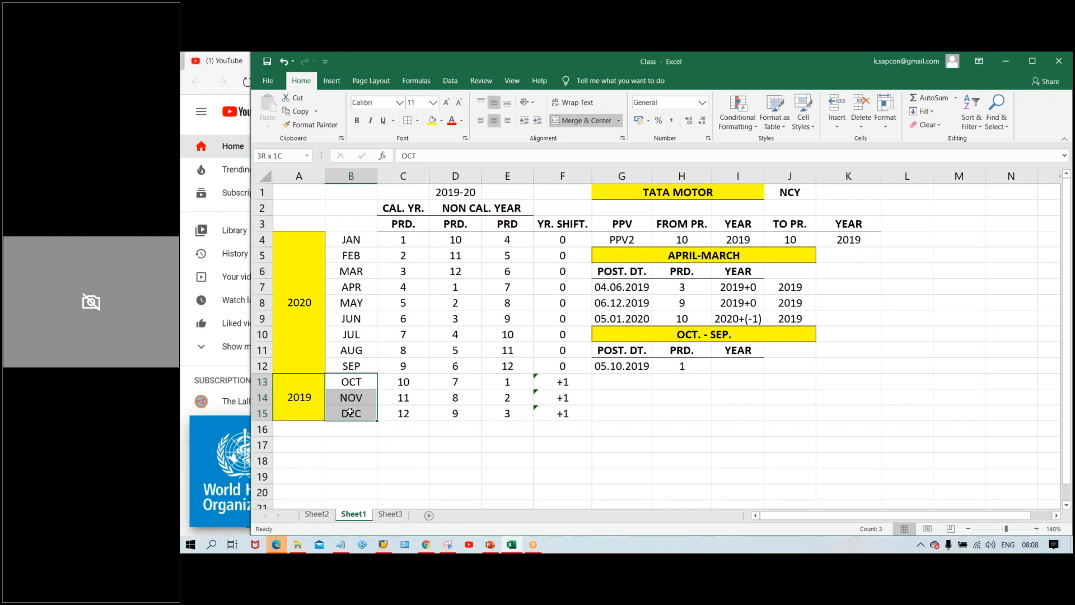
click(348, 386)
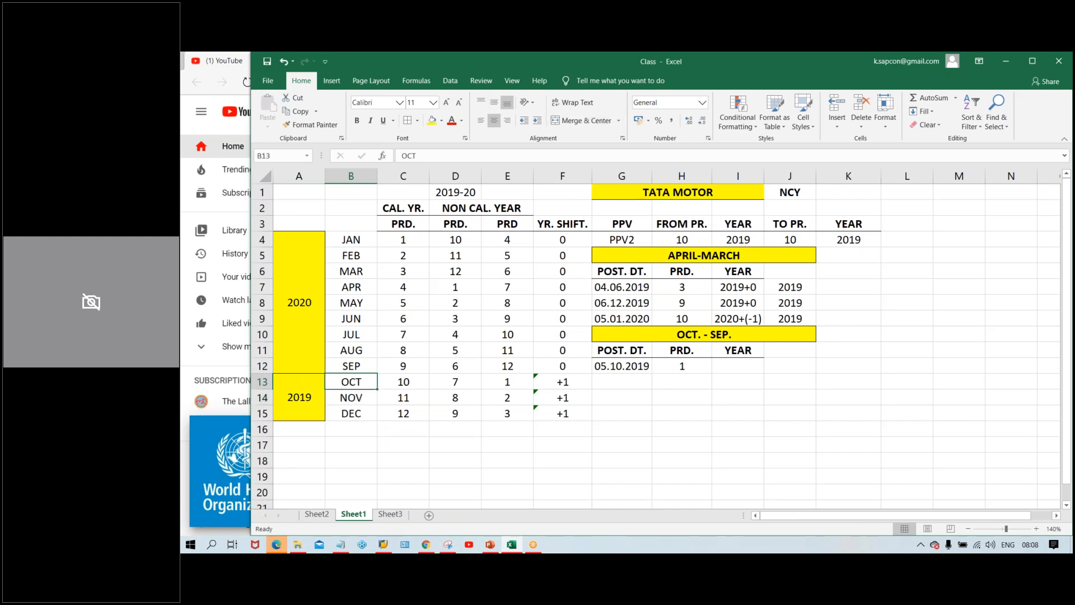
click(640, 369)
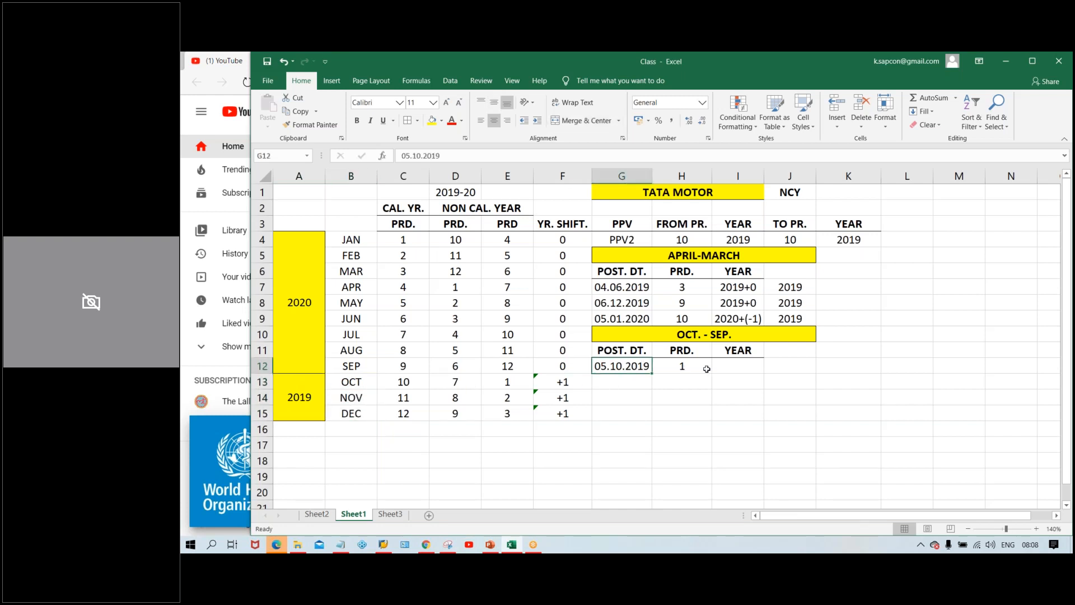
click(576, 380)
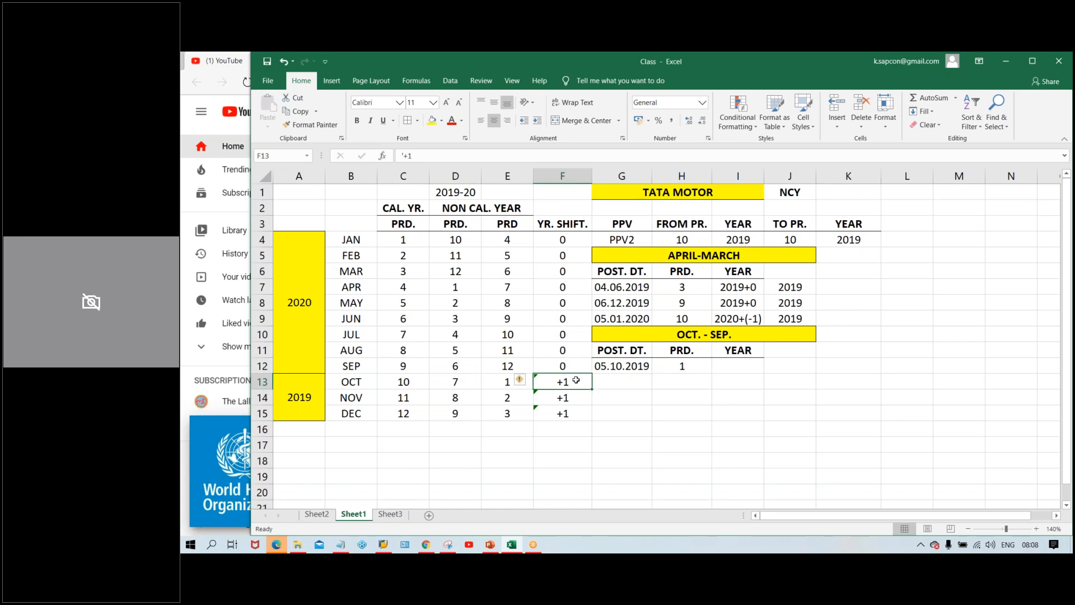
click(748, 369)
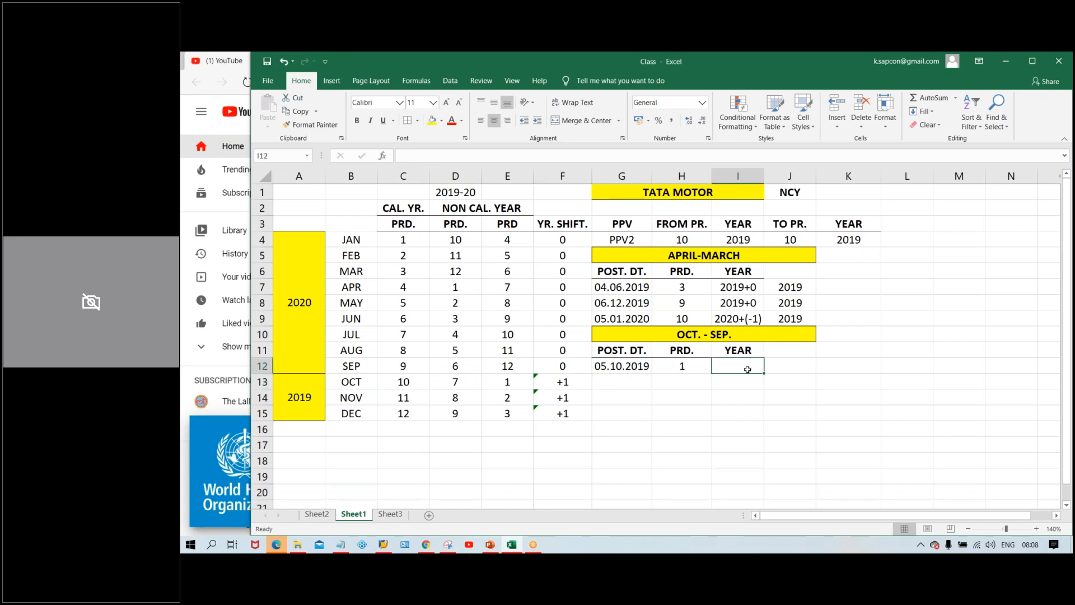
text(2020)
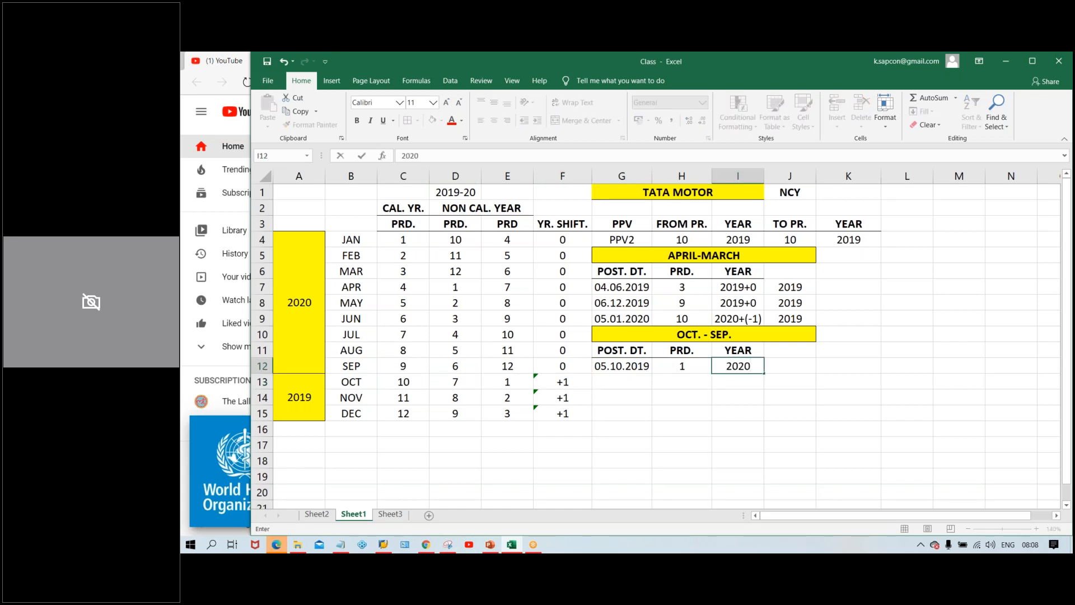
key(Return)
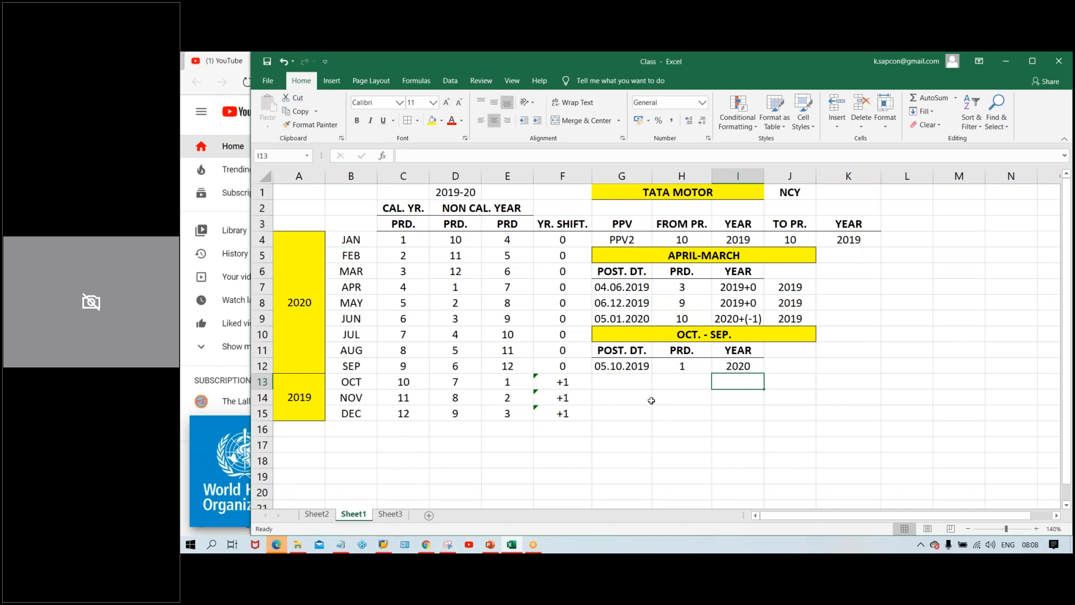
Rewrite the 05.10.2019 posting's year in I12 as 2019+1 and enter 2020 beside it in J12
click(753, 367)
text(20)
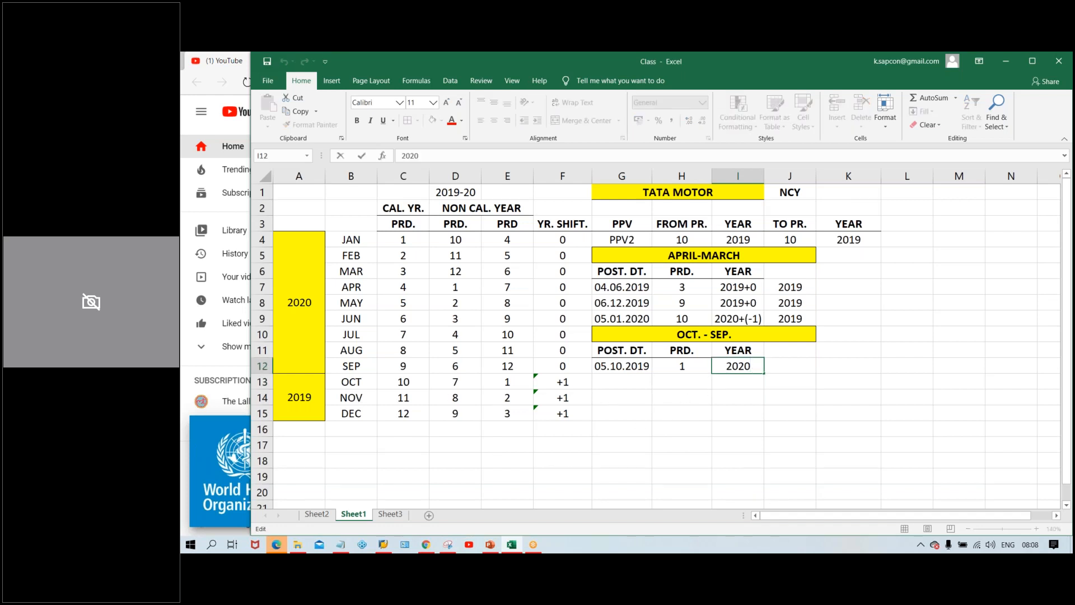
text(19+1)
key(Tab)
text(2020)
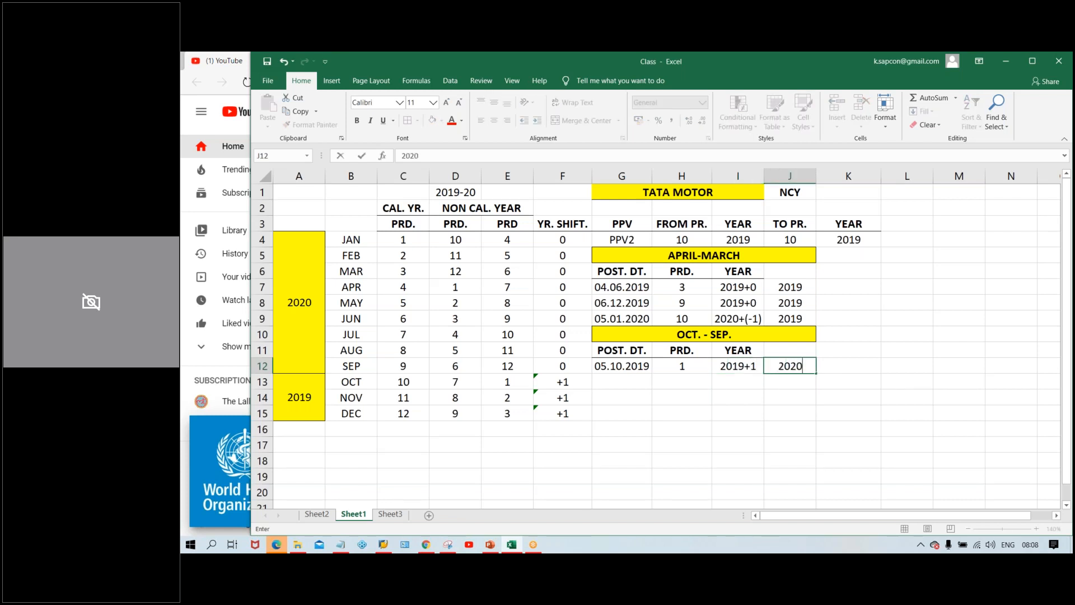
key(Return)
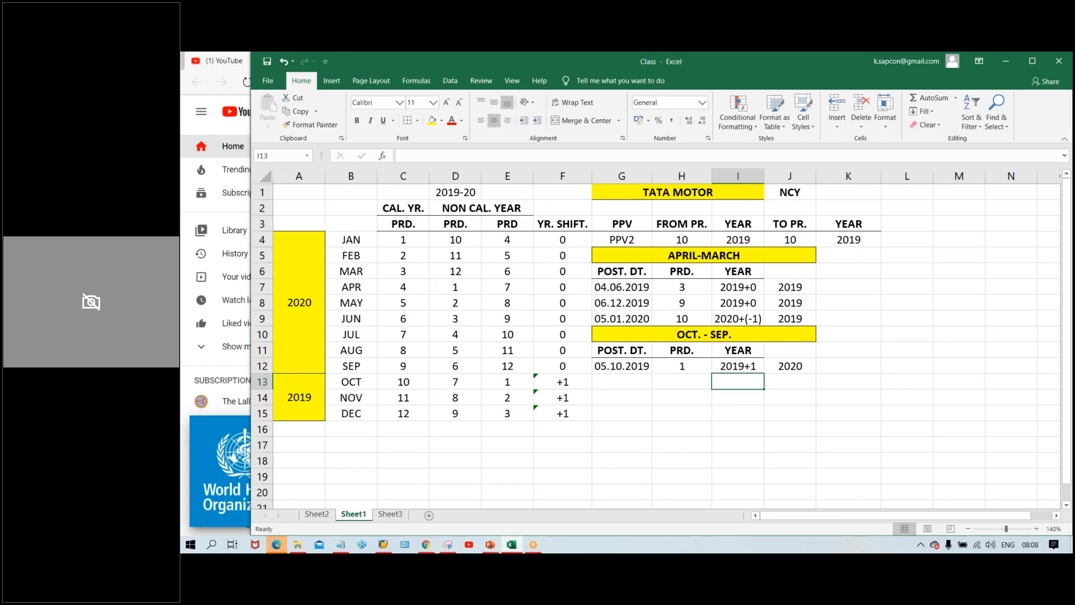
Set the PPV2 row in row 4 to from period 1, year 2020, and to period 1, year 2020
click(750, 351)
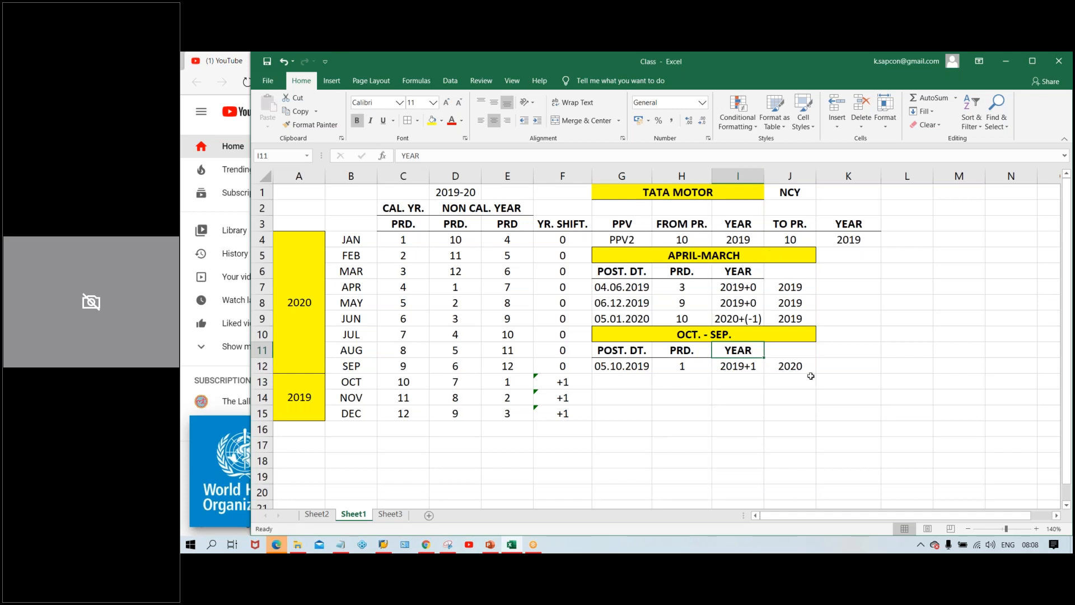
click(784, 367)
click(685, 365)
click(682, 242)
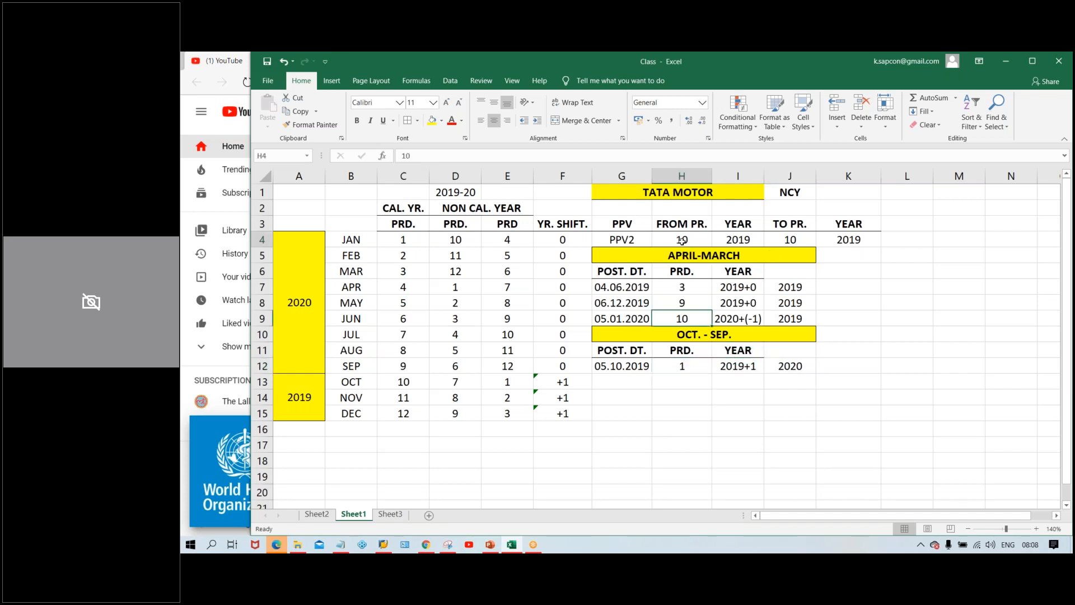
double_click(738, 239)
key(Escape)
text(2020)
key(Tab)
text(1)
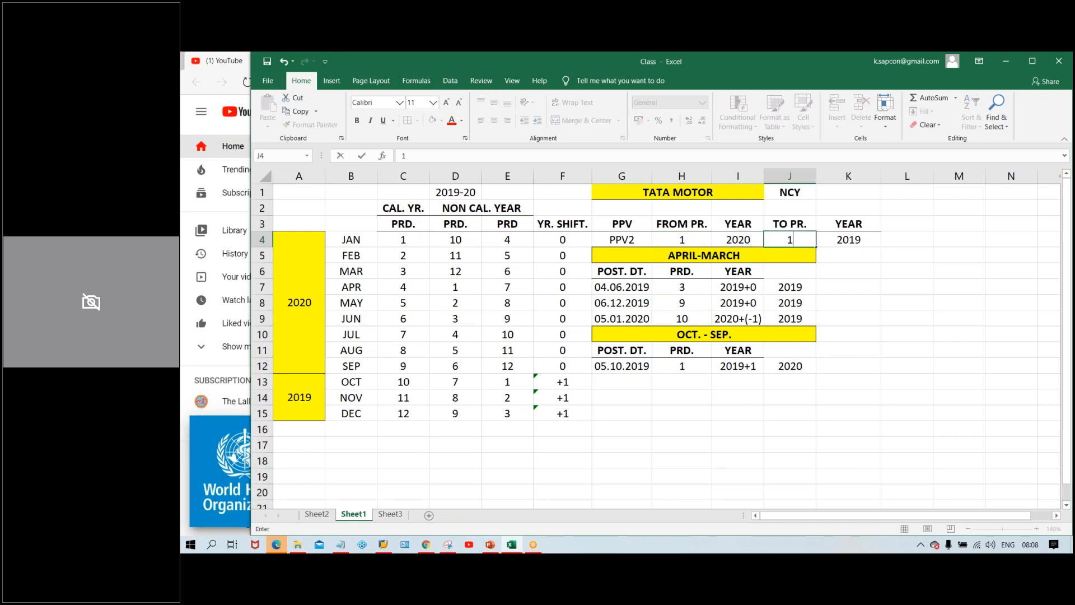
key(Tab)
text(2020)
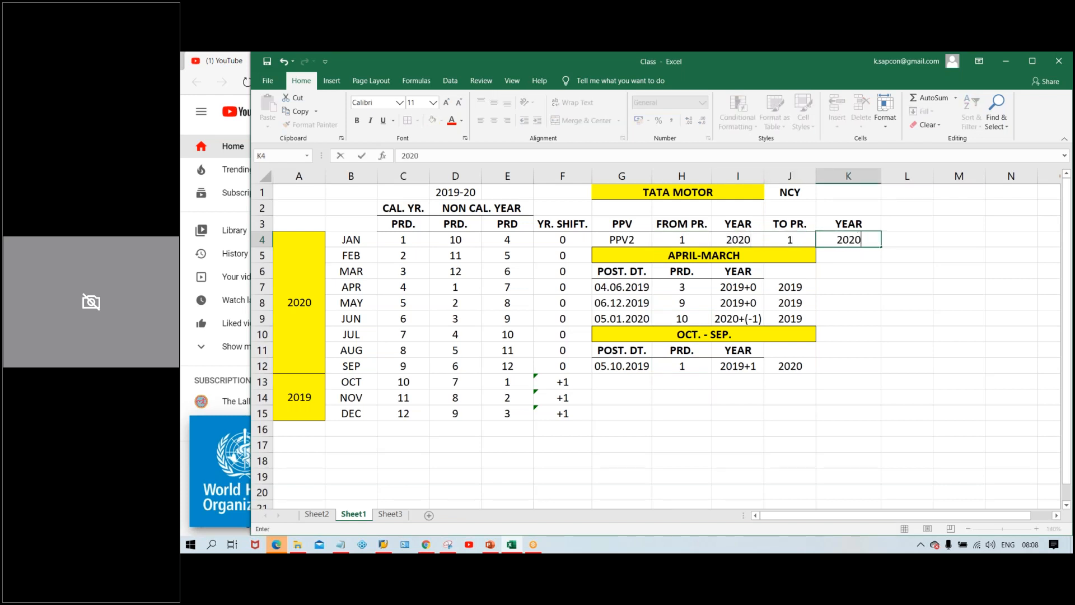
Clear the 2019-20 label above the non-calendar year headings in D1
click(790, 271)
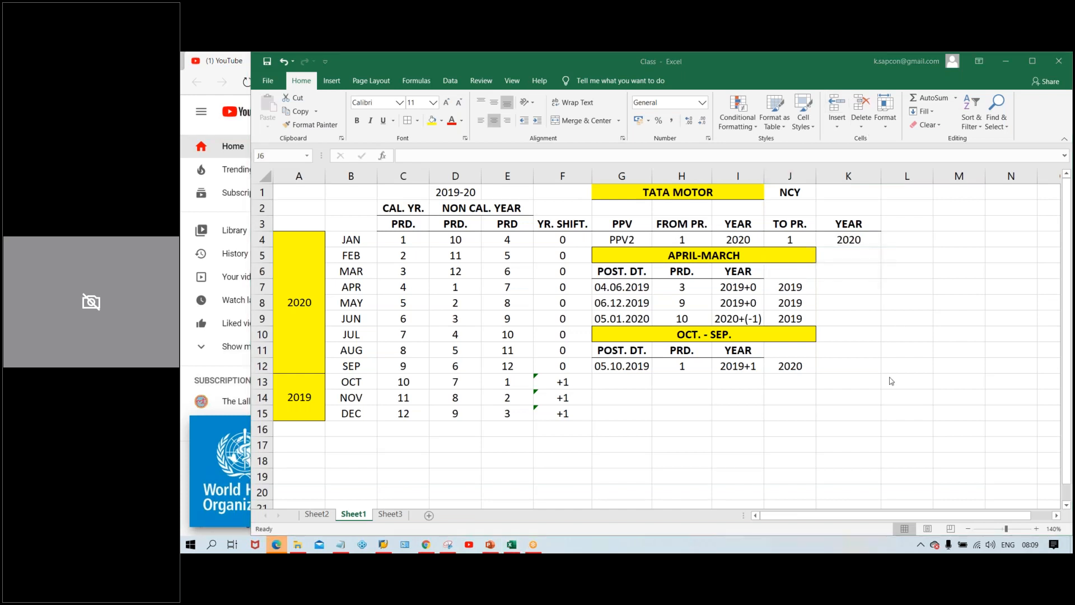
click(864, 242)
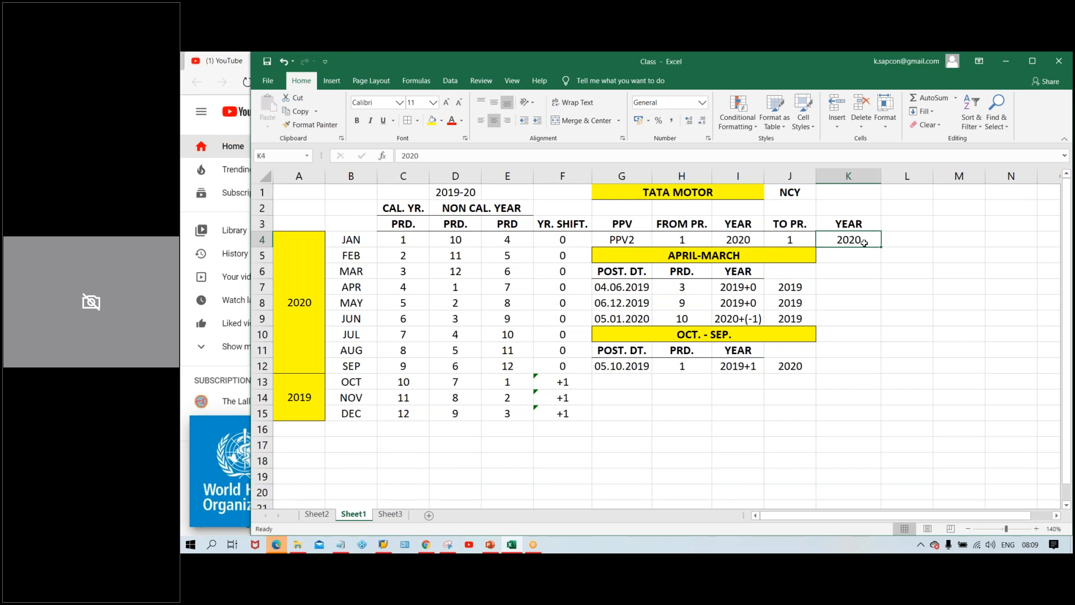
click(805, 379)
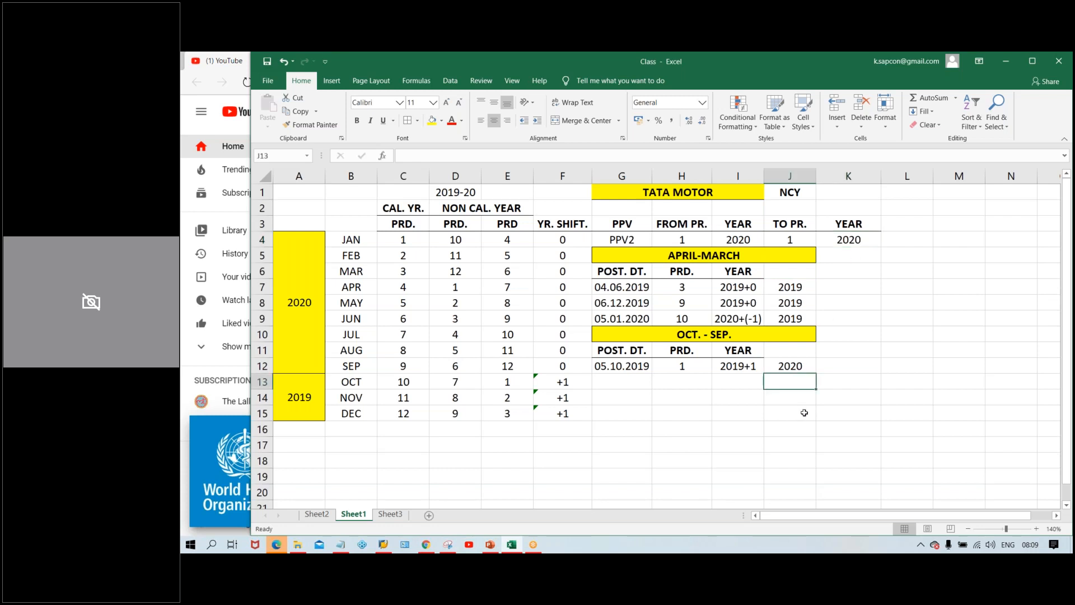
click(739, 449)
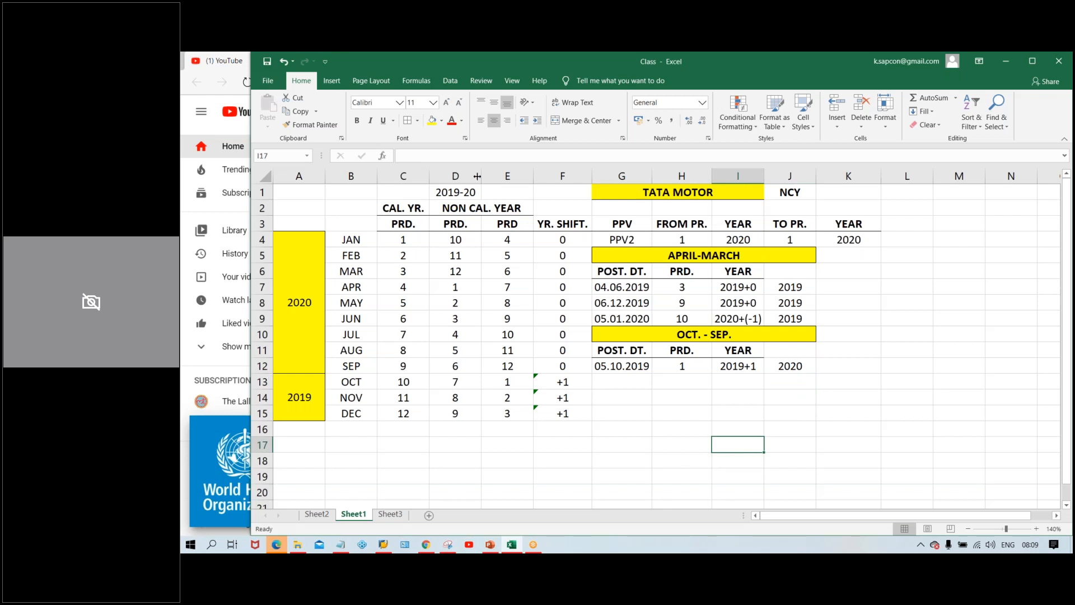
click(451, 192)
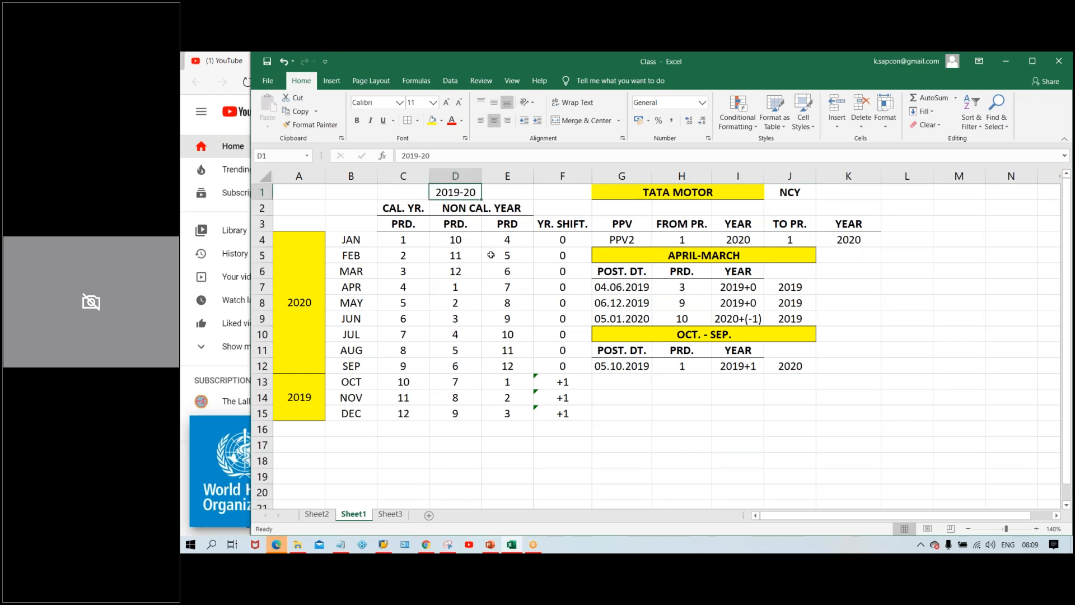
key(Delete)
click(678, 428)
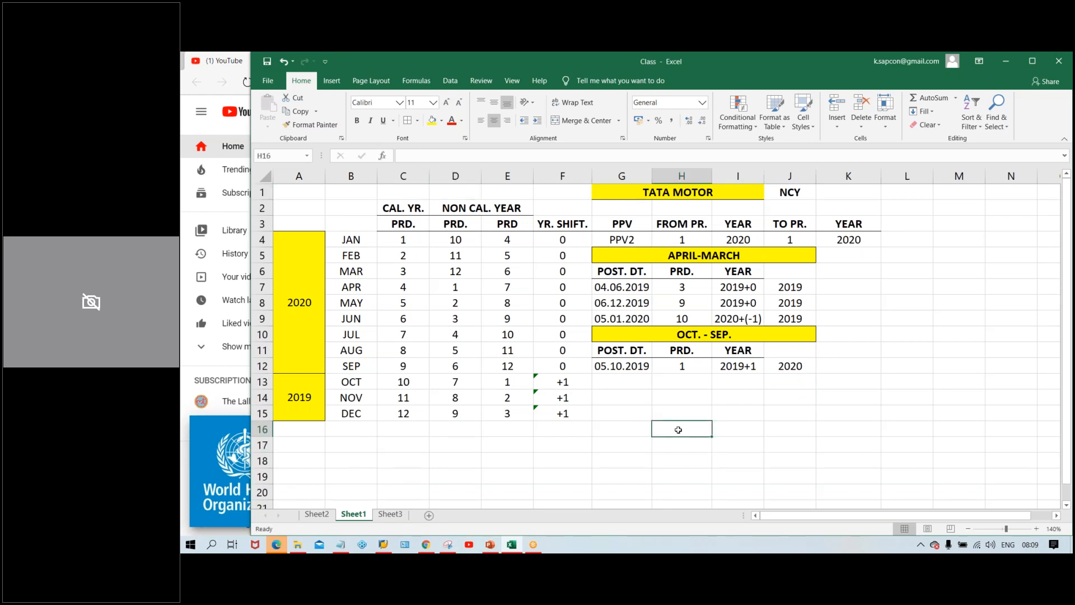
Add 16.12.2019 as the second October-September posting date in G13
click(609, 386)
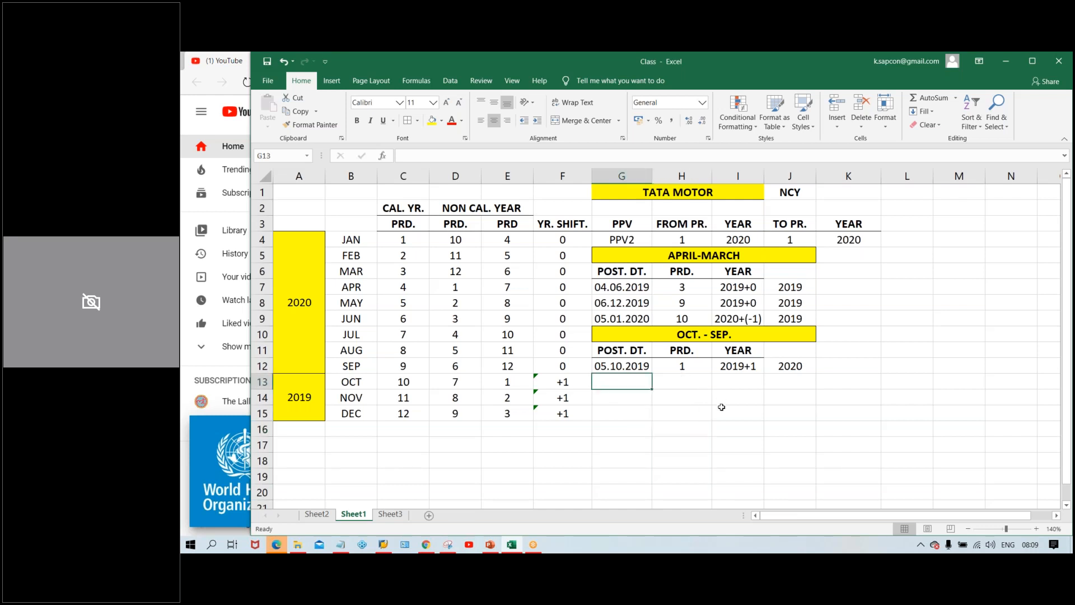
key(F2)
key(BackSpace)
key(BackSpace)
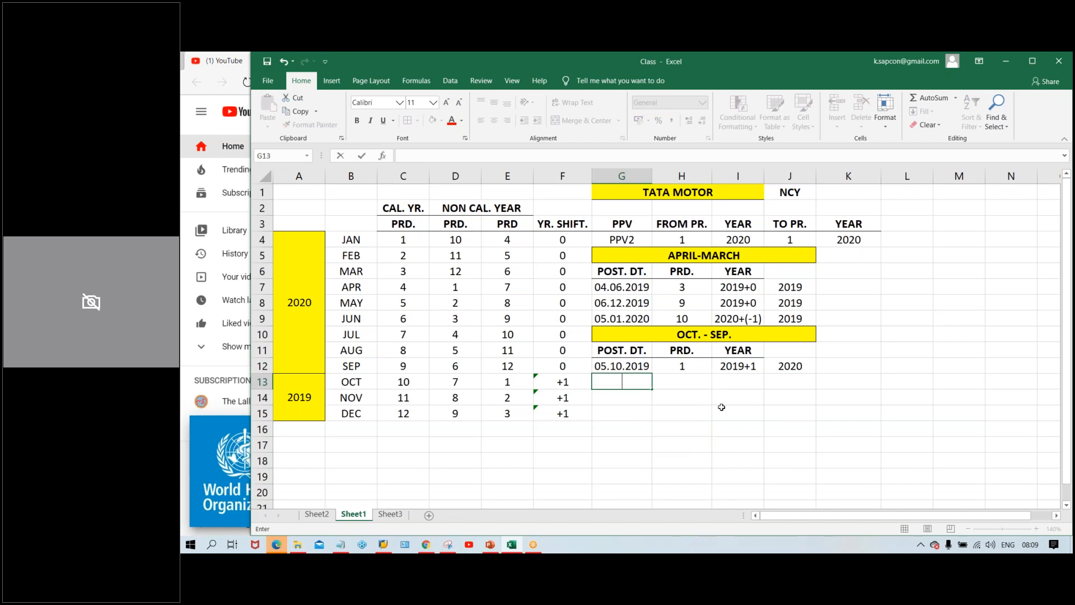
text(1)
text(6.12.20)
text(20)
key(BackSpace)
key(BackSpace)
text(19)
key(Return)
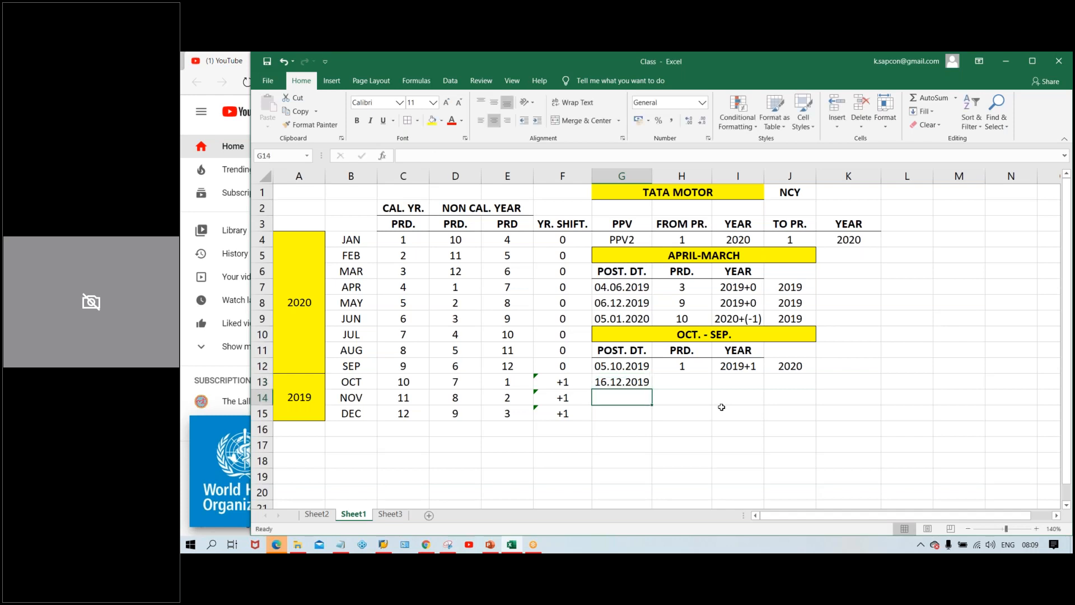
Look up the 16.12.2019 posting's month, DEC, across the calendar, April-March and October-September period columns
click(625, 381)
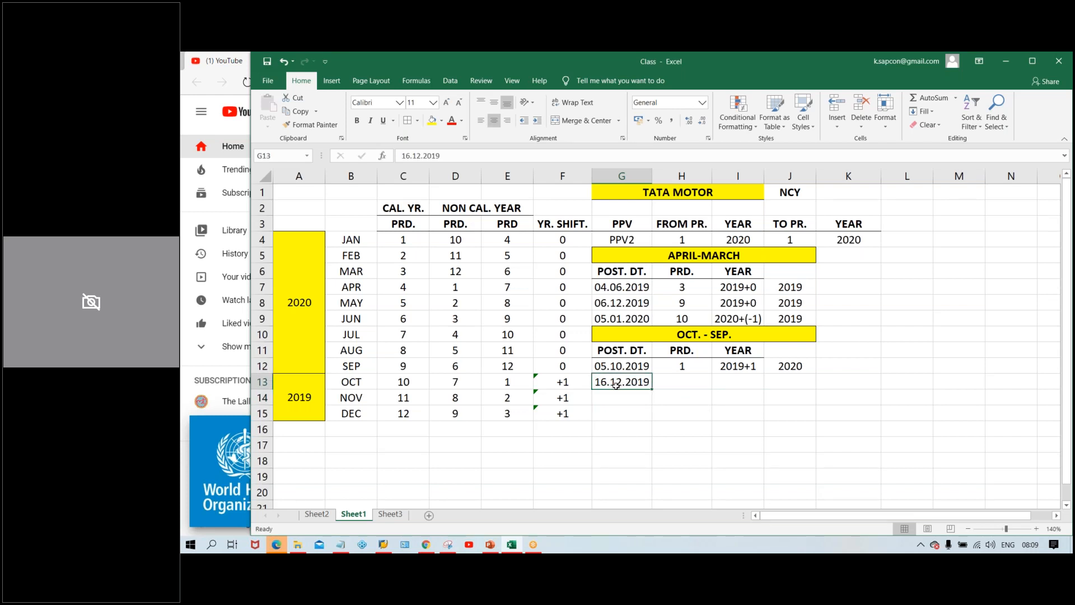
click(412, 414)
click(473, 413)
click(503, 414)
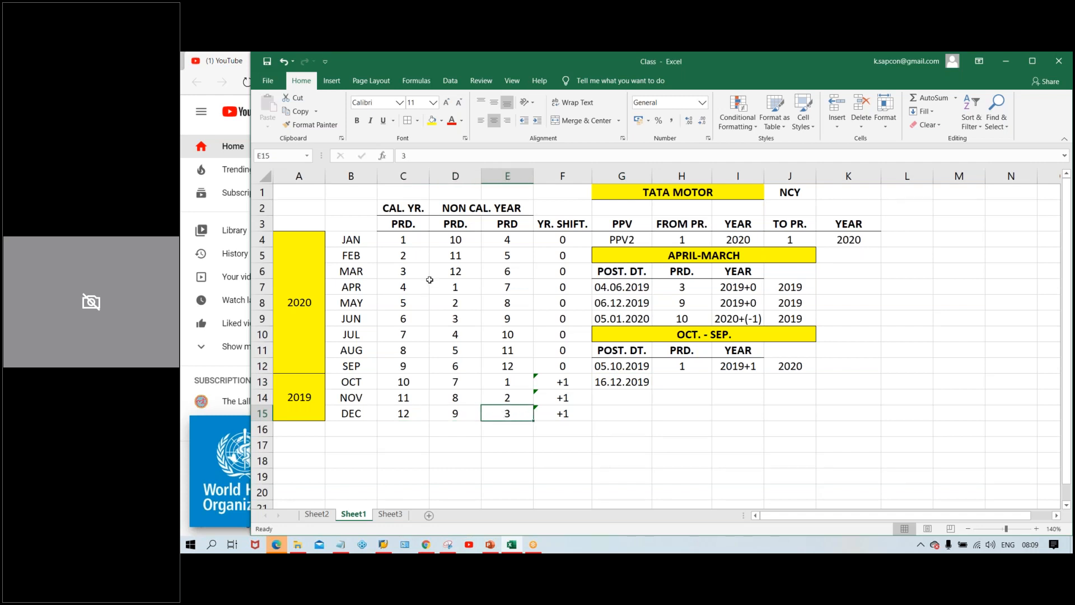
Move the CAL. YR. and NON CAL. YEAR headings from row 2 up to row 1, starting in C1
drag(412, 209, 485, 209)
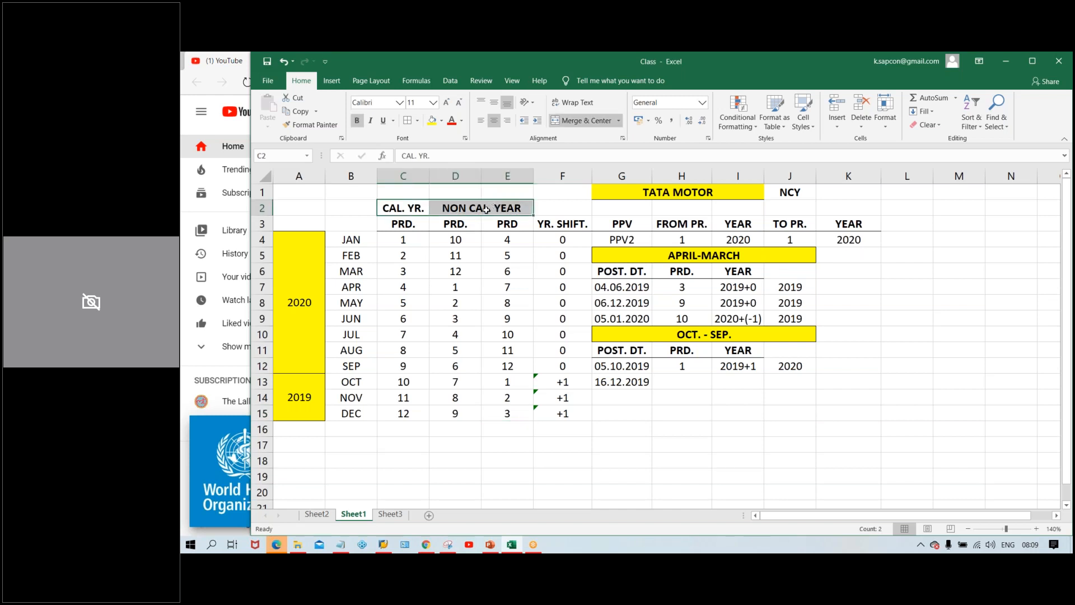
key(ctrl+c)
click(410, 192)
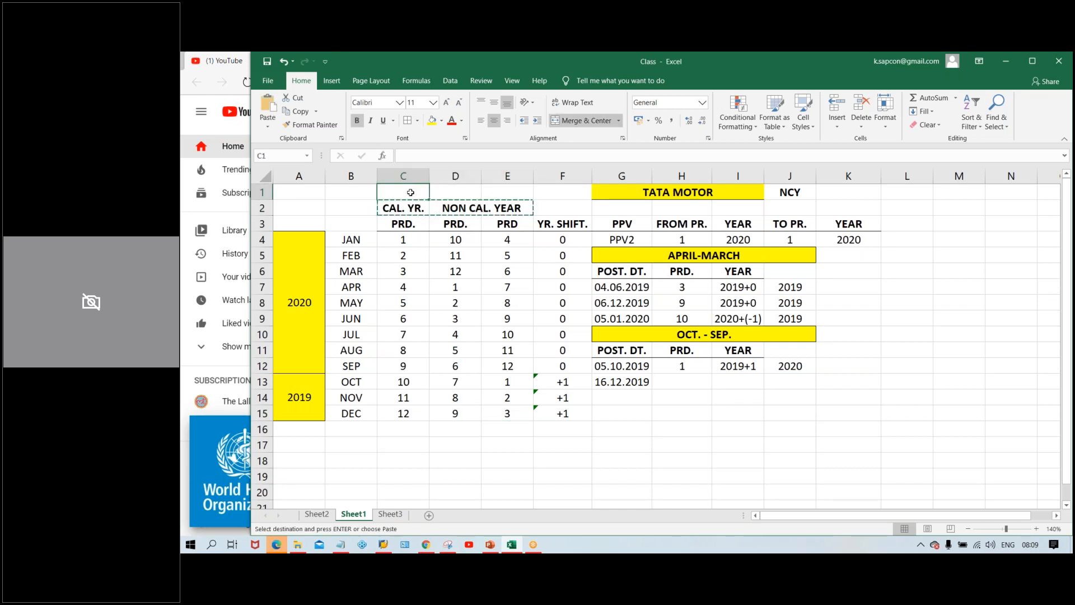
key(ctrl+v)
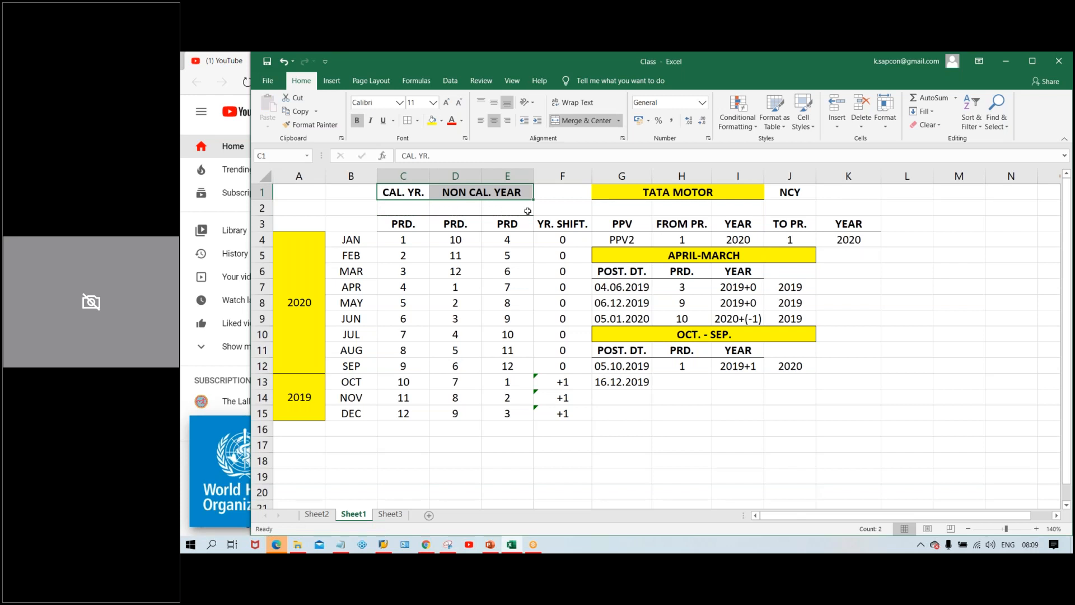
click(438, 197)
click(465, 211)
click(406, 193)
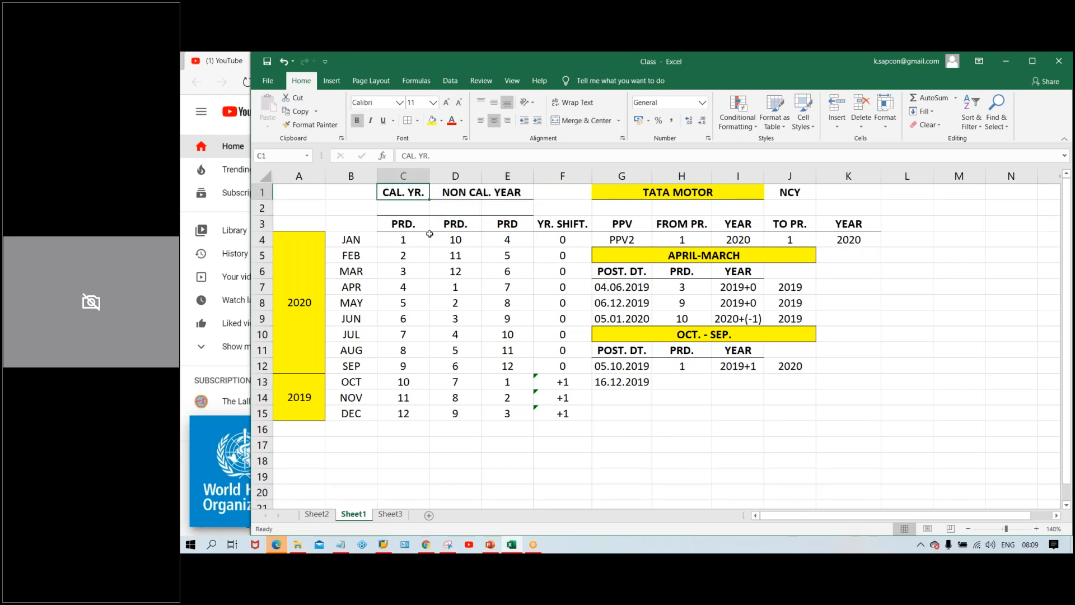
Label the three period columns in row 2 as JAN-DEC in C2, APR-MAR in D2 and OCT-SEP in E2
click(412, 208)
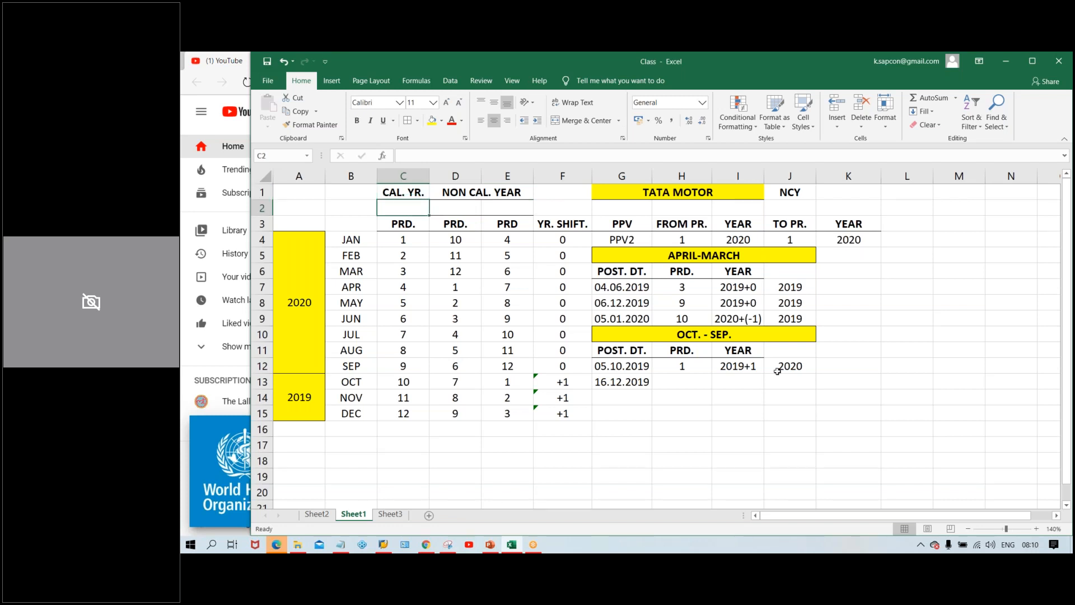
text(JAN)
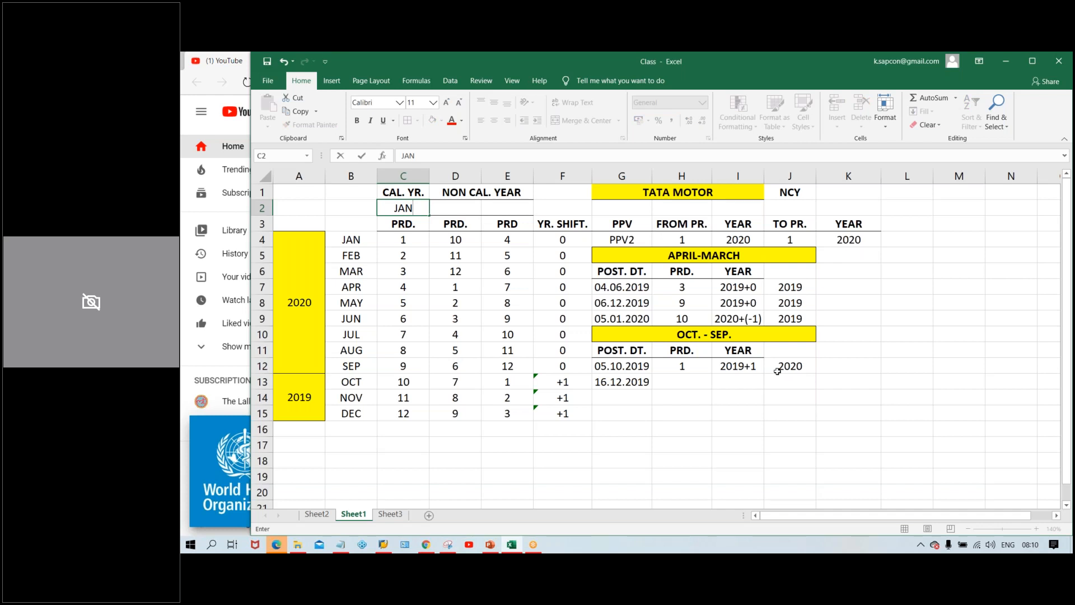
text(-DEC)
key(Tab)
text(PA)
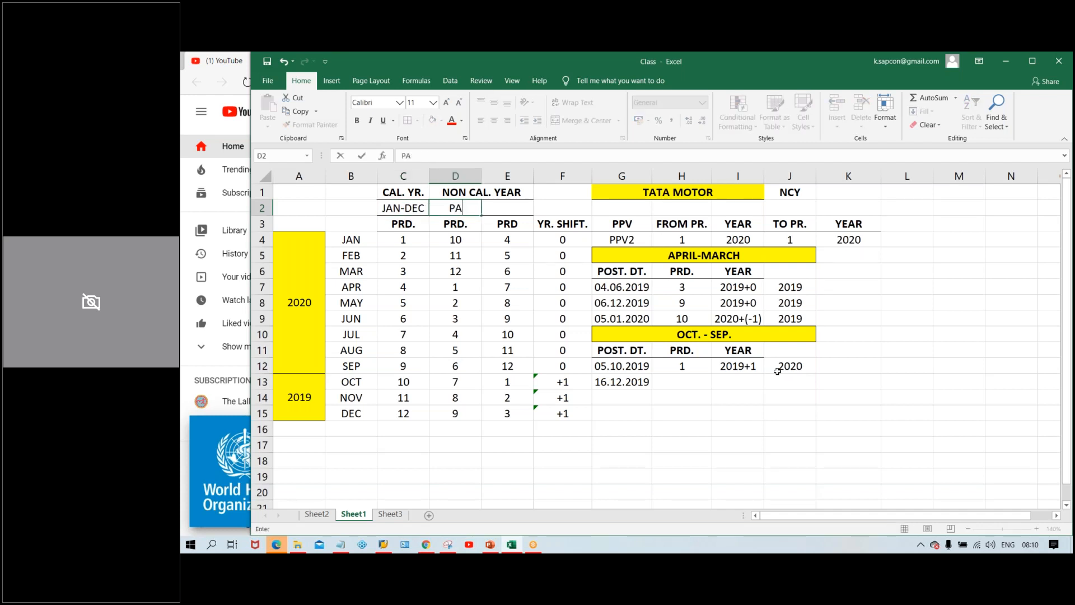
key(BackSpace)
key(BackSpace)
text(APR-MAR)
key(Tab)
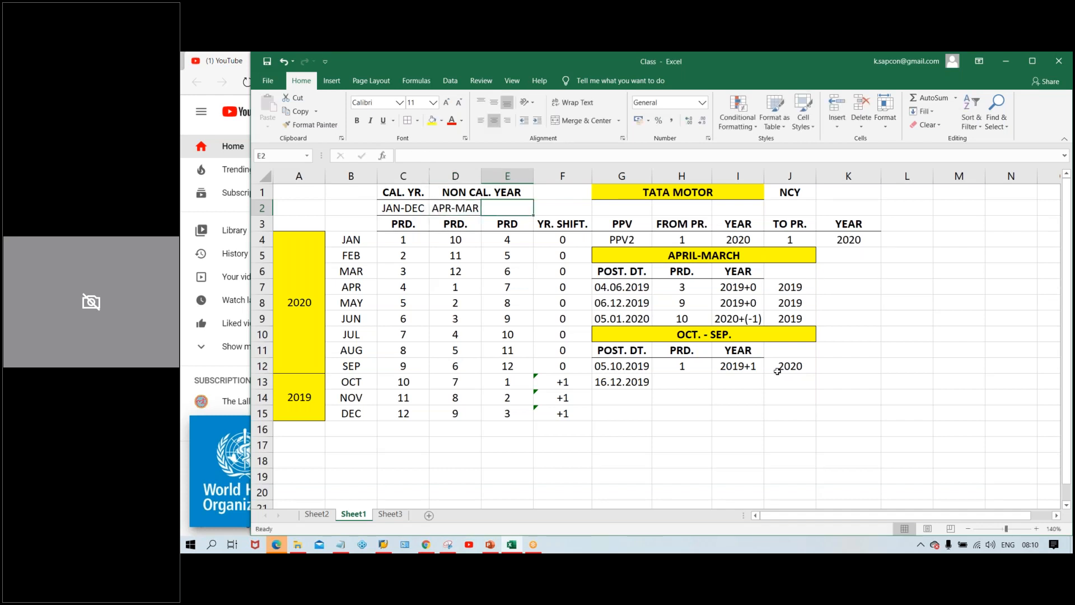
text(OCT)
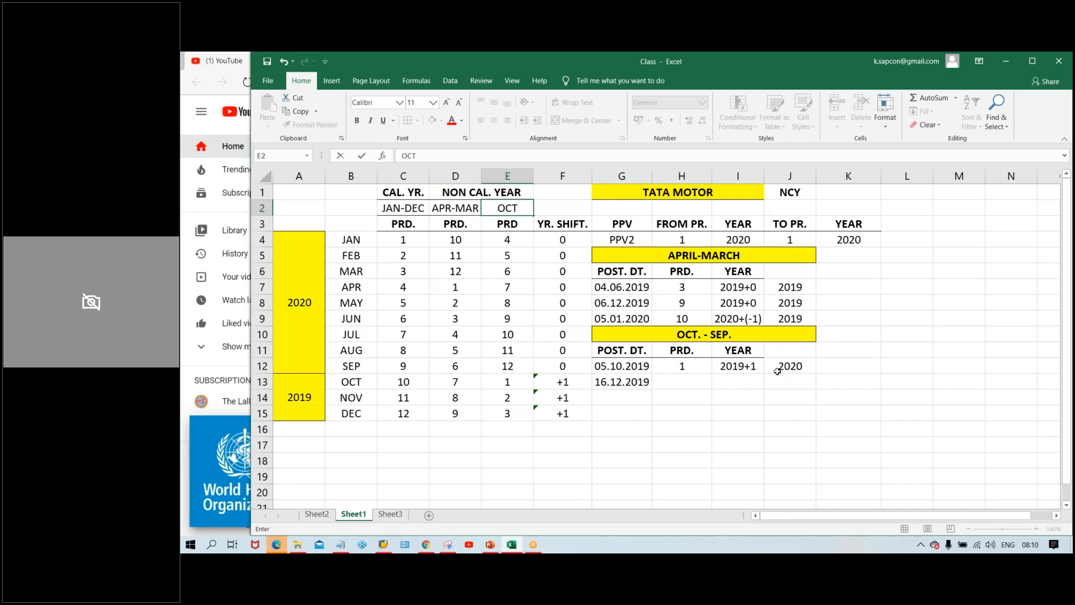
text(-SEP)
key(Return)
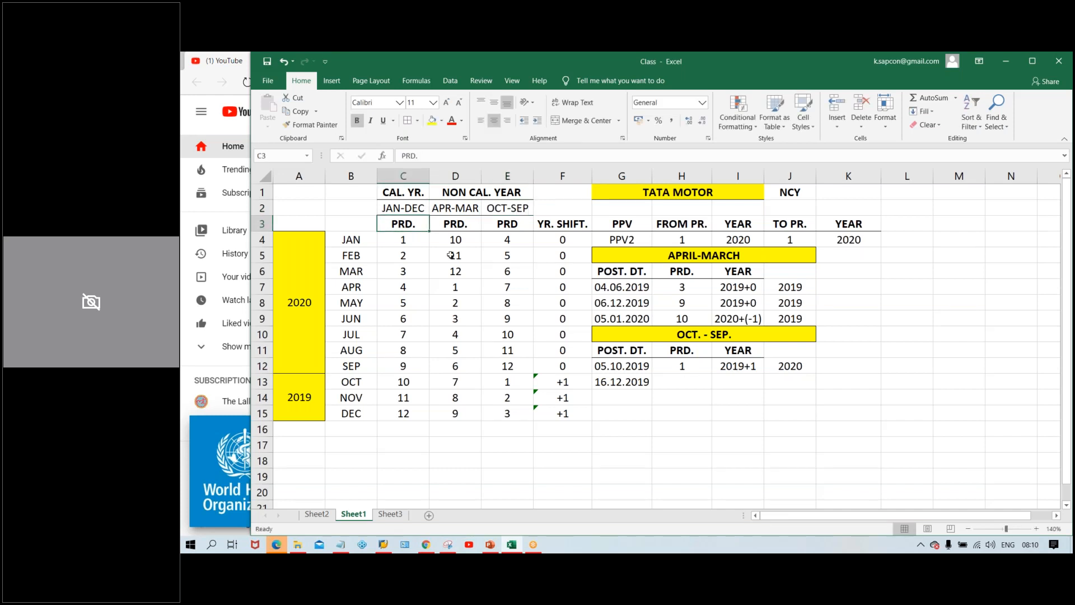
Format the month-range labels in C2:E2 as bold with a bottom border, and widen columns C to E to fit them
click(407, 207)
drag(407, 208, 493, 215)
key(ctrl+b)
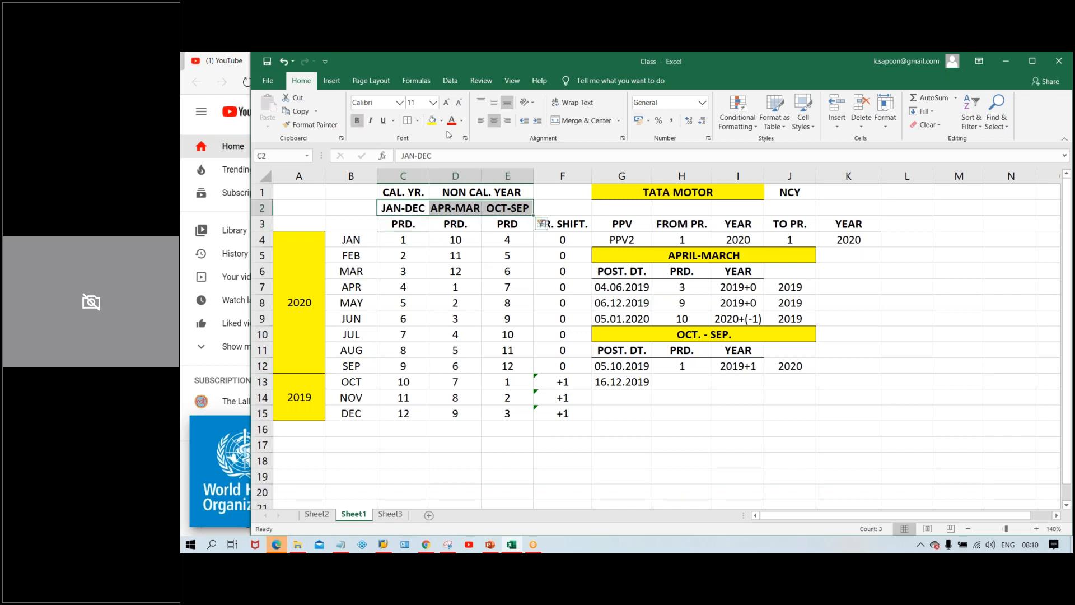
click(418, 121)
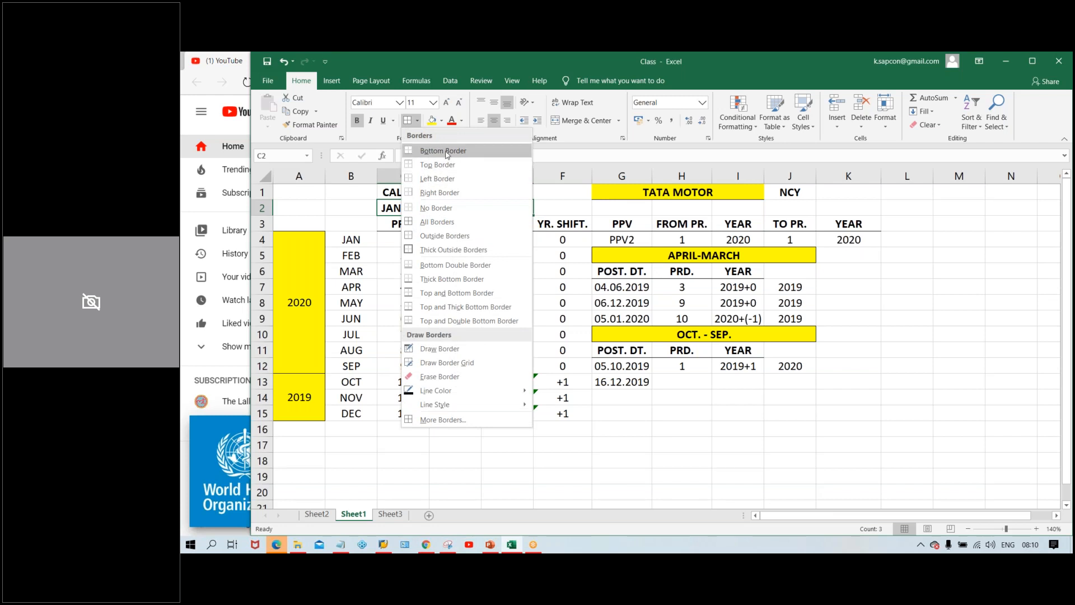
click(442, 151)
click(639, 467)
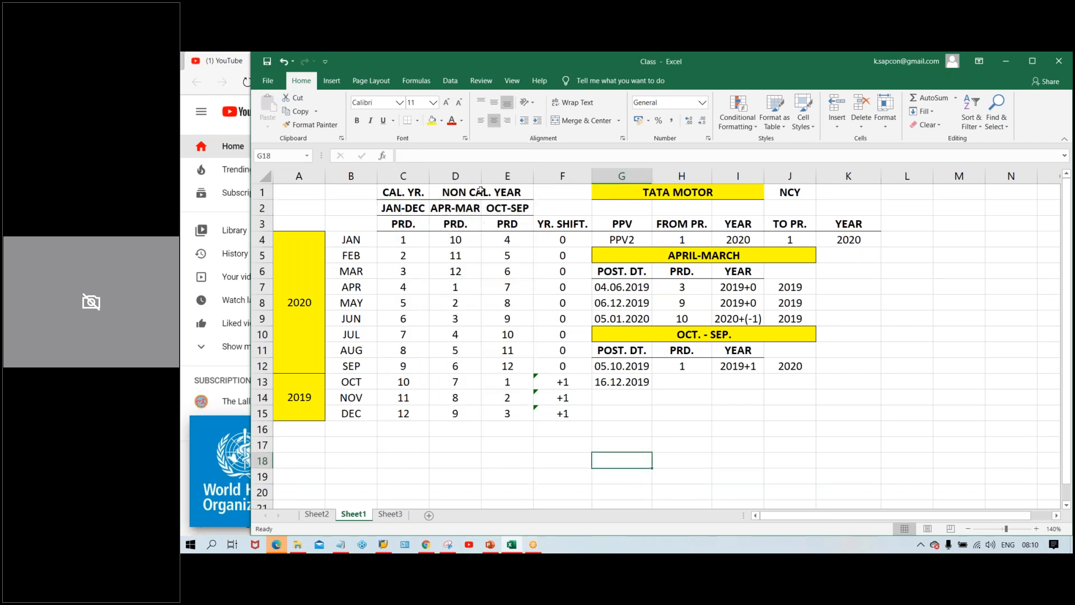
drag(428, 176, 545, 178)
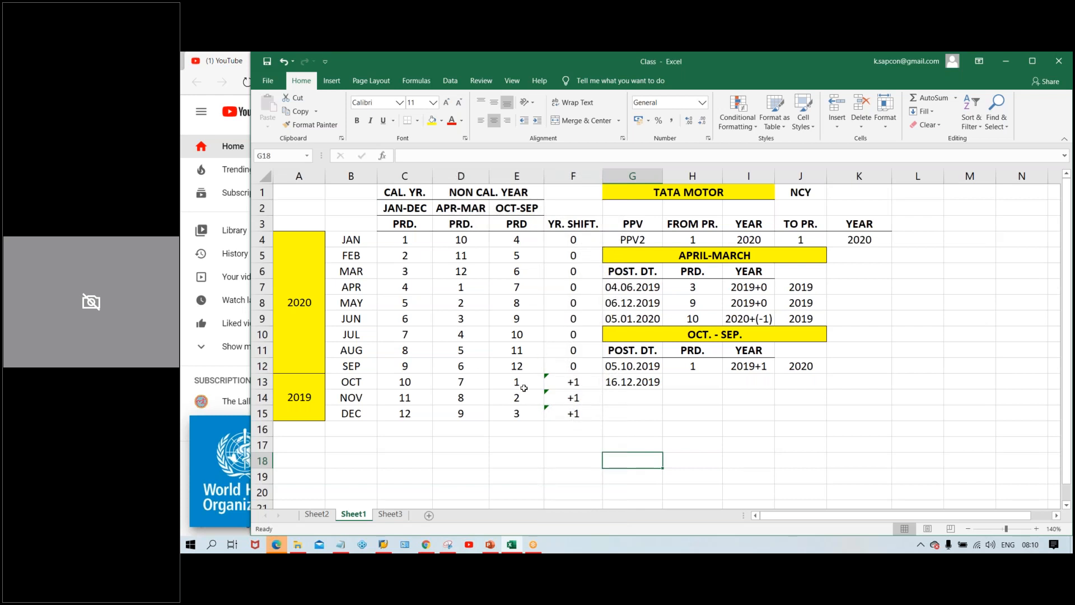
Review the year shifts for JAN to DEC in F4:F15
click(682, 428)
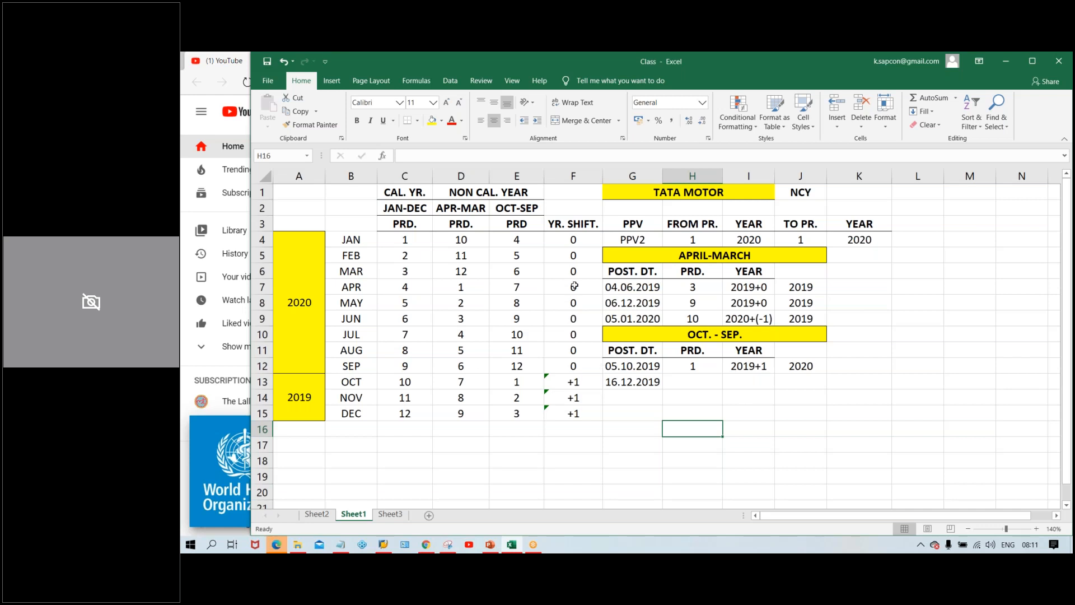
drag(573, 239, 575, 413)
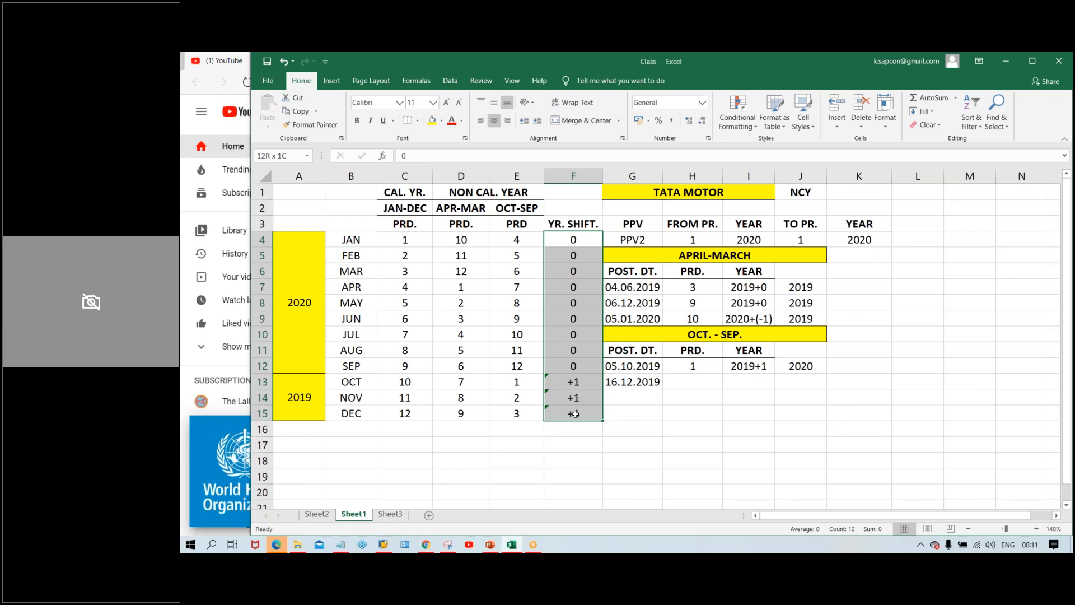
click(746, 409)
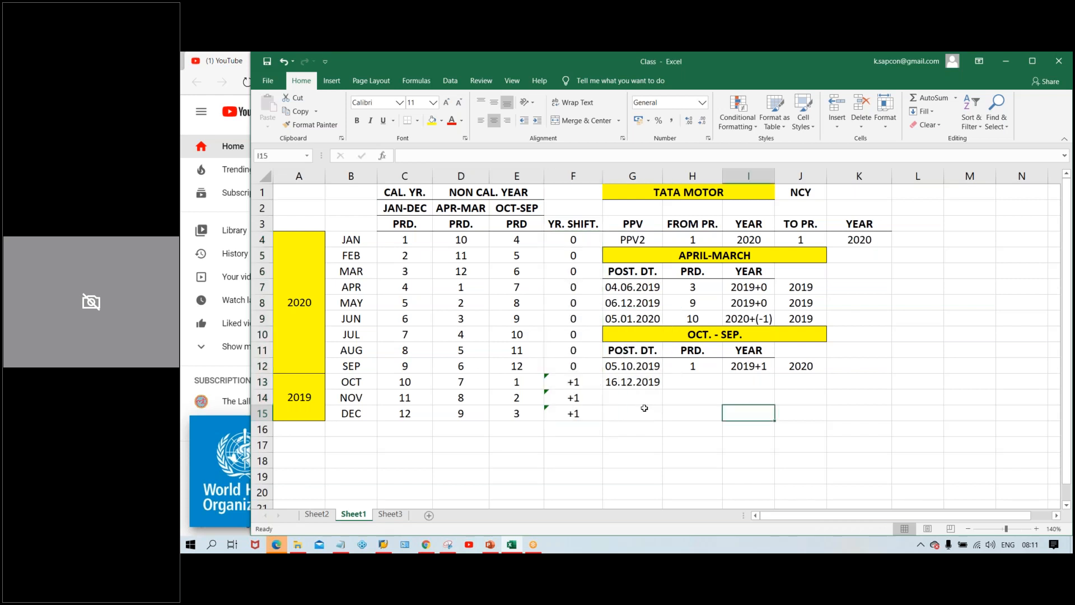
click(621, 425)
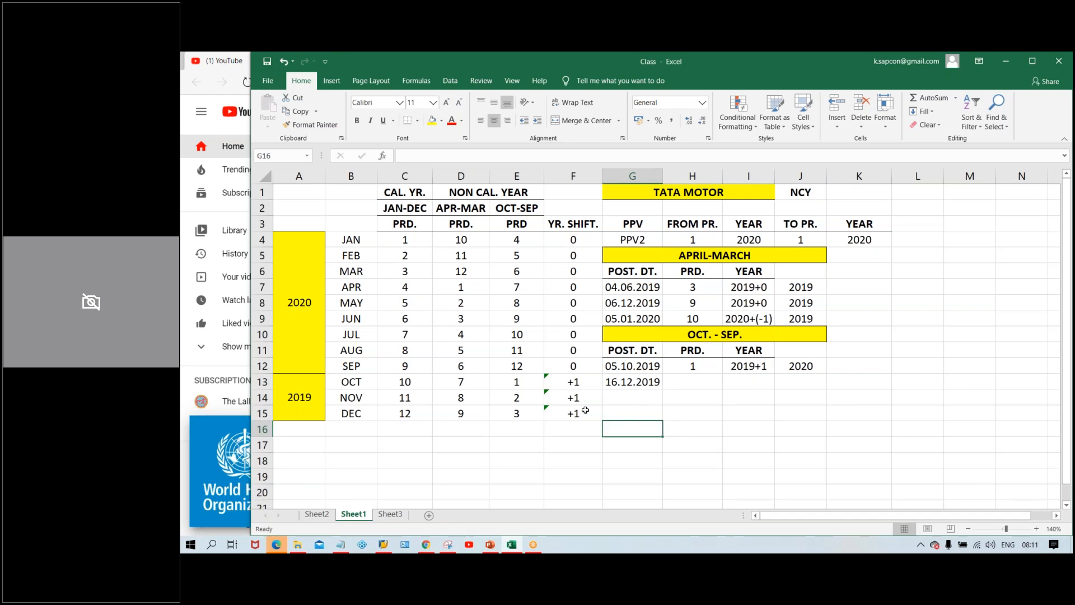
Trace the 05.10.2019 posting's shift, period and year from the OCT row, and compare OCT to DEC with the 16.12.2019 posting
click(565, 384)
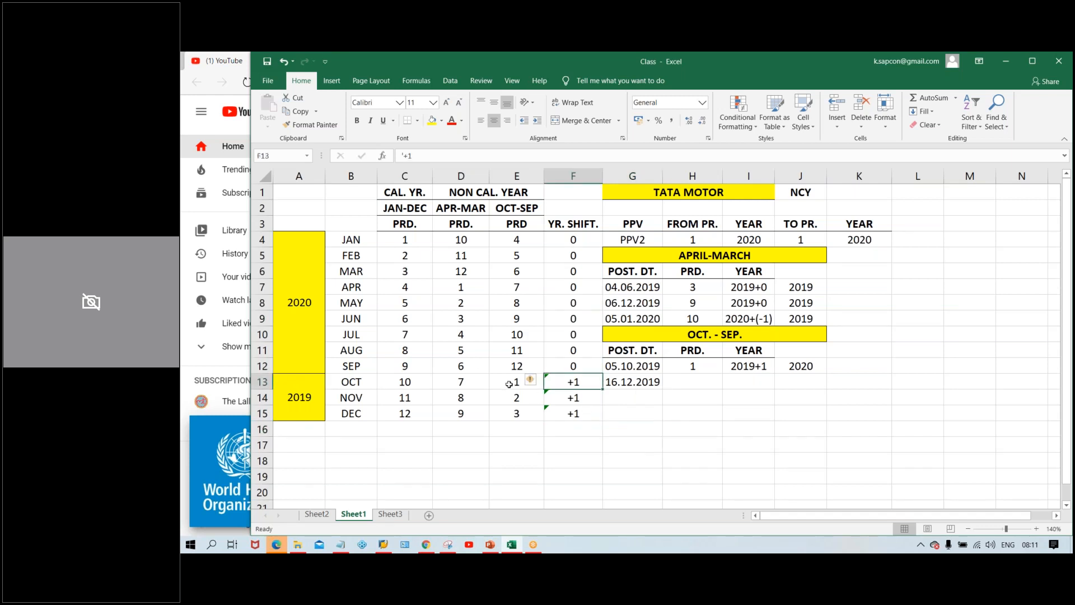
click(509, 384)
click(688, 366)
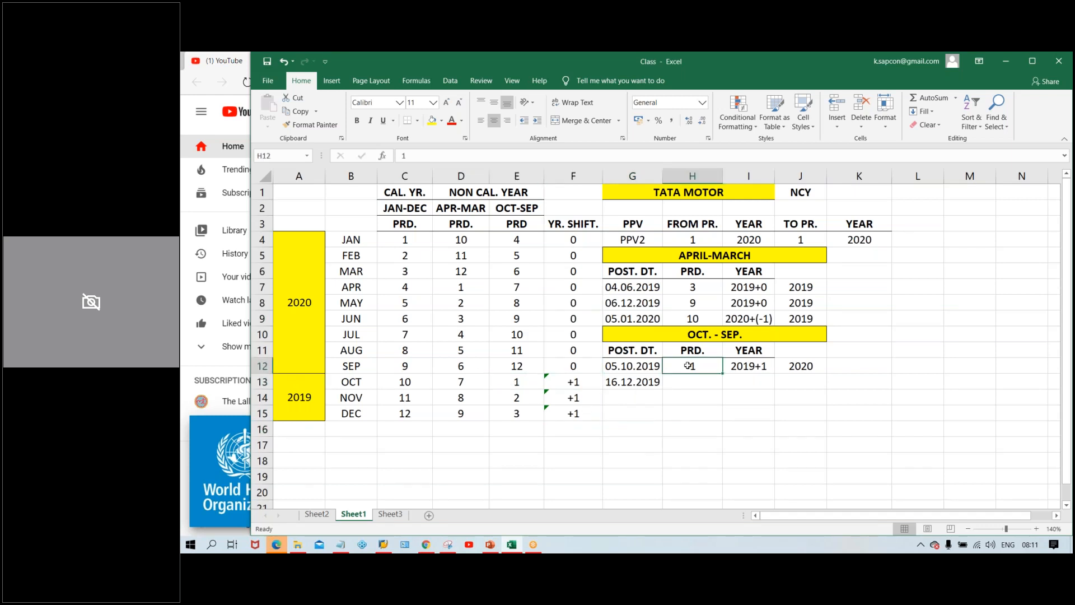
click(311, 395)
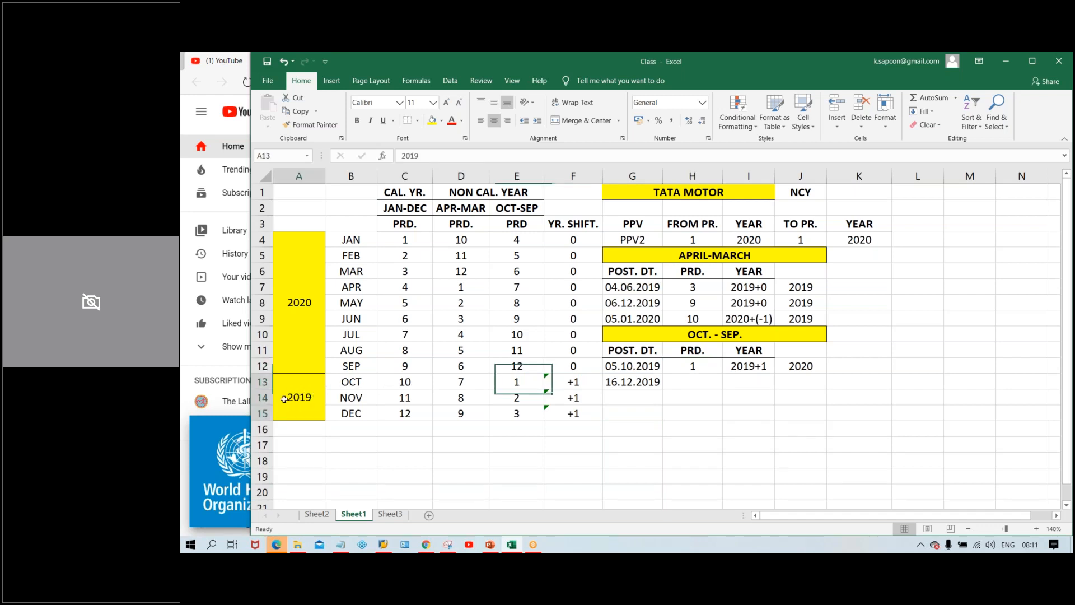
click(766, 367)
click(801, 365)
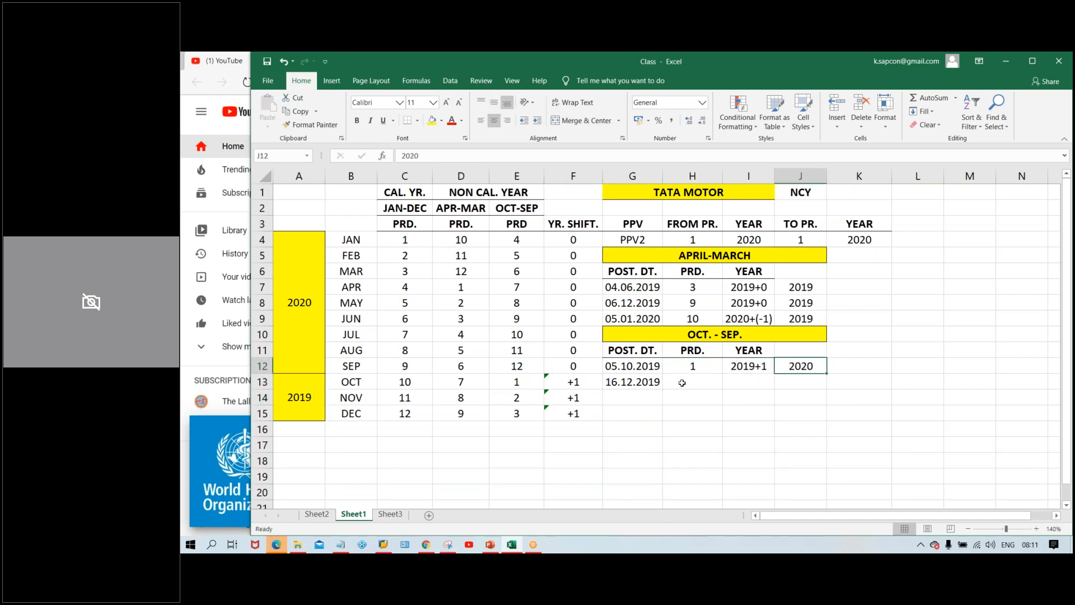
drag(371, 378, 365, 413)
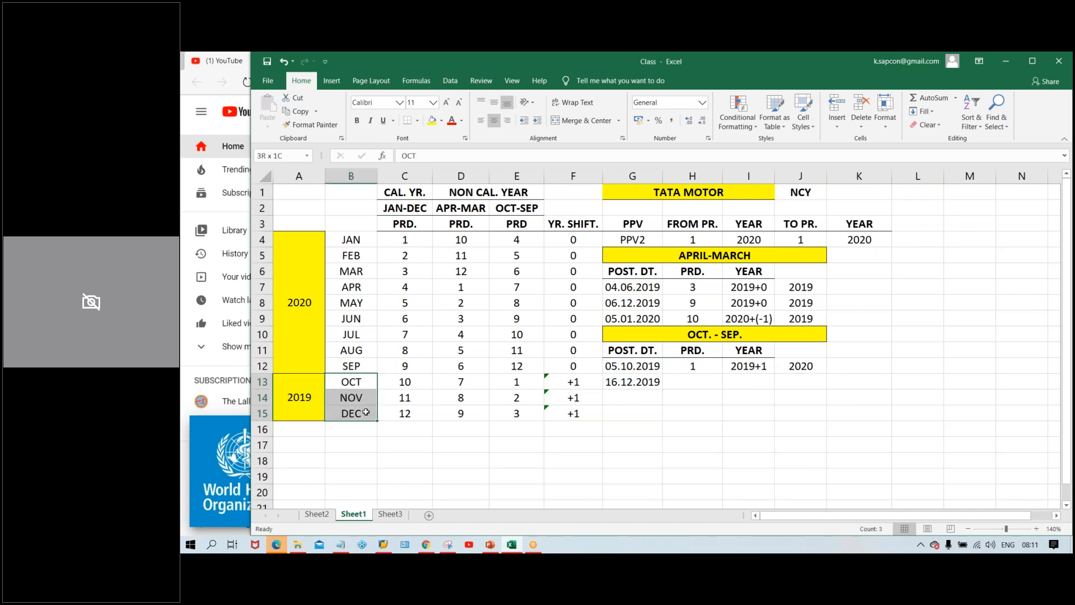
click(634, 386)
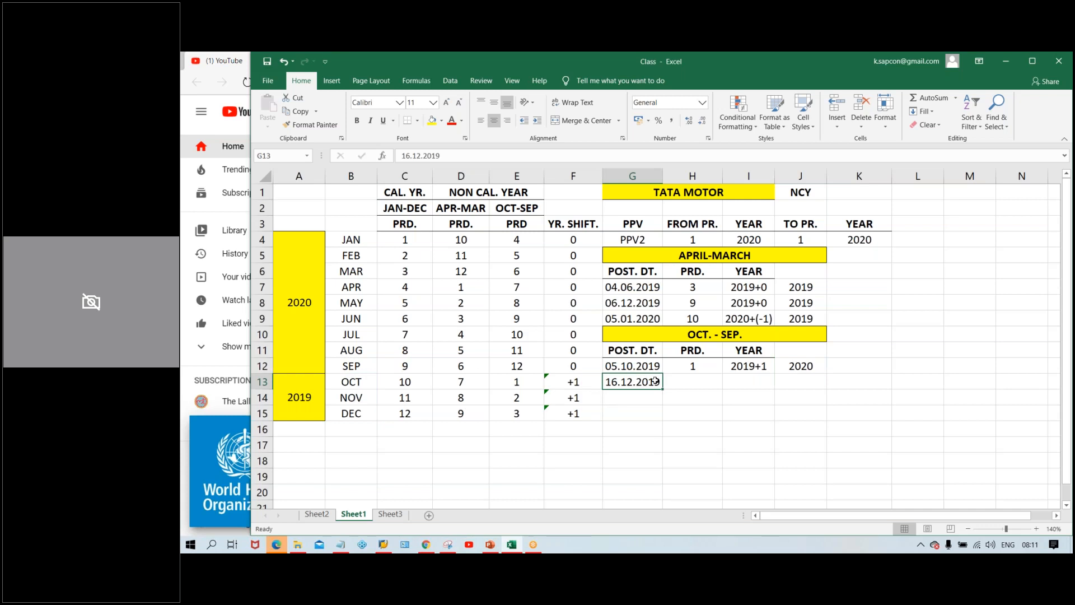
Enter period 3 in H13 for the 16.12.2019 posting and copy the year expression 2019+1 from the row above into I13
click(395, 413)
click(514, 412)
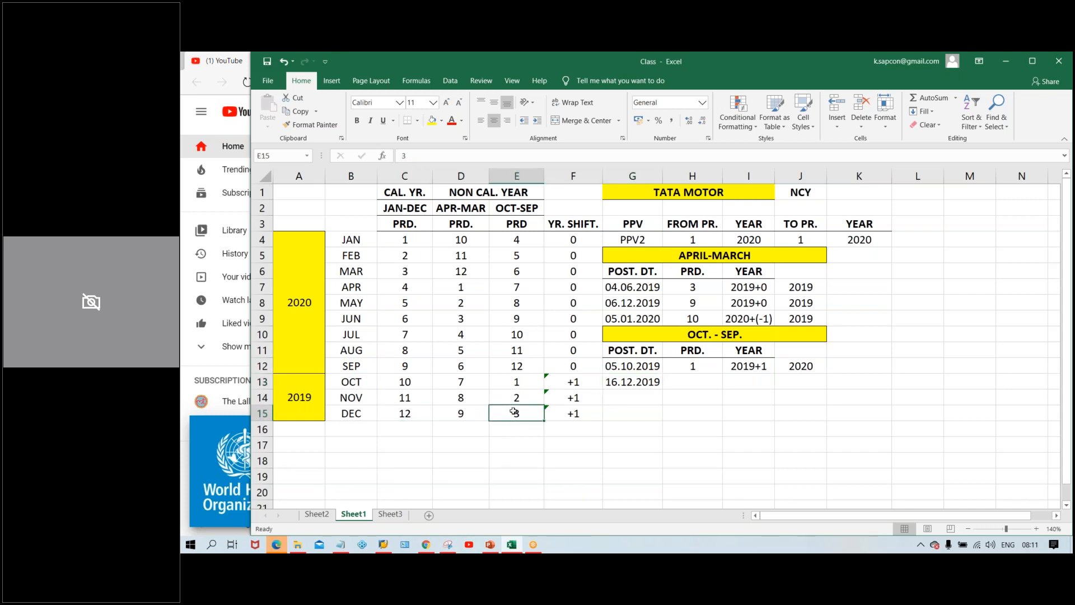
click(698, 386)
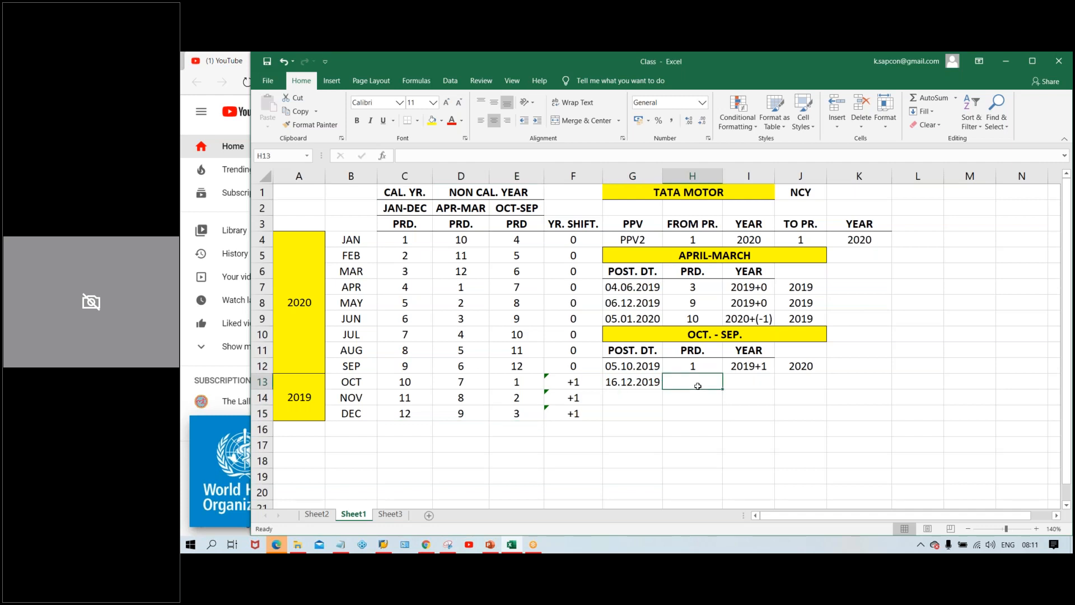
text(3)
key(Tab)
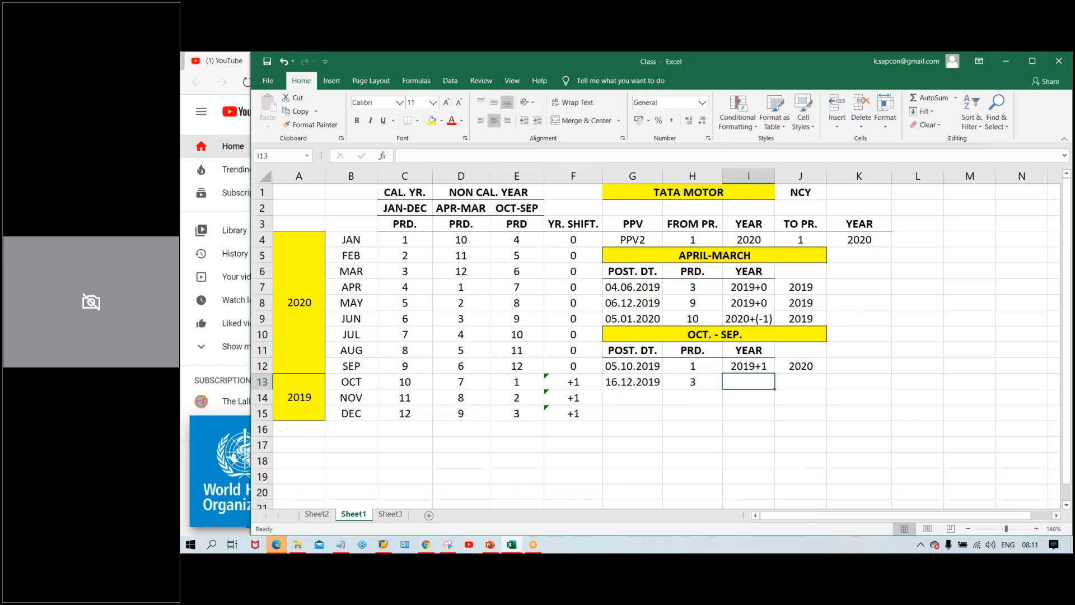
key(ctrl+d)
Set both the from period and the to period of variant PPV2 in row 4 to 3
click(684, 242)
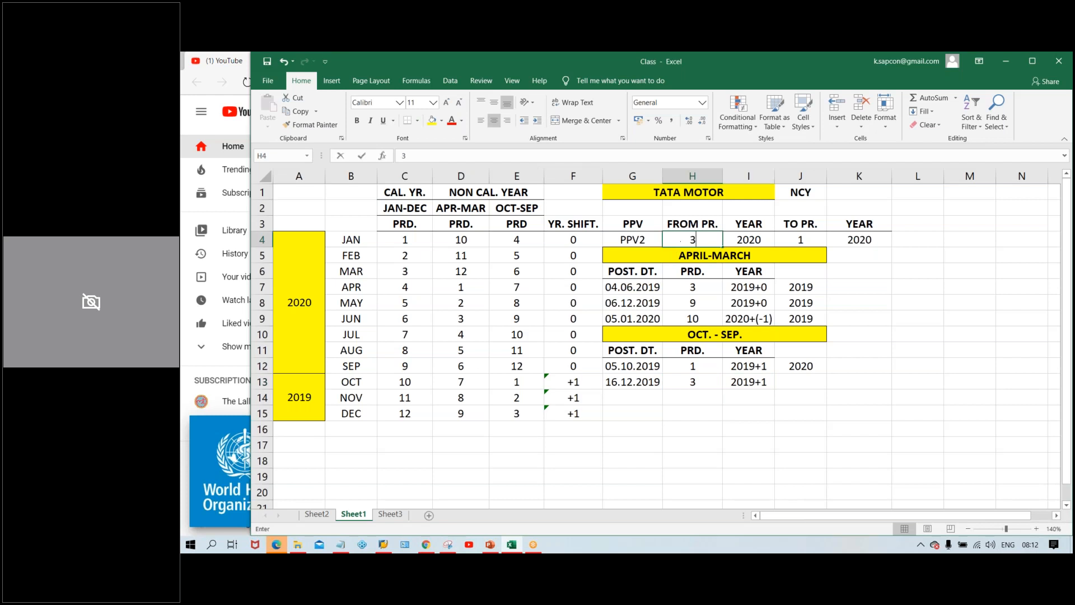
text(3)
key(Tab)
key(Tab)
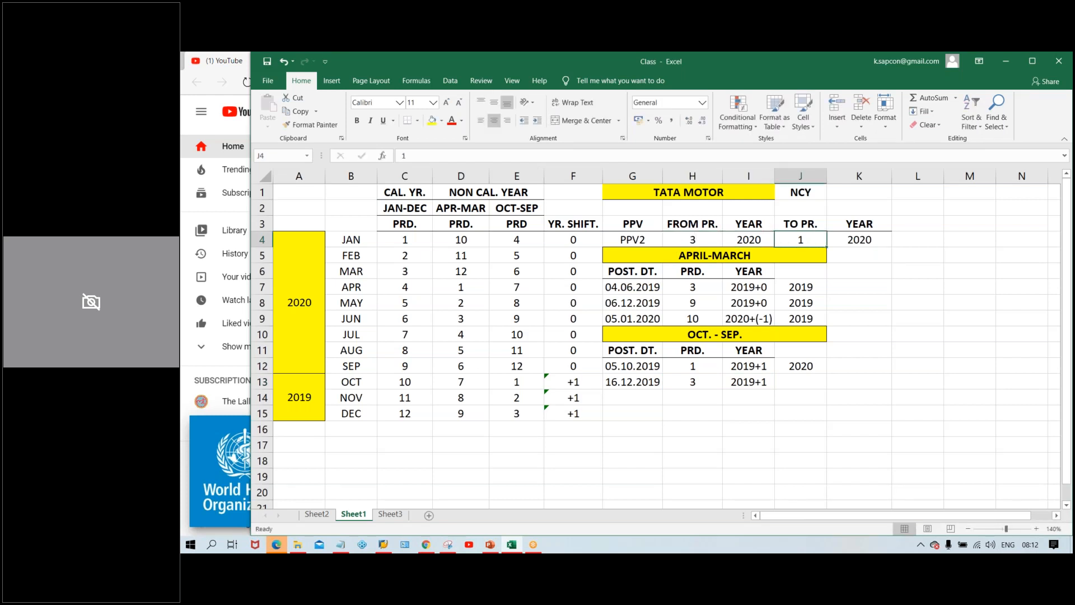
text(3)
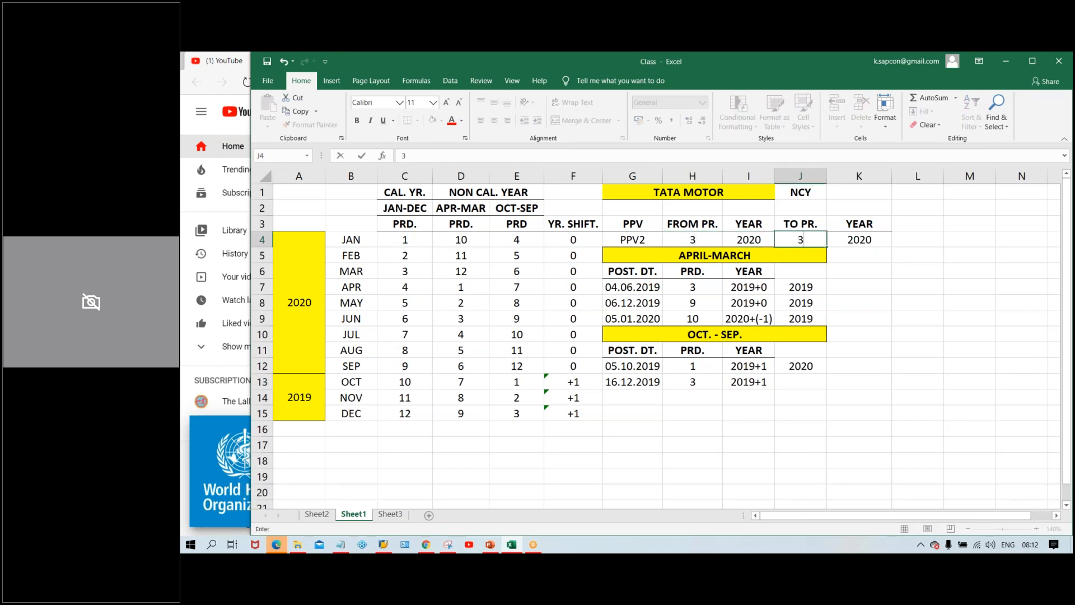
Enter 2020 in J13 as the fiscal year of the 16.12.2019 posting
click(813, 382)
text(2020)
key(Return)
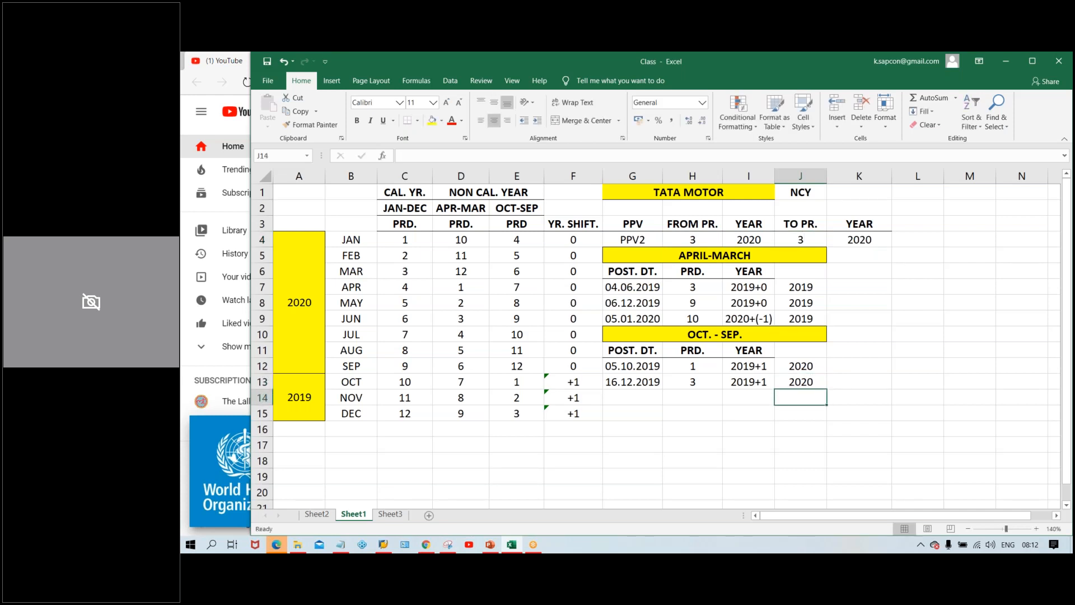
Check the DEC and JAN to SEP months, and add the posting date 06.01.2020 in G14
click(349, 414)
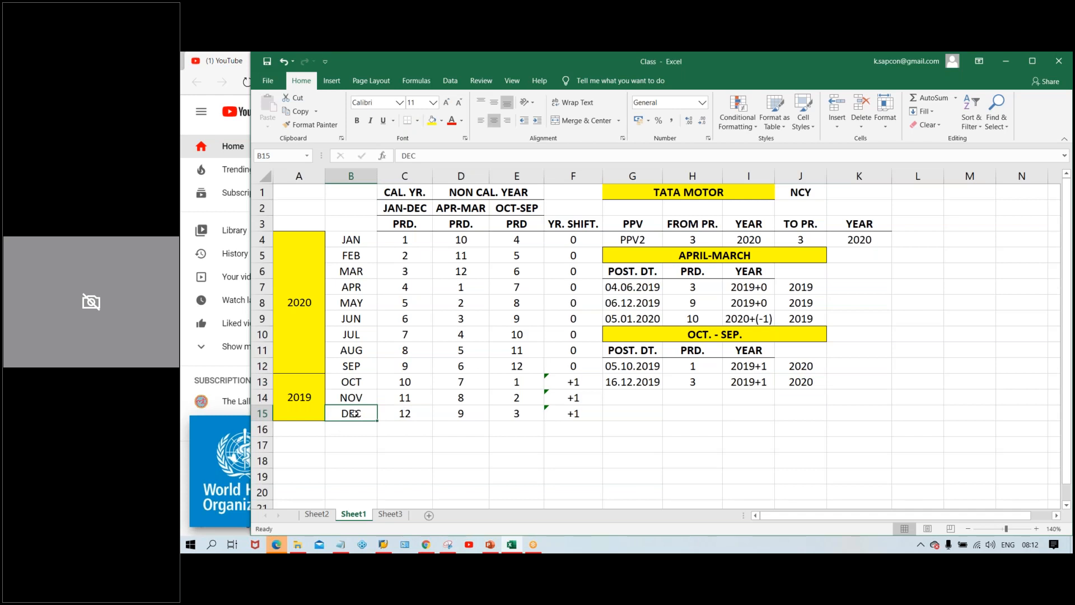
drag(340, 245, 332, 360)
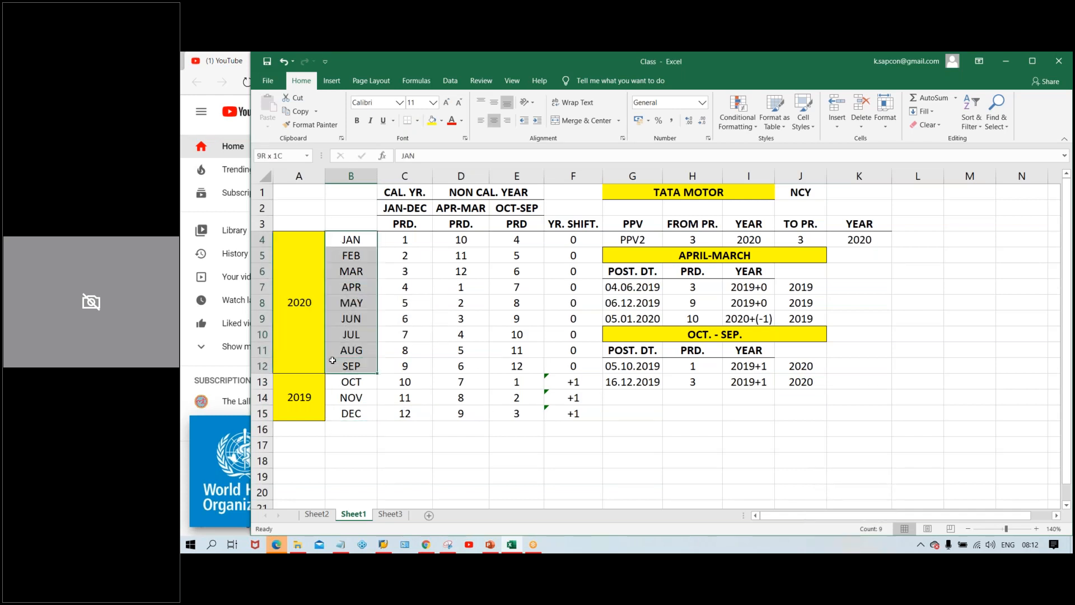
click(644, 397)
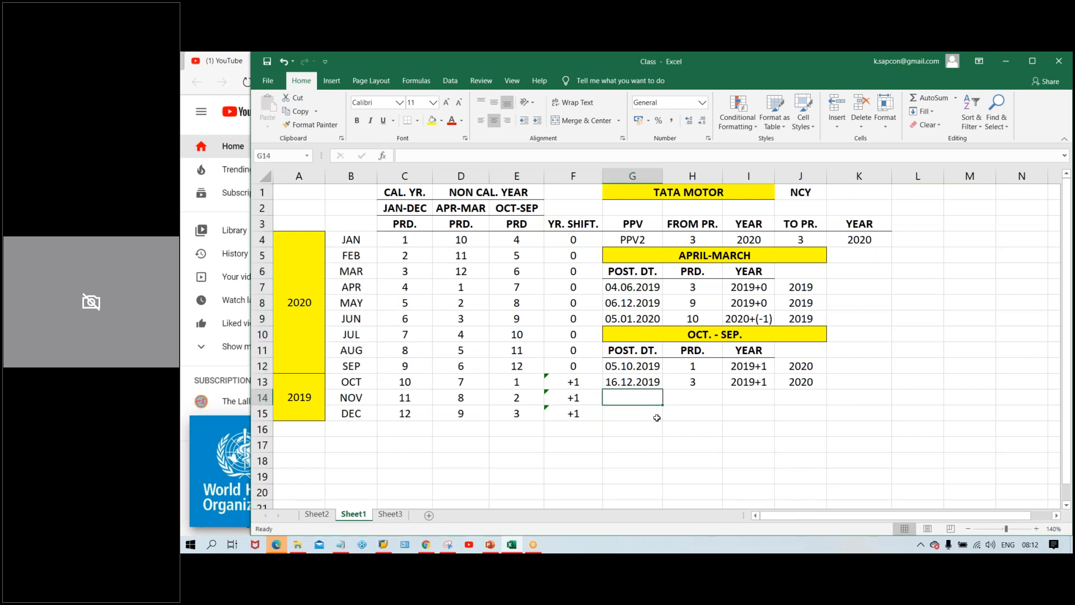
text(06.)
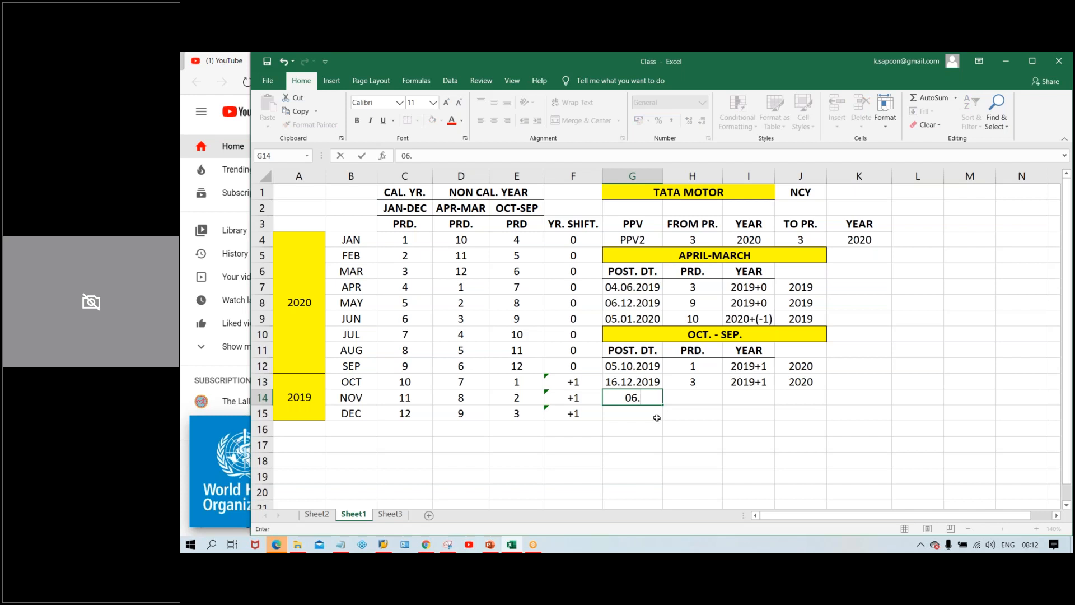
text(01.2020)
key(Tab)
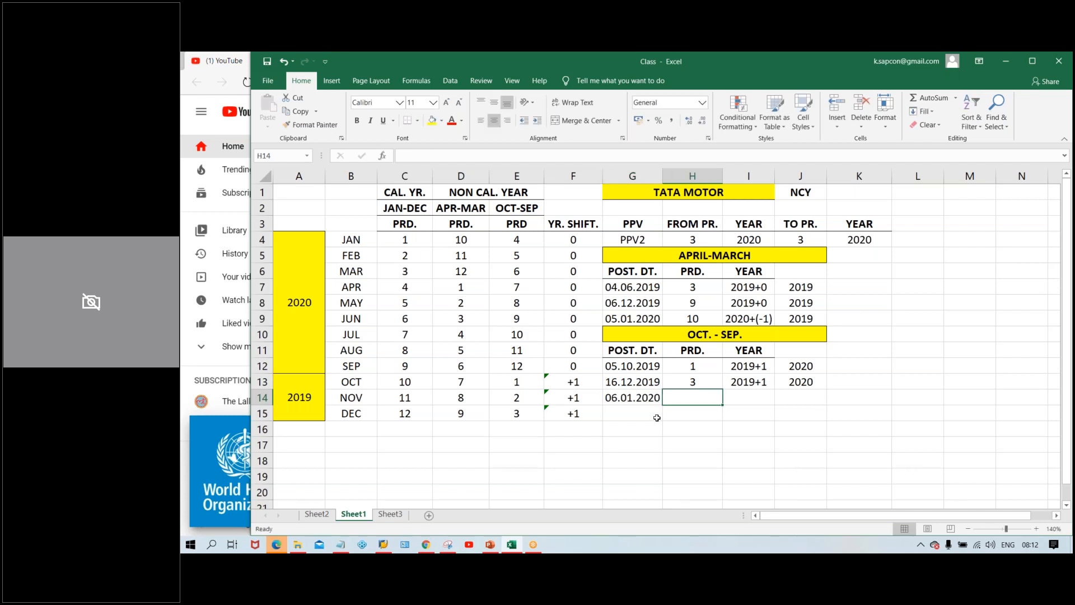
Look up the October-September period for JAN and enter period 4 in H14 for the 06.01.2020 posting
click(516, 239)
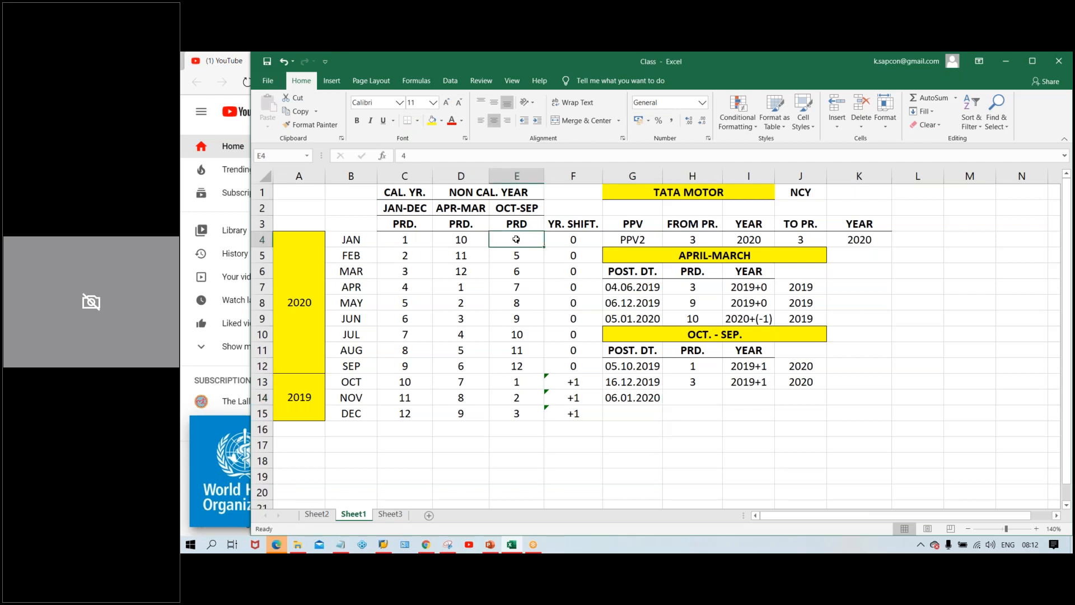
click(695, 396)
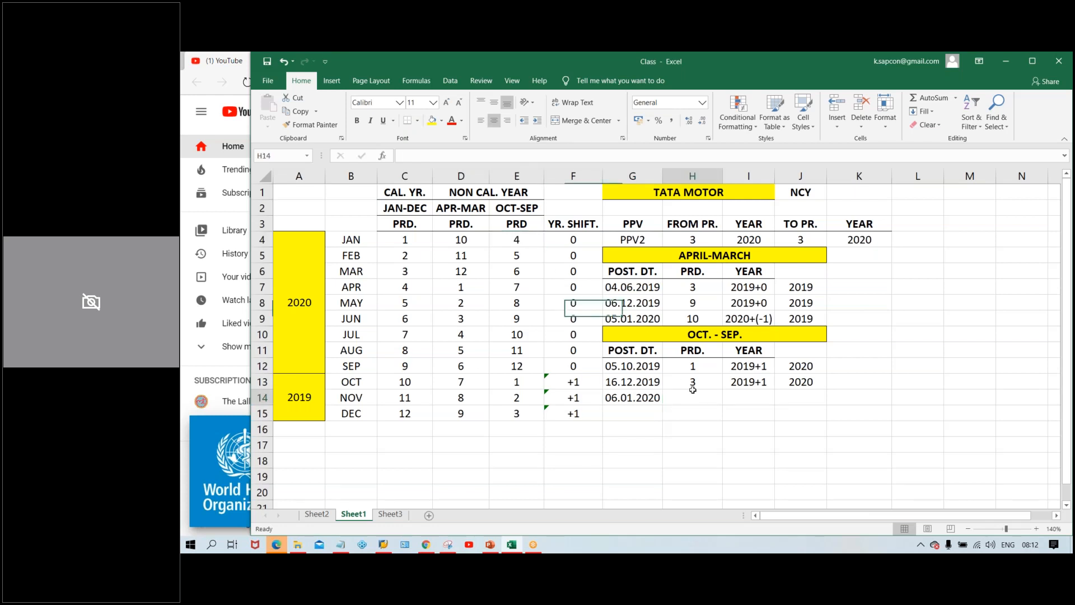
text(4)
key(Tab)
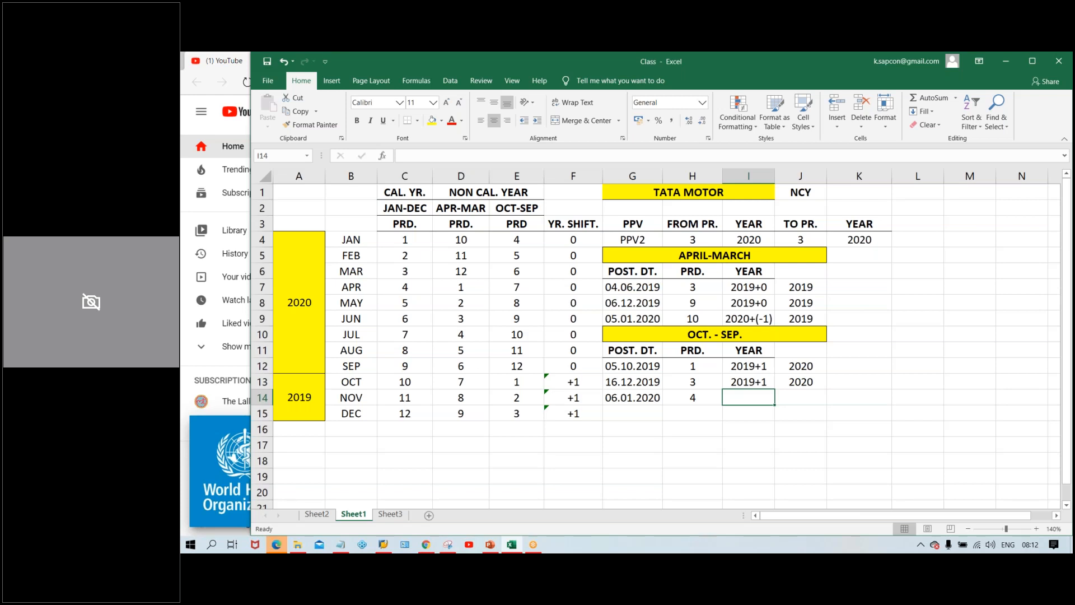
Enter the year expression 2020+0 in I14 and copy the fiscal year 2020 from the row above into J14
text(200)
key(BackSpace)
text(20)
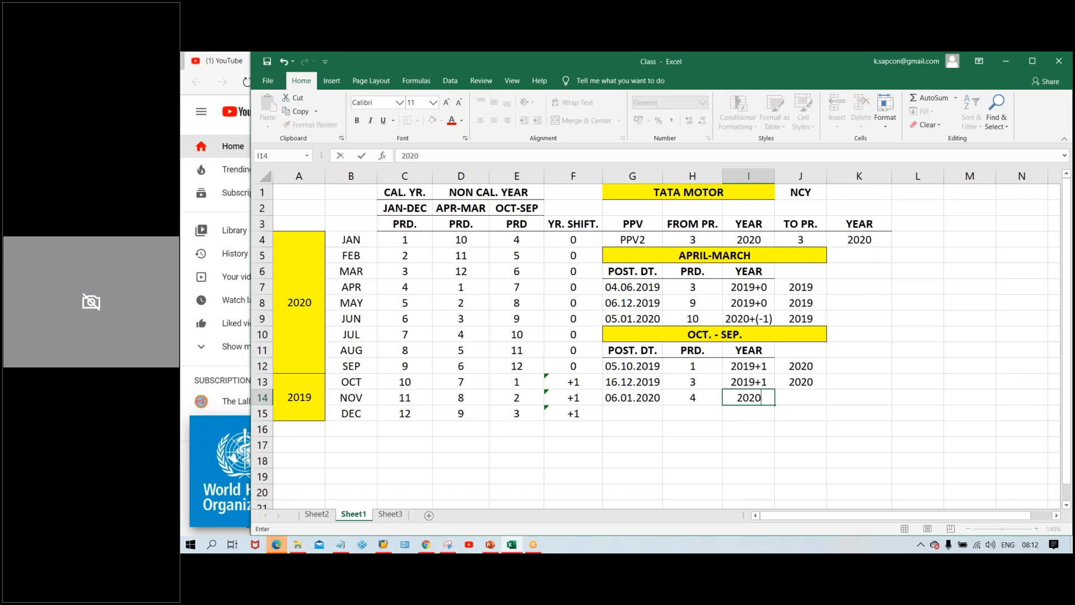
text(+0)
key(Tab)
key(ctrl+d)
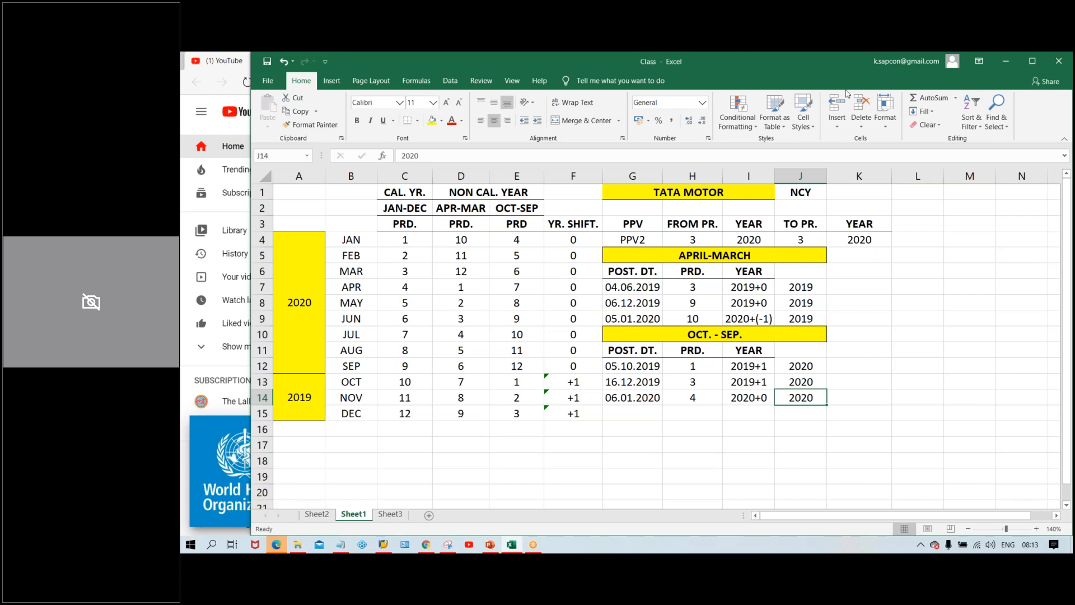
Review the year-shift column for all twelve months in F4:F15
click(880, 69)
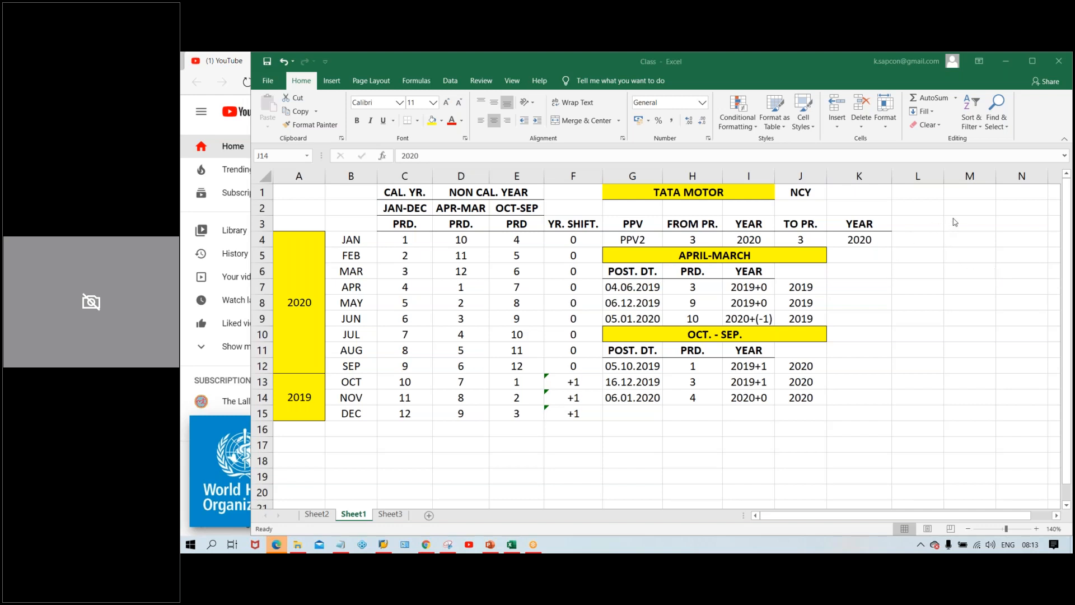
click(674, 461)
drag(571, 241, 609, 428)
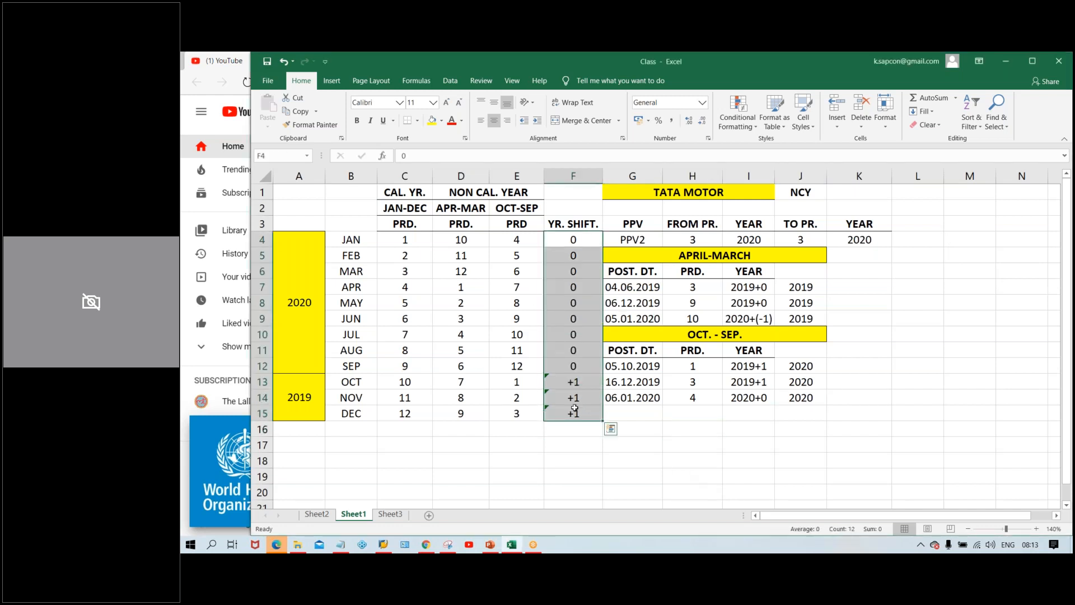
click(487, 470)
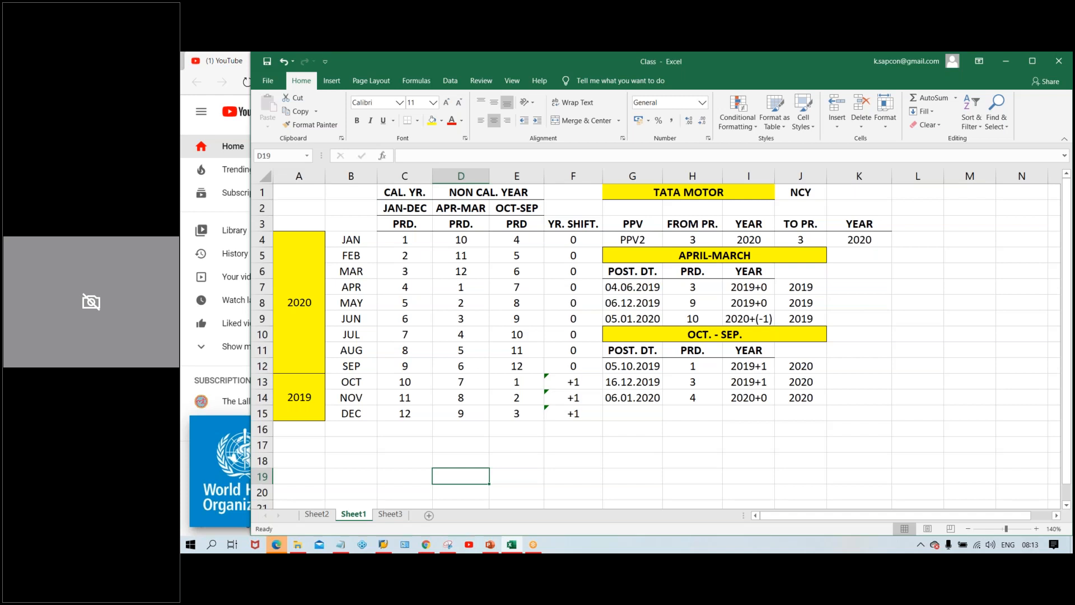
click(961, 224)
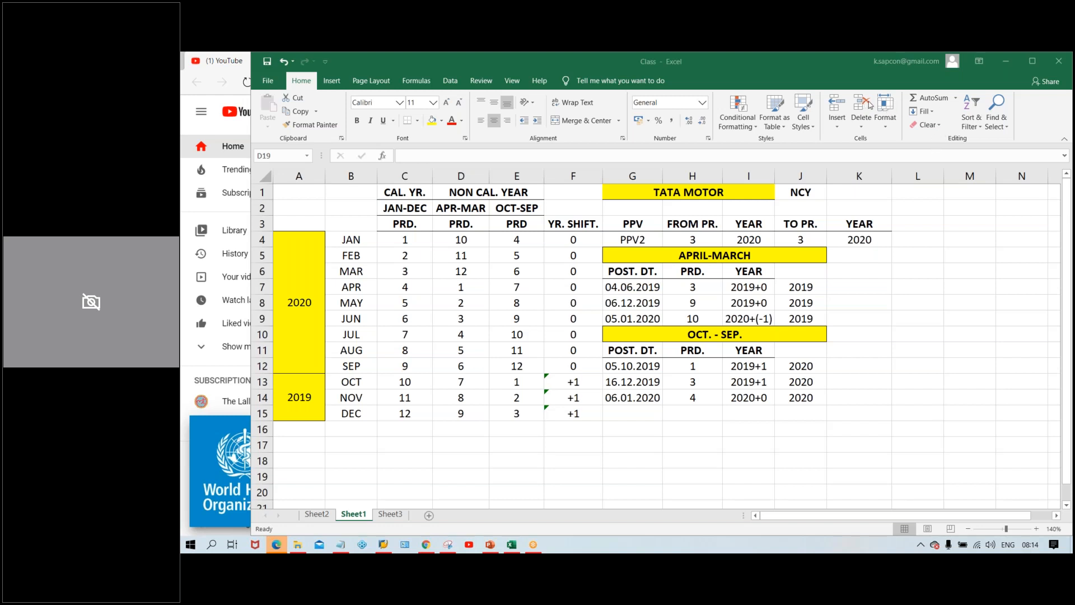
click(874, 399)
click(520, 332)
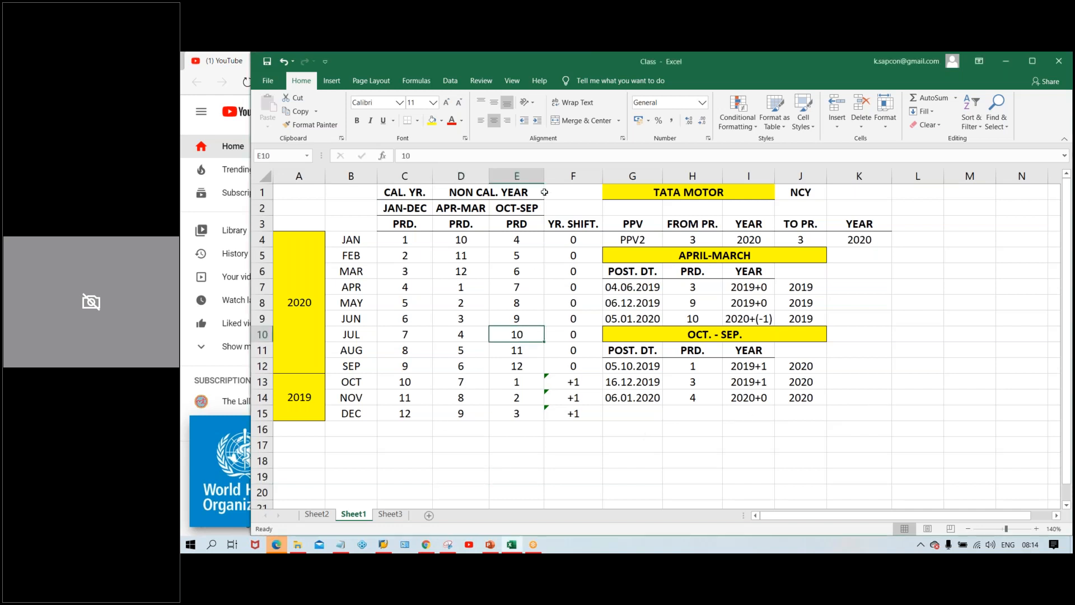
click(516, 176)
right_click(521, 177)
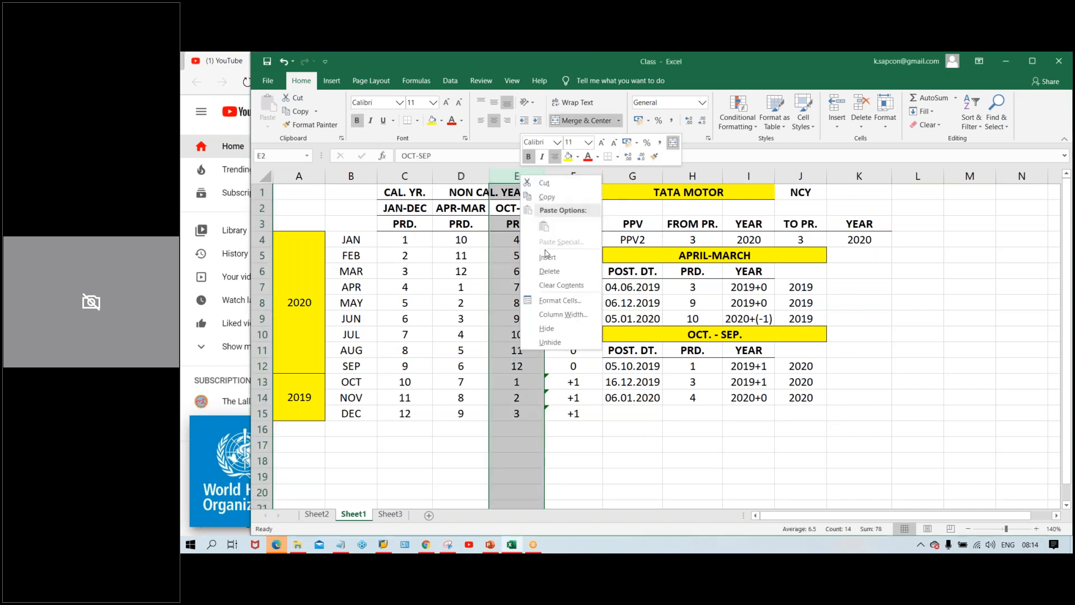
click(490, 178)
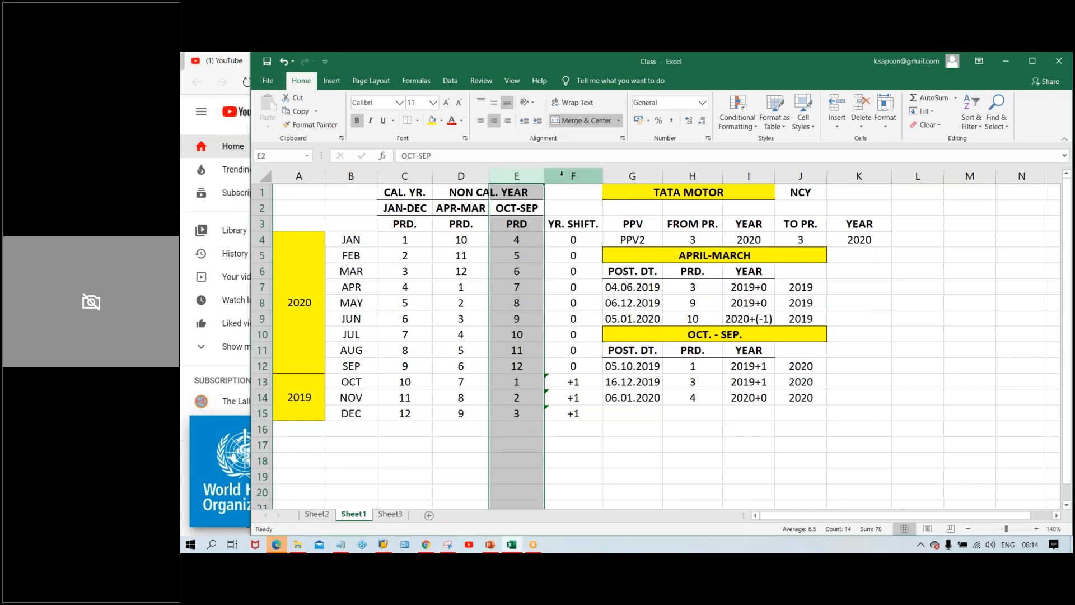
Insert a blank column between the OCT-SEP period column and the YR. SHIFT. column
click(566, 176)
right_click(567, 177)
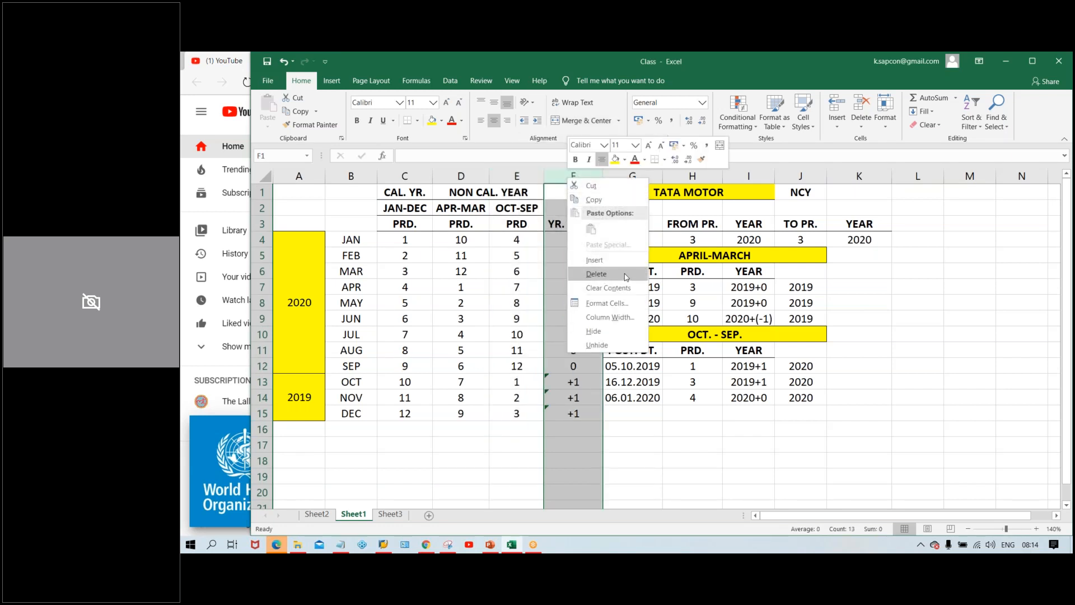
click(613, 261)
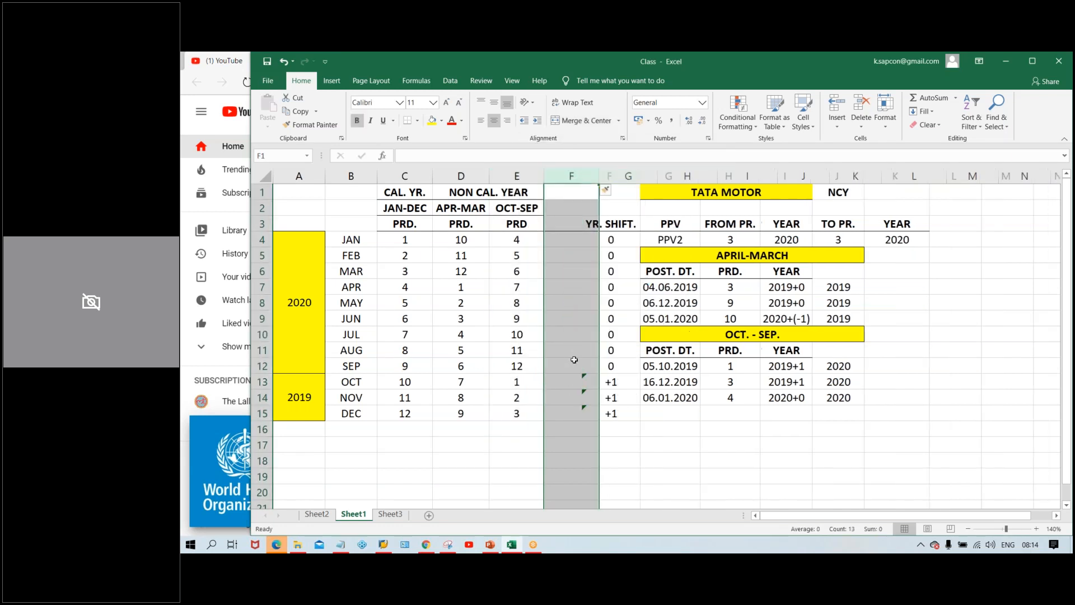
click(571, 334)
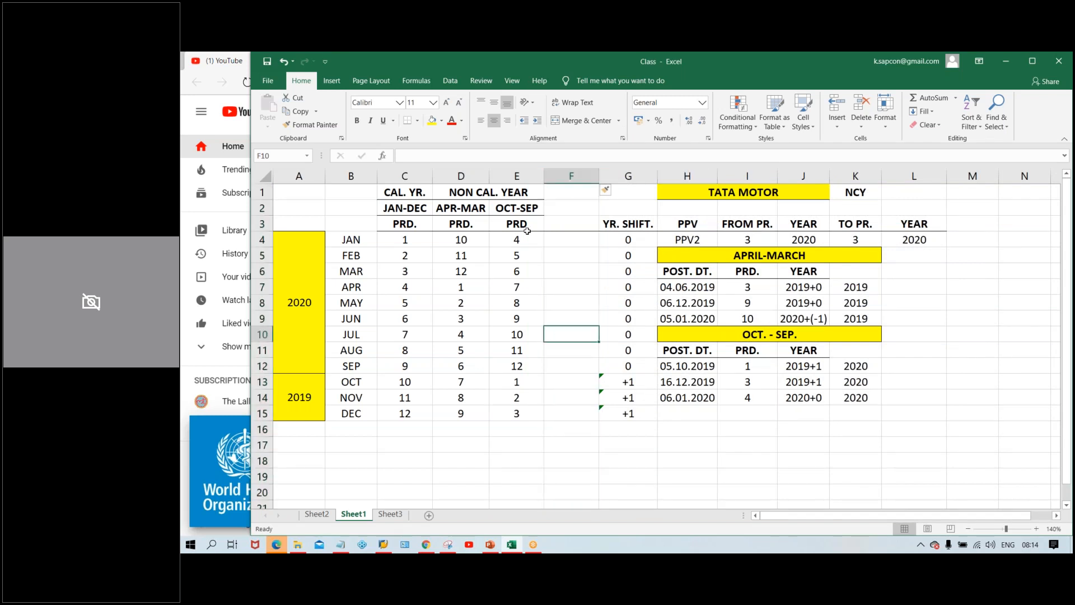
Unmerge the NON CAL. YEAR heading and merge and center it across D1:F1 to span the new column
drag(478, 194, 571, 193)
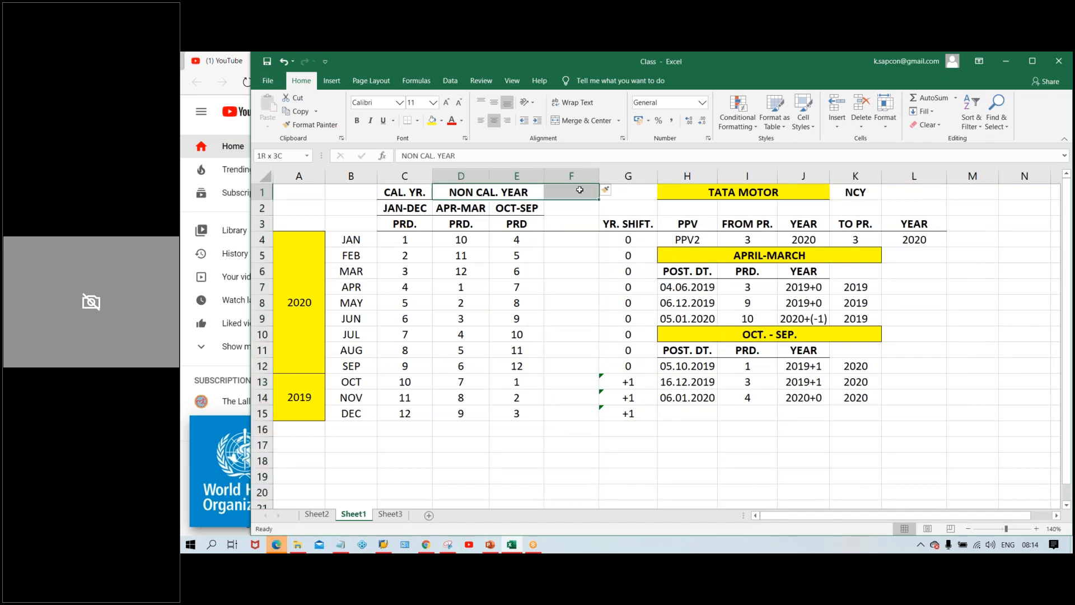
click(582, 121)
click(575, 120)
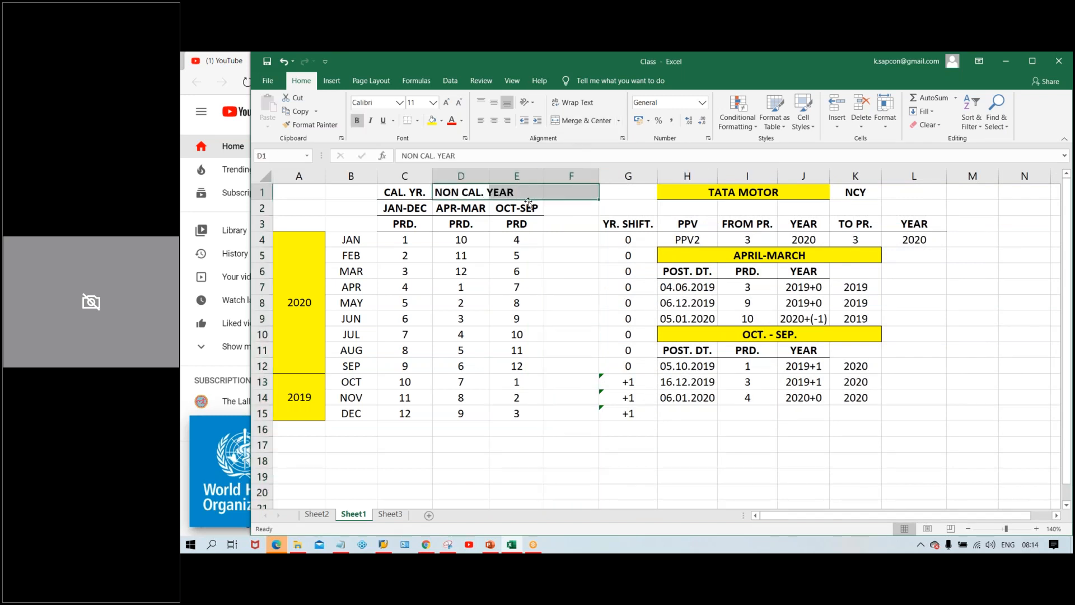
click(575, 119)
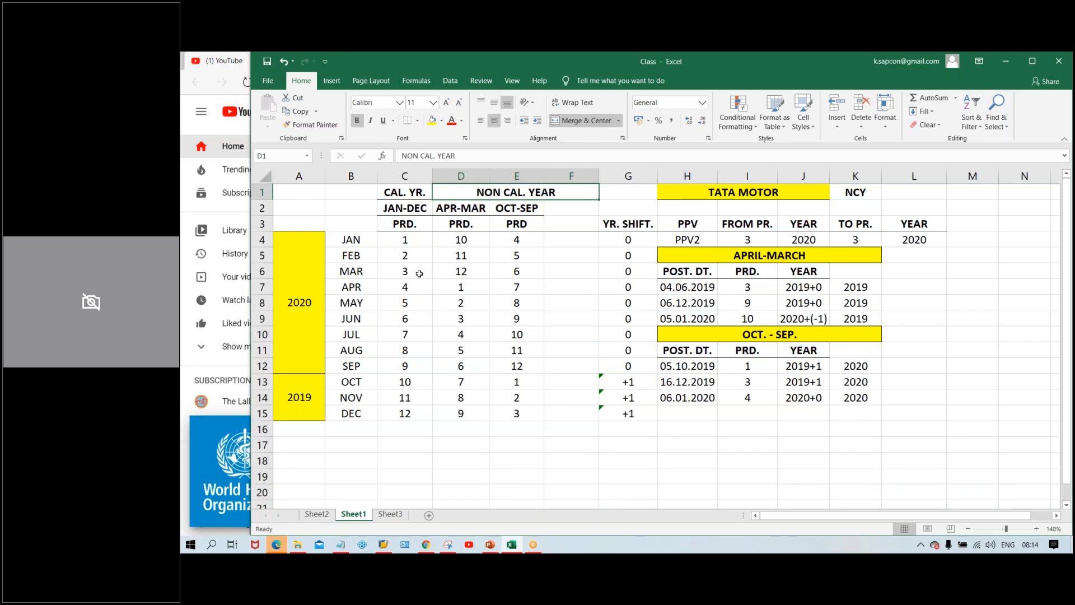
Label the new non-calendar-year column JUL-JUN in F2
click(401, 195)
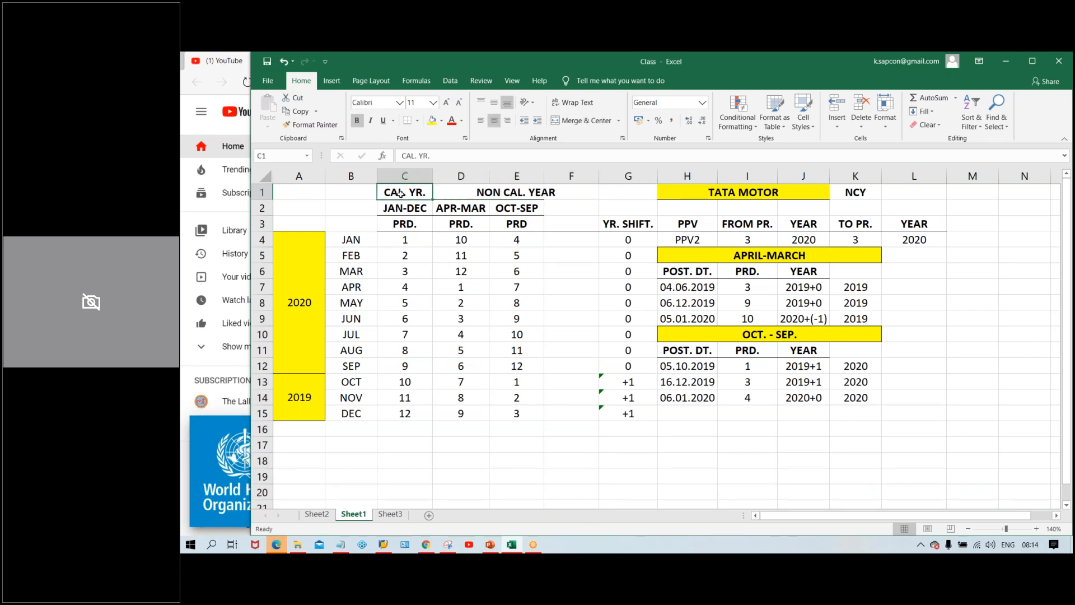
click(472, 194)
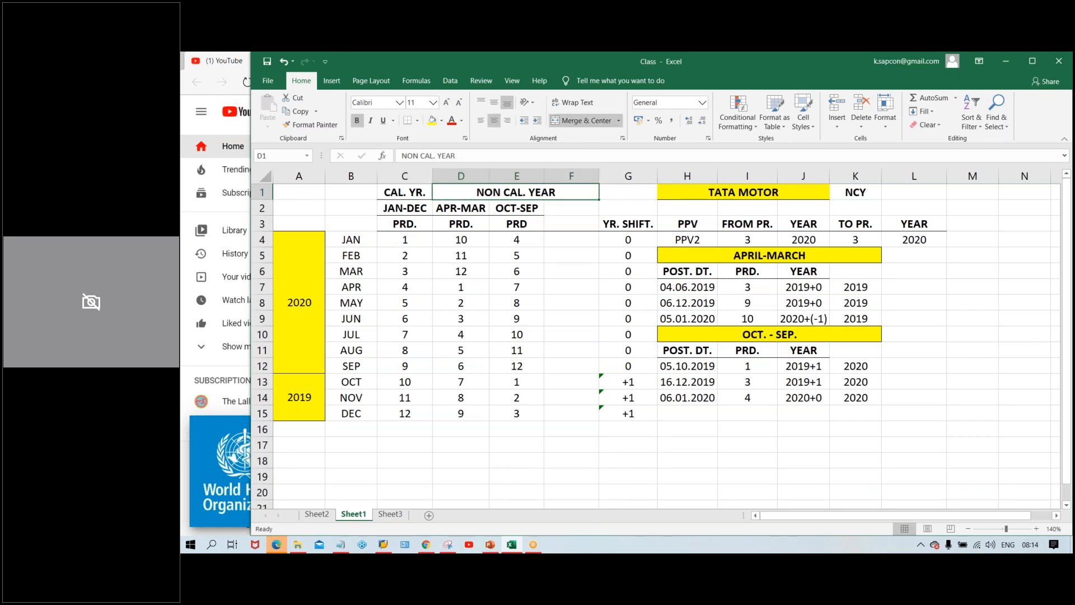
click(548, 442)
click(507, 207)
click(567, 208)
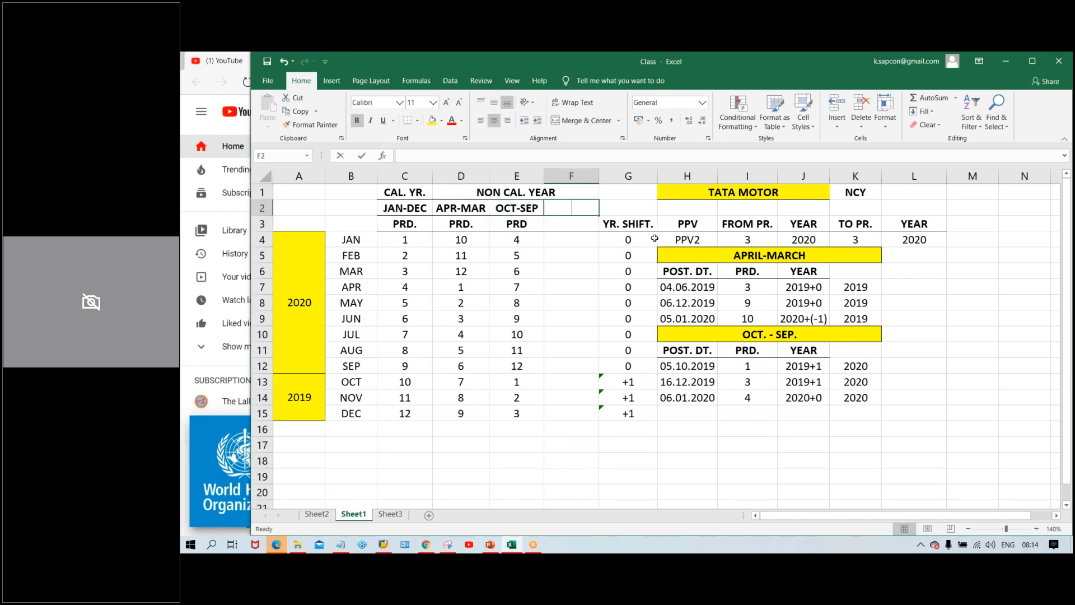
text(ju)
key(BackSpace)
key(BackSpace)
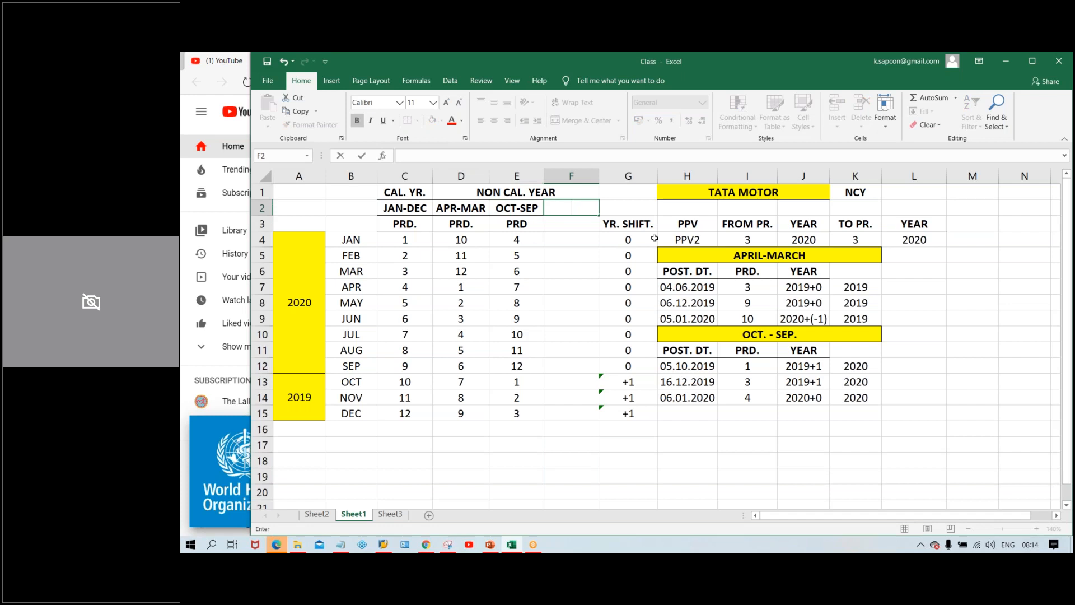
text(JUL-JUN)
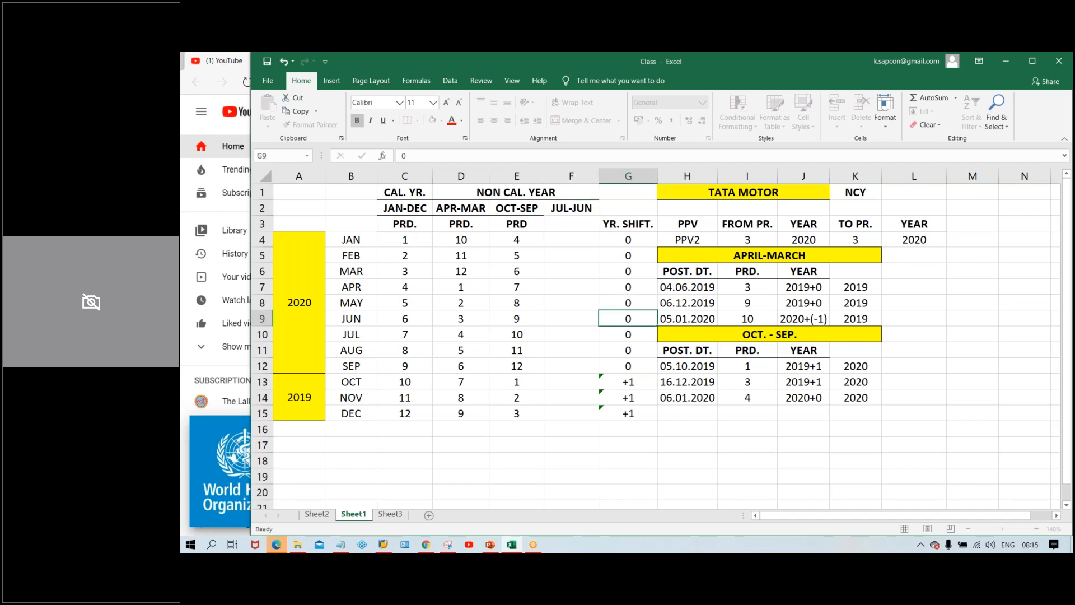
Enter the heading PRD in F3 under the JUL-JUN label
key(Up)
click(563, 212)
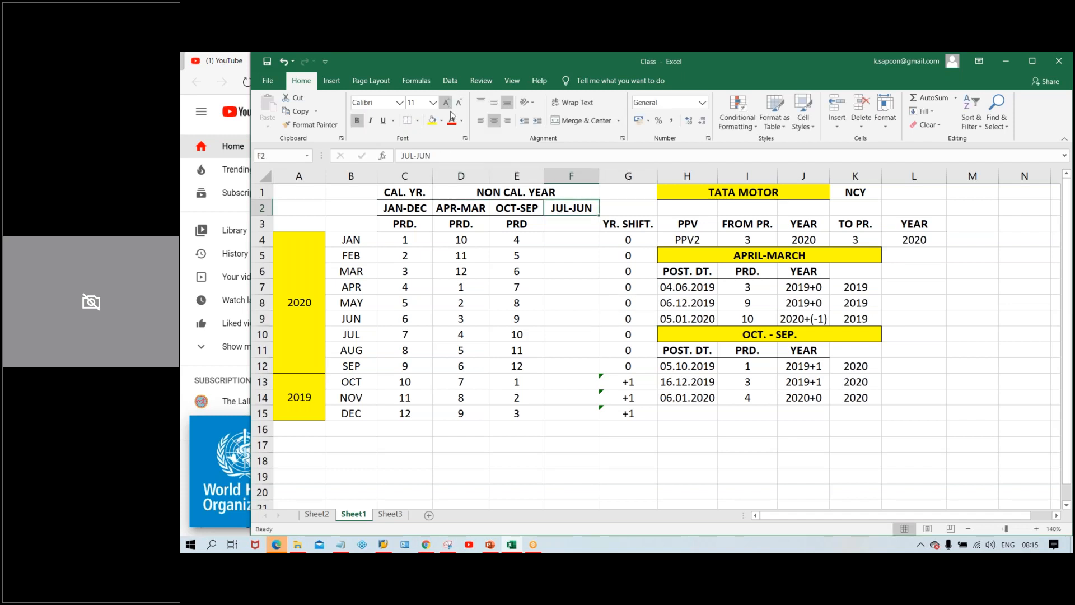
click(532, 271)
click(558, 227)
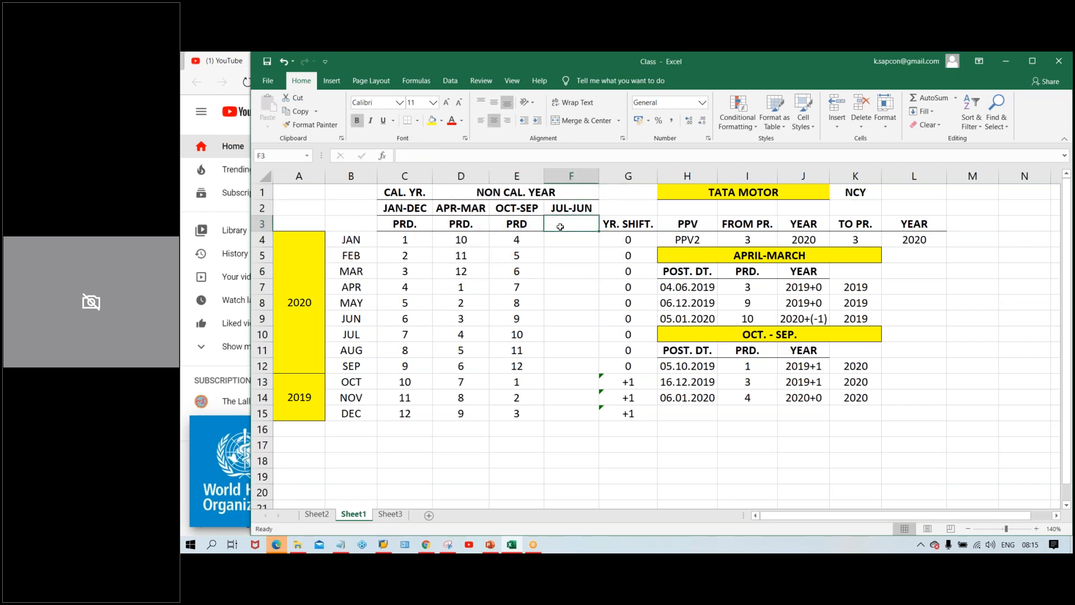
text(PRD)
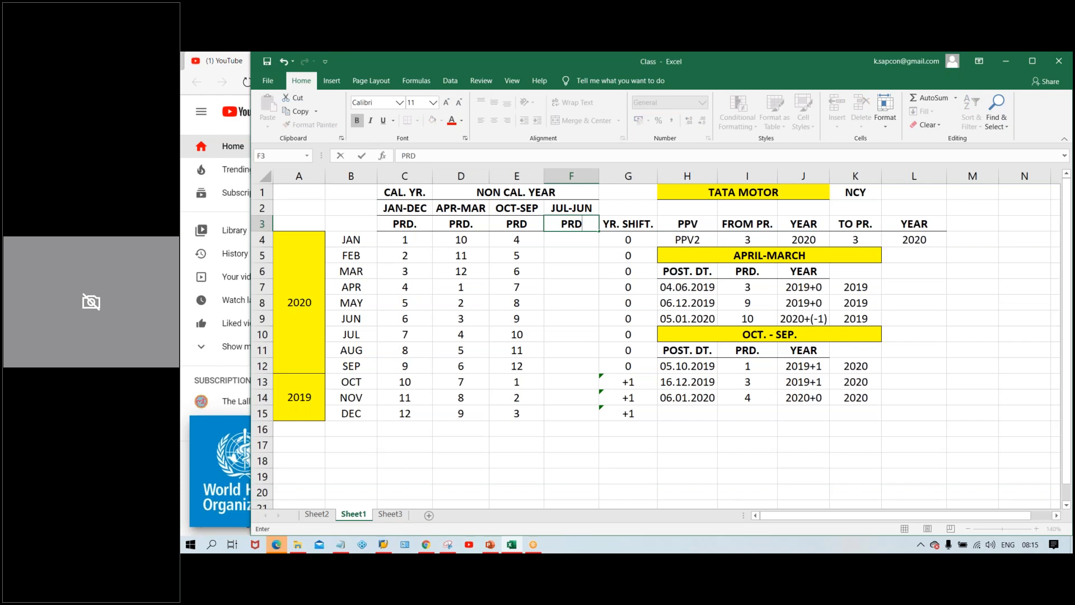
key(Return)
click(564, 466)
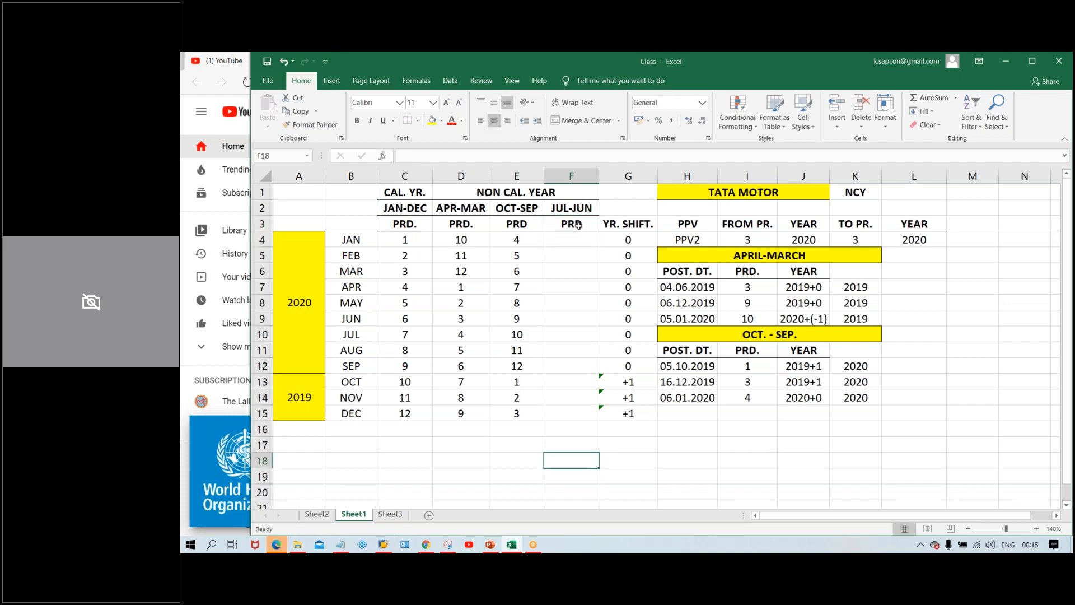
click(558, 242)
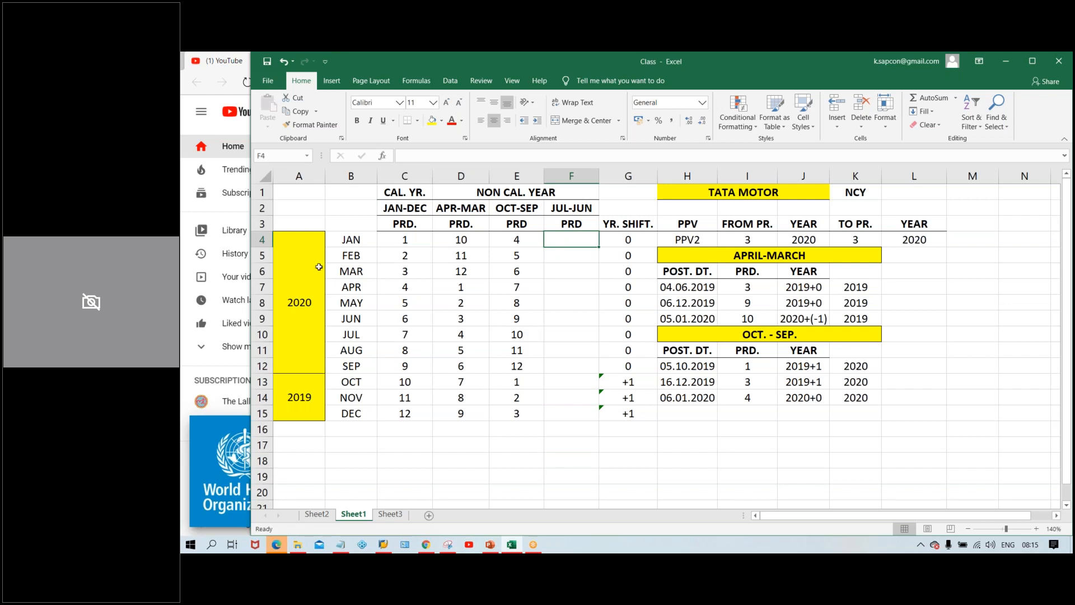
Clear the 2020 and 2019 year labels from the yellow merged blocks in column A
click(312, 336)
shift+click(306, 387)
key(Delete)
click(463, 436)
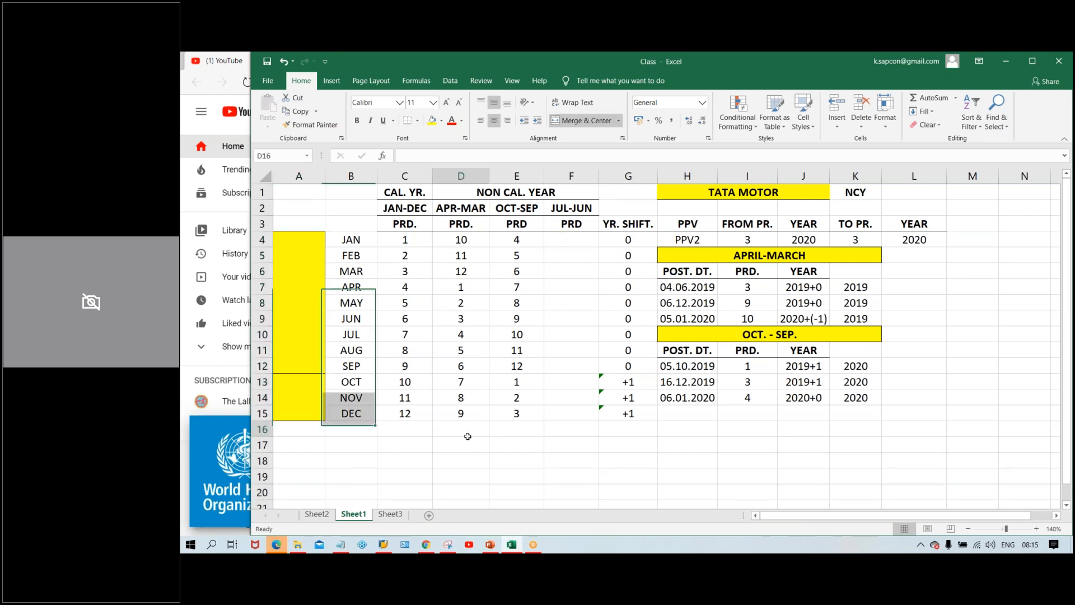
Clear all the YR. SHIFT. values in G4:G15
click(582, 208)
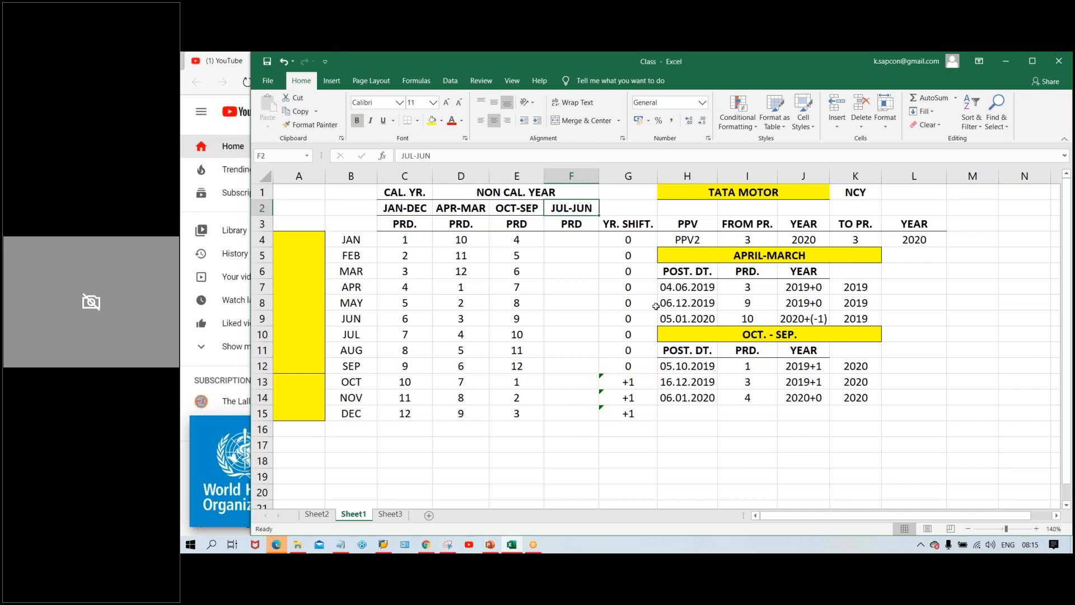
drag(640, 239, 627, 414)
key(Delete)
click(567, 368)
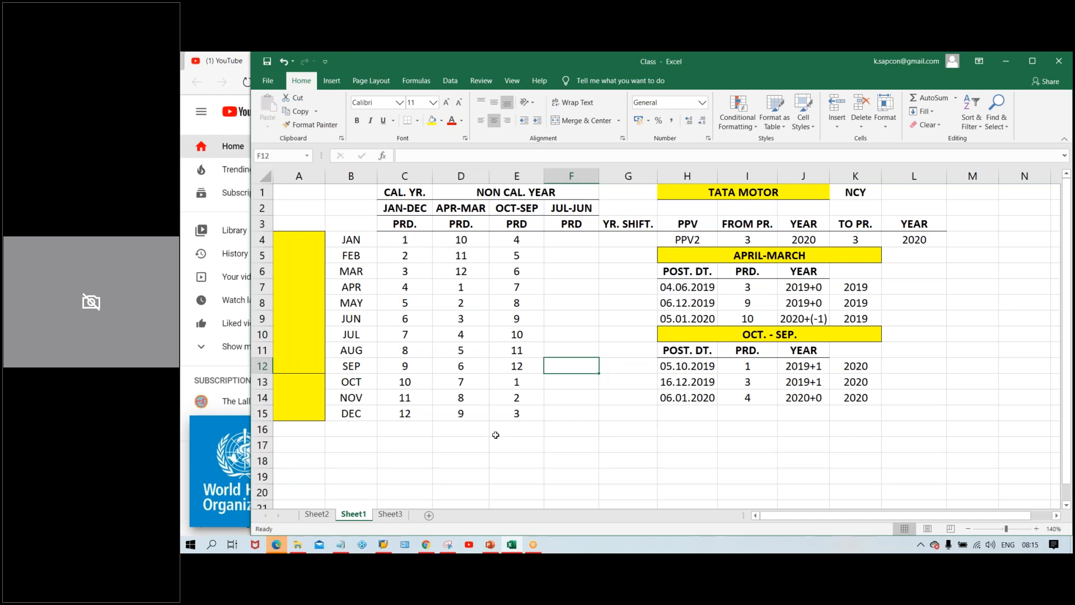
Enter 2019 in B3 above the month names and make it bold
click(350, 225)
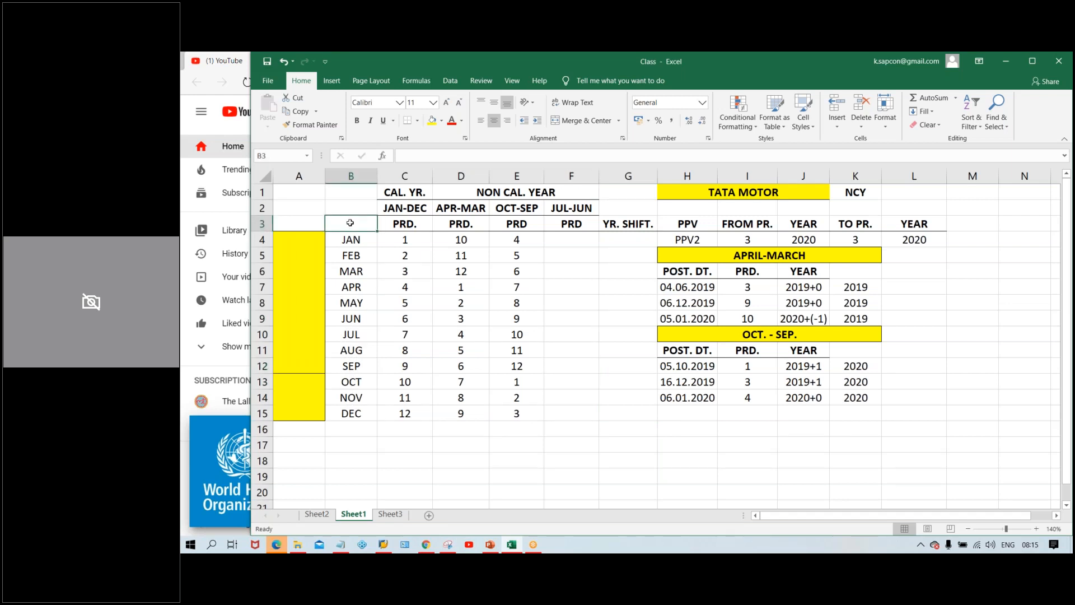
text(2019)
key(Return)
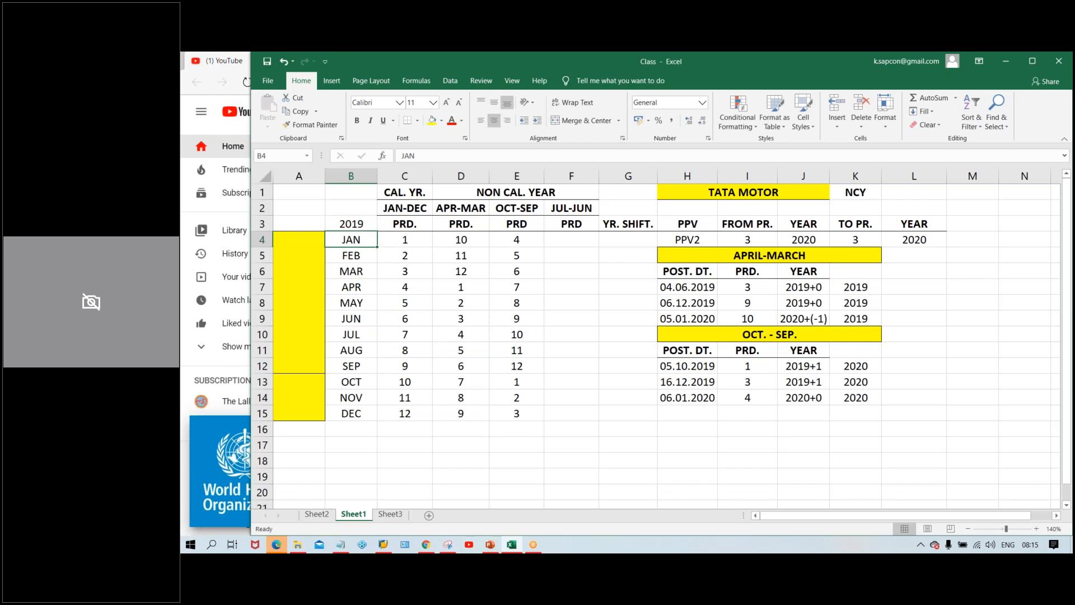
click(350, 222)
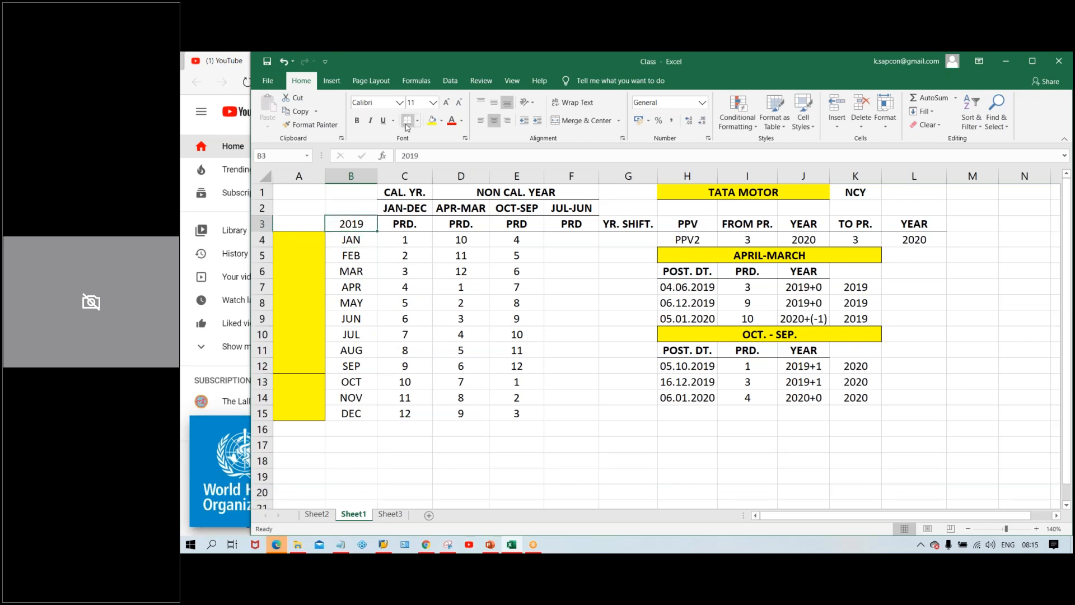
click(345, 330)
click(360, 209)
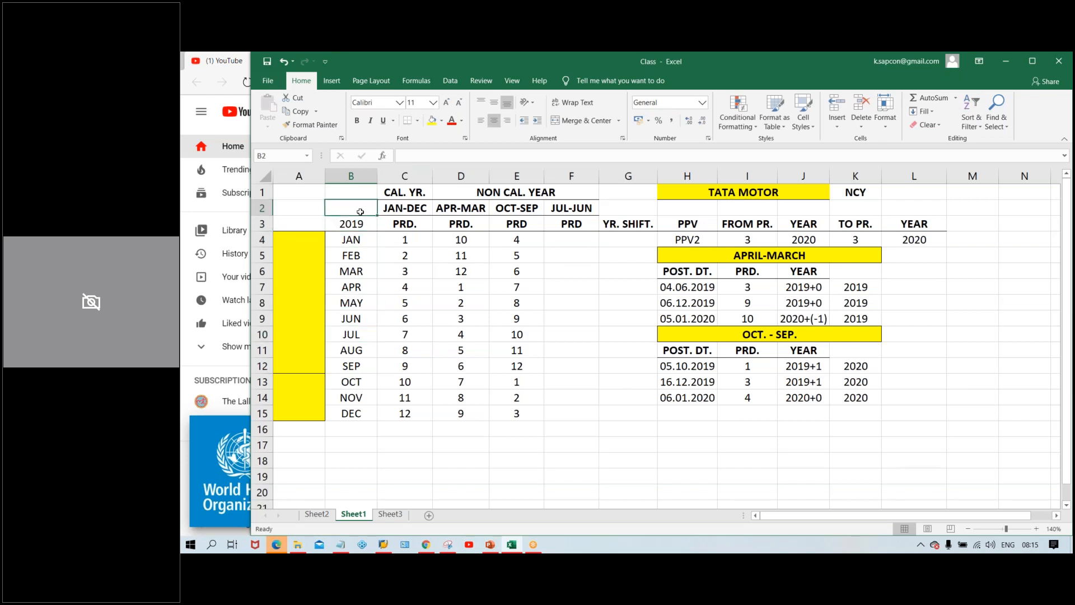
click(362, 231)
key(ctrl+b)
click(365, 285)
Go through the months from January to July in column B to find where the July-June year starts
click(361, 244)
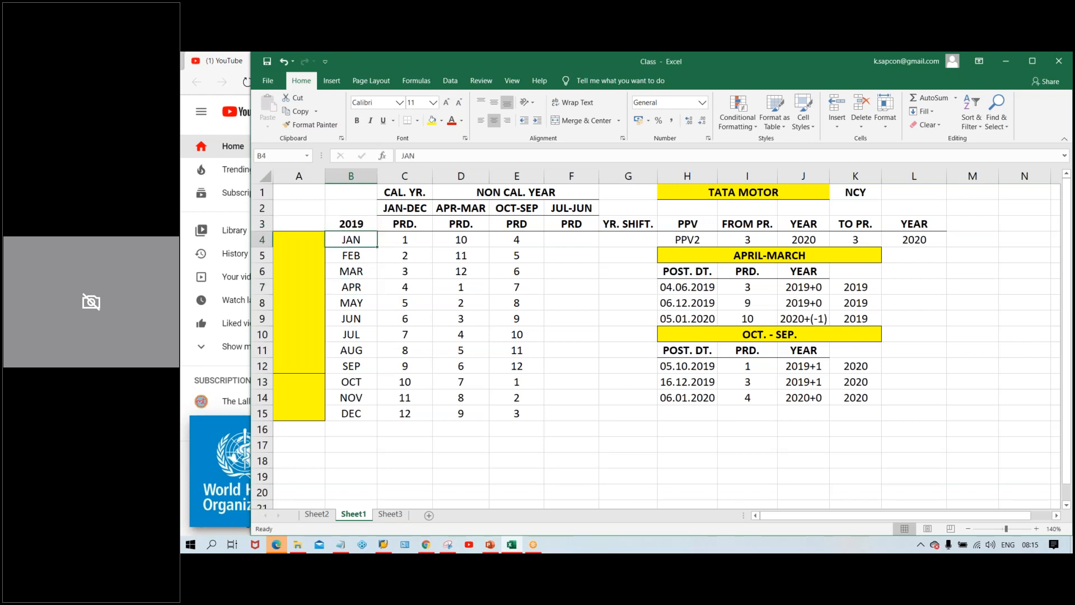
click(350, 259)
click(347, 273)
click(347, 288)
click(347, 303)
click(346, 318)
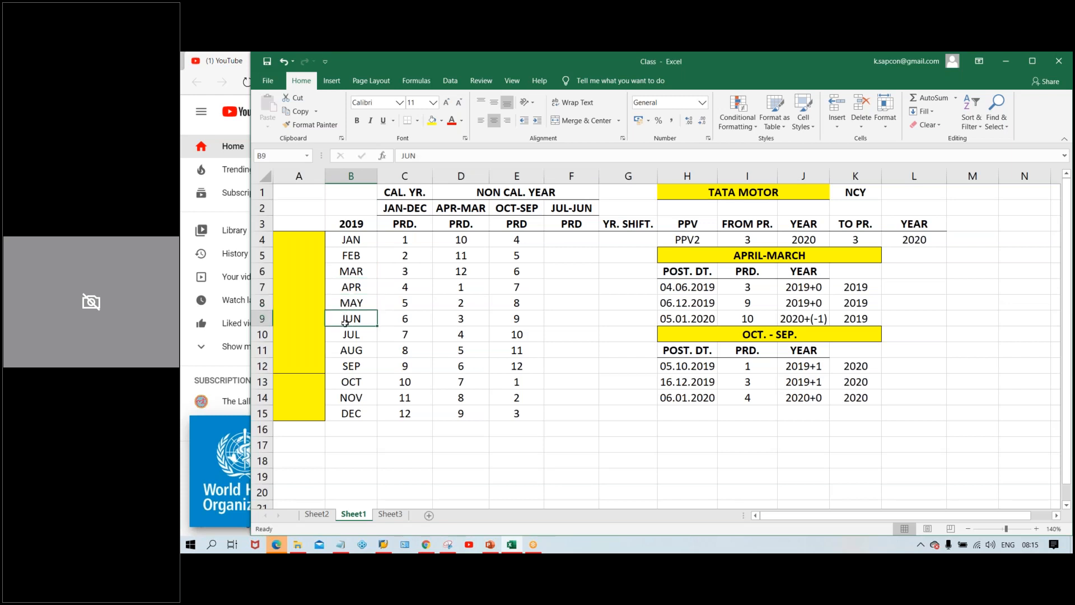
click(345, 331)
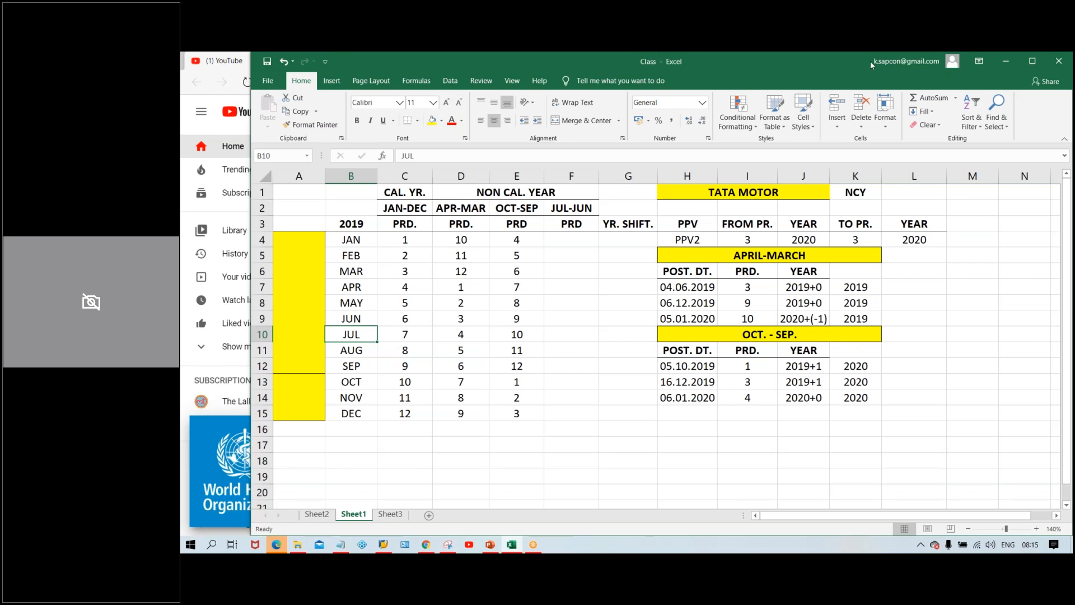
click(878, 73)
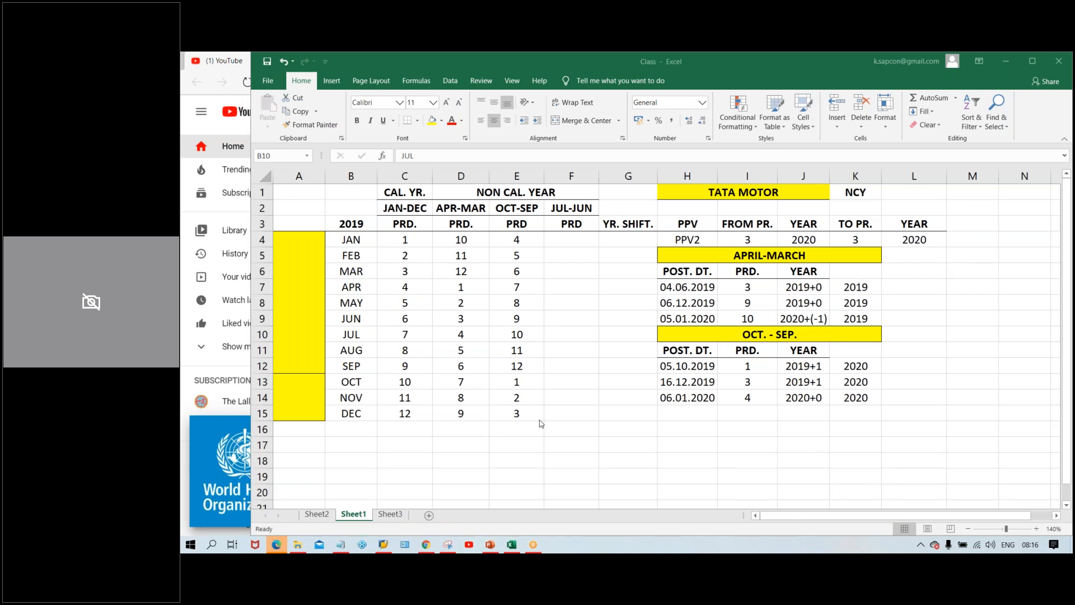
click(518, 448)
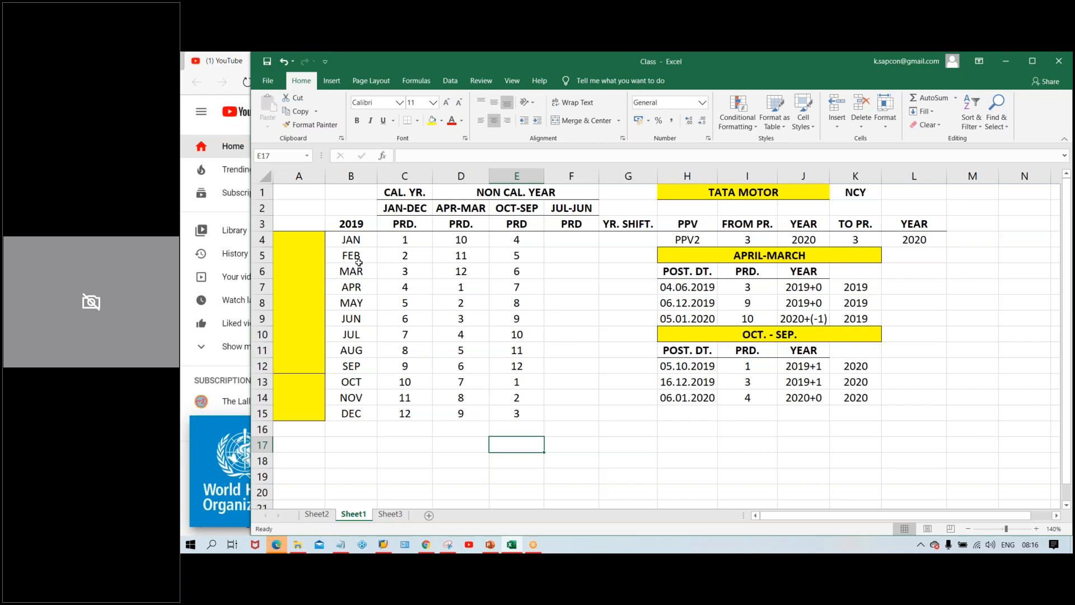
click(354, 334)
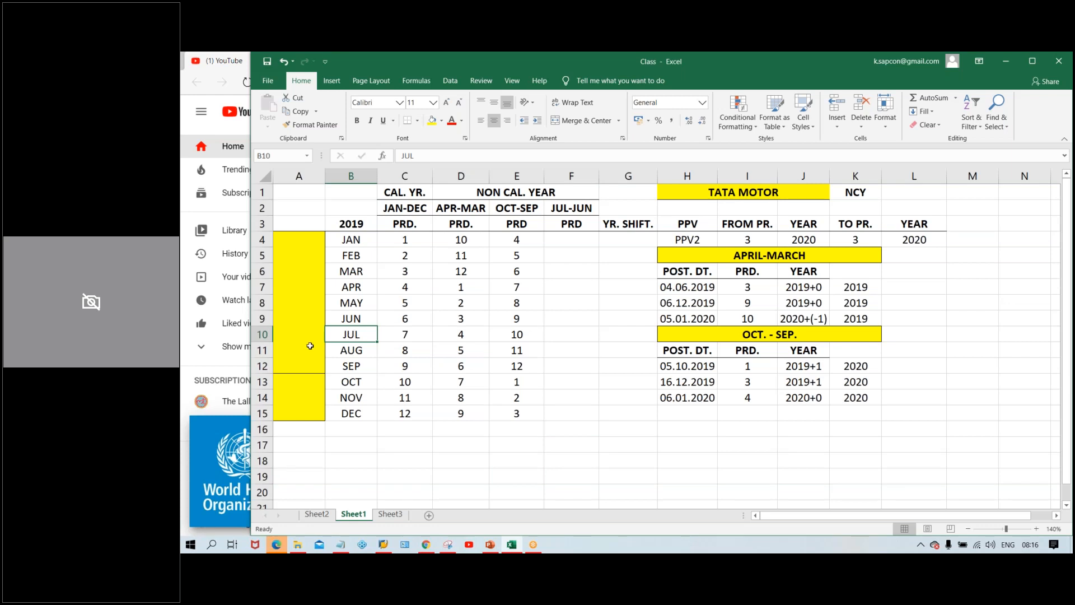
Unmerge the yellow year blocks in A4:A15 into individual cells
drag(301, 291, 297, 404)
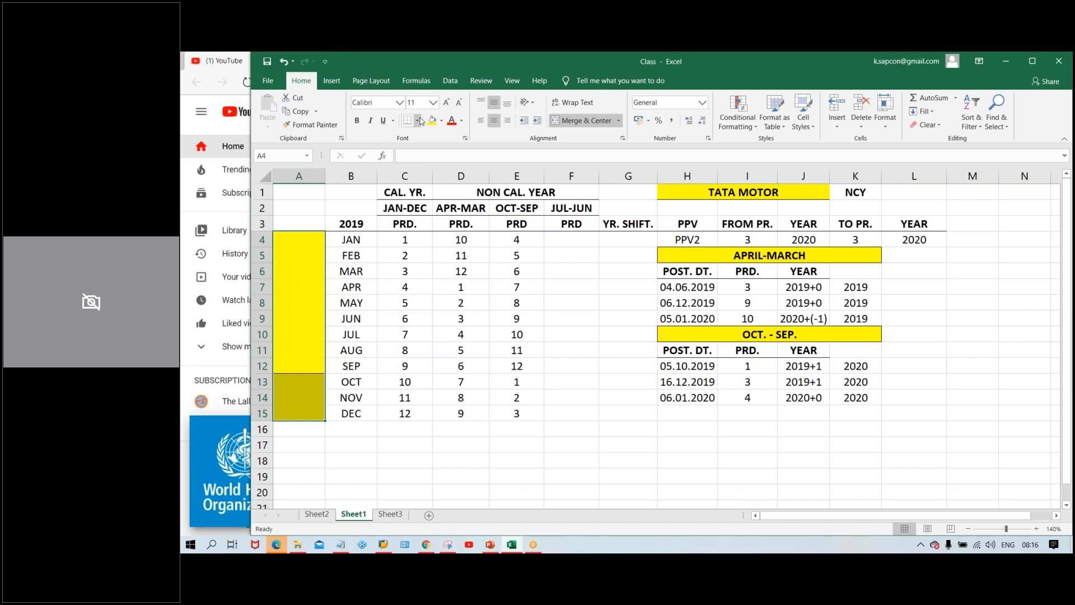
click(584, 121)
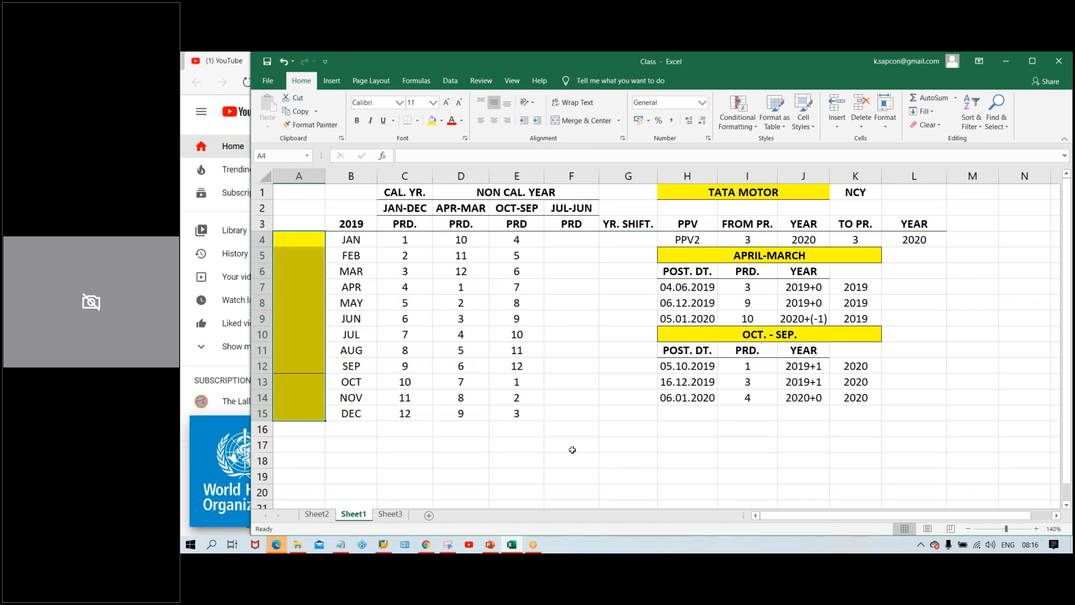
click(507, 474)
click(308, 257)
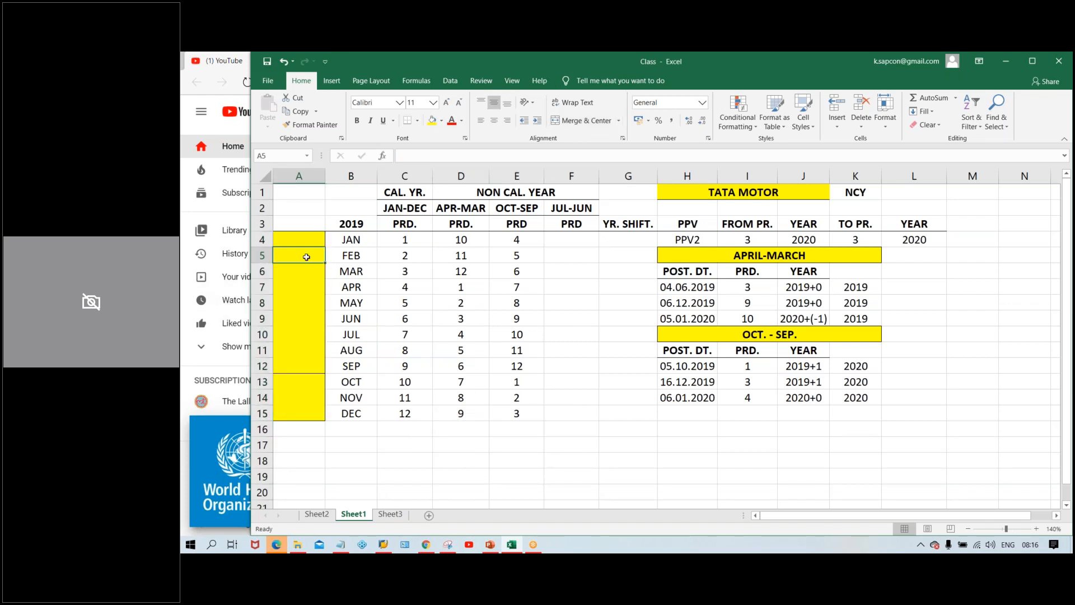
click(295, 315)
click(300, 344)
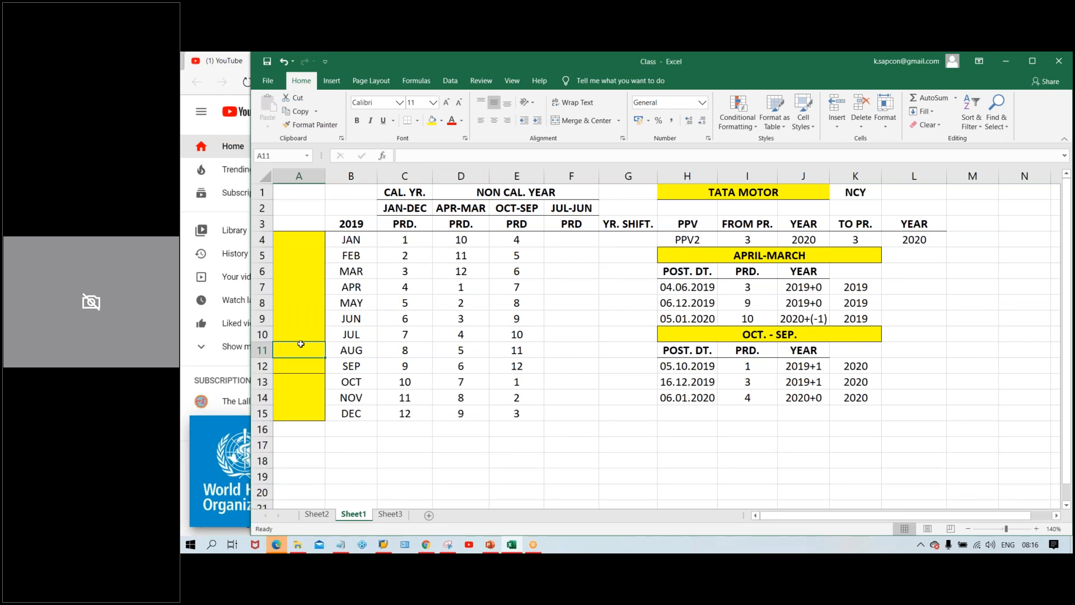
Compare the January-June and July-December halves, then merge and center A10:A15 beside July to December
click(374, 336)
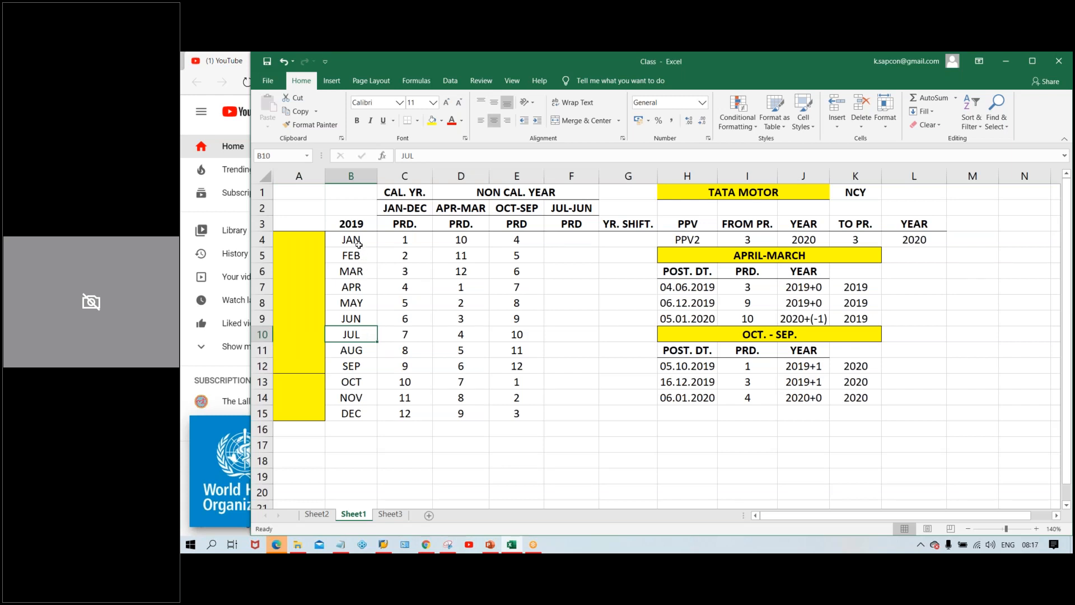
drag(358, 242, 354, 314)
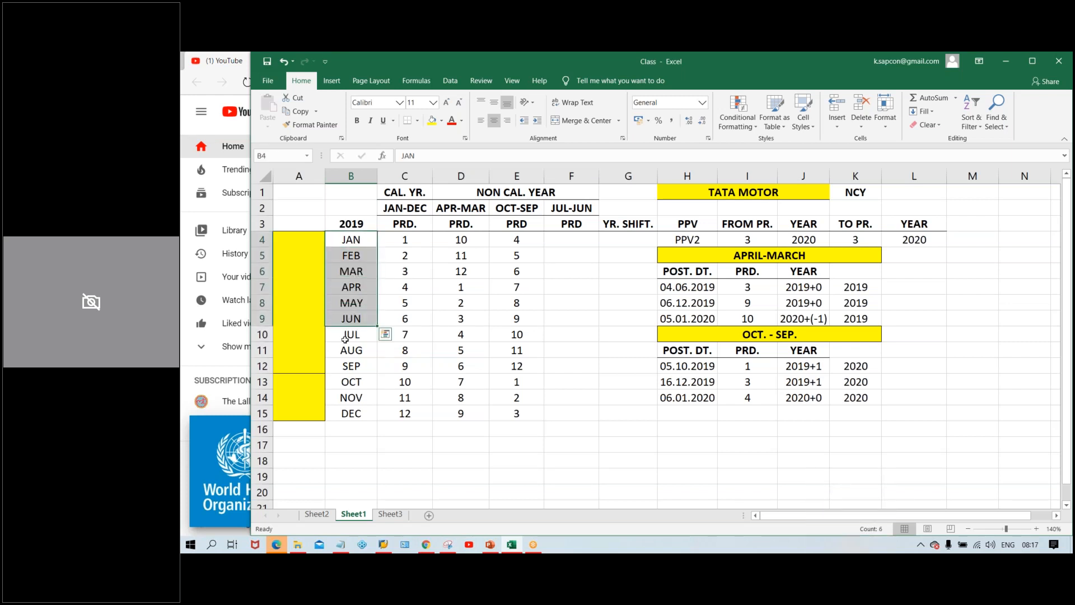
drag(348, 335, 355, 408)
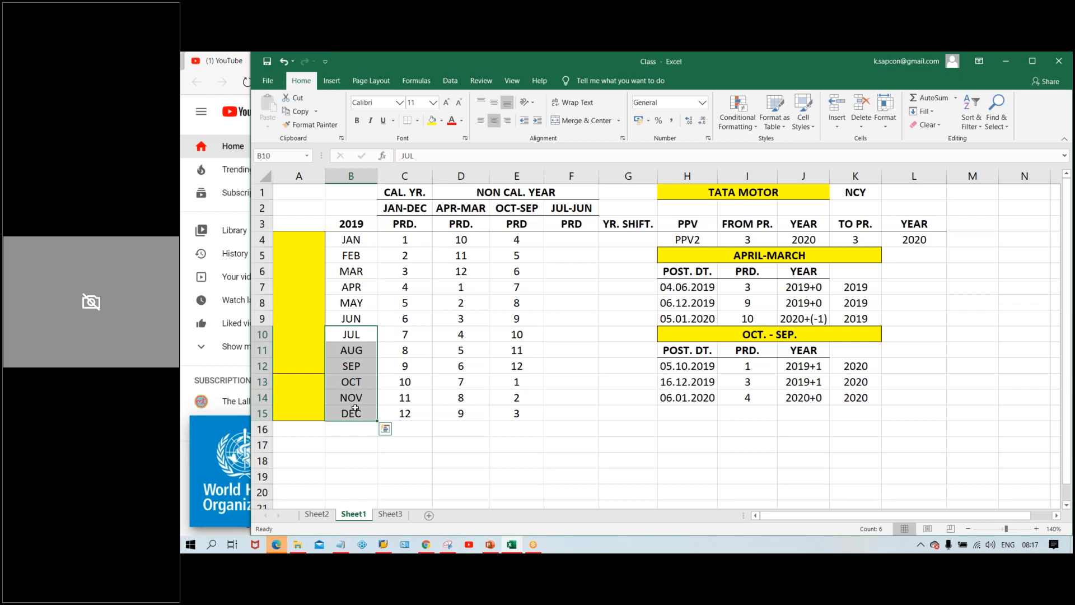
drag(307, 334, 297, 410)
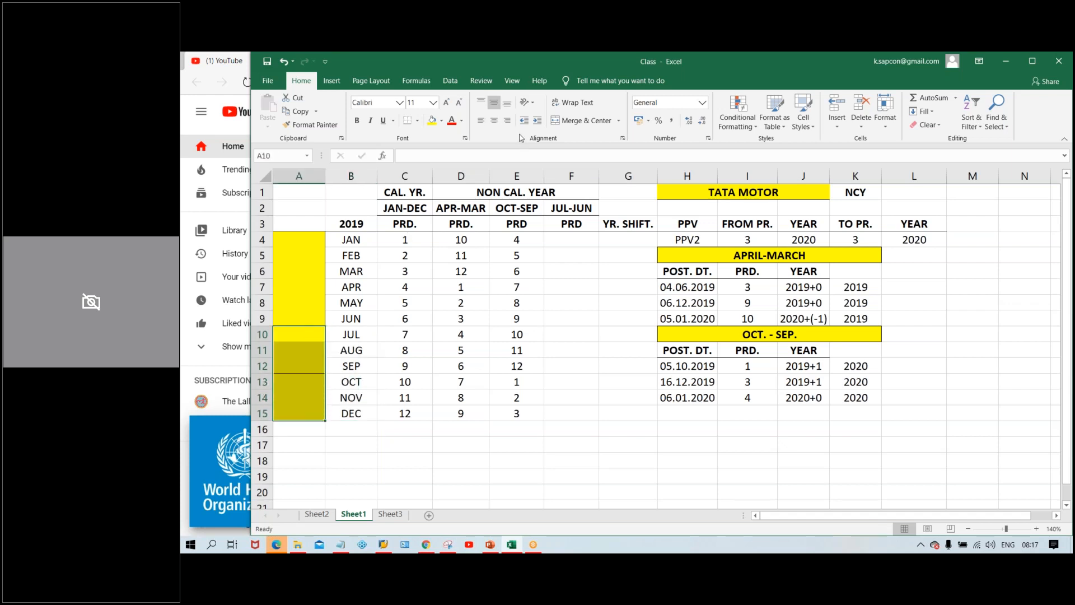
click(582, 121)
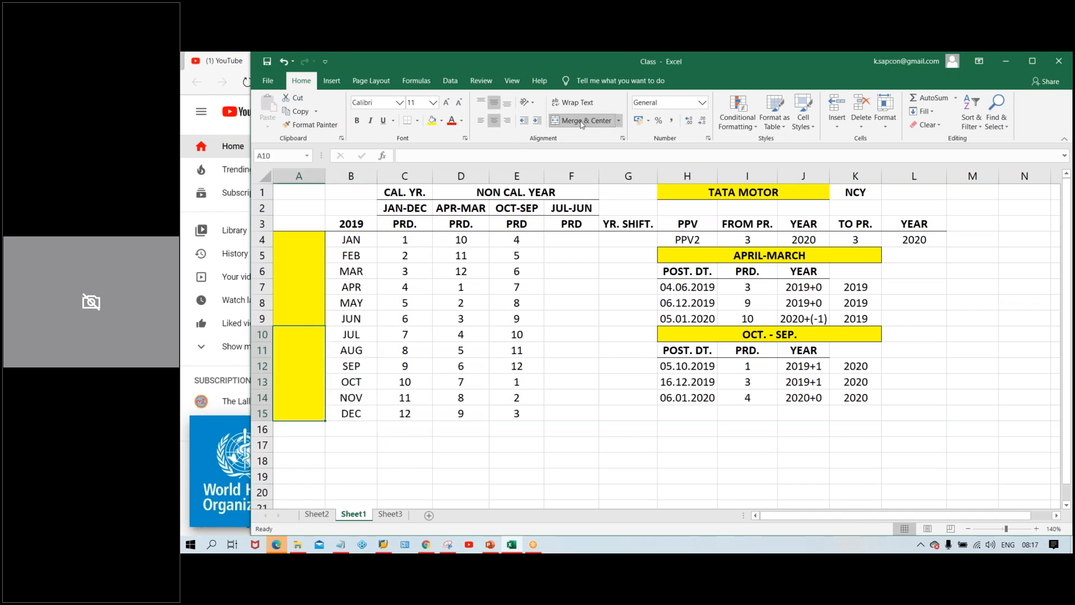
Apply all borders to the merged yellow block beside JUL to DEC and enter 2019 in it
click(418, 120)
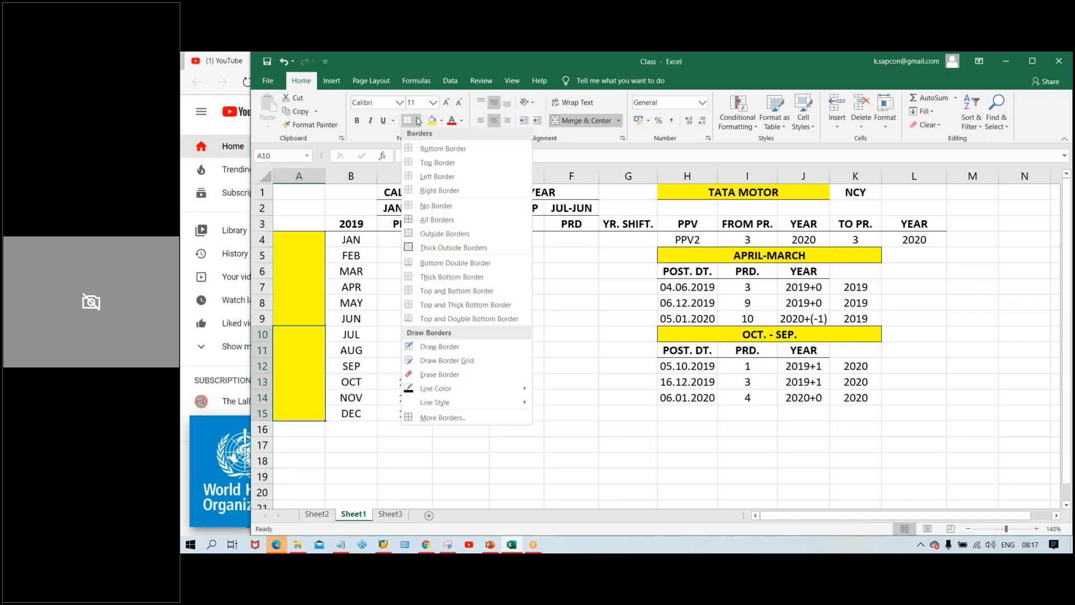
click(436, 220)
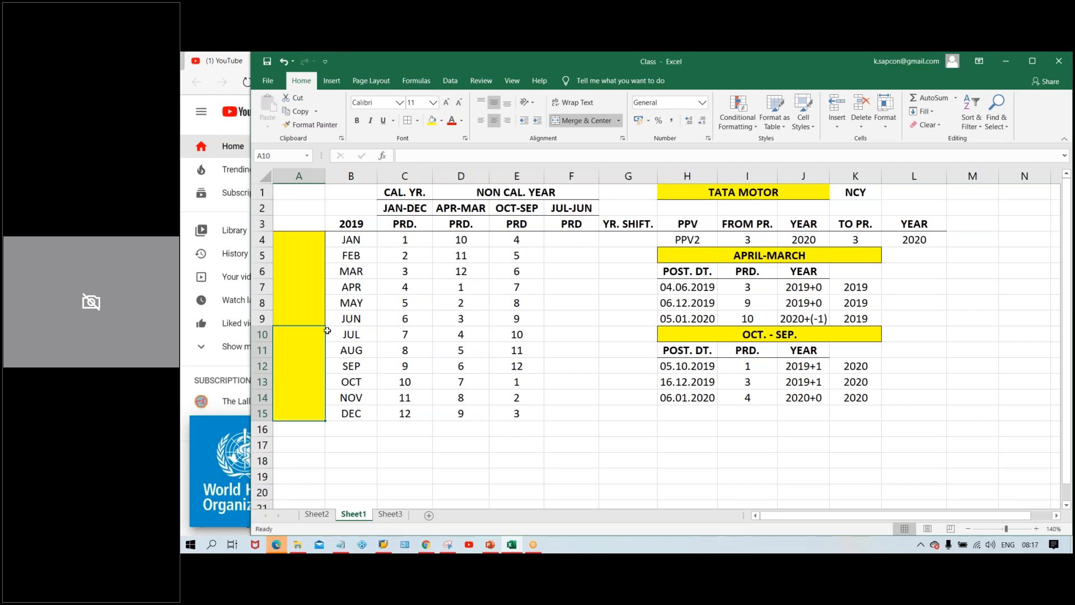
click(348, 334)
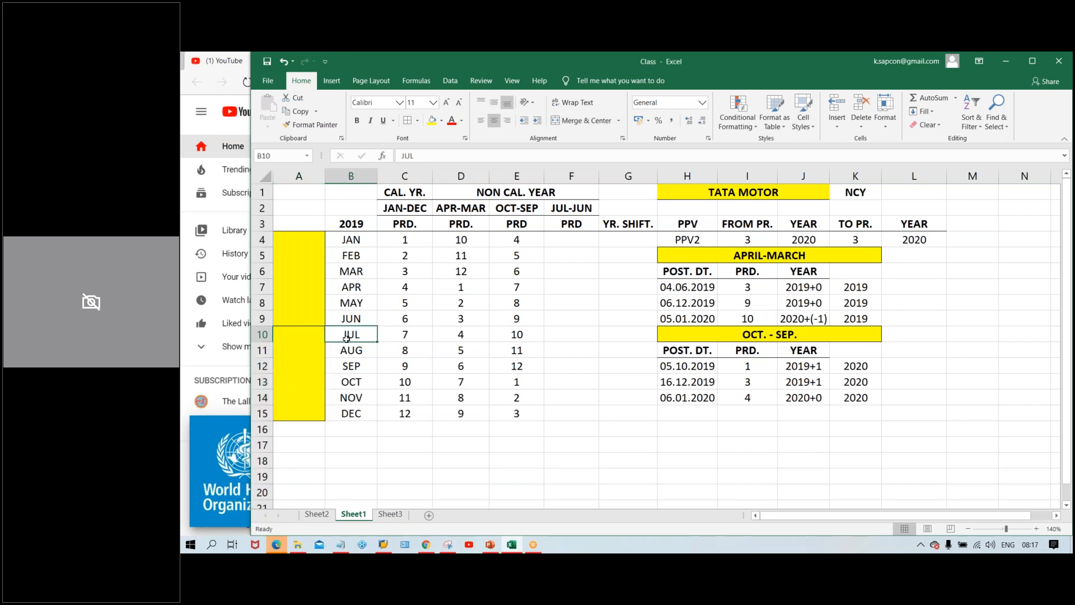
drag(363, 331, 359, 411)
click(305, 365)
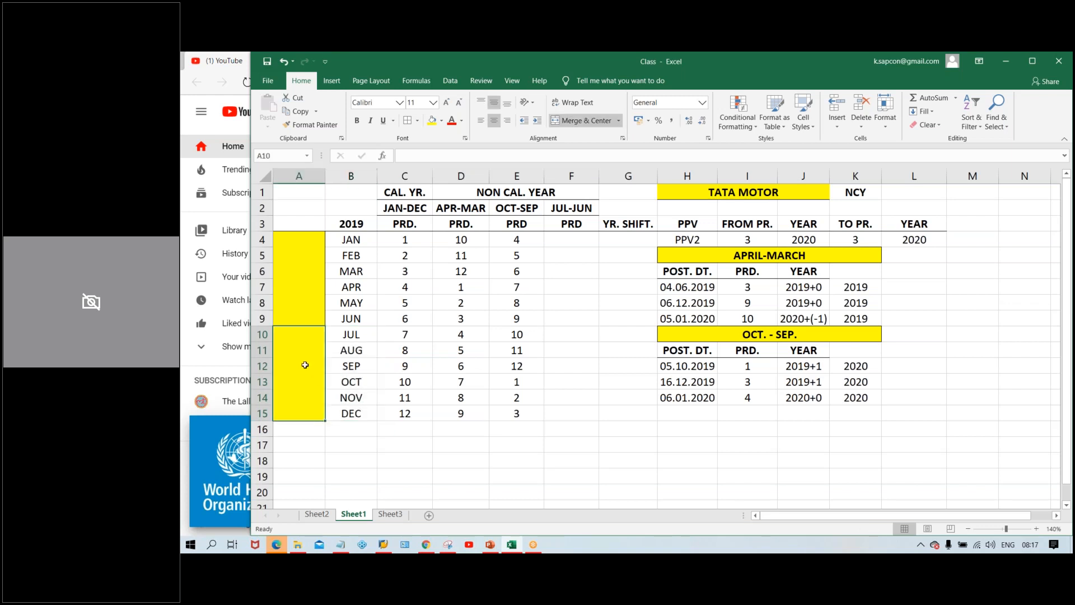
text(2019)
key(Return)
click(311, 371)
Examine the months in column B against the year label beside JUL to DEC
click(354, 223)
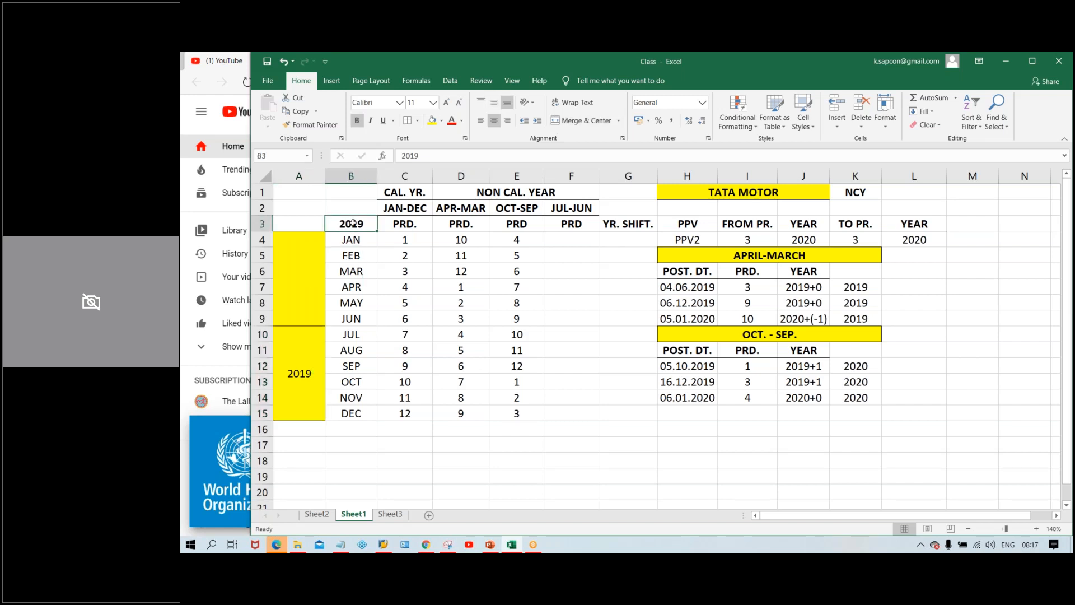
click(347, 334)
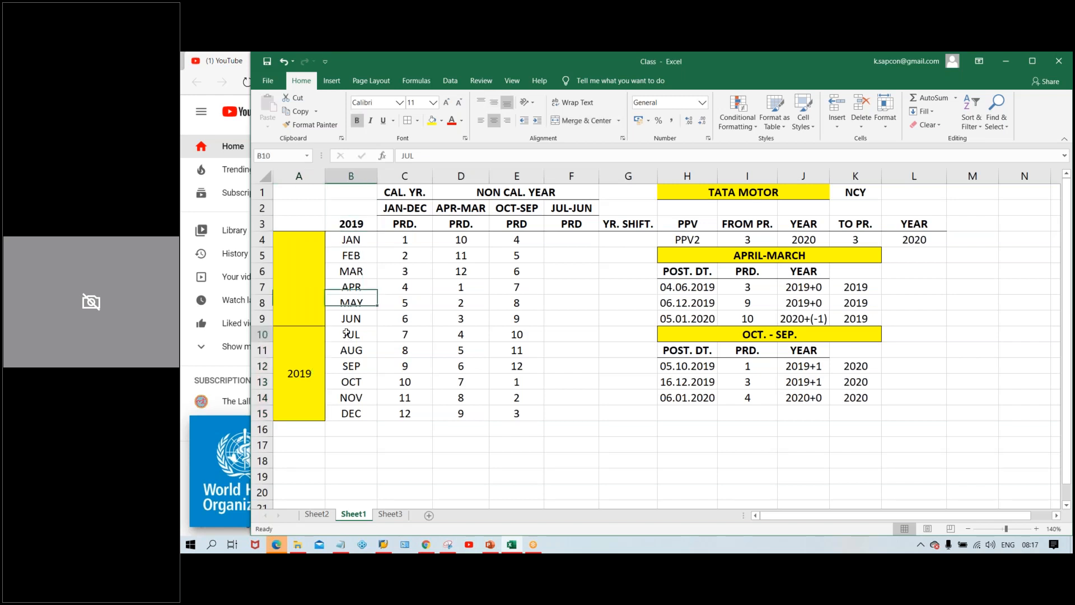
drag(343, 245, 352, 405)
click(345, 334)
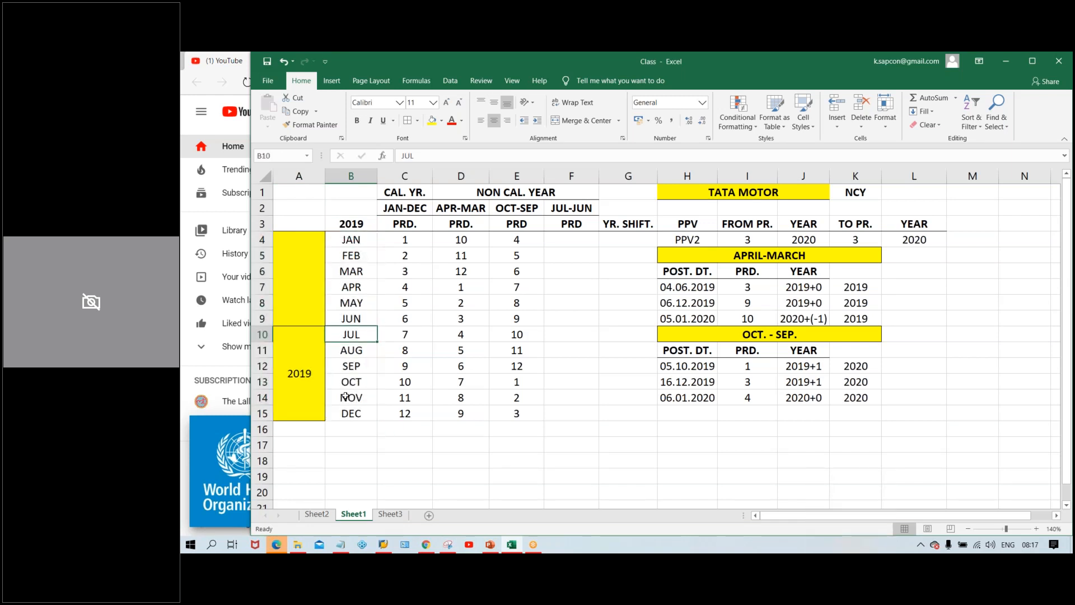
click(309, 375)
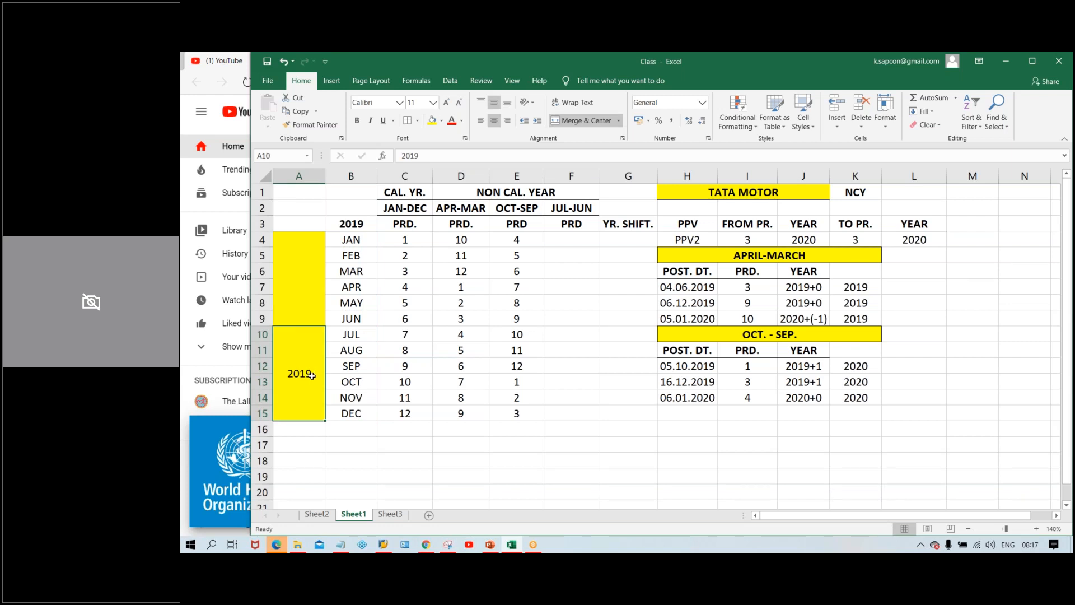
click(342, 417)
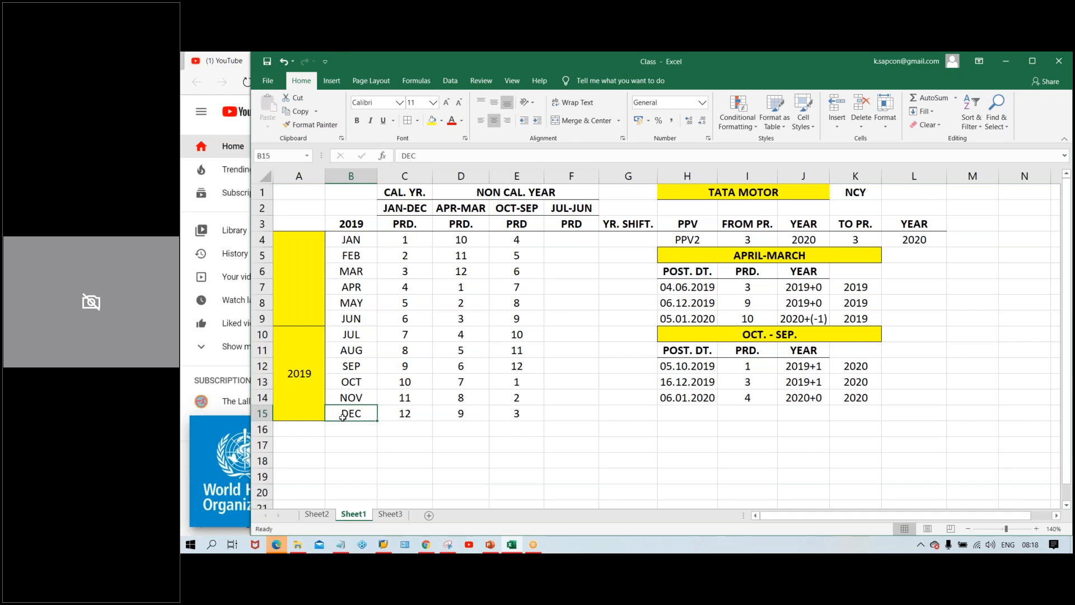
click(356, 247)
click(357, 258)
click(359, 275)
click(359, 290)
click(359, 302)
click(360, 318)
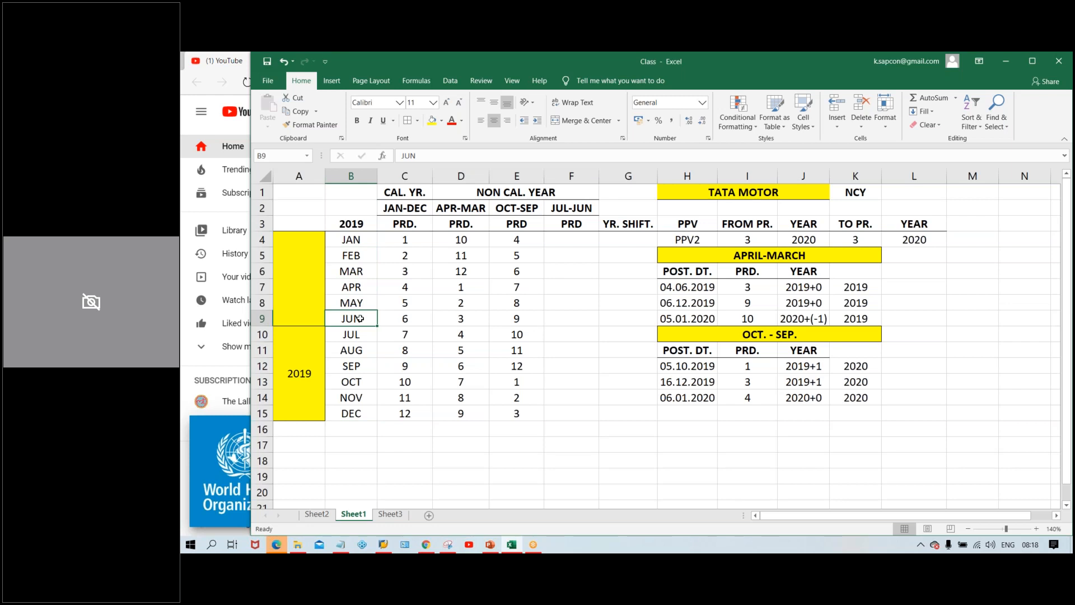
drag(347, 334, 351, 416)
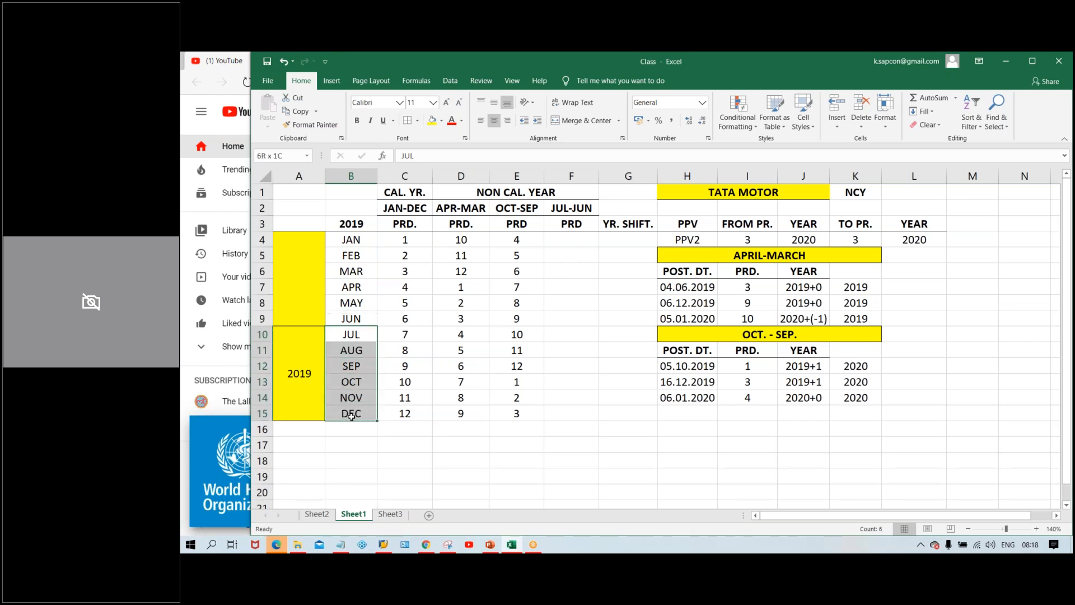
click(344, 338)
click(313, 348)
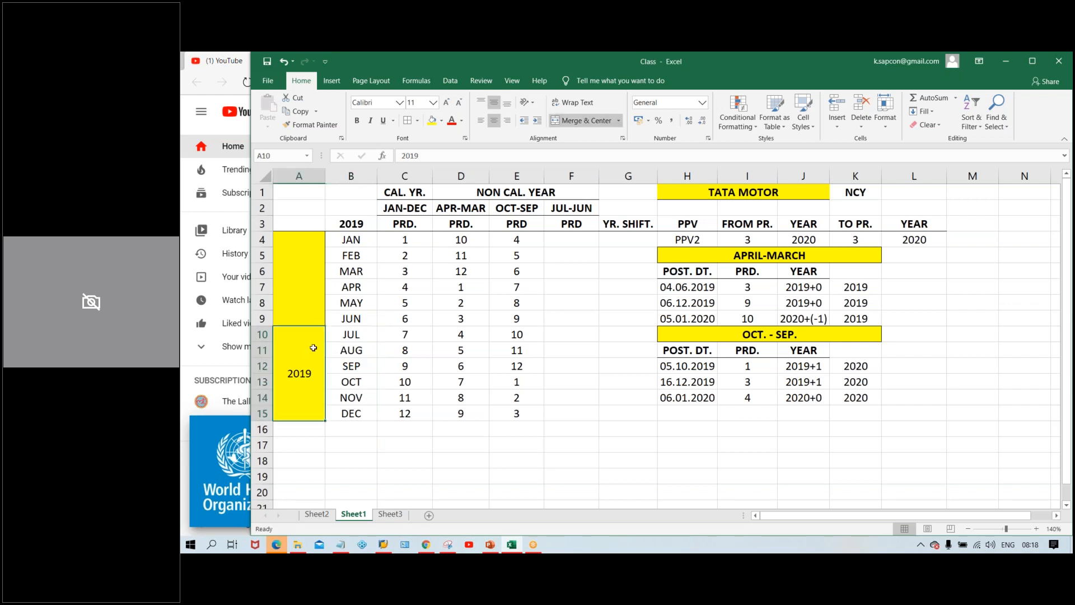
click(351, 340)
drag(353, 336, 355, 415)
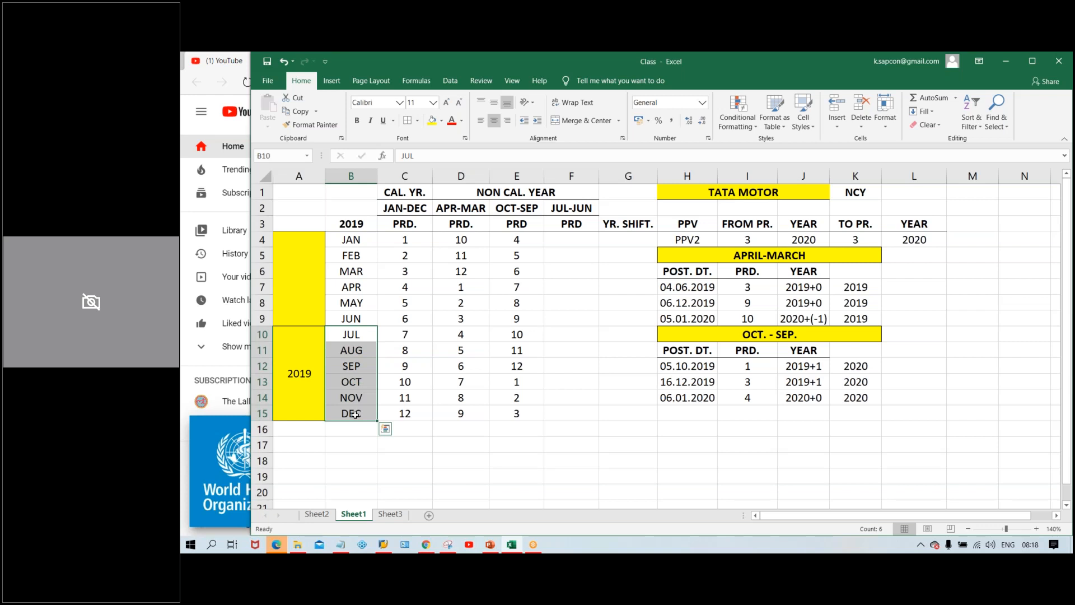
Merge and center the yellow cells A4:A9 beside JAN to JUN and enter 2020 in the merged cell
drag(351, 238, 350, 319)
click(313, 298)
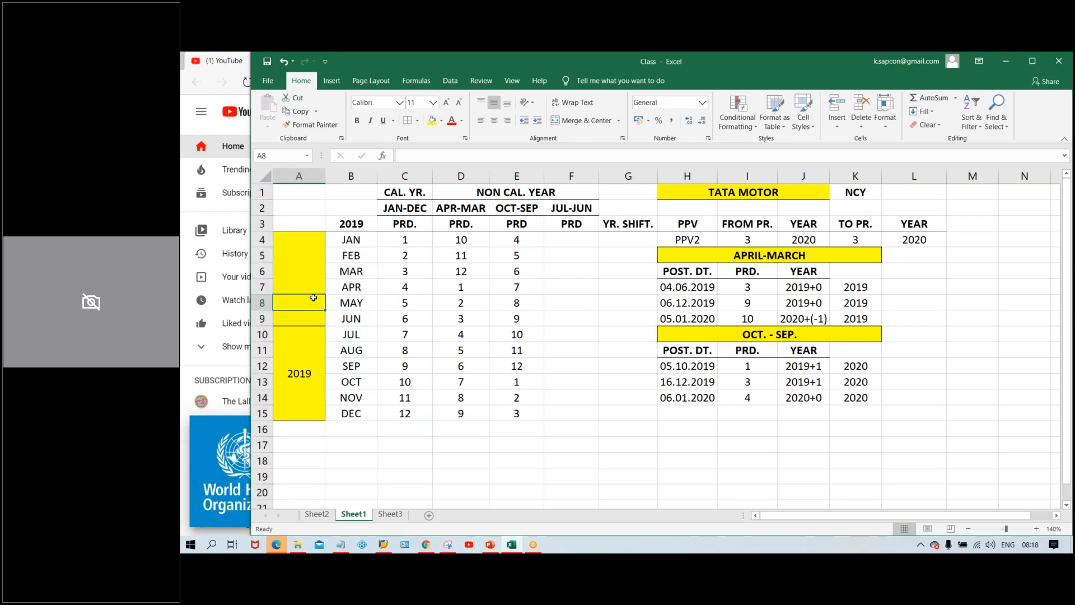
drag(314, 235, 315, 319)
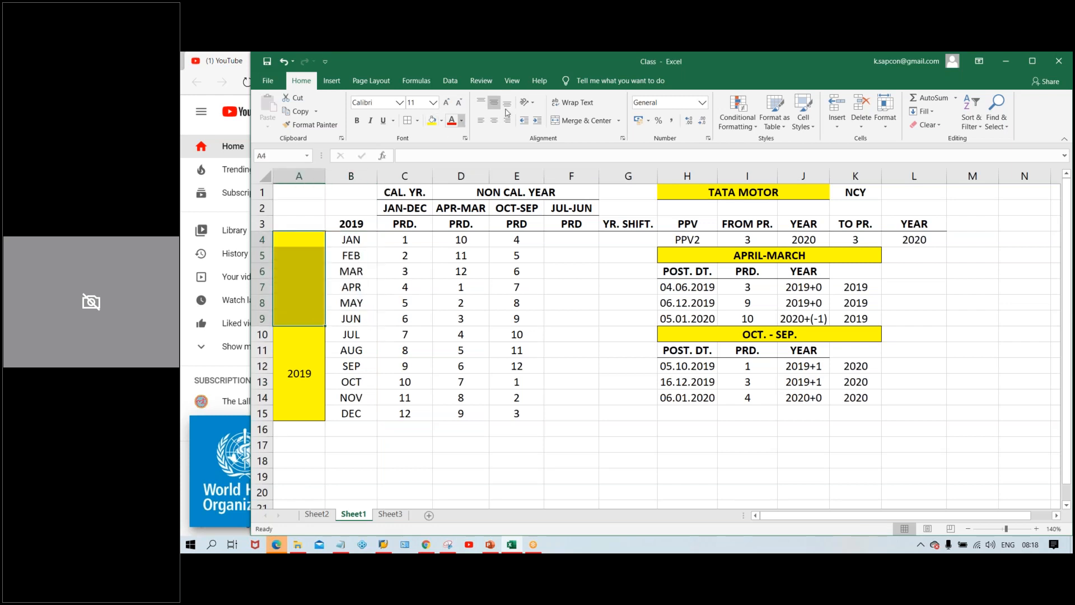
click(584, 120)
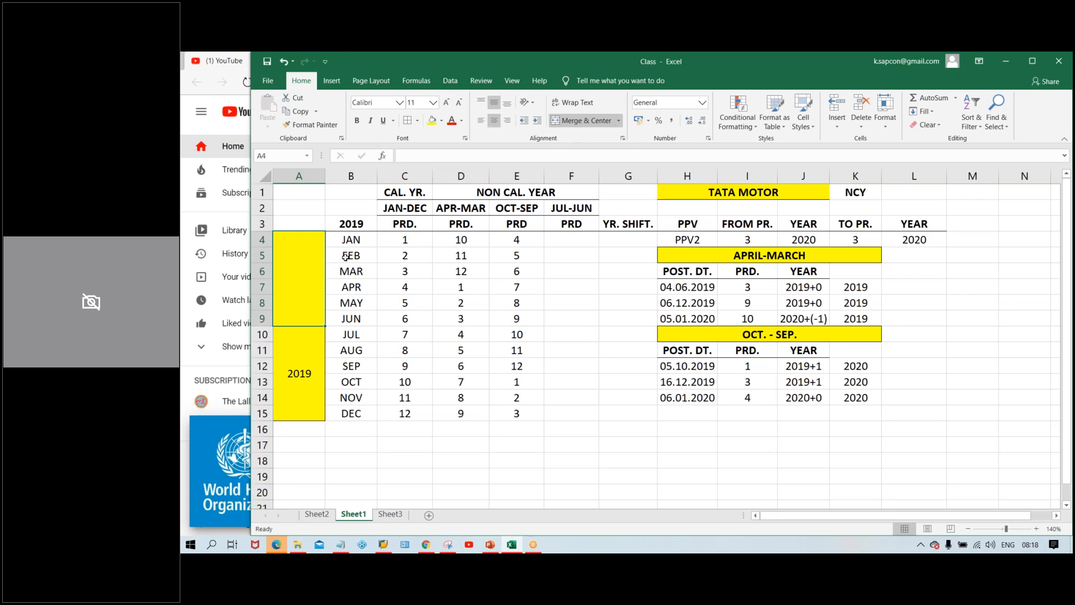
text(2020)
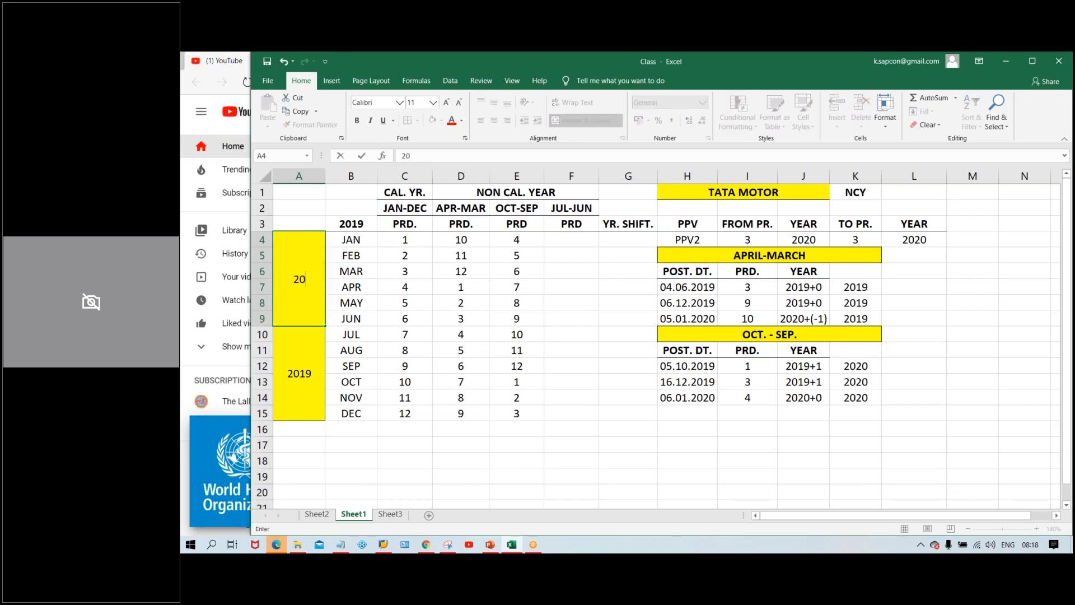
key(Return)
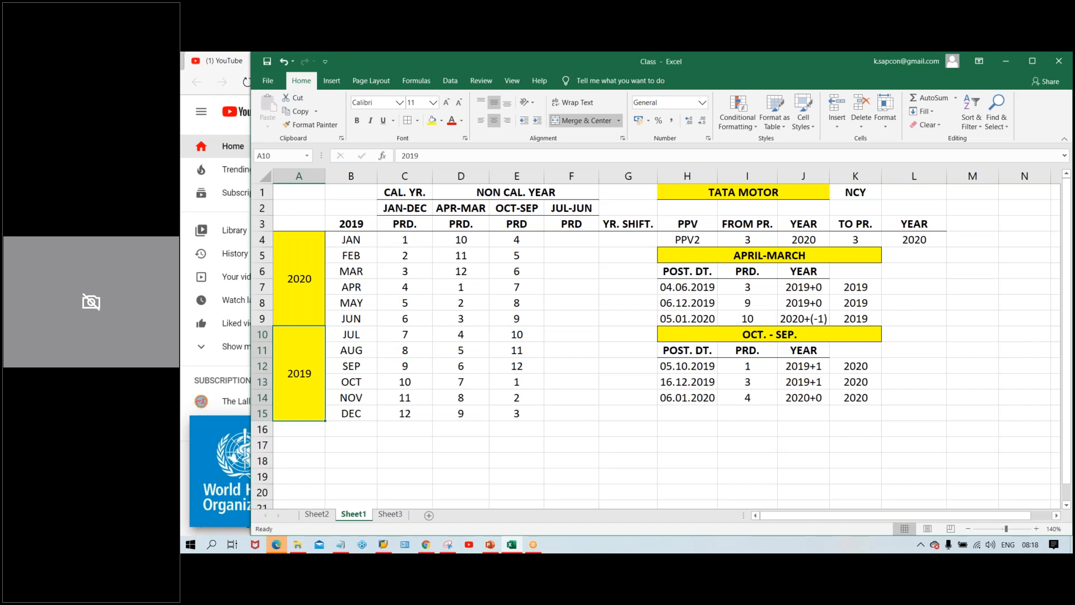
click(623, 368)
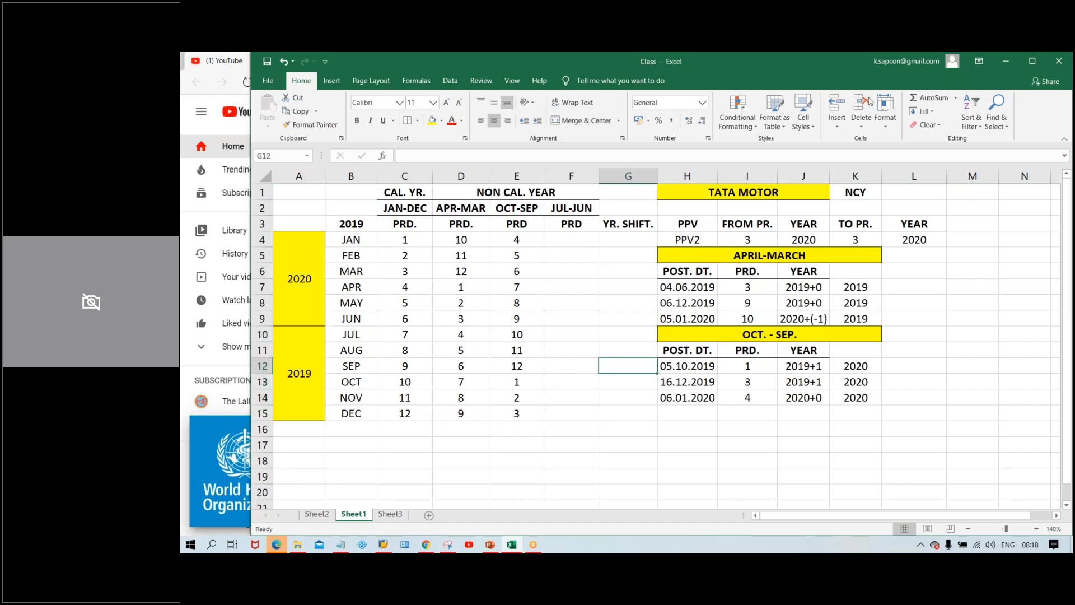
click(994, 223)
drag(621, 336, 622, 406)
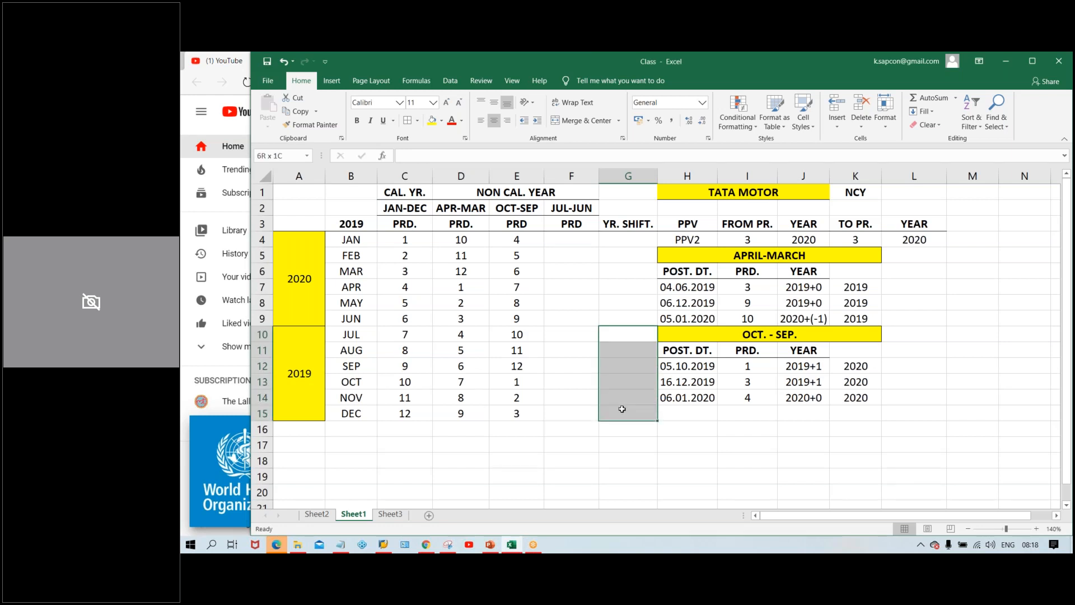
click(686, 473)
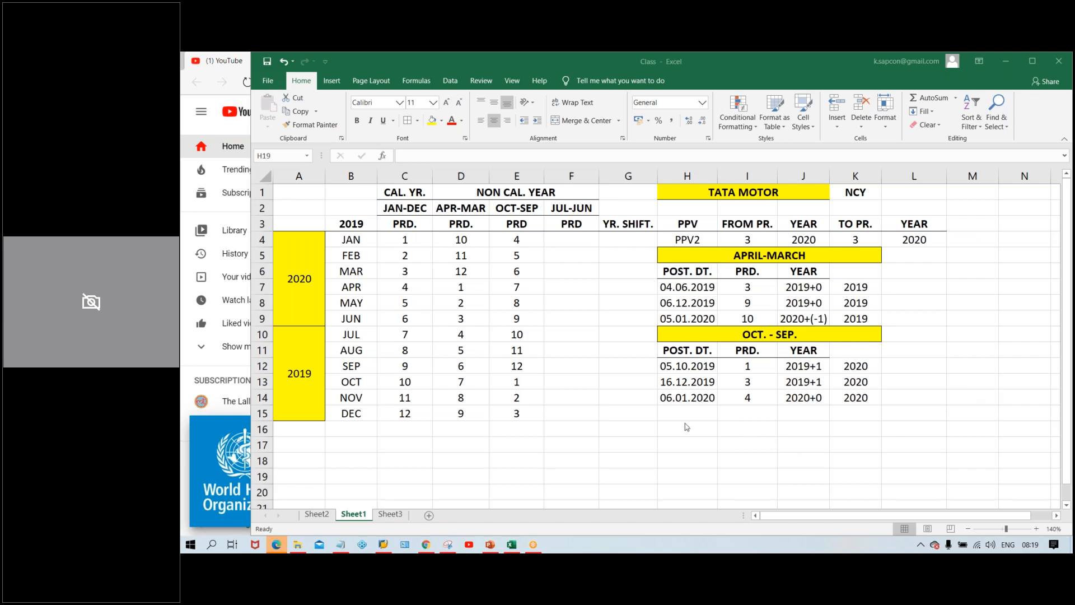
click(560, 413)
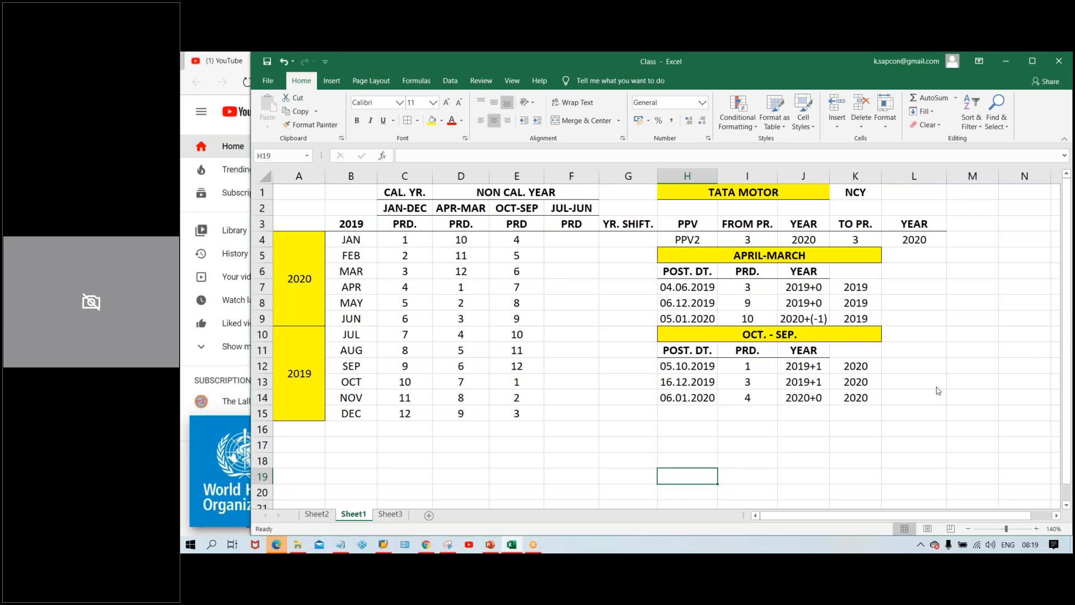
click(570, 345)
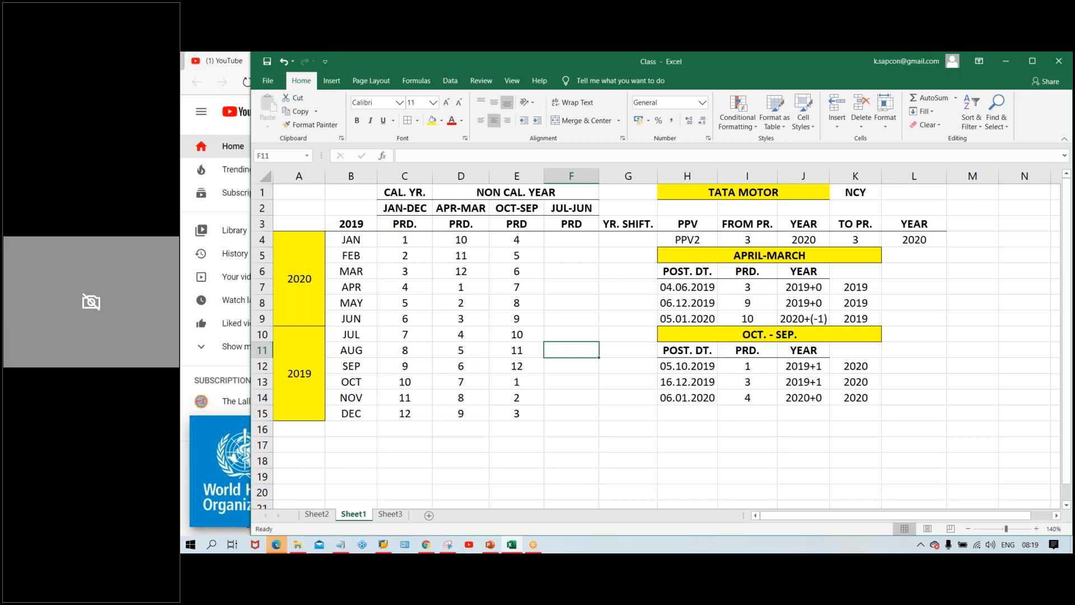
click(558, 375)
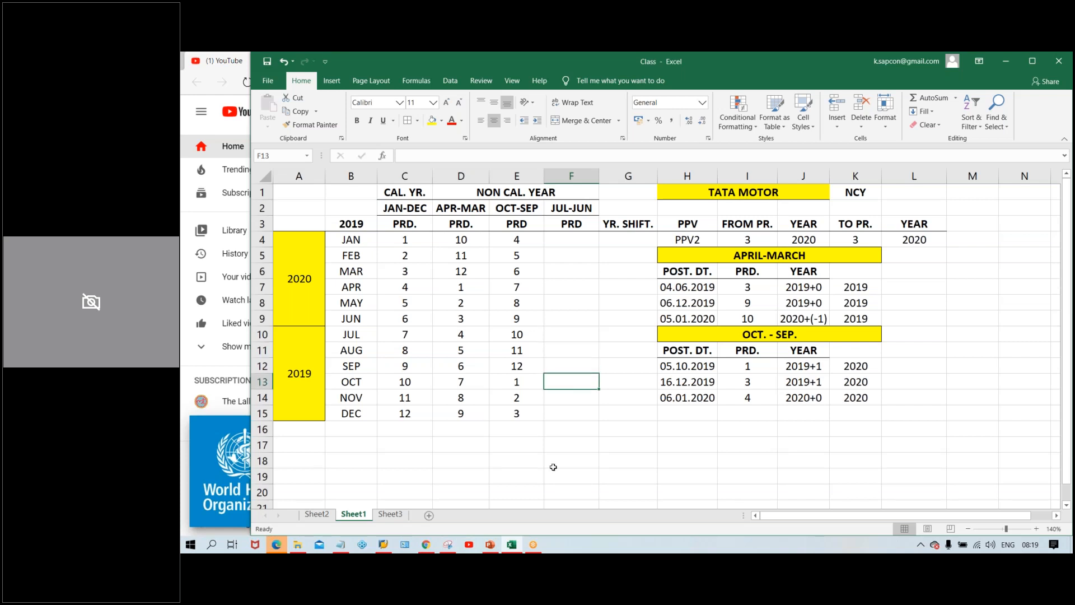
click(621, 345)
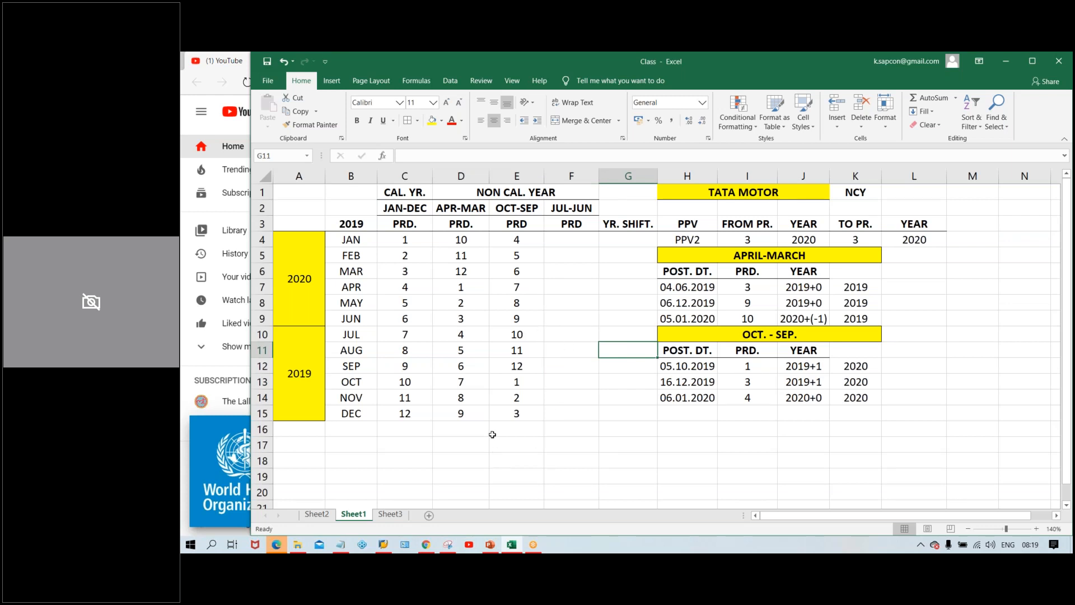
Fill the JUL-JUN period column for JUL to DEC with the series 1 to 6, starting in F10
click(404, 336)
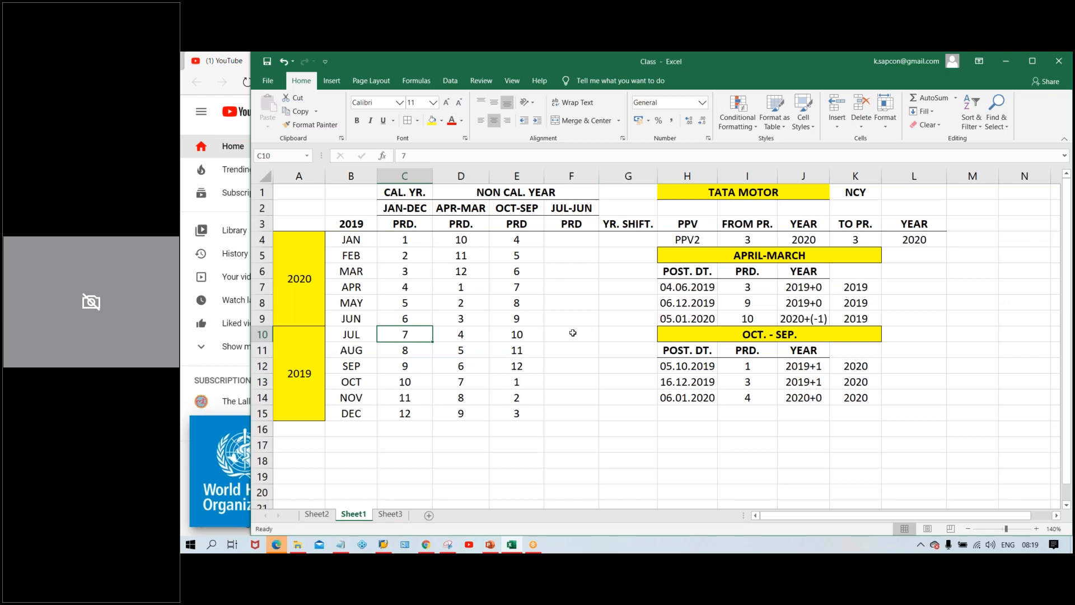
click(573, 333)
text(1)
key(Return)
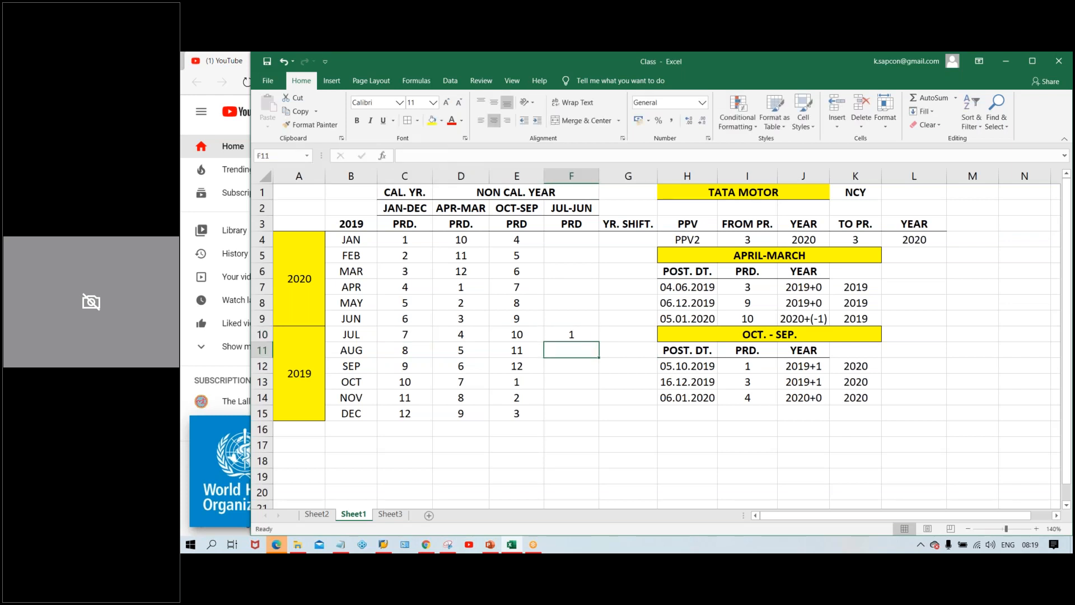
click(573, 333)
drag(600, 339, 602, 420)
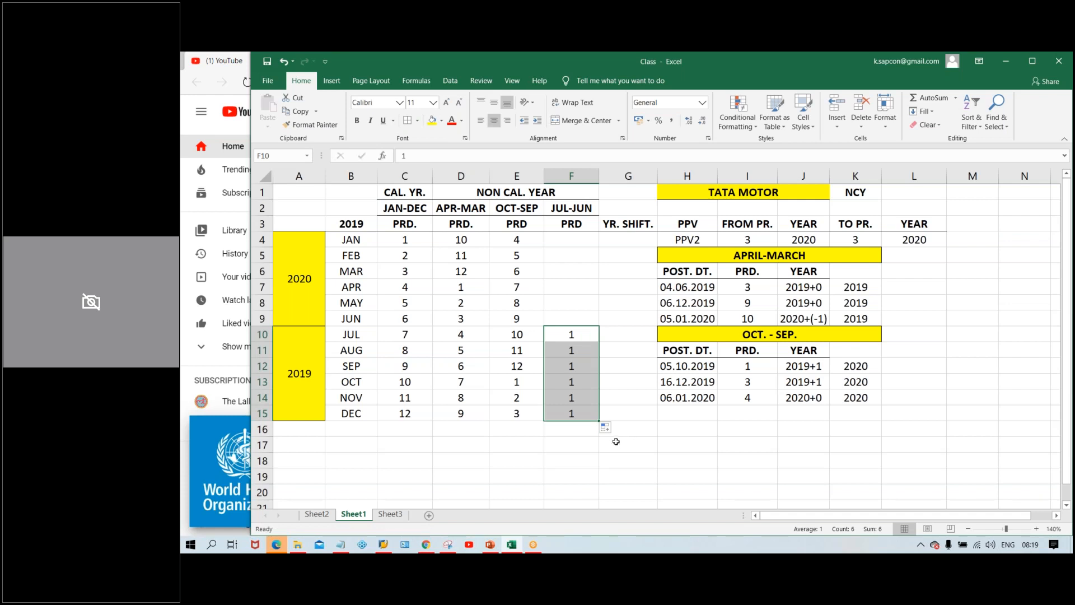
click(606, 427)
click(622, 454)
Fill the JUL-JUN period column for JAN to JUN with the series 7 to 12, starting in F4
drag(572, 255, 570, 246)
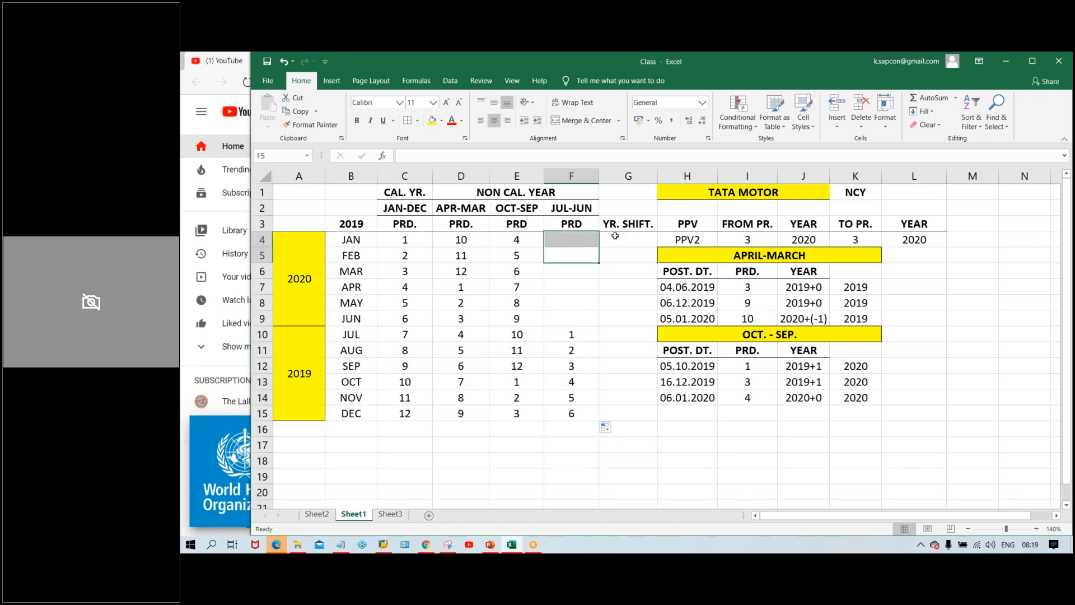
click(580, 241)
text(7)
key(Return)
click(588, 243)
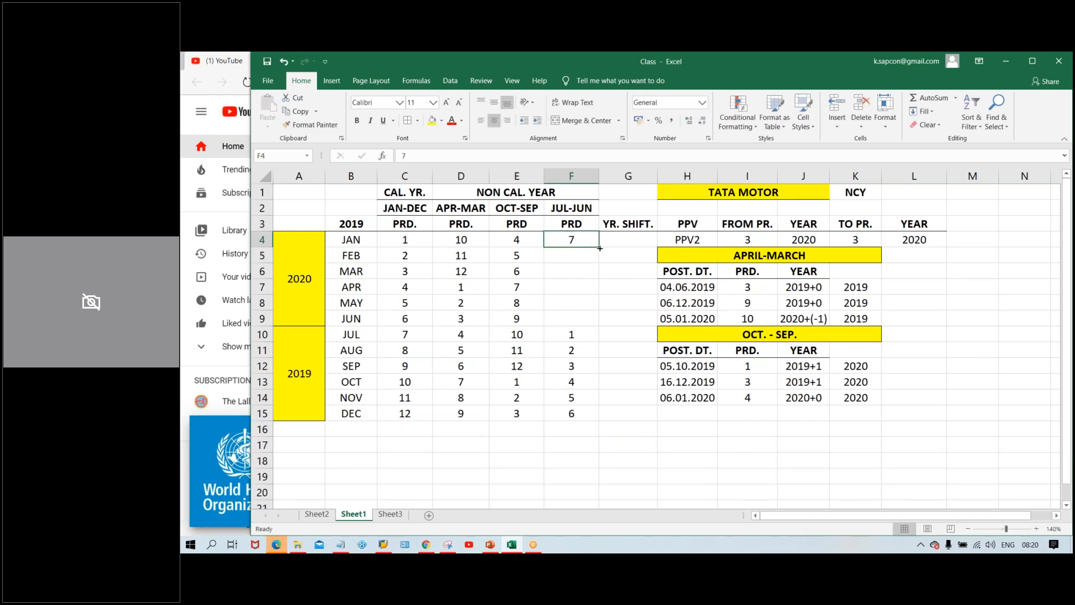
drag(600, 246, 603, 327)
click(606, 334)
click(622, 368)
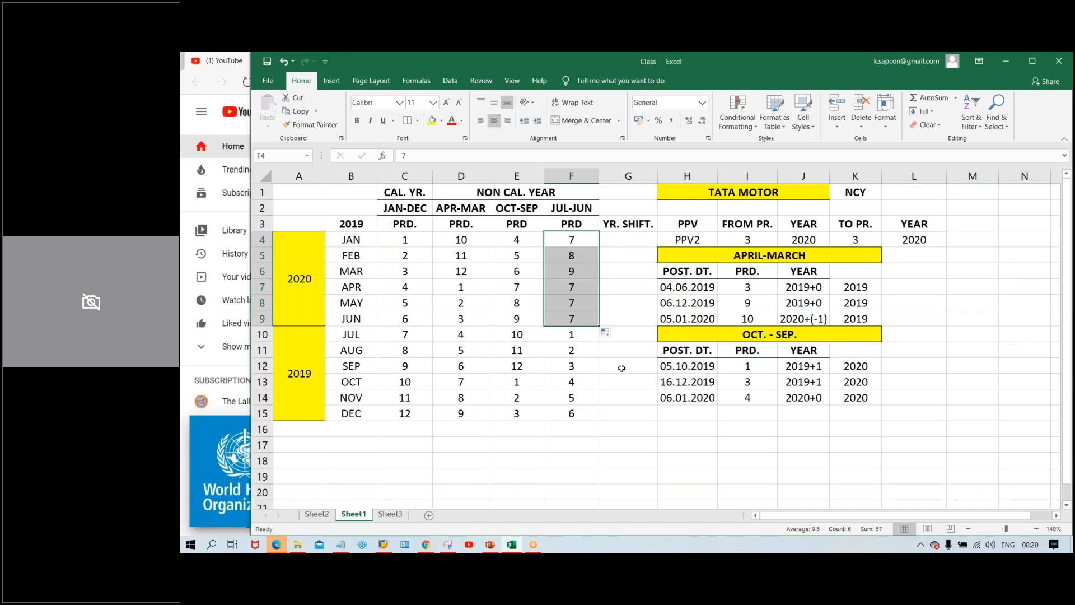
click(619, 286)
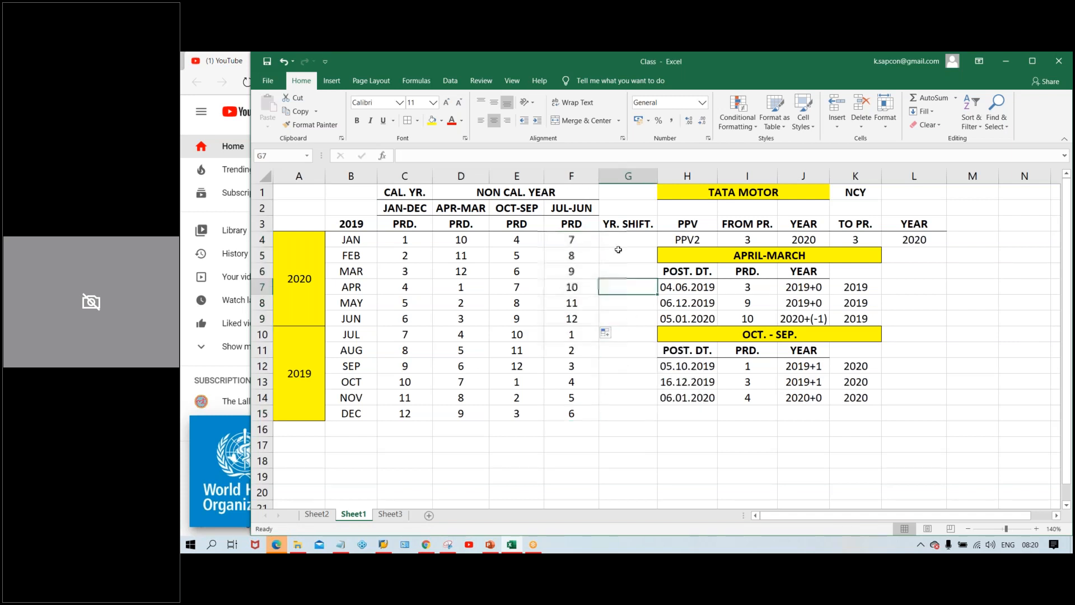
click(567, 334)
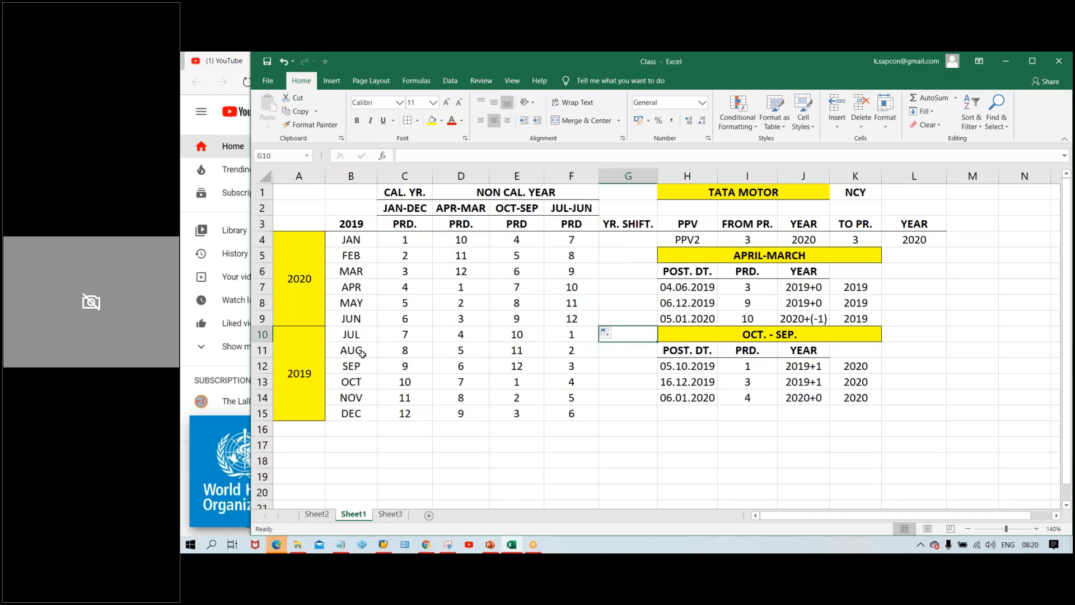
click(308, 362)
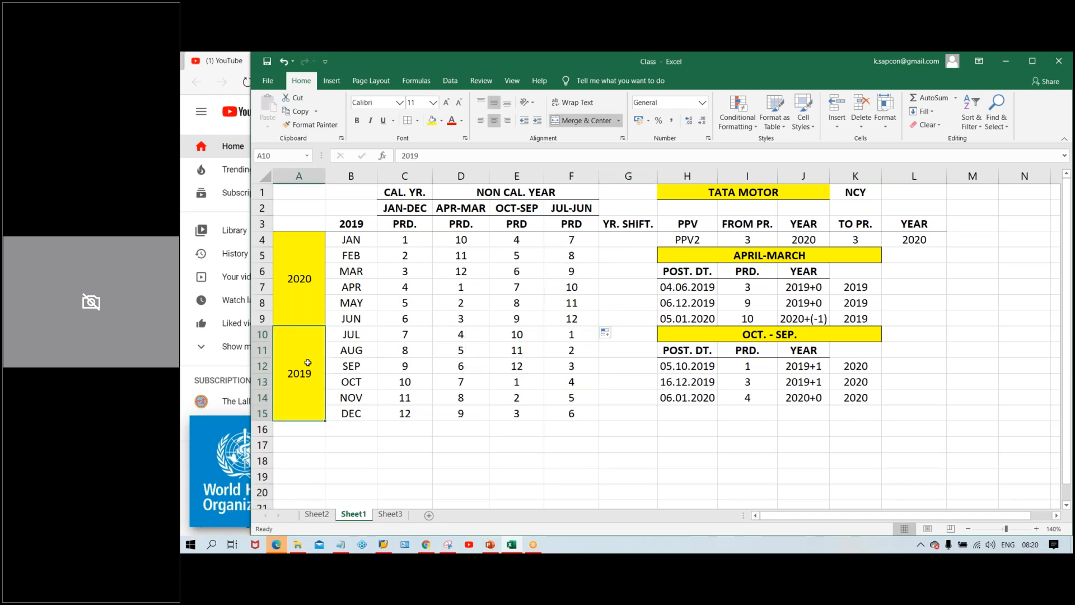
drag(343, 333, 357, 436)
click(992, 224)
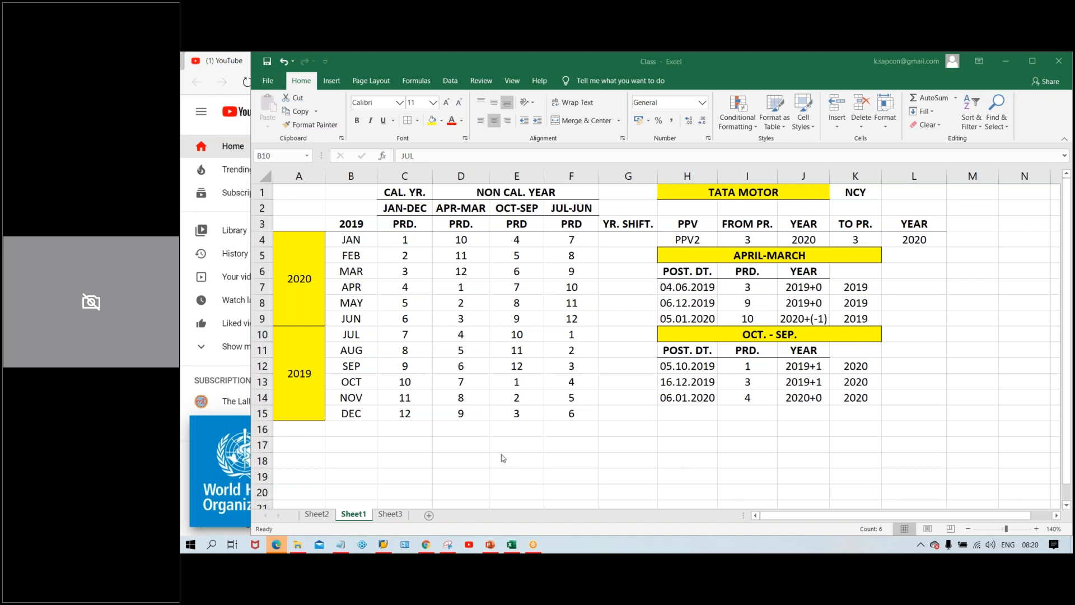
click(643, 462)
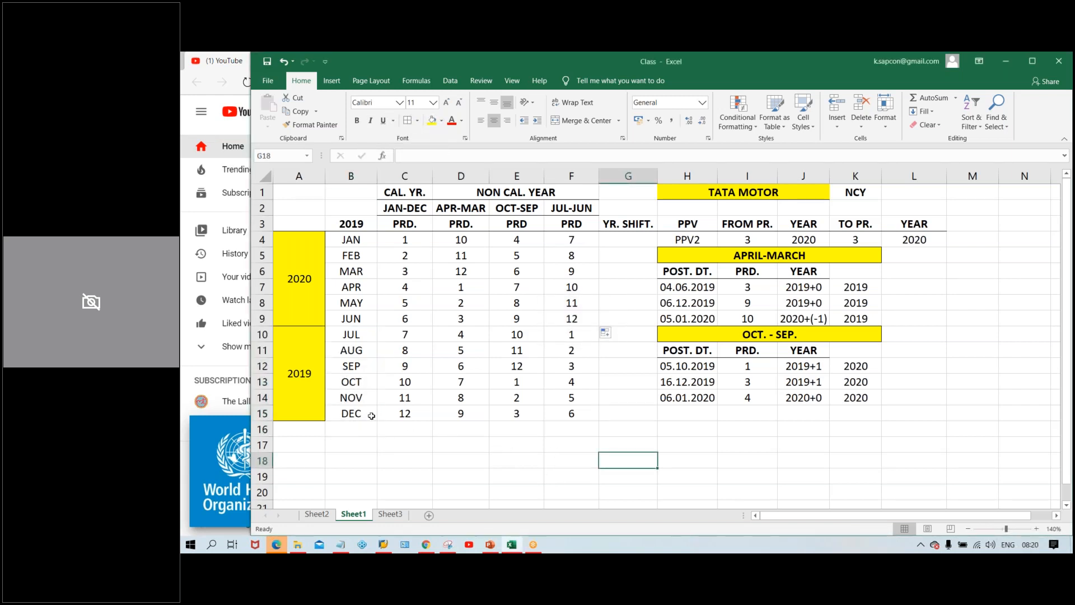
click(297, 382)
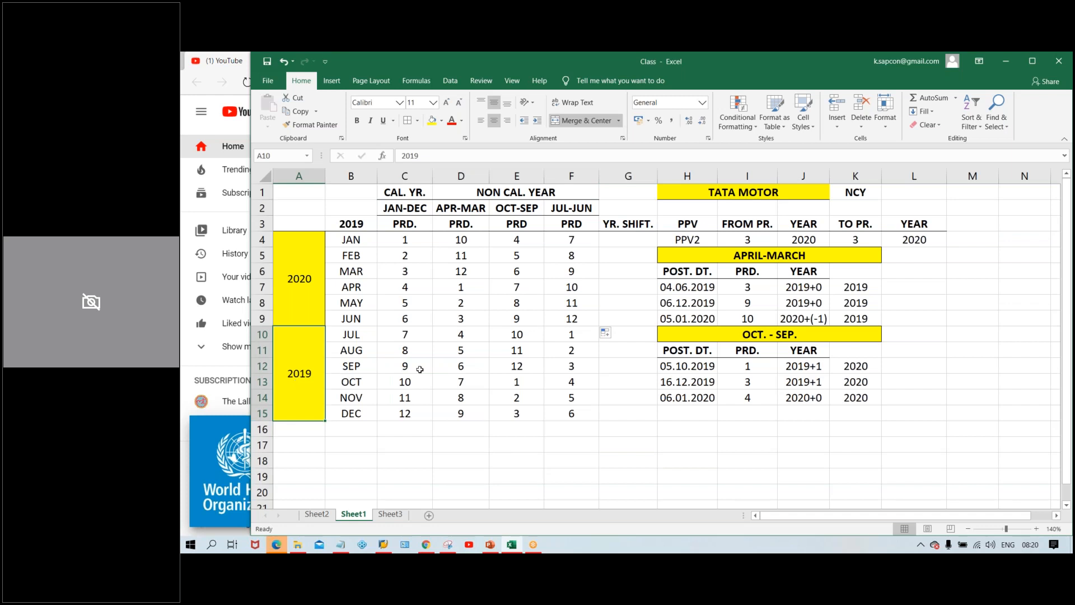
drag(358, 338, 353, 414)
click(340, 336)
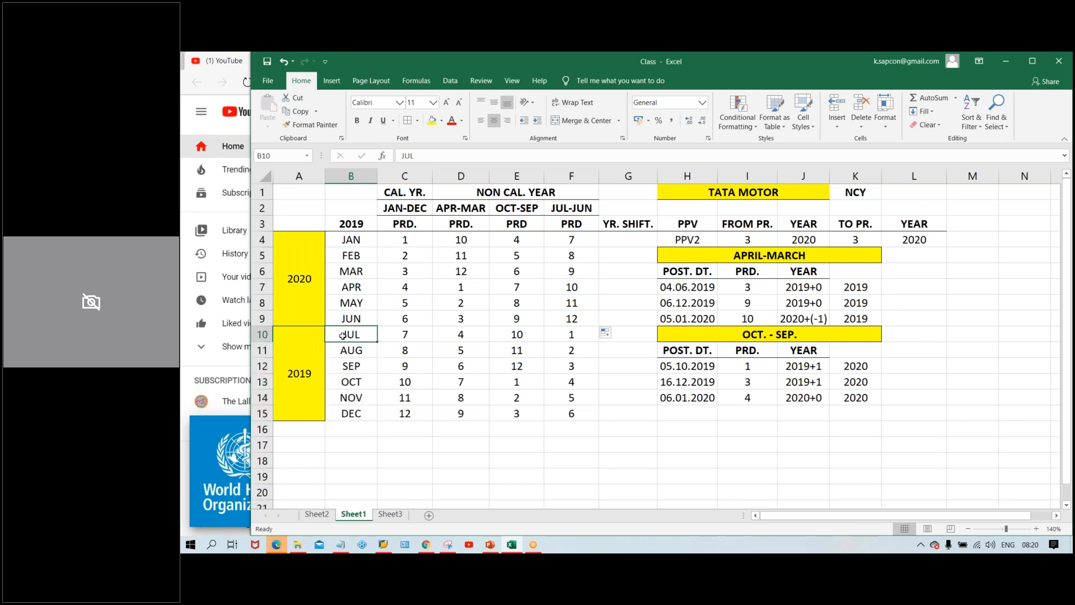
click(297, 357)
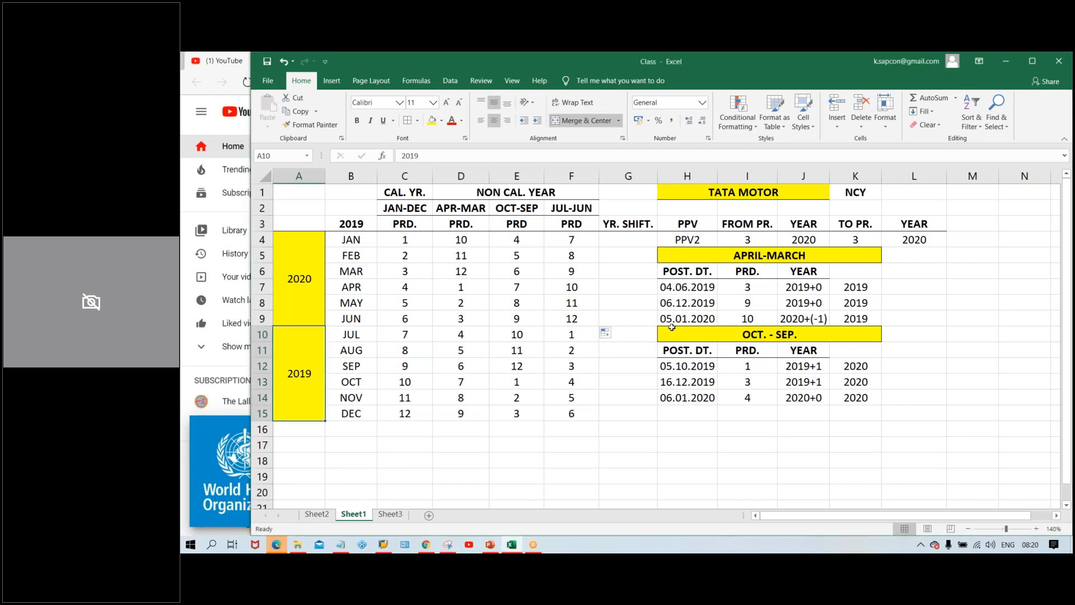
Copy the OCT. - SEP. block H10:K14 and paste it directly beneath, starting at H15
drag(675, 333, 818, 396)
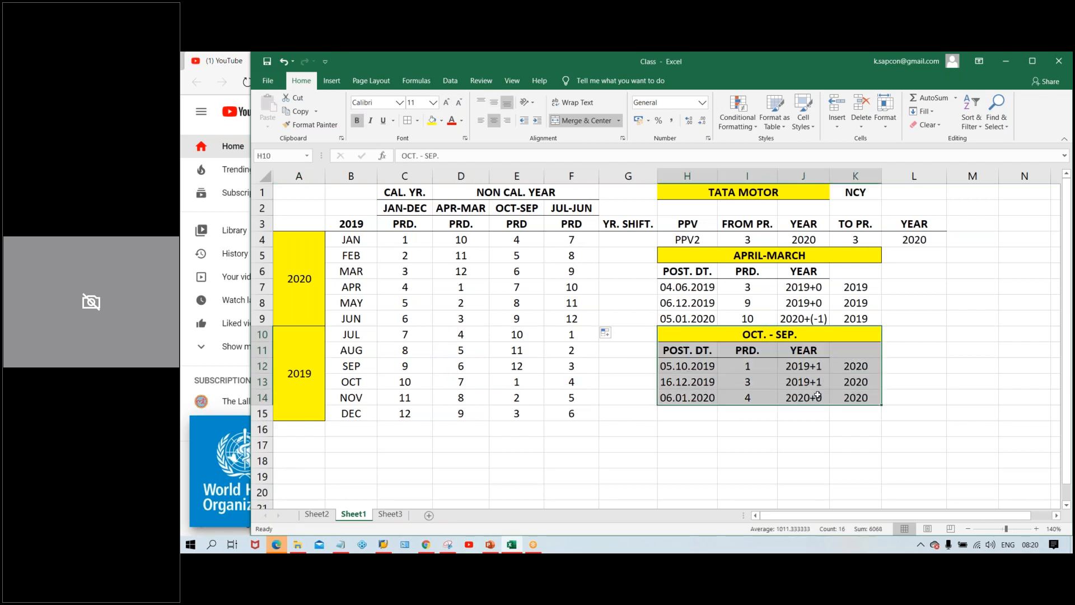
key(ctrl+c)
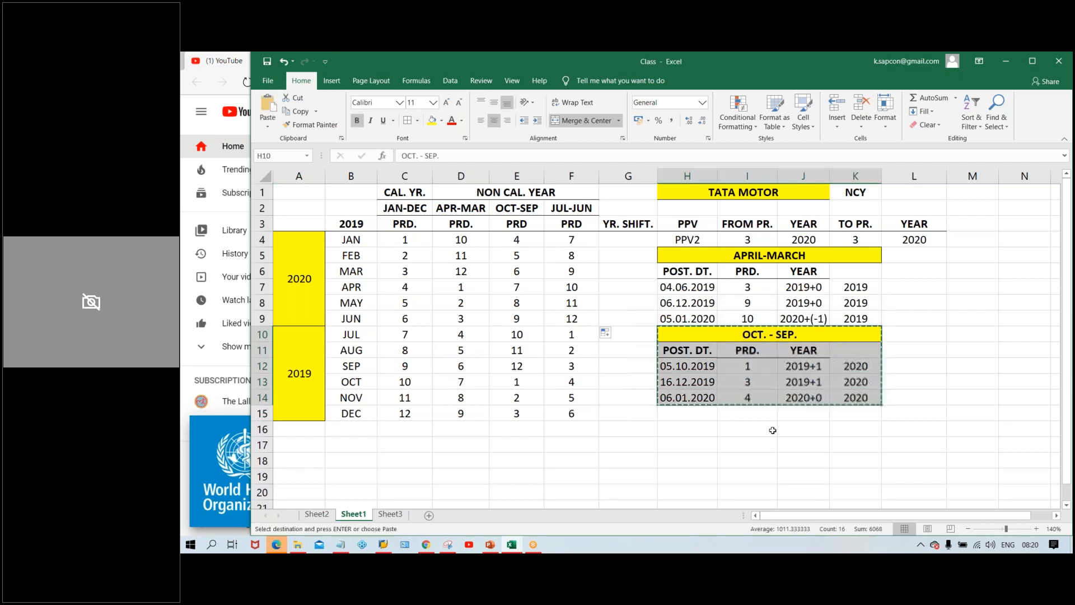
click(684, 415)
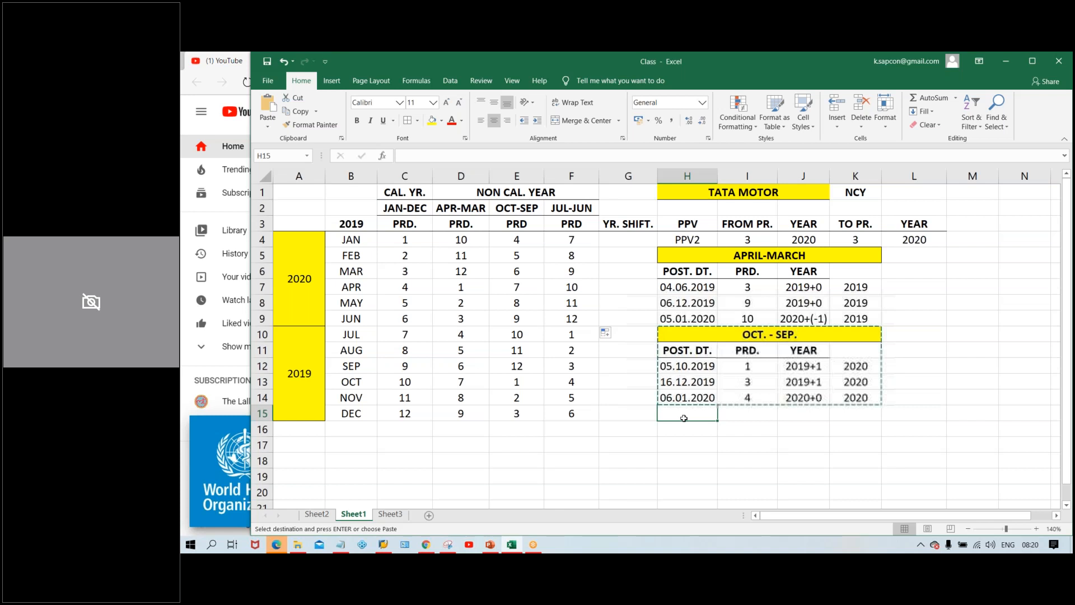
key(ctrl+v)
Retitle the pasted block's yellow header in row 15 as JULY-JUNE
click(815, 413)
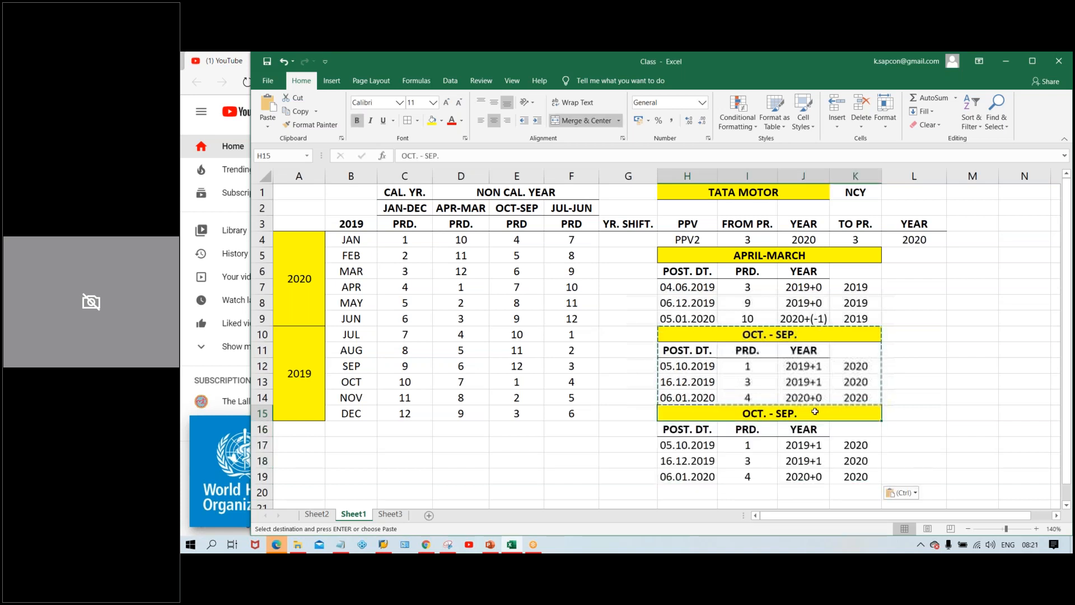
key(Delete)
text(JUL-J)
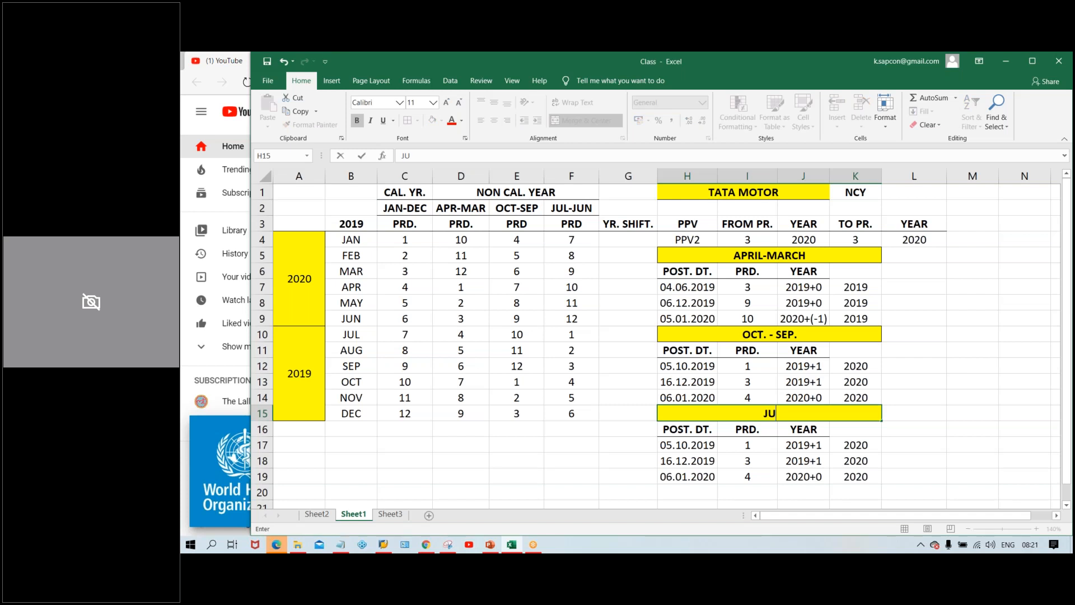
key(BackSpace)
key(BackSpace)
text(Y-JUNE)
key(Return)
Clear the copied dates, periods and years in H17:K19 beneath the JULY-JUNE column headings
drag(691, 448, 873, 477)
key(Delete)
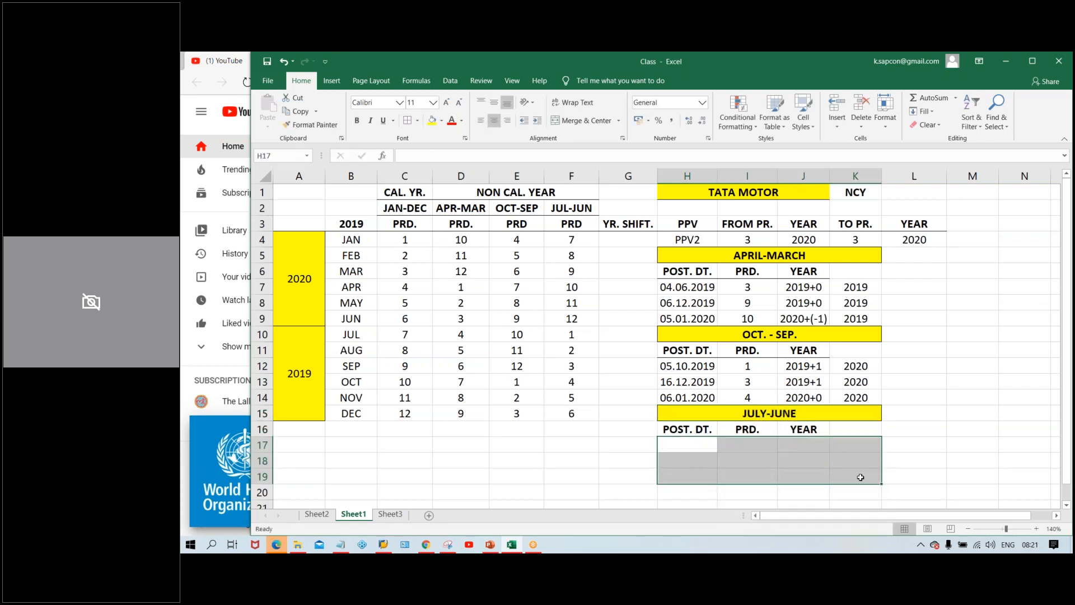
click(728, 459)
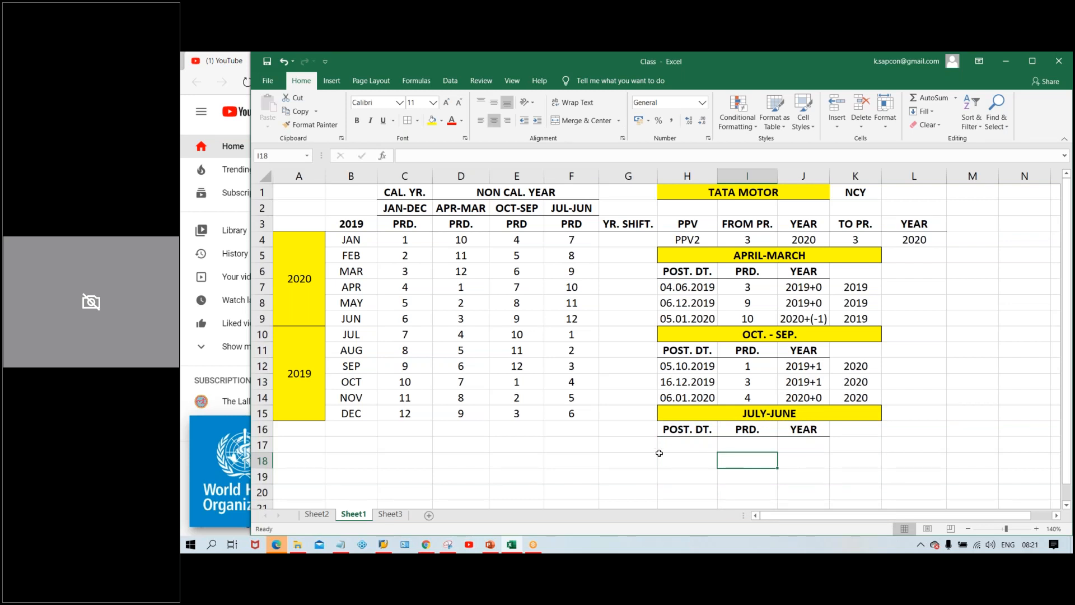
Enter the posting date 05.07.2019 in H17 as the first JULY-JUNE example
click(683, 449)
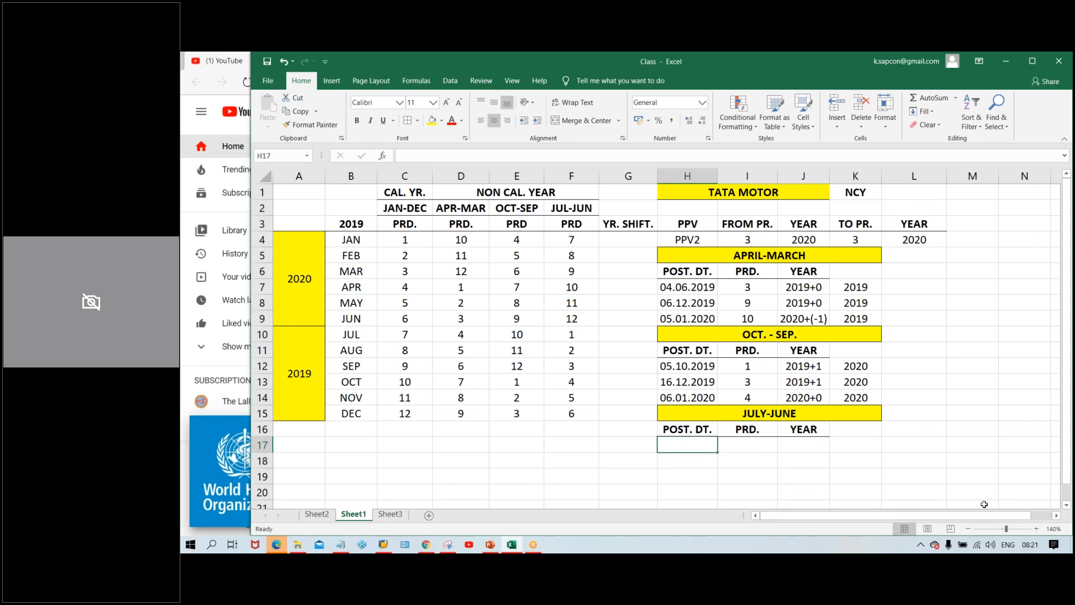
text(05.)
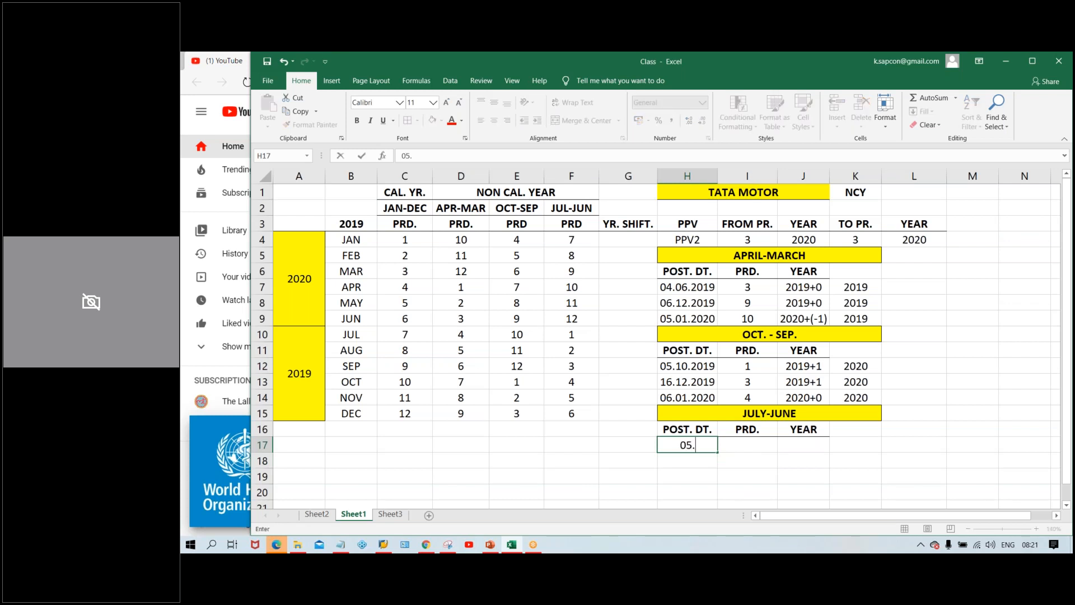
text(07.2019)
key(Return)
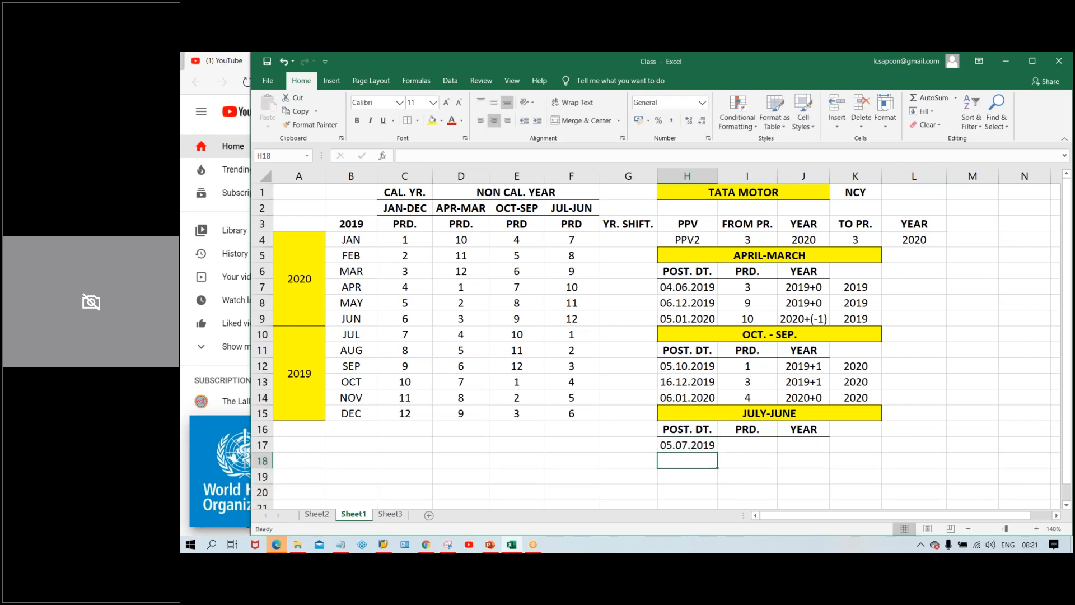
click(318, 381)
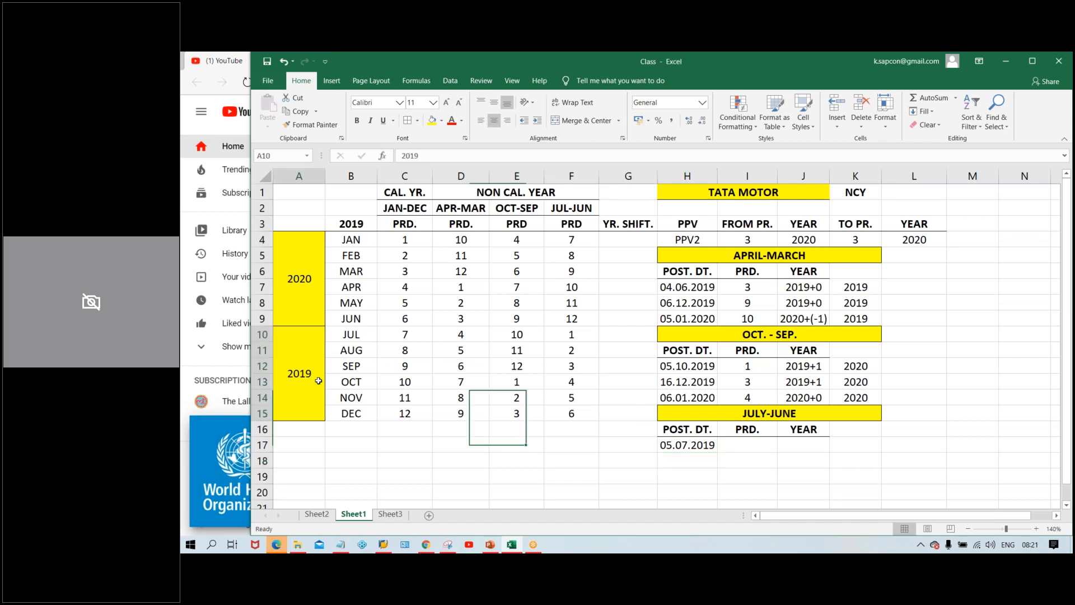
click(685, 447)
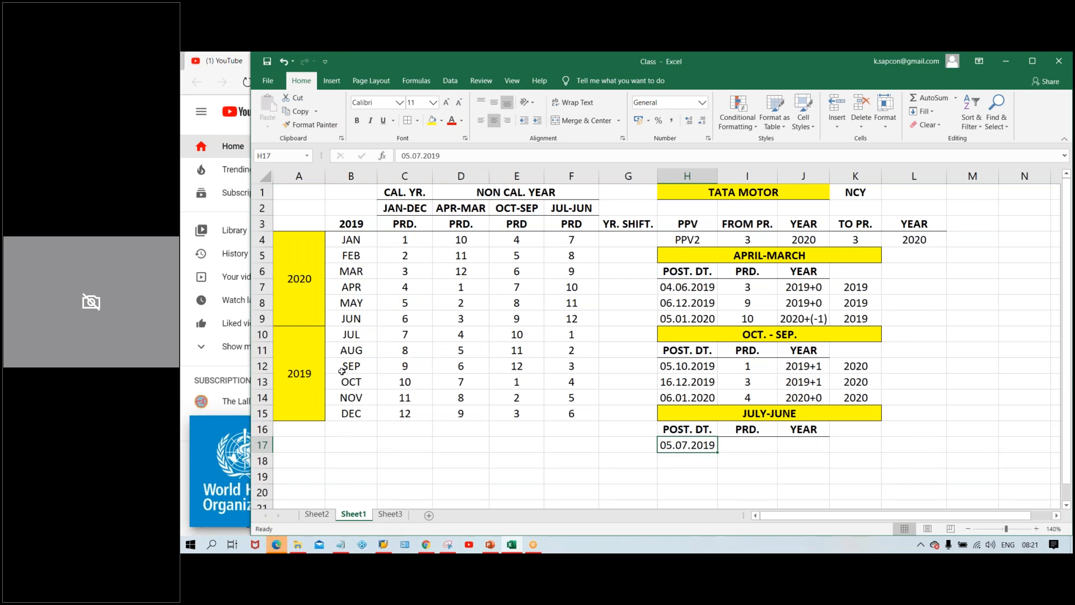
Enter period 1 and year 2019+1 in I17 and J17 for the 05.07.2019 posting date
click(595, 334)
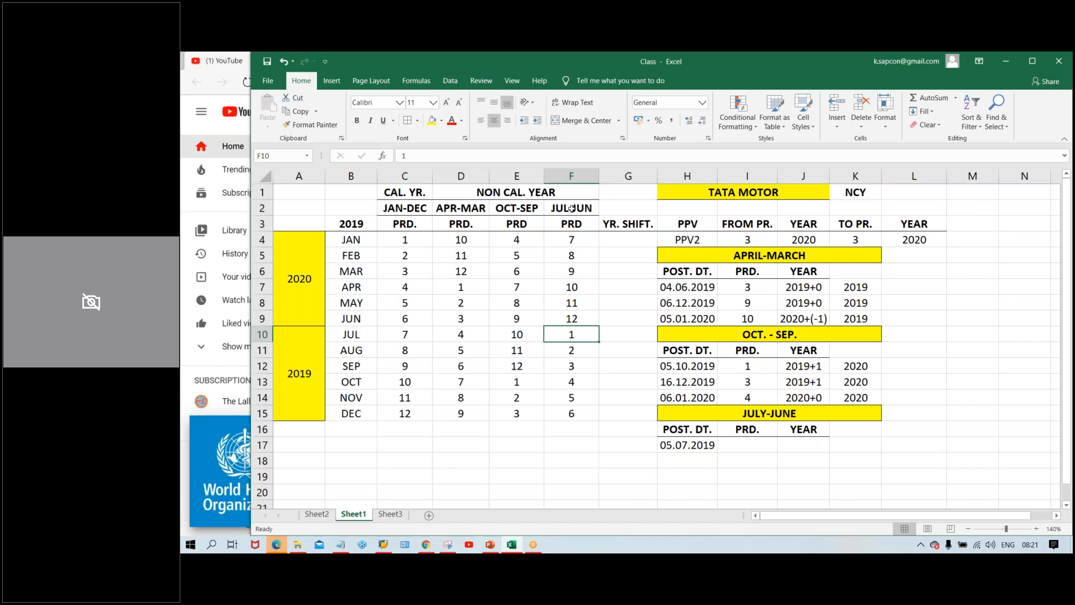
click(751, 444)
text(1)
key(Tab)
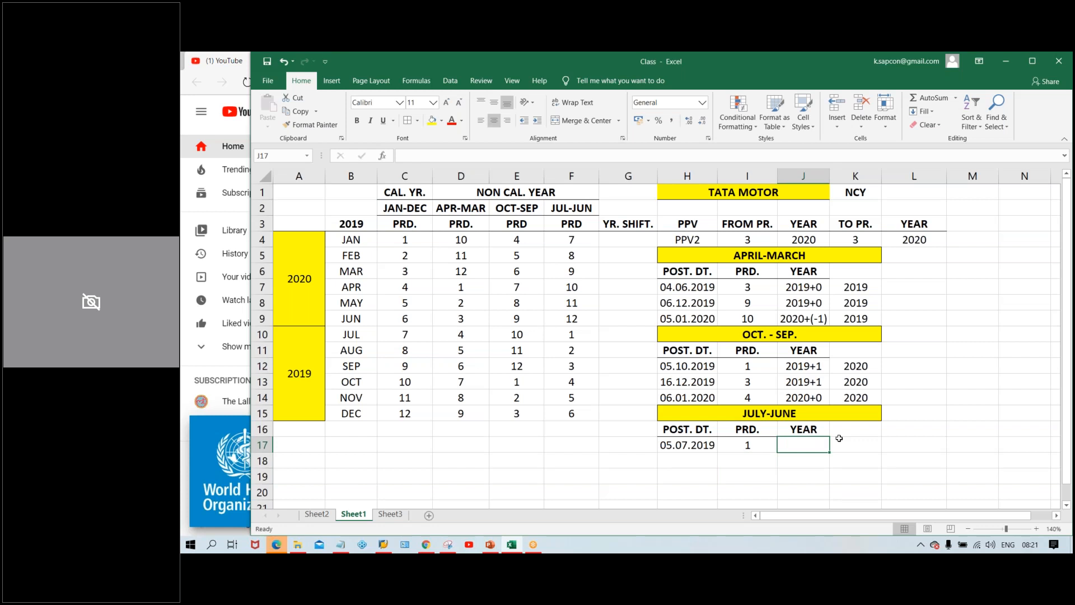
text(201)
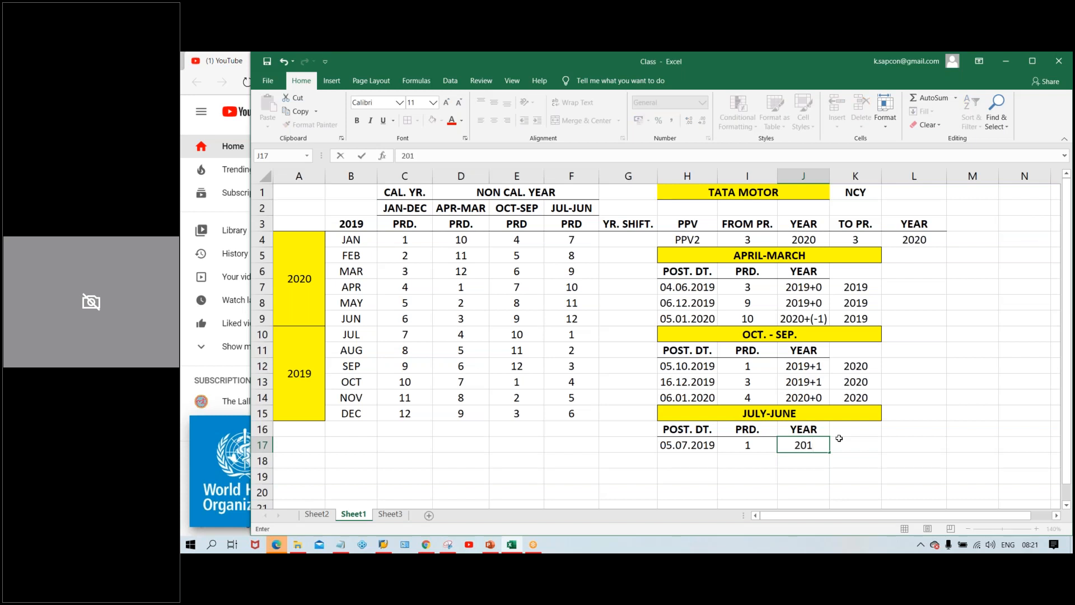
text(9+1)
key(Return)
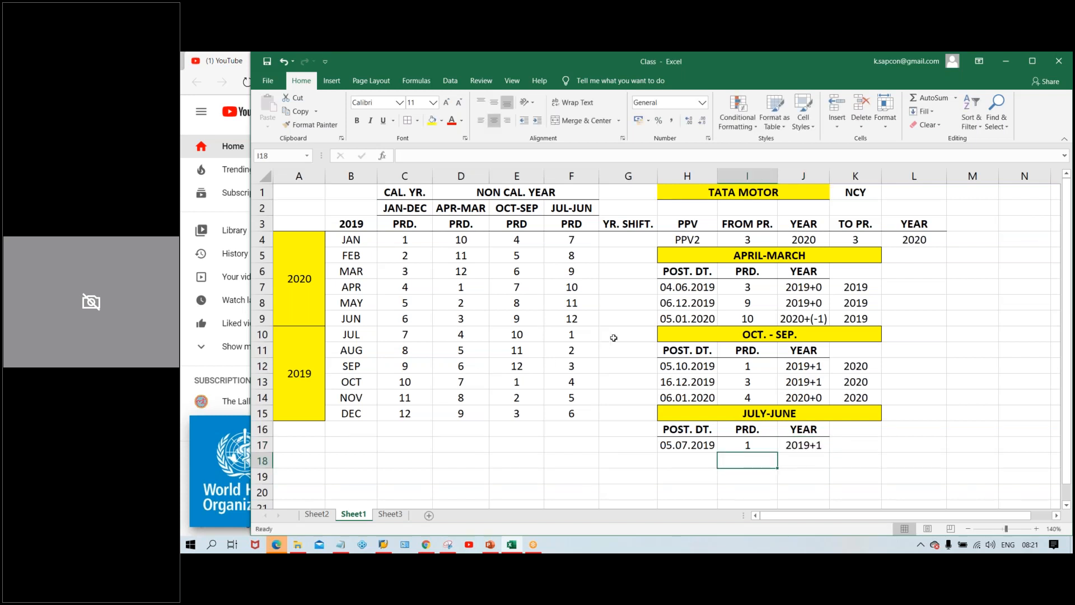
Enter +1 as text in the YR. SHIFT. column for JUL and fill it down through DEC (G10:G15)
click(640, 337)
text(+1)
key(Return)
click(639, 336)
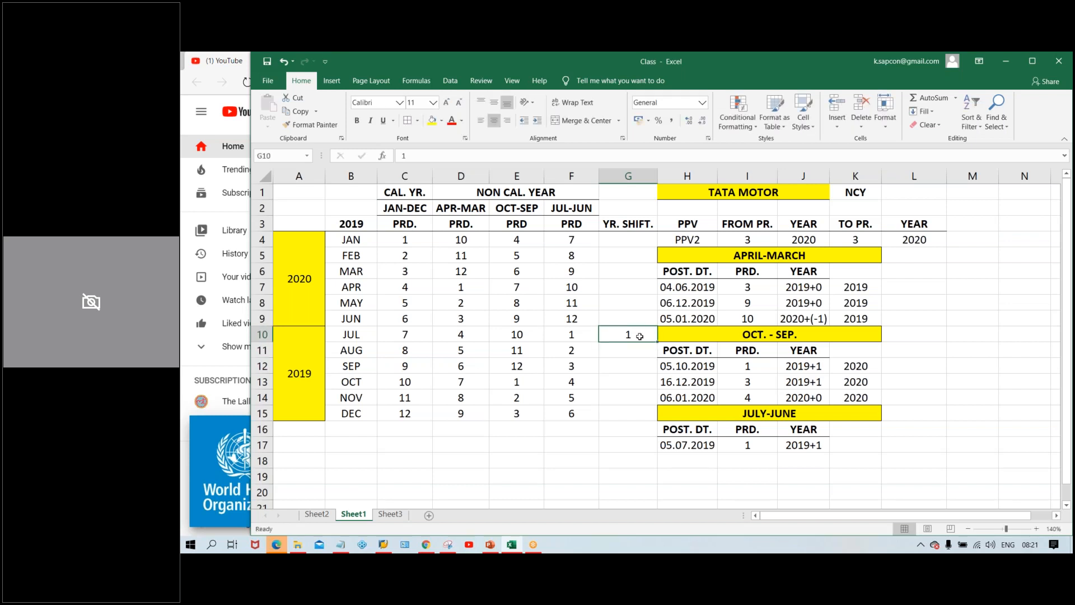
text('+1)
key(Return)
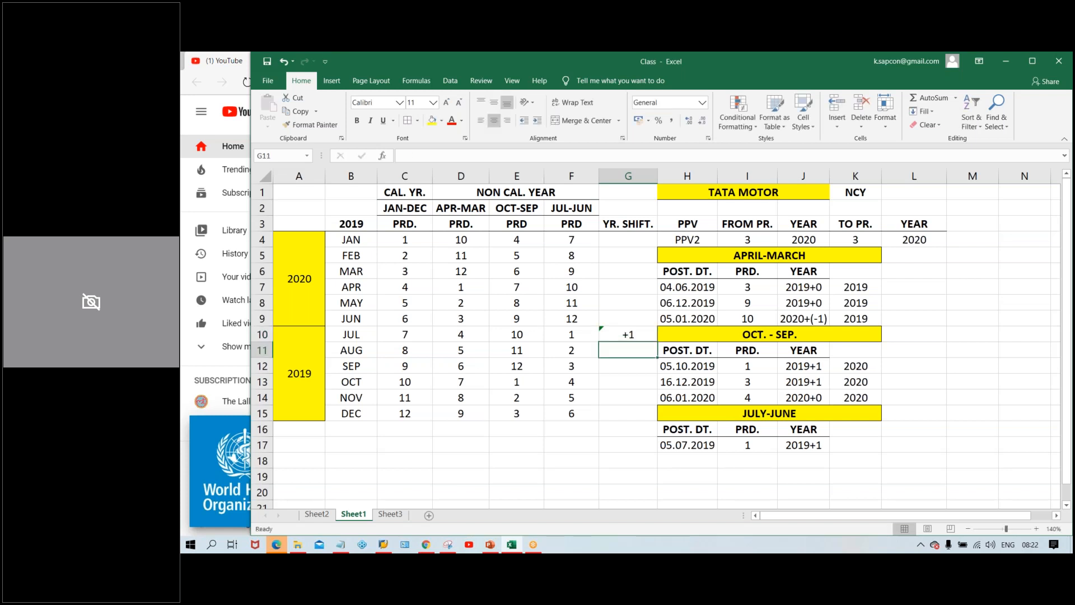
drag(624, 336, 641, 406)
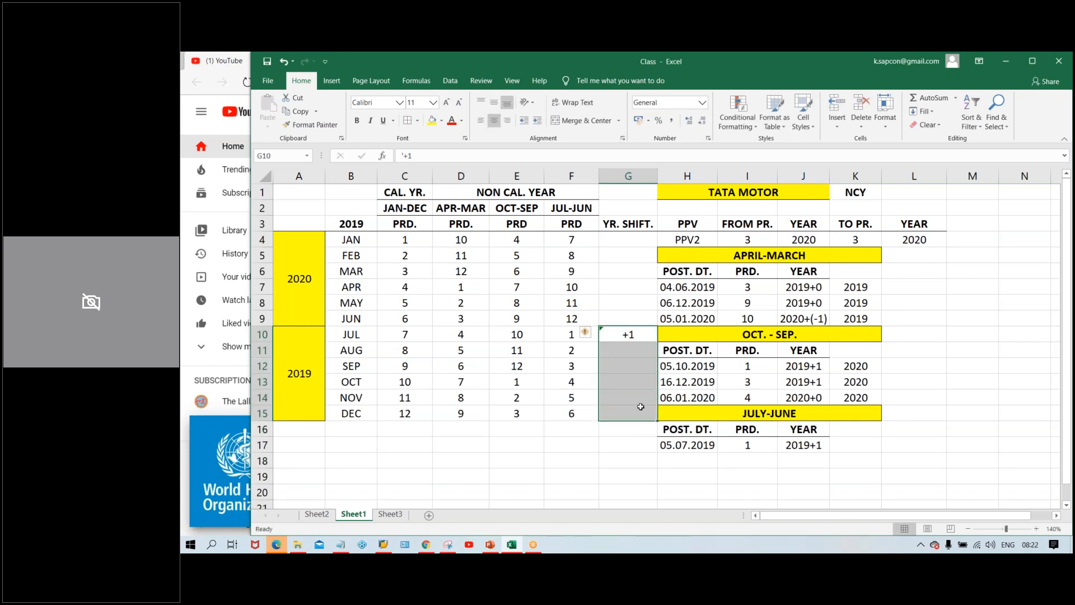
key(ctrl+d)
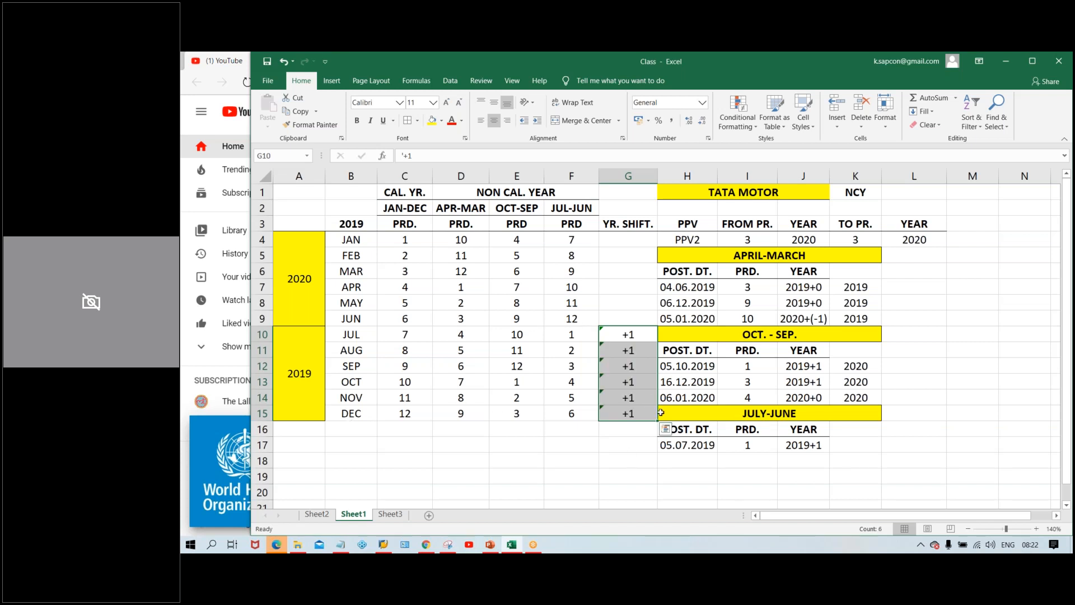
Add a second JULY-JUNE example in row 18 with posting date 16.12.2019, period 6 and year 2019+1
click(704, 459)
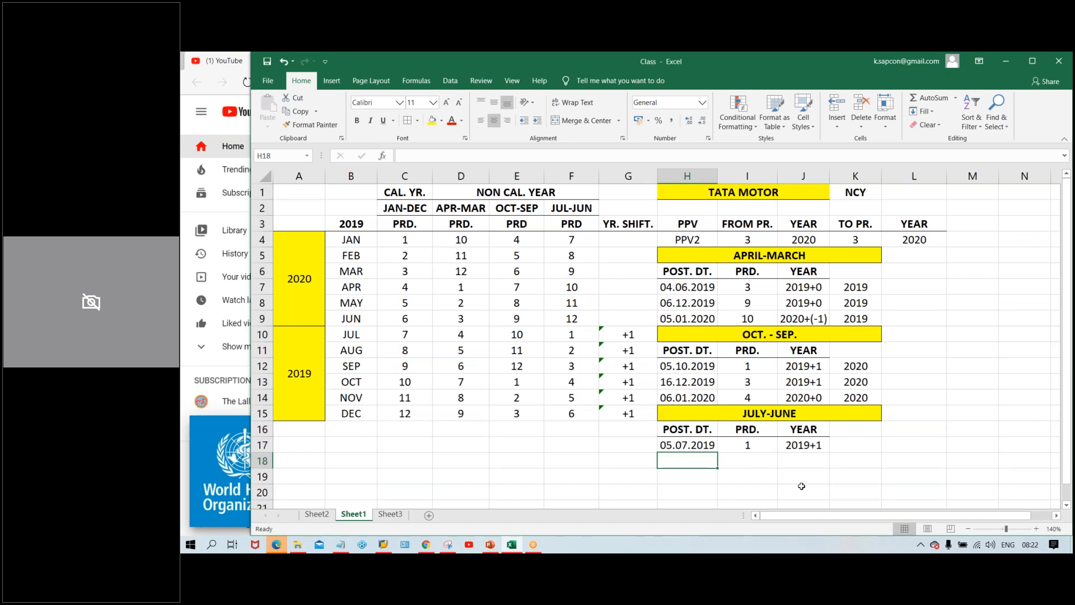
text(16.12.20)
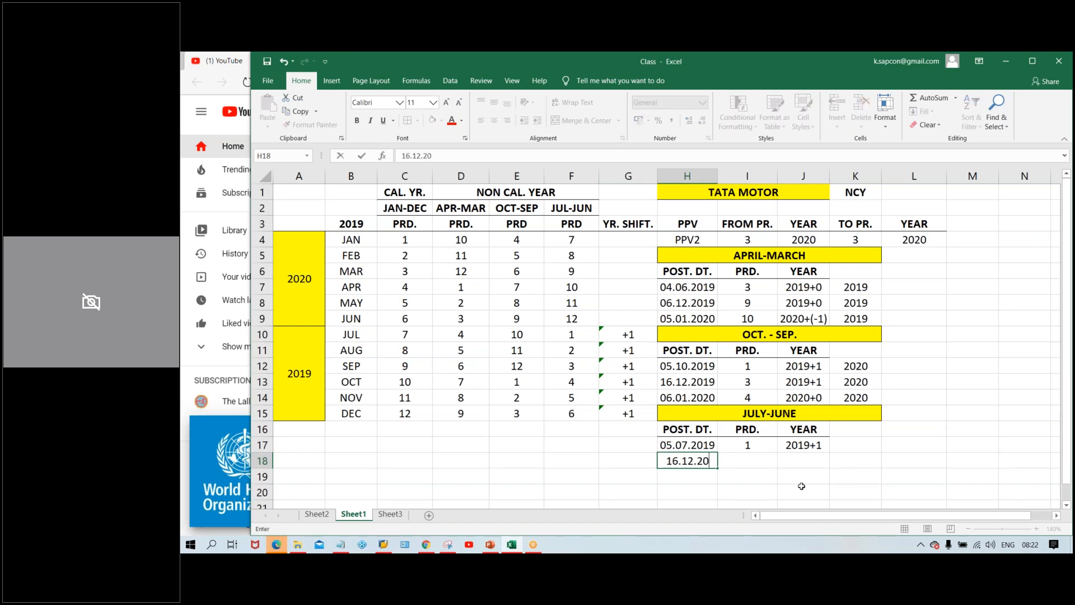
text(19)
key(Tab)
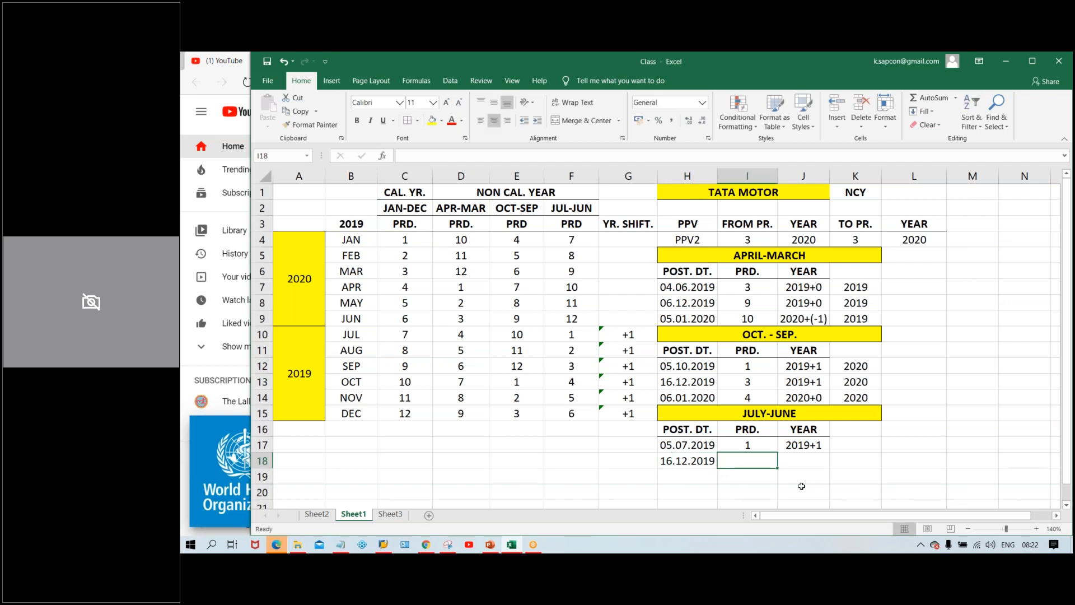
text(6)
key(Tab)
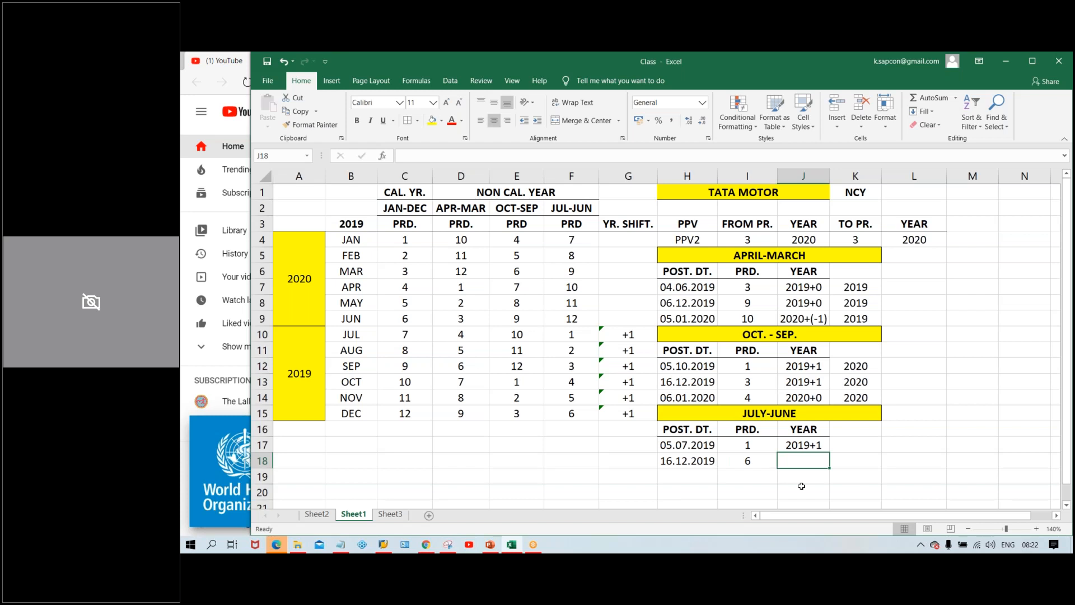
key(ctrl+d)
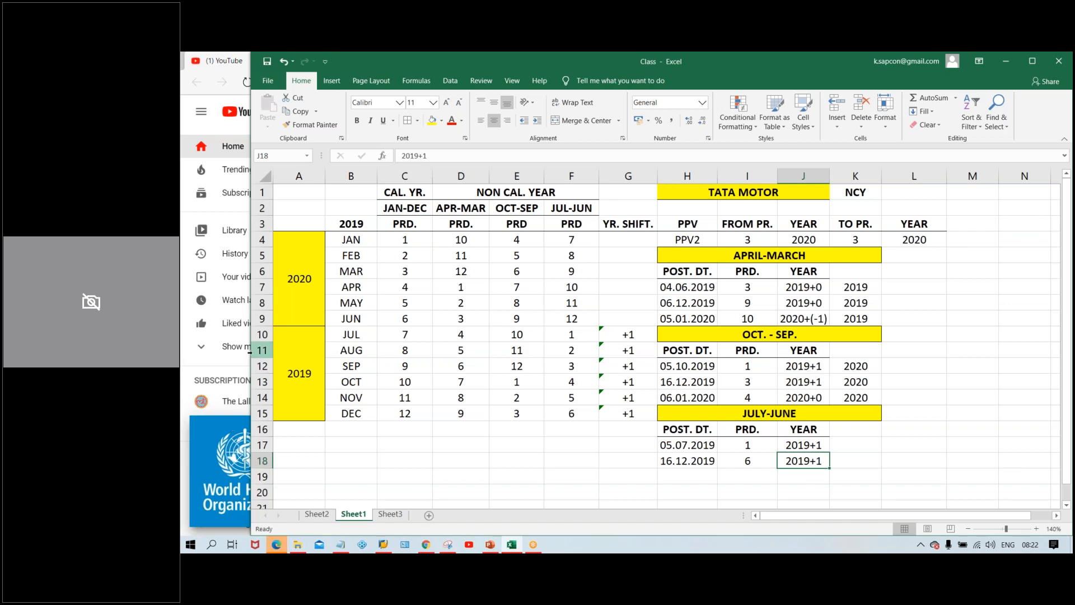
Enter the resulting fiscal year 2020 in K17 and K18 for both JULY-JUNE examples
click(282, 370)
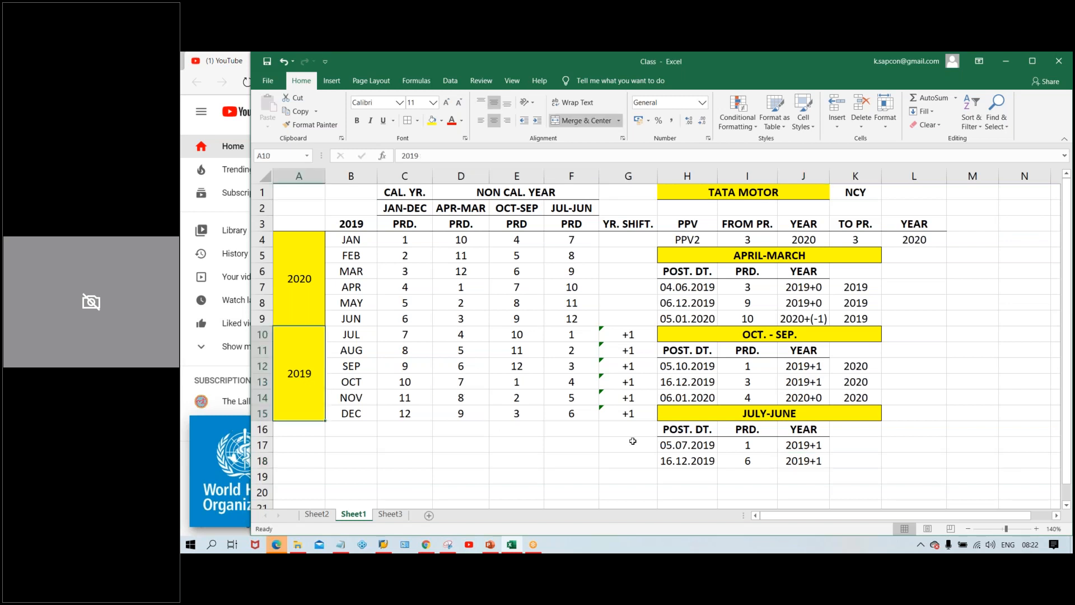
click(856, 460)
click(859, 435)
click(851, 444)
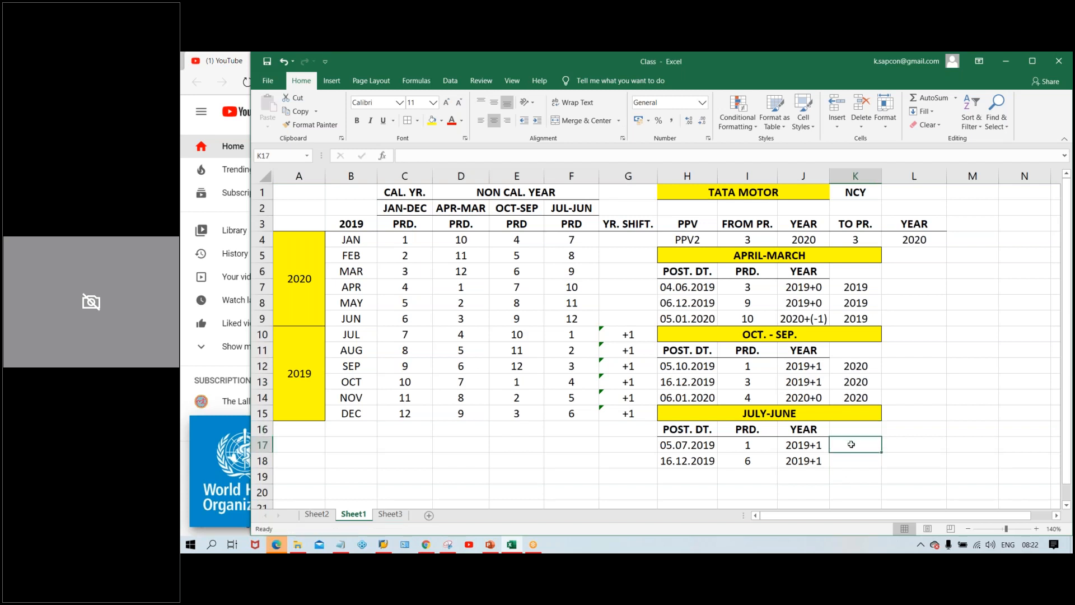
text(2020)
key(Return)
text(2020)
key(Return)
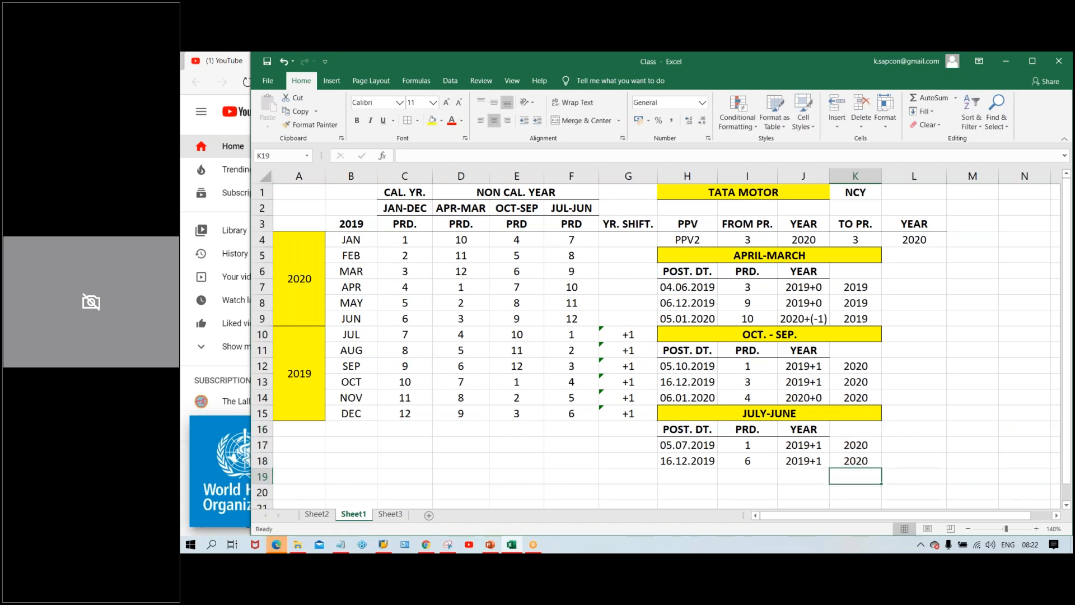
Change the PPV2 row of the TATA MOTOR table to FROM PR. 9 and TO PR. 6
click(748, 235)
text(9)
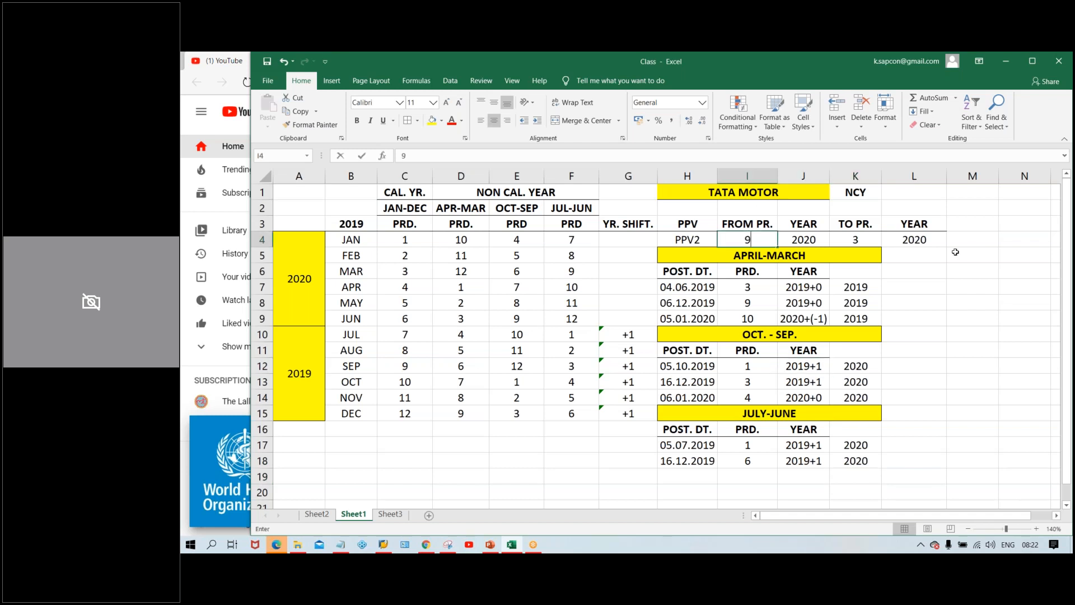
key(Tab)
key(Tab)
text(6)
key(Return)
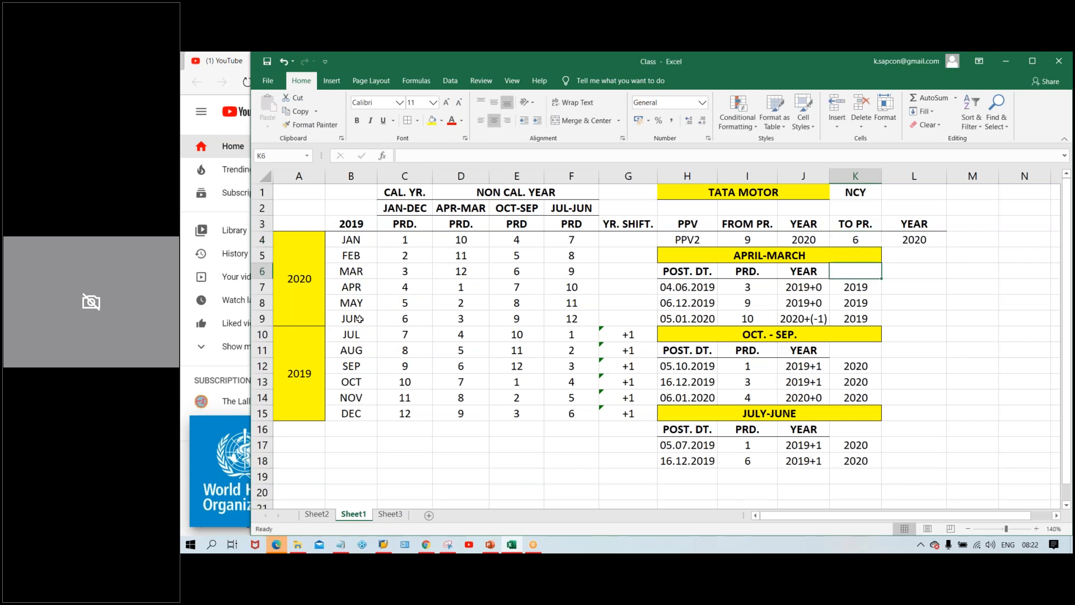
click(353, 241)
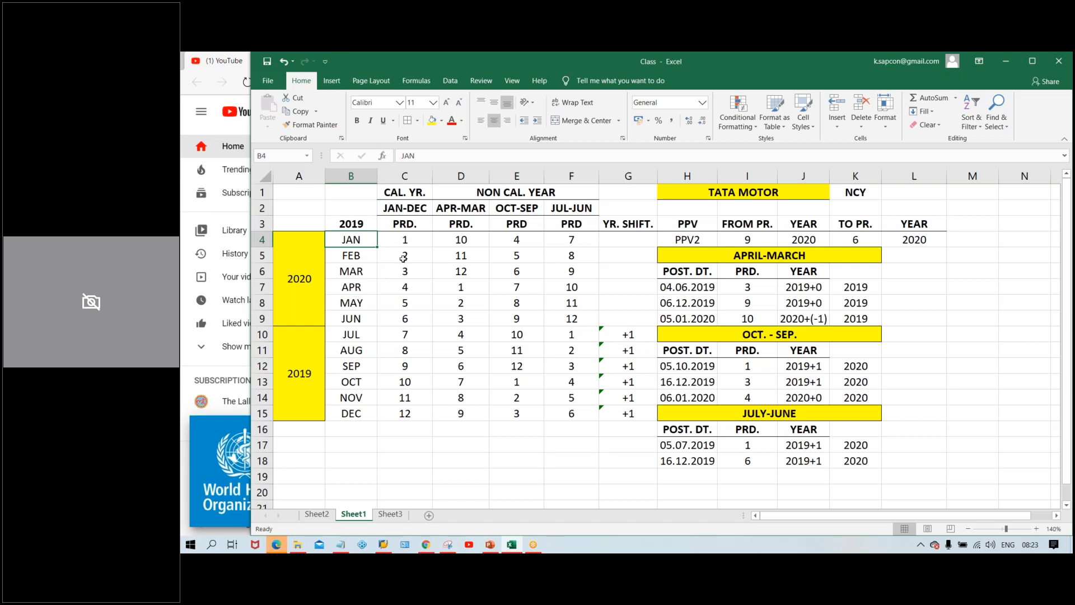
Add a third JULY-JUNE example in row 19 with posting date 15.03.2020, period 9, year 2020+0 and fiscal year 2020
click(677, 479)
text(15)
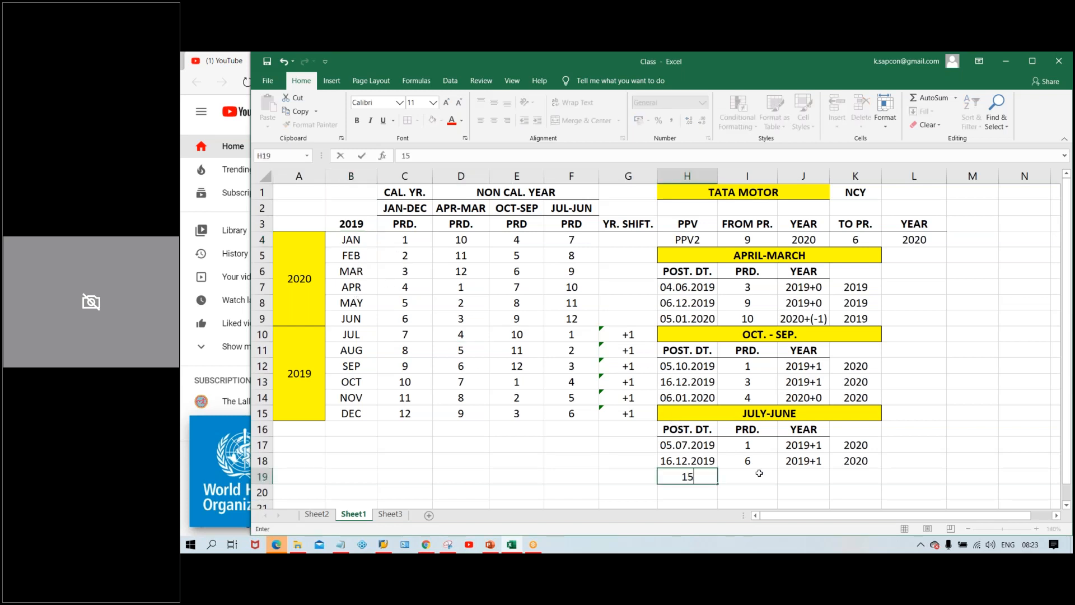
text(.03.2020)
click(759, 473)
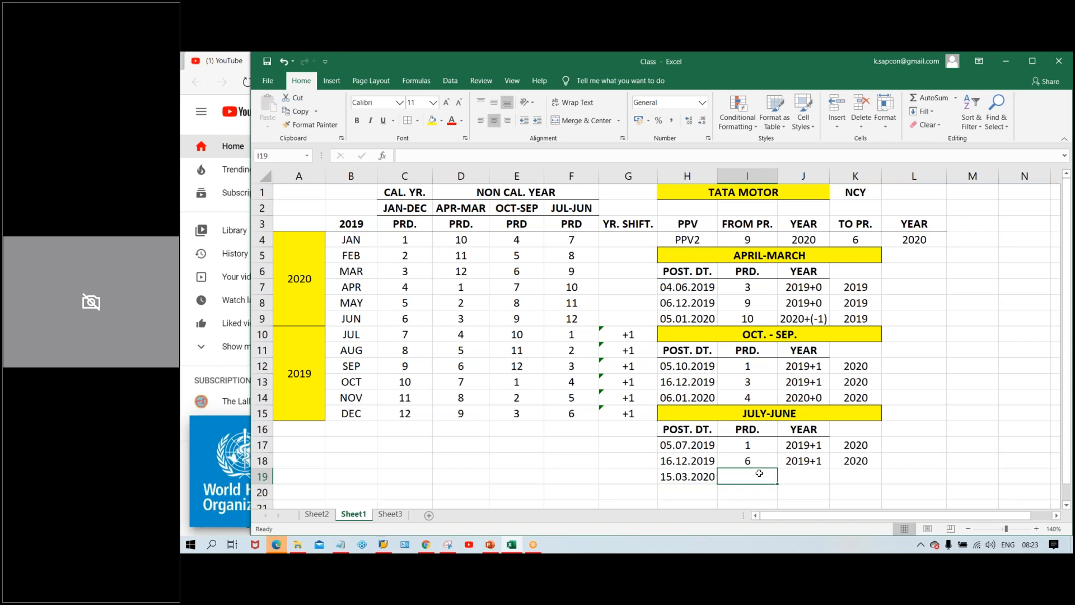
text(9)
key(Tab)
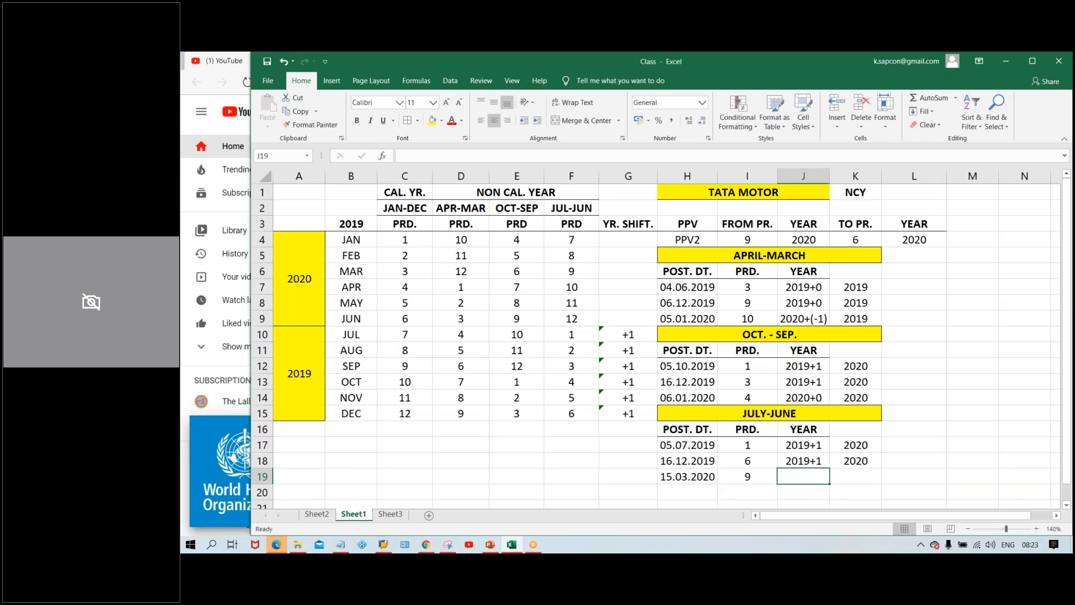
text(2020)
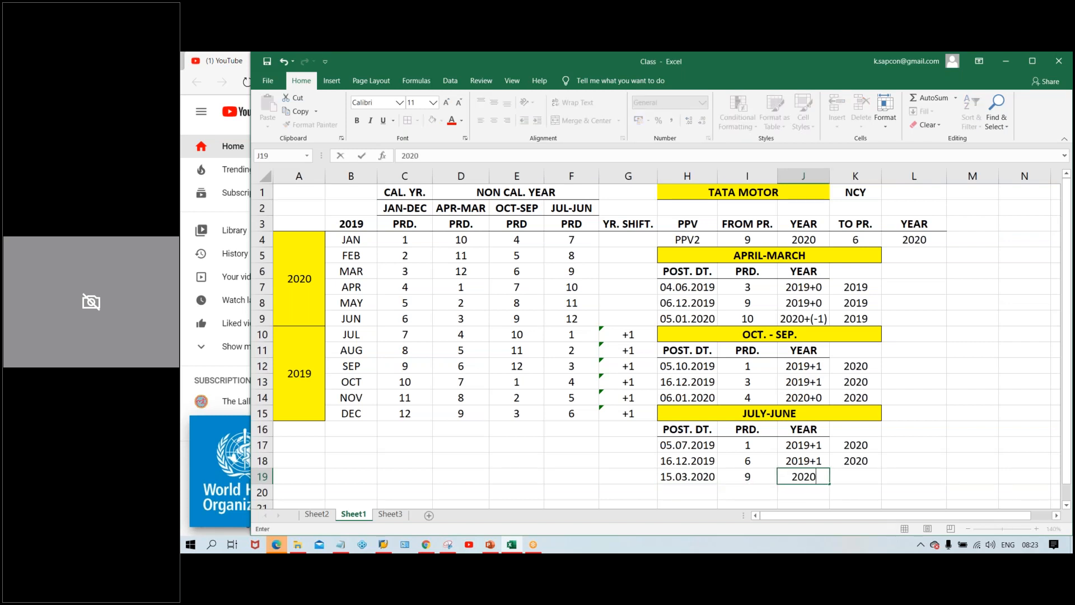
text(+0)
key(Tab)
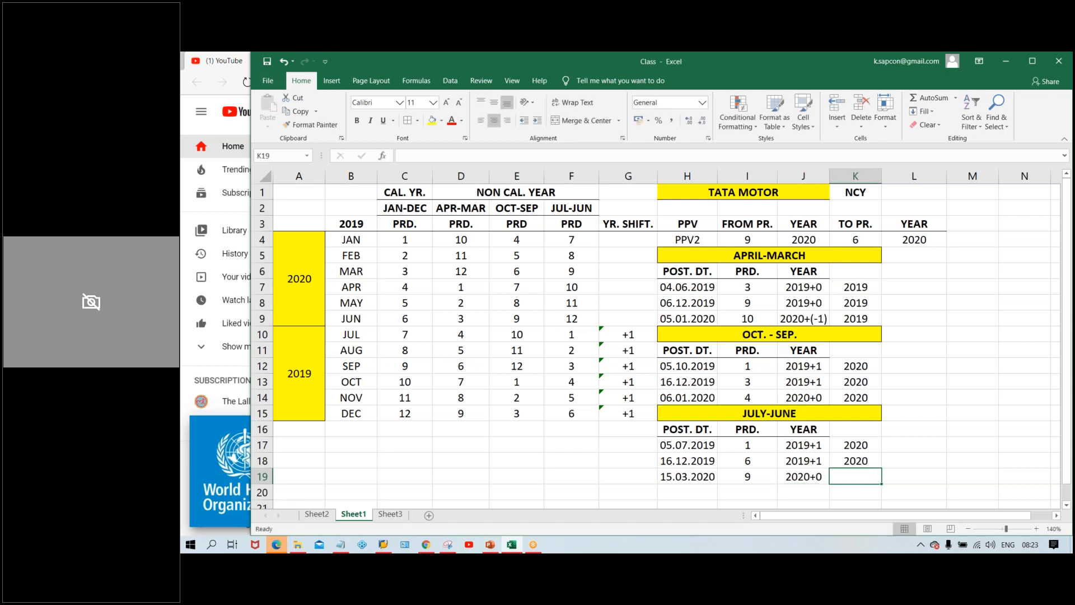
text(2020)
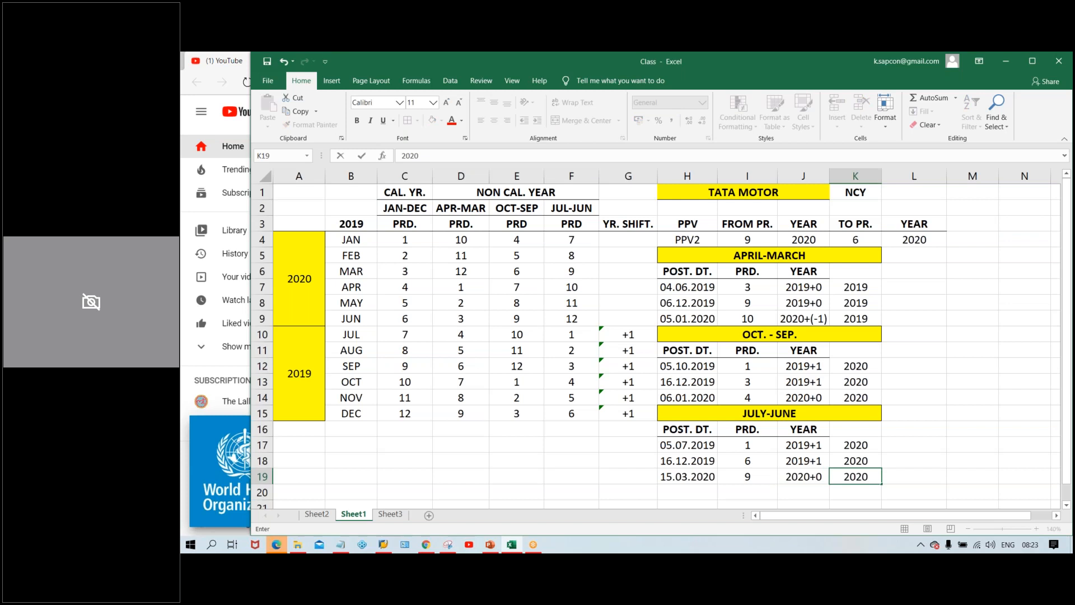
Enter 0 in the YR. SHIFT. column for JAN and fill it down through JUN (G4:G9)
click(609, 236)
text(0)
key(Return)
drag(609, 240, 609, 317)
key(ctrl+d)
click(580, 441)
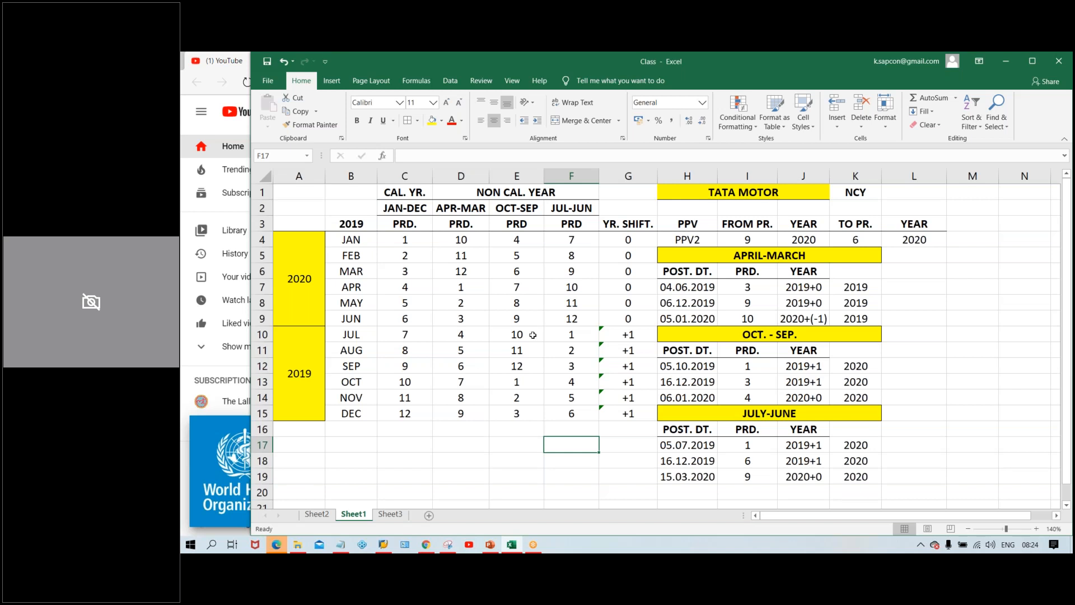
Compare the JAN to JUN and JUL to DEC month blocks under the 2019 header with the fiscal year columns
click(517, 206)
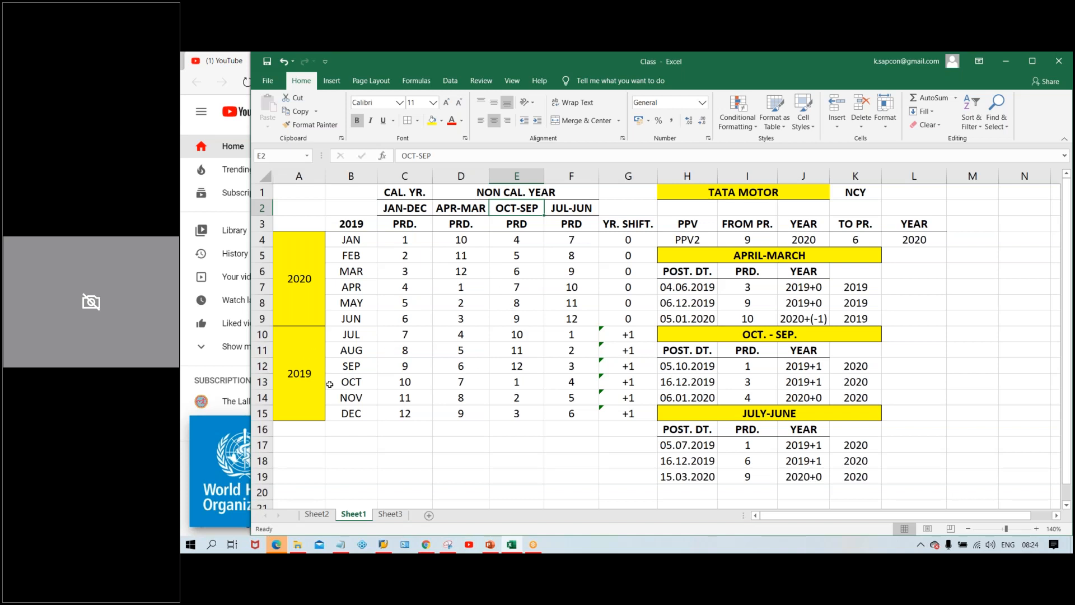
drag(350, 239, 350, 412)
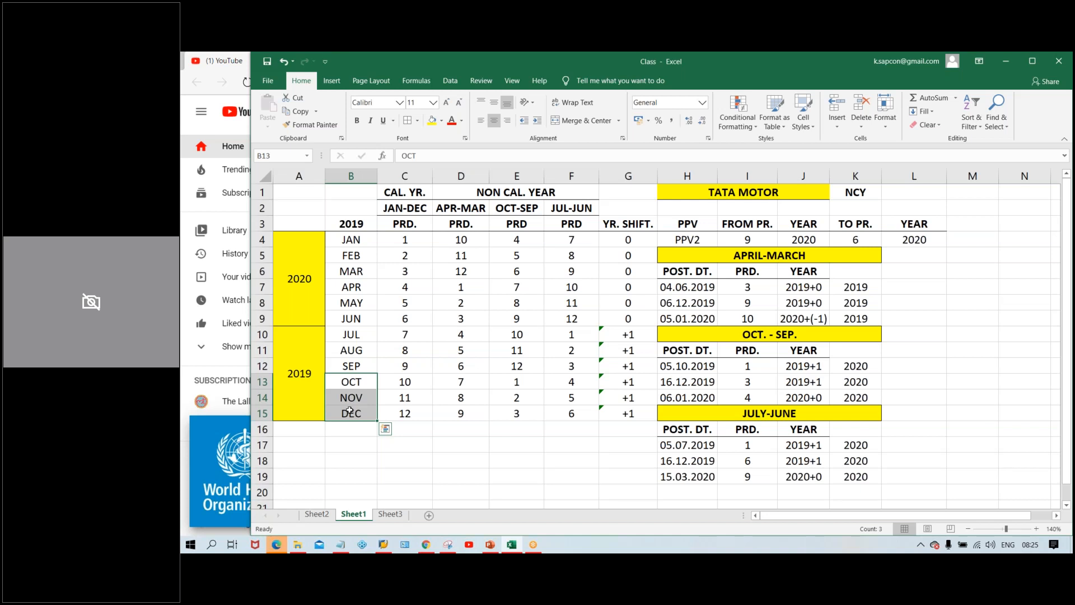
click(363, 338)
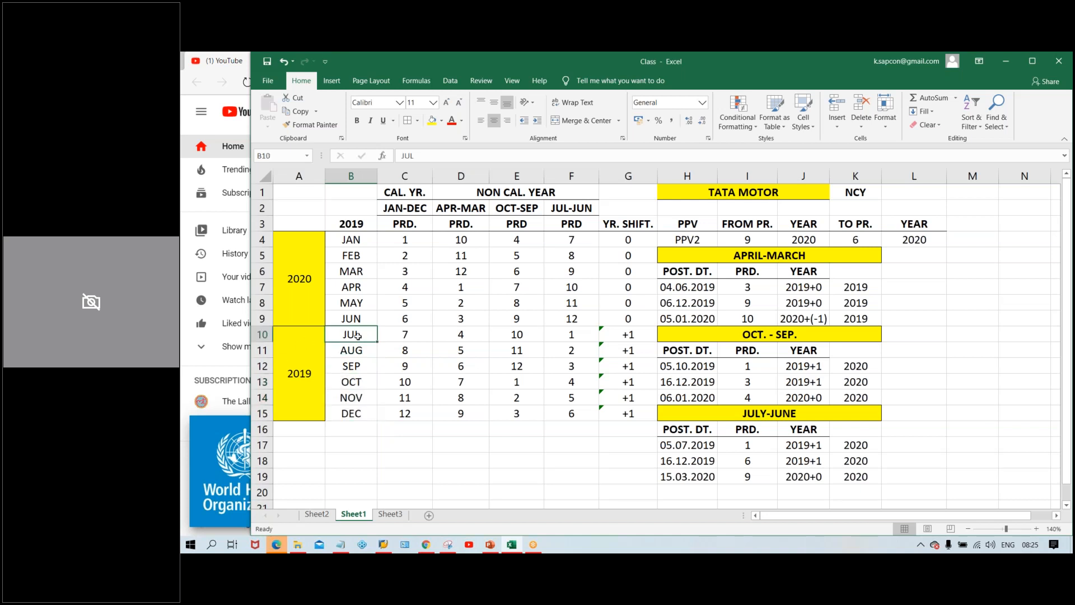
drag(362, 338, 347, 414)
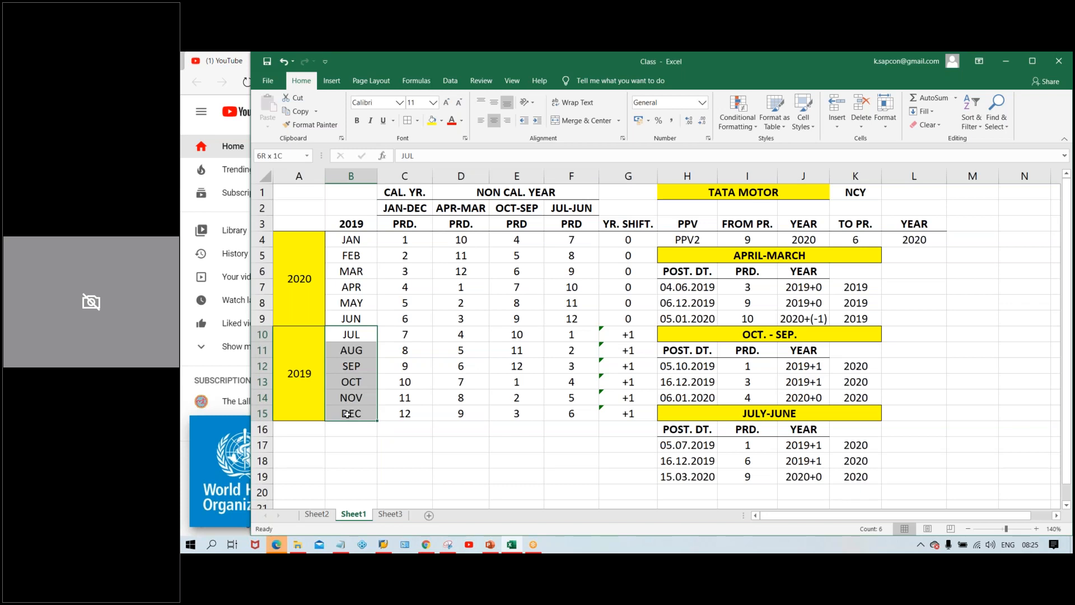
click(343, 224)
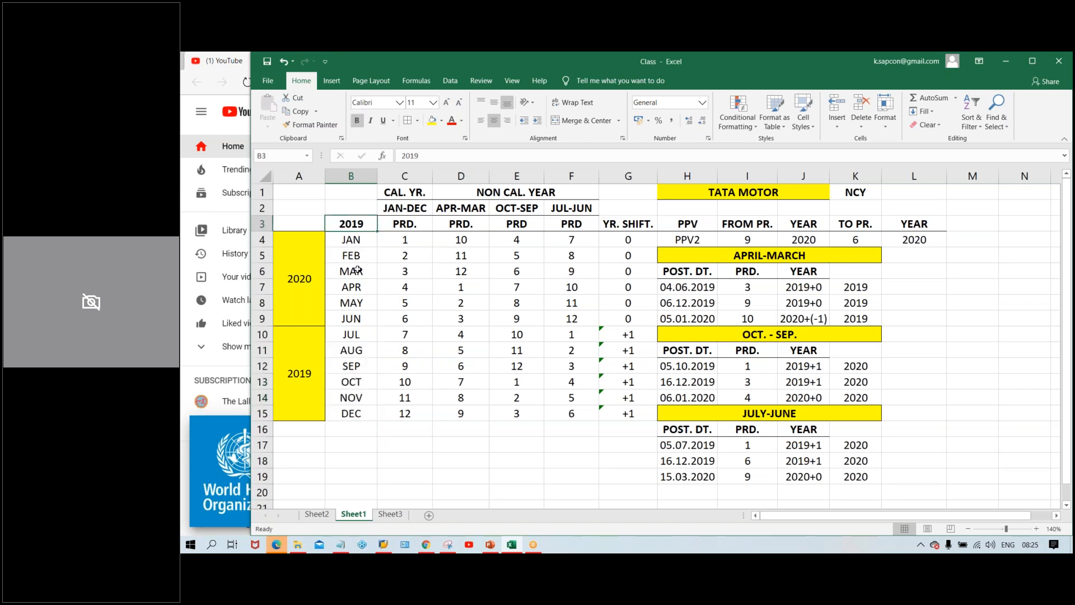
click(365, 336)
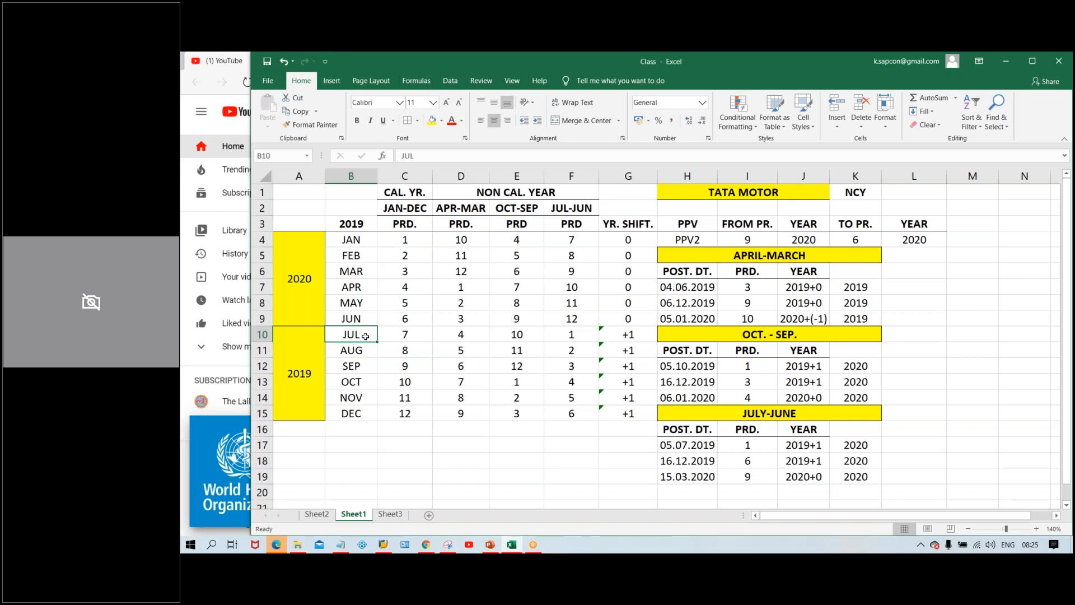
drag(347, 241, 364, 314)
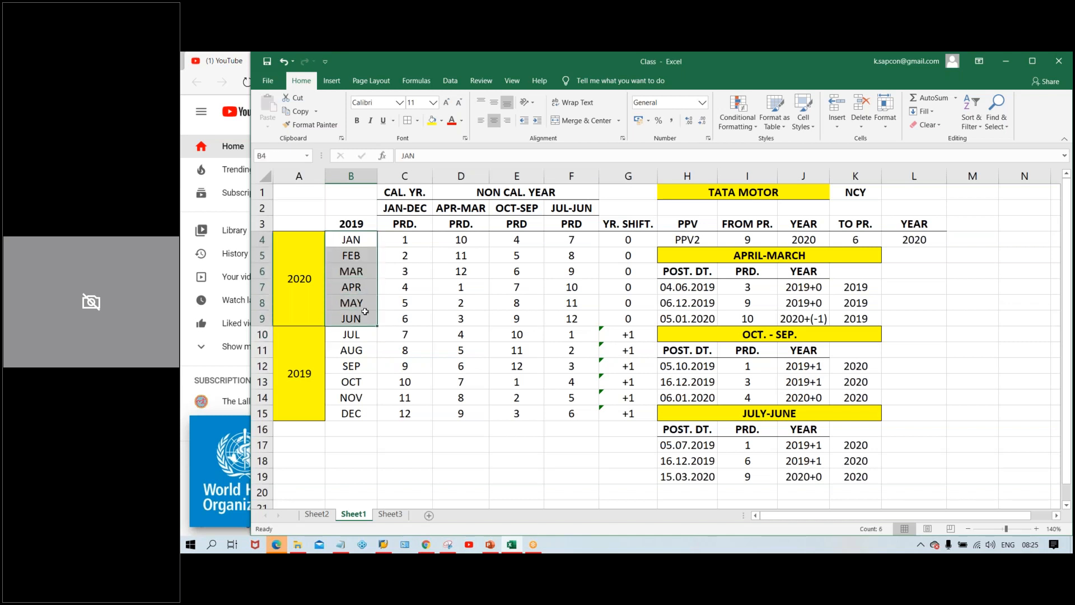
click(353, 218)
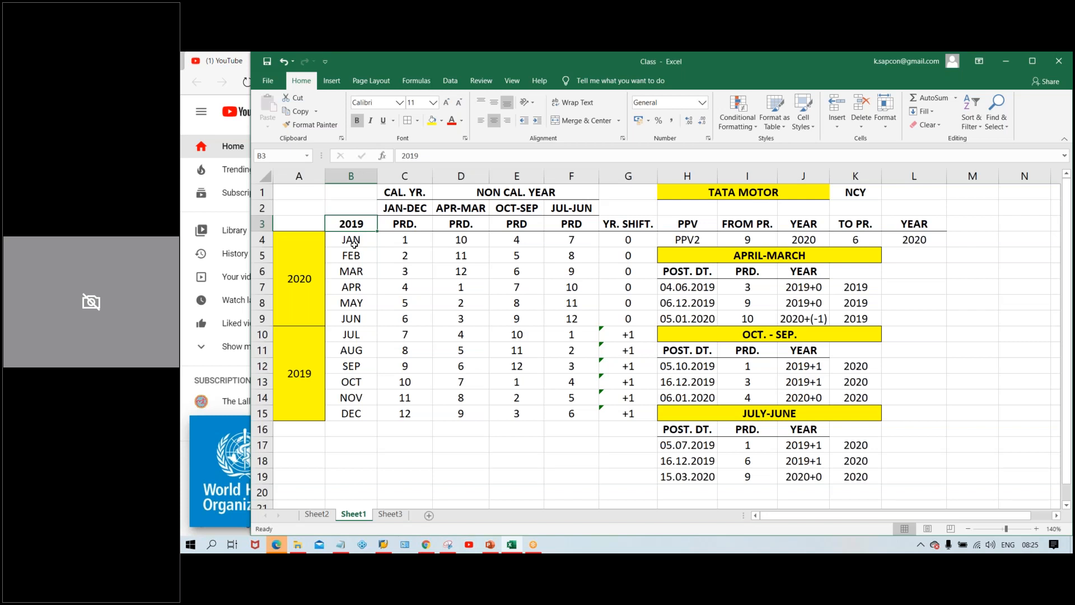
drag(343, 247, 340, 335)
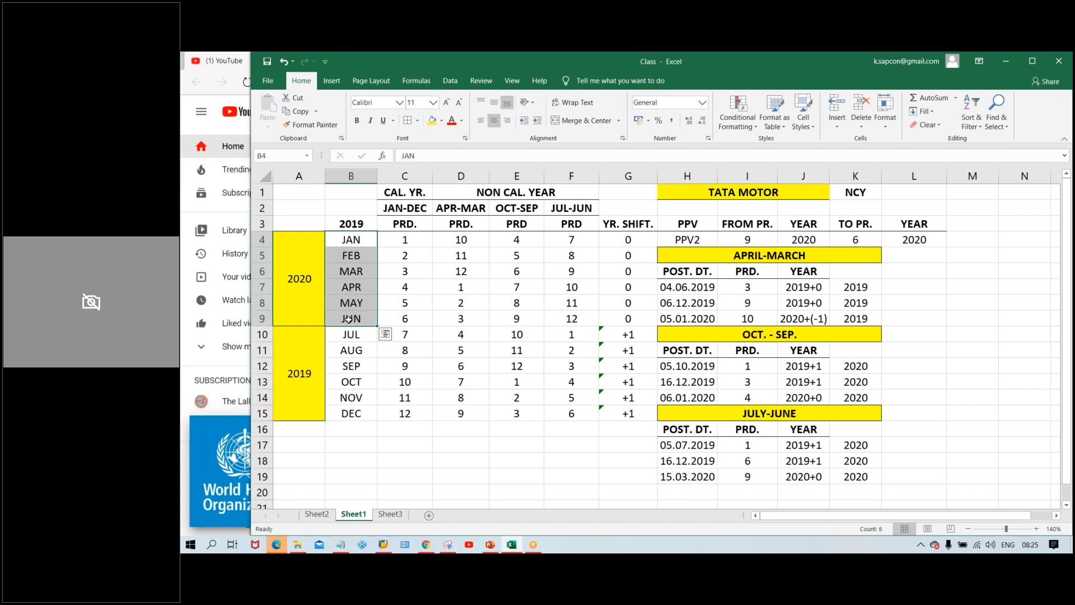
Examine how the months JUL to DEC line up with the merged 2019 year label in column A
click(340, 335)
click(308, 343)
click(357, 334)
click(314, 336)
click(351, 334)
click(314, 335)
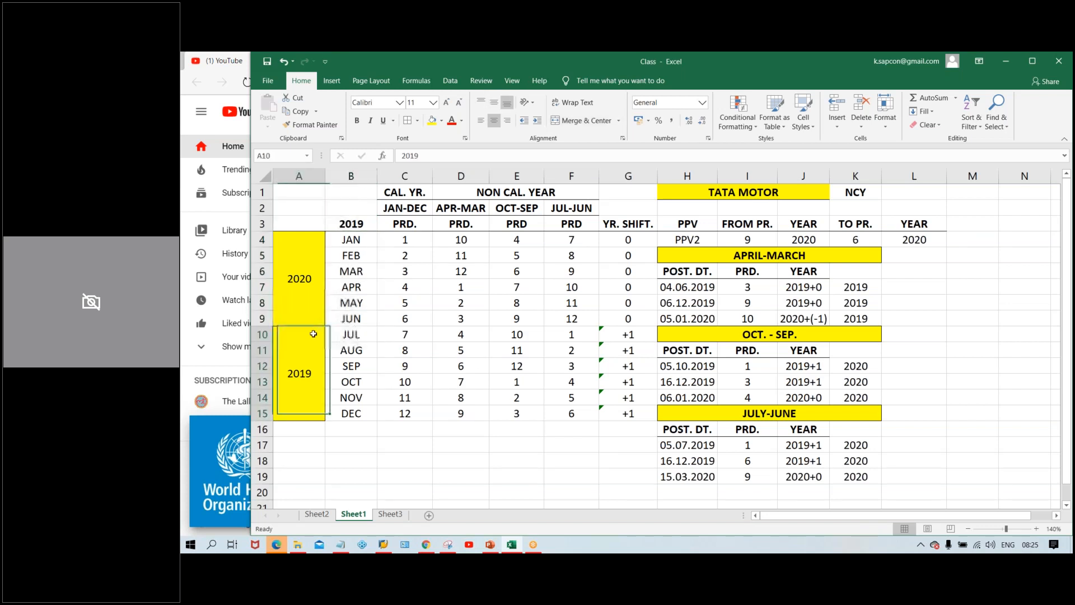
click(355, 334)
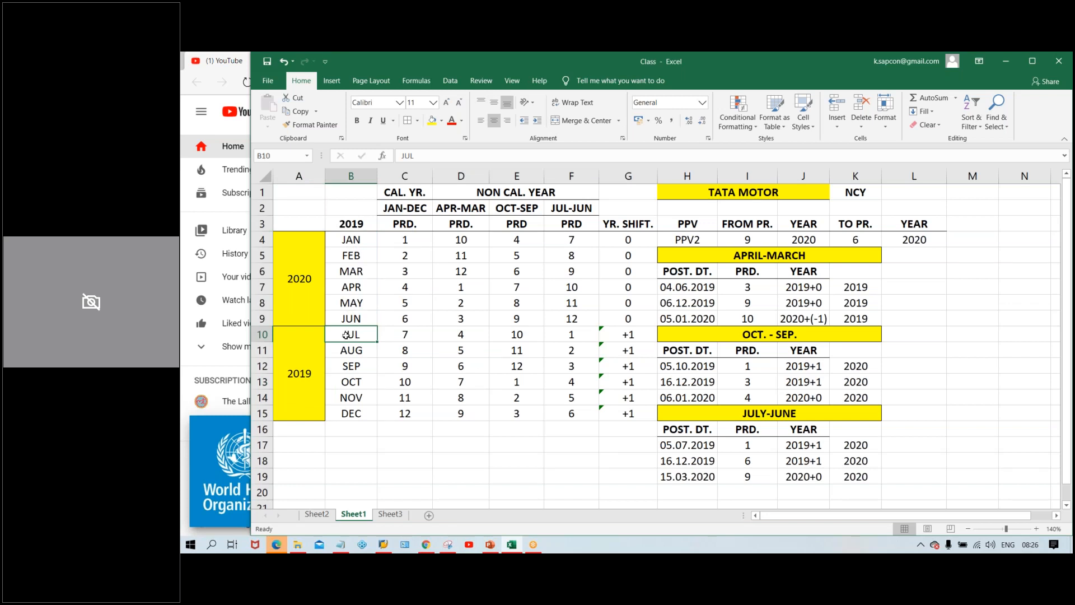
click(300, 348)
click(357, 332)
drag(357, 334, 356, 414)
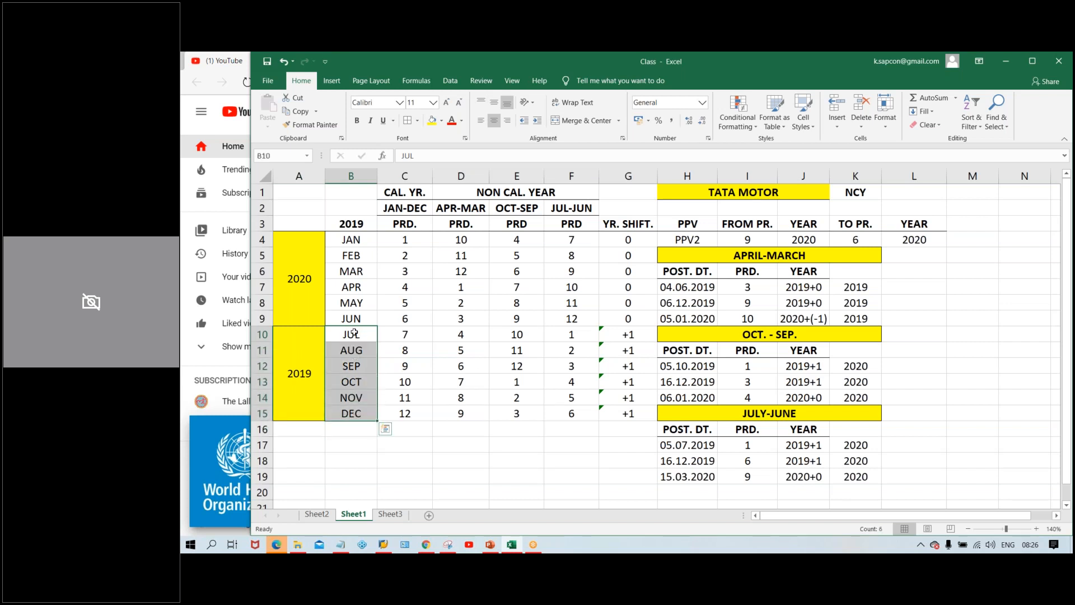
click(354, 332)
click(354, 415)
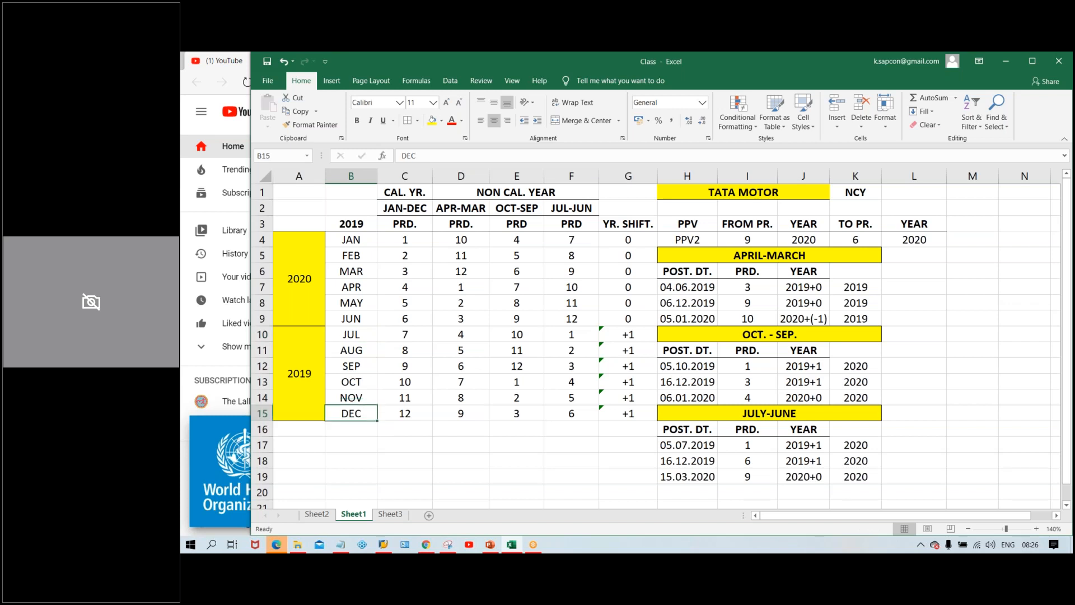
Go through the months JAN to JUN one by one and compare them with the JUL to DEC block
click(350, 241)
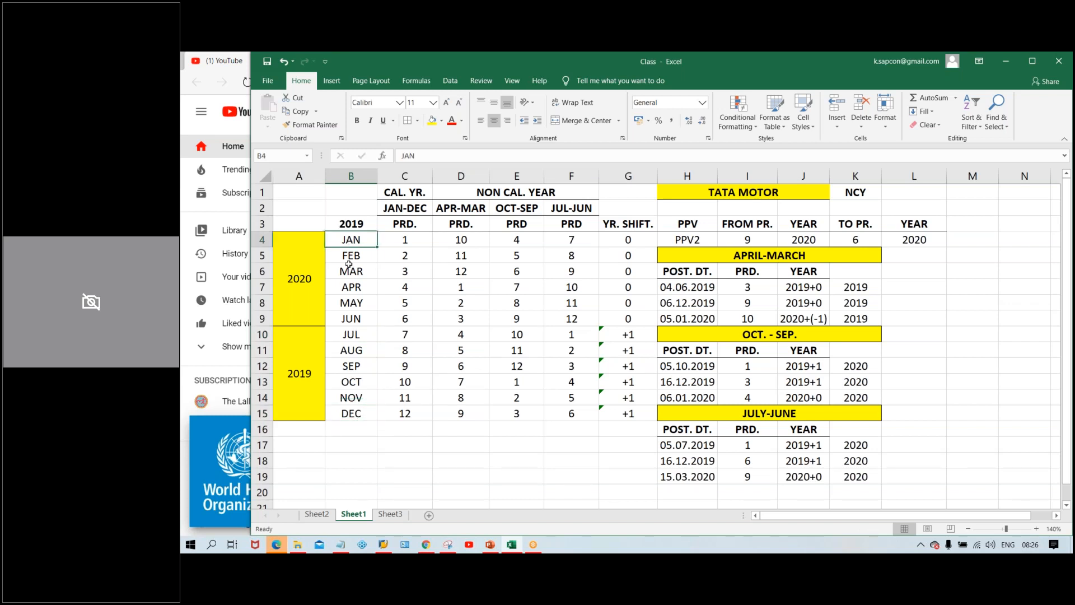
click(352, 257)
click(351, 273)
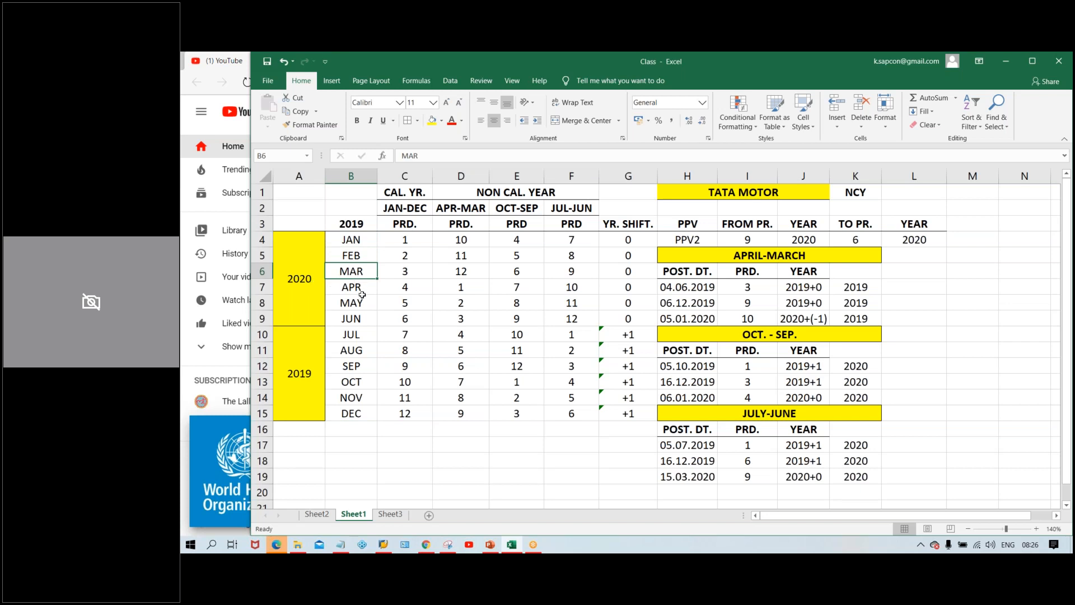
click(359, 297)
click(359, 306)
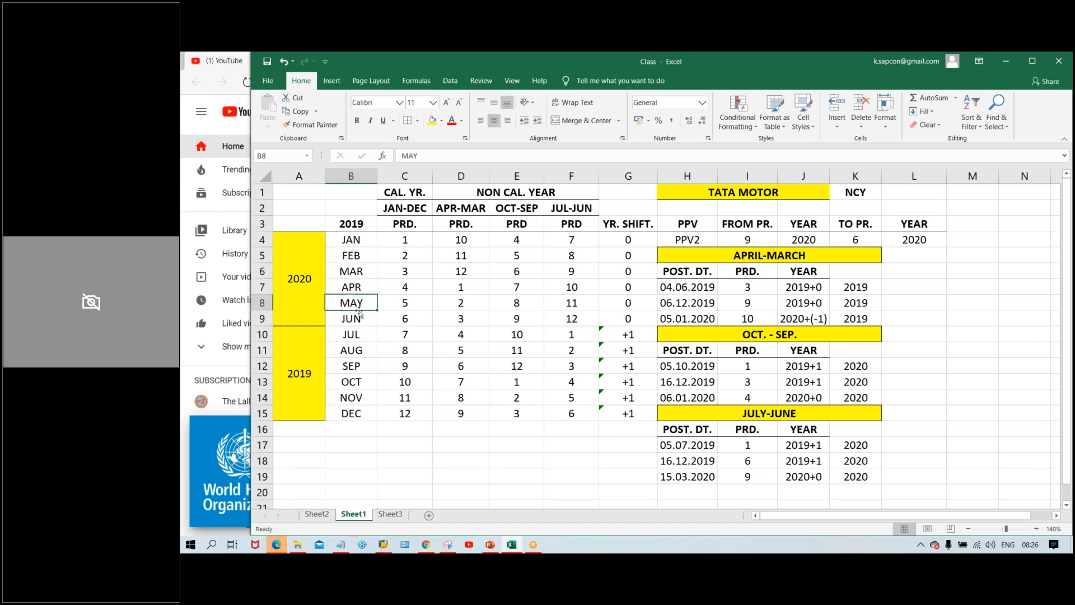
click(359, 315)
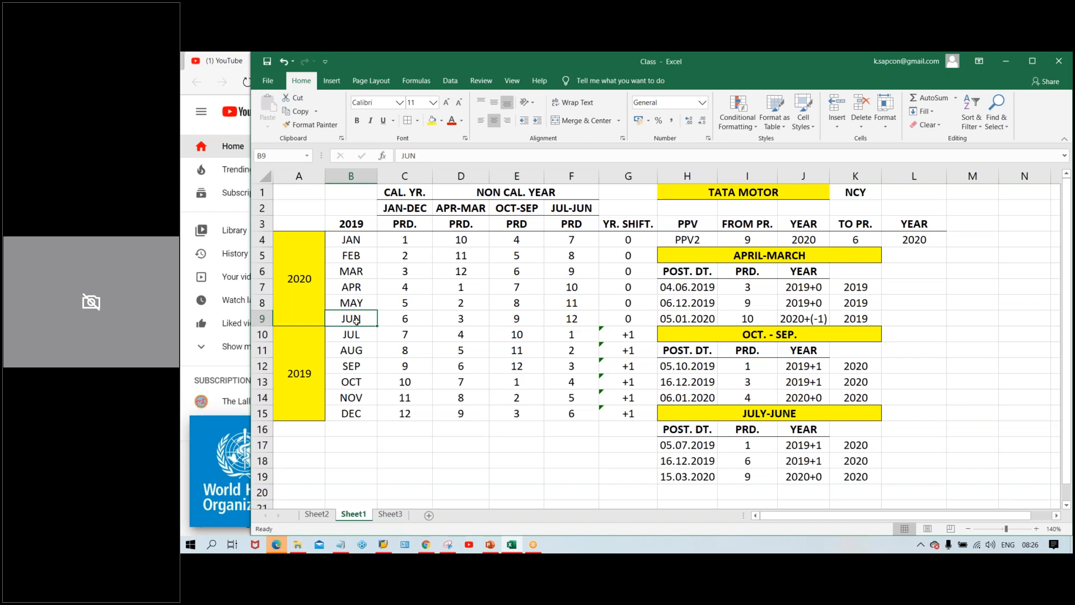
drag(351, 334, 365, 431)
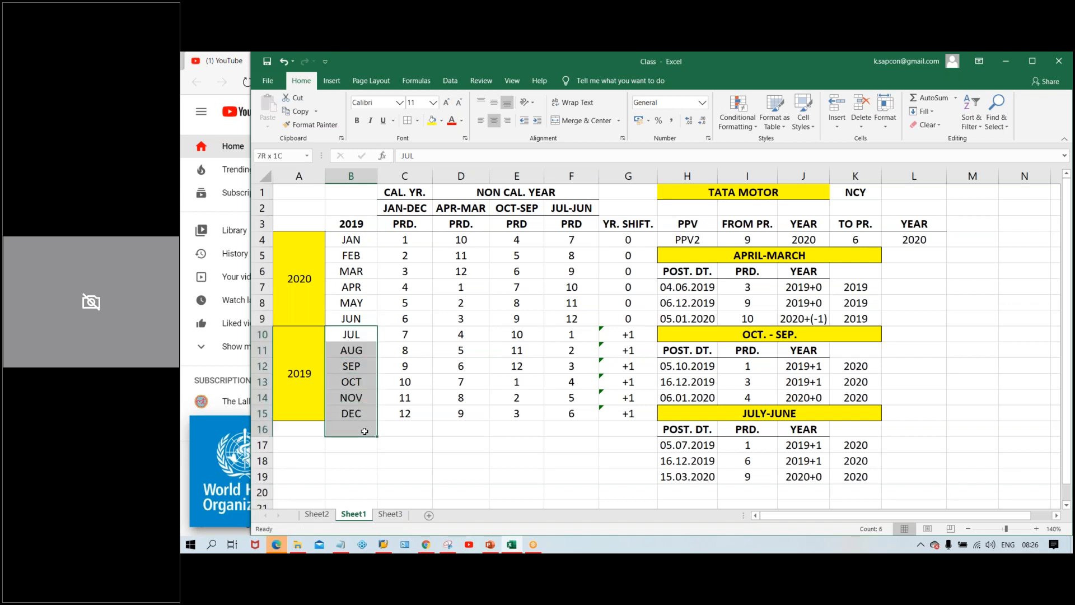
click(346, 317)
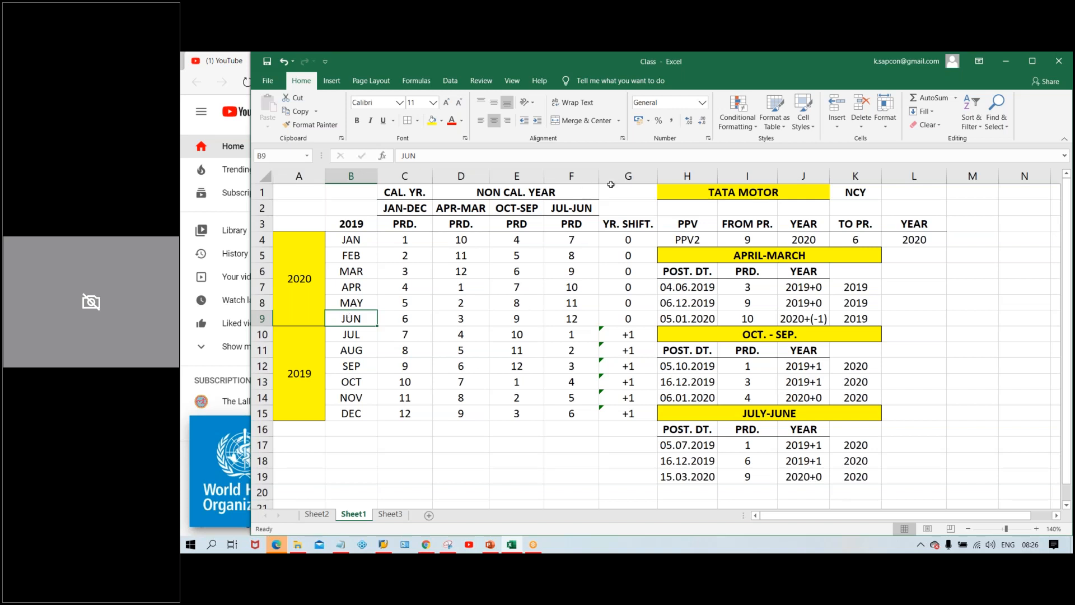
click(880, 72)
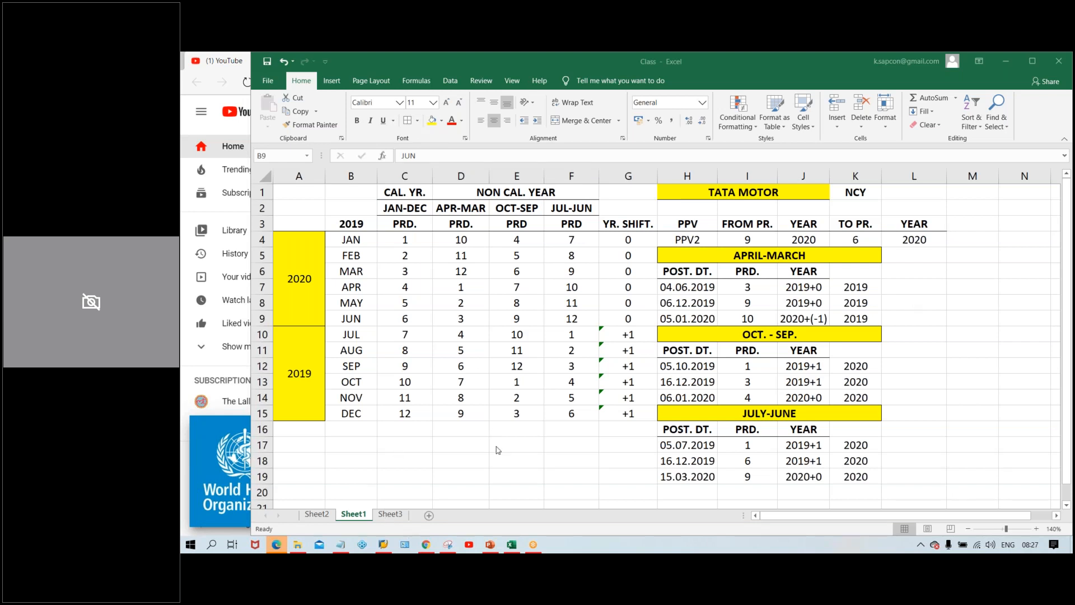
Clear the JUL to DEC year shifts and fill G10:G15 with 0 instead
click(623, 334)
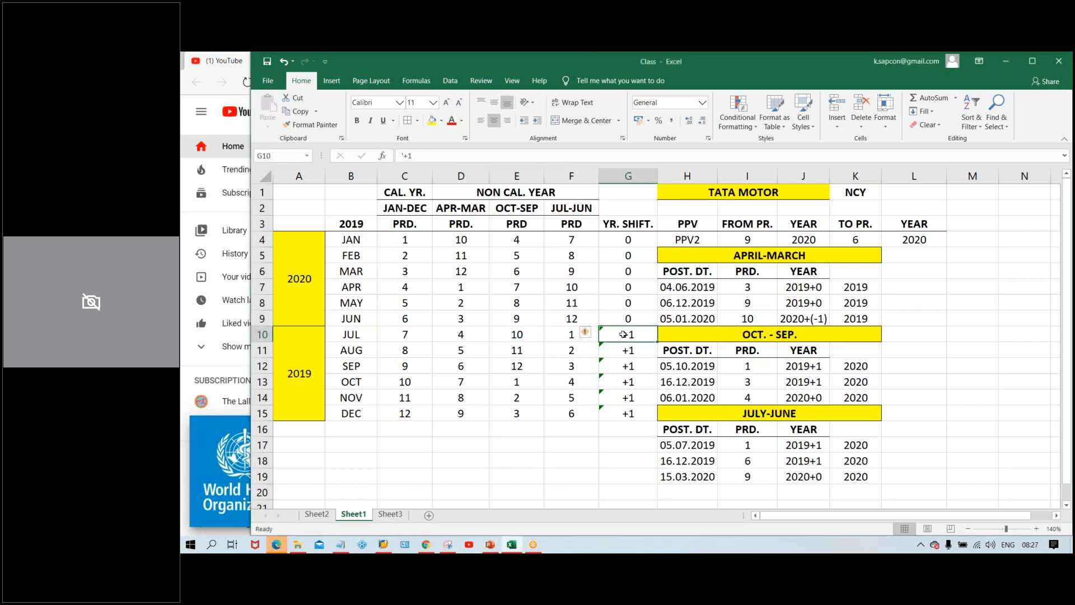
drag(624, 335, 619, 413)
key(Delete)
click(632, 334)
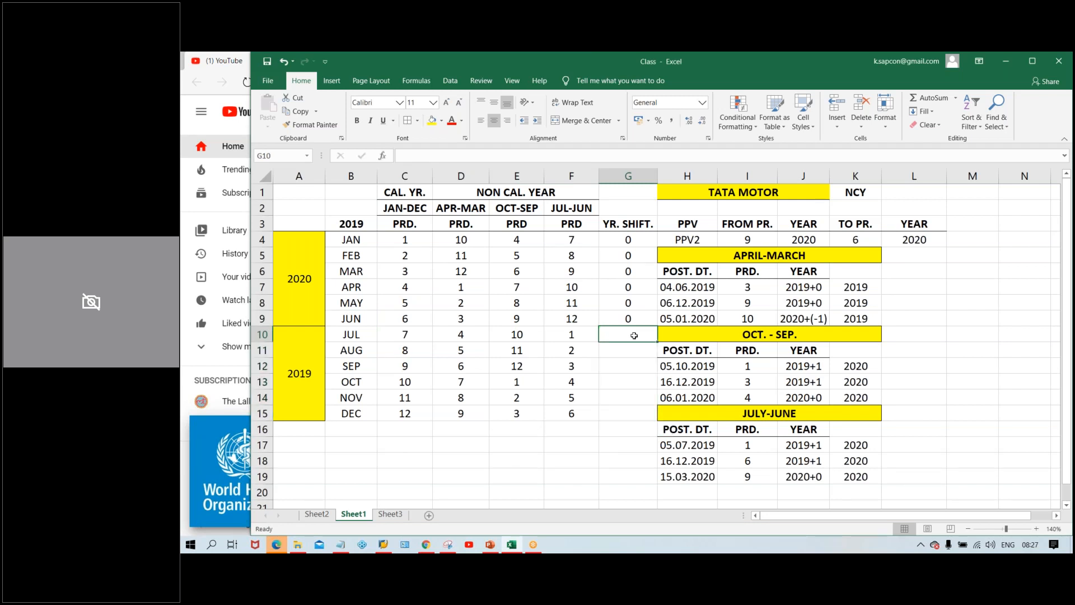
text(0)
drag(632, 336, 634, 414)
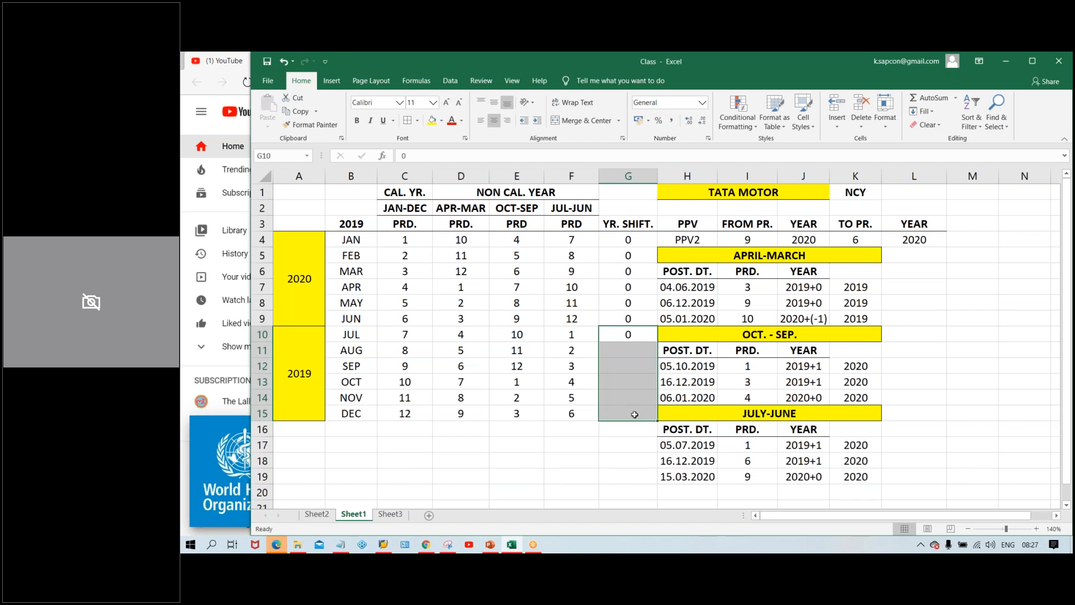
key(ctrl+d)
click(632, 241)
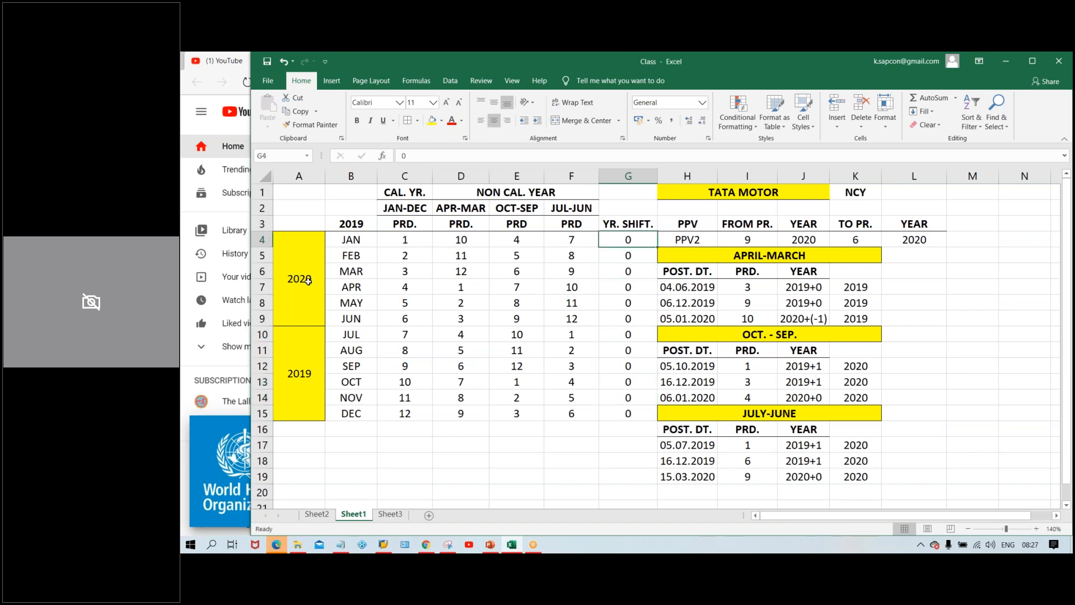
Set the year shift of JAN to JUN in G4:G9 to -1
click(346, 236)
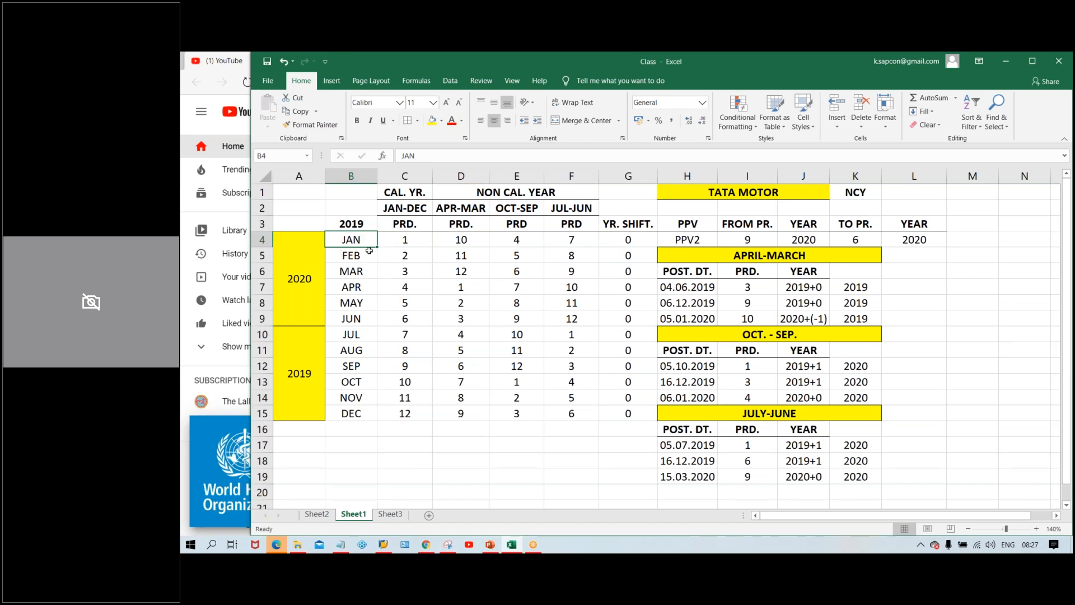
drag(345, 334, 351, 430)
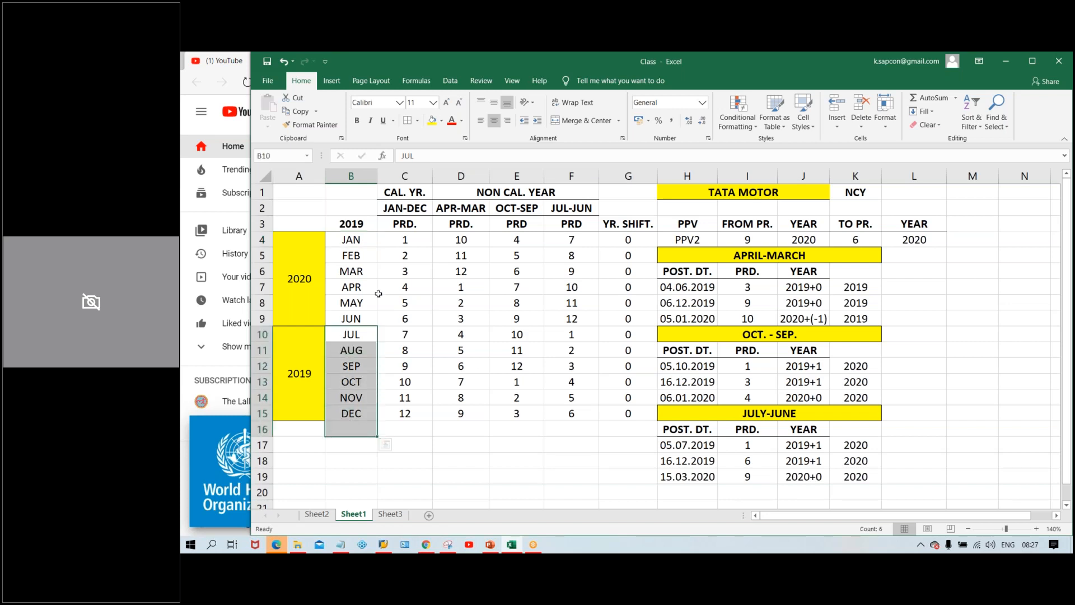
click(362, 243)
key(Down)
key(Down)
key(Down)
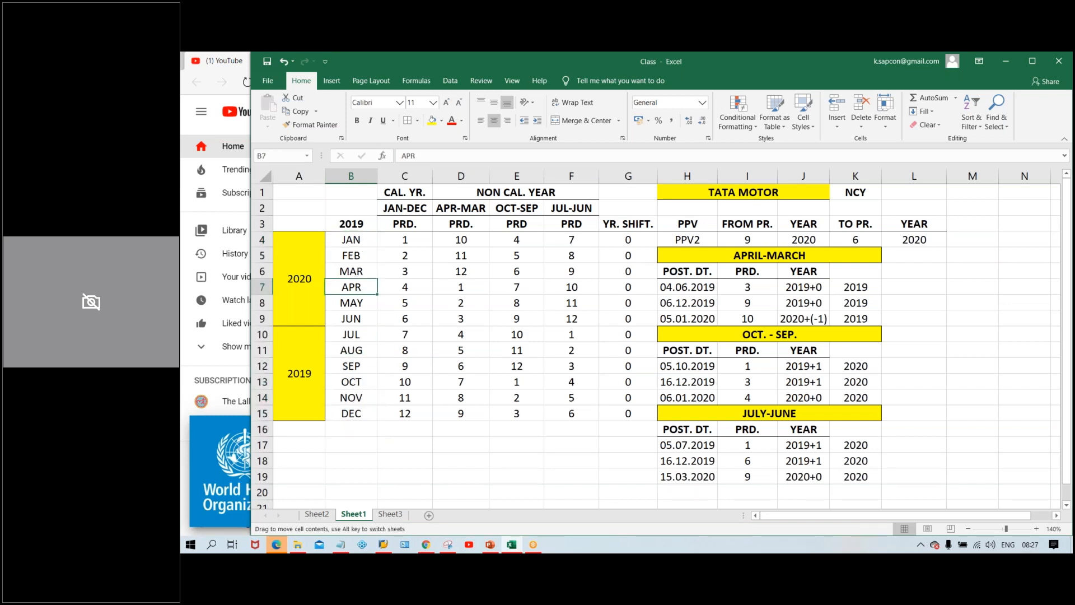
click(630, 237)
text(-1\)
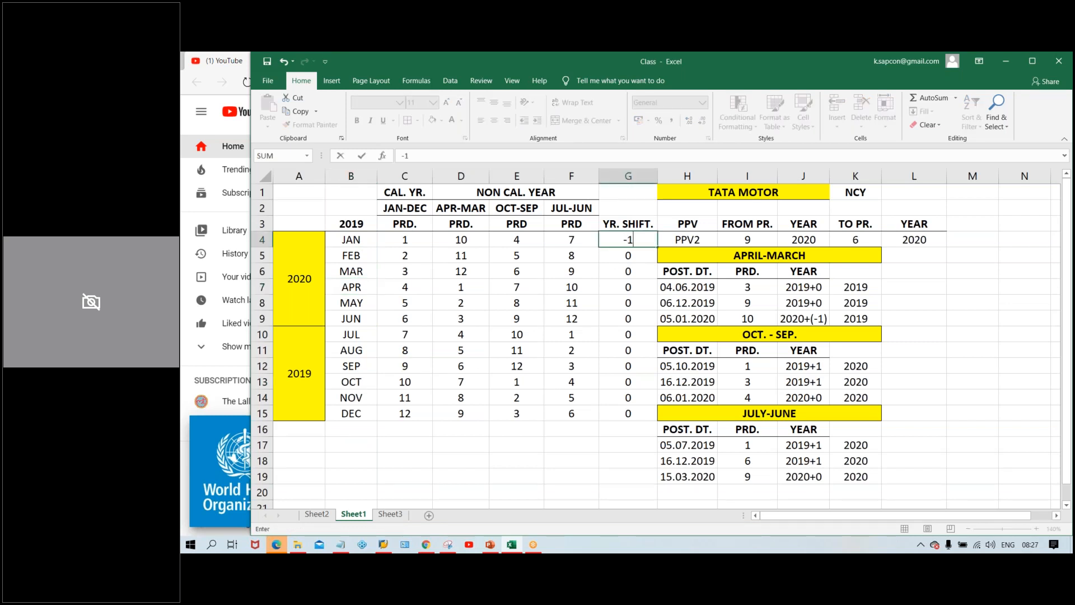
key(BackSpace)
key(Return)
drag(627, 239, 627, 316)
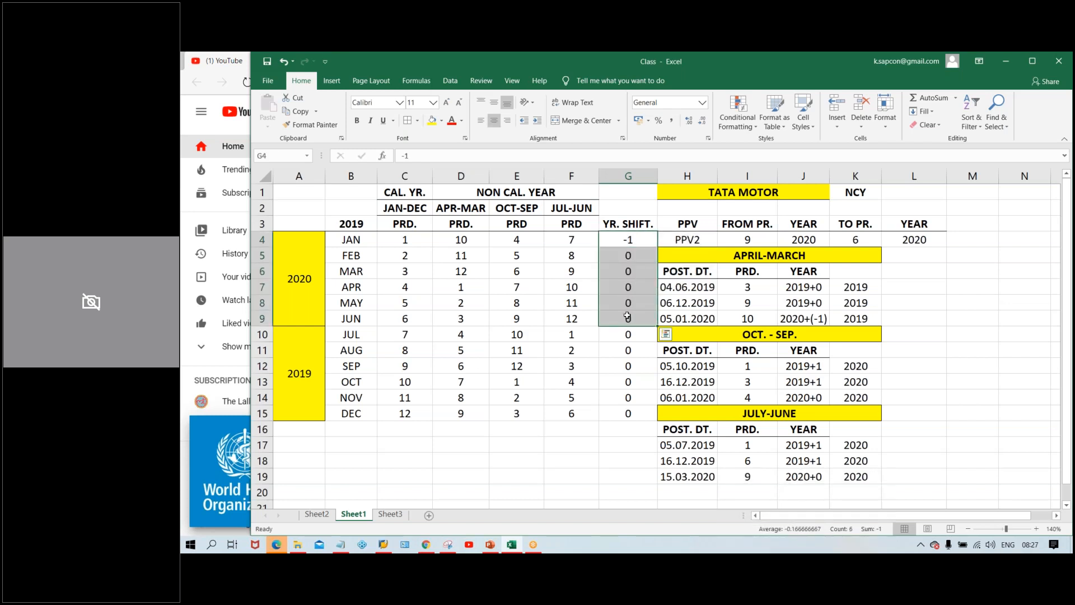
key(ctrl+d)
click(610, 425)
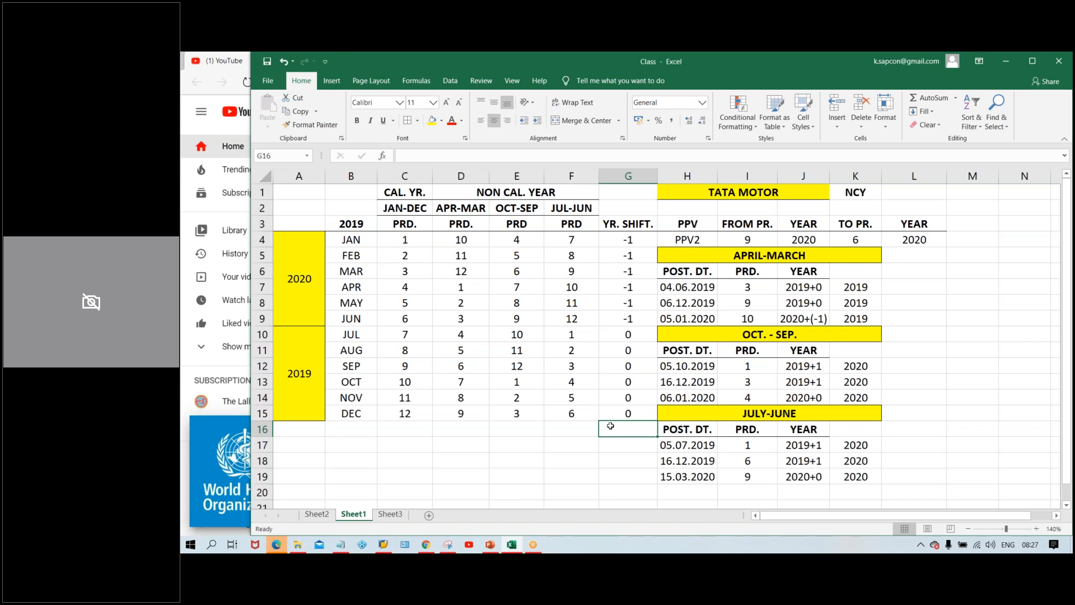
Compare the JUL to DEC months with the full JAN to DEC list under the 2019 header in column B
drag(358, 339, 347, 413)
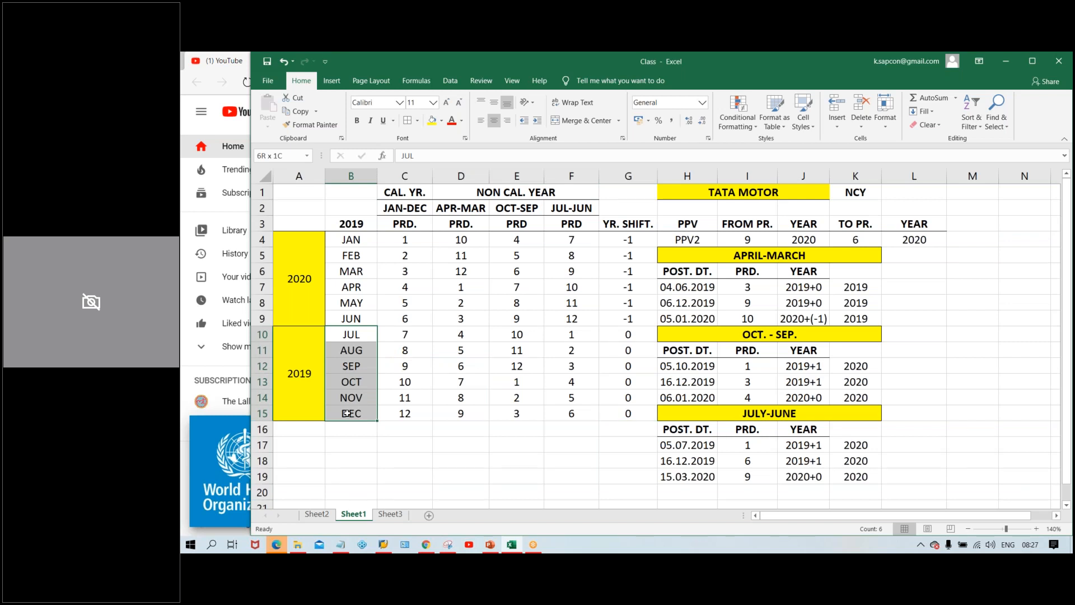
click(359, 220)
drag(360, 240, 352, 431)
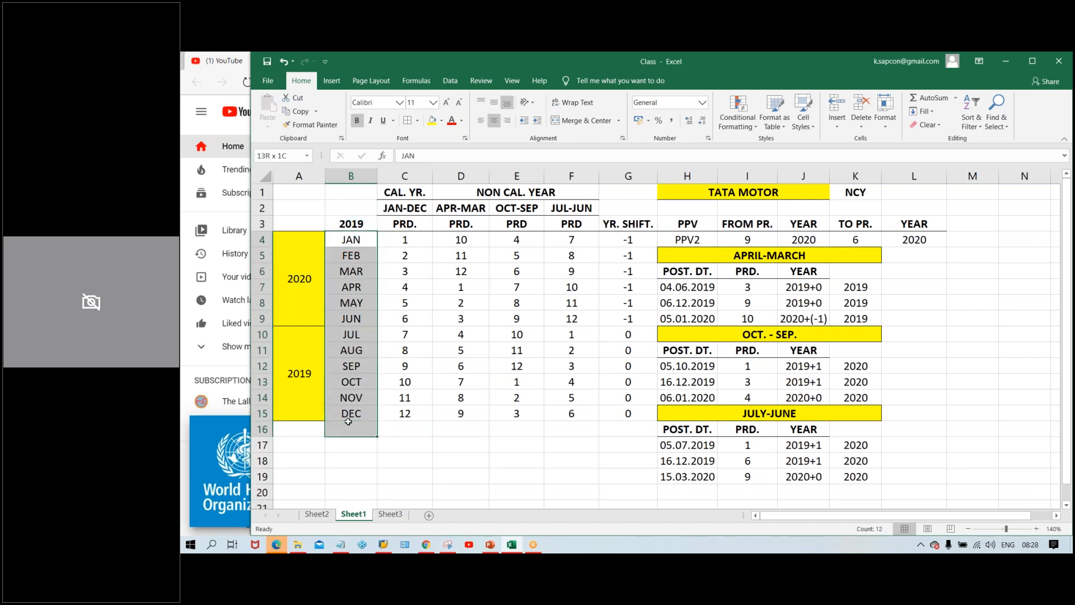
click(344, 238)
drag(346, 332, 345, 414)
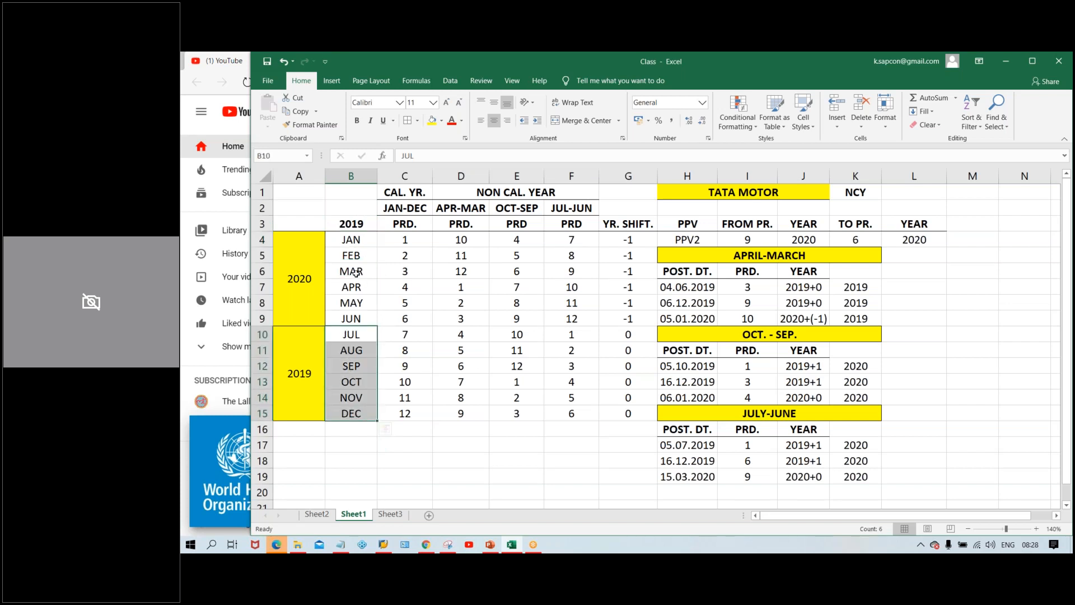
click(356, 243)
click(353, 257)
click(350, 277)
click(348, 293)
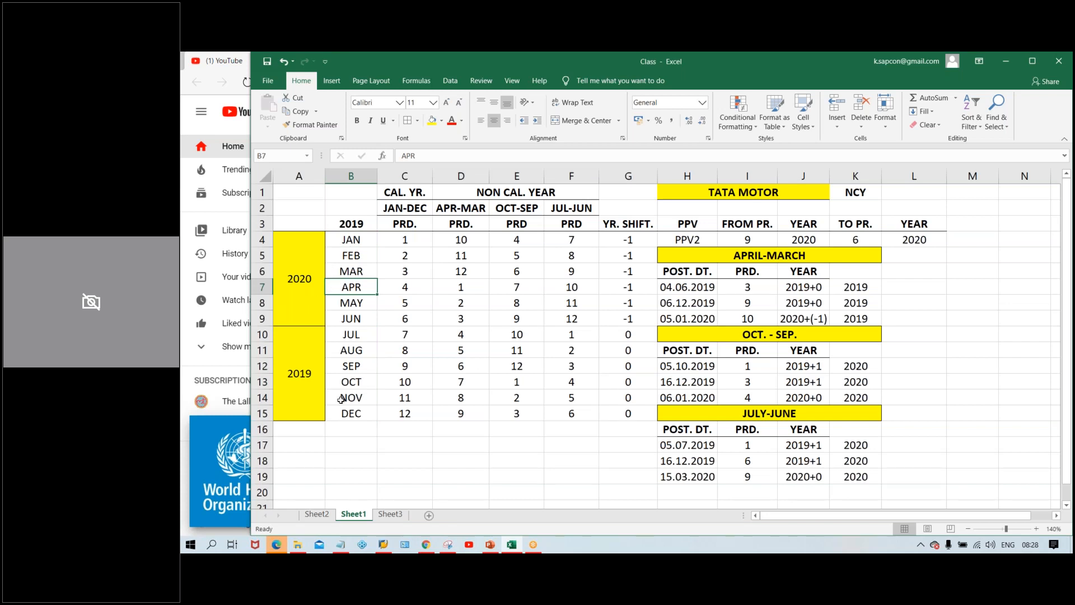
click(313, 343)
drag(345, 335, 349, 413)
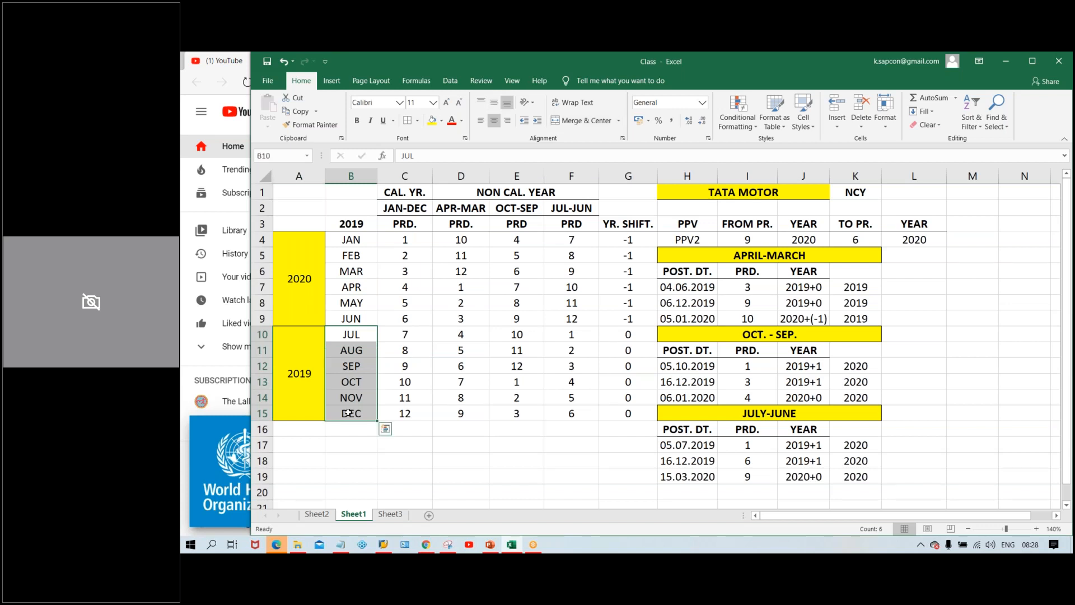
click(359, 413)
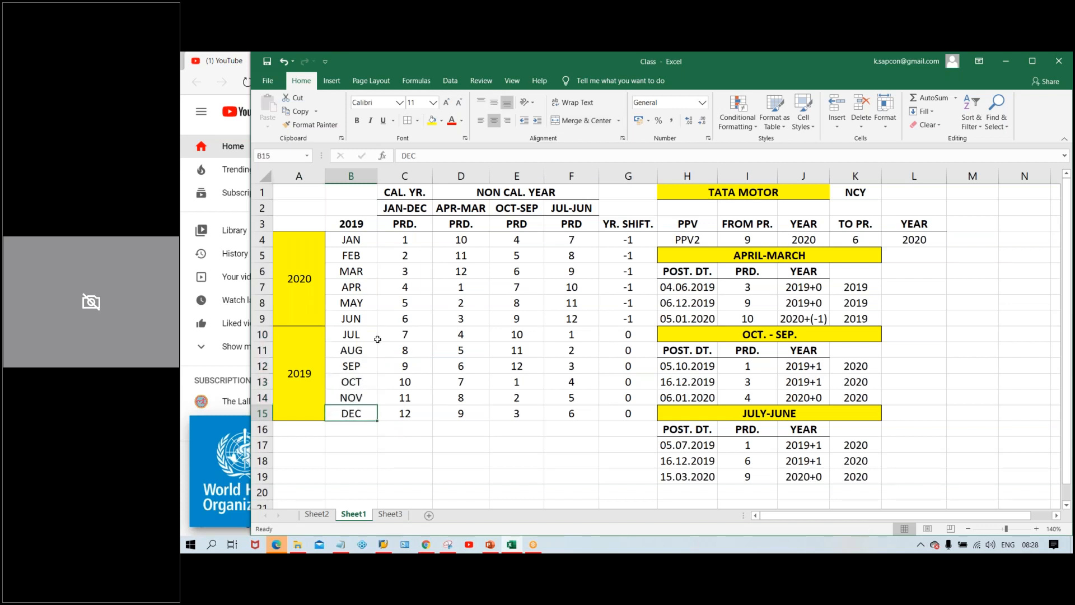
Check the months JAN to JUN against the merged 2020 year label in column A
click(350, 240)
click(350, 256)
click(350, 272)
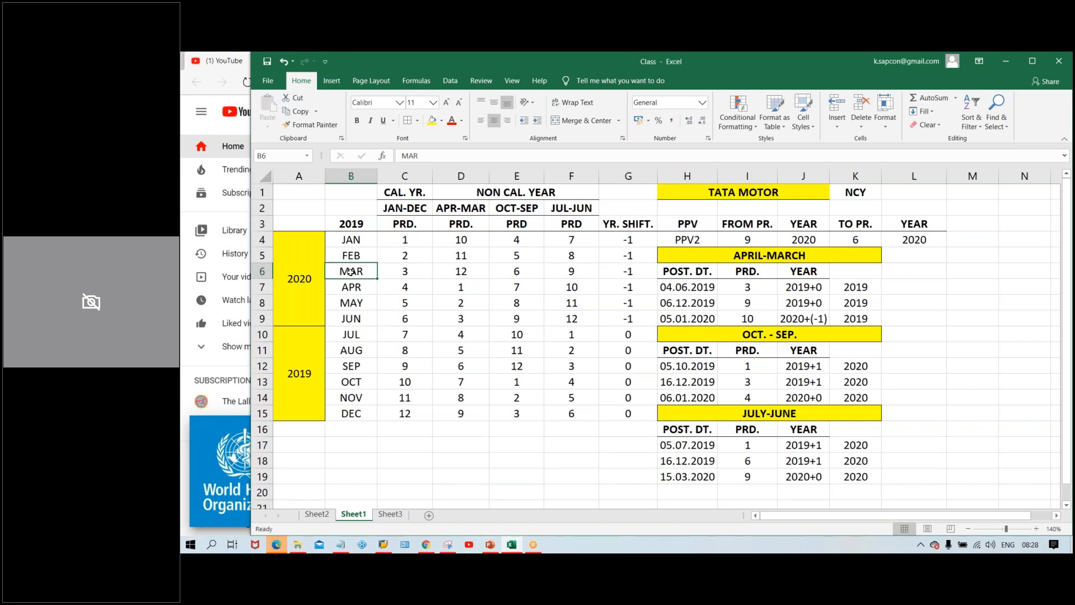
click(356, 300)
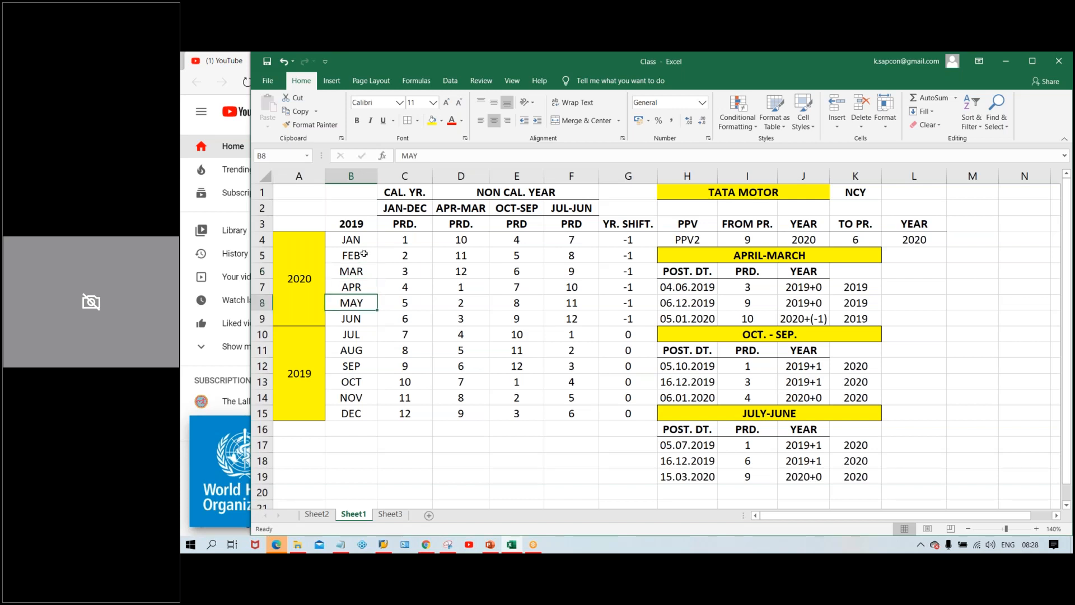
click(305, 276)
click(346, 261)
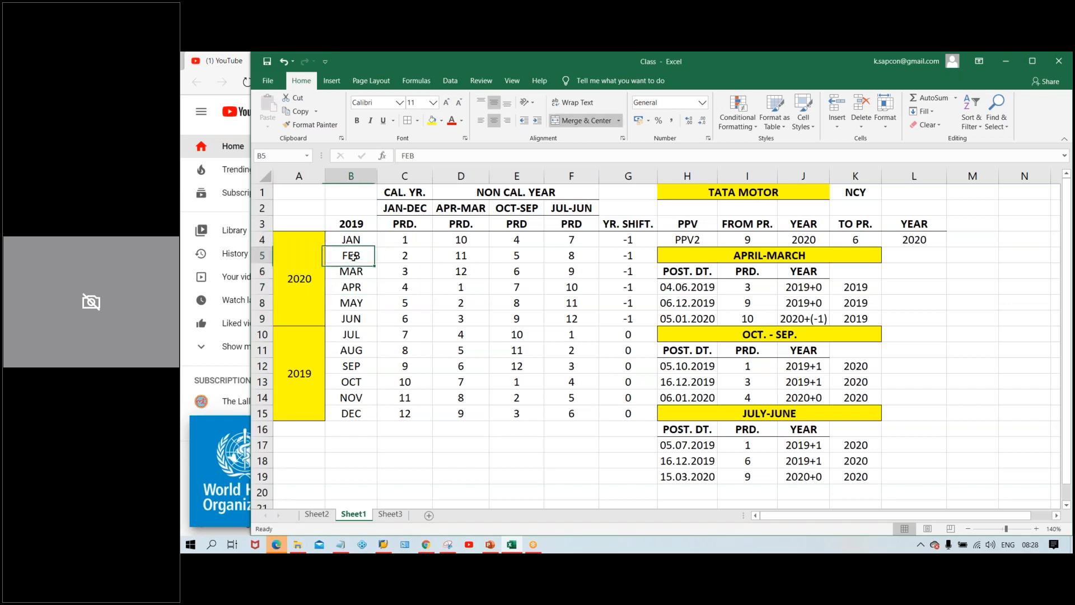
click(306, 276)
click(356, 276)
click(307, 278)
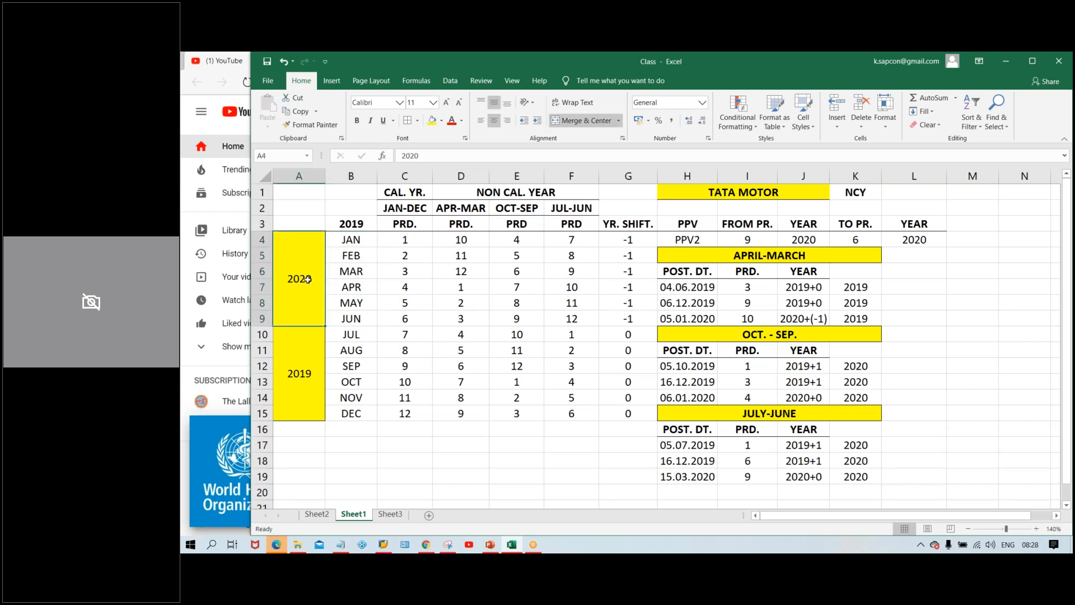
drag(354, 243, 352, 319)
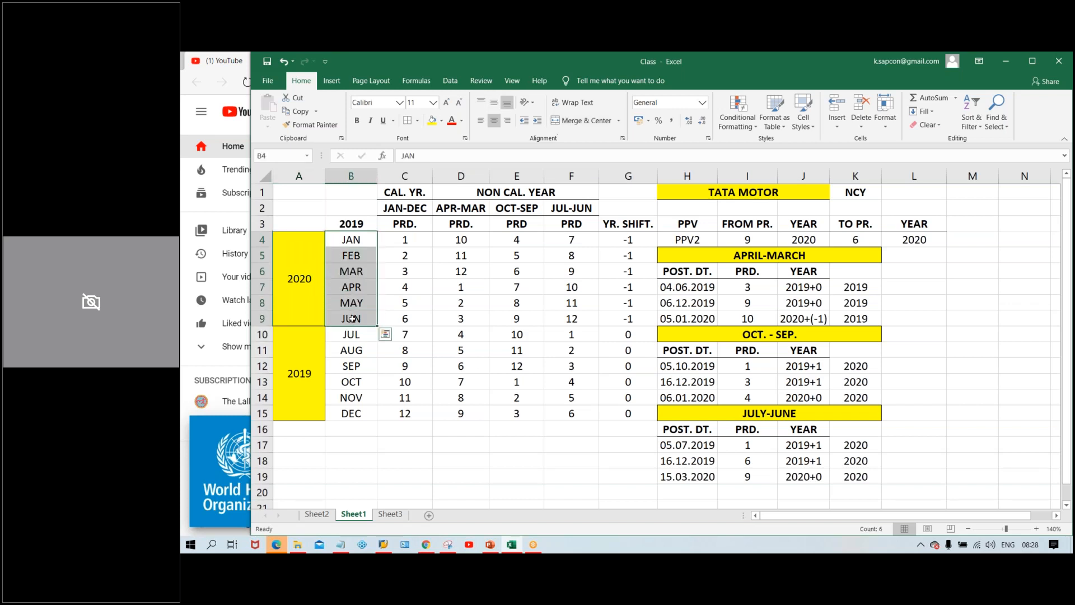
click(298, 276)
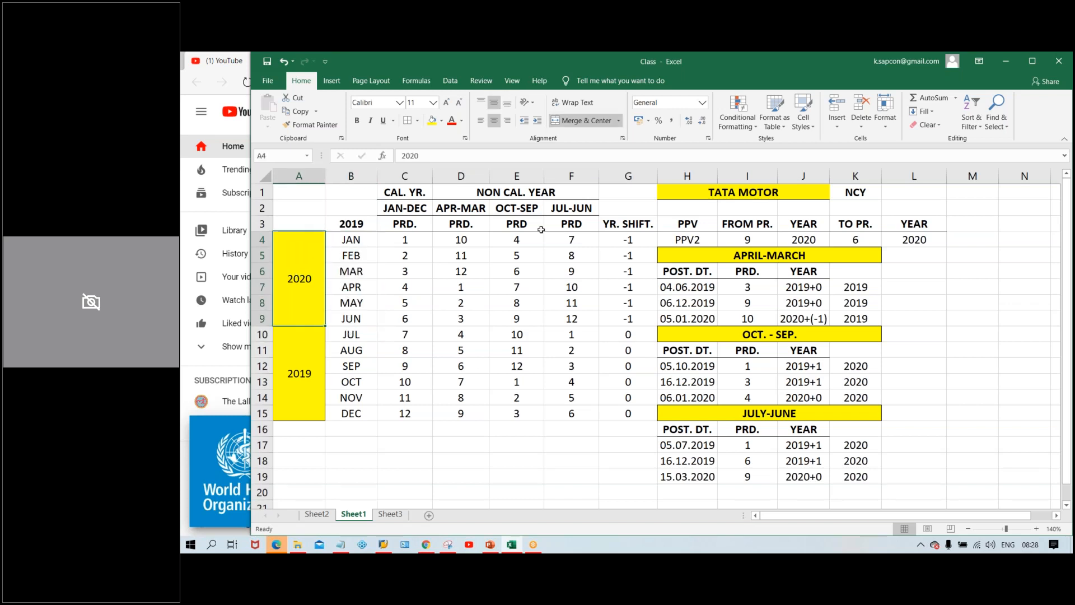
Go through the year shift values in column G for the JAN to JUN rows and the JUL to DEC rows
click(631, 239)
click(627, 255)
click(622, 271)
click(616, 286)
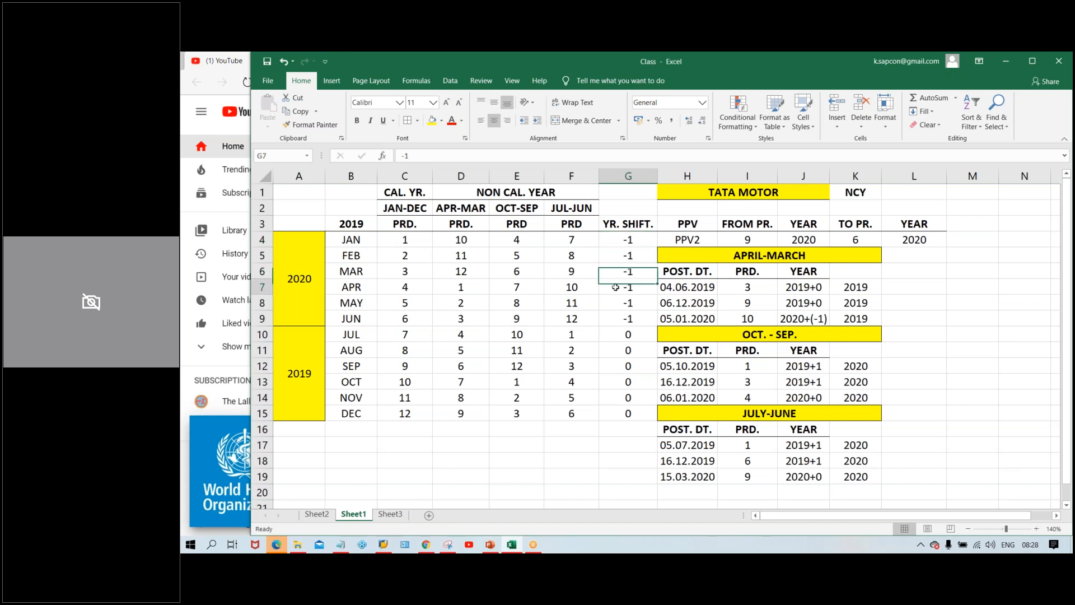
click(610, 302)
click(604, 319)
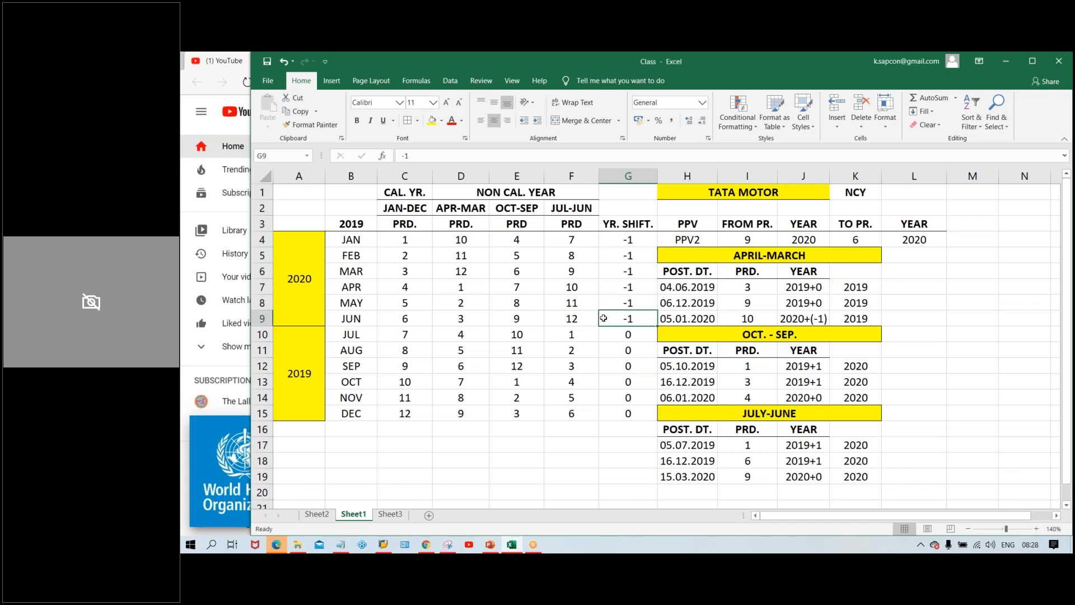
click(336, 369)
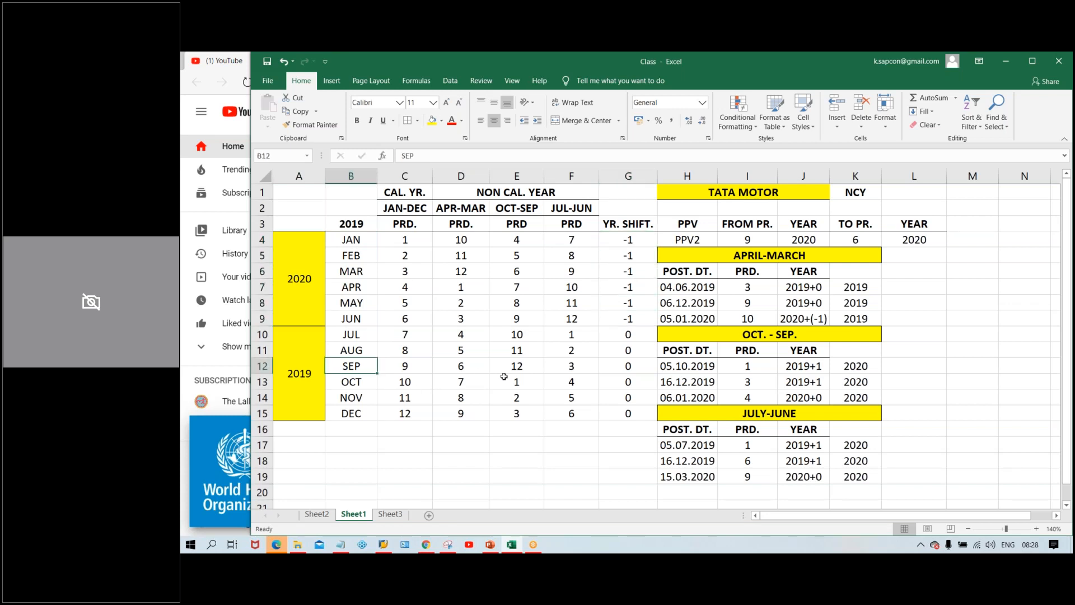
click(618, 380)
click(628, 414)
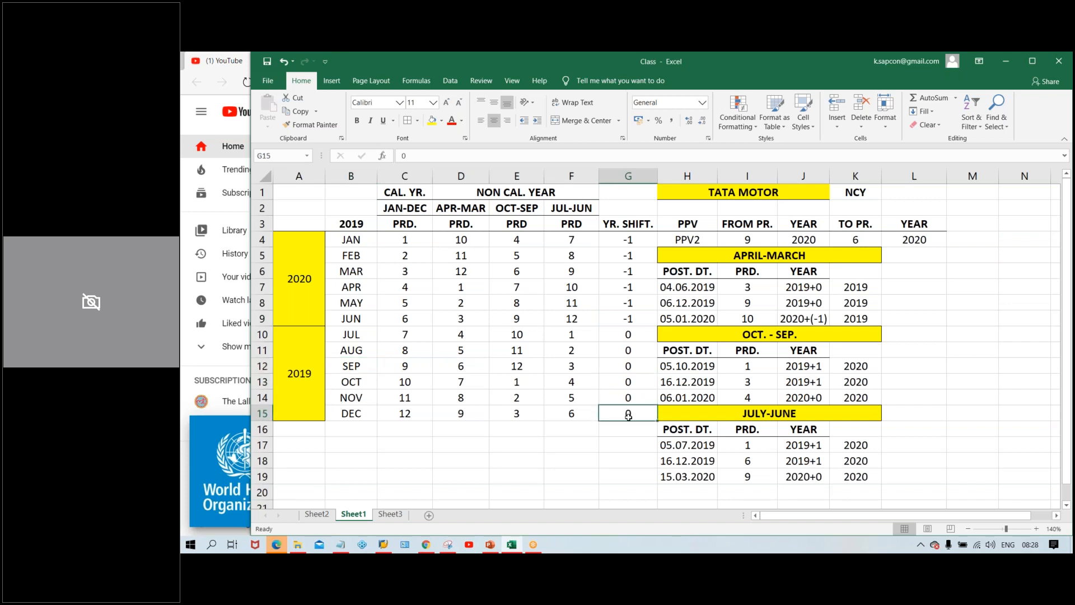
click(630, 370)
click(630, 351)
click(630, 337)
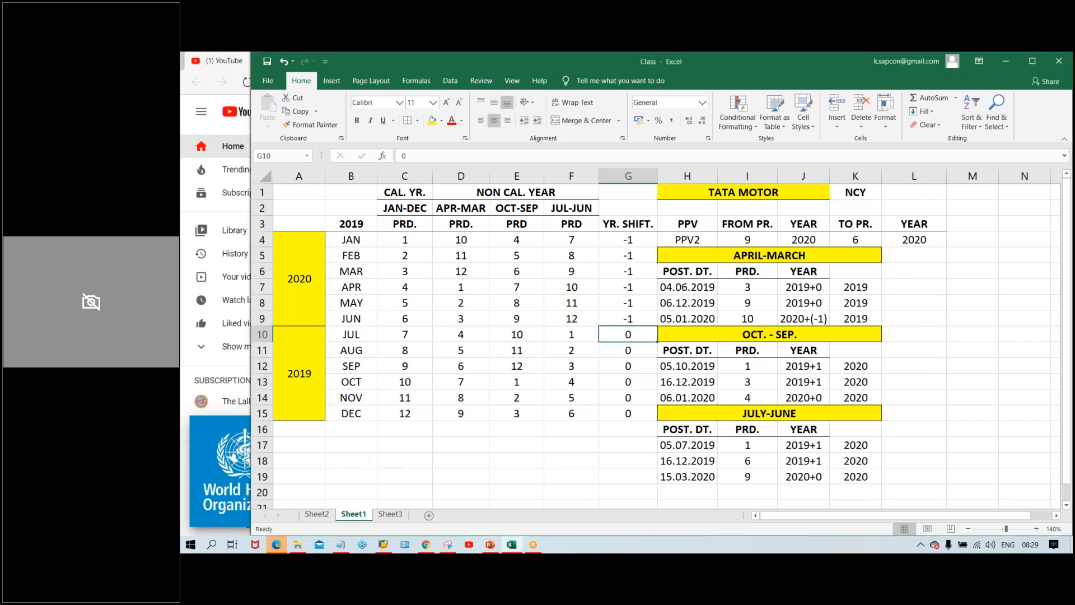
Examine the range from JAN to DEC beneath the 2019 header and where JUL falls within it
click(354, 336)
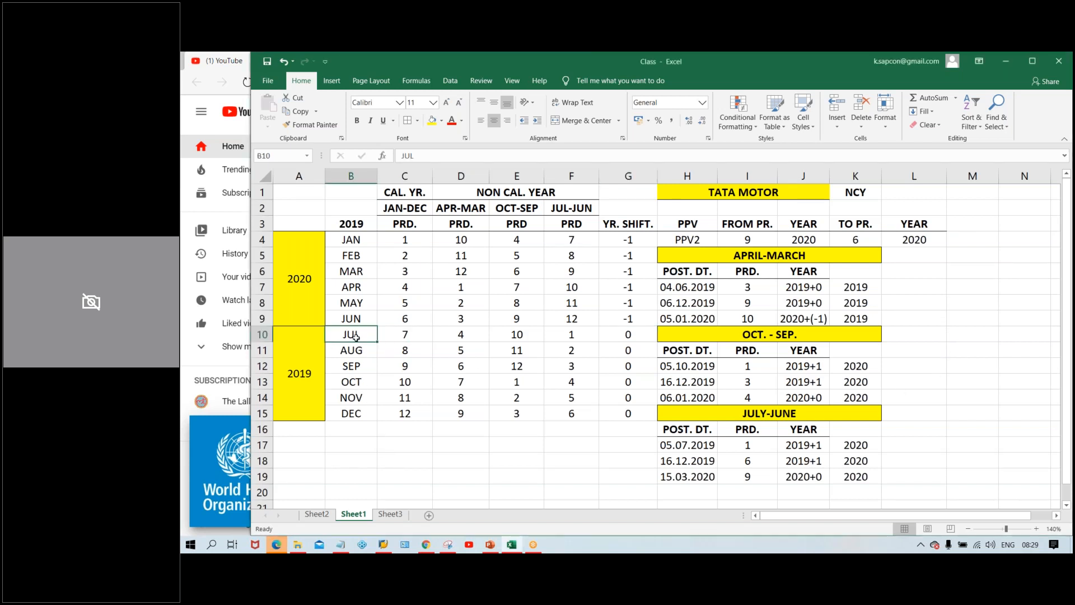
click(350, 414)
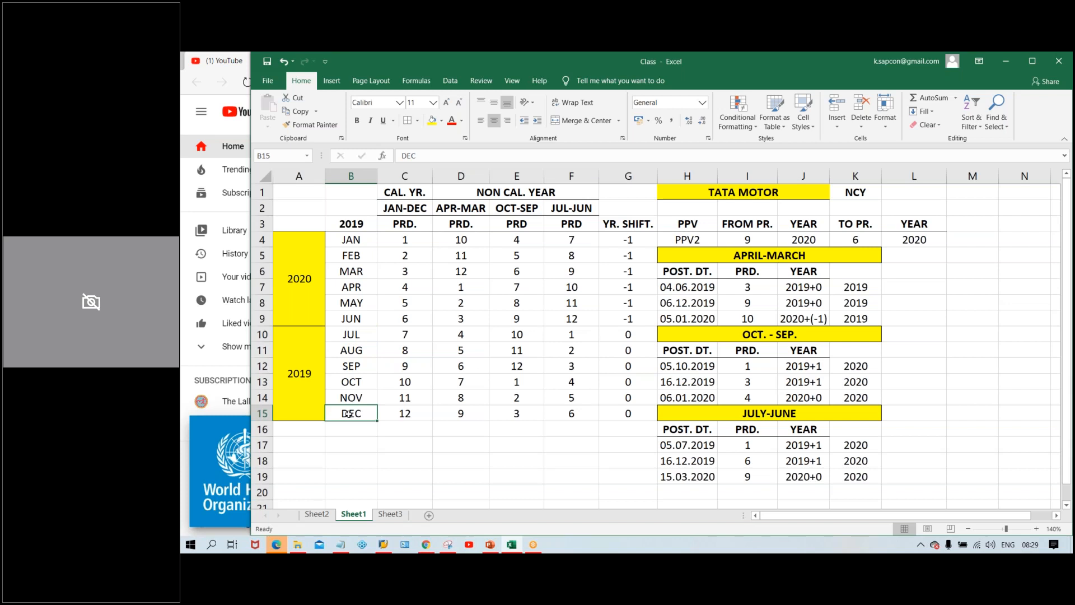
click(361, 336)
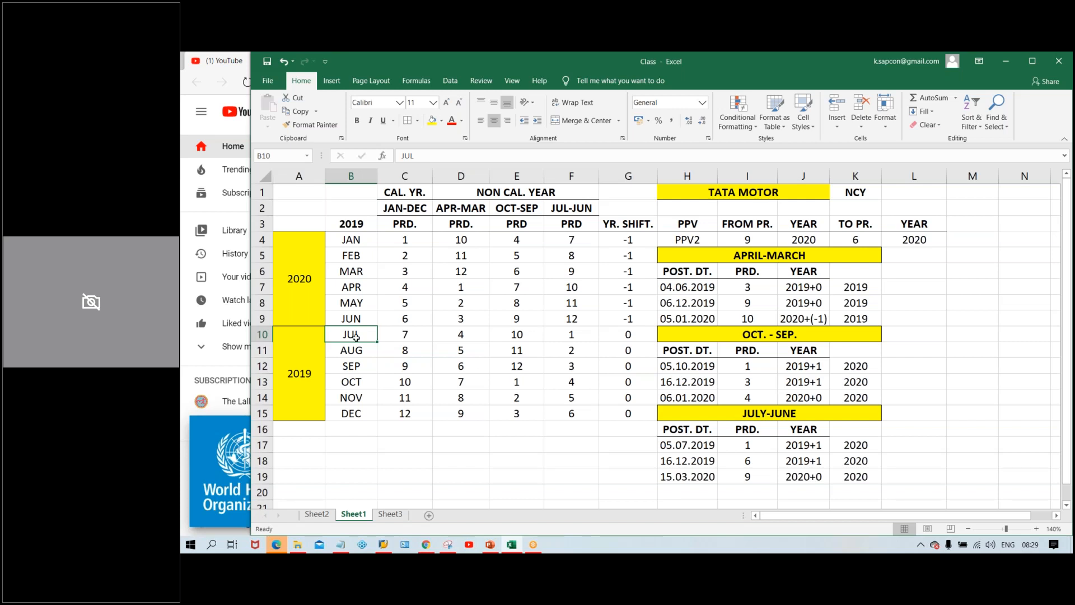
click(365, 223)
drag(359, 240, 361, 407)
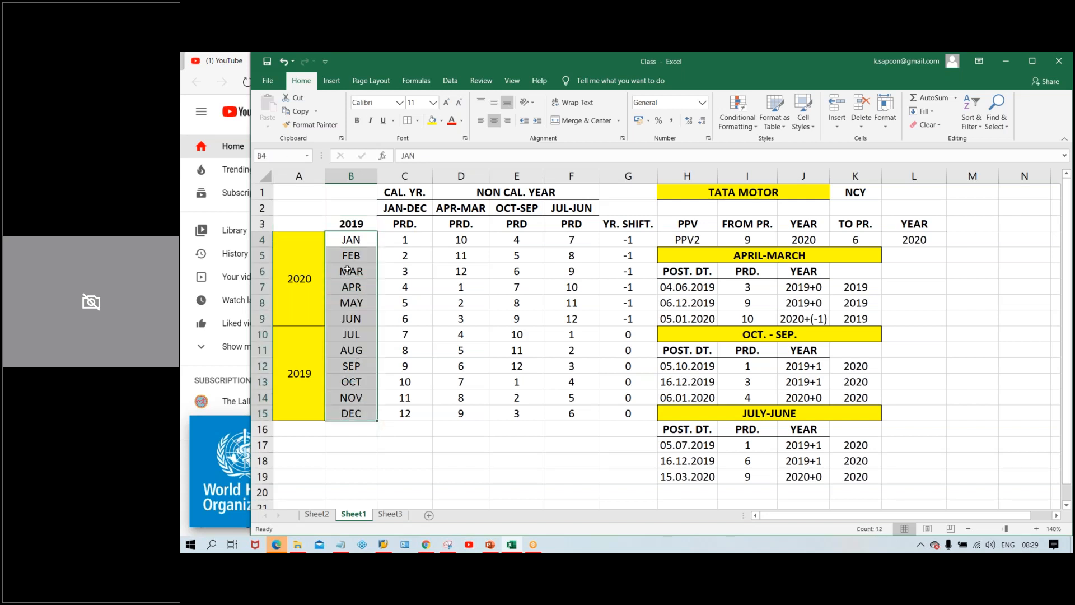
drag(352, 240, 346, 413)
click(363, 224)
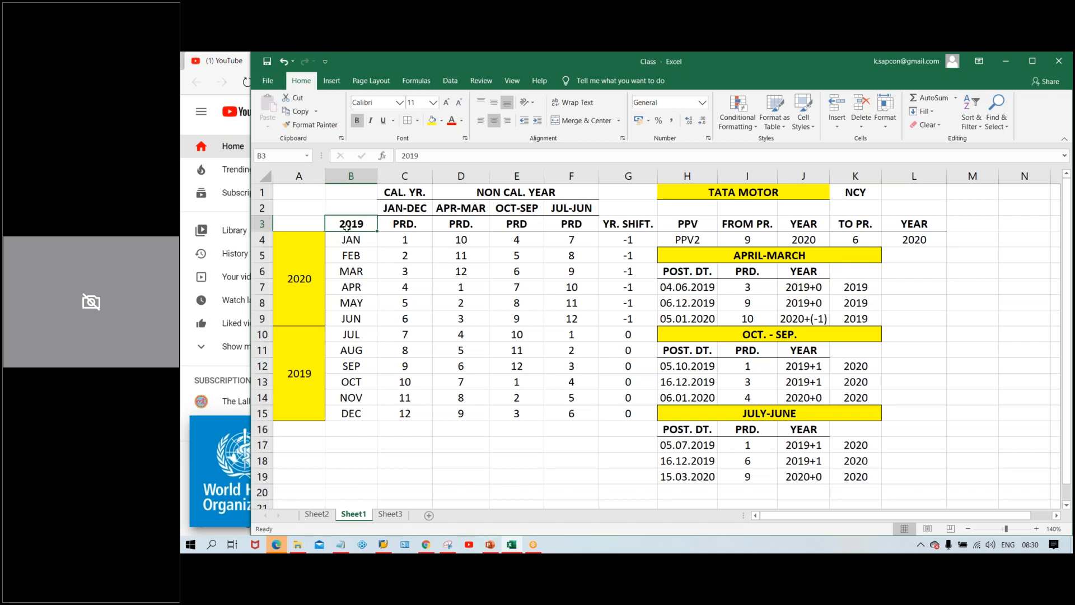
click(350, 239)
click(352, 414)
drag(357, 244, 354, 414)
click(339, 334)
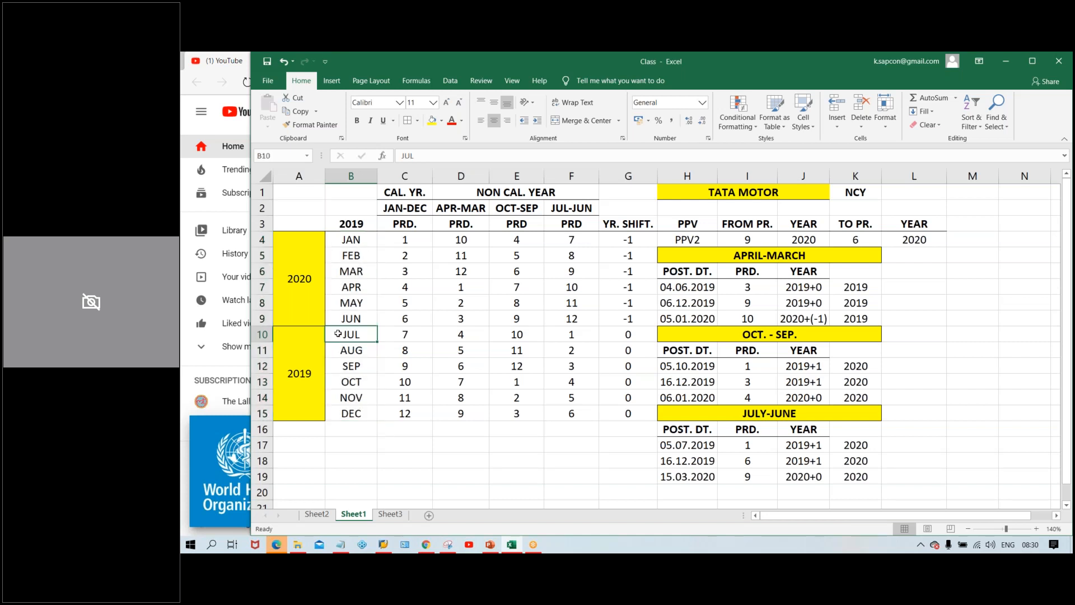
Examine the JUL to DEC months as one block, followed by the JAN to JUN block
drag(349, 336, 355, 415)
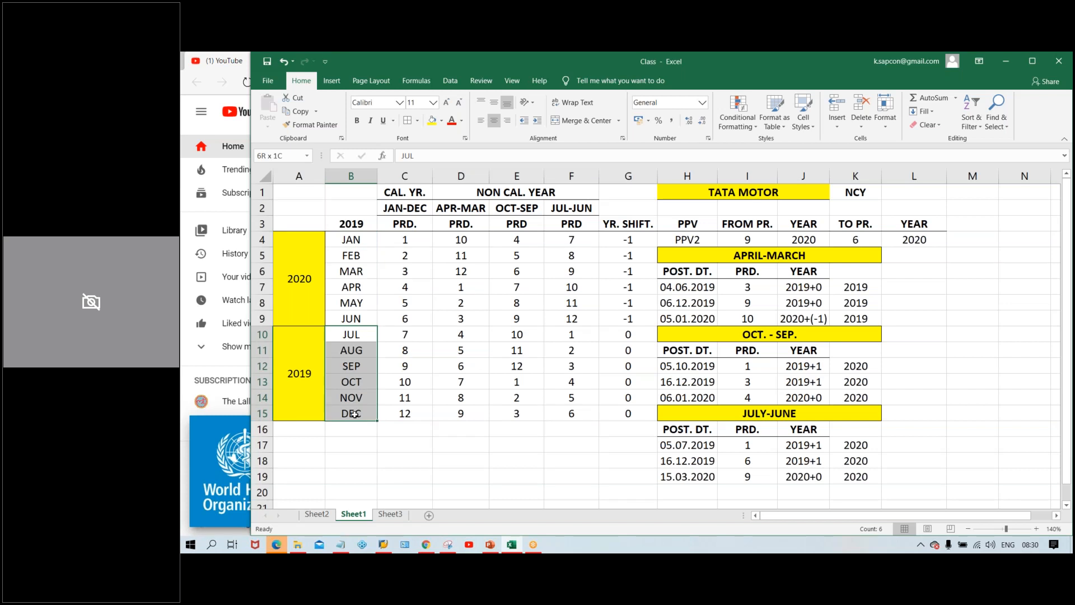
drag(355, 413, 354, 413)
drag(329, 334, 346, 412)
click(359, 330)
drag(359, 330, 351, 413)
click(340, 417)
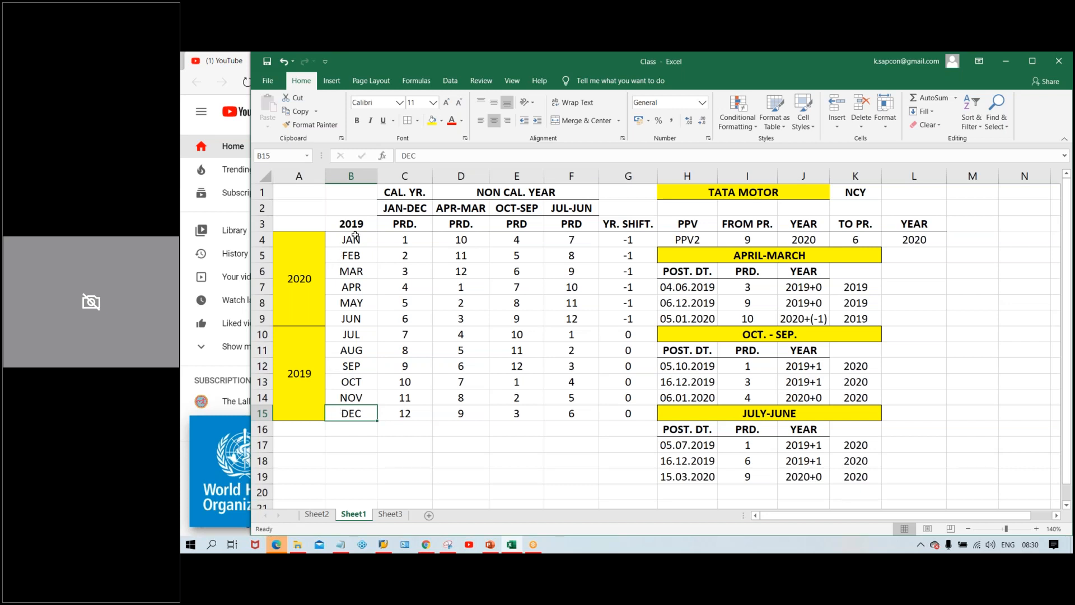
drag(356, 235, 362, 312)
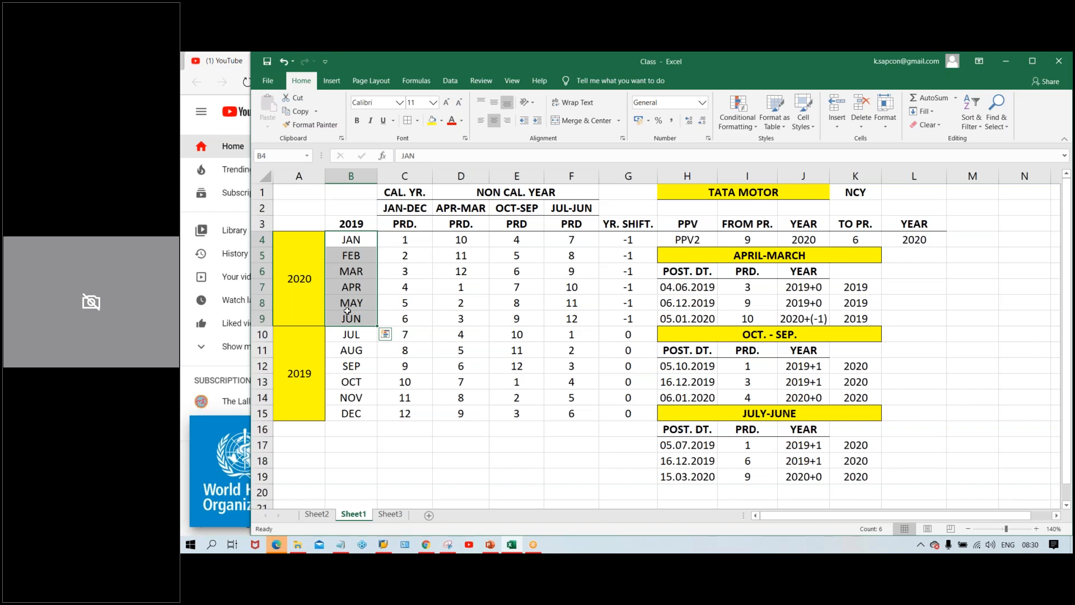
click(347, 335)
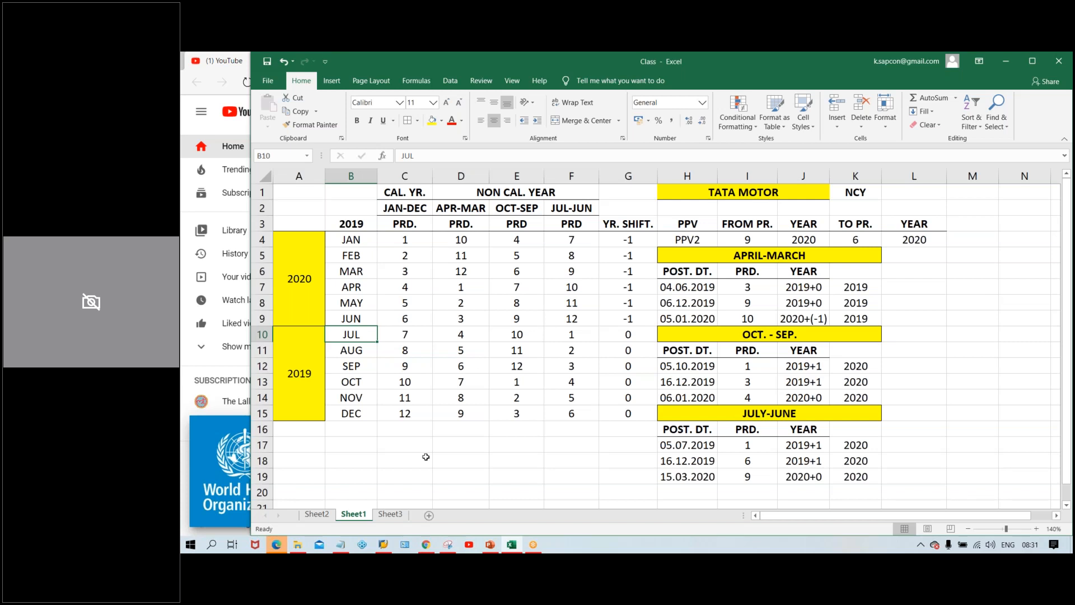
Review the whole year shift column G4:G15 against the 2019 header and the JUL row
click(555, 443)
drag(618, 237, 637, 414)
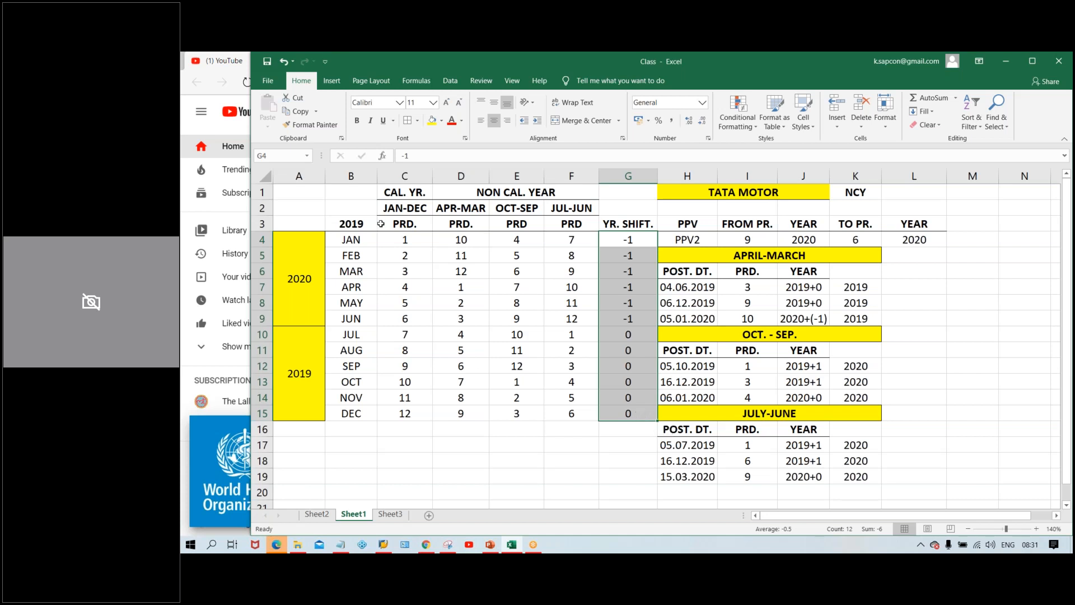
click(363, 225)
click(353, 334)
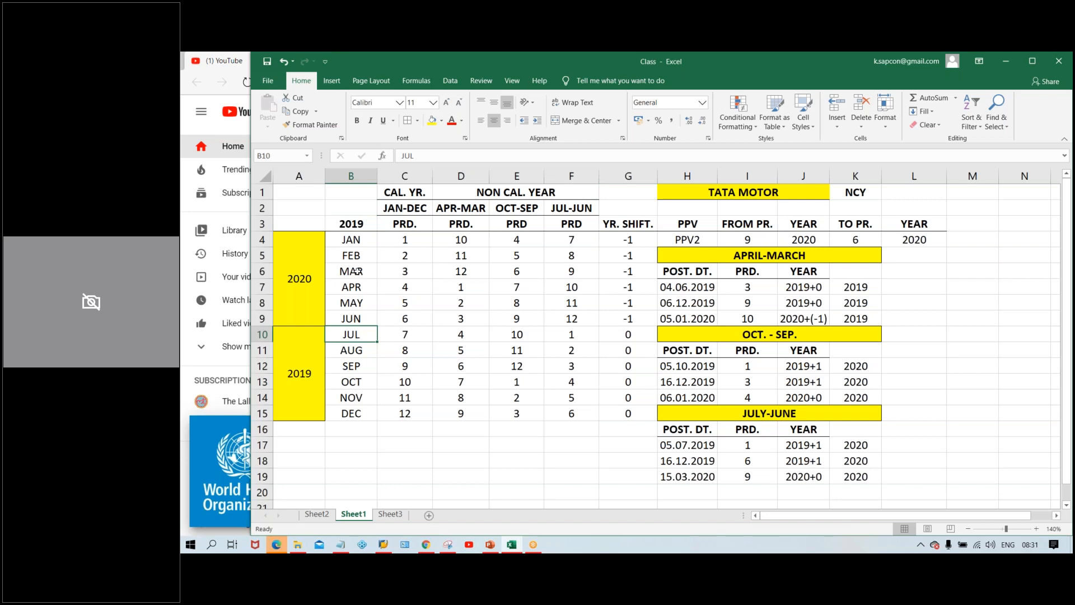
Examine the JAN to DEC range and the JUL to DEC block marked 2019, and match posting date 05.07.2019 to the JUL row's JUL-JUN period
drag(344, 234, 354, 412)
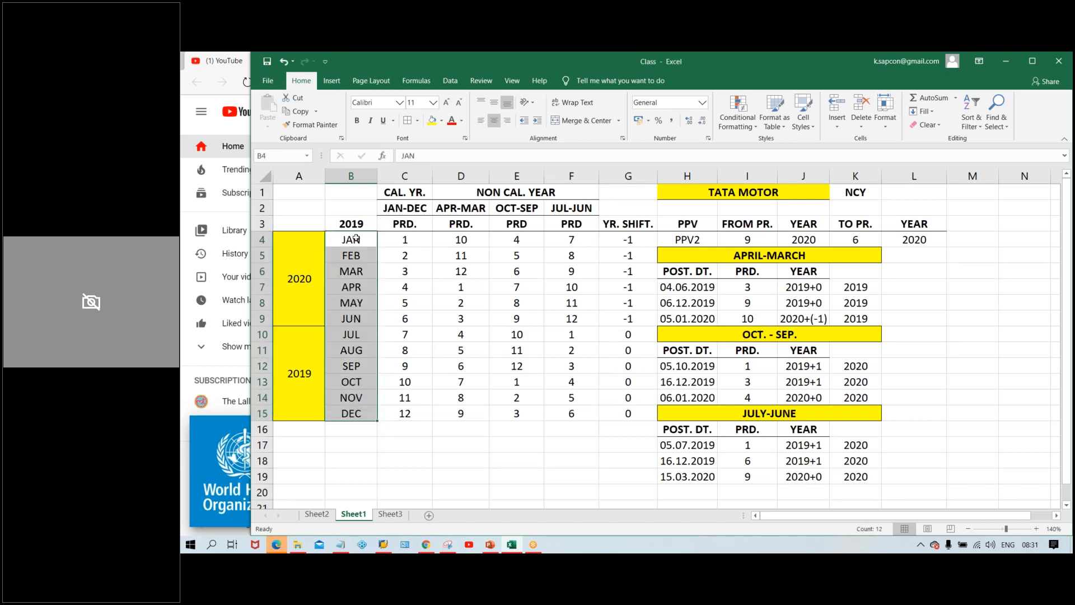
click(340, 335)
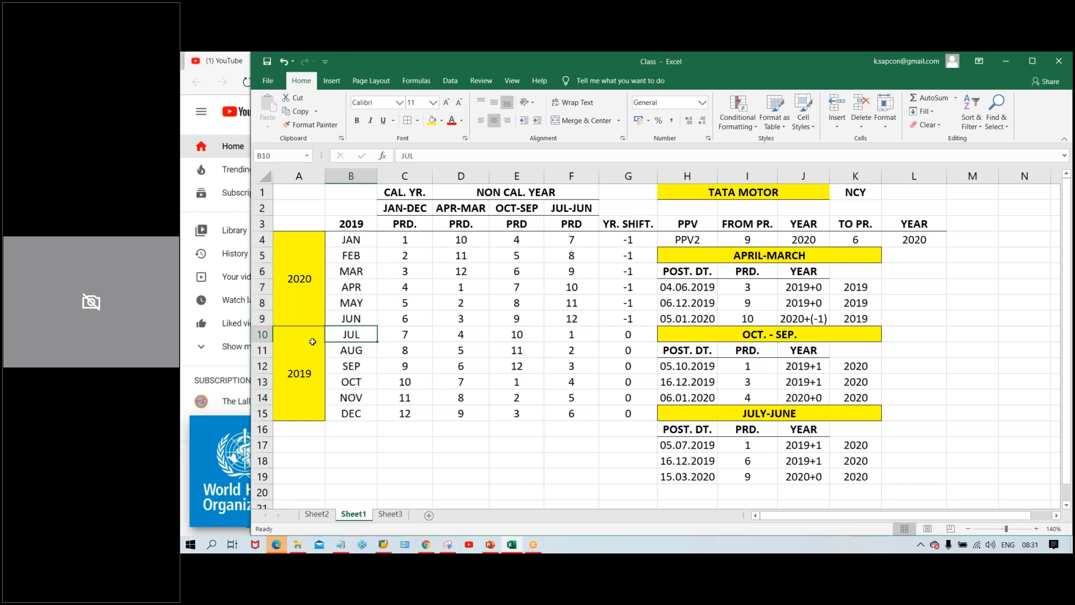
drag(342, 333, 350, 415)
click(340, 335)
click(316, 345)
drag(344, 334, 351, 414)
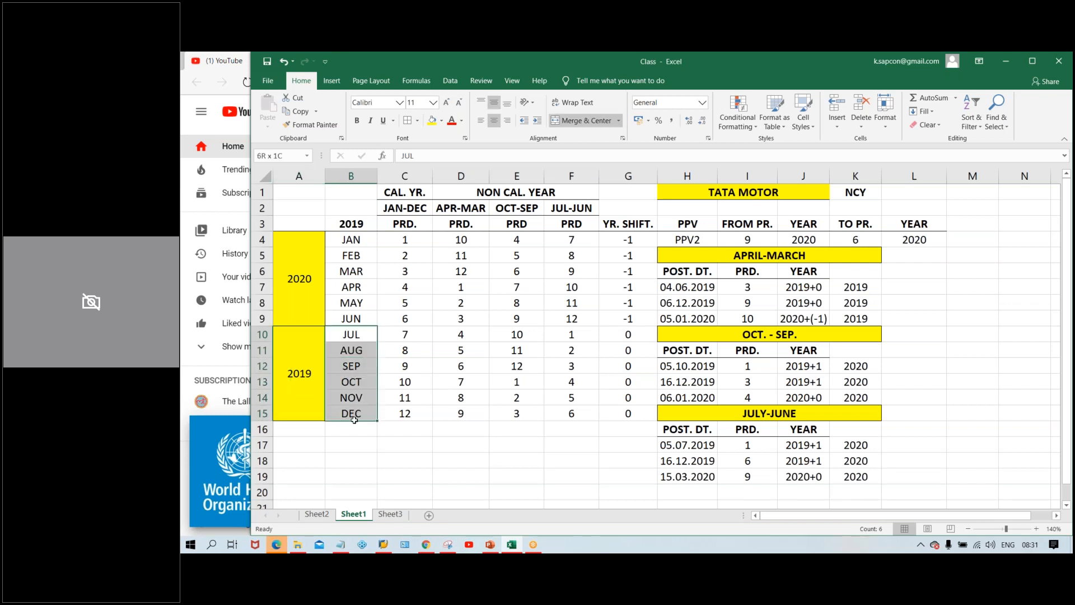
click(672, 446)
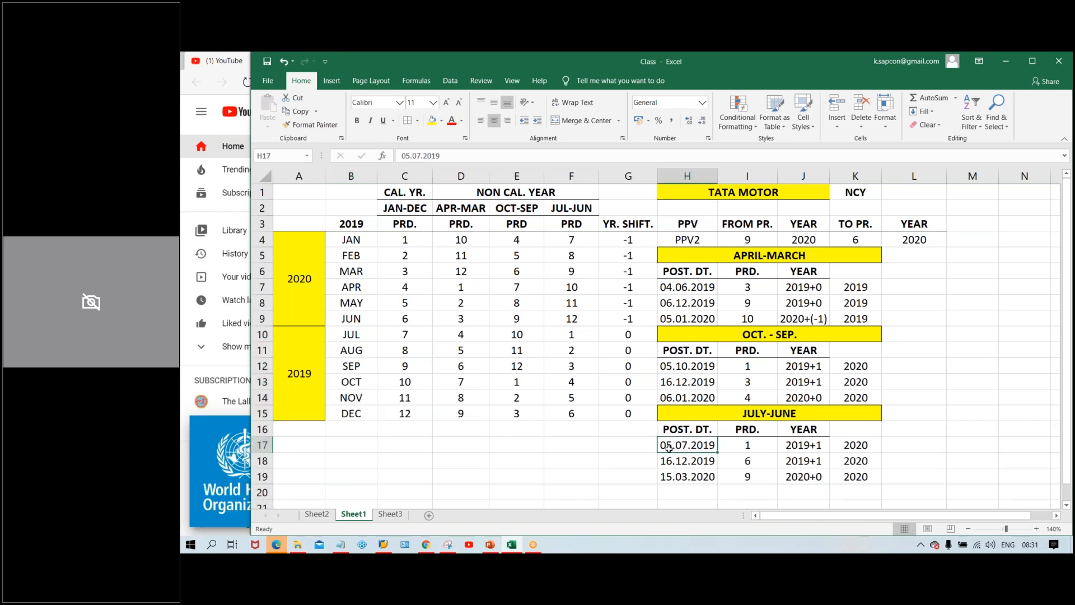
click(357, 337)
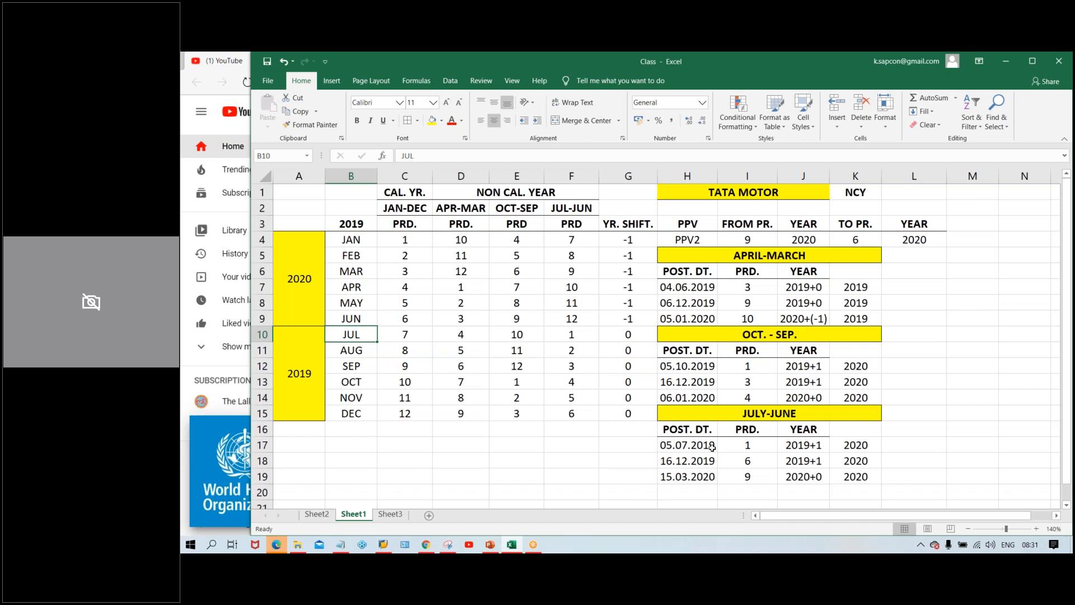
click(554, 335)
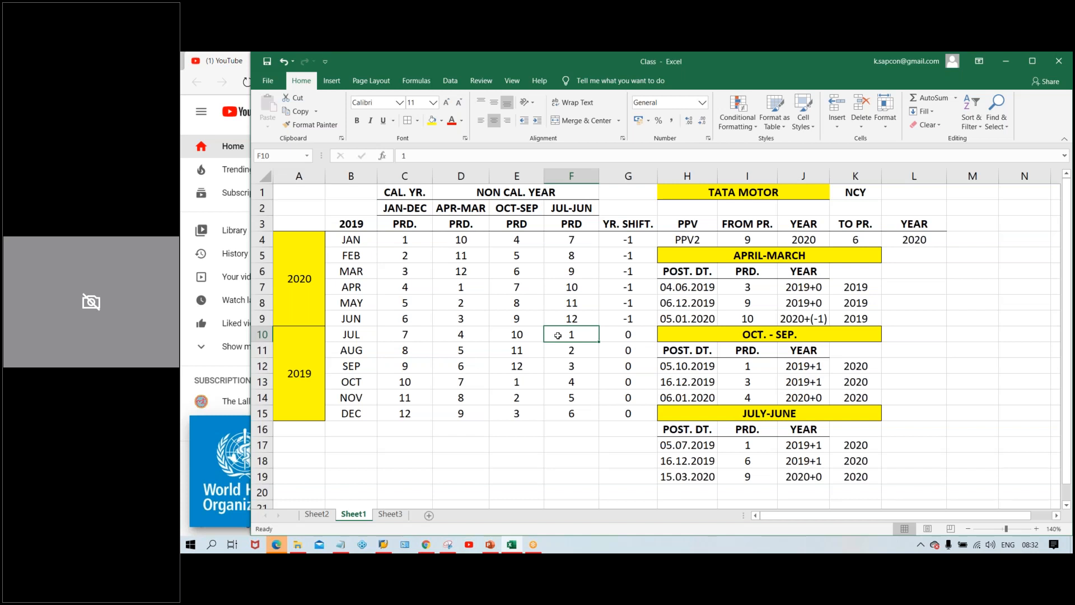
click(352, 334)
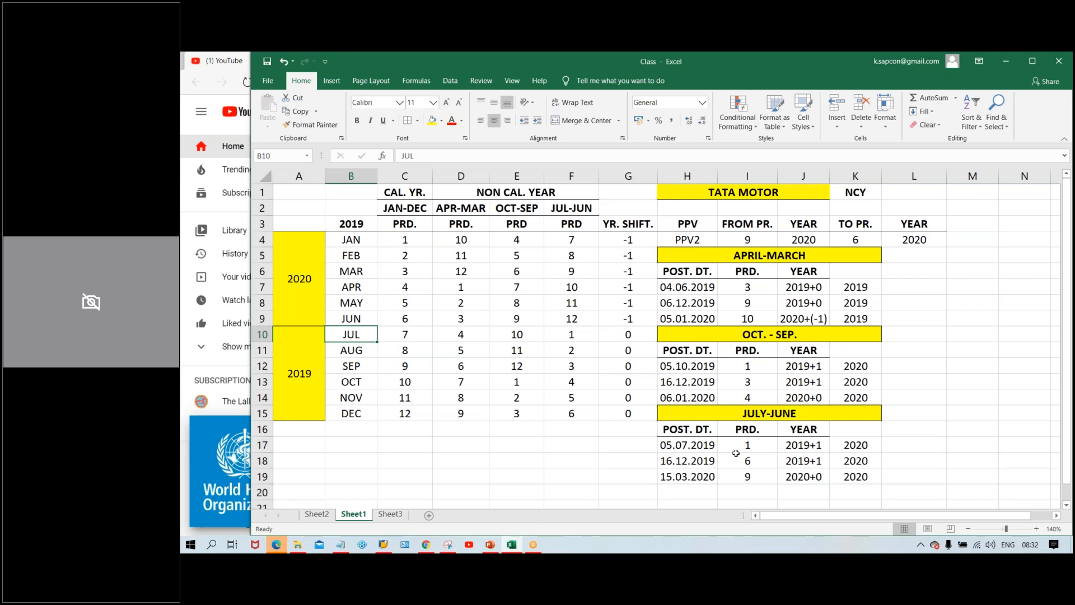
Correct the July-June entry for posting date 05.07.2019 to year formula 2019+0 and resulting year 2019
click(810, 443)
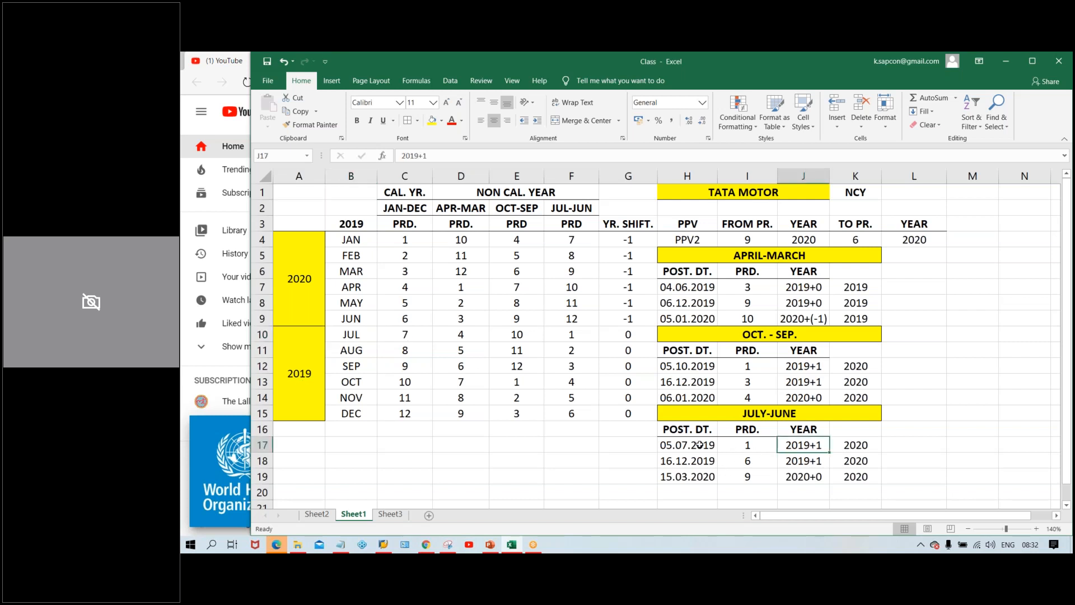
click(700, 445)
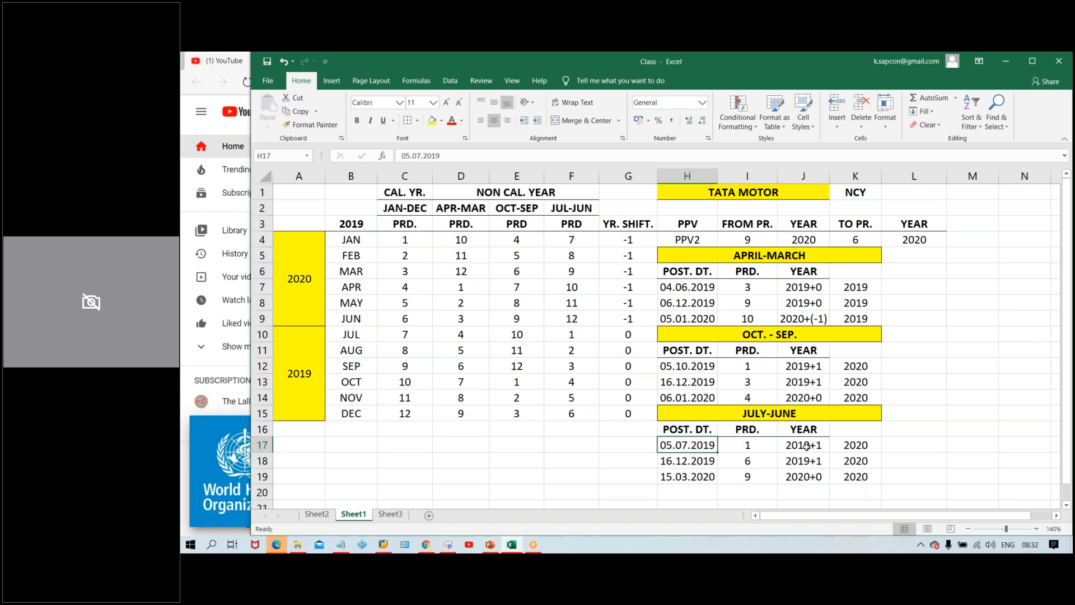
click(806, 446)
click(688, 443)
click(751, 448)
click(800, 446)
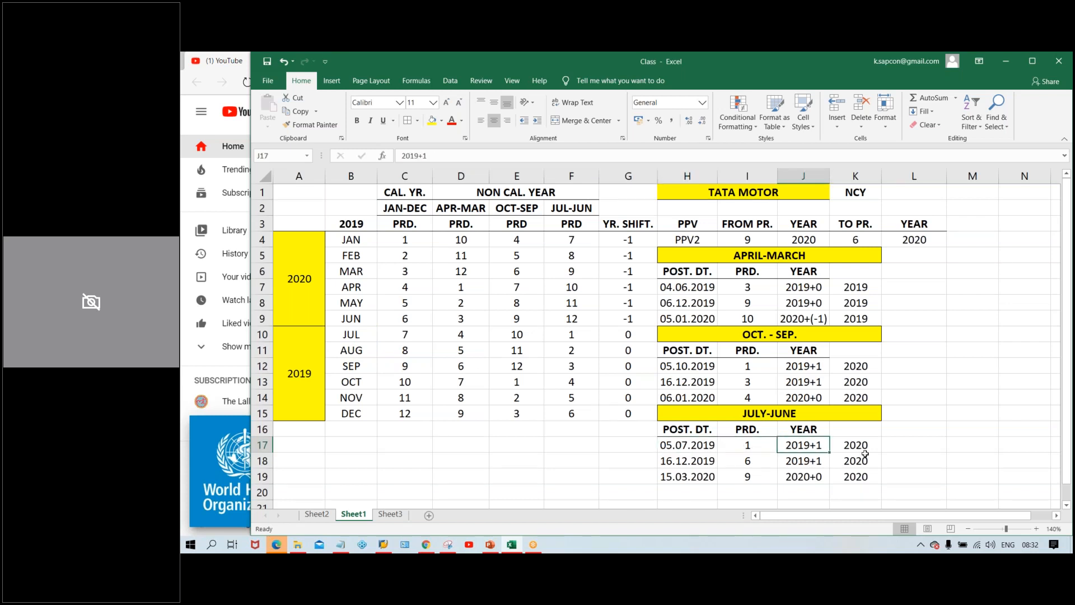
text(2019+0)
key(Tab)
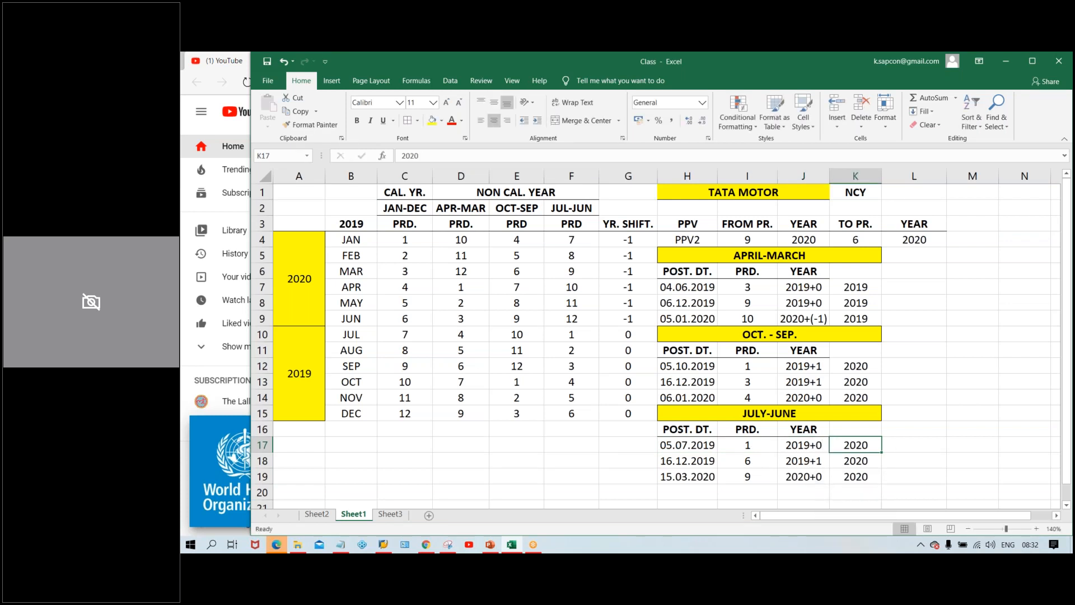
text(2019)
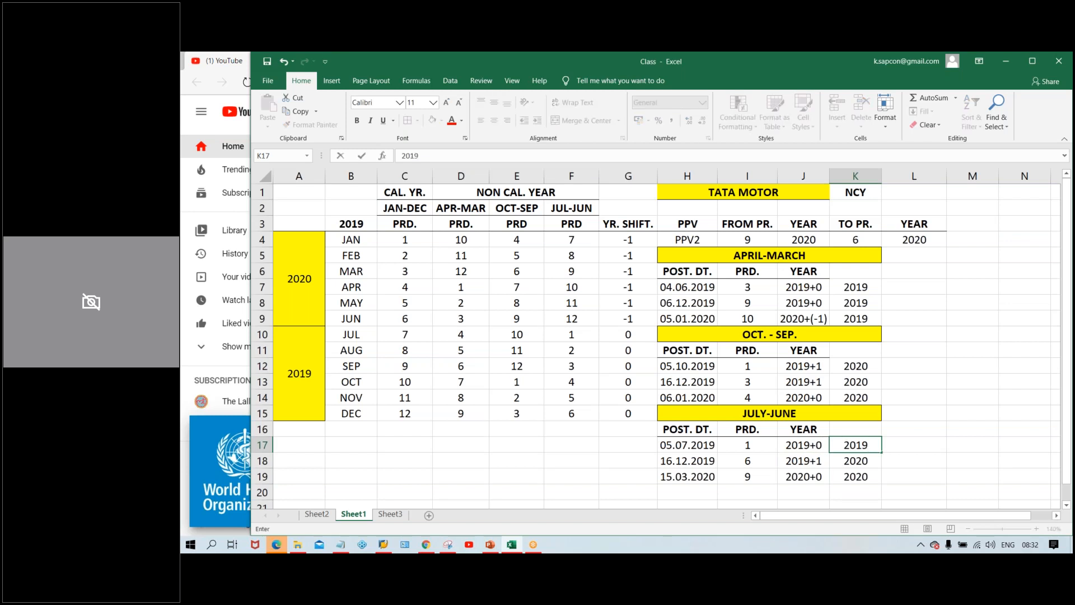
key(Return)
Clear the period, year formula and resulting year for posting dates 16.12.2019 and 15.03.2020 in the July-June table
drag(747, 474, 856, 476)
key(Delete)
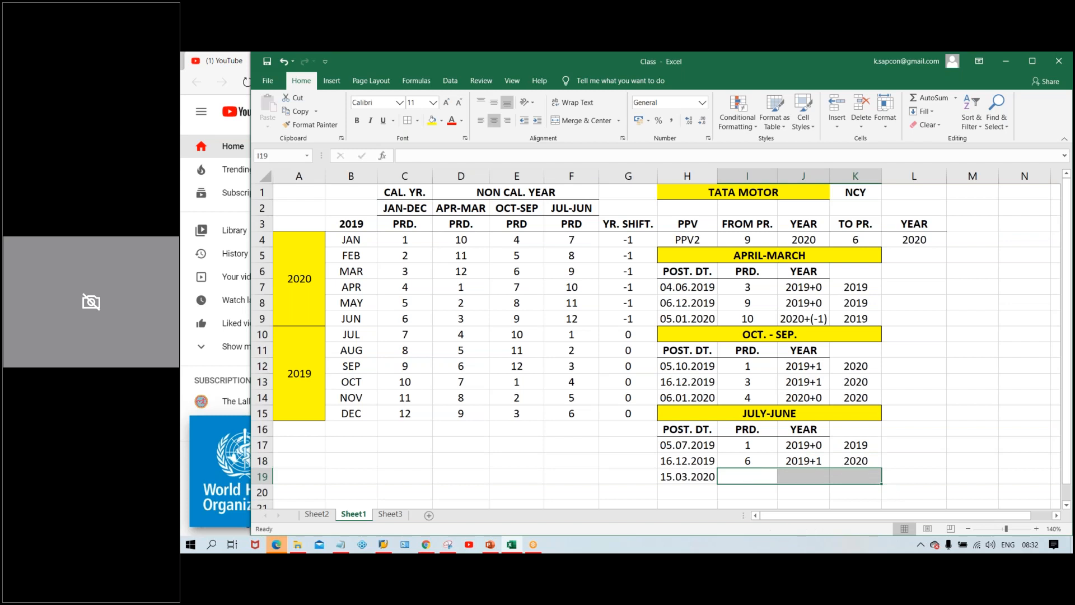
drag(751, 461, 862, 461)
key(Delete)
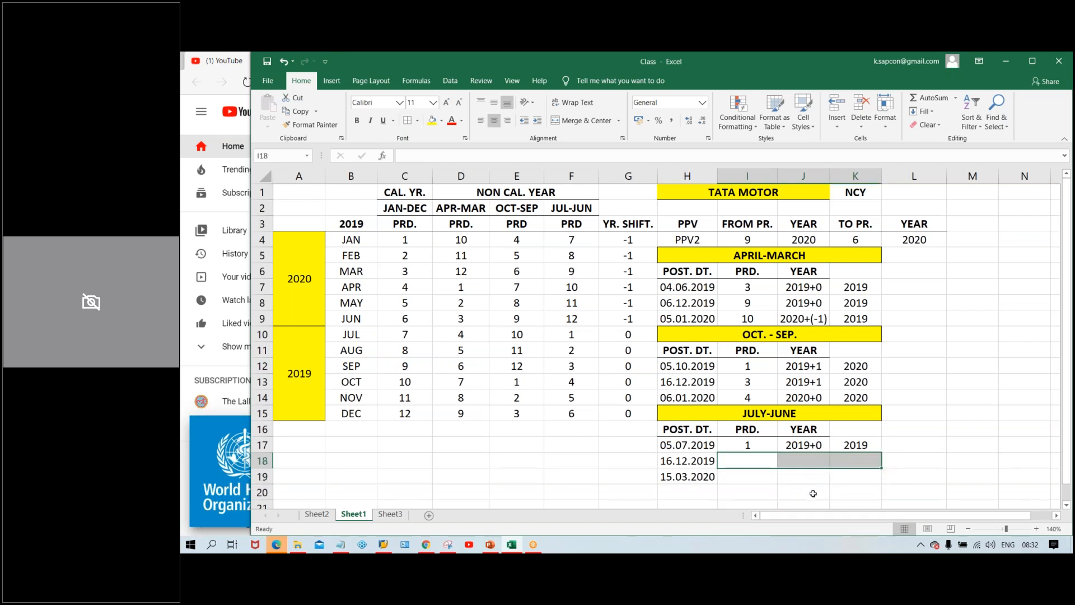
click(802, 503)
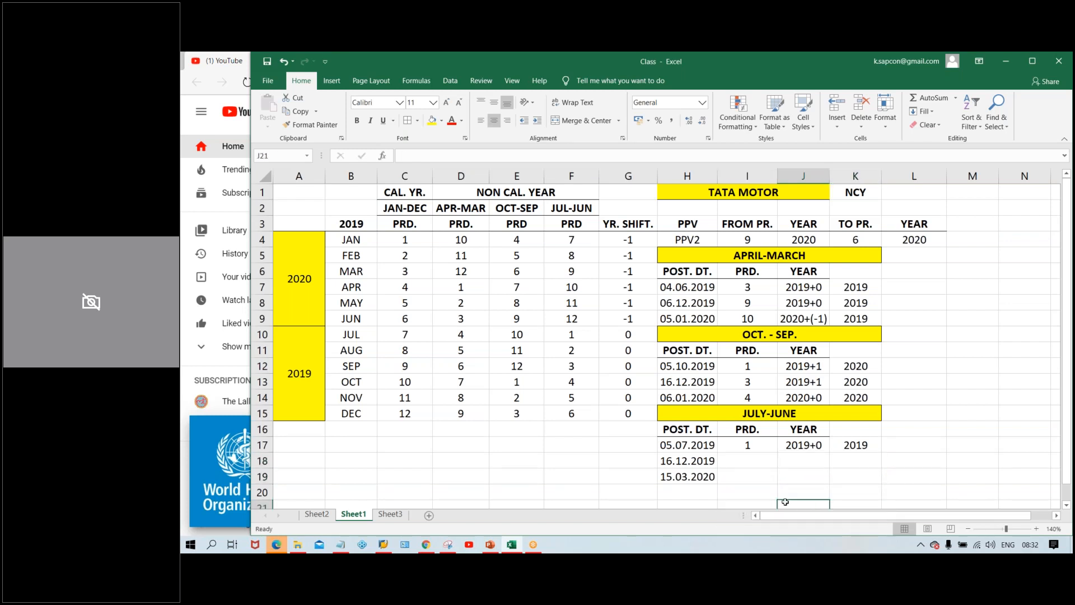
Look up the DEC row's JUL-JUN period and enter 6 as the period for posting date 16.12.2019 in the July-June table
click(688, 460)
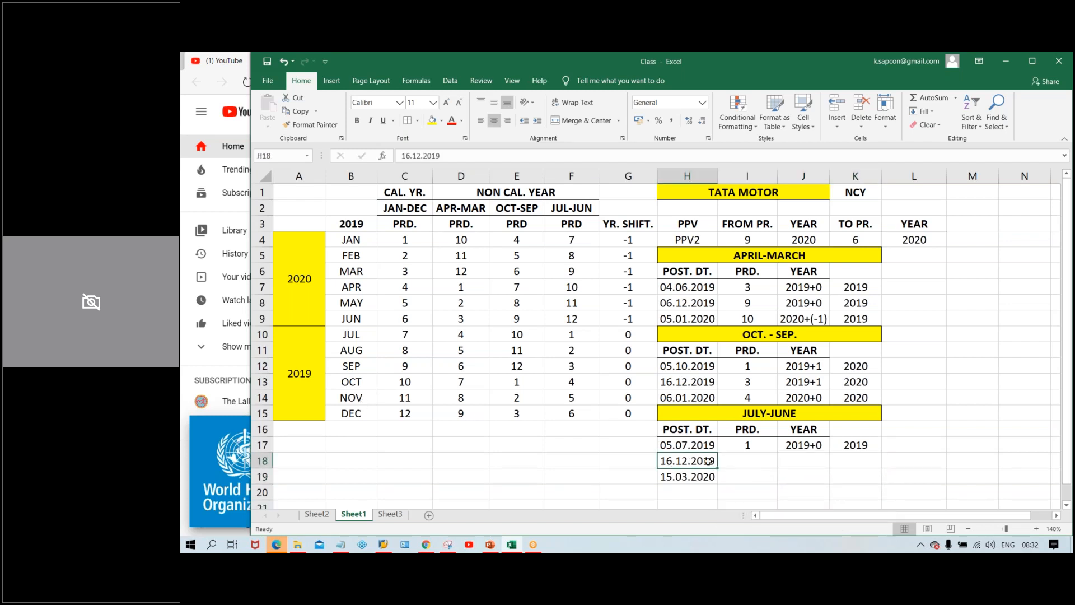
click(356, 413)
click(415, 418)
click(563, 416)
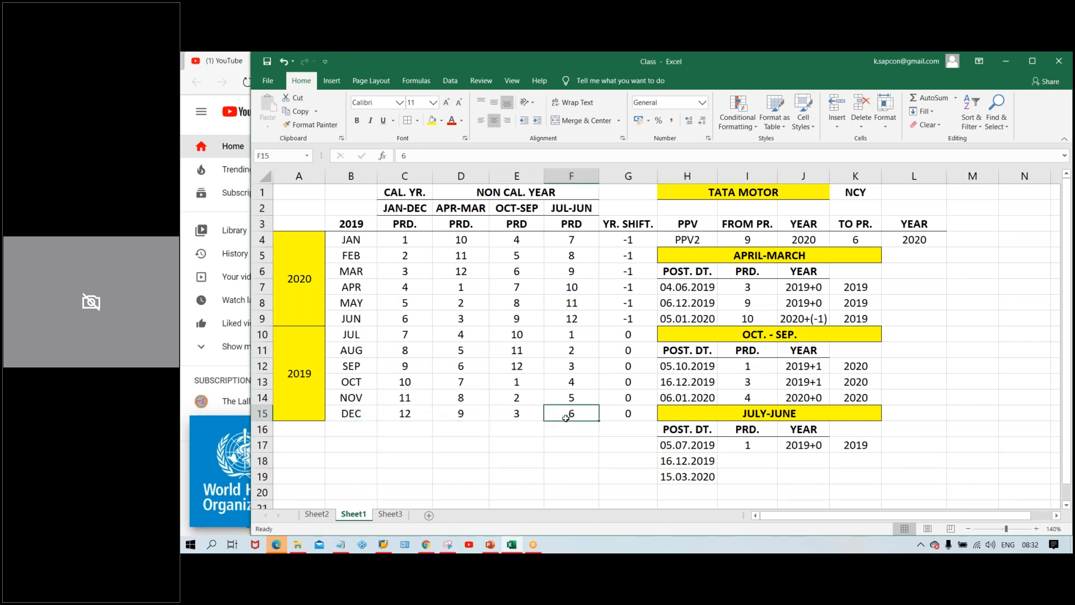
click(745, 462)
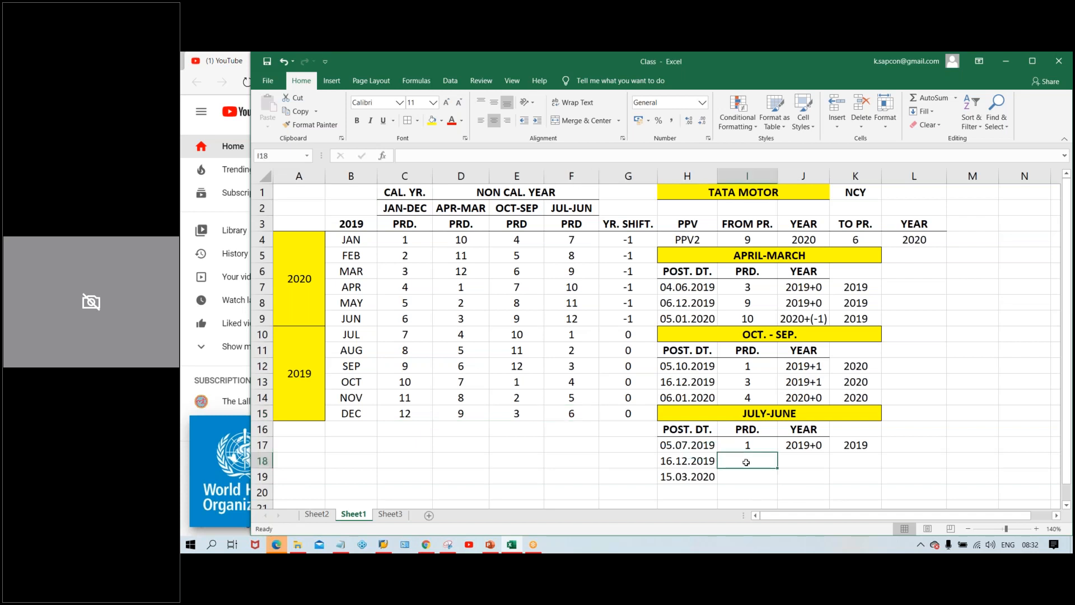
text(6)
key(Tab)
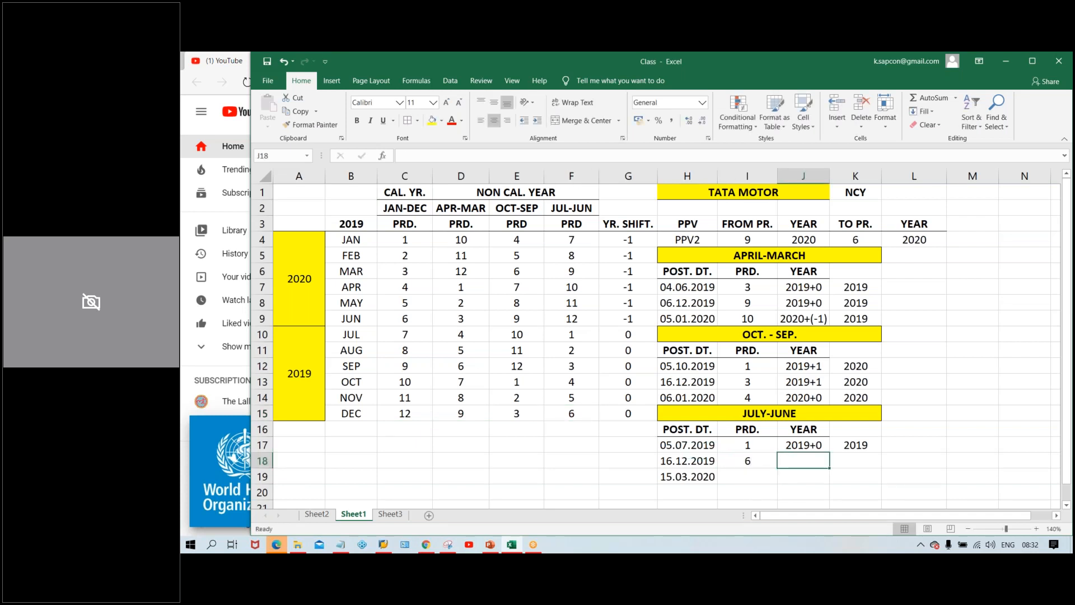
Enter year formula 2019+0 and resulting year 2019 for posting date 16.12.2019 in the July-June table
click(351, 413)
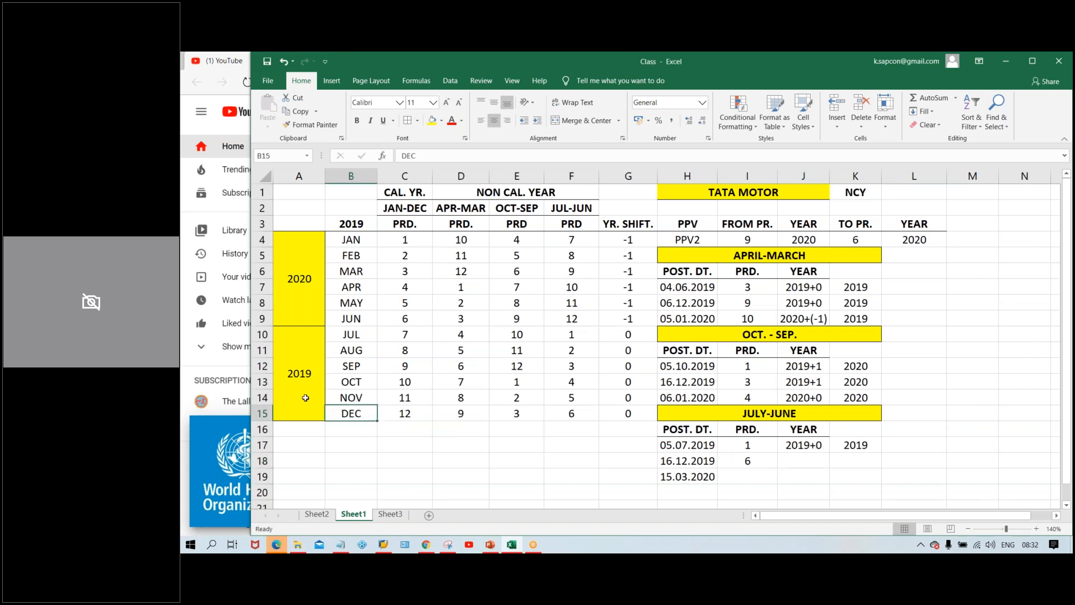
click(789, 458)
text(2019)
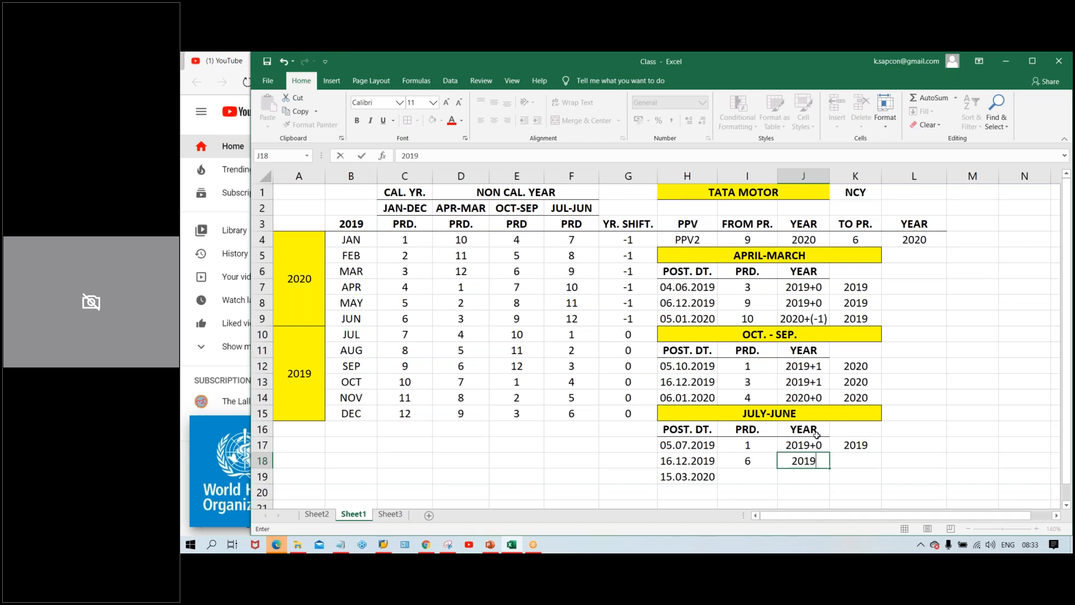
text(+0)
click(864, 460)
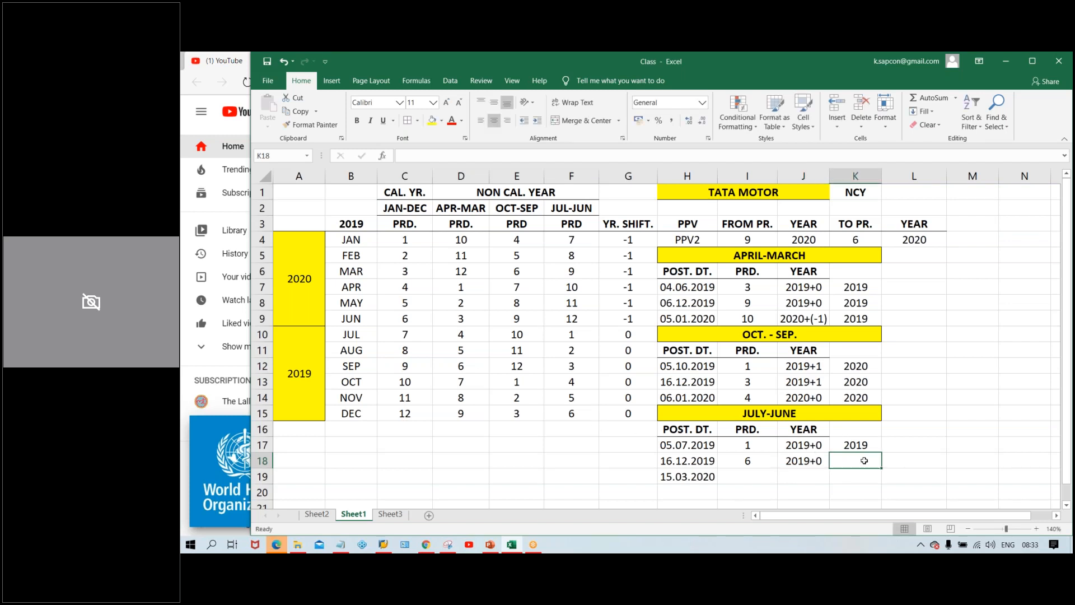
text(2019)
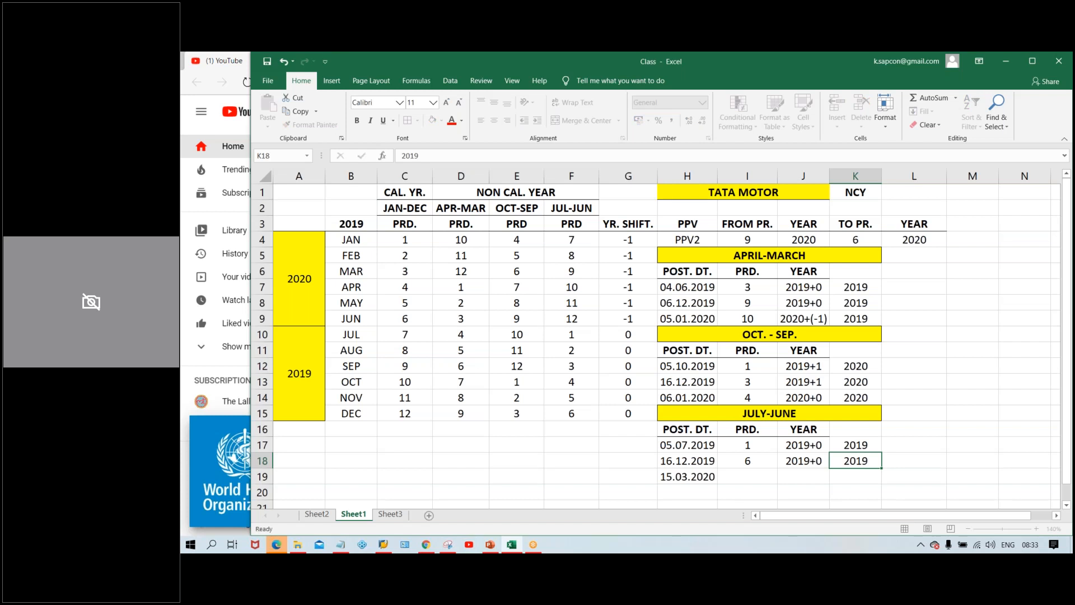
key(Return)
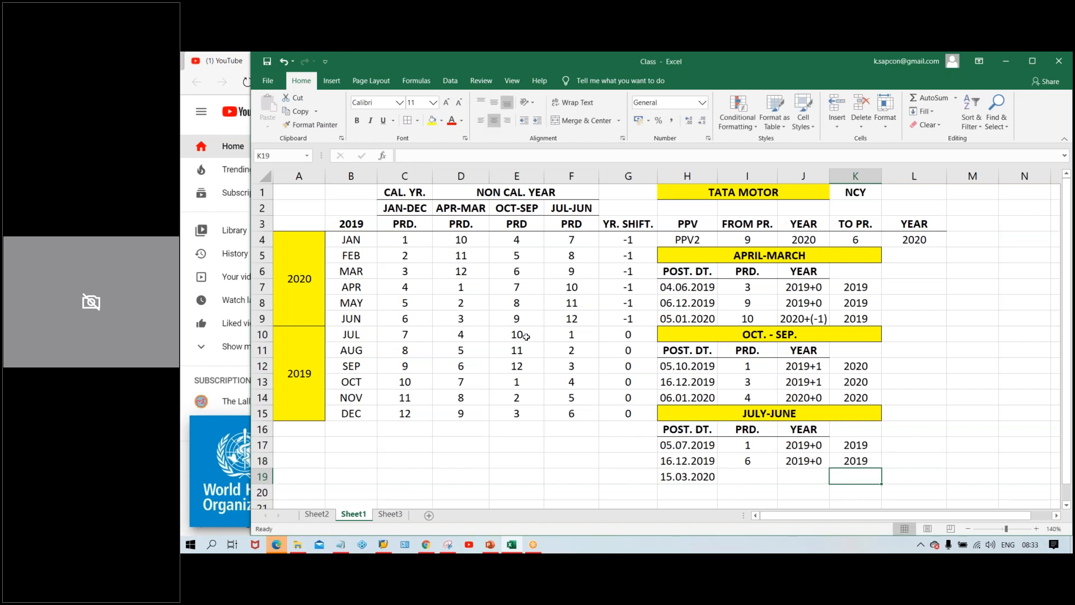
Examine the full JAN to DEC range under the 2019 header and how JUL to DEC relates to its year block
click(355, 414)
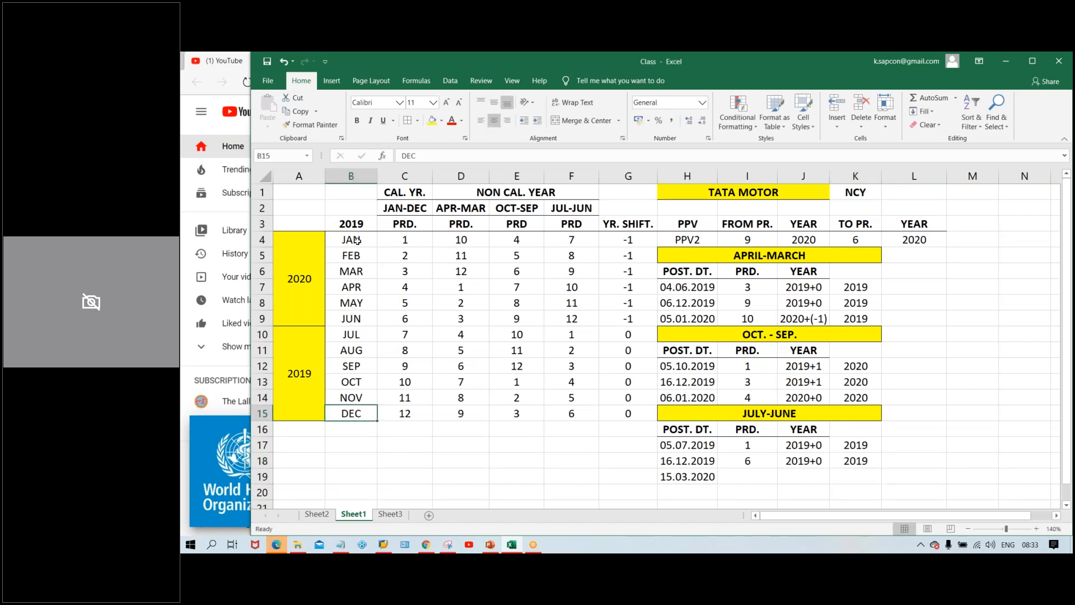
drag(351, 224, 352, 415)
click(351, 414)
click(342, 245)
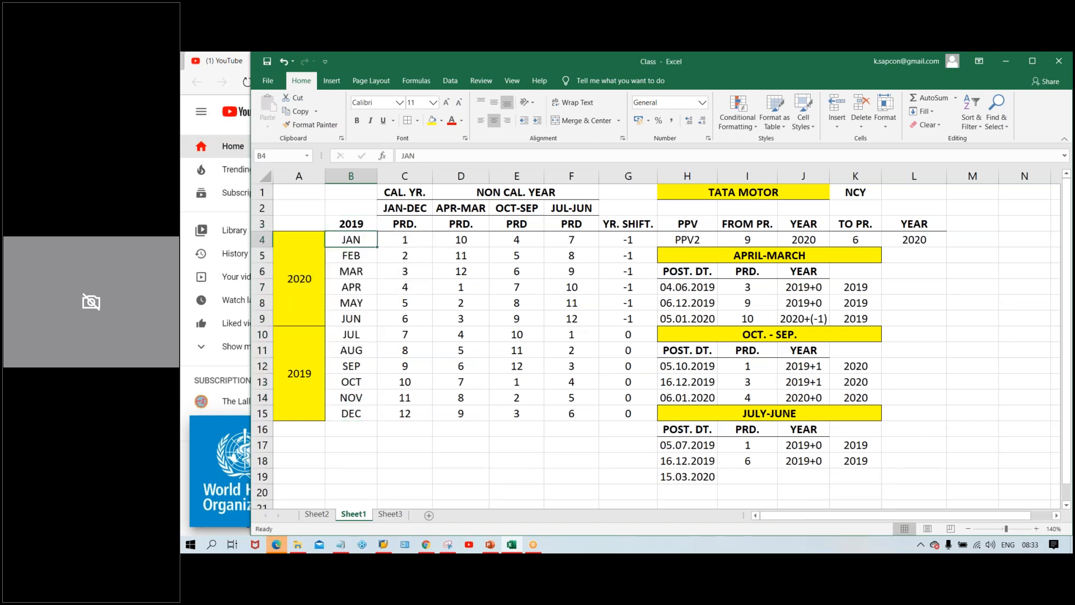
click(301, 266)
drag(349, 240, 351, 414)
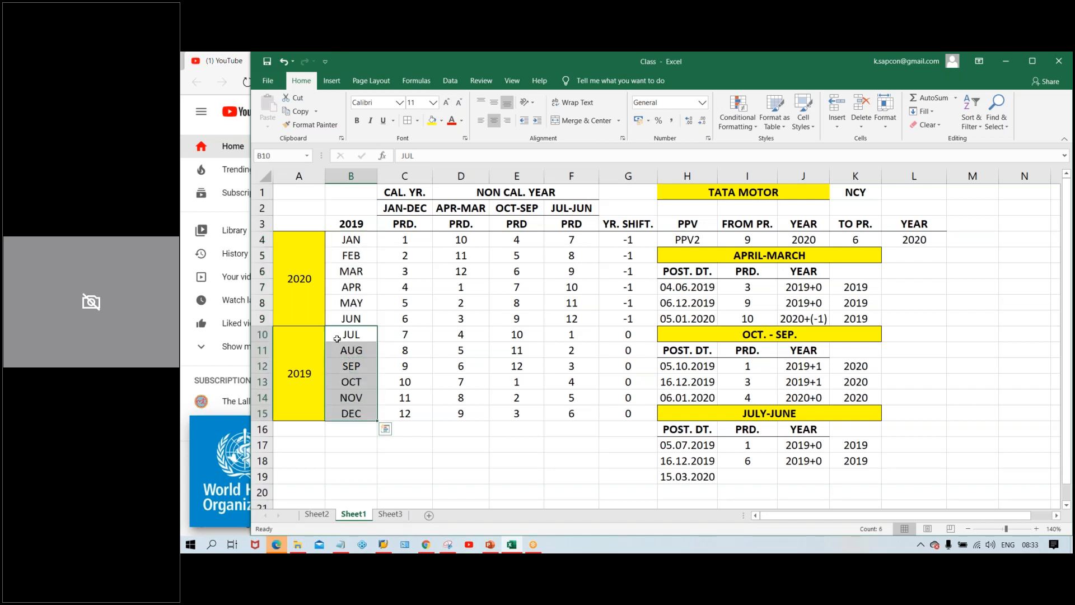
click(337, 336)
drag(348, 334, 351, 414)
Compare the JAN to JUN months with the merged 2020 year label beside them
drag(358, 241, 362, 320)
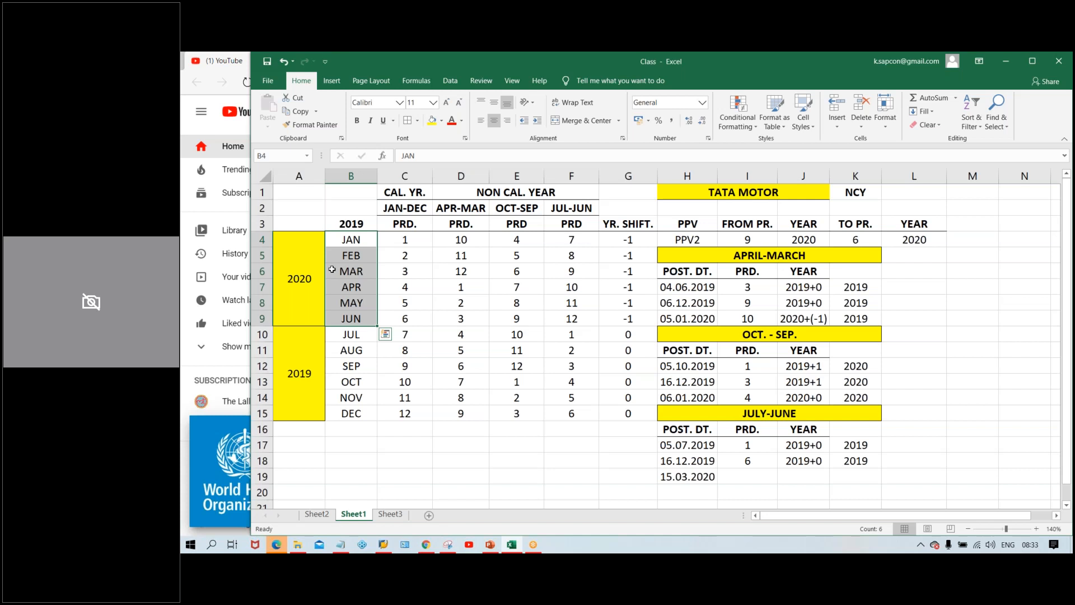
click(348, 242)
click(348, 257)
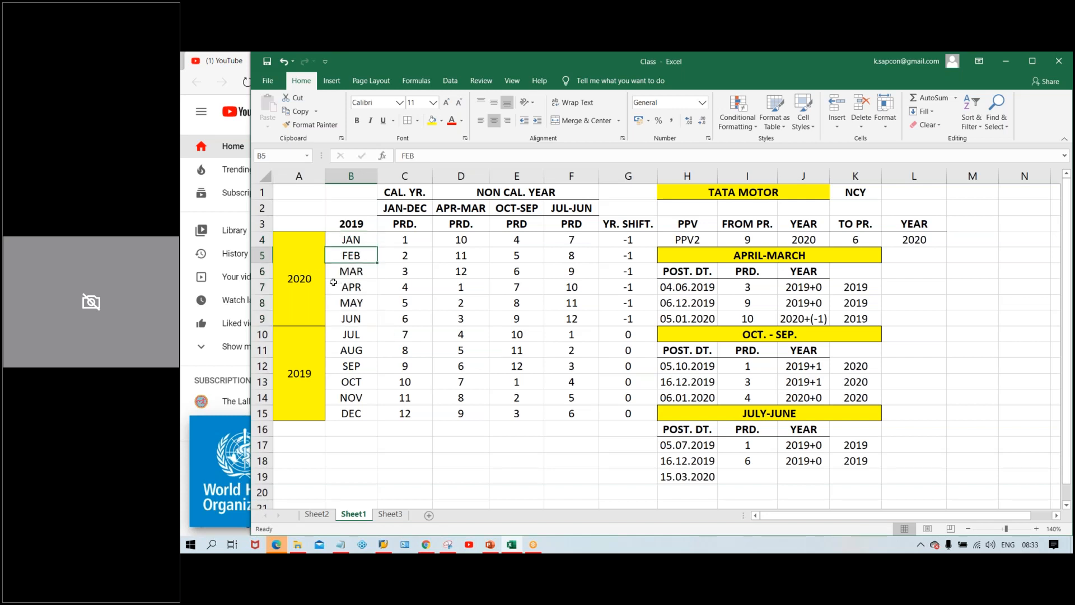
click(297, 279)
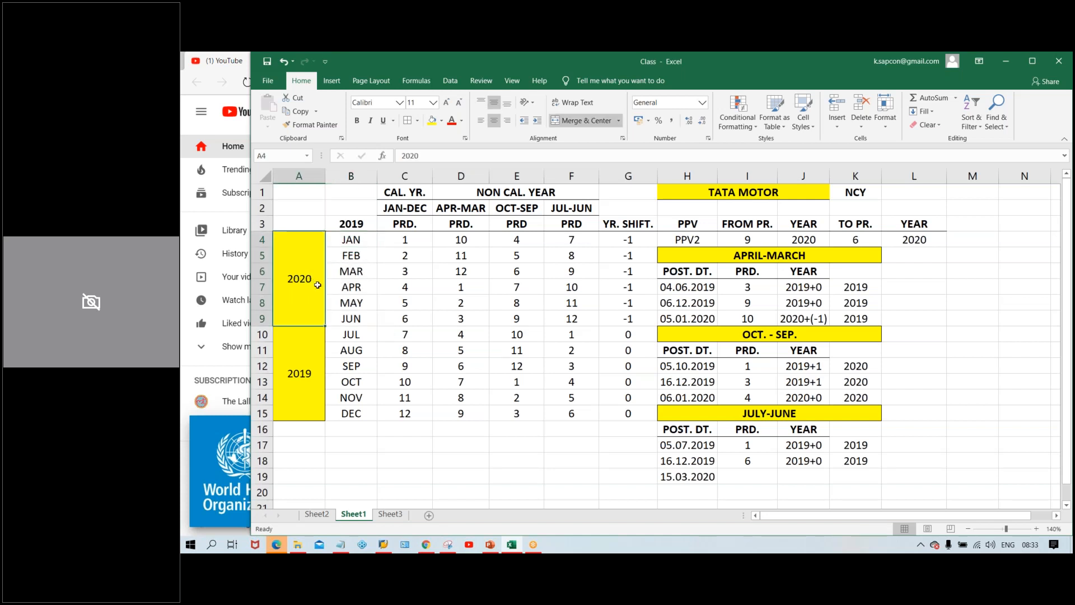
drag(350, 241, 350, 317)
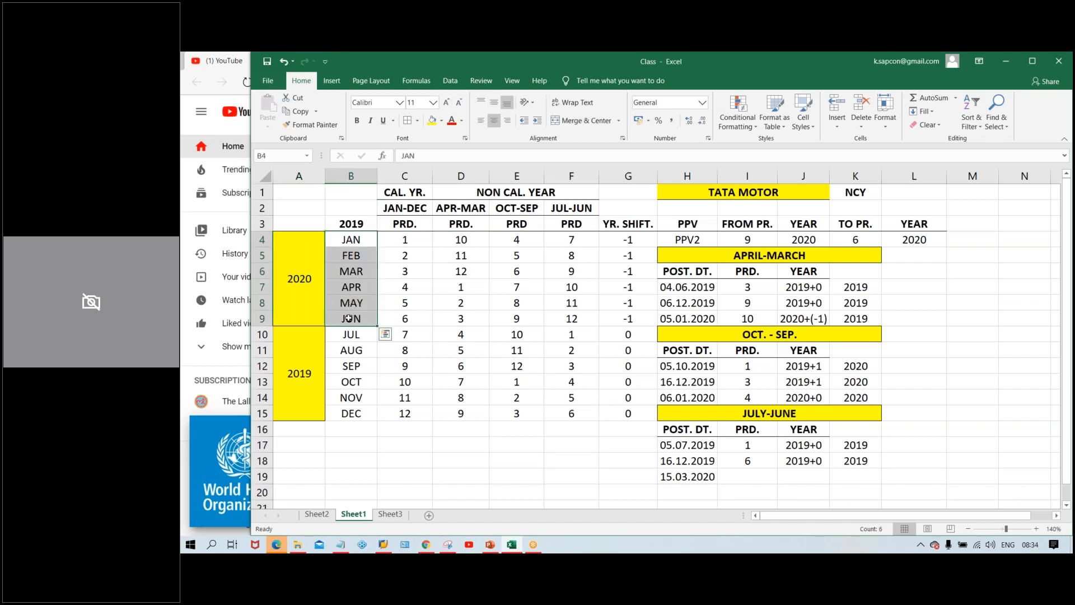
click(294, 284)
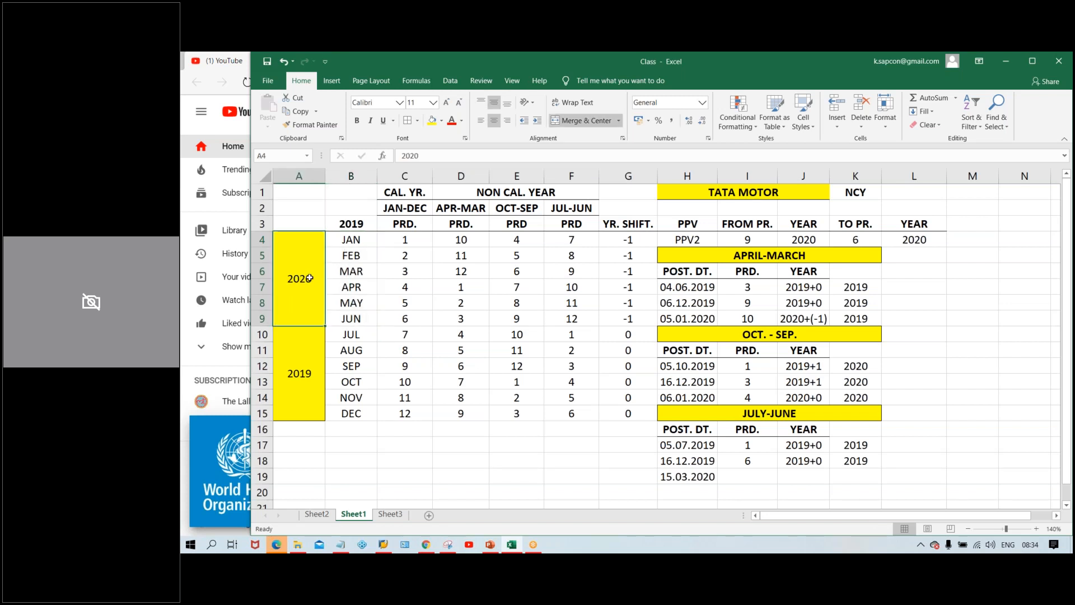
Look up the MAR row's JUL-JUN period and enter 9 as the period for posting date 15.03.2020 in the July-June table
click(701, 478)
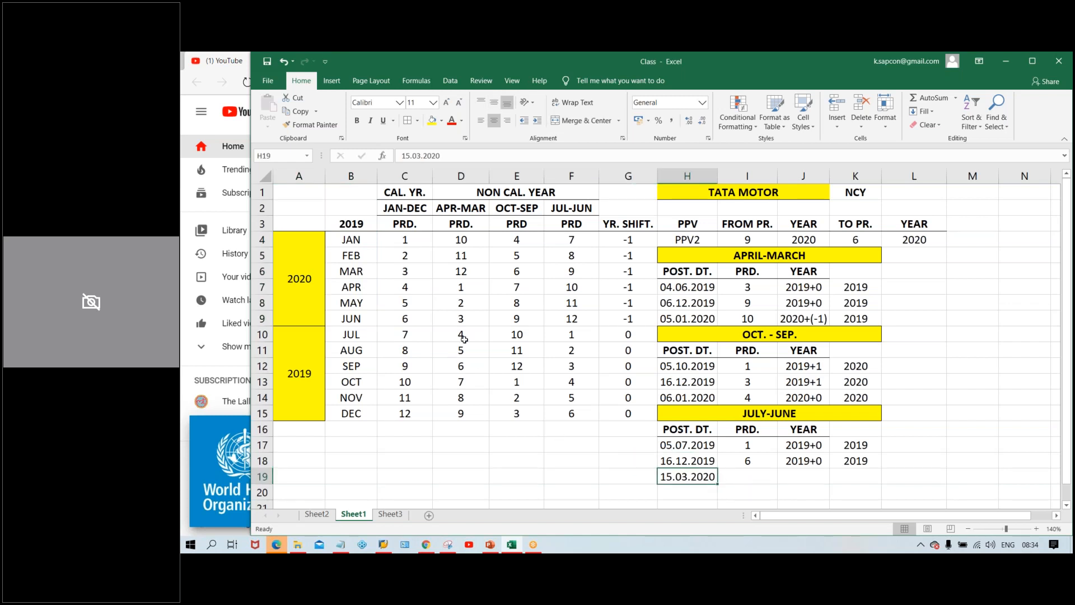
drag(412, 273, 585, 271)
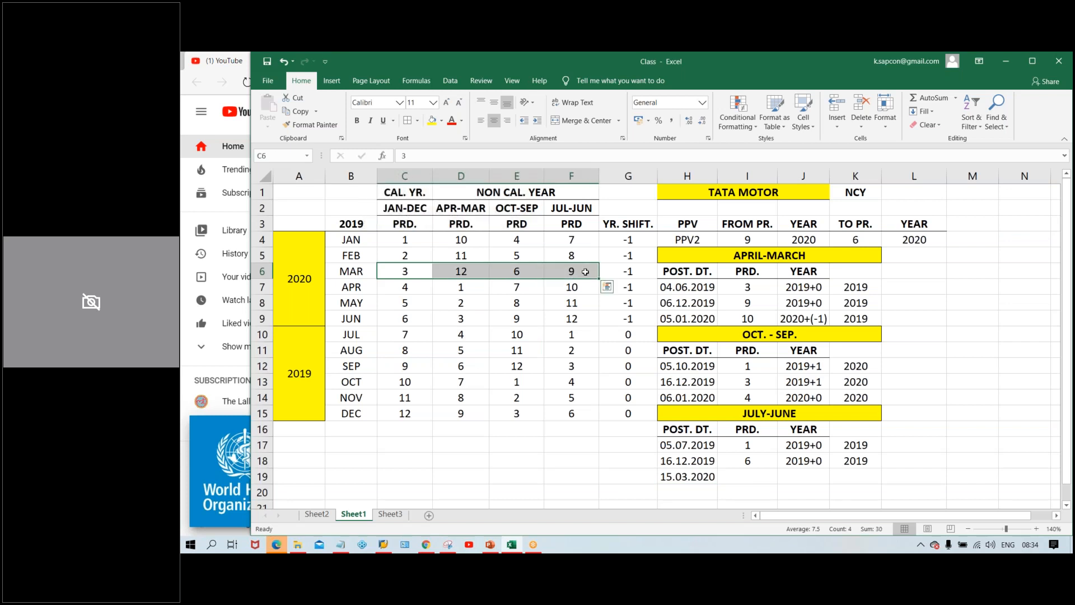
click(585, 272)
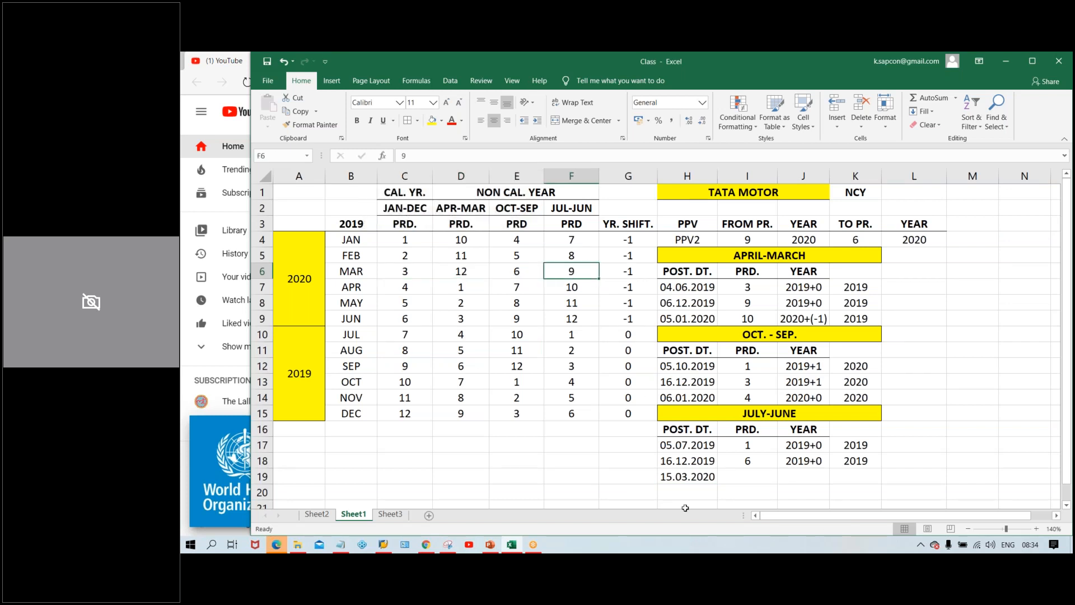
click(757, 471)
text(9)
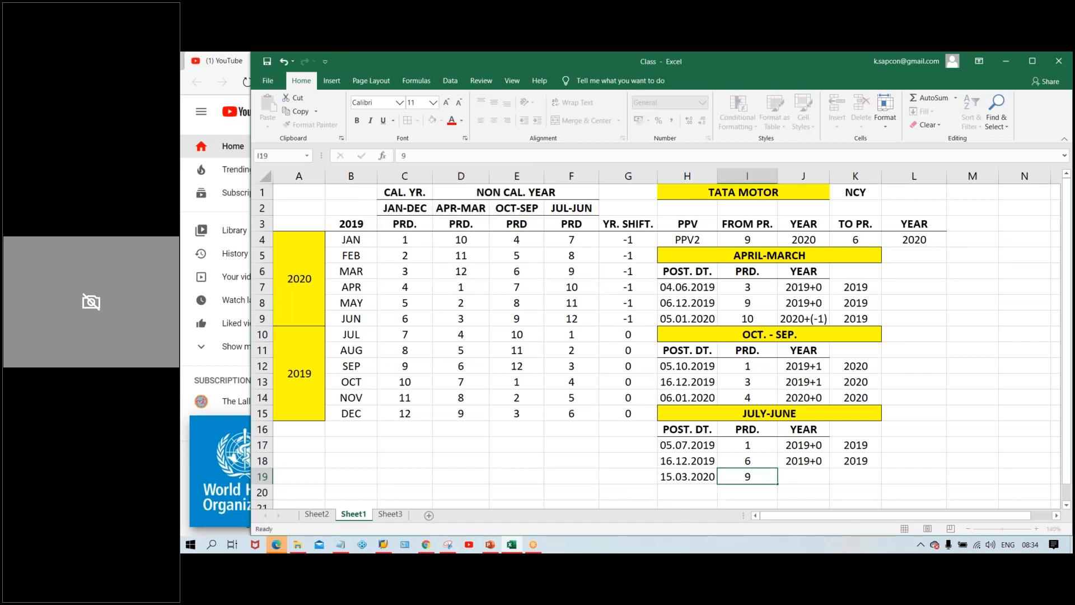
key(Tab)
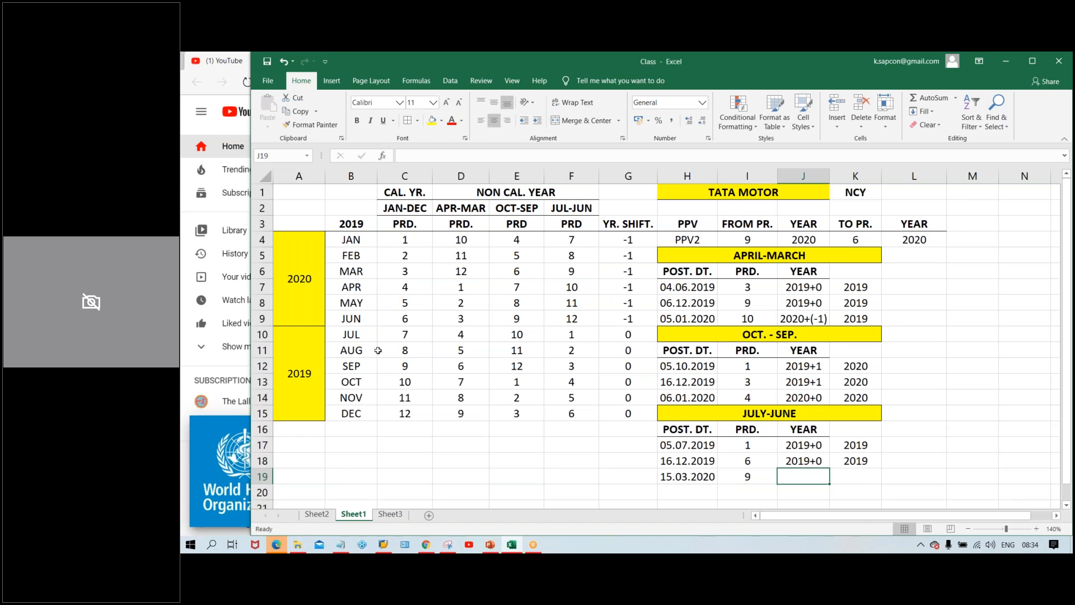
Enter year formula 2020+(-1) and resulting year 2019 for posting date 15.03.2020 in the July-June table
click(711, 477)
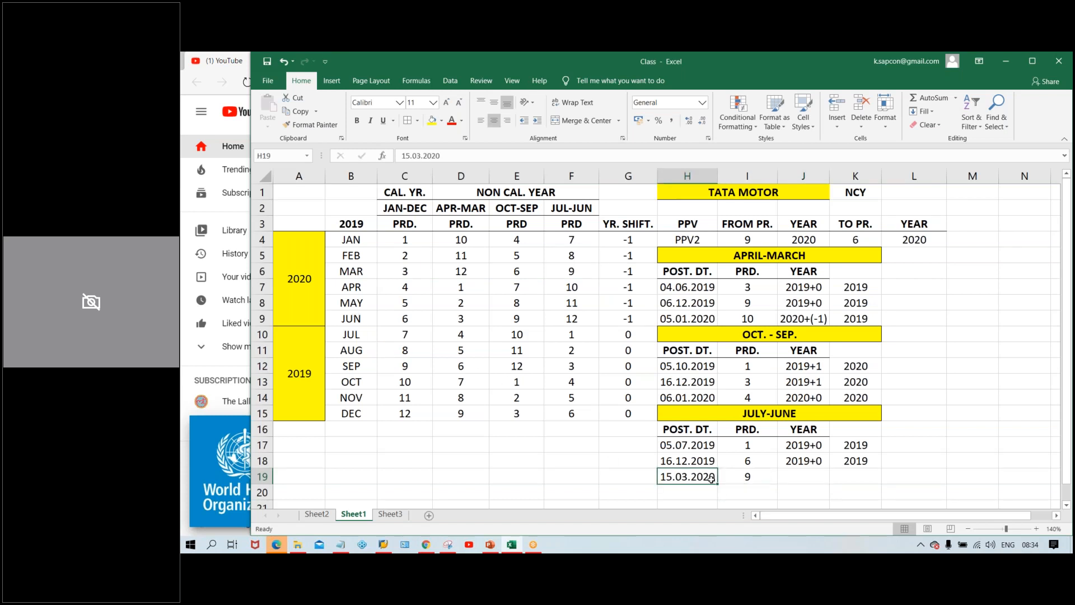
click(826, 478)
text(2020)
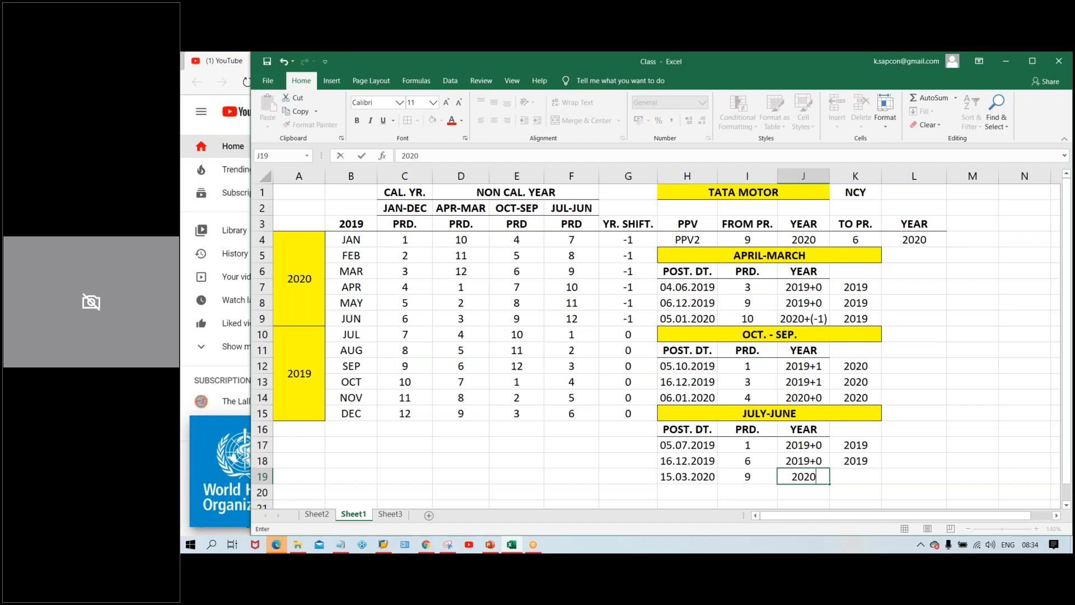
text(-)
key(BackSpace)
text(+(-1))
key(Tab)
text(2019)
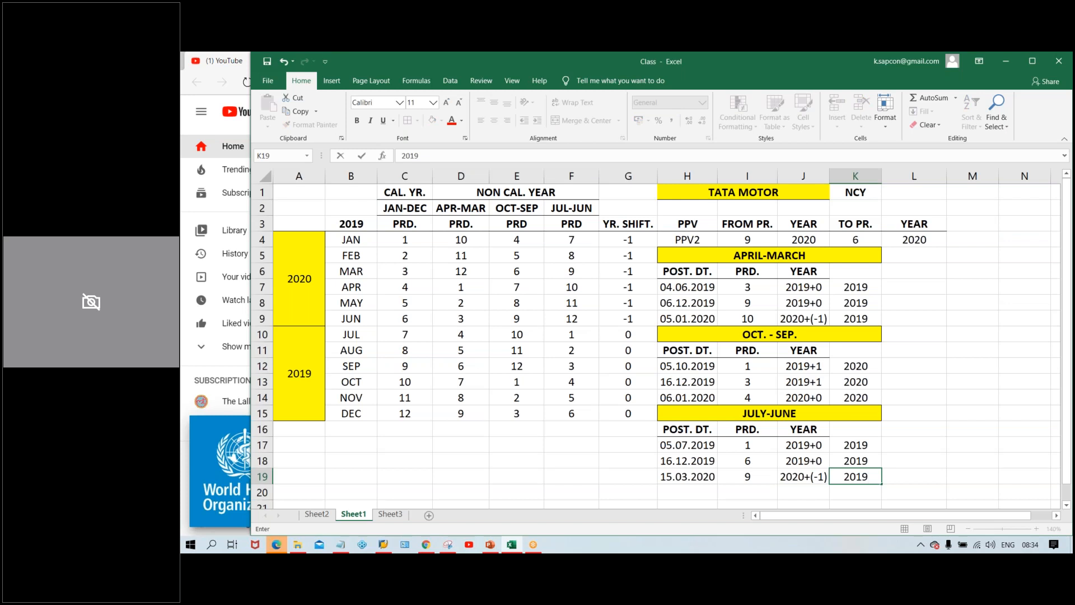
key(Return)
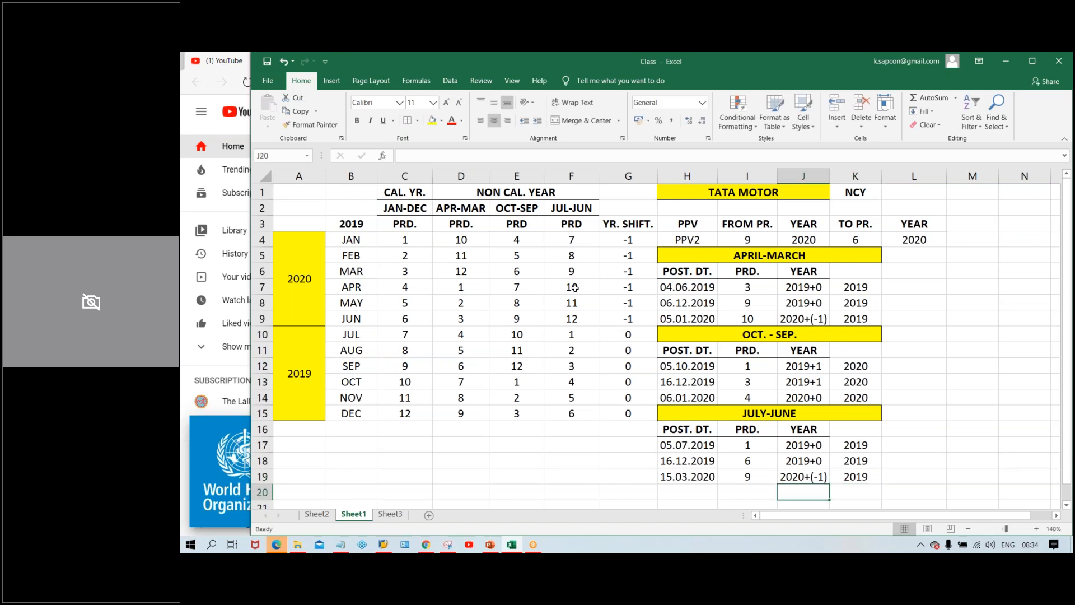
drag(644, 238, 634, 311)
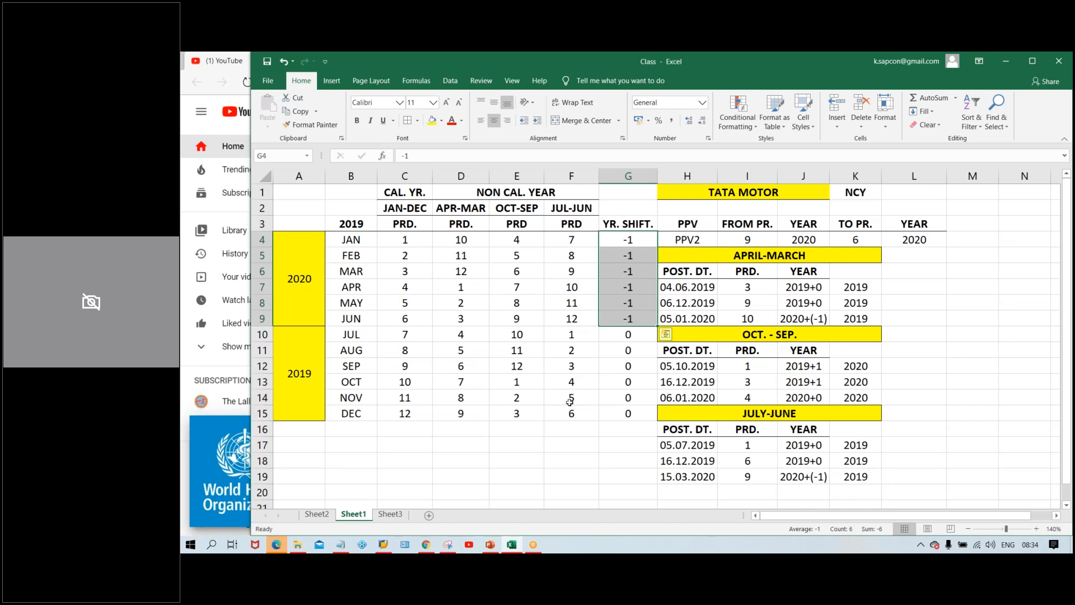
click(569, 427)
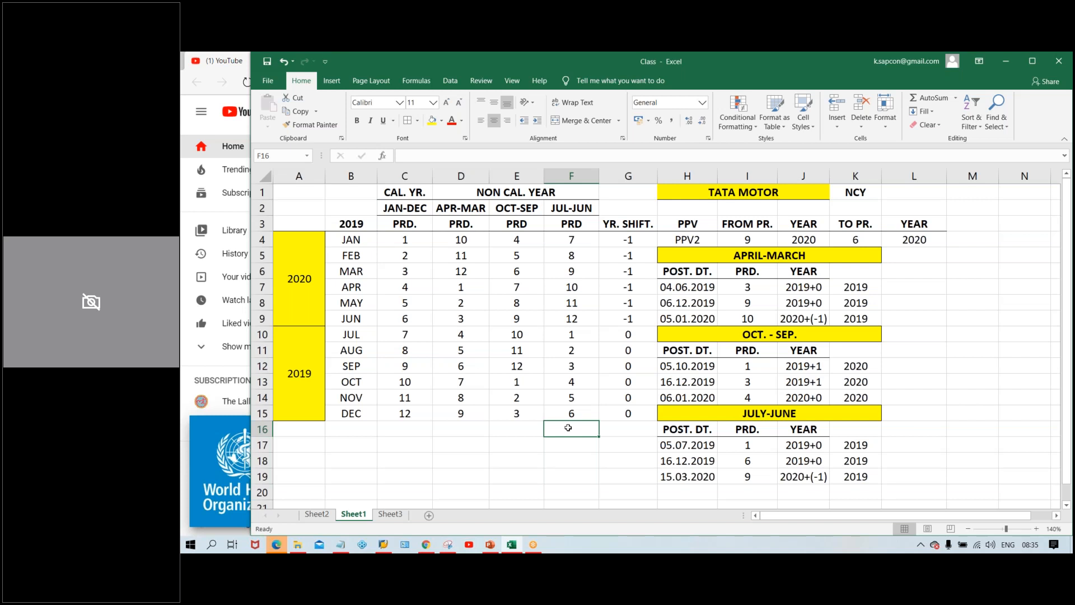
click(571, 242)
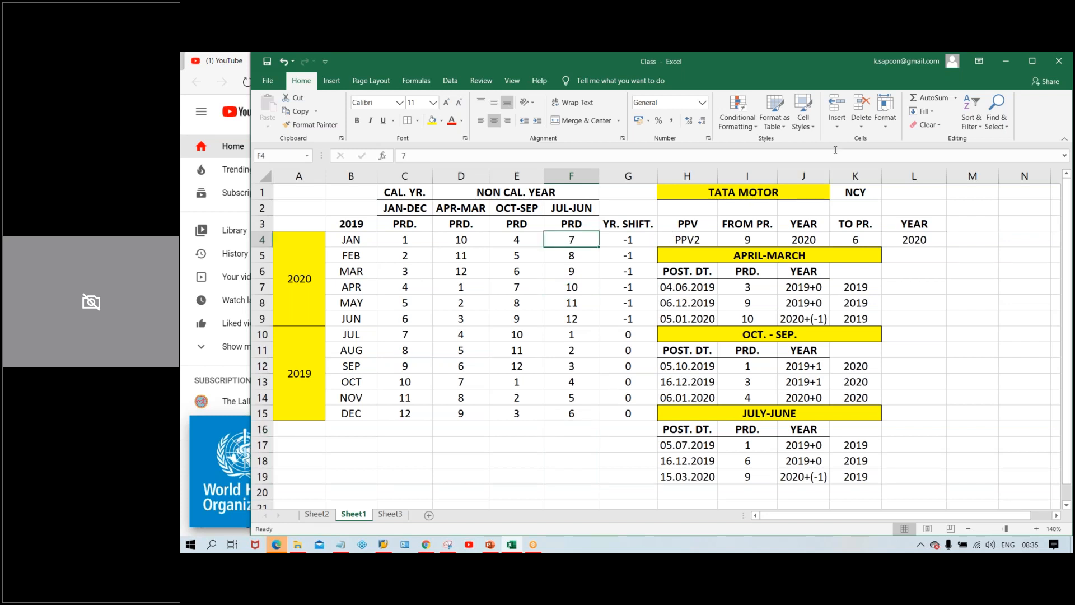
click(867, 106)
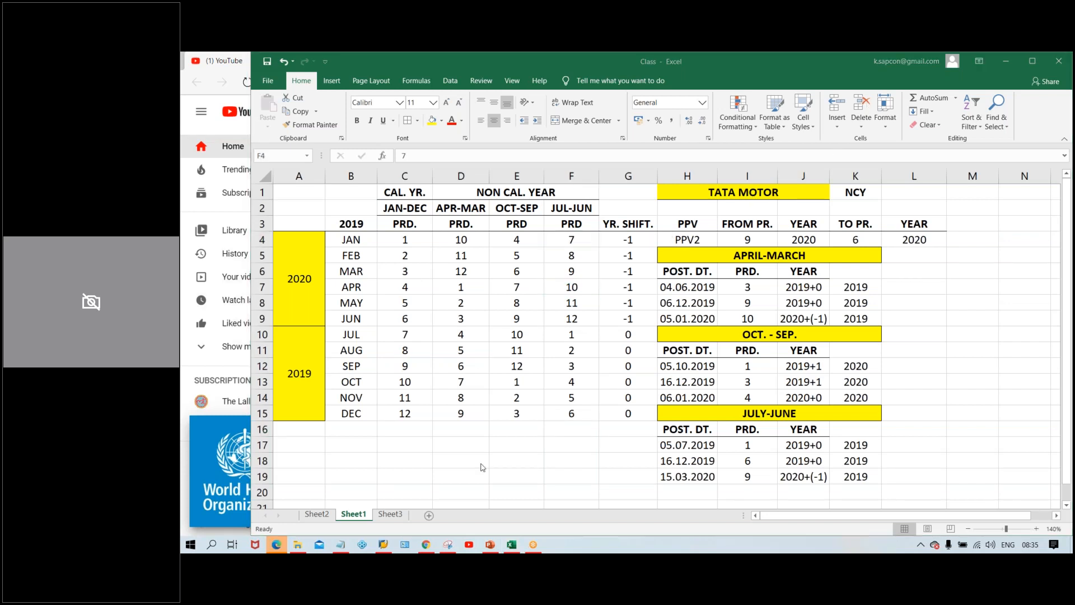
click(950, 317)
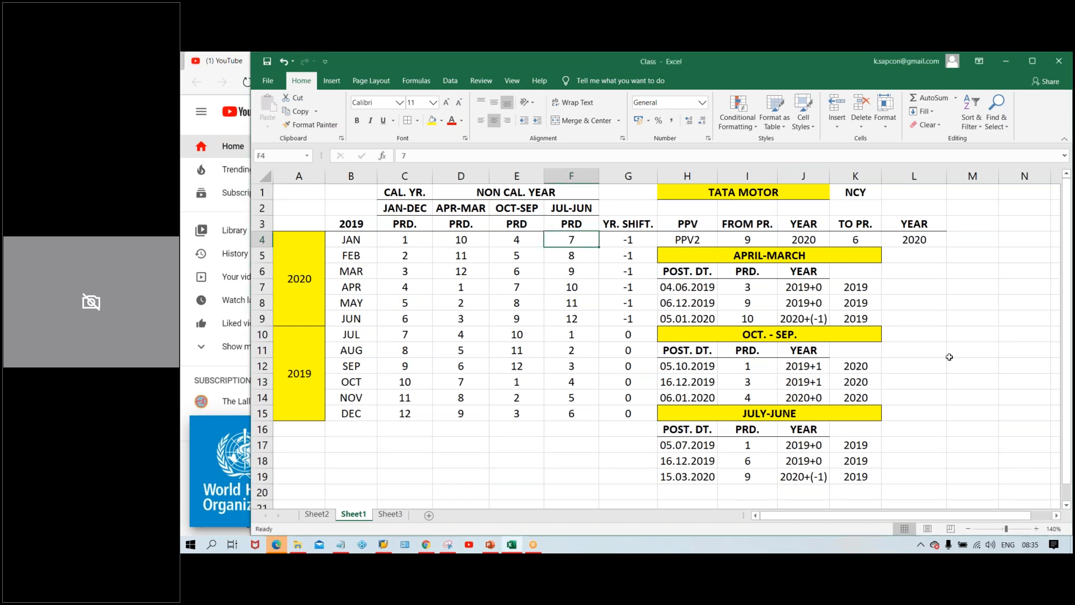
Set the TO PR. value of the PPV2 row in the TATA MOTOR table to 9
click(757, 240)
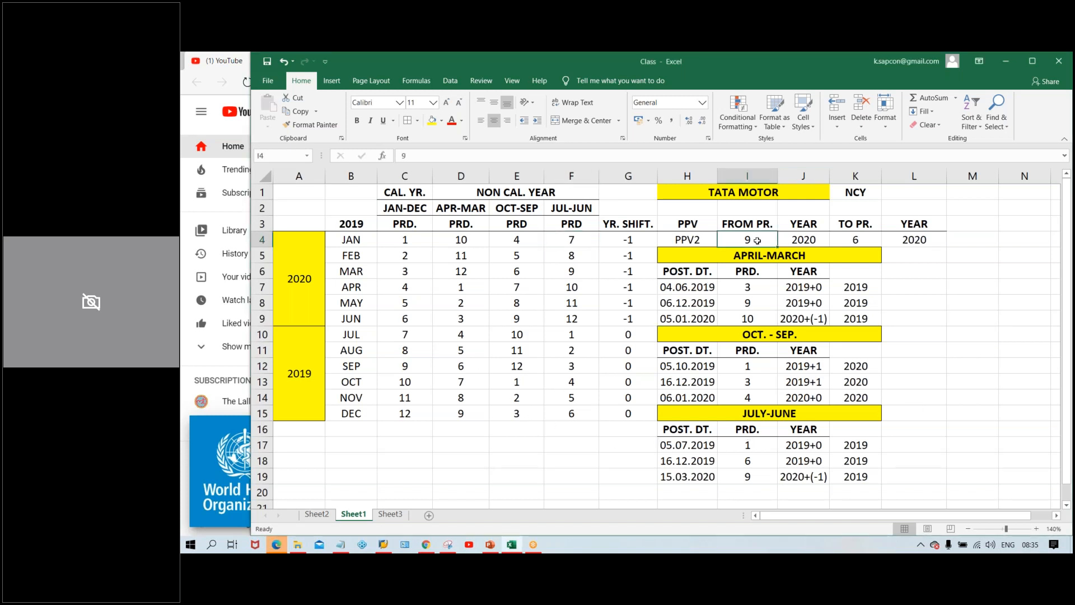
key(Right)
key(Right)
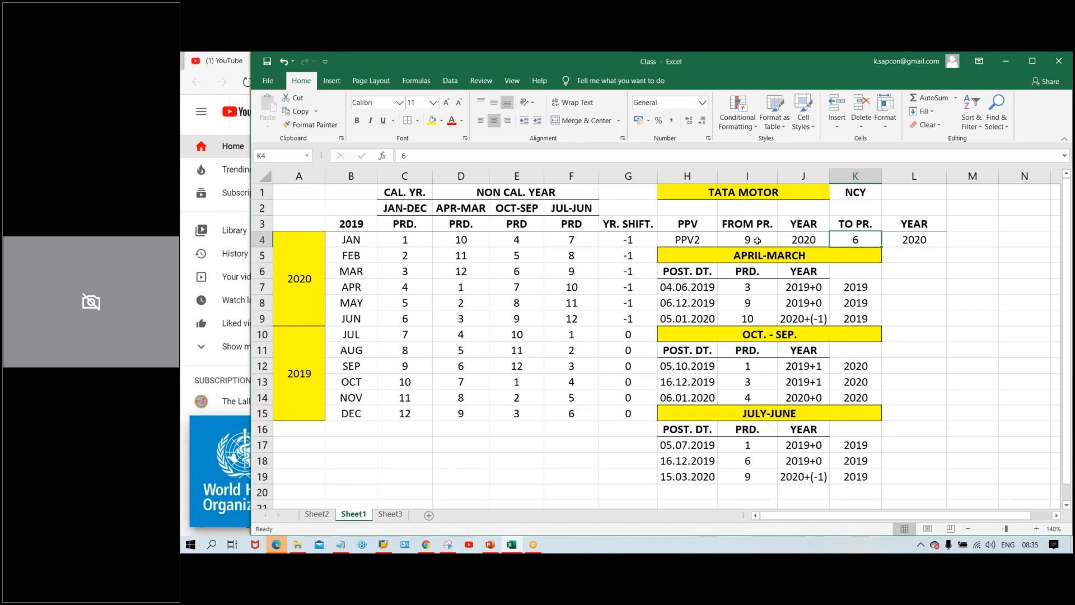
text(9)
key(Return)
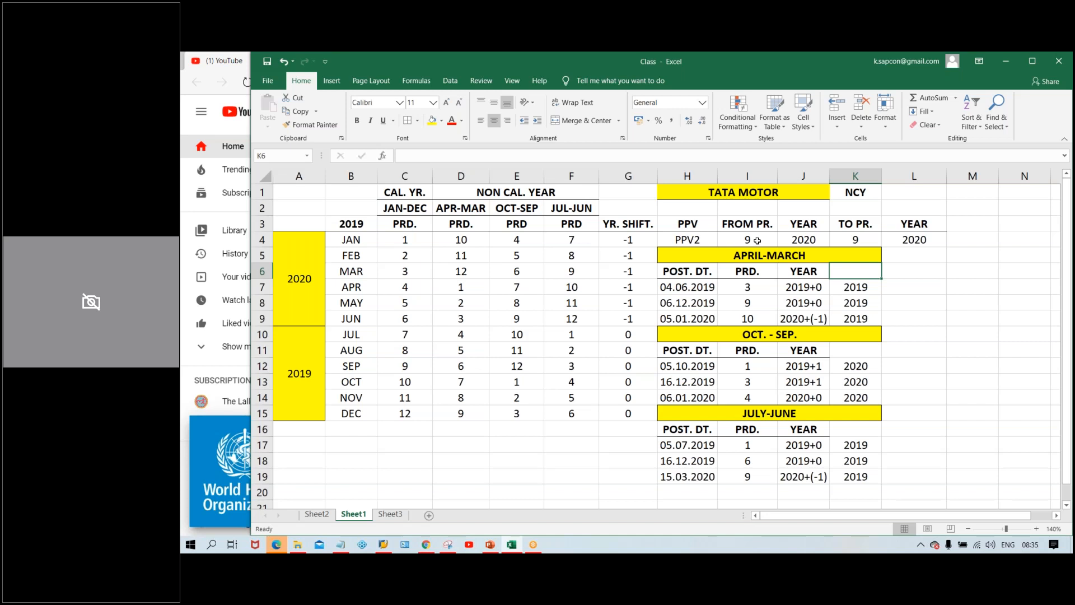
Examine the YR. SHIFT. column from JAN to DEC and the full block of periods for all four year types
drag(631, 242, 621, 415)
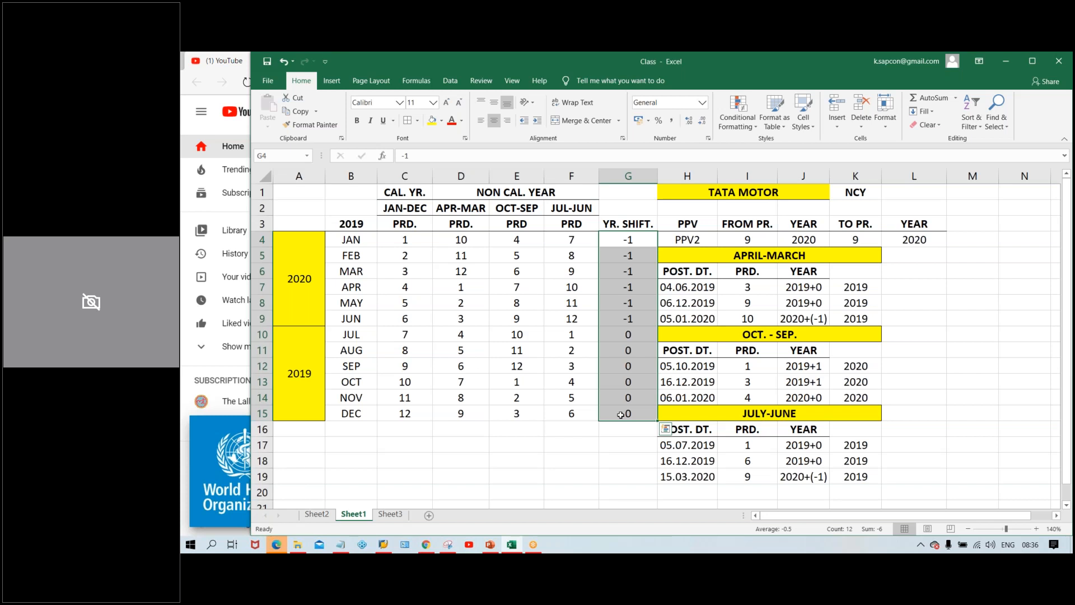
click(643, 321)
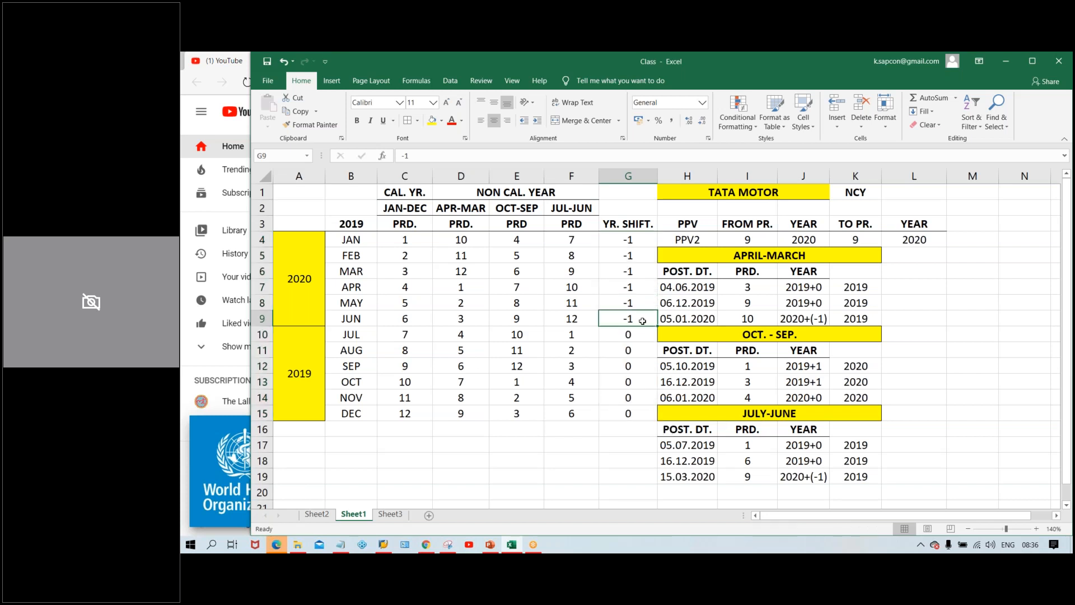
click(638, 237)
drag(638, 255, 643, 412)
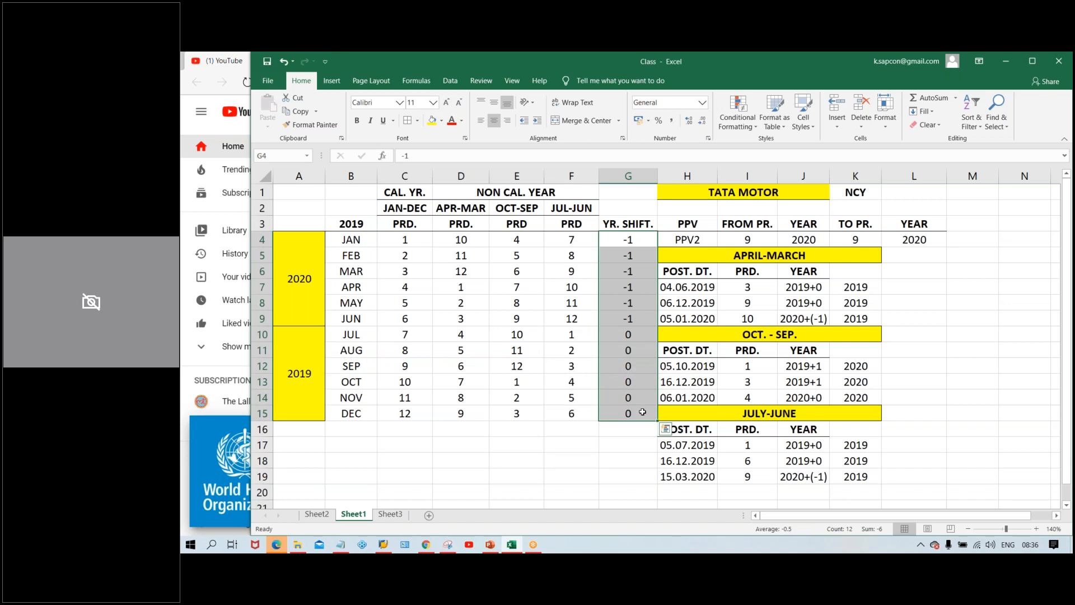
drag(625, 241, 602, 413)
click(539, 419)
click(511, 435)
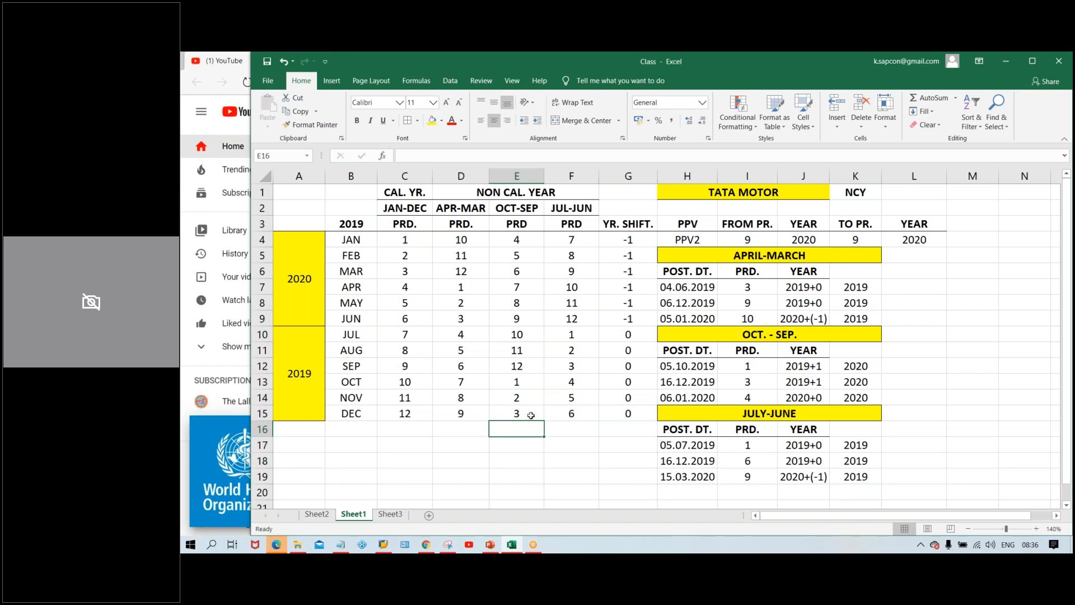
click(450, 454)
click(501, 443)
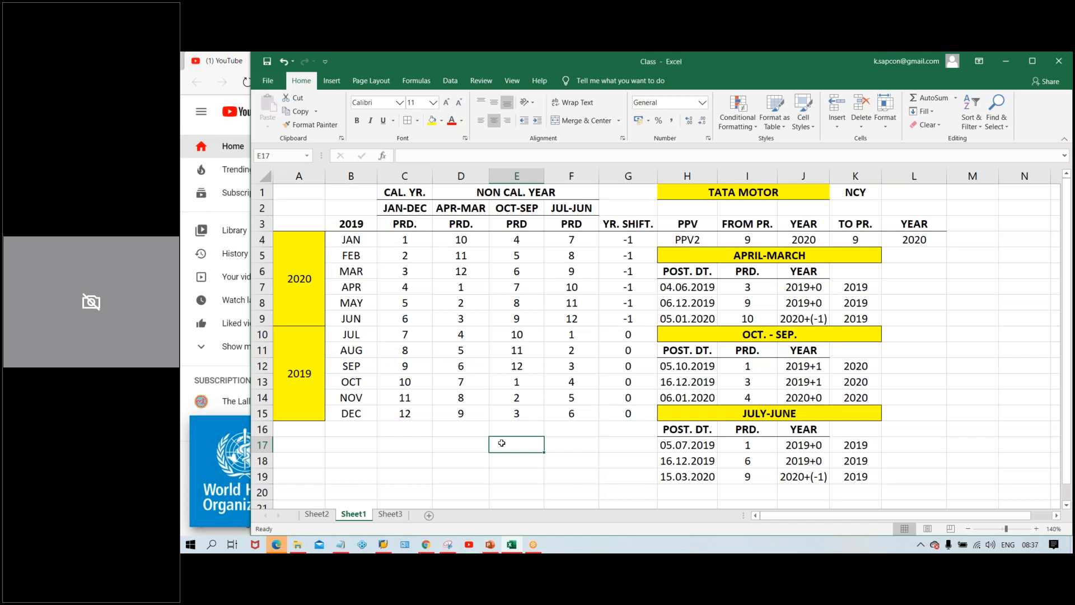
drag(395, 244, 628, 414)
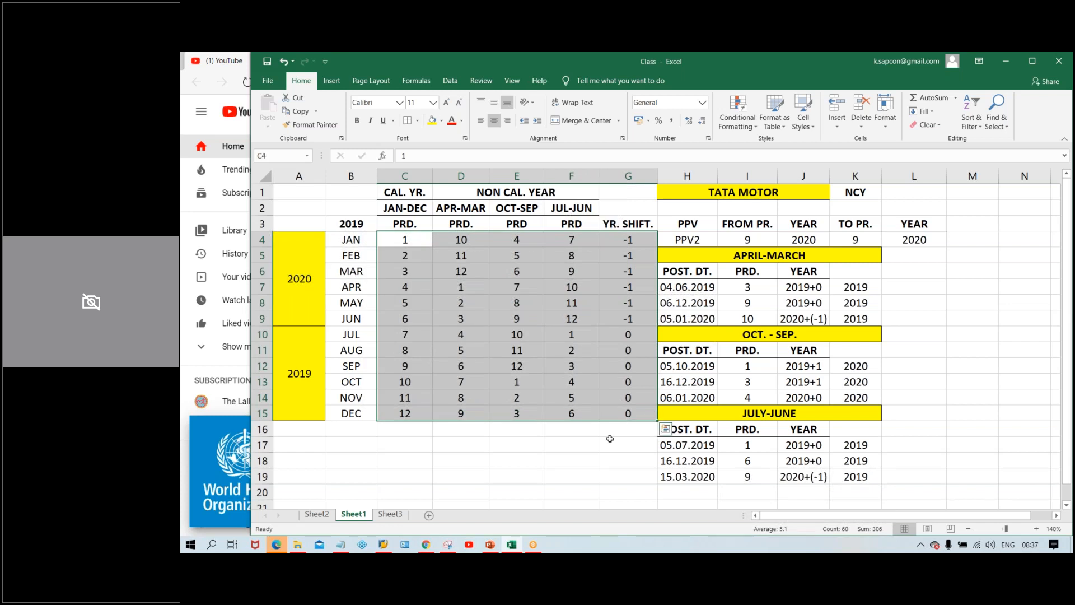
click(562, 449)
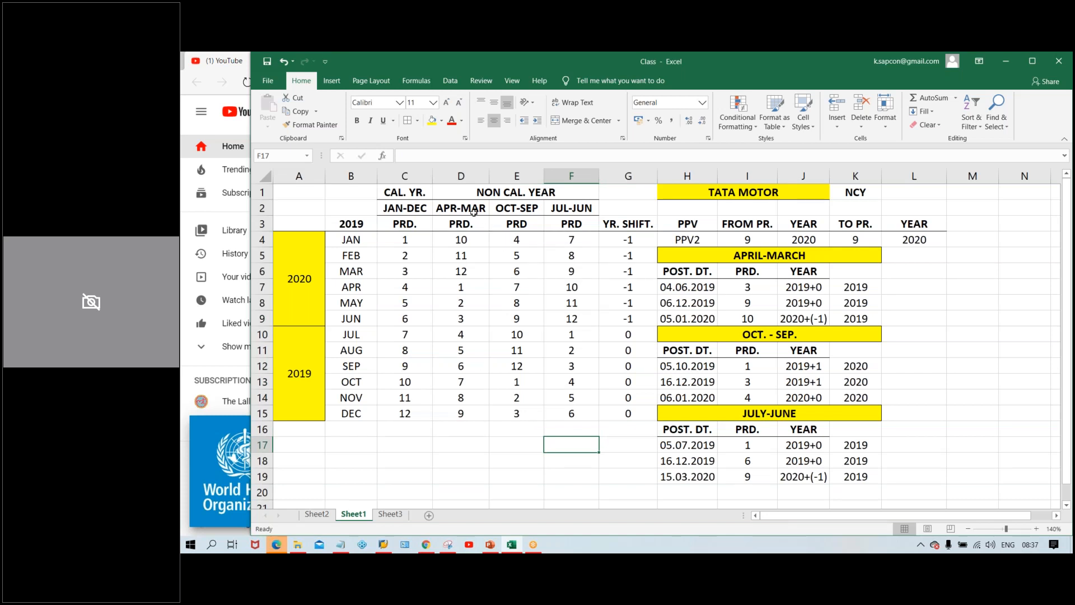
Insert a new column between the month names and the JAN-DEC periods and head it DYS. in row 3
right_click(460, 177)
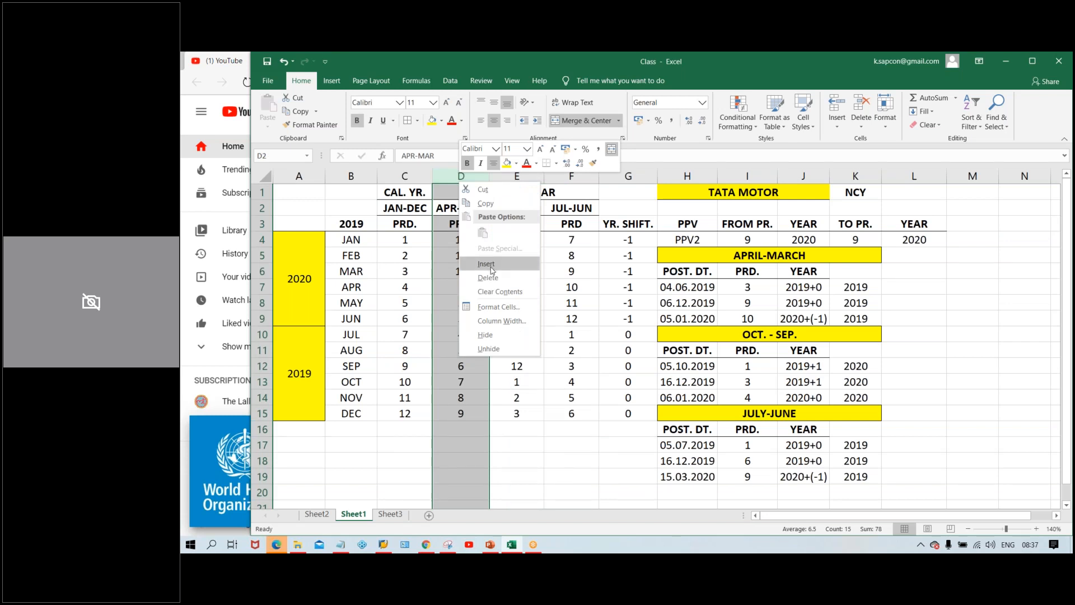
key(Escape)
right_click(415, 176)
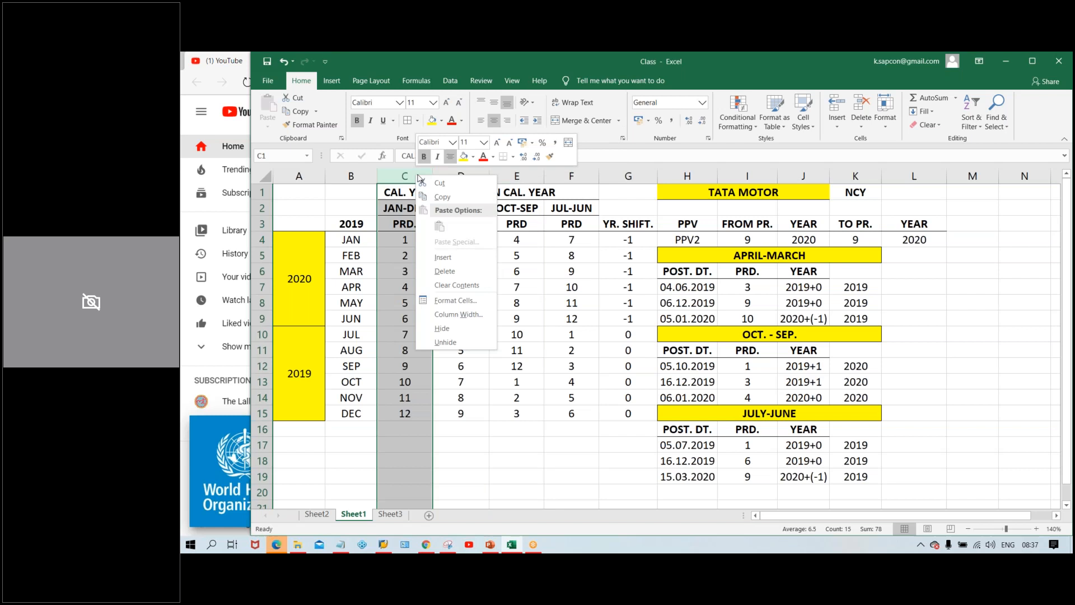
click(442, 257)
click(402, 224)
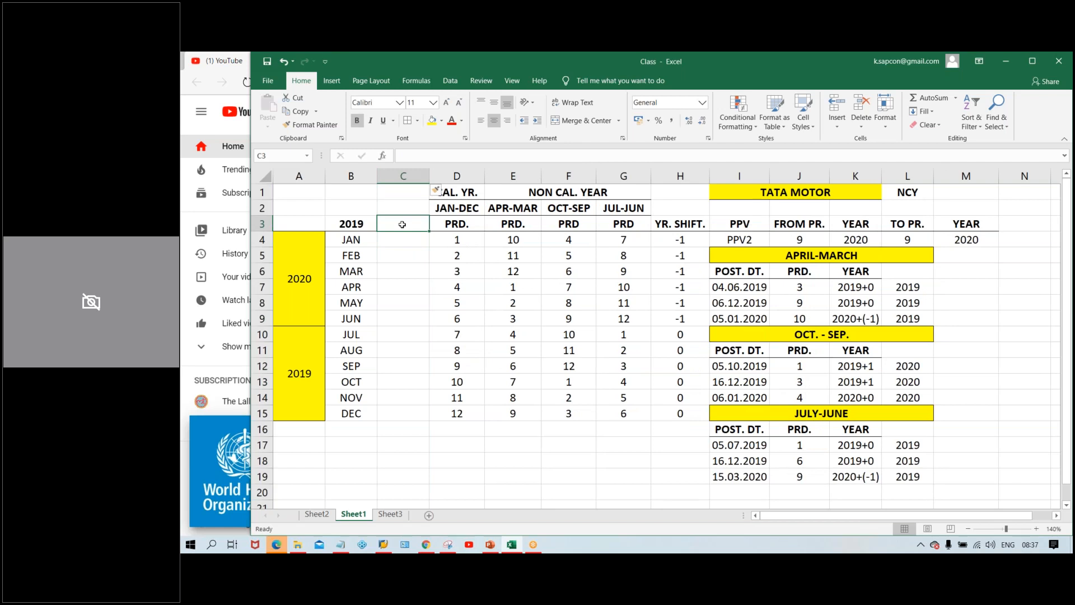
text(DYS.)
key(Return)
Enter the days for JAN and FEB in the DYS. column as 31 and 29
click(418, 303)
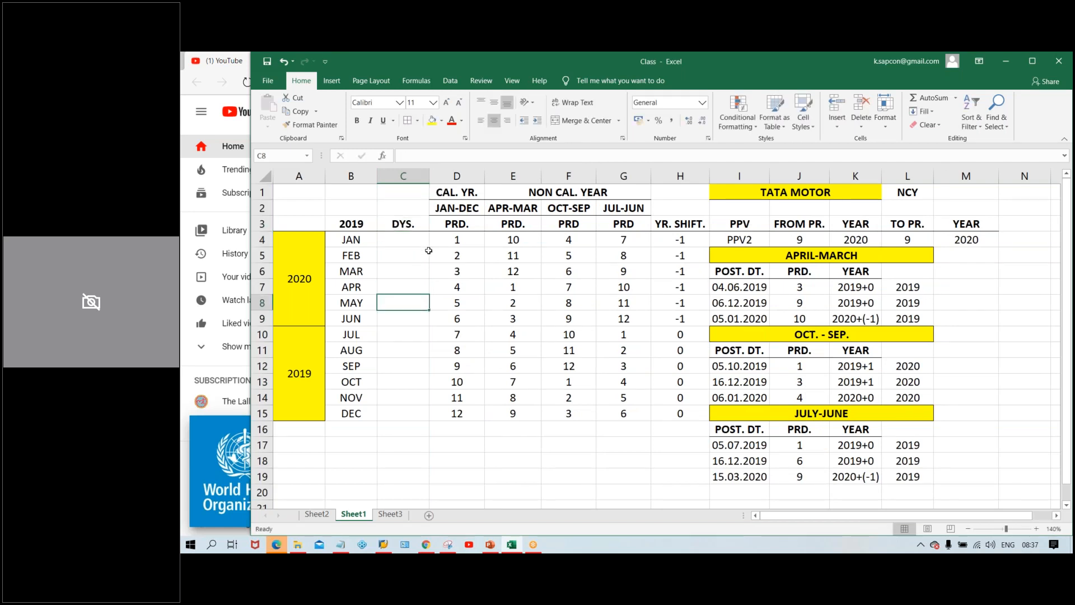
click(369, 239)
click(406, 238)
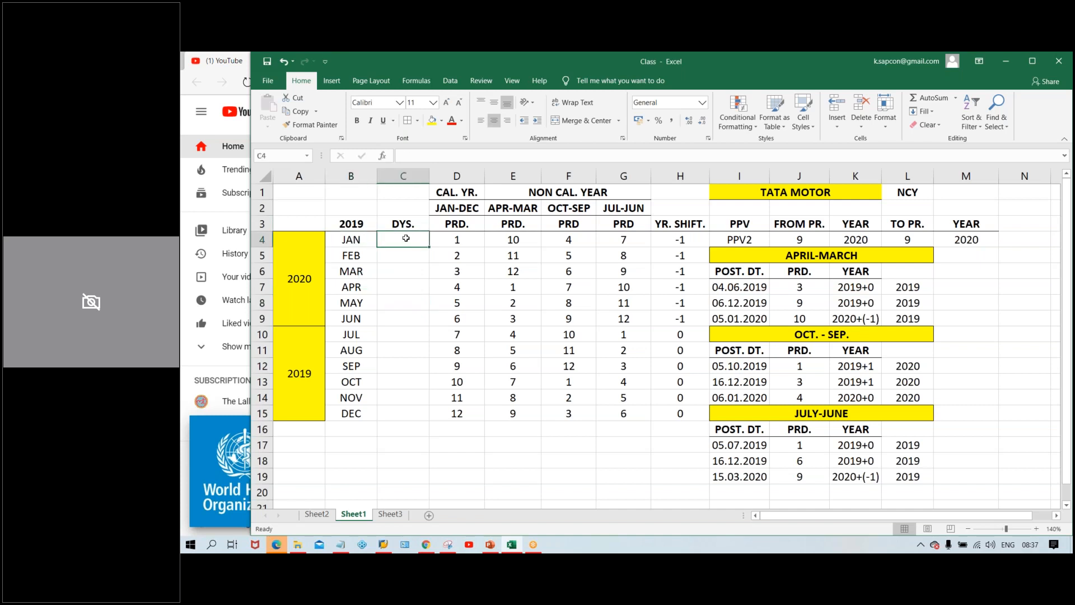
text(31)
key(Return)
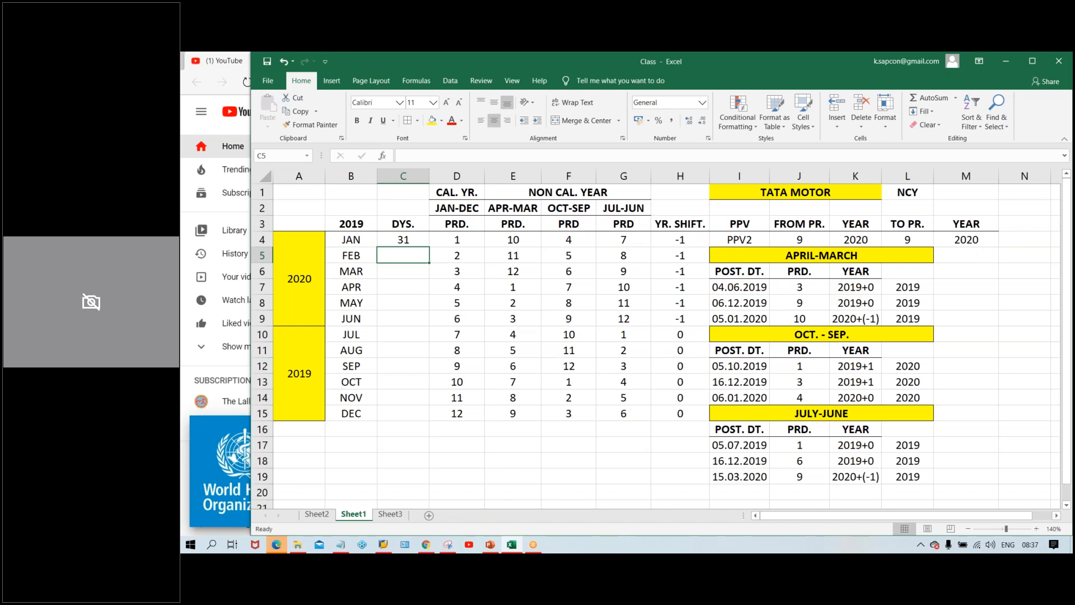
text(29)
key(Return)
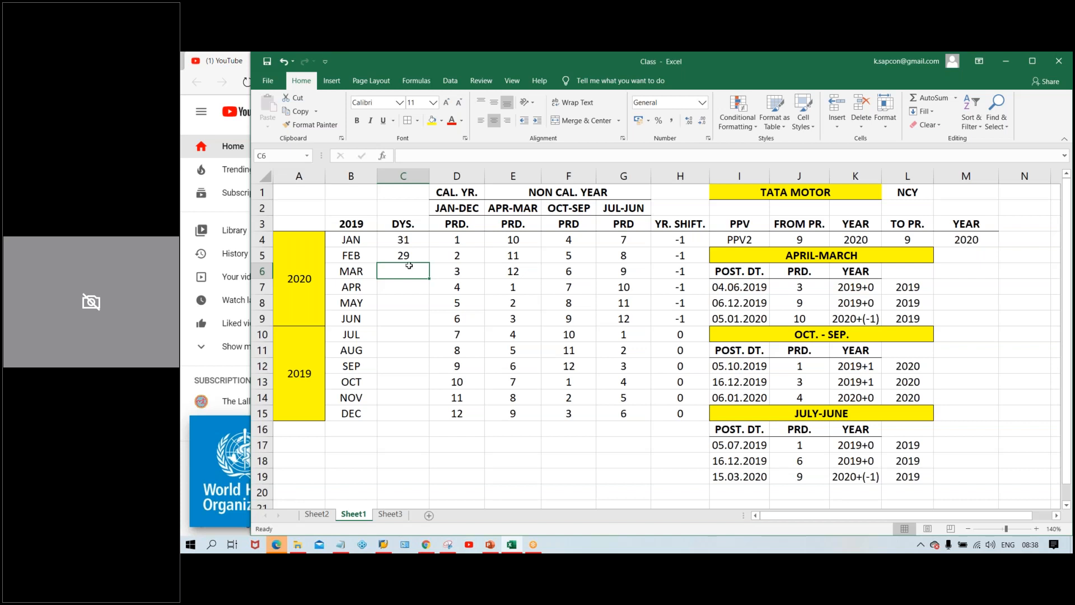
Enter the days for MAR, APR, MAY and JUN in the DYS. column as 31, 30, 31 and 30
text(31)
key(Return)
text(30)
key(Return)
text(31)
key(Return)
text(30)
key(Up)
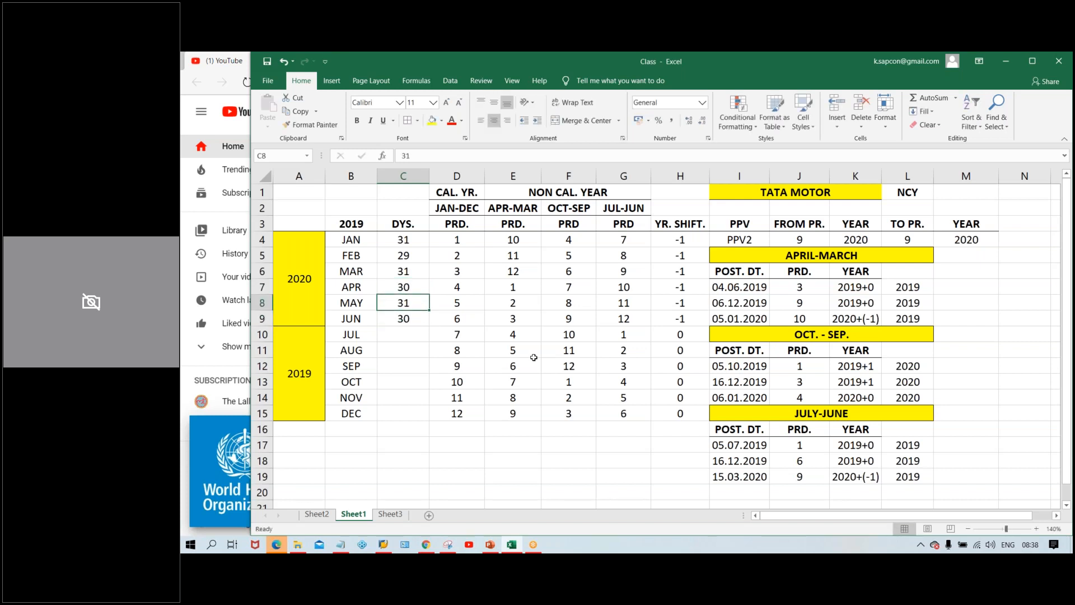
Enter the days for JUL to DEC in the DYS. column as 31, 31, 30, 31, 30 and 31
key(Down)
key(Down)
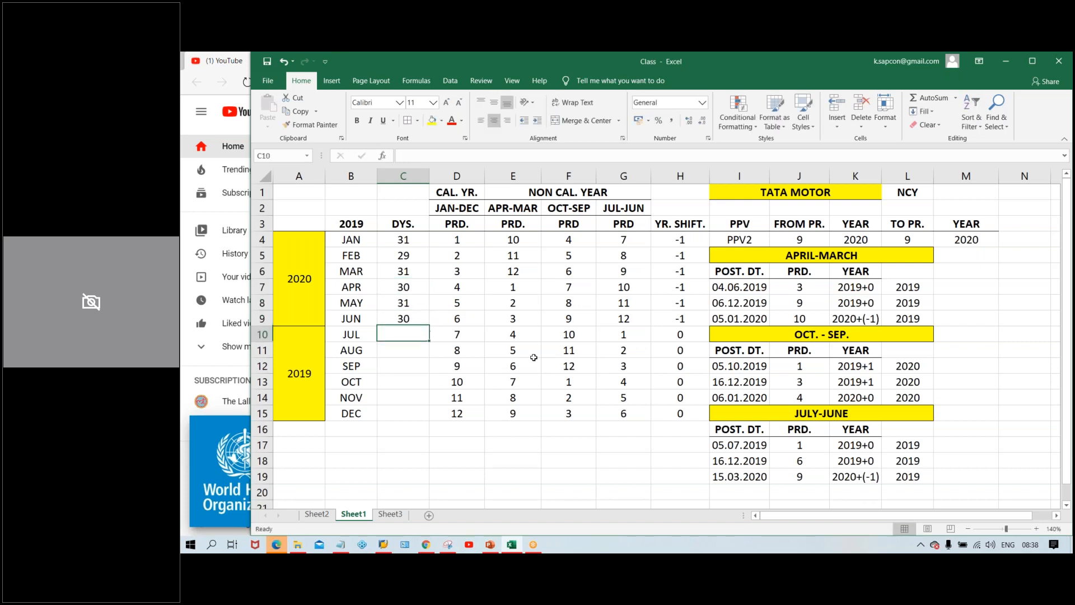
text(31)
key(Return)
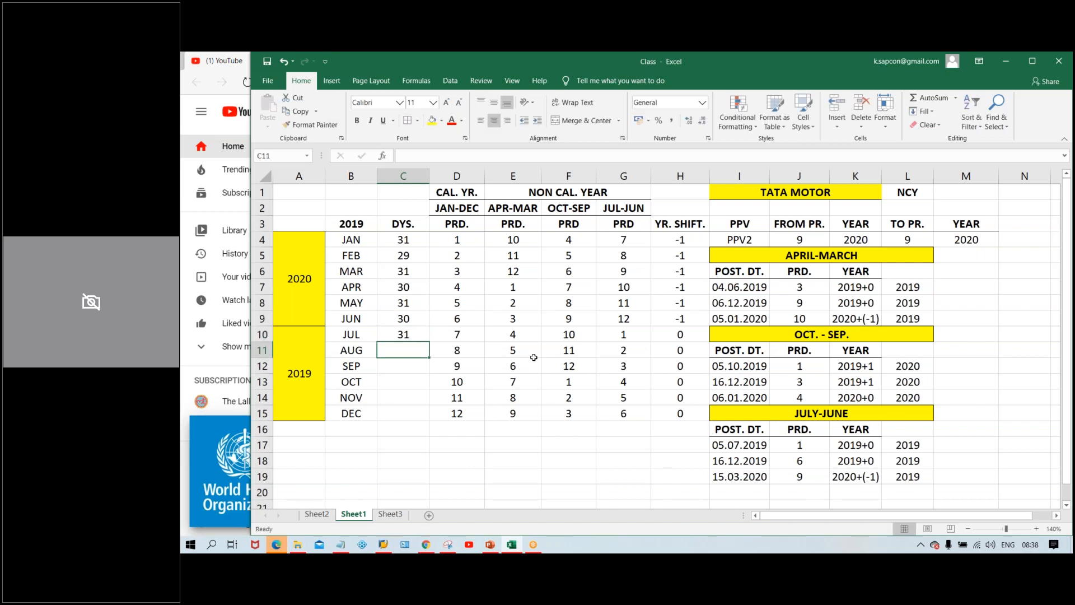
text(31)
key(Return)
text(30)
key(Return)
text(31)
key(Return)
text(30)
key(Return)
text(31)
key(Return)
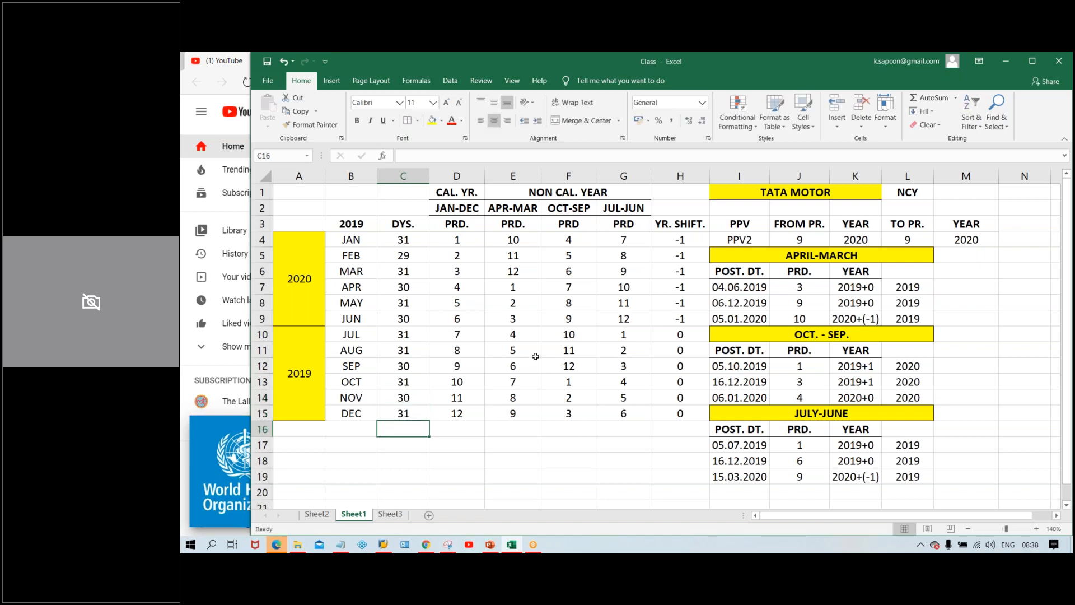
Review the DYS. column and the JAN-DEC, APR-MAR, OCT-SEP and JUL-JUN period columns for all twelve months
click(414, 239)
drag(414, 240, 403, 431)
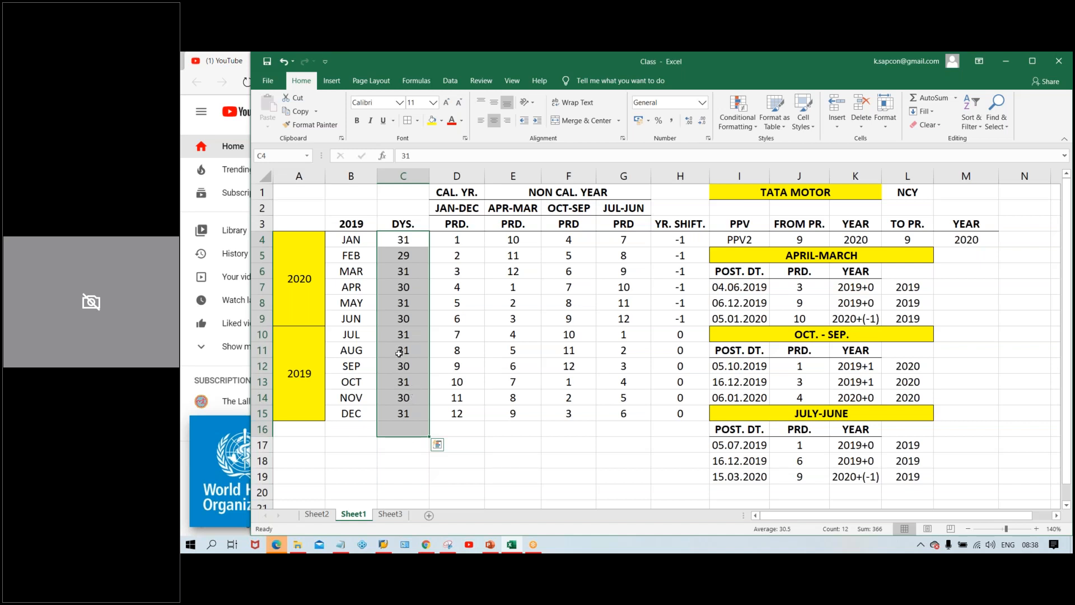
click(401, 330)
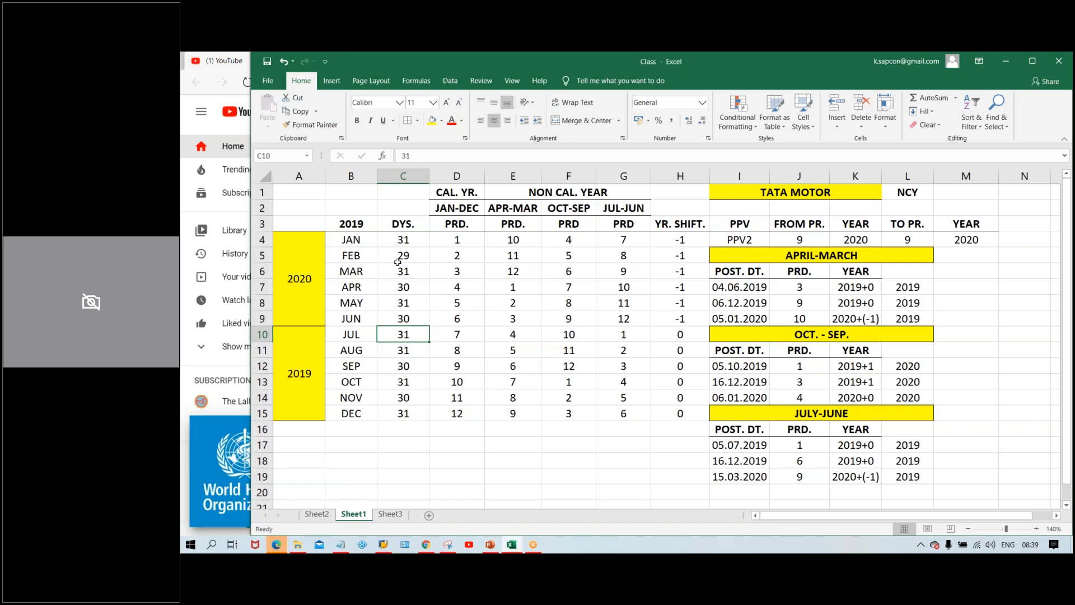
click(407, 288)
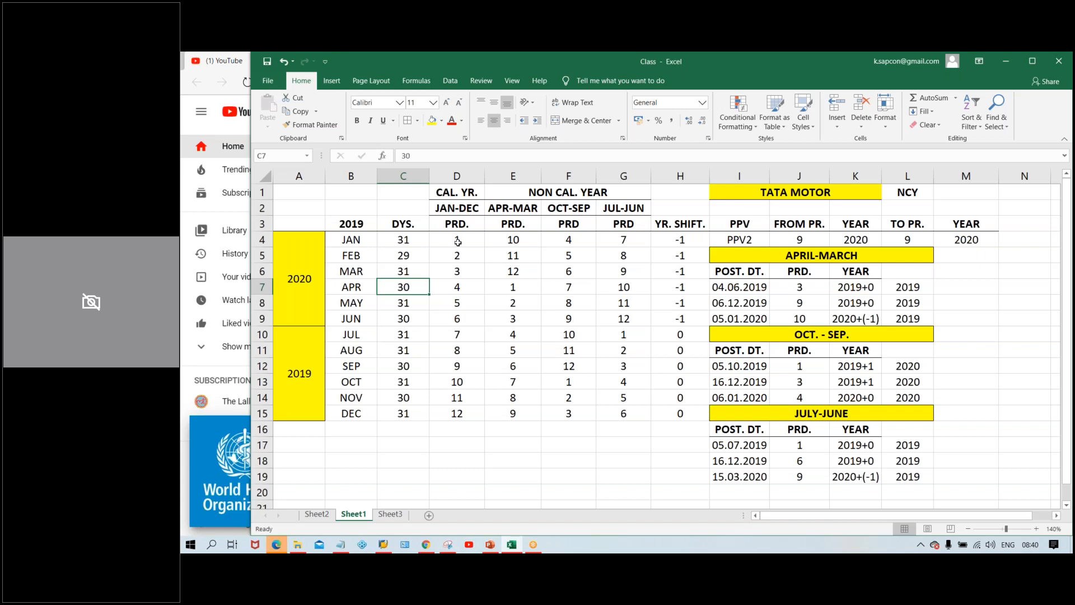
drag(458, 241, 456, 414)
drag(518, 240, 513, 415)
drag(581, 240, 582, 414)
drag(632, 241, 623, 415)
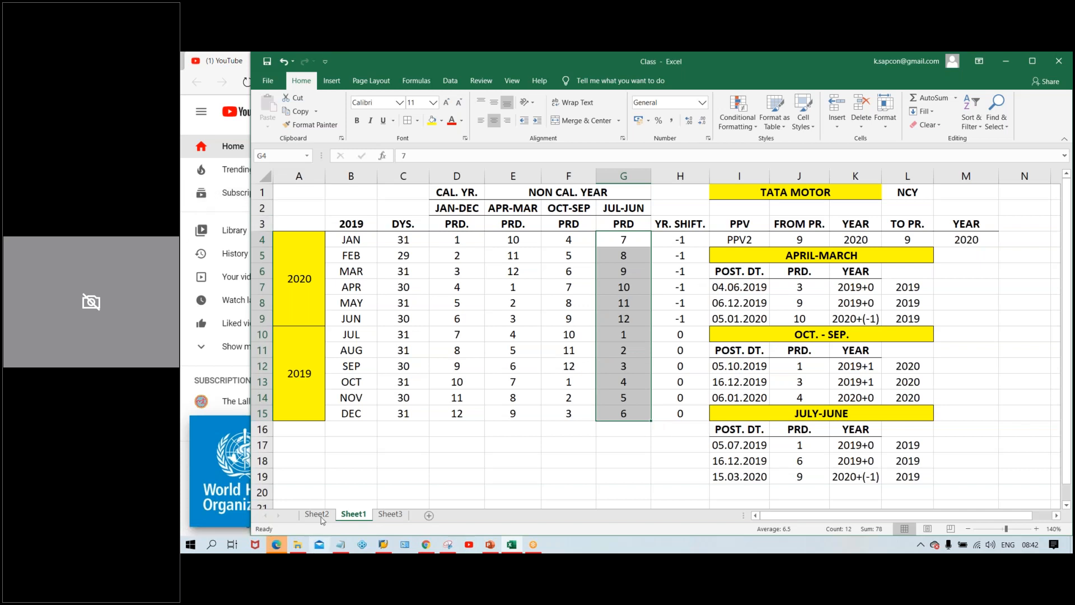
Switch to SAP Logon, open the system connection and log on to client 800 with the user name and account password
click(404, 545)
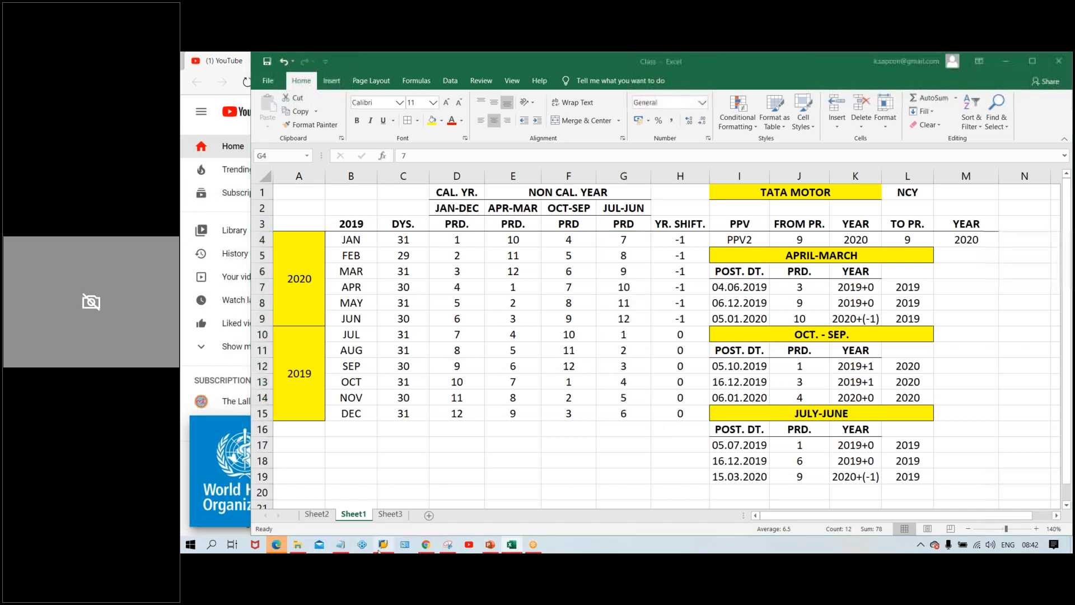
click(598, 161)
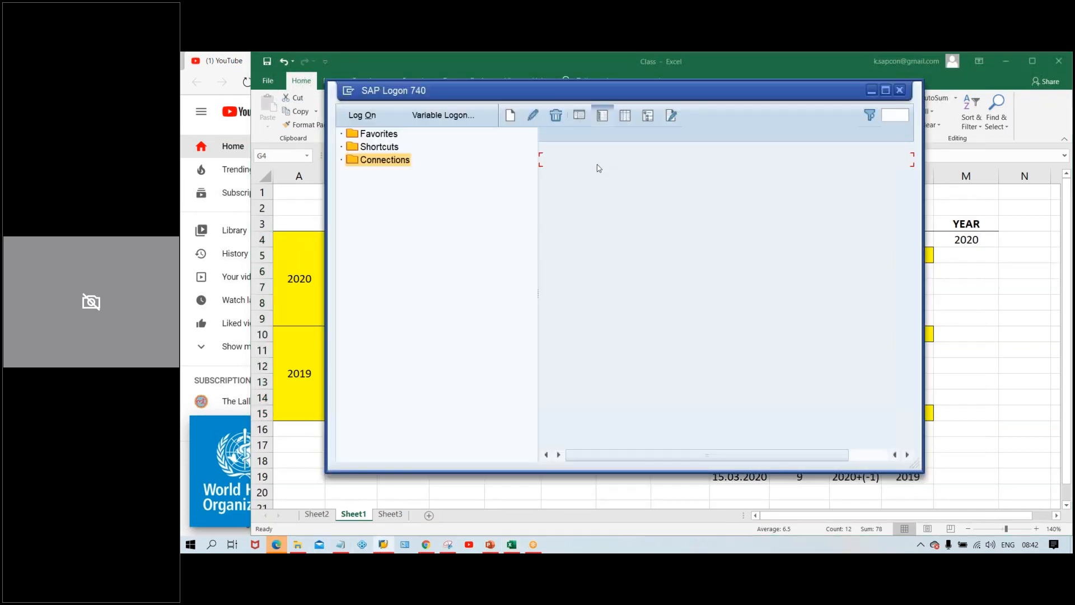
double_click(598, 161)
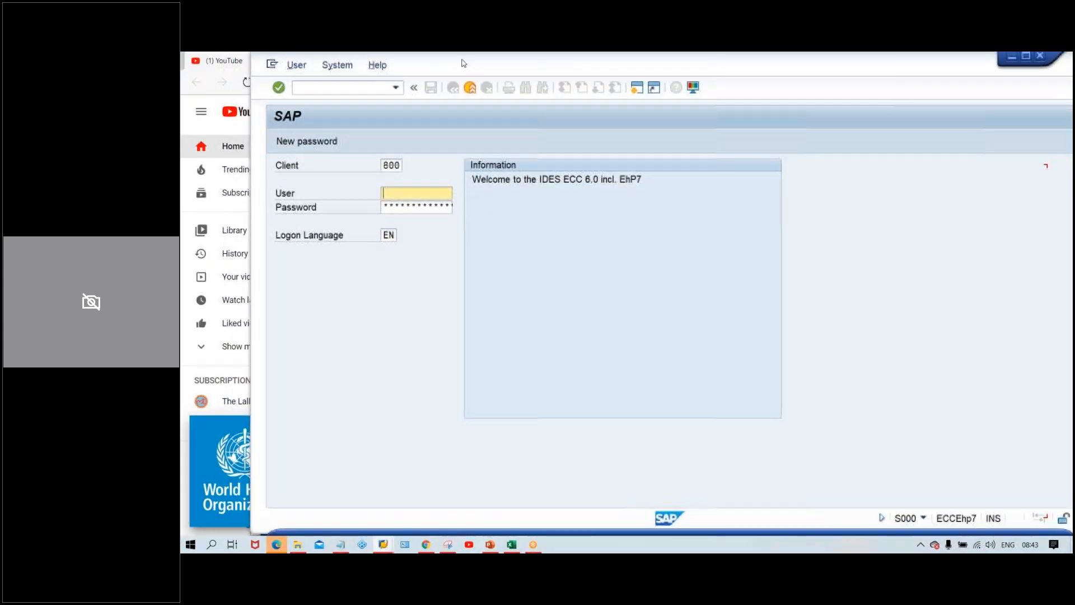
key(space)
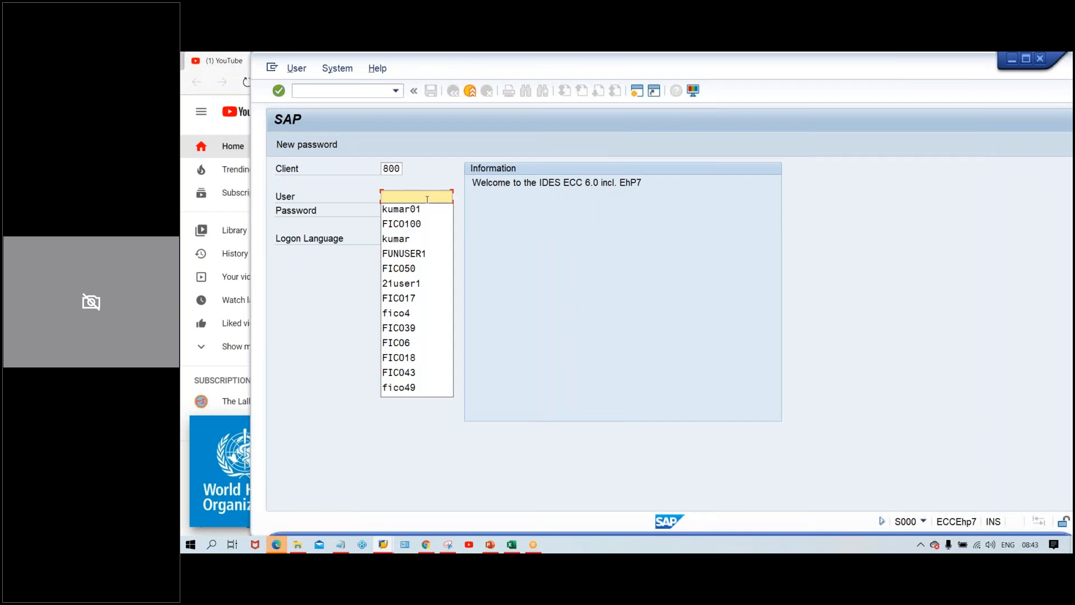
click(423, 212)
click(434, 213)
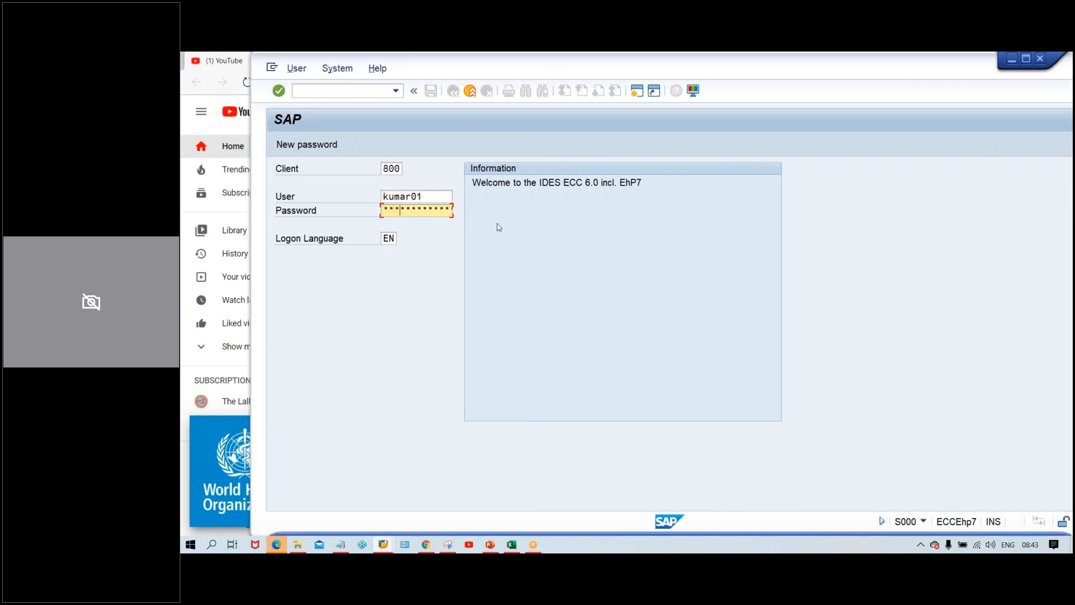
key(Return)
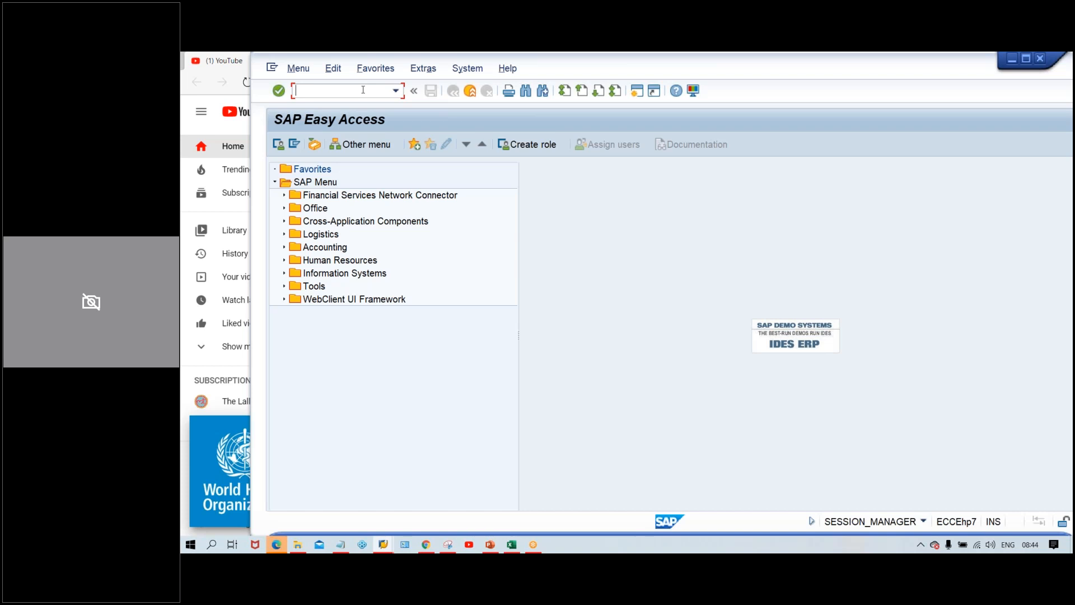
Open the fiscal year variants with transaction OB29 and position the list at variant V3
text(OB29)
key(Return)
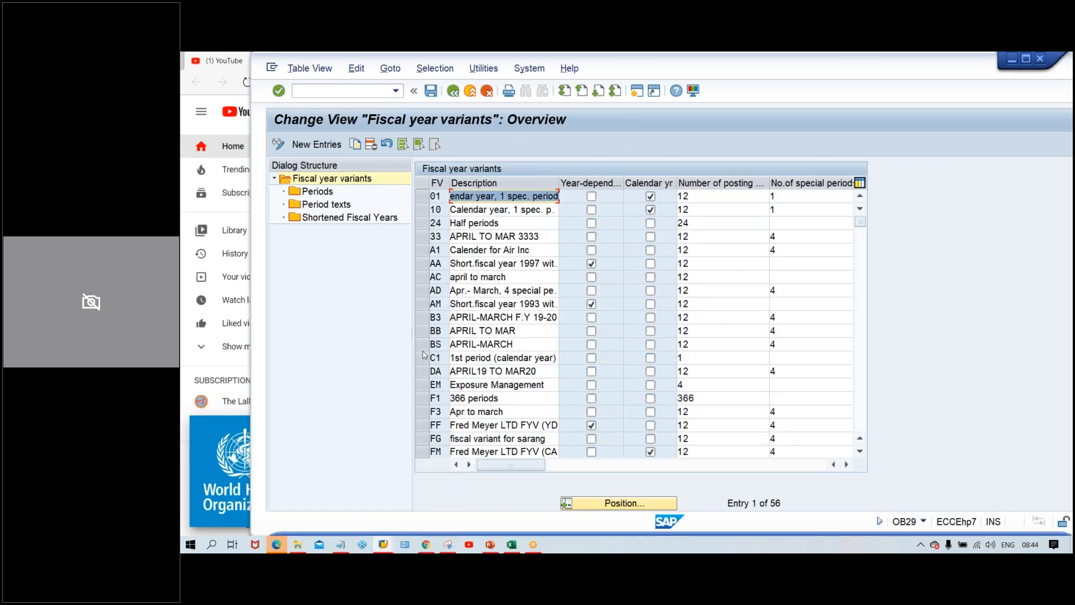
click(610, 505)
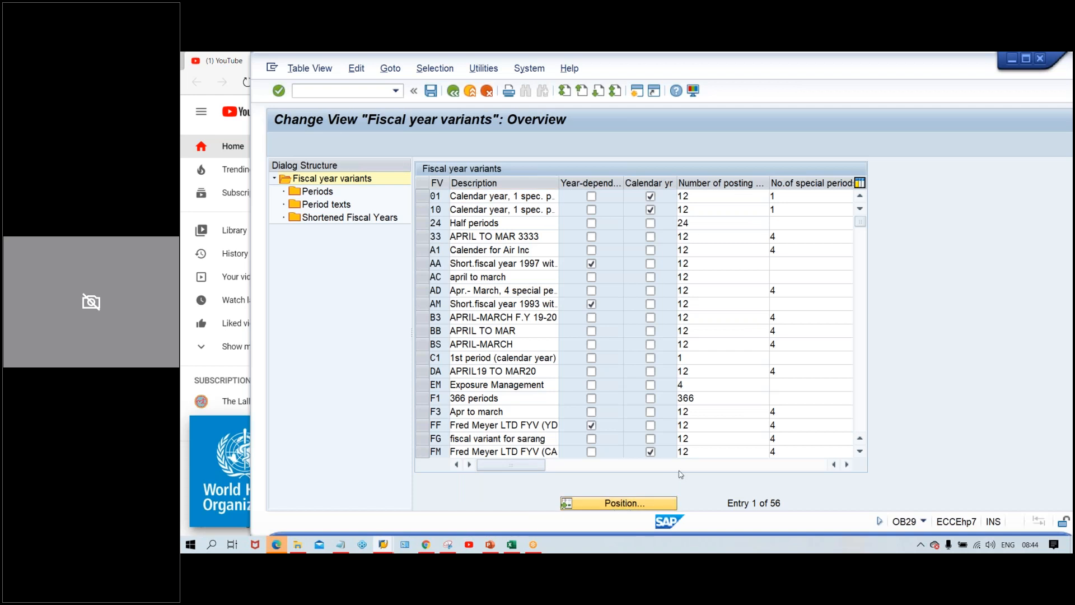
text(V3)
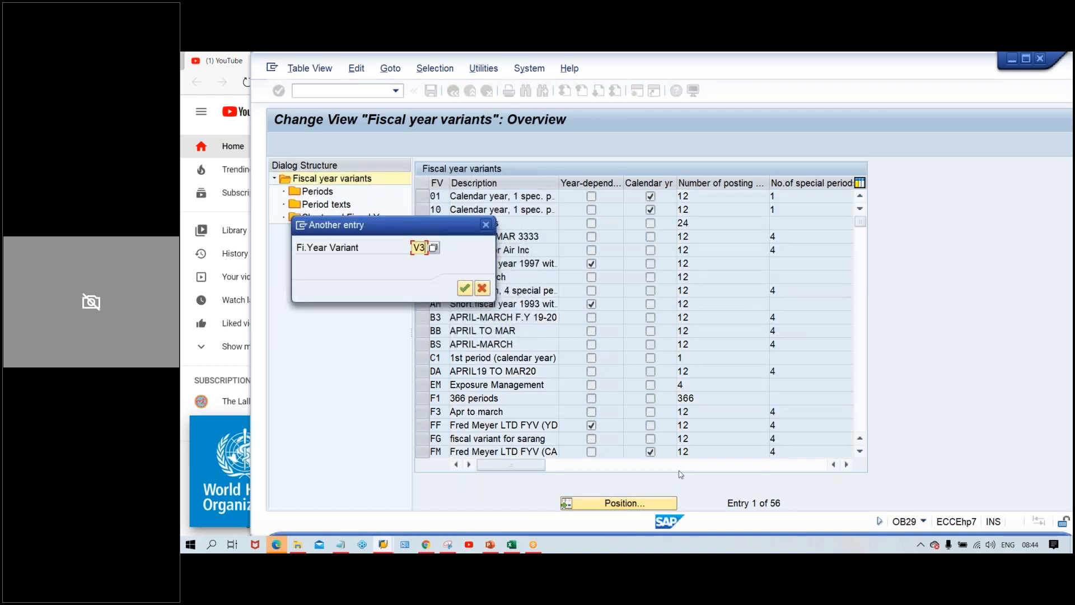
key(Return)
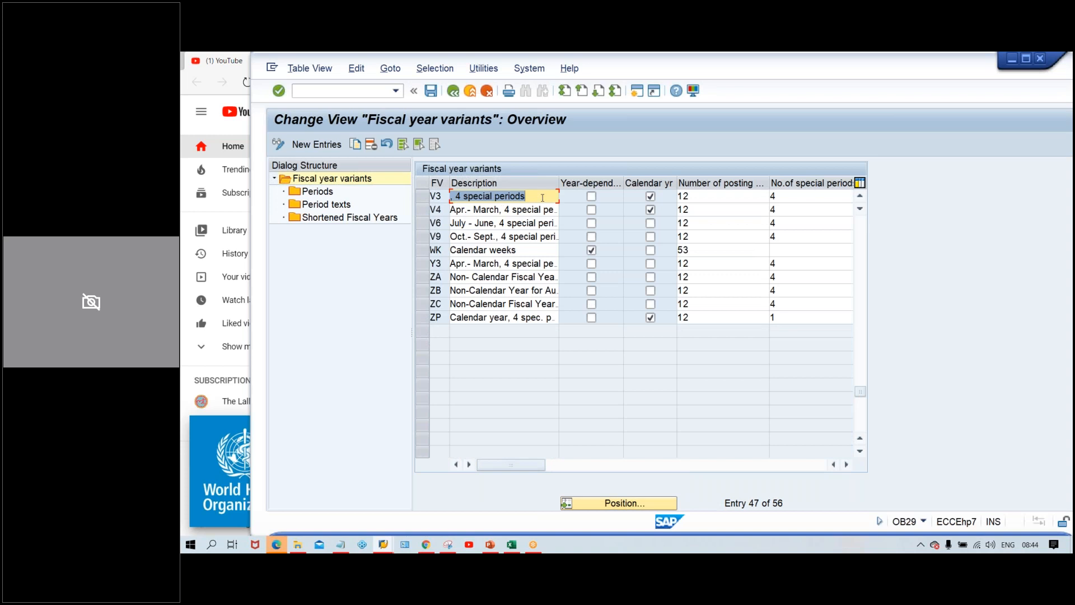
click(542, 198)
text(Apr.- March,)
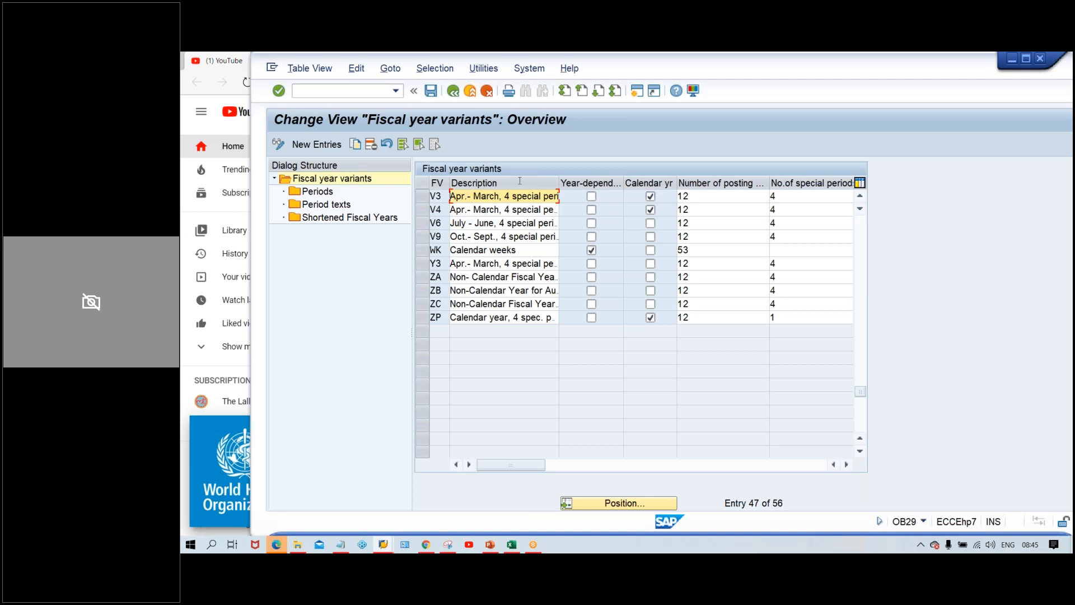
click(605, 141)
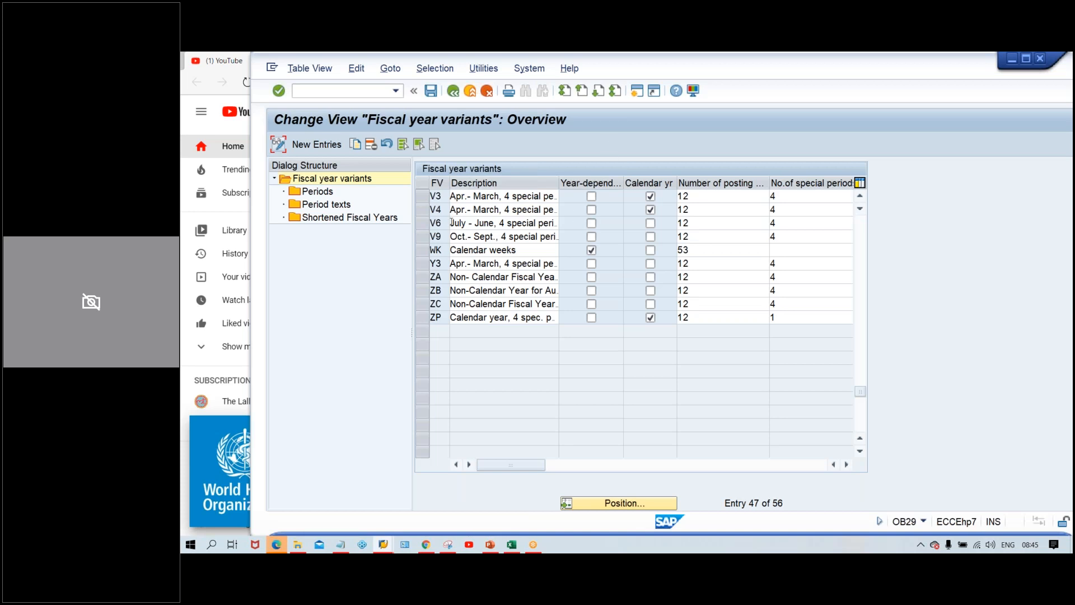
Create a new fiscal year variant entry T3 with the description "Apr.- March"
click(335, 145)
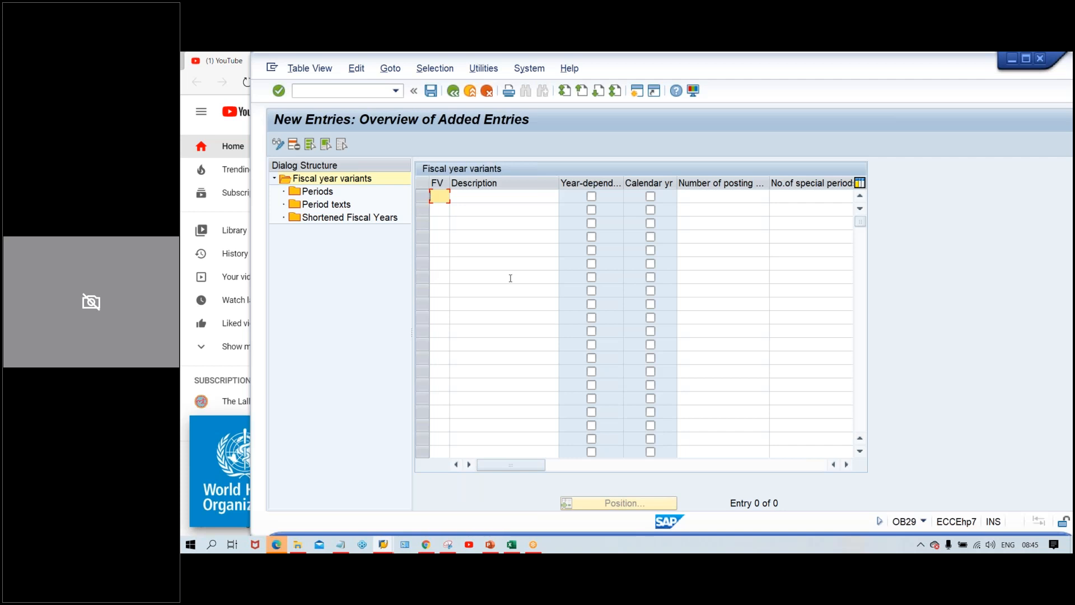
text(T3)
key(Tab)
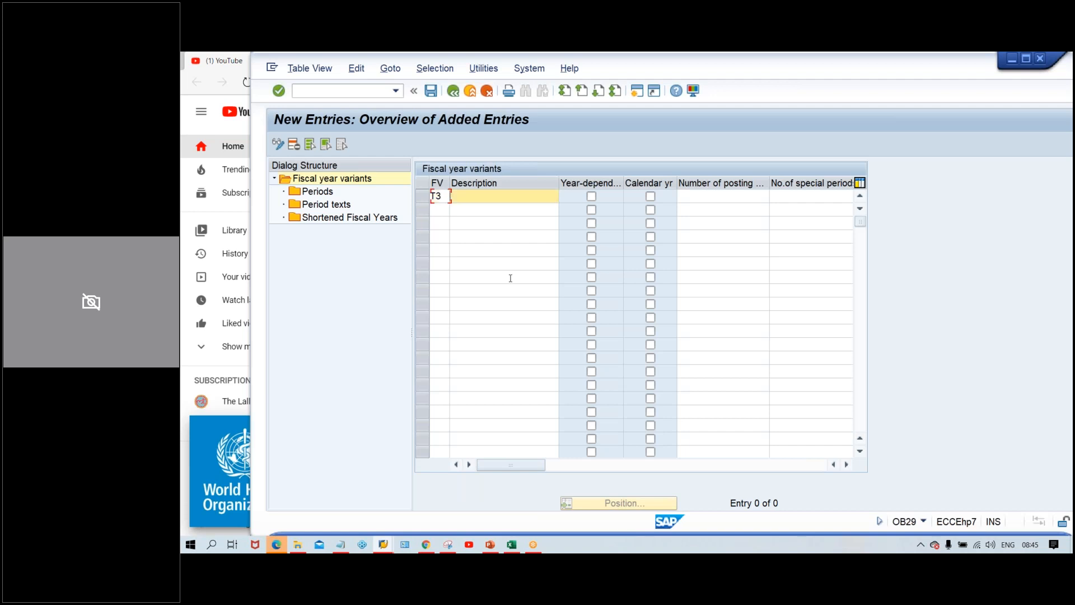
text(A)
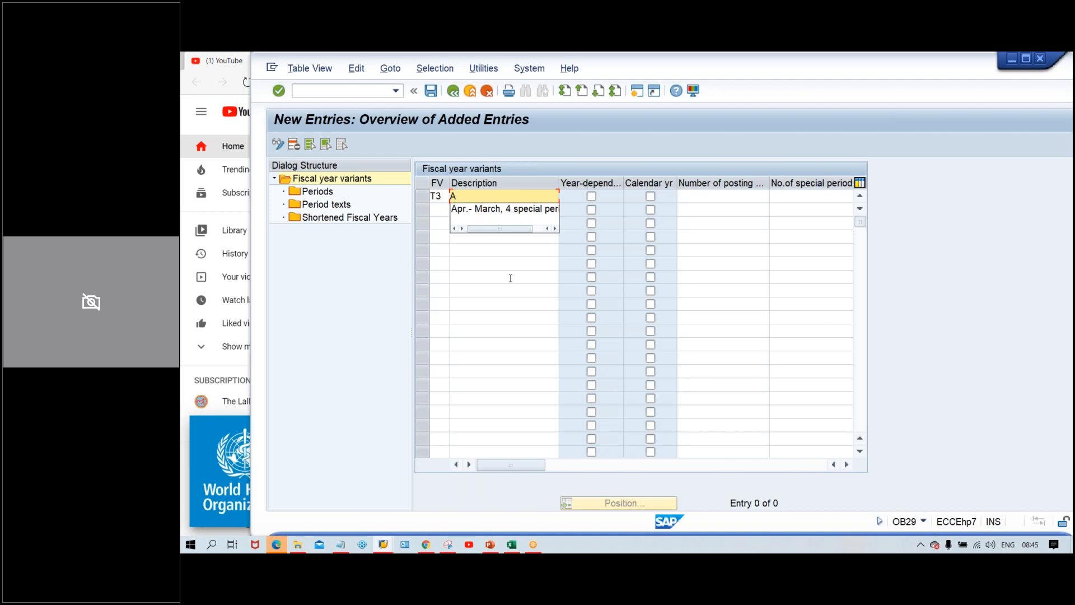
key(Down)
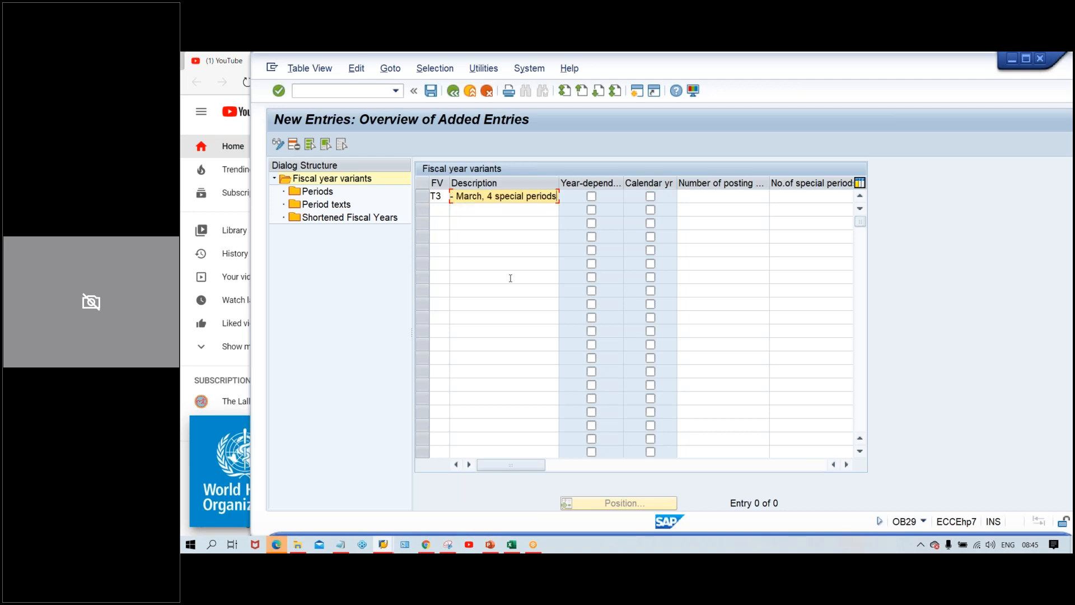
key(Return)
key(BackSpace)
key(BackSpace)
key(BackSpace)
key(BackSpace)
key(BackSpace)
key(BackSpace)
key(BackSpace)
key(BackSpace)
key(BackSpace)
key(BackSpace)
key(BackSpace)
key(BackSpace)
key(BackSpace)
key(BackSpace)
key(BackSpace)
key(BackSpace)
key(BackSpace)
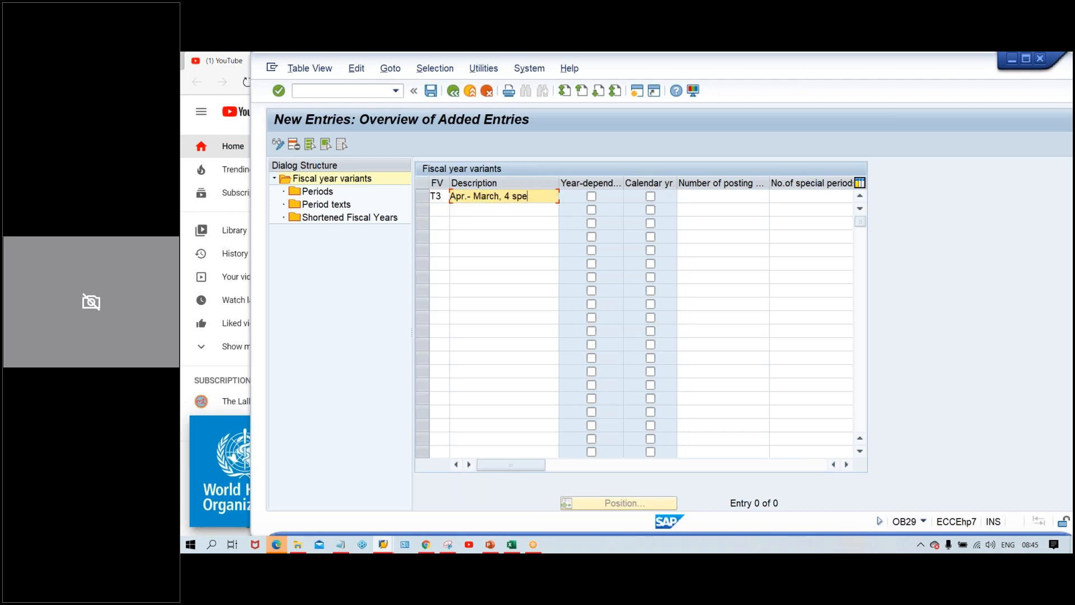
key(BackSpace)
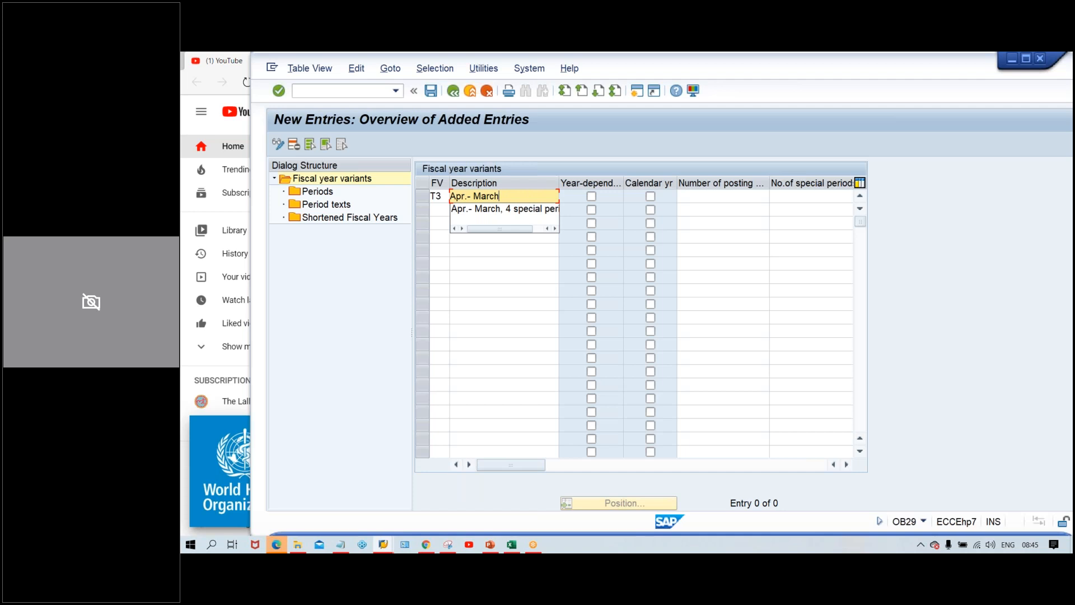
key(Tab)
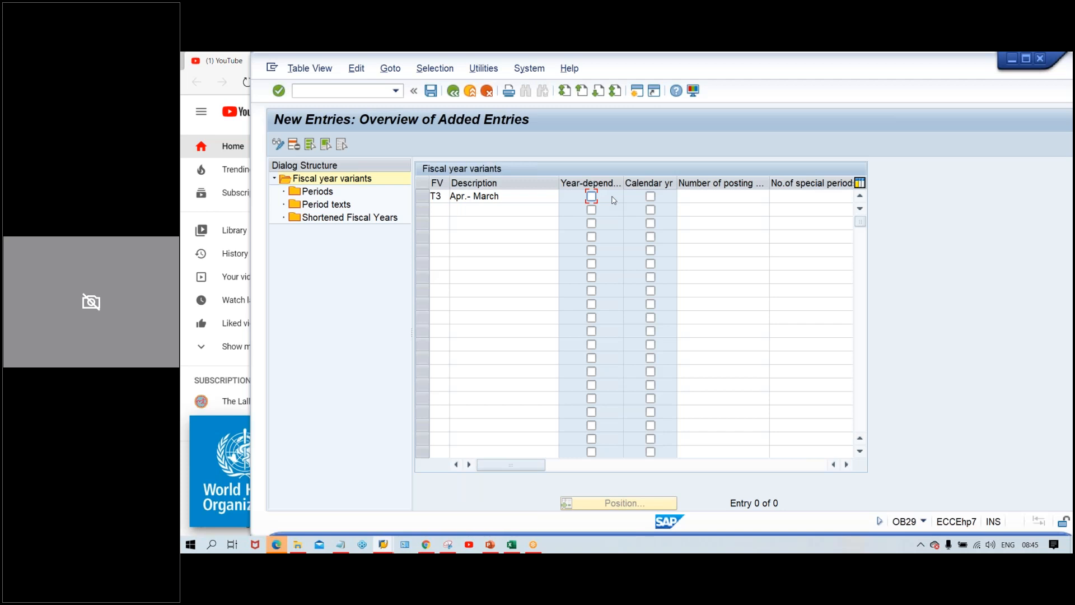
Check the days per month in the Class workbook in Excel and return to the new SAP entry
click(508, 549)
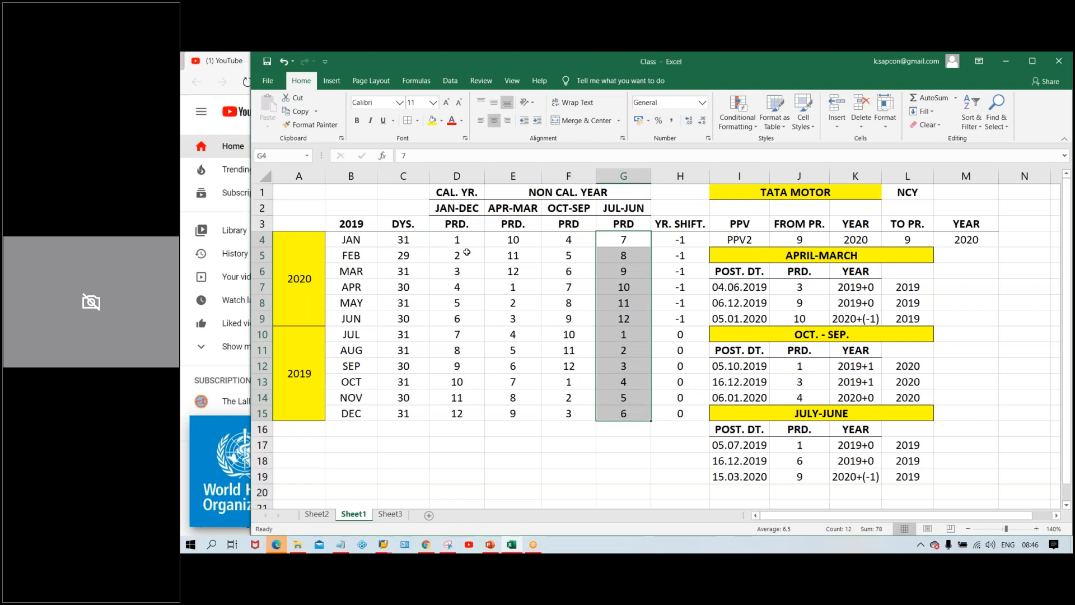
click(423, 239)
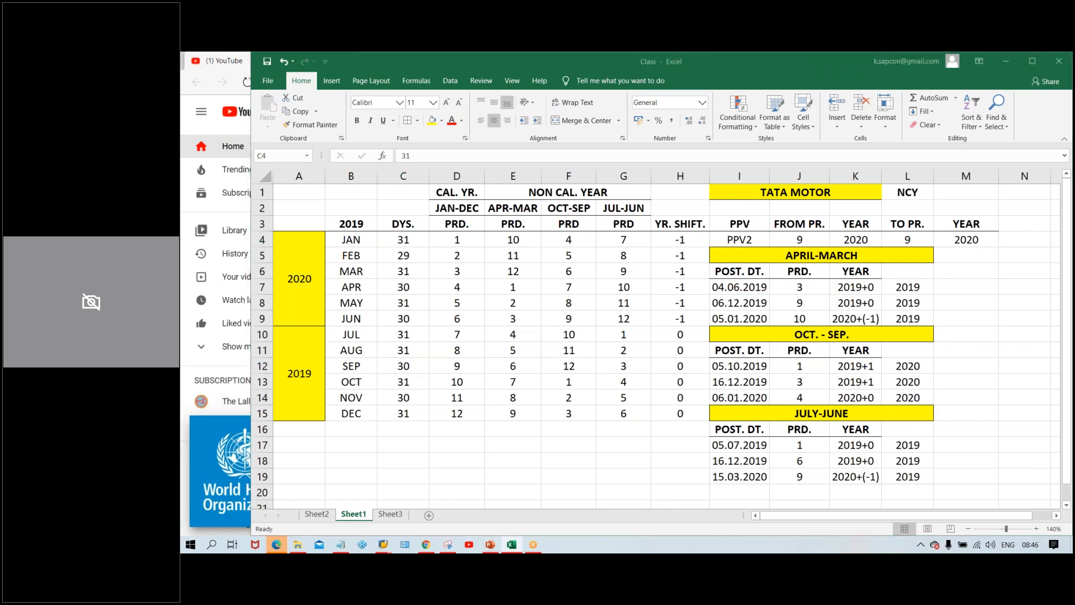
key(alt+Tab)
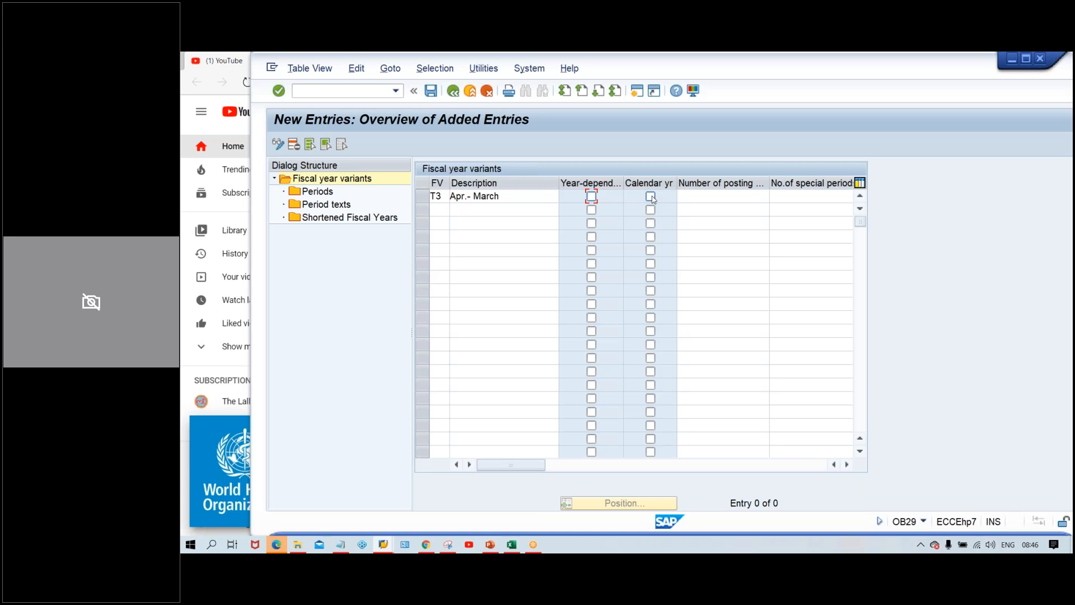
Set the number of posting periods of variant T3 to 12 and start new entries in its Periods view
click(693, 202)
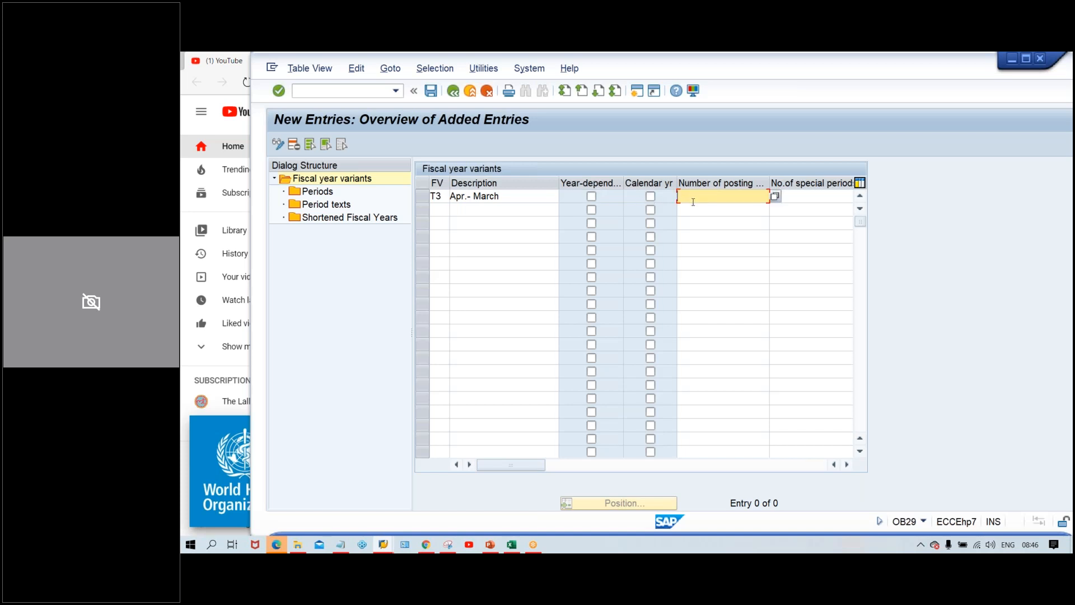
text(12)
key(Return)
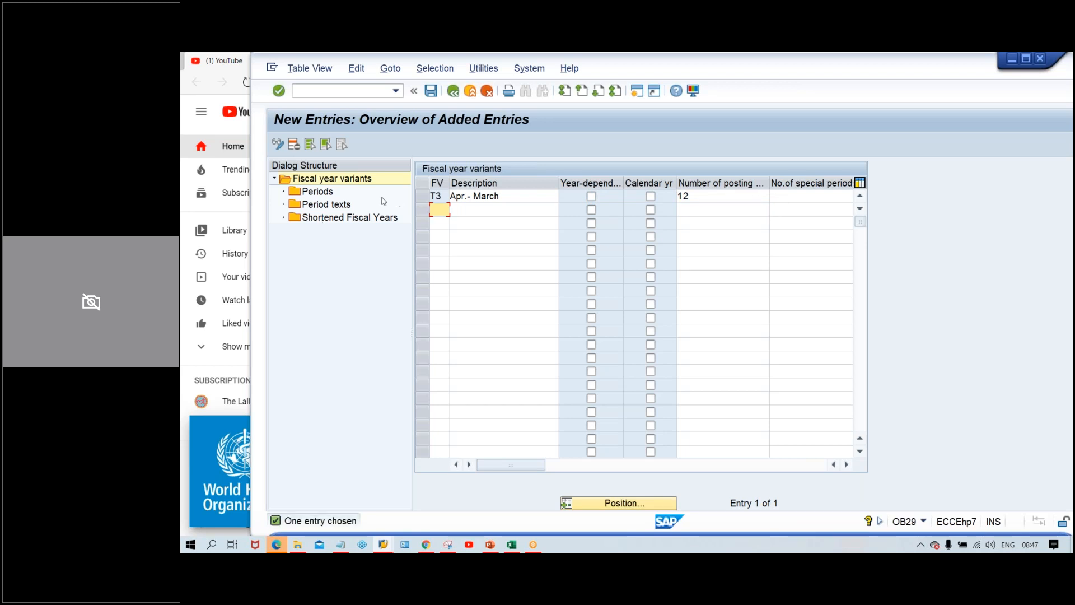
click(423, 196)
double_click(314, 192)
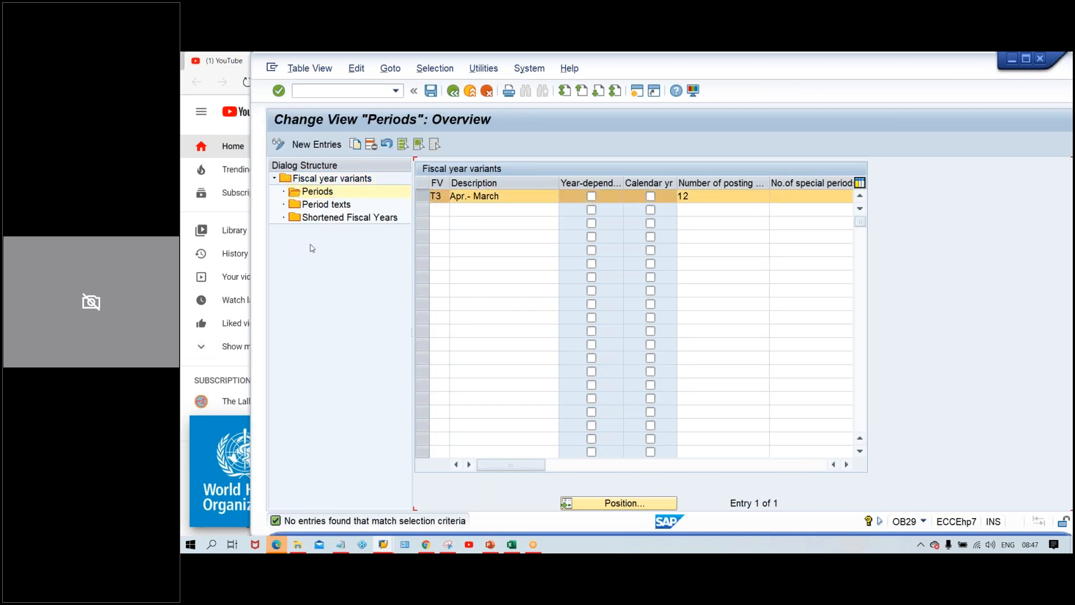
click(318, 145)
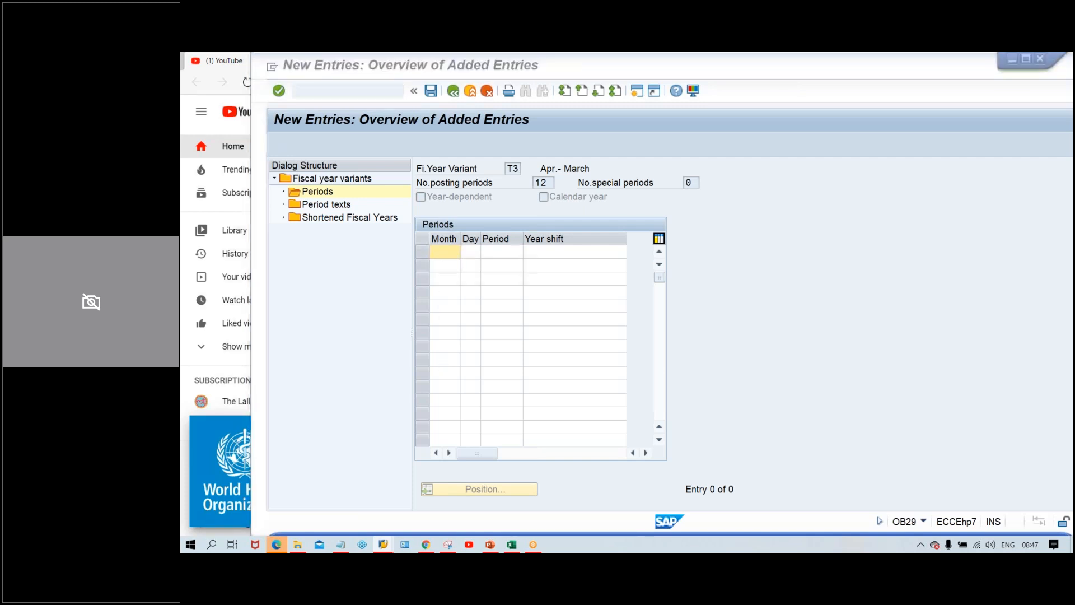
Copy the JAN-DEC numbers 1 to 12 from the Class workbook into the Month column of variant T3's periods
key(alt+Tab)
drag(453, 240, 452, 418)
key(ctrl+c)
key(alt+Tab)
click(450, 257)
key(ctrl+v)
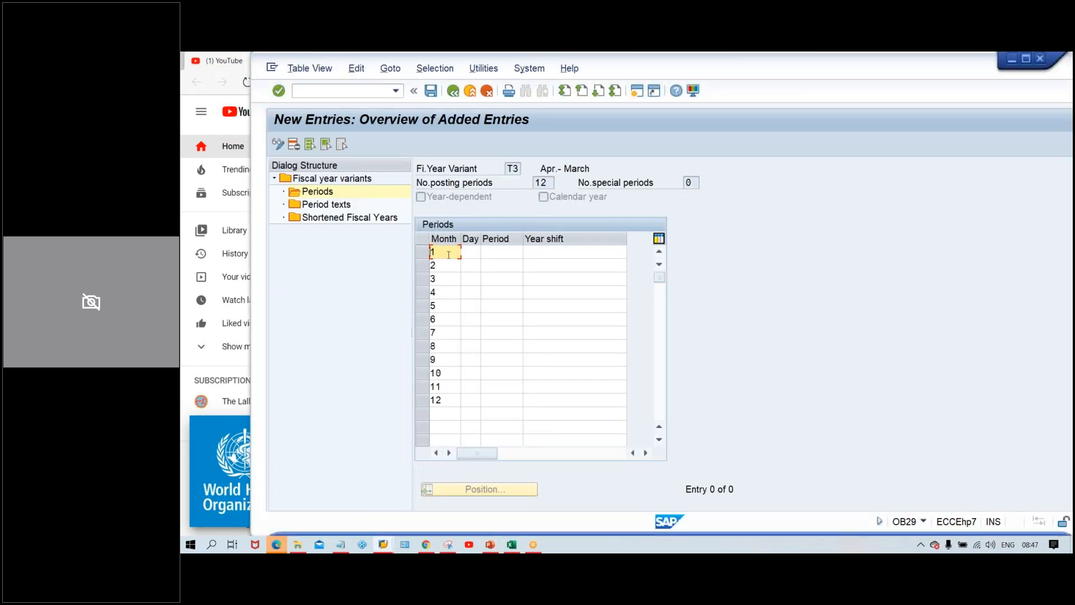
click(441, 268)
click(445, 398)
Copy the DYS. values for JAN to DEC from the Class workbook into the Day column of variant T3's periods
click(470, 251)
key(alt+Tab)
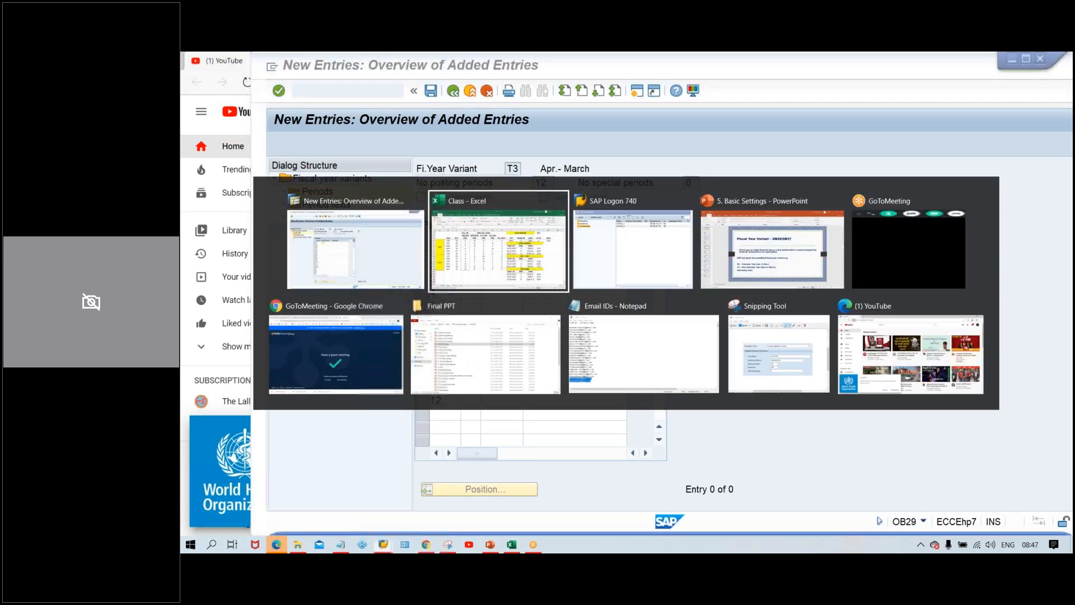
drag(415, 241, 413, 414)
key(ctrl+c)
key(alt+Tab)
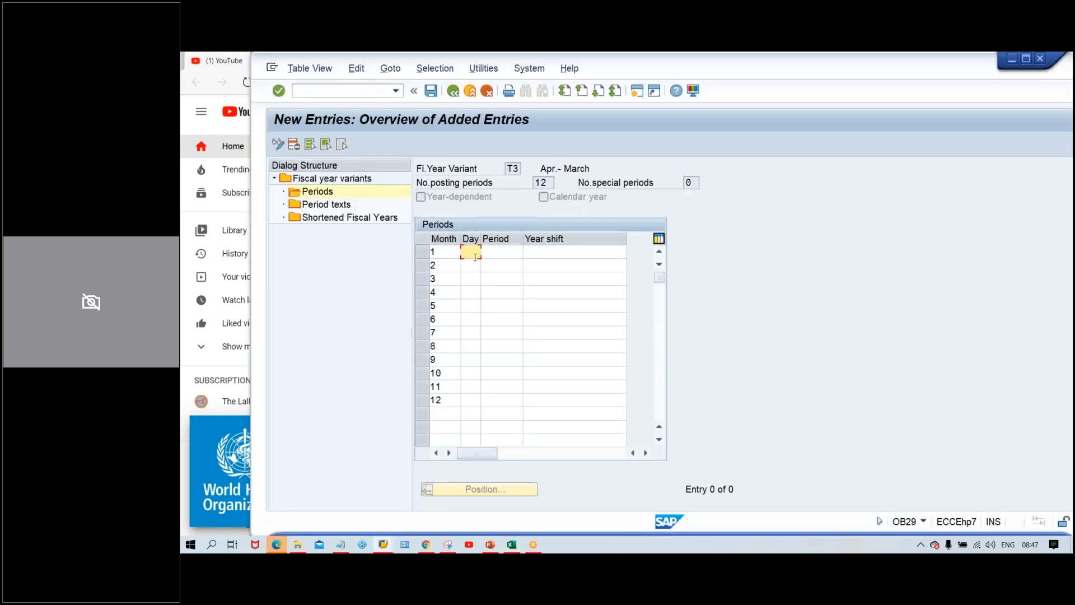
key(ctrl+v)
Copy the APR-MAR PRD. values for JAN to DEC from the Class workbook into the Period column of variant T3's periods
click(498, 257)
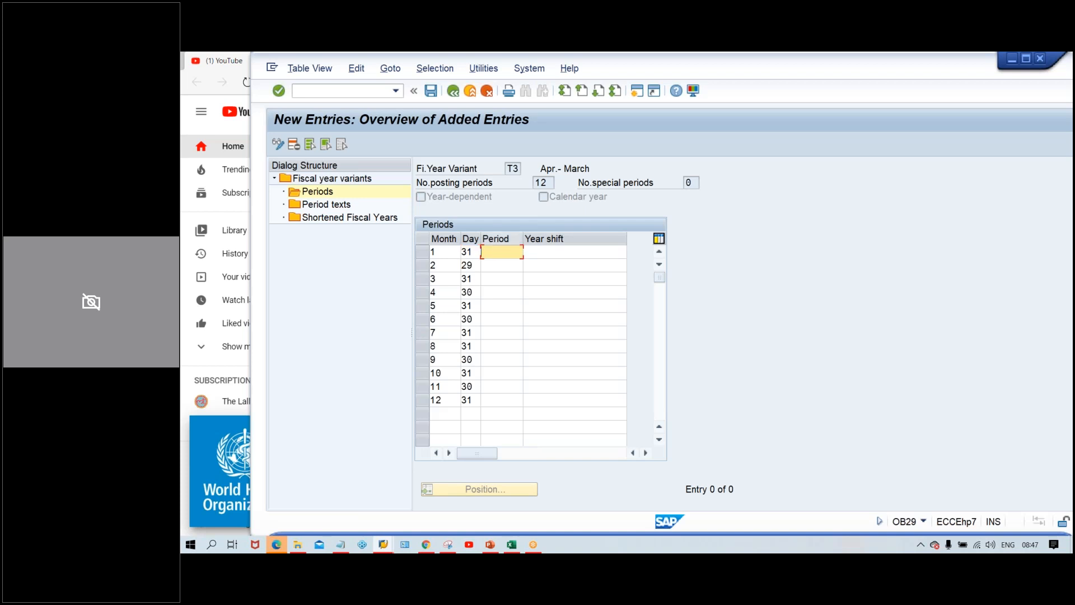
key(alt+Tab)
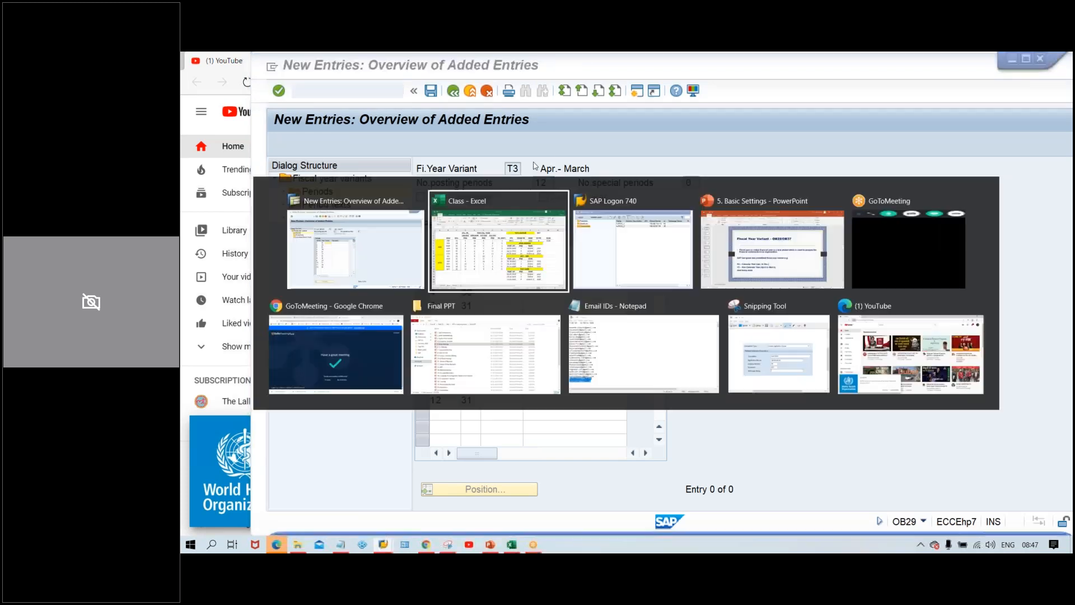
drag(514, 238, 505, 413)
key(ctrl+c)
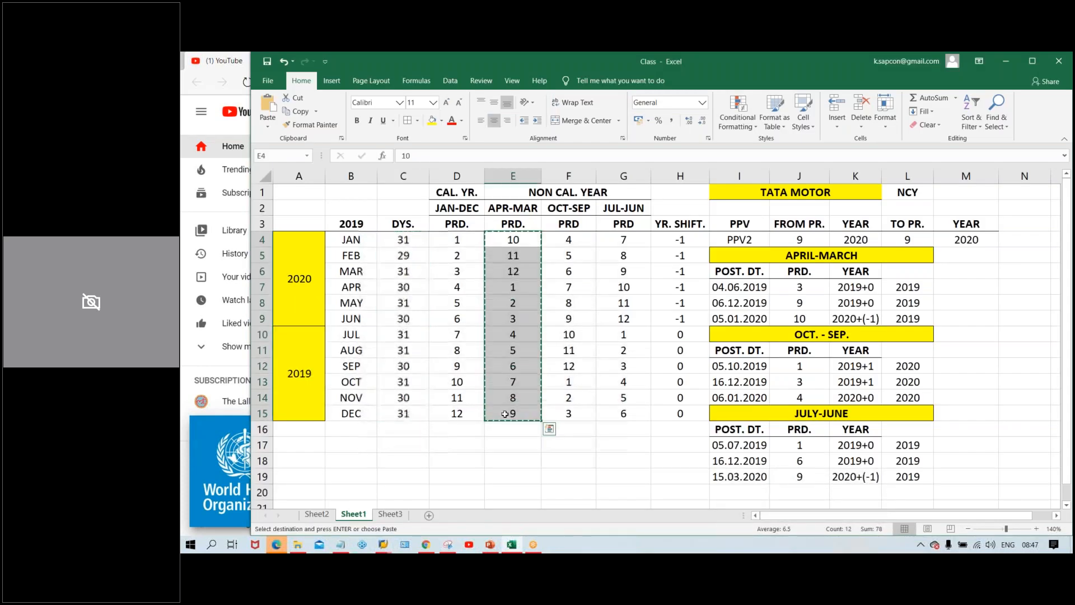
key(alt+Tab)
click(501, 251)
key(ctrl+v)
Clear the YR. SHIFT. values for JAN to DEC in the Class workbook
click(541, 253)
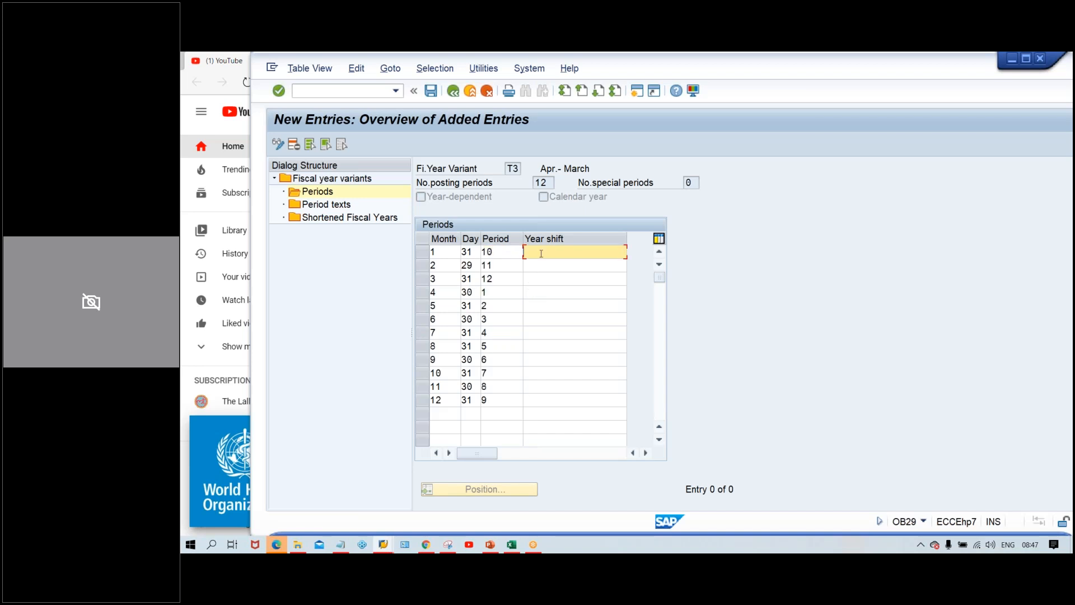
key(alt+Tab)
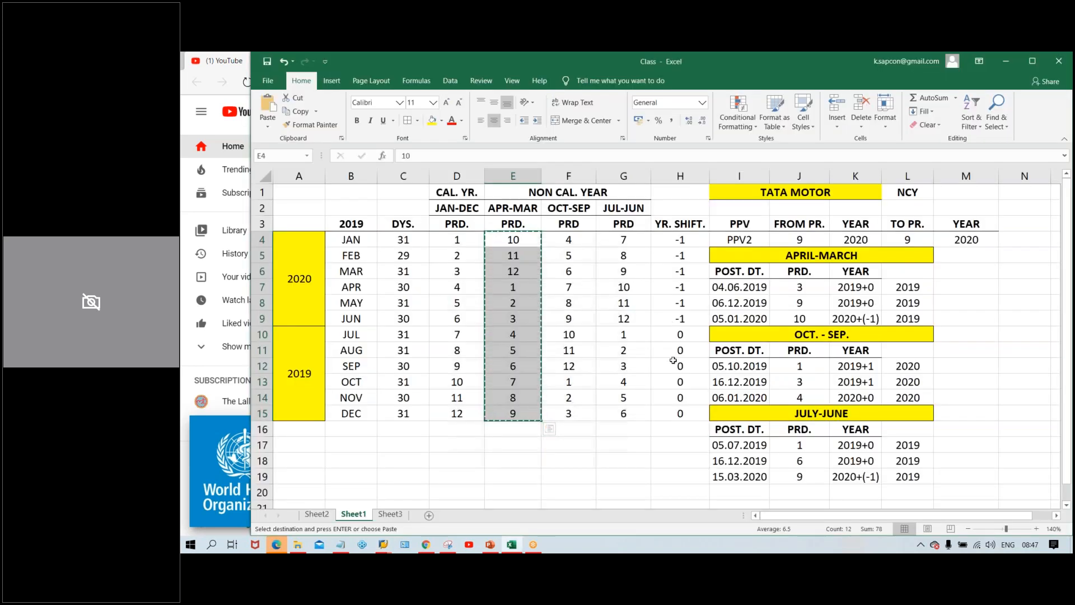
drag(680, 240, 680, 413)
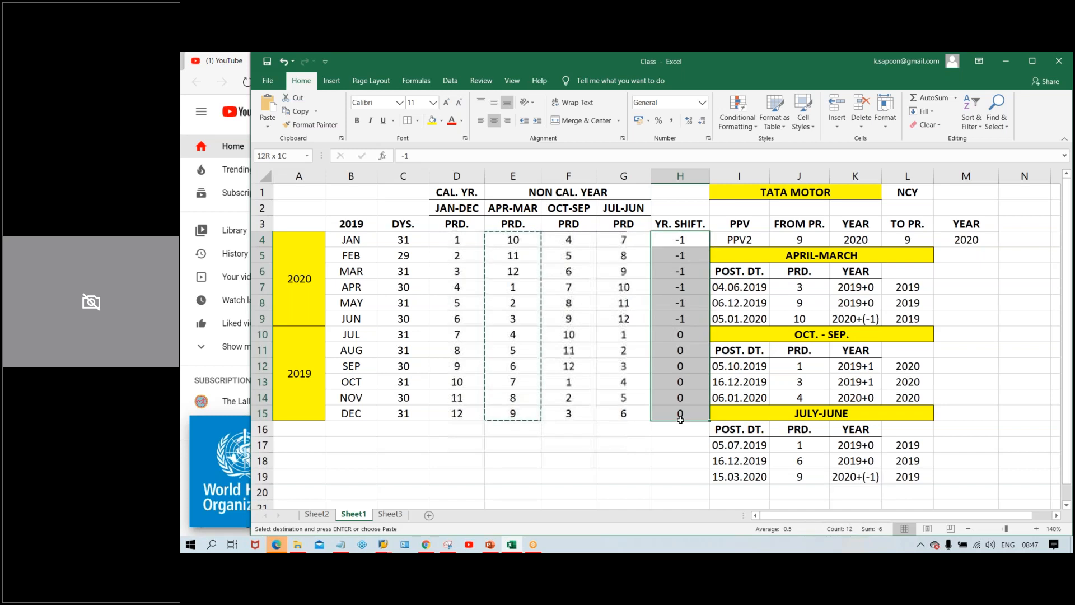
key(Delete)
Fill the YR. SHIFT. column with -1 for JAN to MAR and 0 for APR to DEC
click(686, 245)
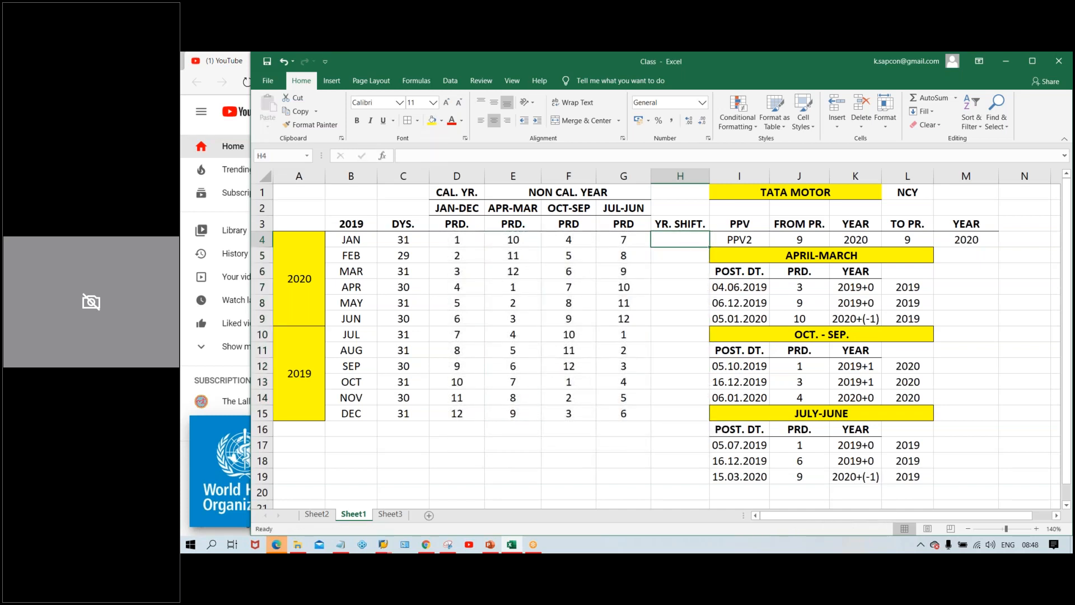
text(-1)
key(Return)
text(-1)
key(Return)
text(-1)
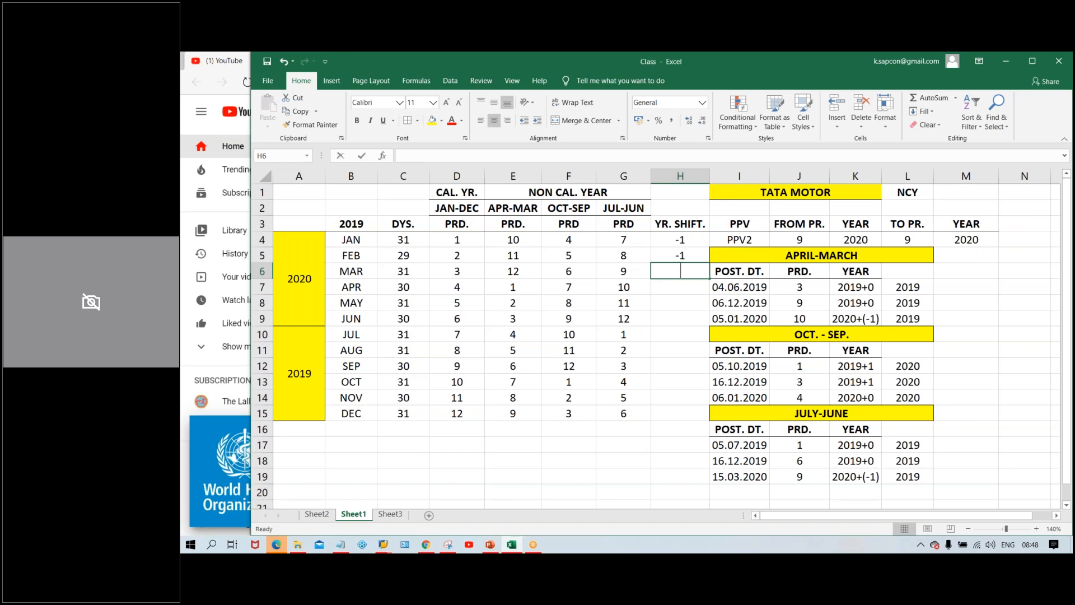
key(Return)
text(0)
key(Return)
drag(689, 285, 678, 415)
key(ctrl+d)
Copy the YR. SHIFT. values for JAN to DEC into variant T3's Year shift column and save under the TATA MOTOR customizing request
drag(679, 240, 679, 414)
key(ctrl+c)
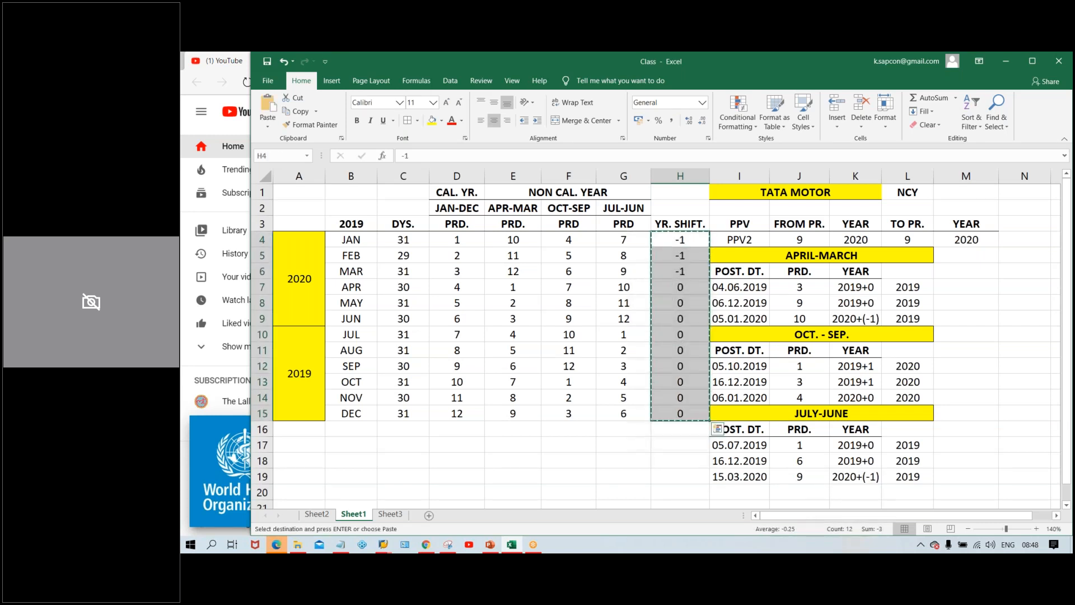
key(alt+Tab)
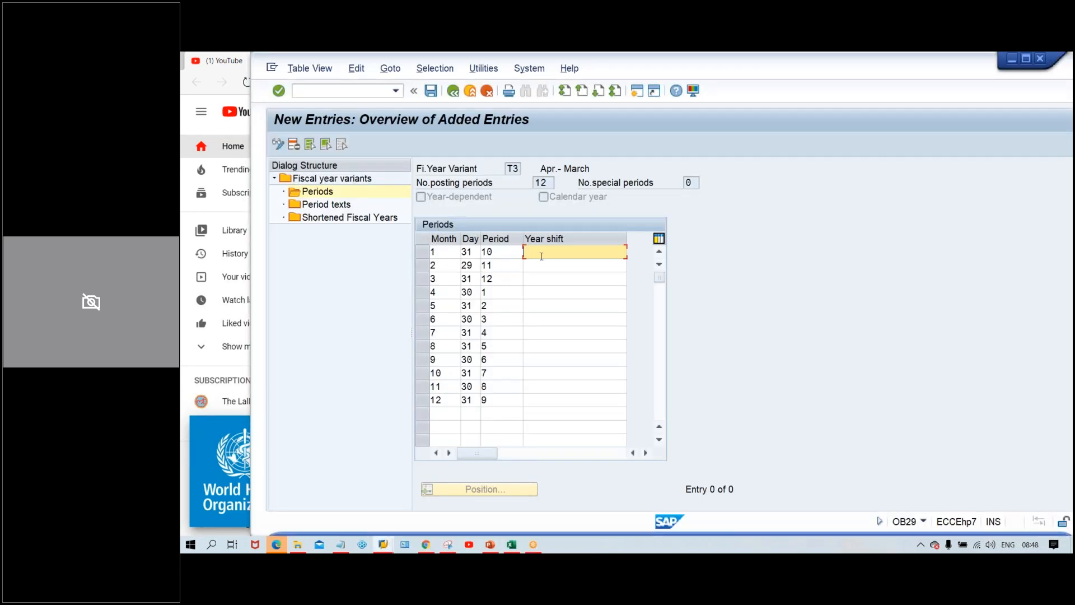
key(ctrl+v)
key(Return)
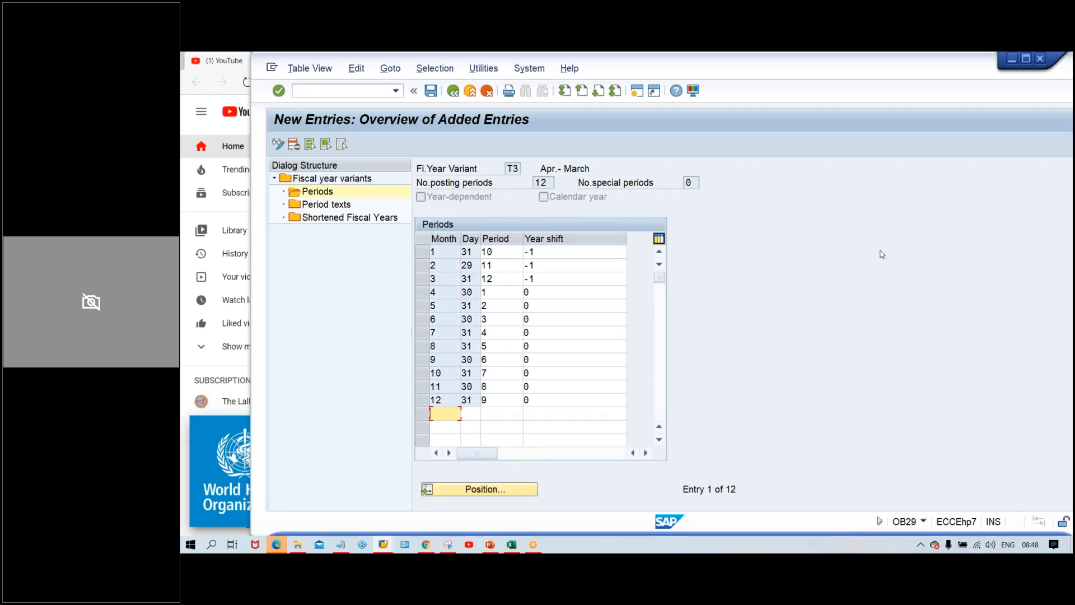
key(ctrl+s)
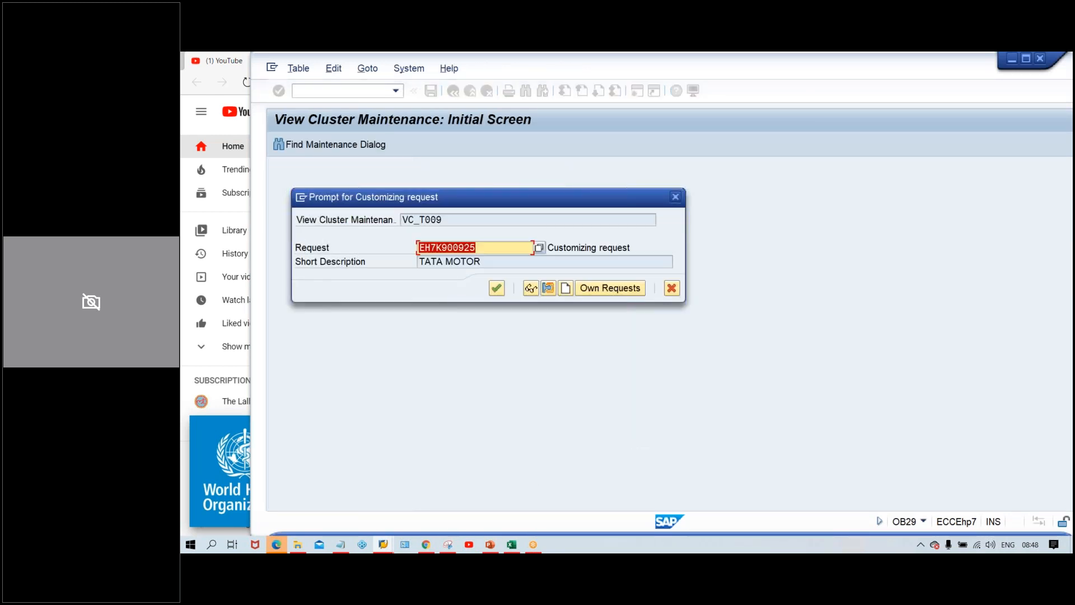
key(Return)
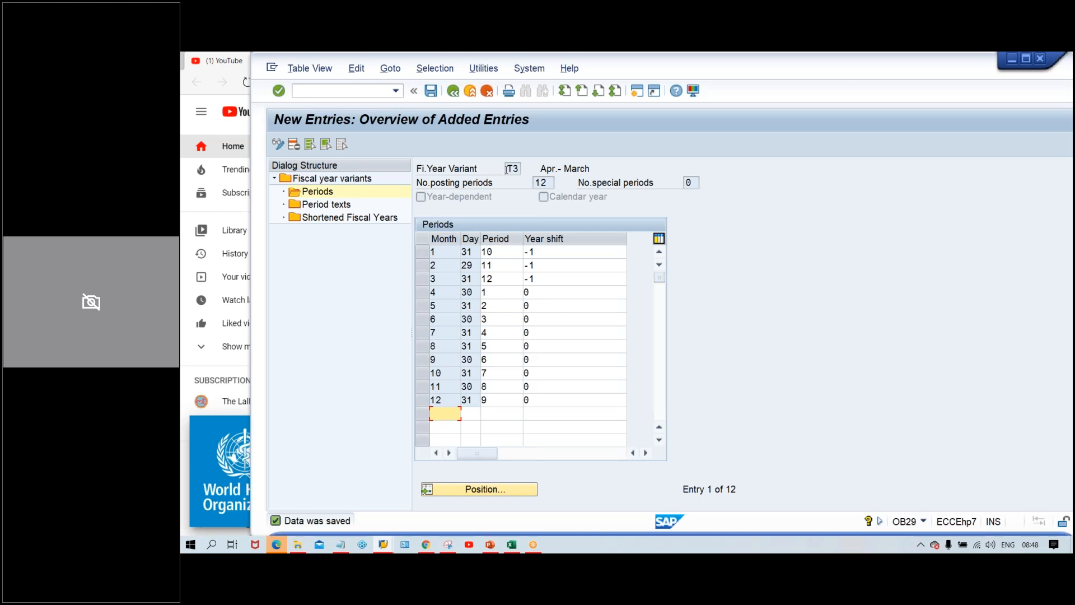
Try to open transaction OB37, check which user is locking the data, and decline the display-only view
click(341, 89)
text(/NOB)
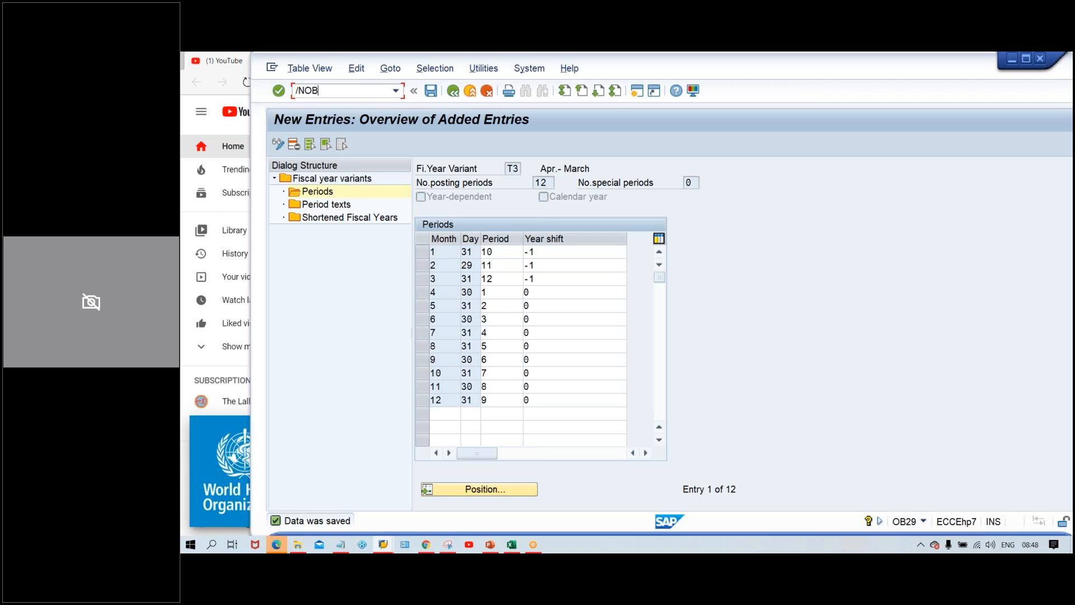
text(29)
key(Return)
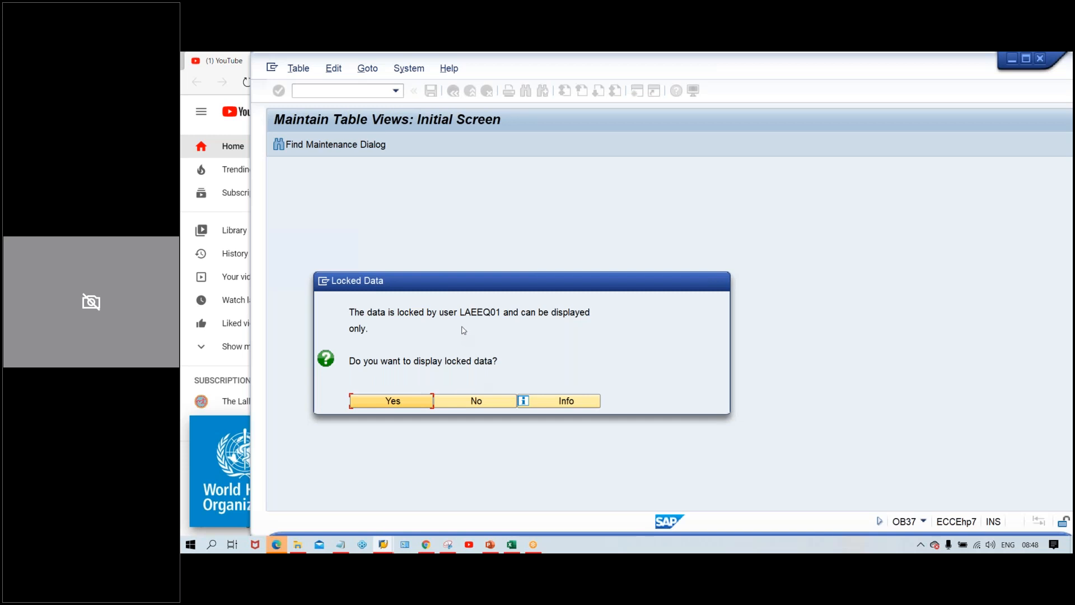
drag(460, 312, 502, 312)
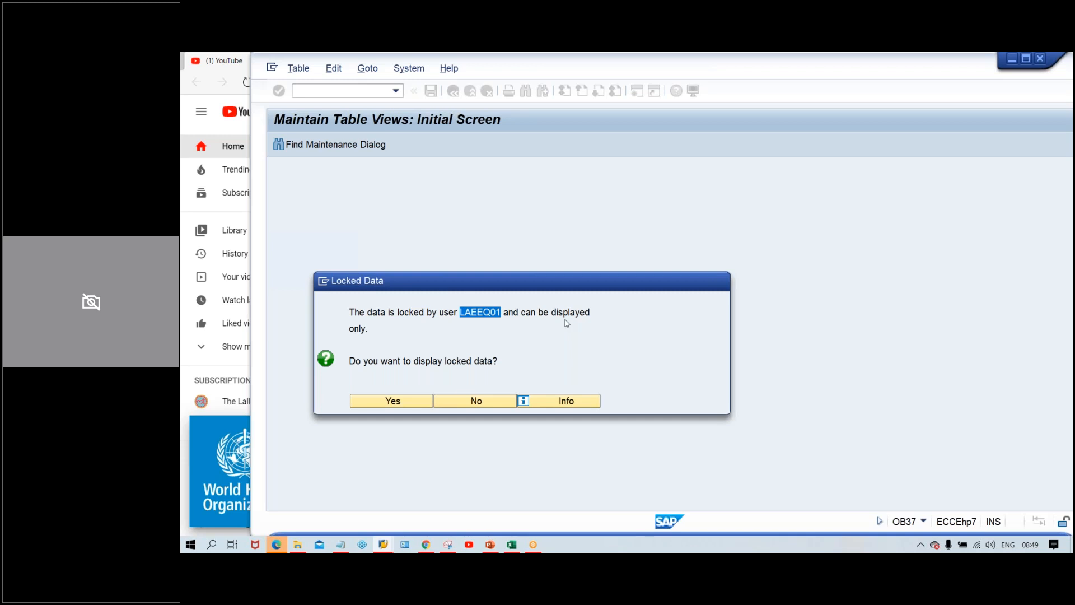
click(469, 389)
click(471, 400)
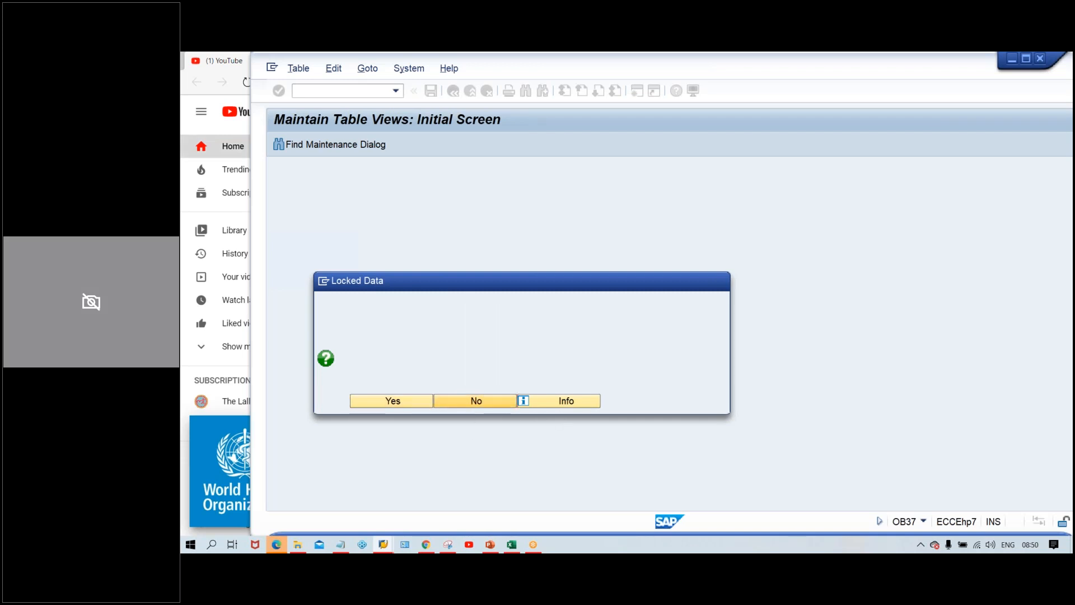
Open transaction SM12 and list the lock entries of all users in client 800
text(SM12)
key(Return)
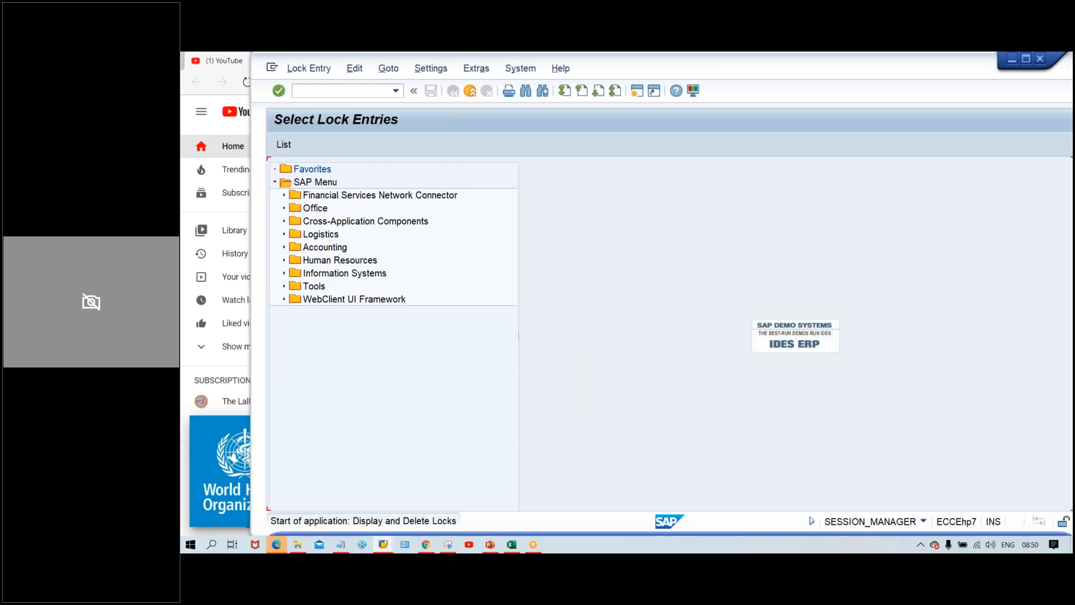
click(425, 206)
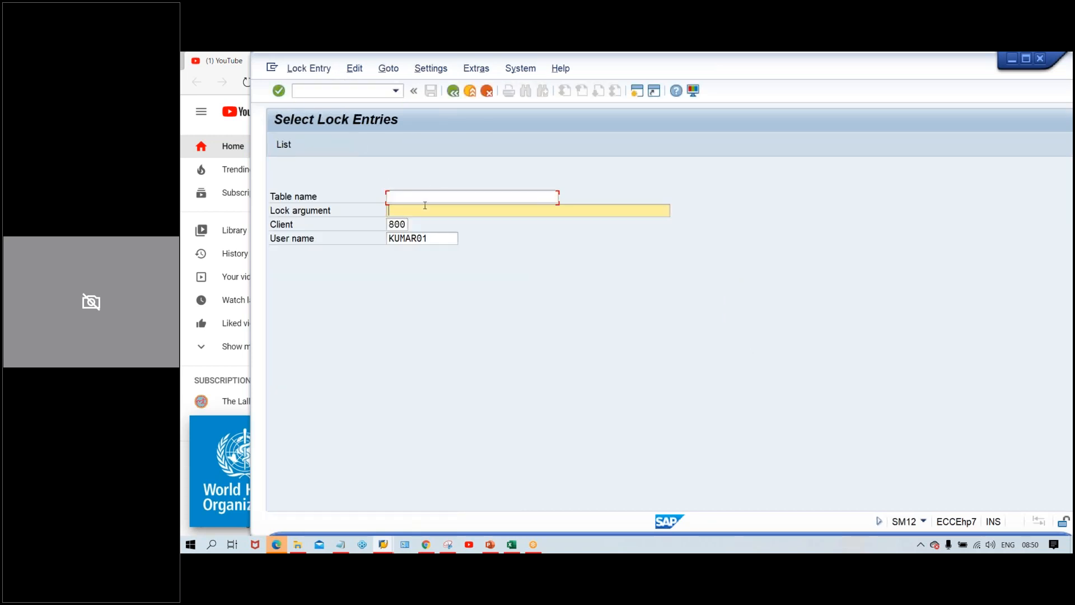
key(Tab)
key(Tab)
key(BackSpace)
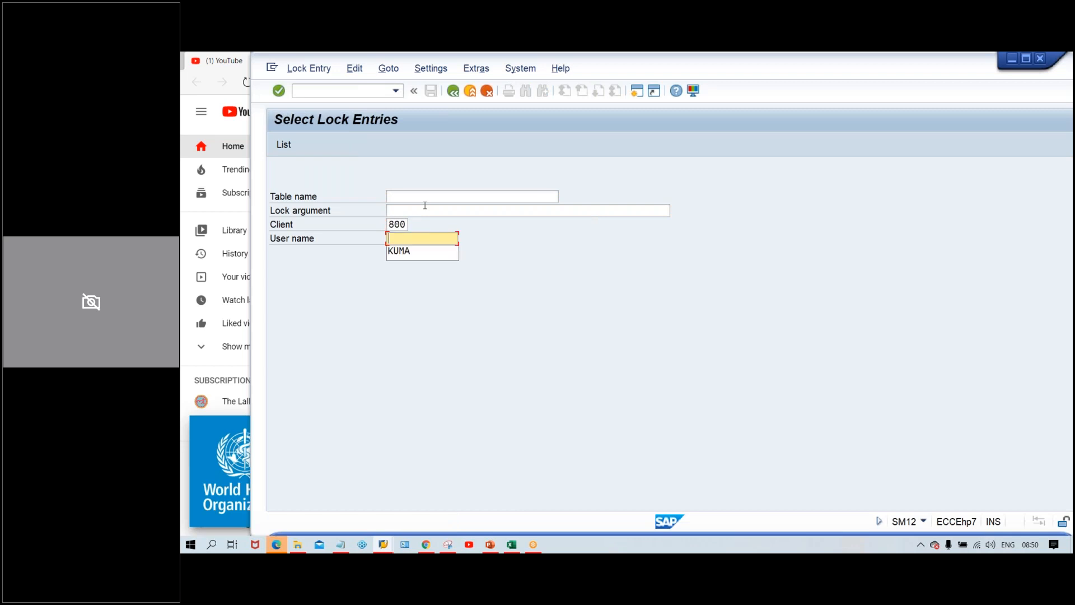
key(Return)
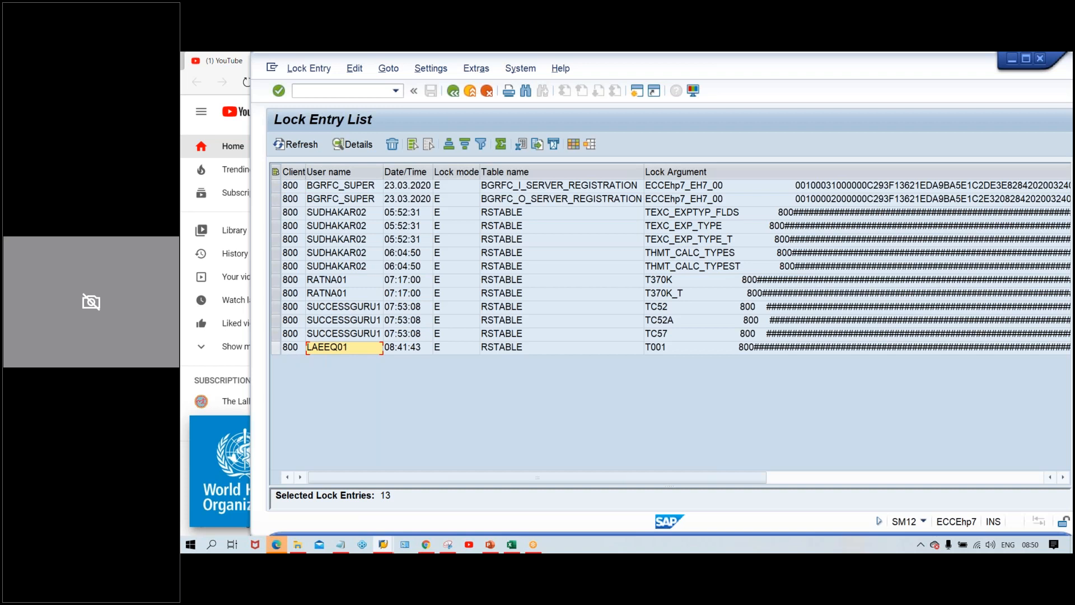
Delete the lock entry with lock argument T001 and close the explanatory help window
click(275, 347)
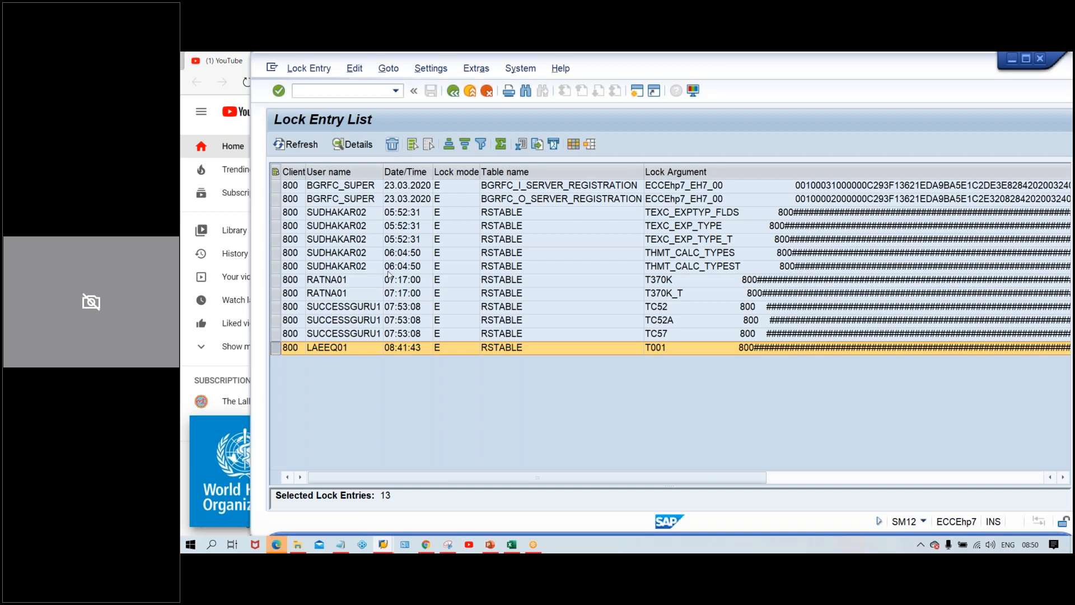
click(393, 144)
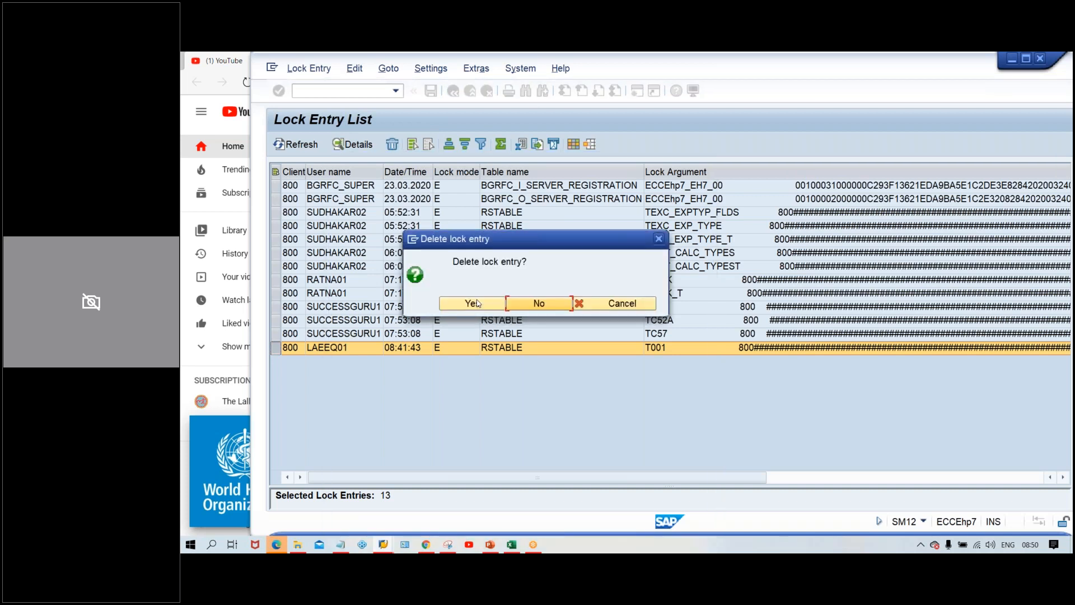
click(473, 303)
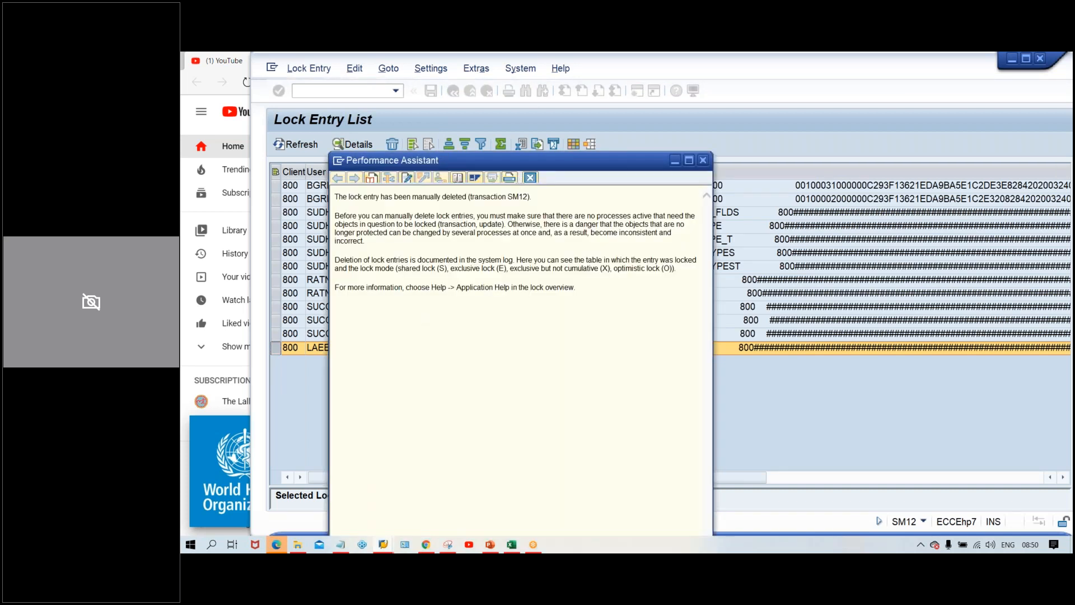
click(531, 178)
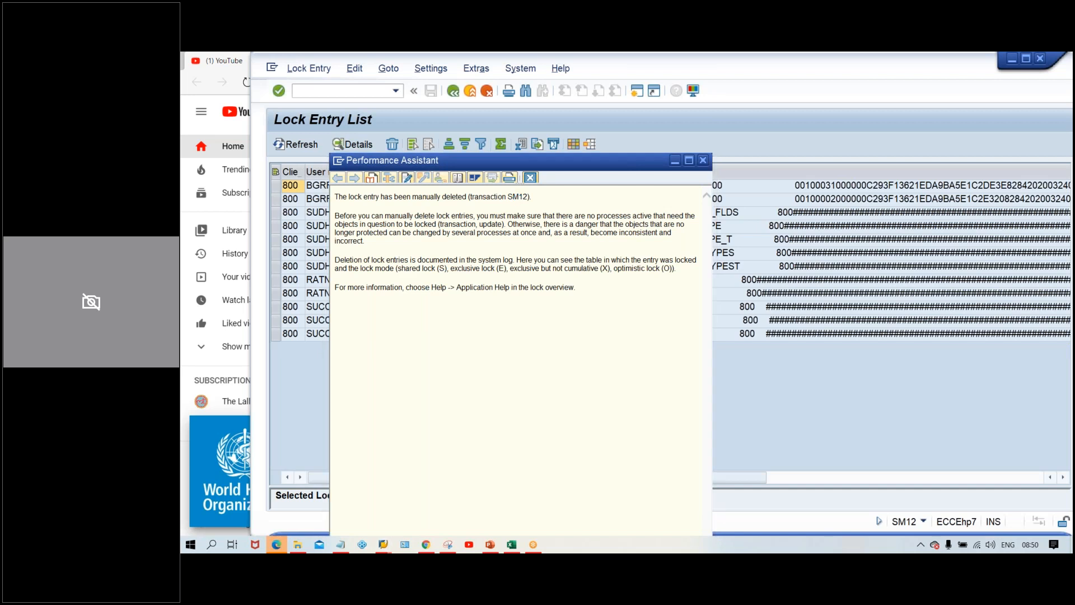
Open transaction OB37 and position the company code list at TM02
text(/N)
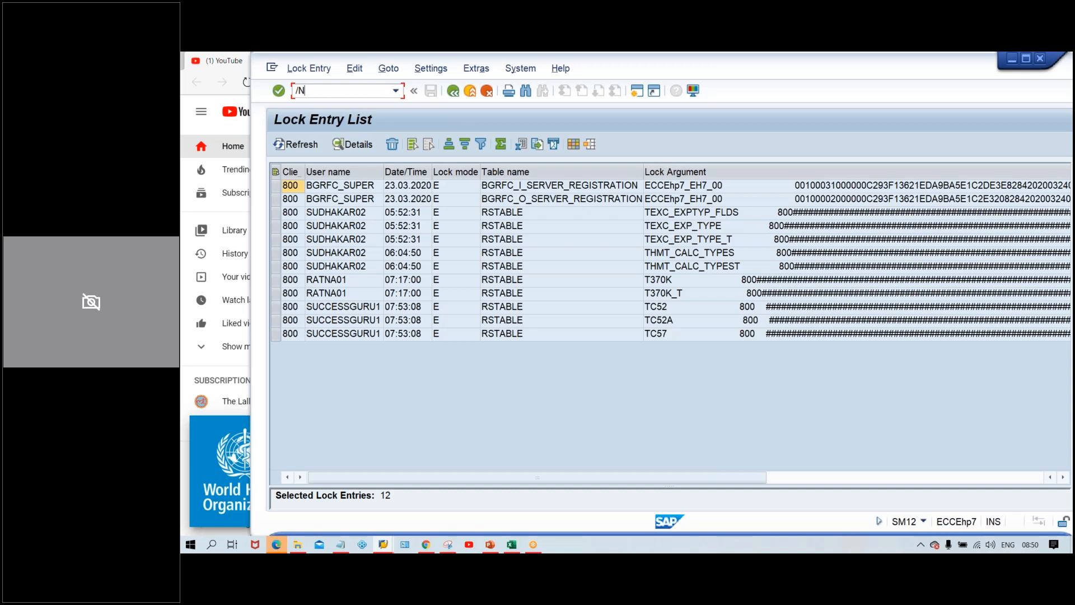
text(OB)
text(52)
key(Return)
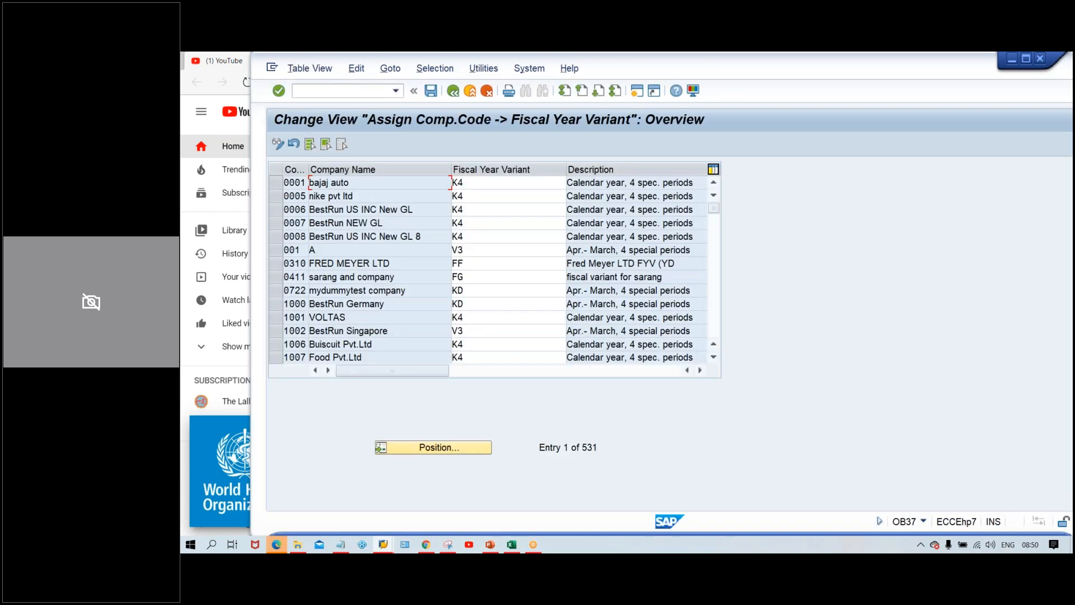
click(426, 448)
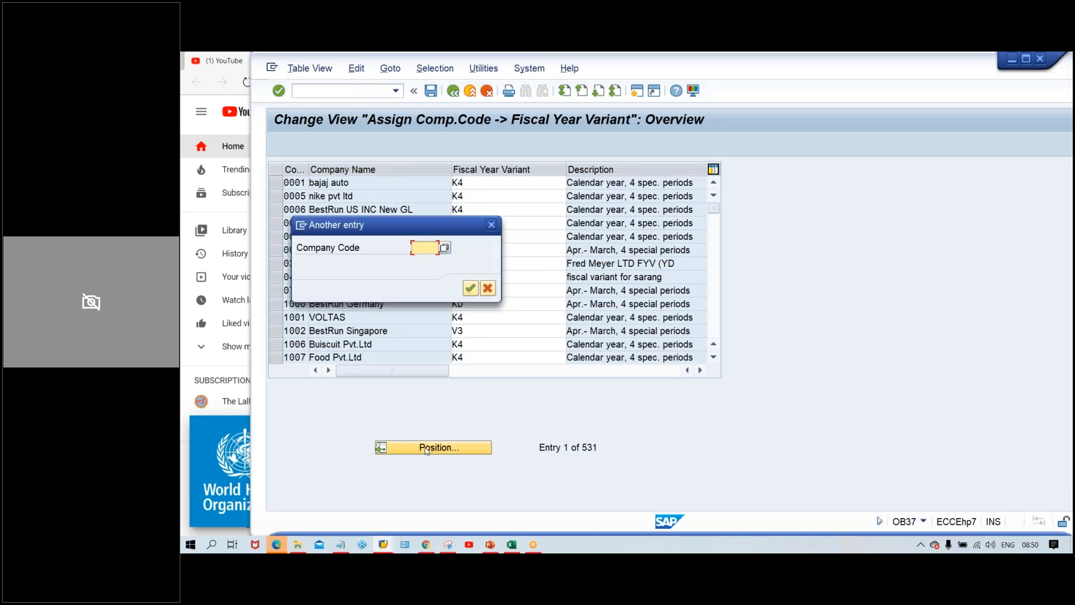
text(TM02)
key(Return)
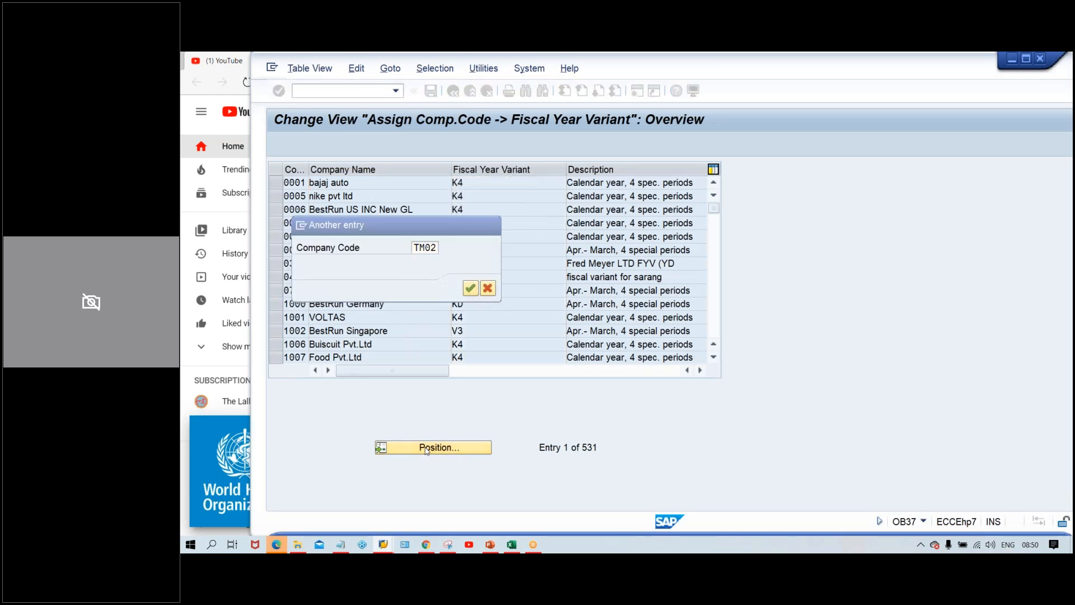
Assign fiscal year variant T3 to company code TM02, accept the warnings, and save under the TATA MOTOR customizing request
click(515, 185)
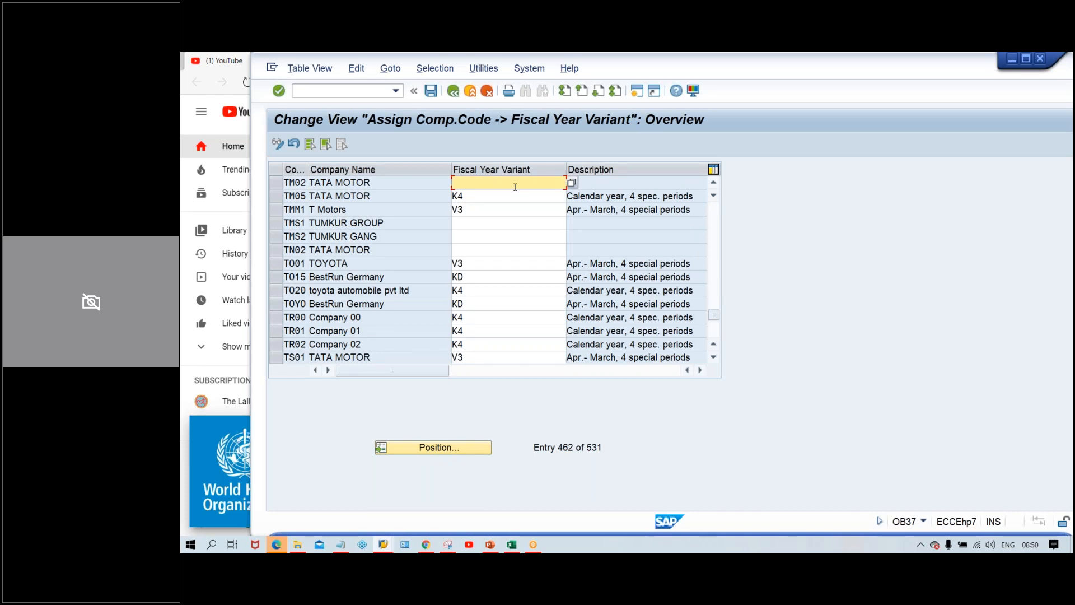
text(T3)
key(Return)
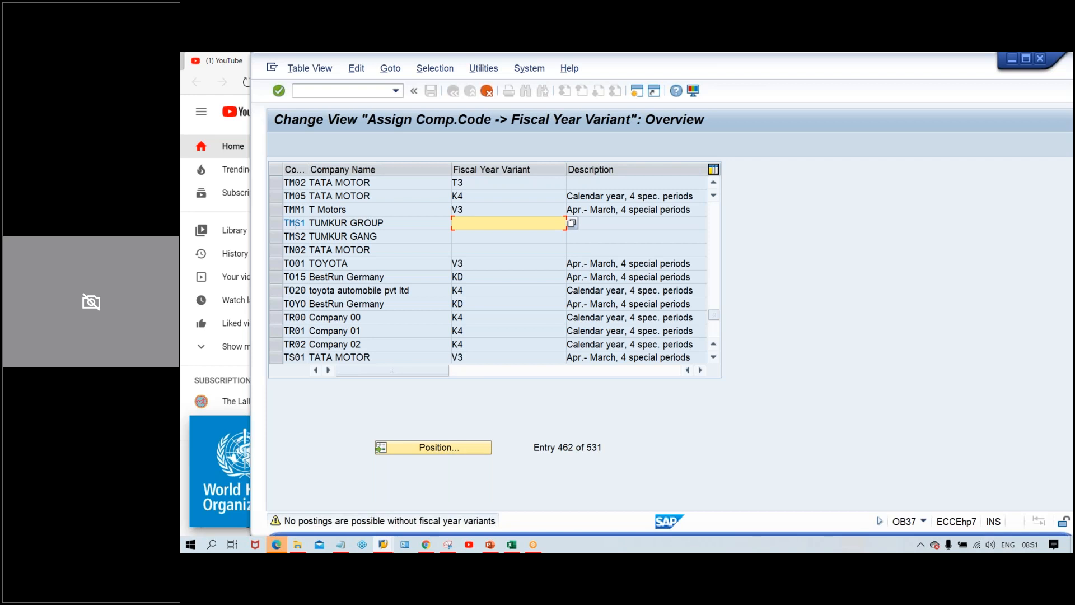
key(Return)
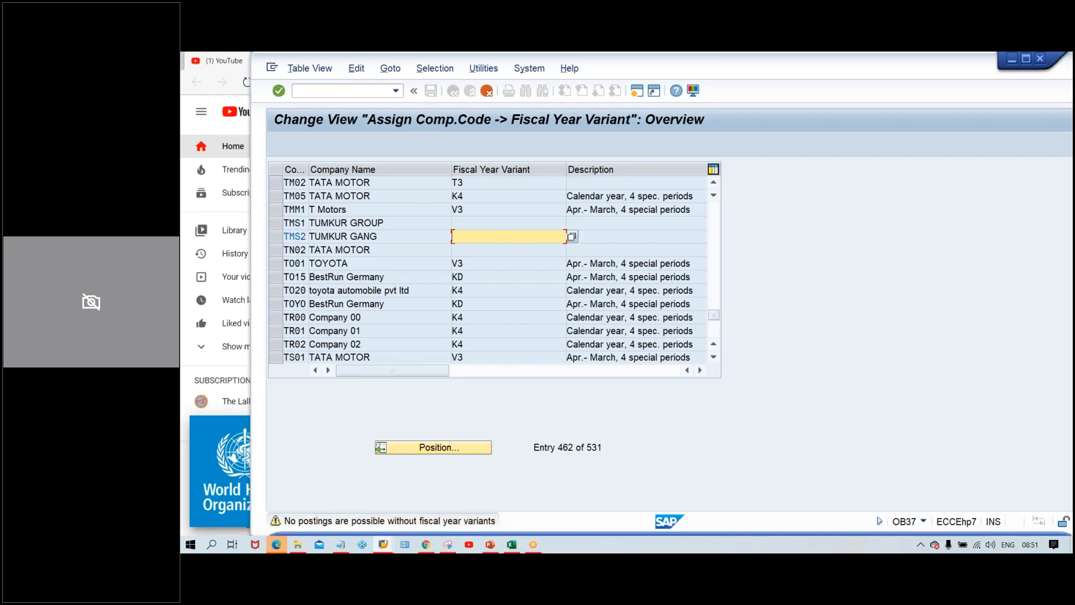
key(Return)
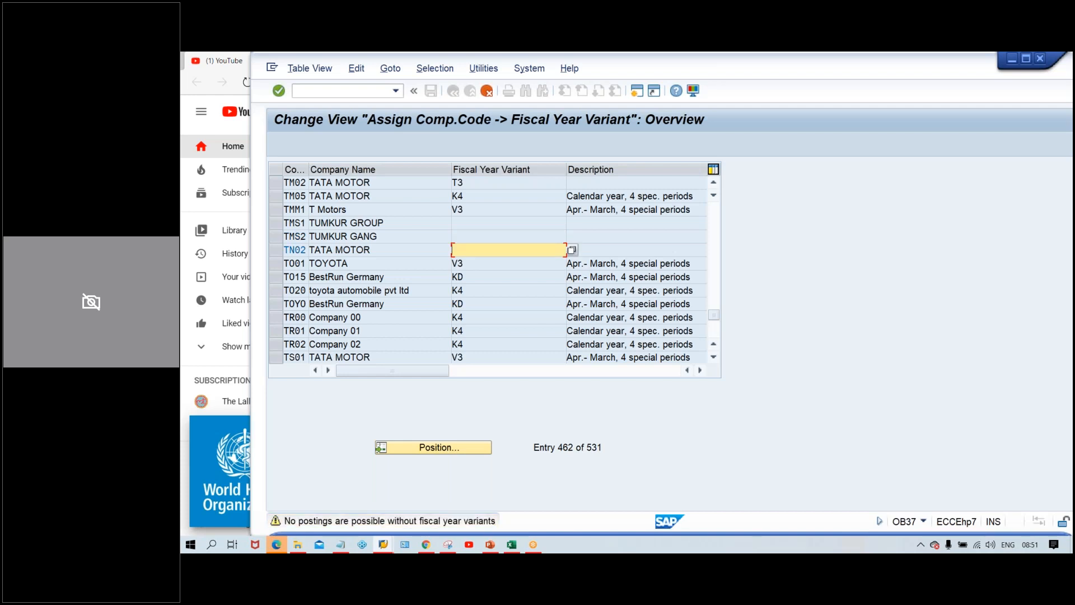
key(ctrl+s)
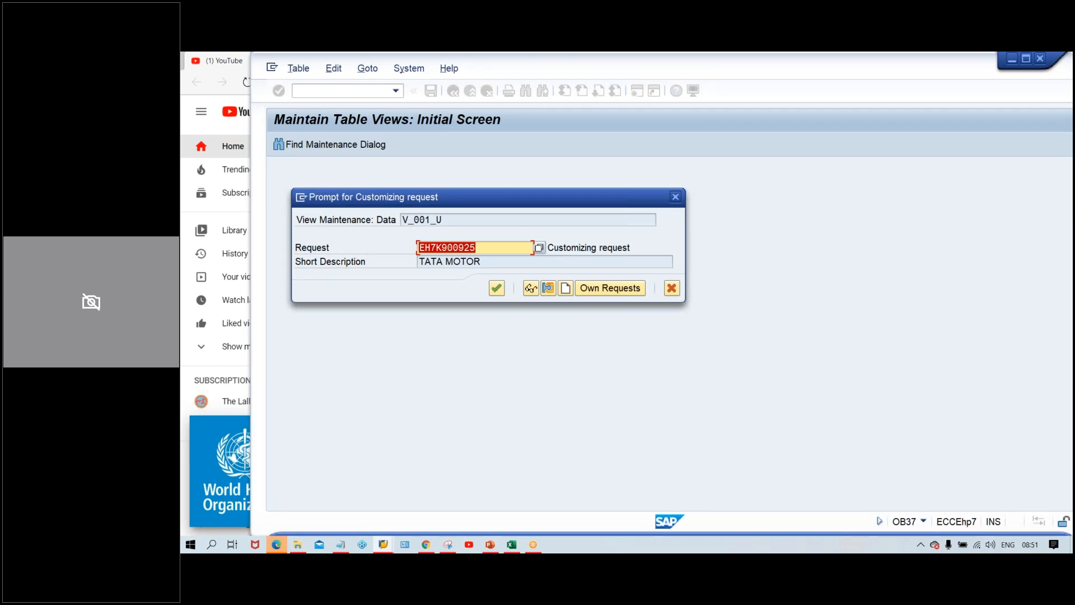
key(Return)
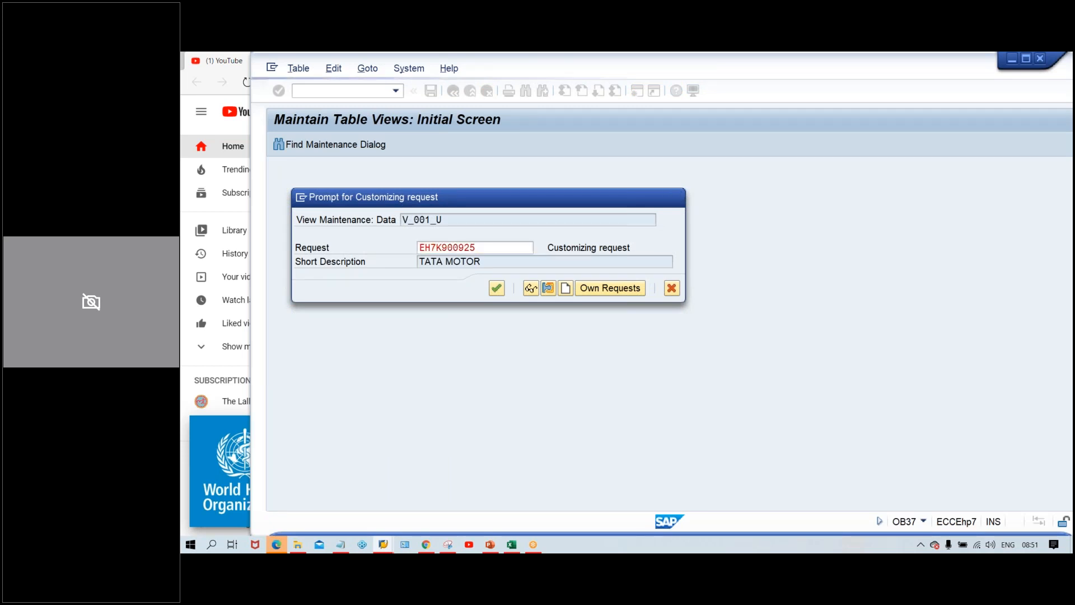